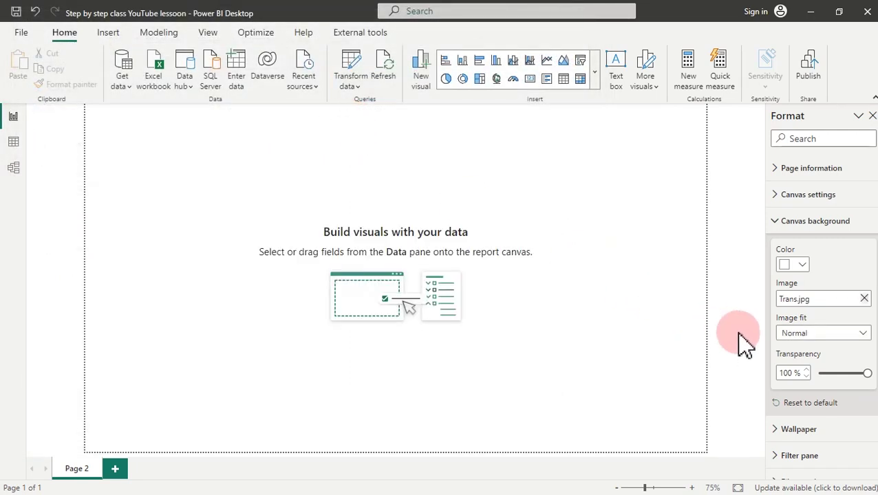
Set the canvas background image's transparency to 0% and show the Data pane
drag(868, 371, 817, 376)
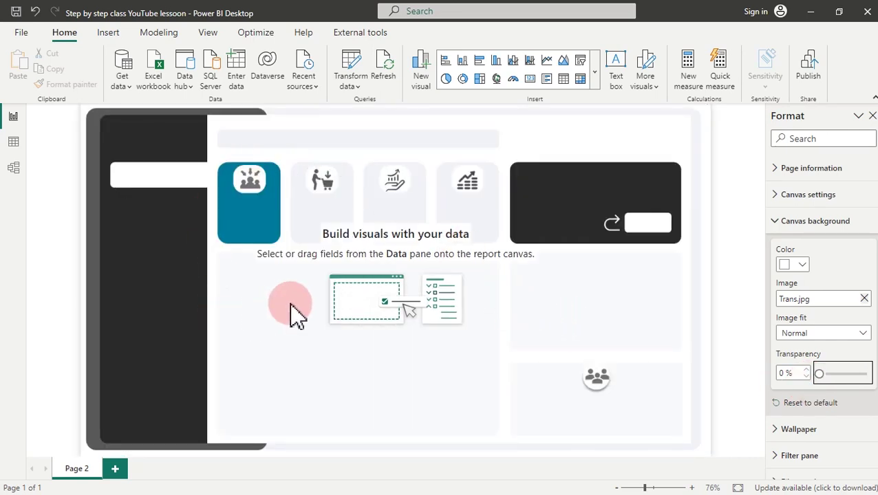
click(209, 34)
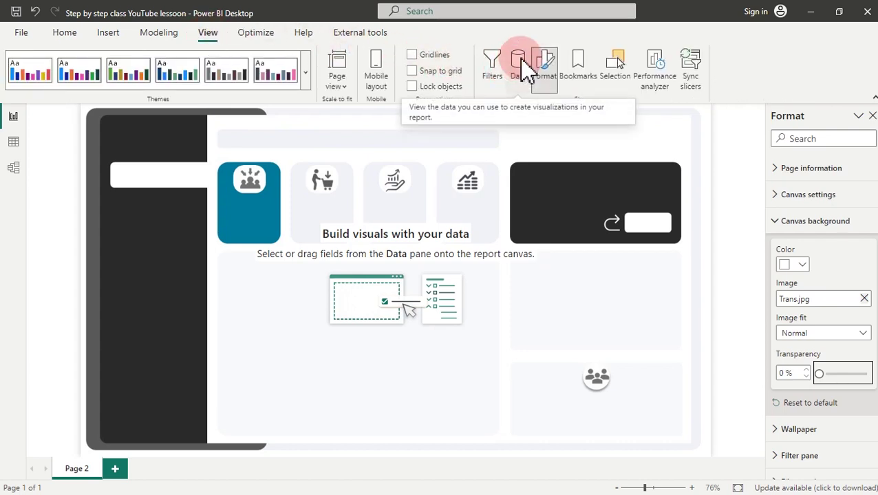
click(517, 69)
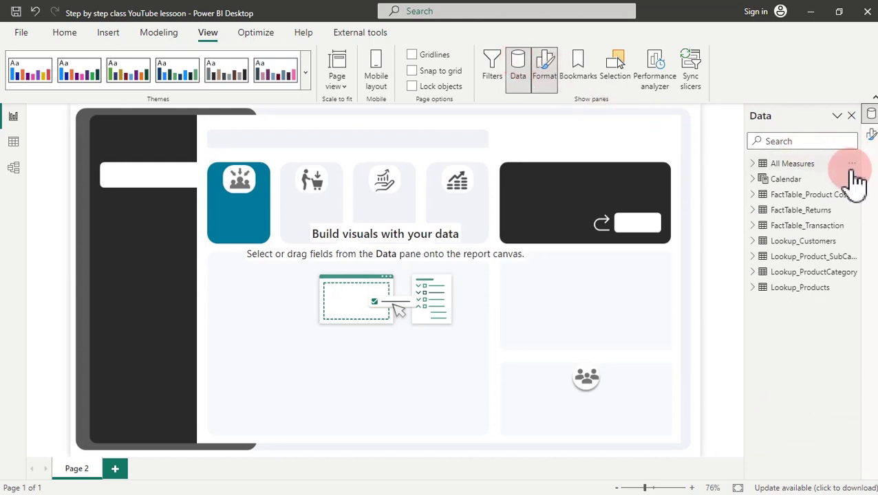
Look through the measures contained in the All Measures table
click(870, 134)
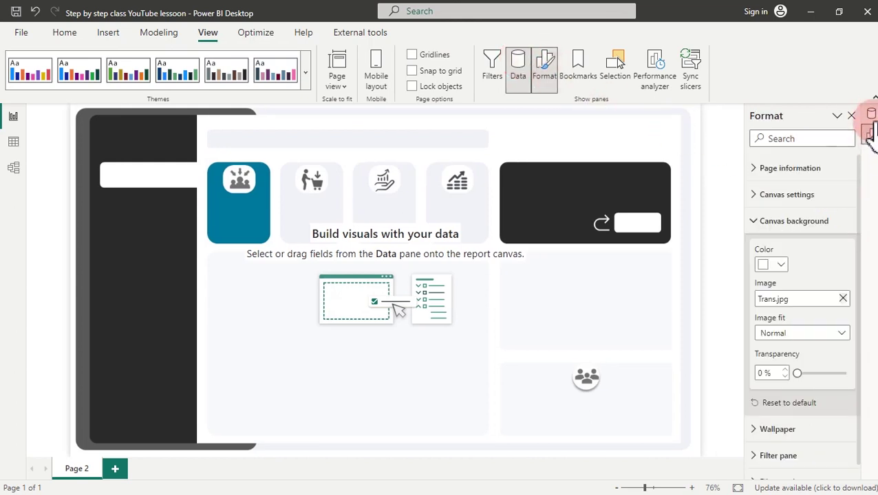
click(870, 114)
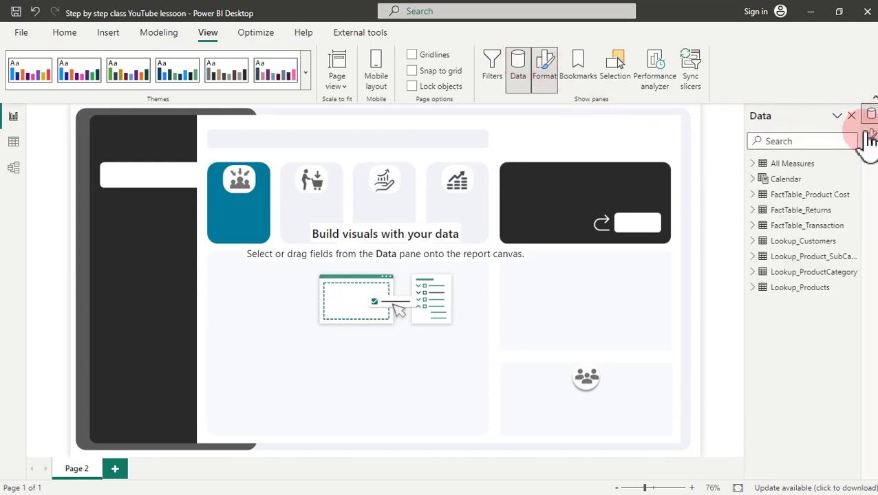
click(753, 165)
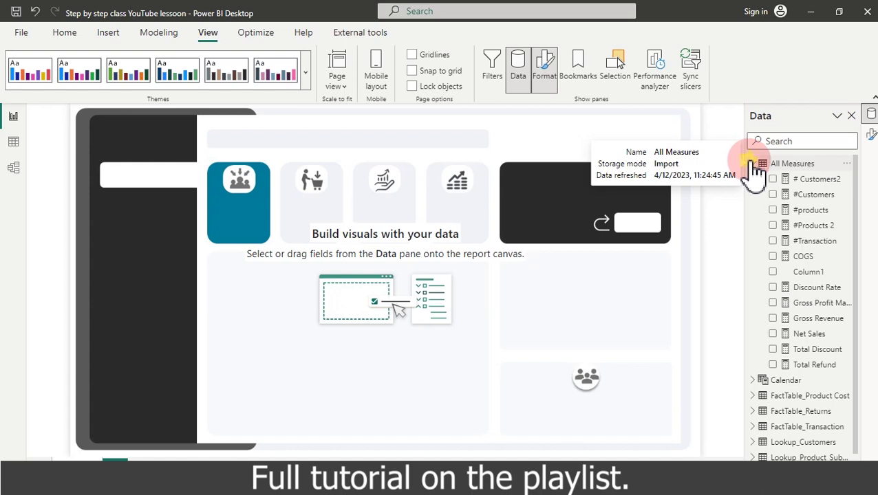
click(752, 165)
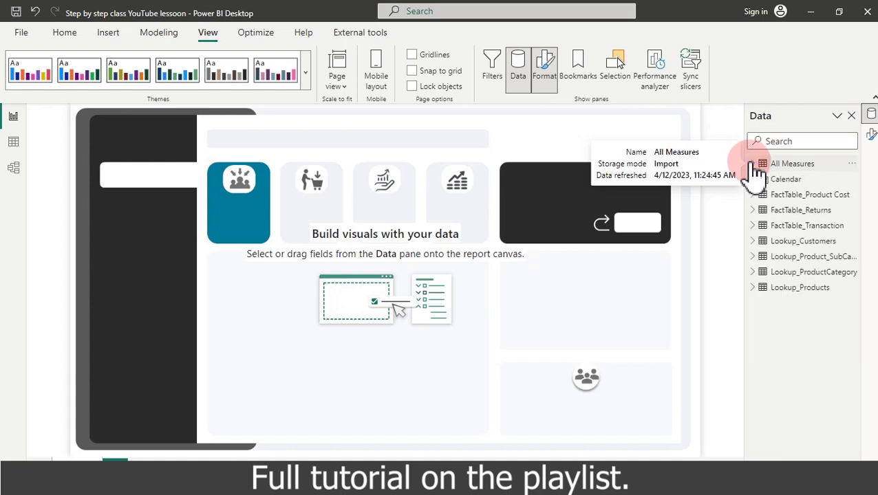
Insert a card visual for the #Transaction measure from All Measures, shrink it, and place it over the teal tile
right_click(275, 183)
click(311, 192)
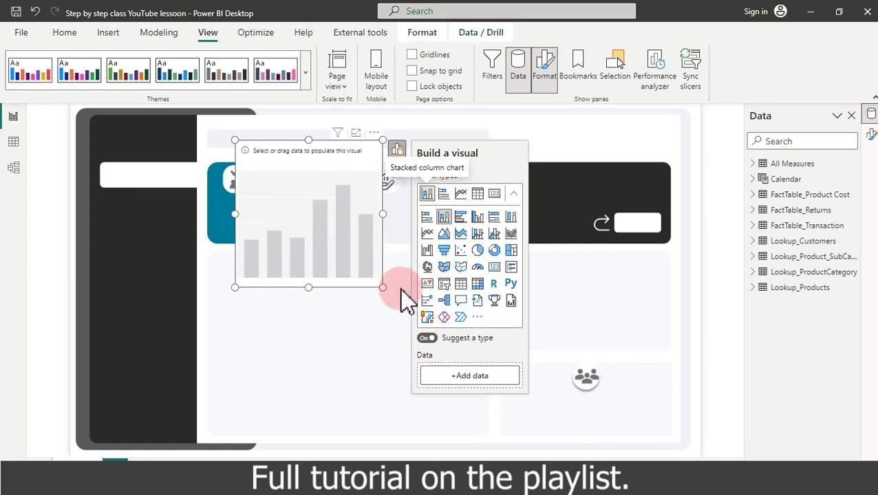
click(486, 376)
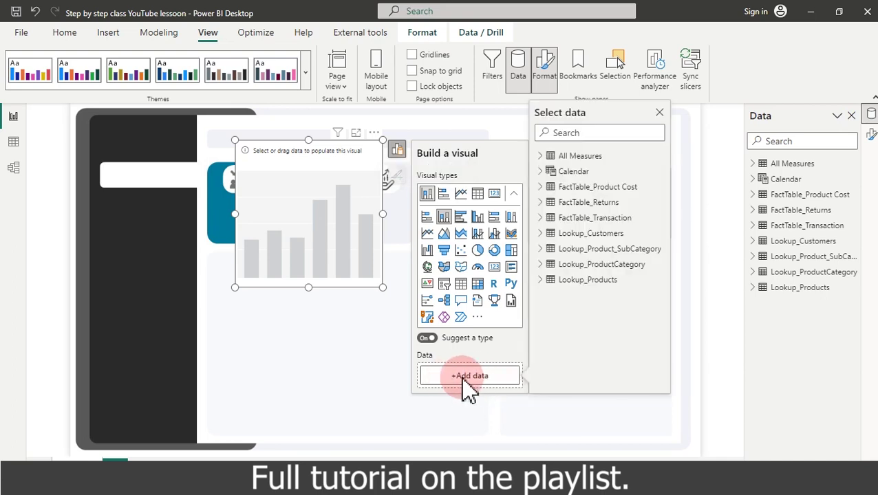
click(565, 176)
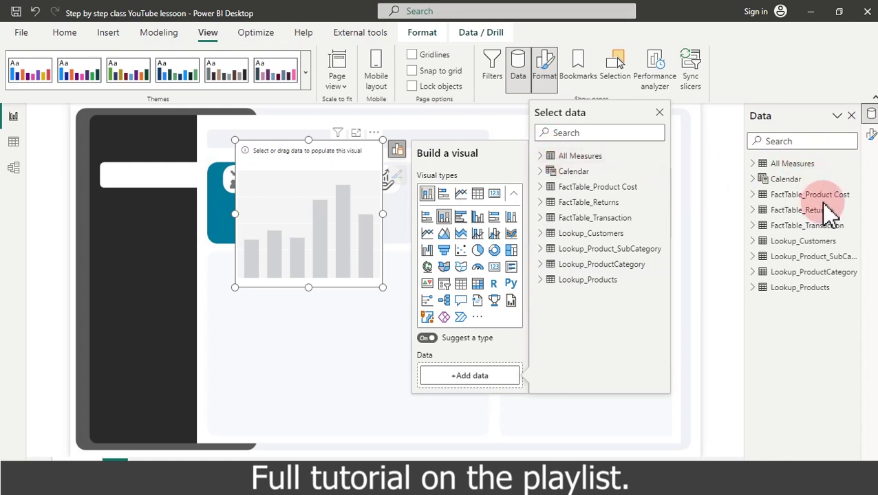
click(543, 160)
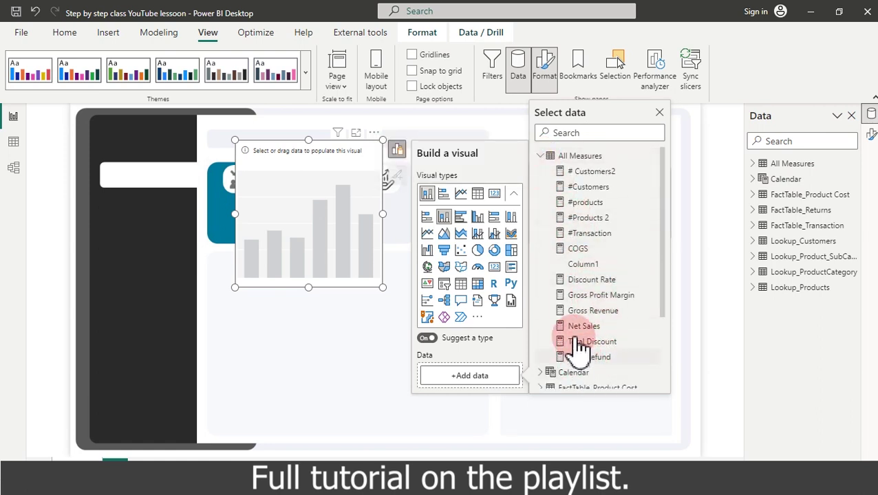
click(599, 234)
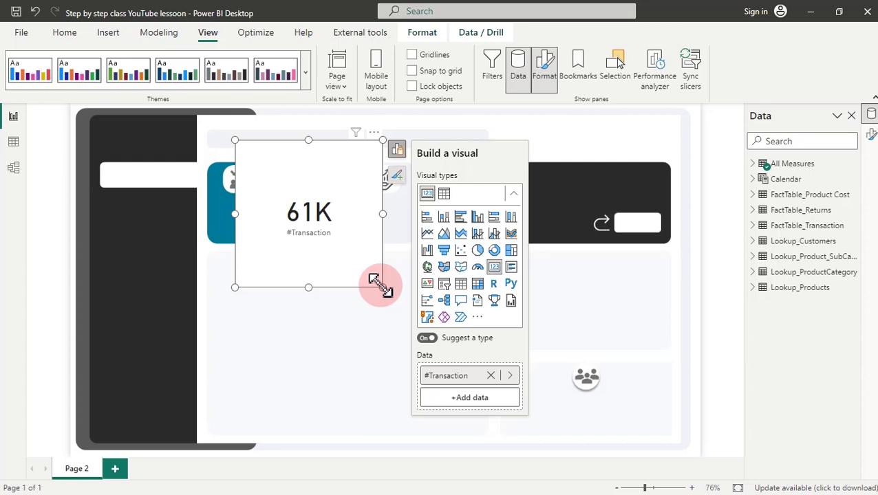
drag(382, 283, 318, 210)
drag(308, 142, 271, 188)
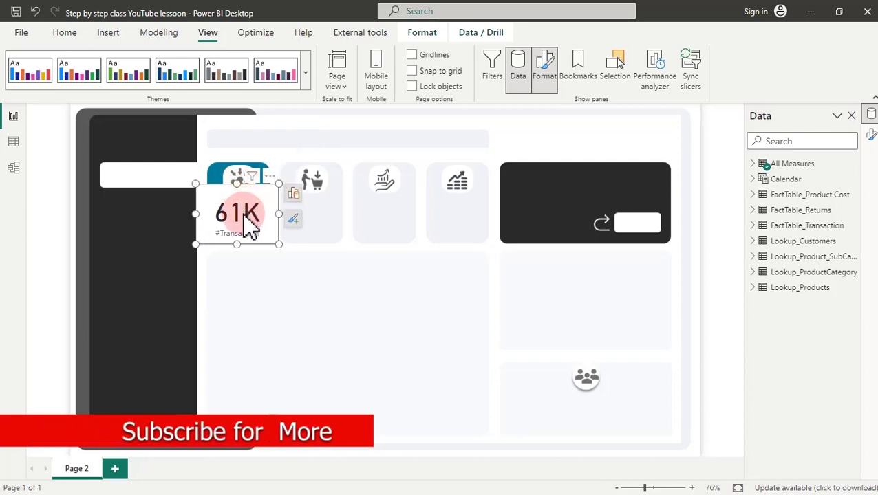
Turn off the background of the #Transaction card so the teal tile shows behind it
click(293, 219)
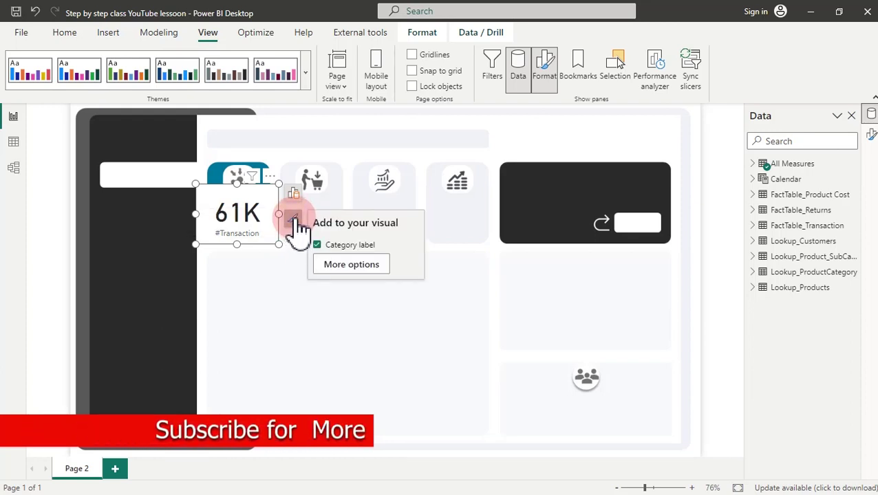
click(347, 267)
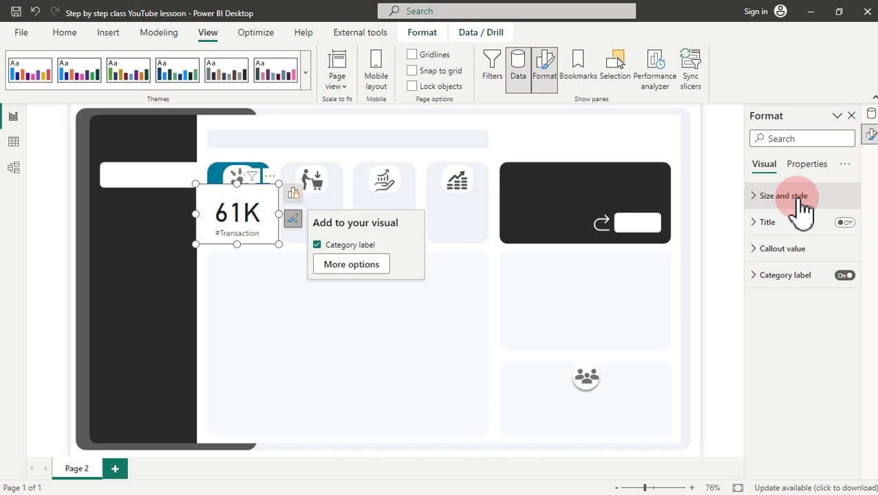
click(798, 200)
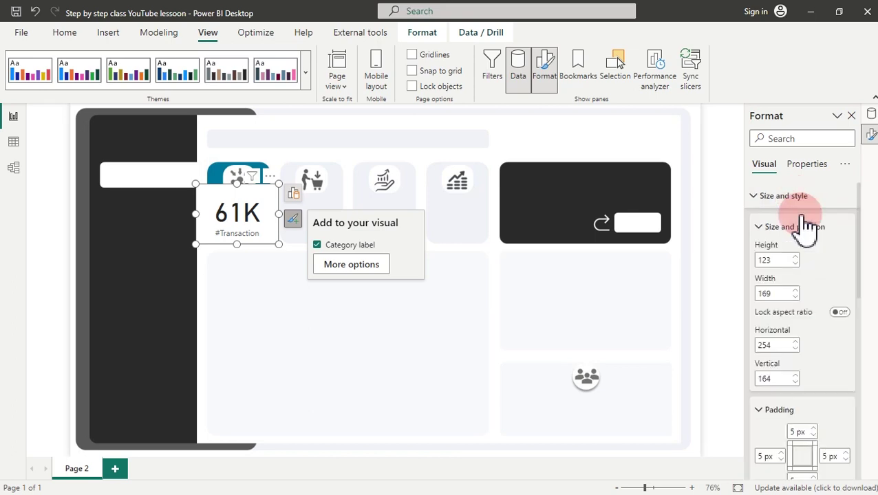
drag(858, 267, 859, 313)
click(839, 403)
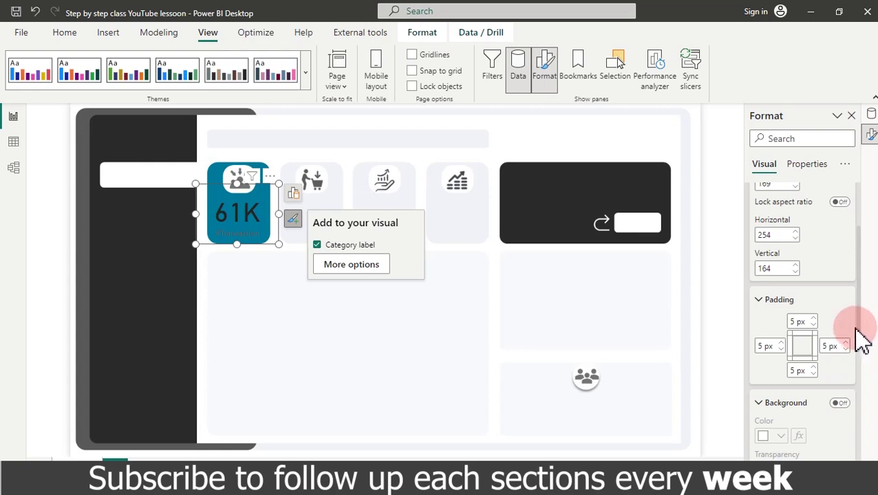
scroll(865, 322, up, 1)
scroll(865, 321, up, 5)
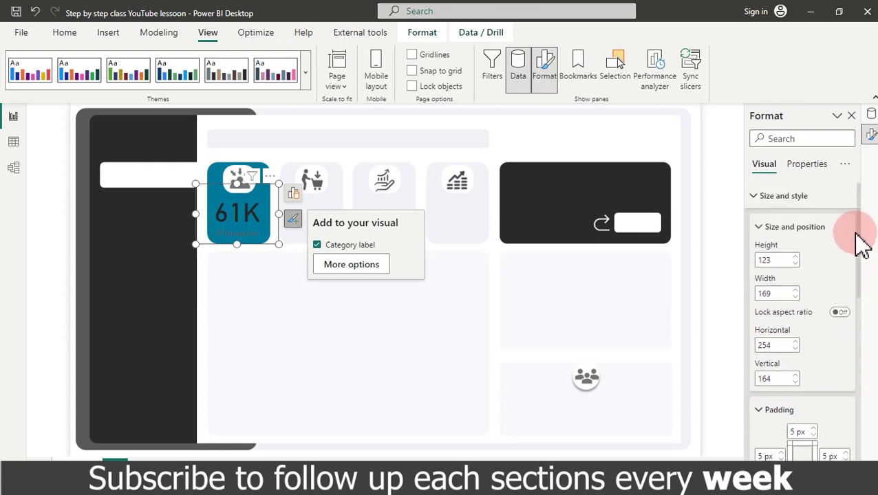
click(788, 198)
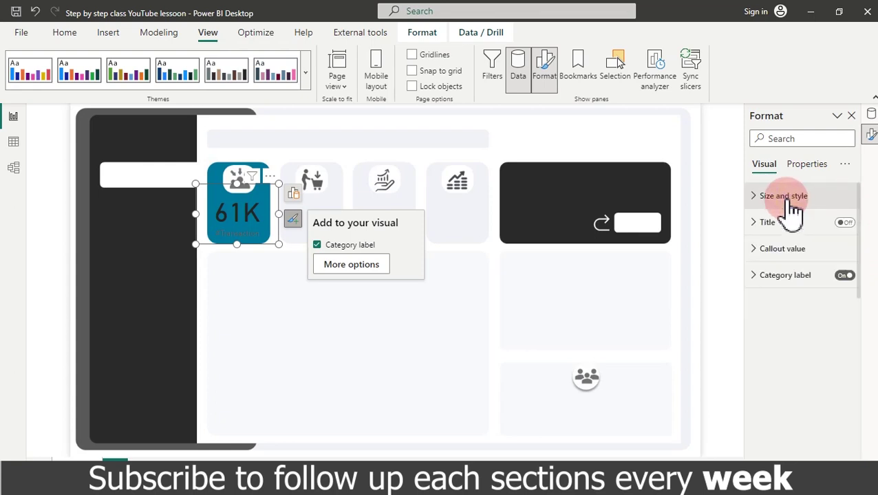
Set the callout value color of the #Transaction card to white
click(771, 252)
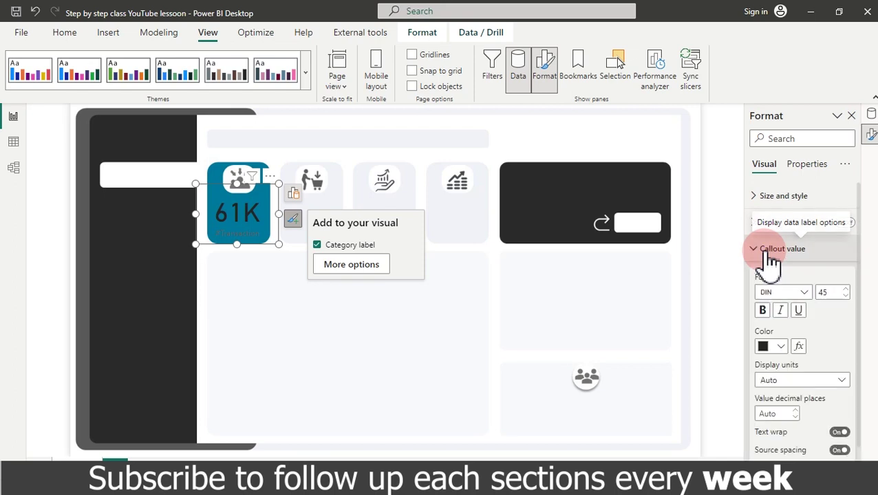
click(781, 347)
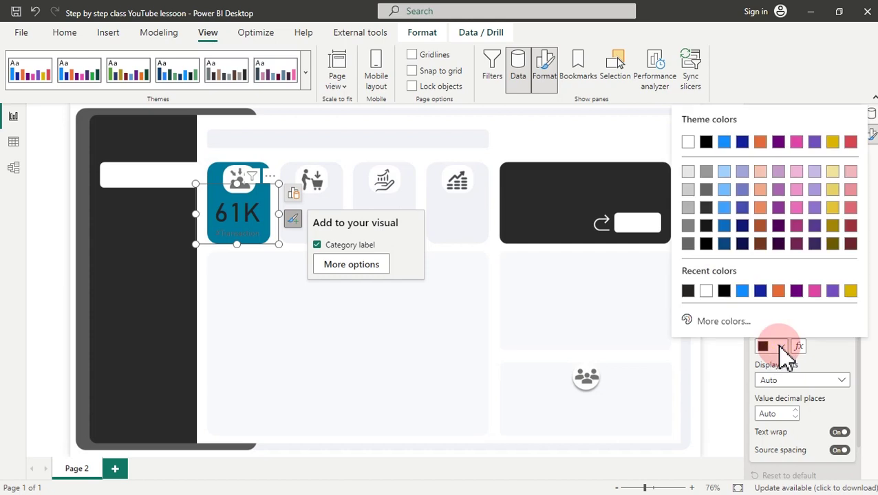
click(688, 143)
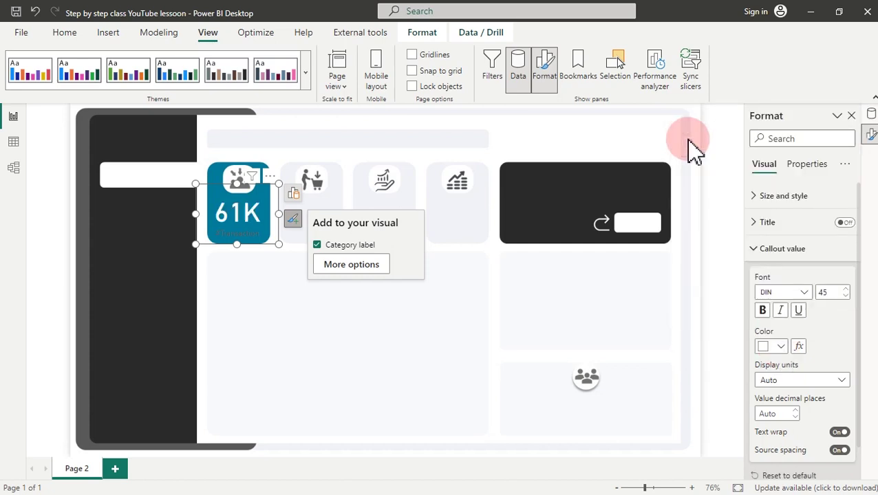
click(774, 256)
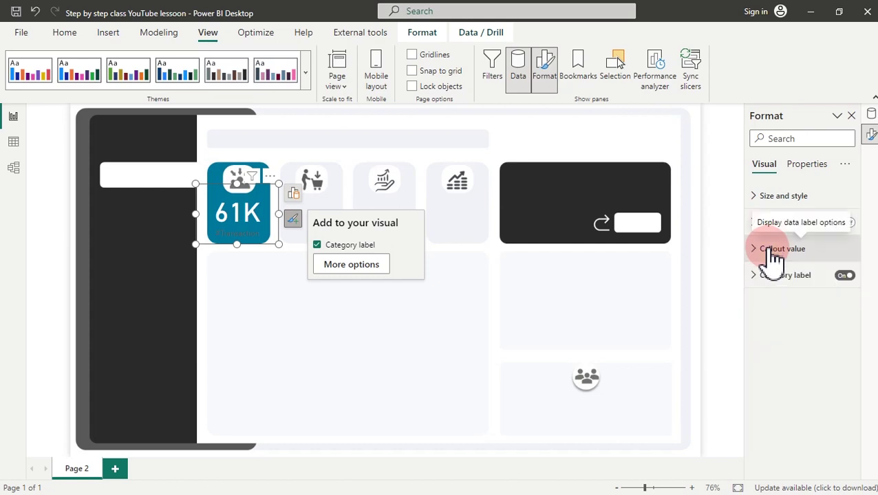
Set the #Transaction card's category label color to the lightest grey theme shade
click(771, 282)
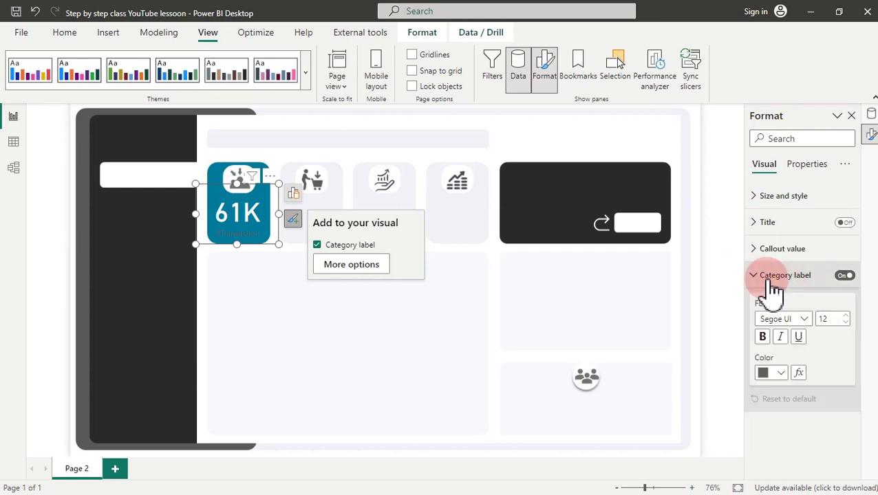
click(785, 372)
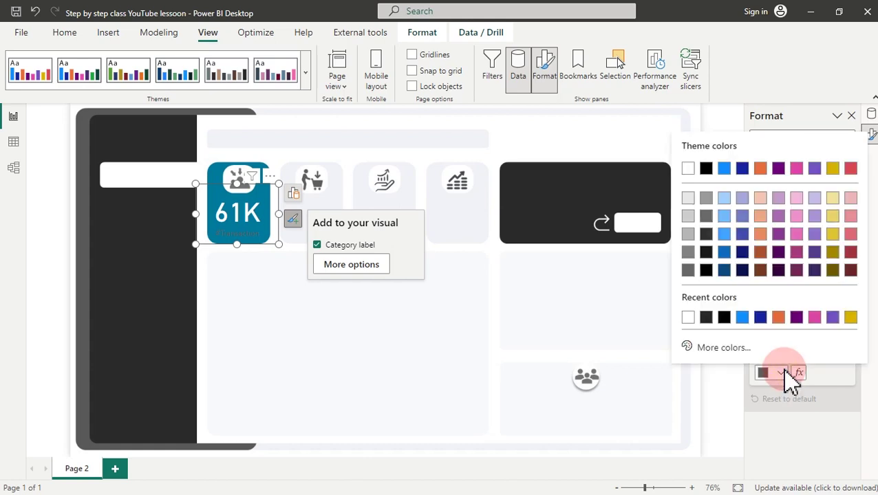
click(688, 199)
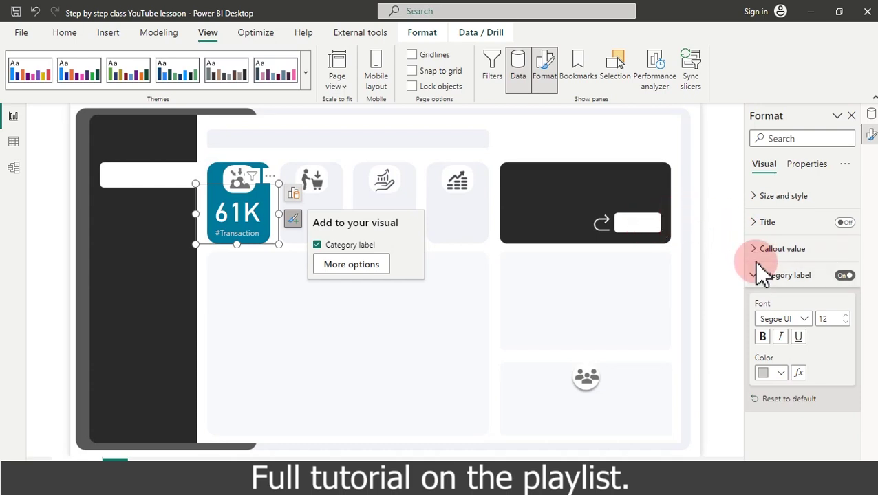
click(773, 373)
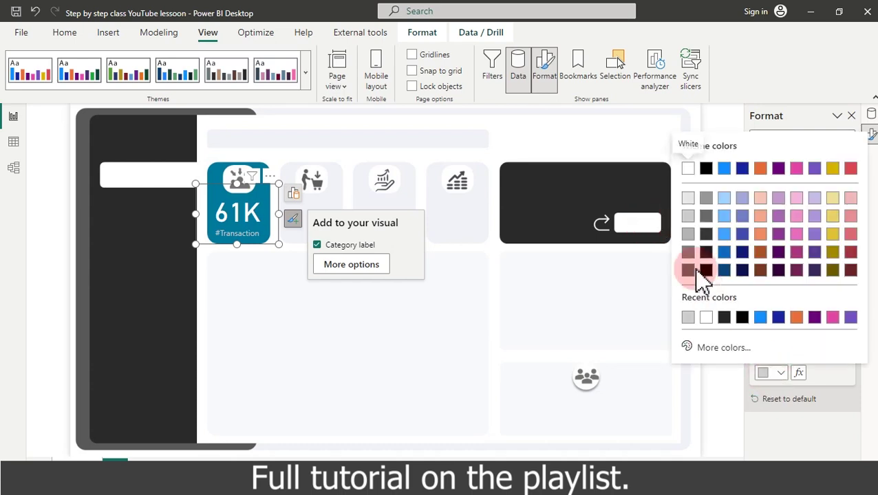
click(688, 201)
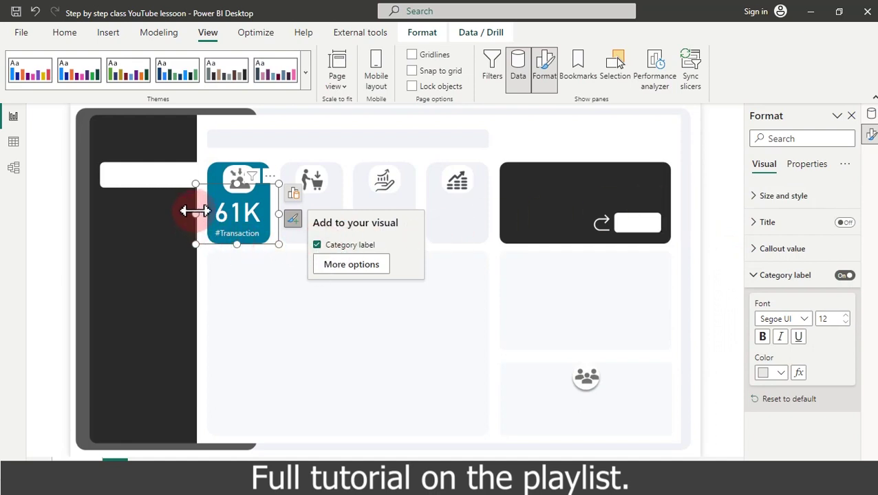
Narrow the #Transaction card from both sides to match the teal tile's width, with its category label font size at 13
drag(196, 214, 207, 220)
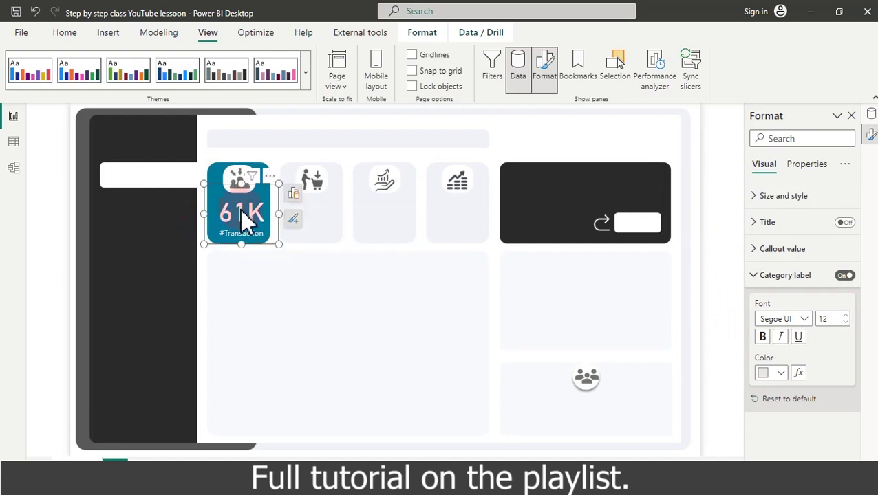
drag(279, 214, 270, 215)
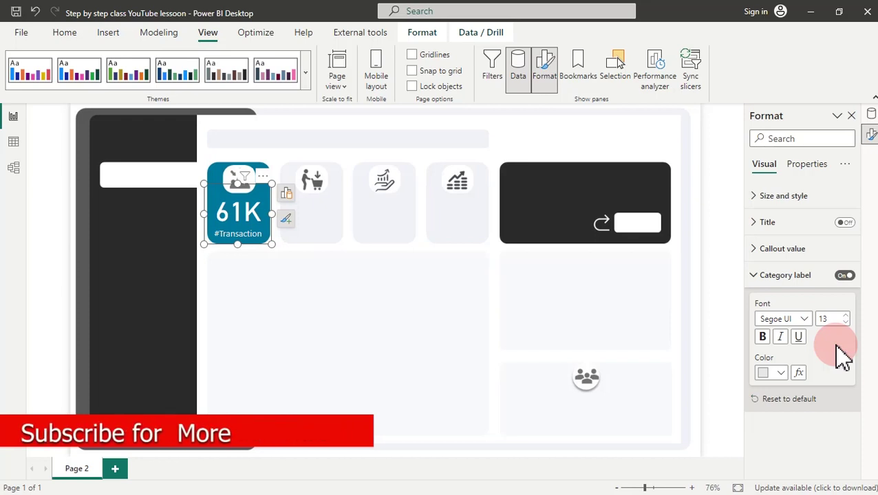
Copy the #Transaction card and place a duplicate on the second tile, under the shopping cart icon
click(66, 33)
click(63, 68)
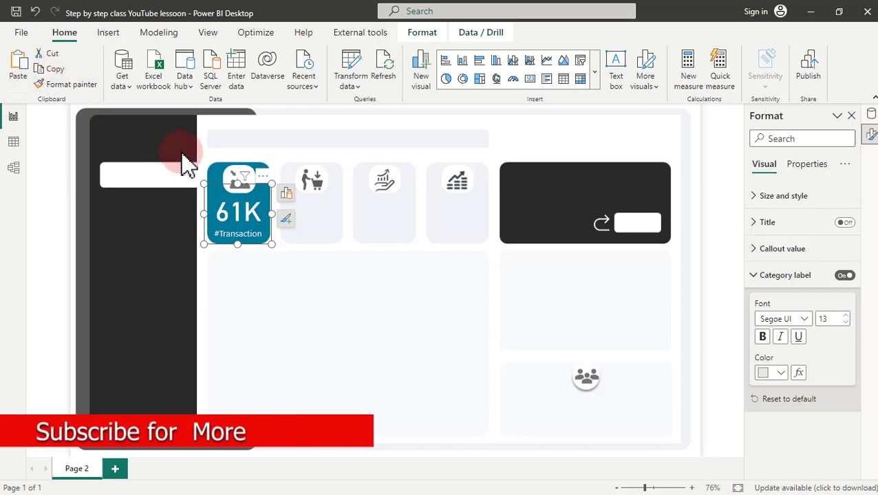
key(ctrl+v)
drag(241, 206, 308, 212)
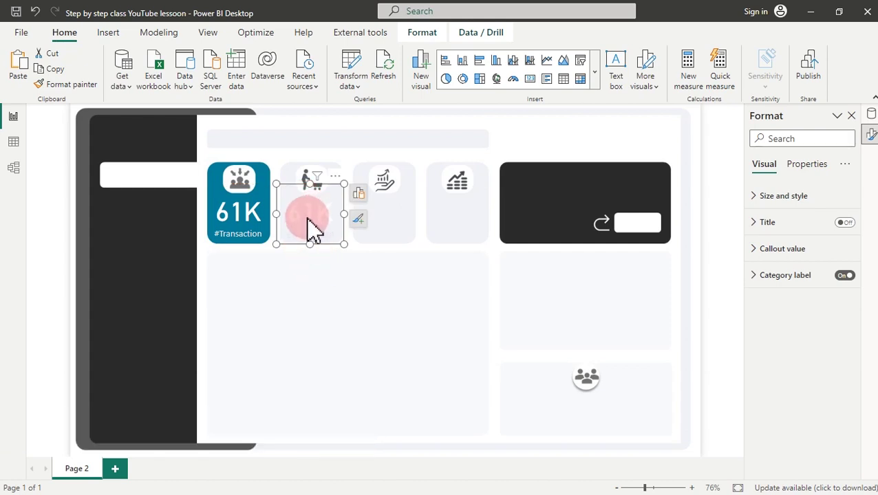
Paste three more copies of the card, placing them on the third tile, the fourth tile and the dark panel beside them
click(19, 62)
drag(255, 237, 377, 208)
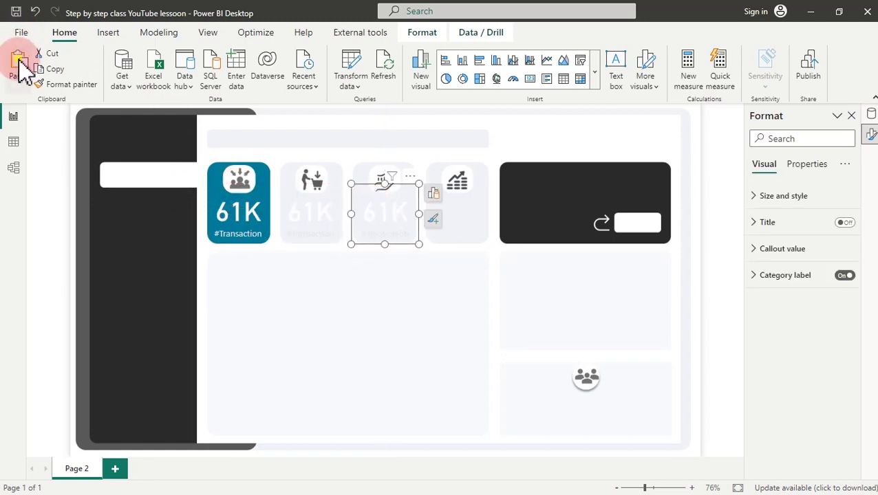
click(19, 60)
drag(242, 237, 456, 231)
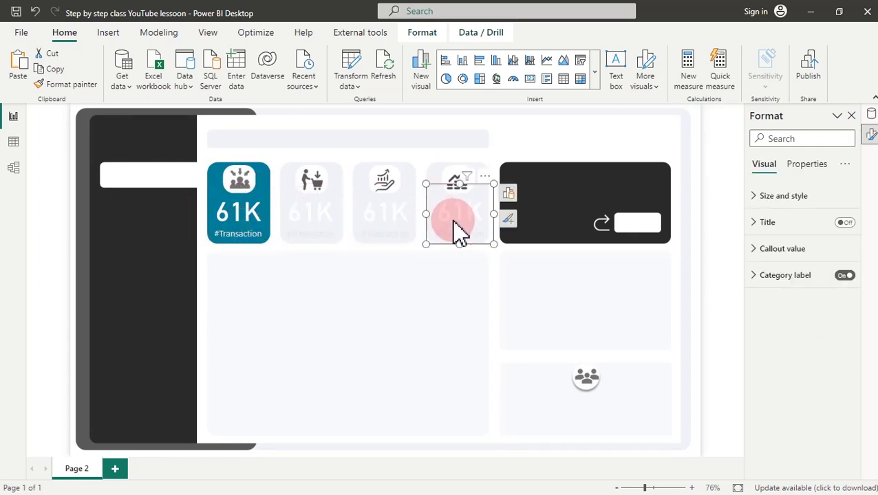
click(21, 74)
drag(236, 213, 542, 198)
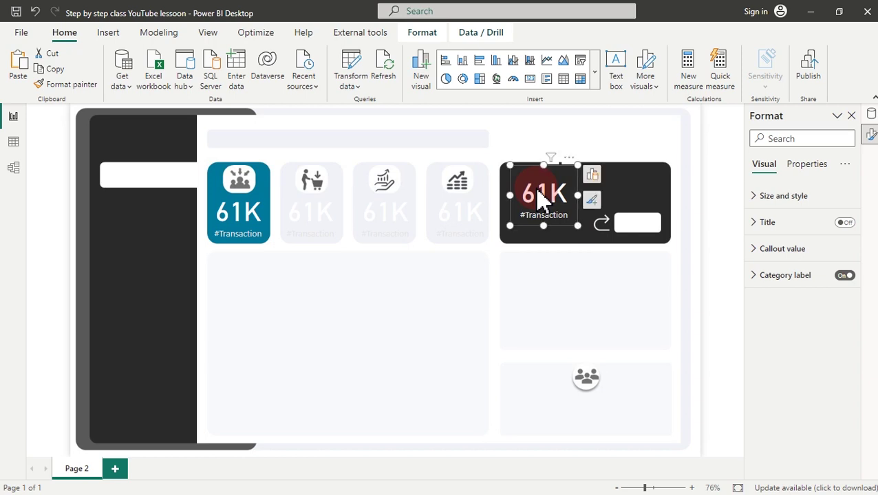
Search the second tile card's available data fields for "quant" and clear the search
click(322, 225)
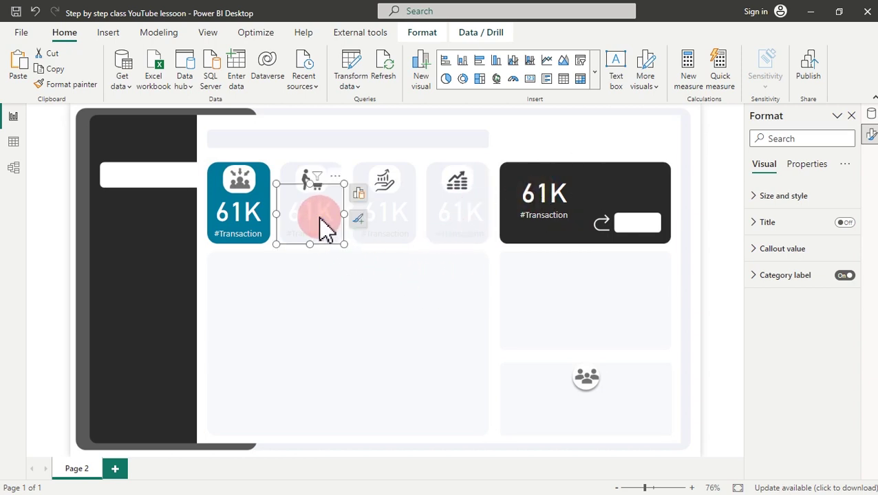
click(359, 195)
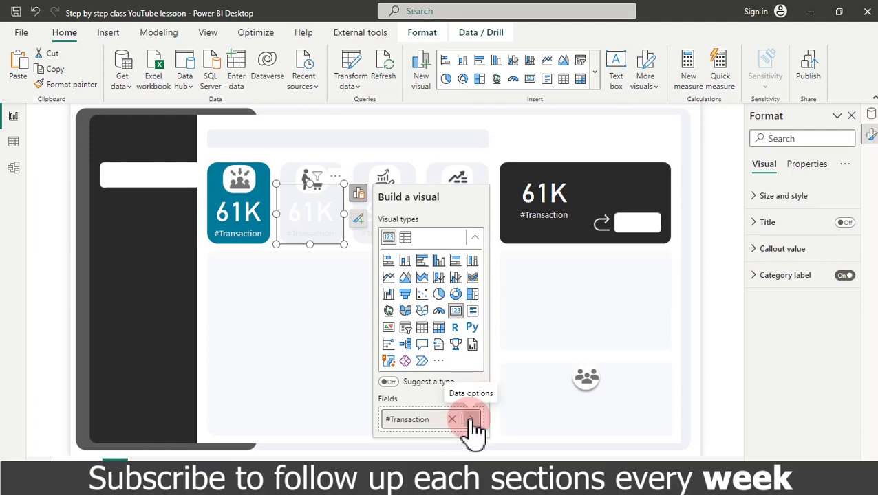
double_click(424, 420)
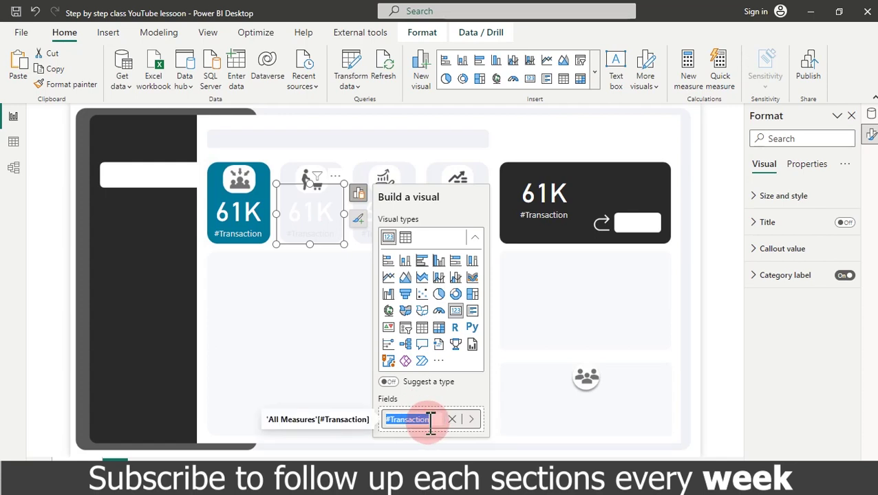
click(472, 420)
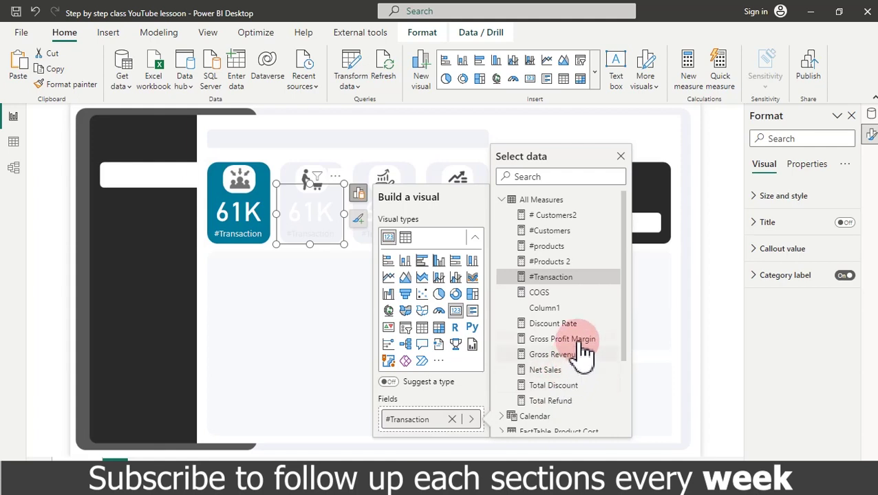
drag(623, 249, 647, 245)
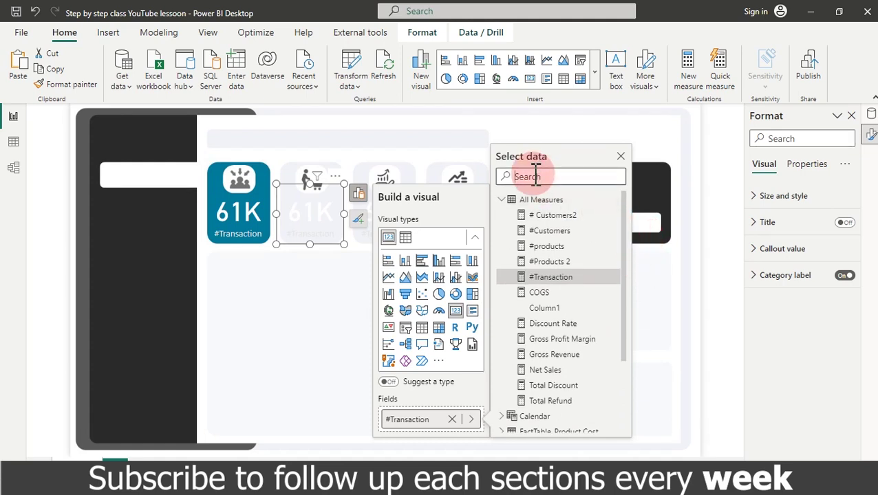
text(q)
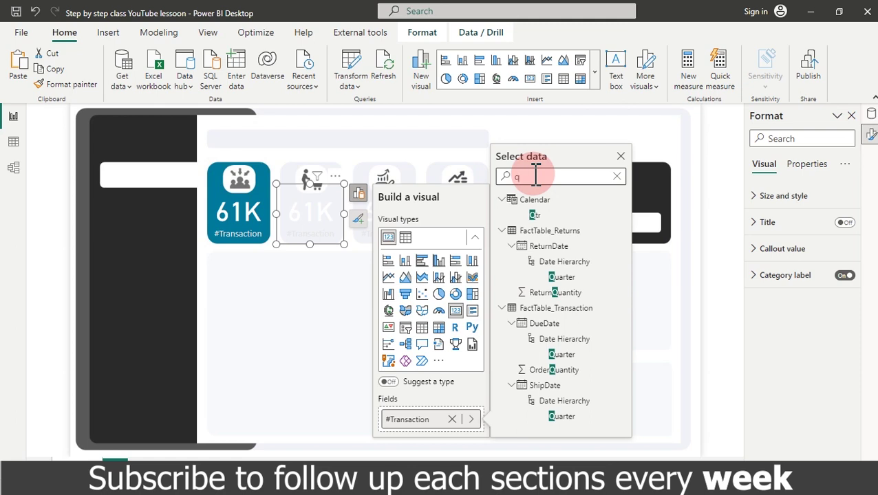
text(t)
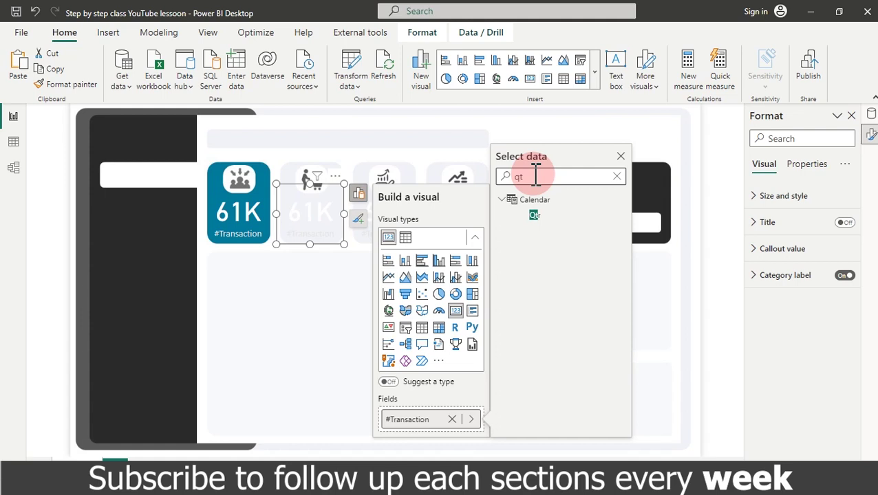
key(BackSpace)
key(BackSpace)
text(quan)
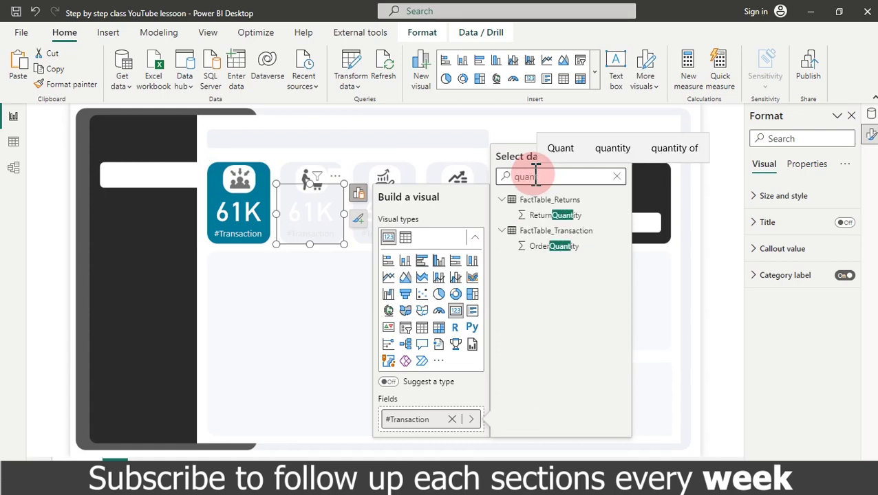
text(t)
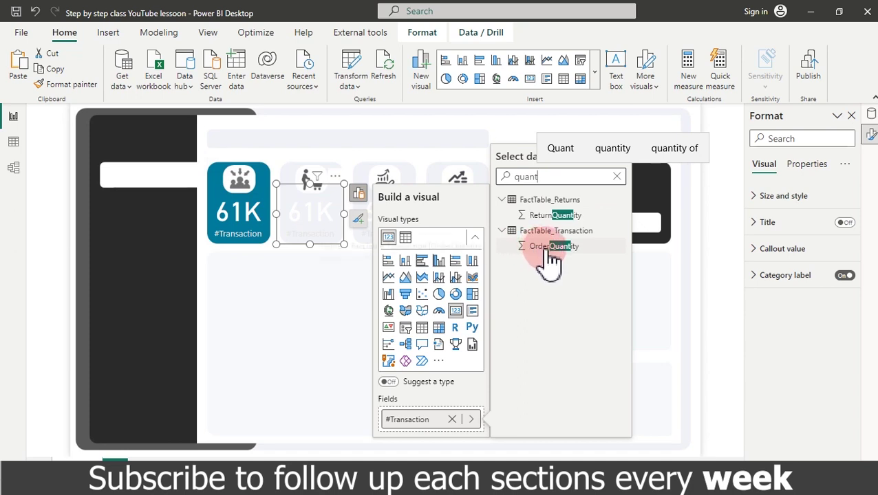
click(618, 178)
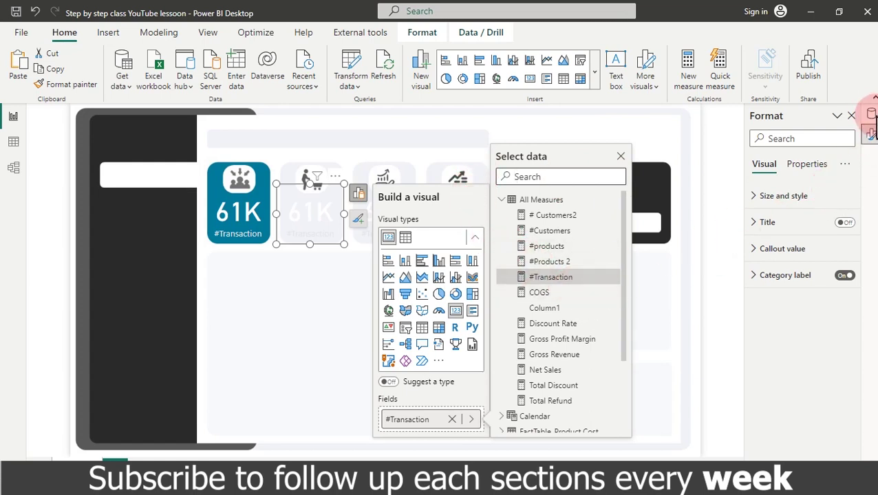
Start a new measure in the All Measures table
click(871, 113)
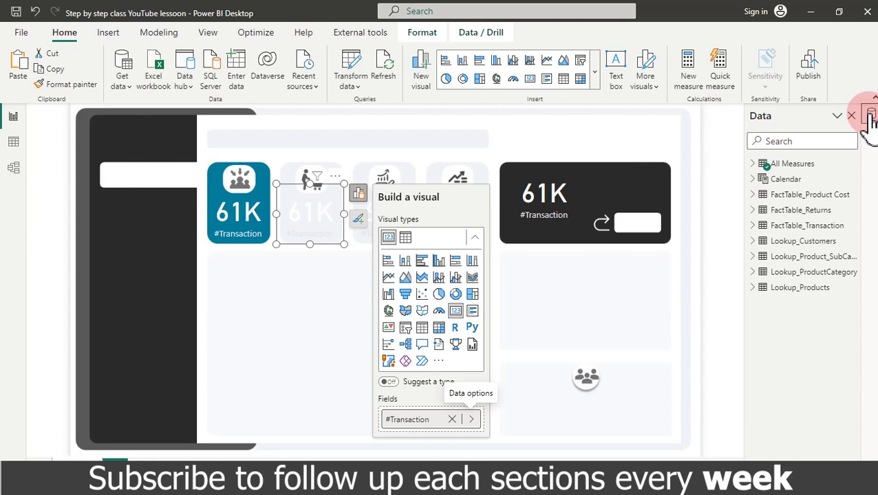
click(754, 165)
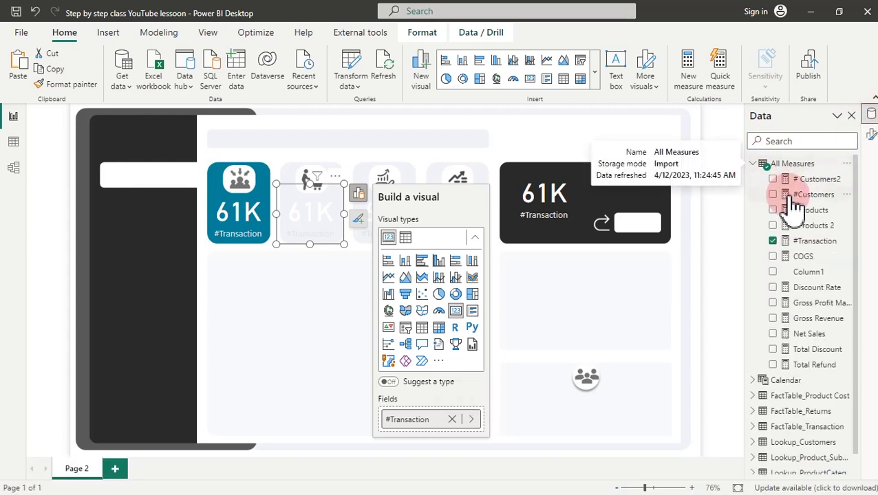
click(814, 244)
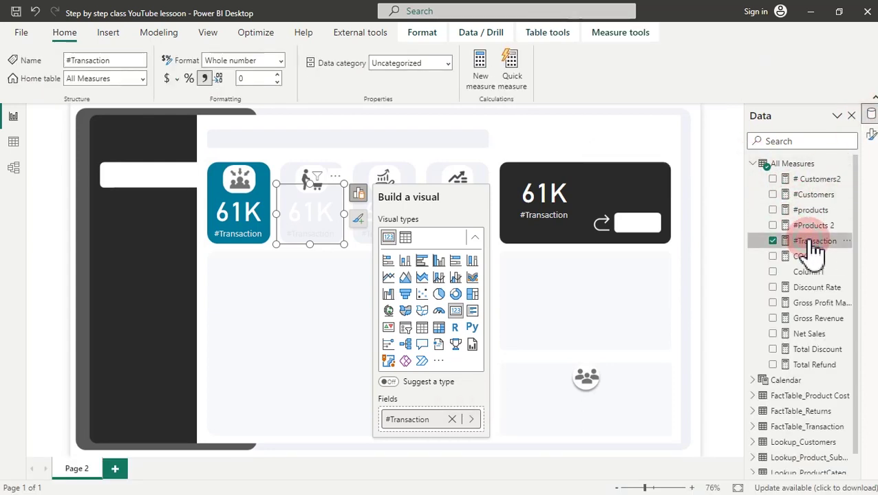
right_click(813, 243)
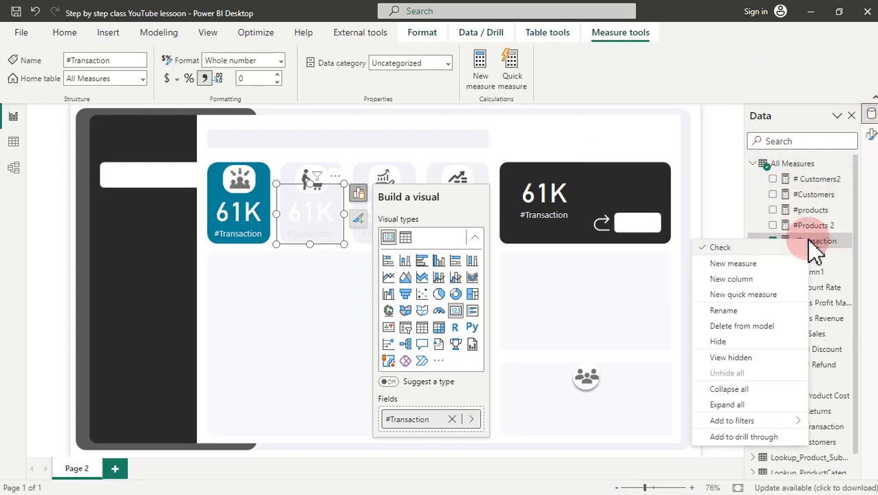
click(734, 266)
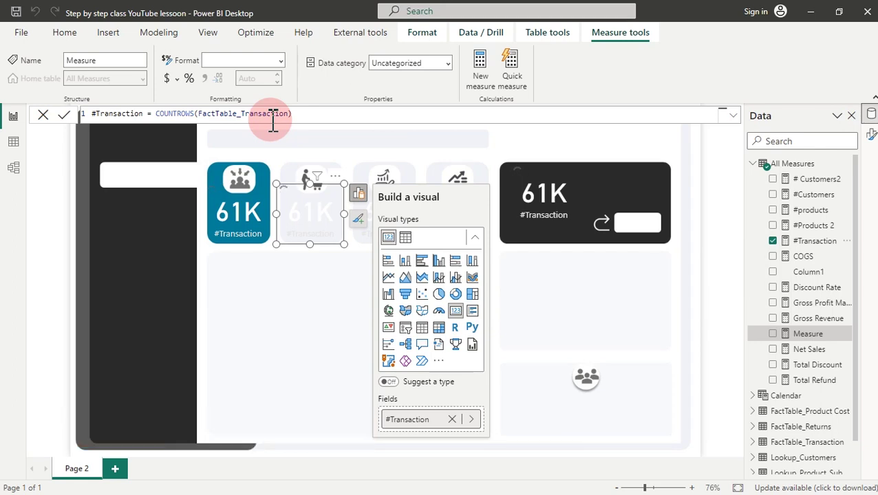
Define the new measure as Qty = SUM(FactTable_Transaction[OrderQuantity])
text(C)
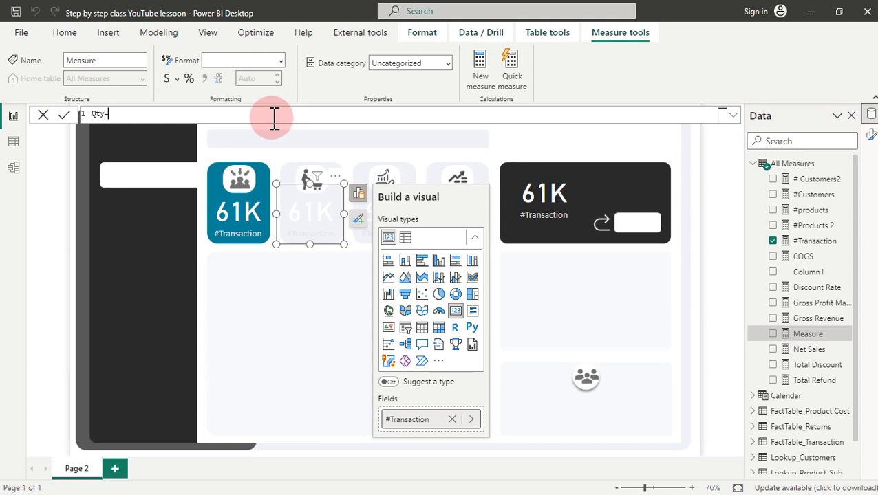
text(ty=sum)
key(Tab)
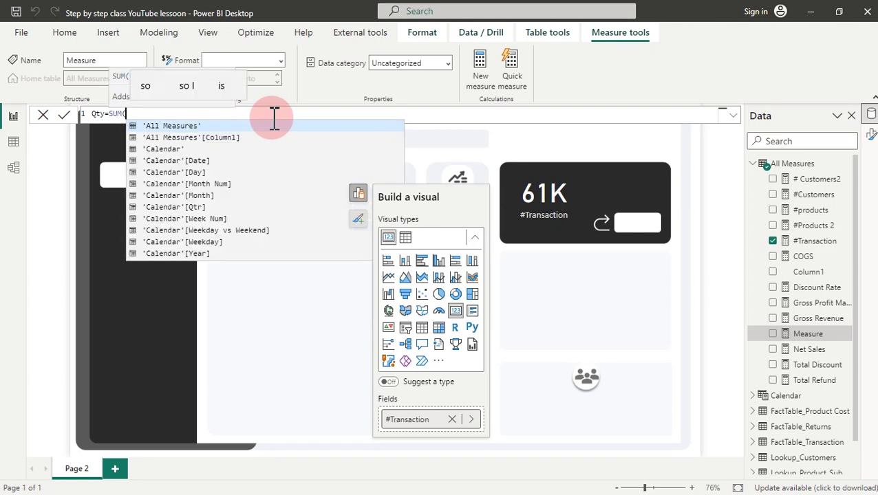
text(ord)
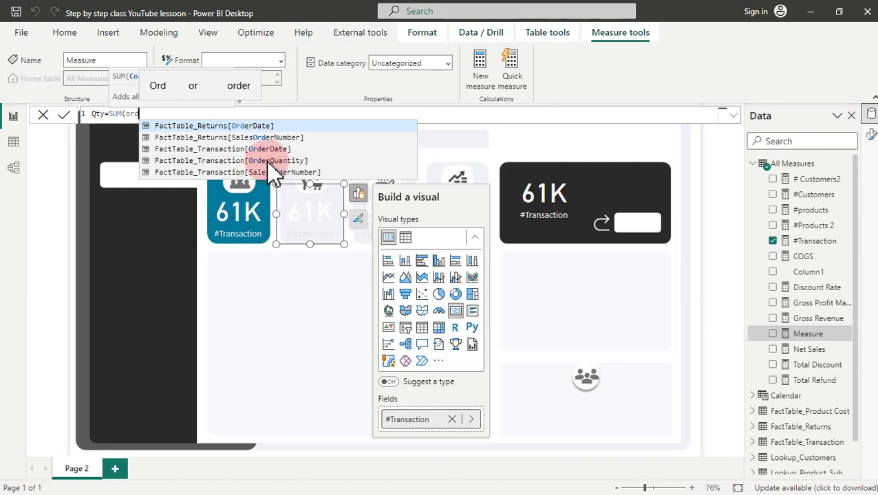
key(Escape)
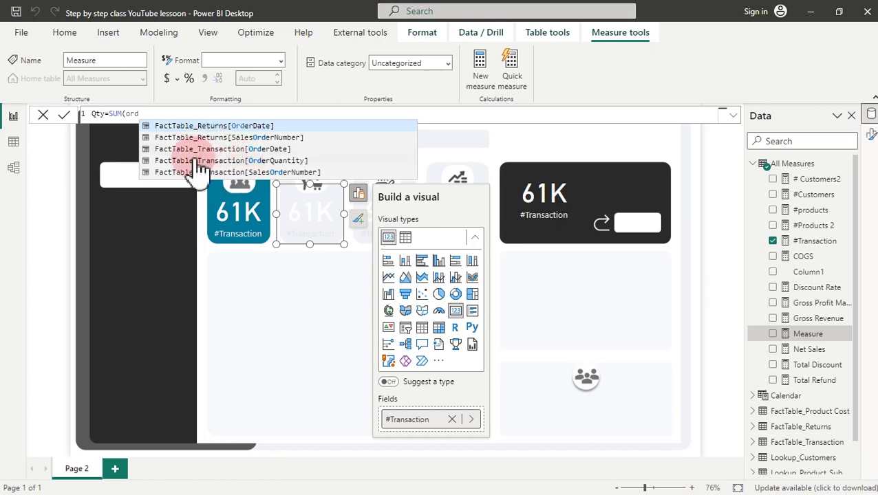
click(261, 163)
text())
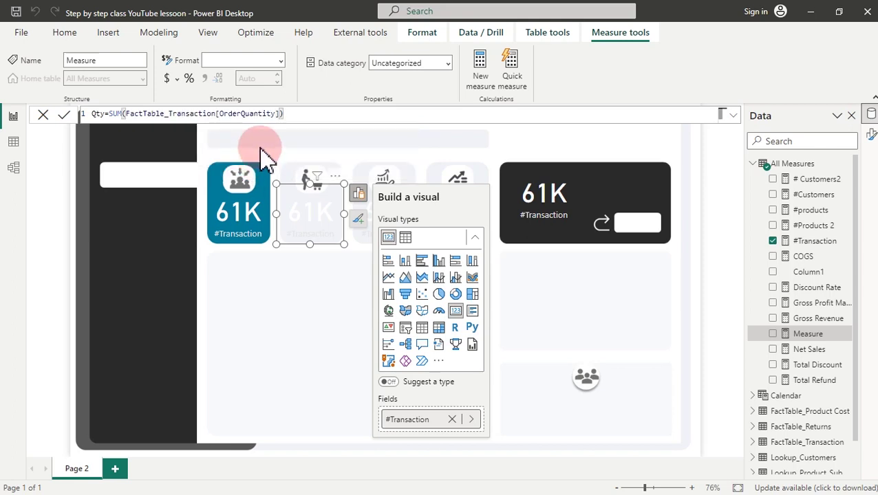
click(266, 157)
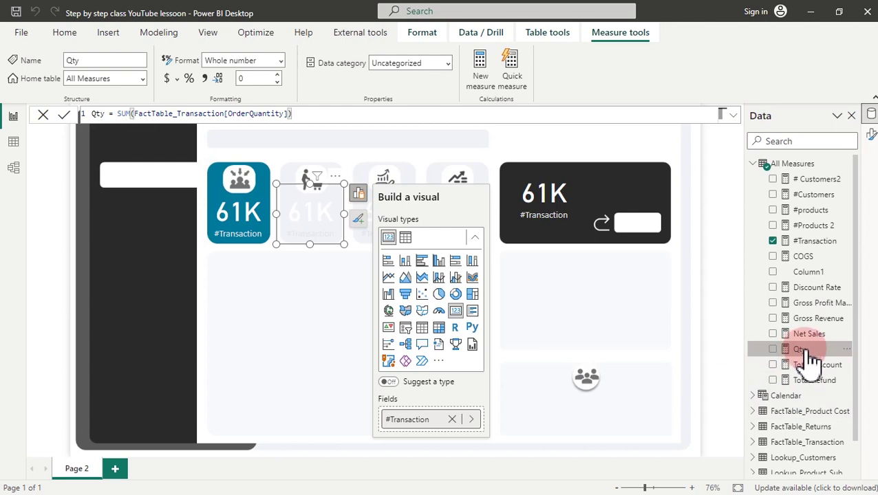
Enable the thousands separator for the Qty measure and replace #Transaction with Qty on the second tile's card
click(206, 79)
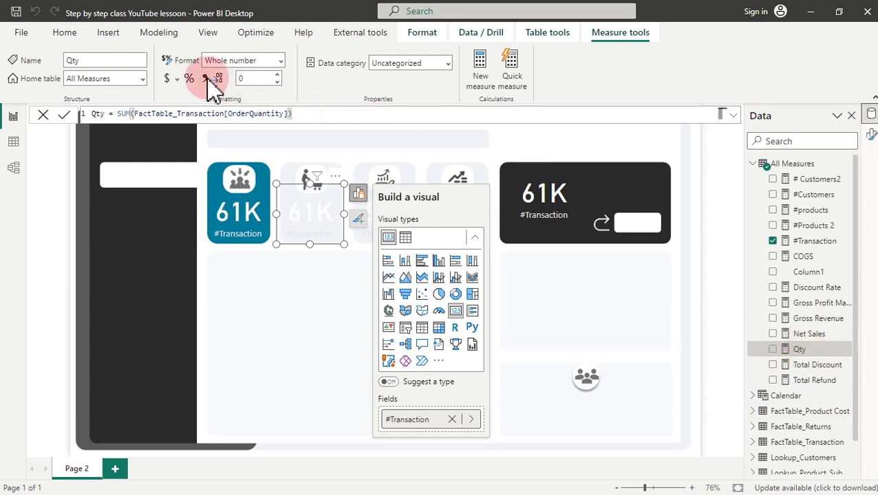
click(207, 79)
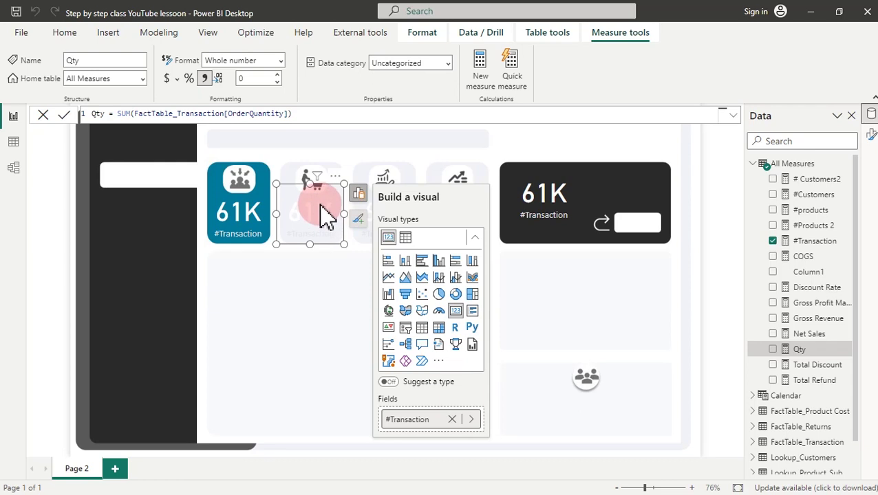
click(473, 420)
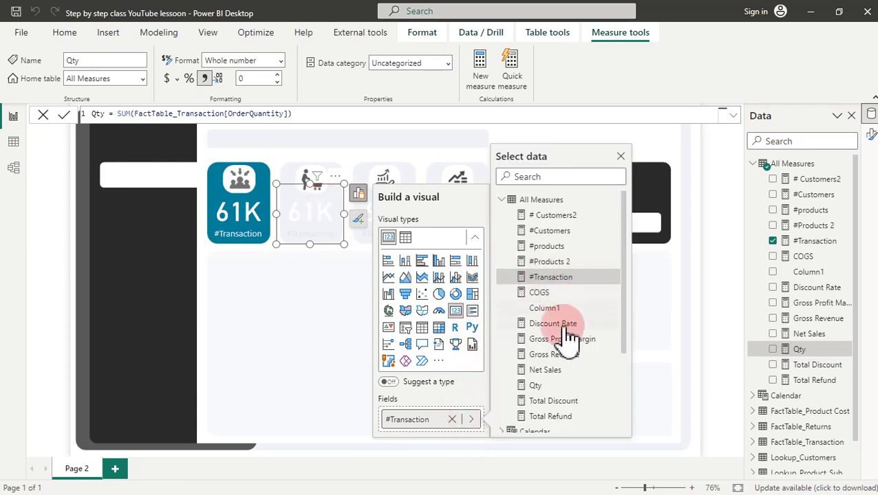
click(535, 386)
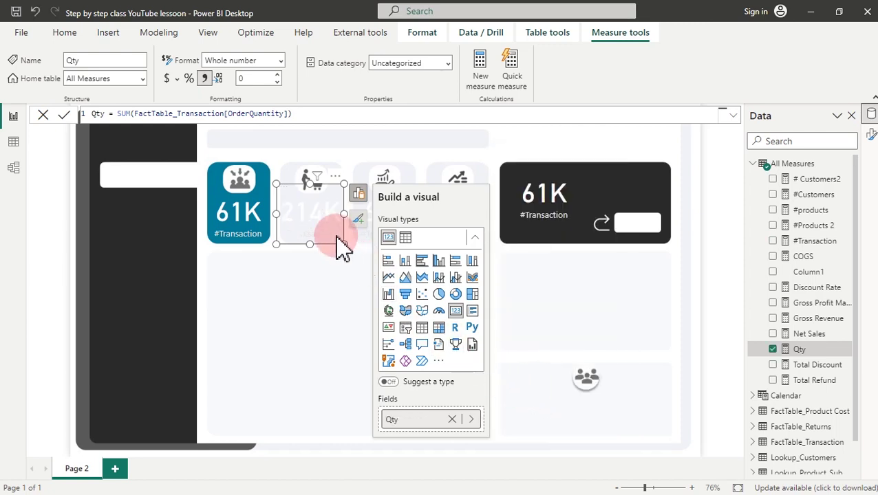
Set the Qty card's callout value to a dark grey theme shade with font size 35
click(358, 219)
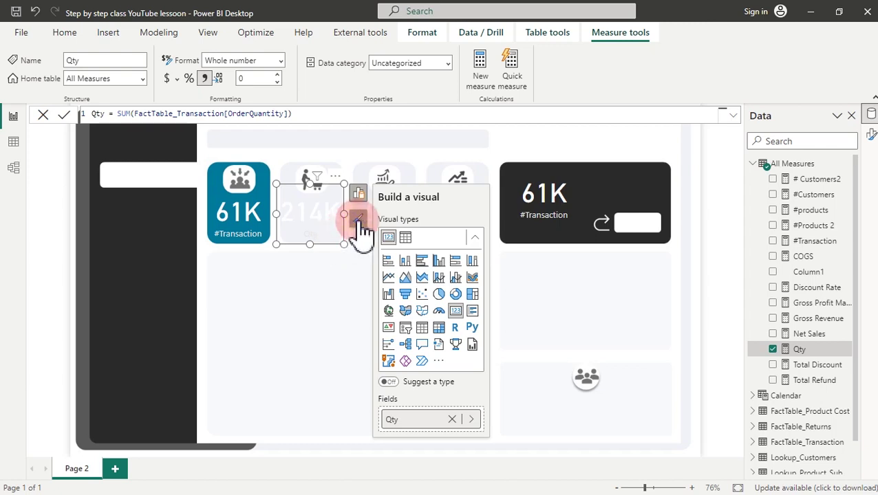
click(414, 266)
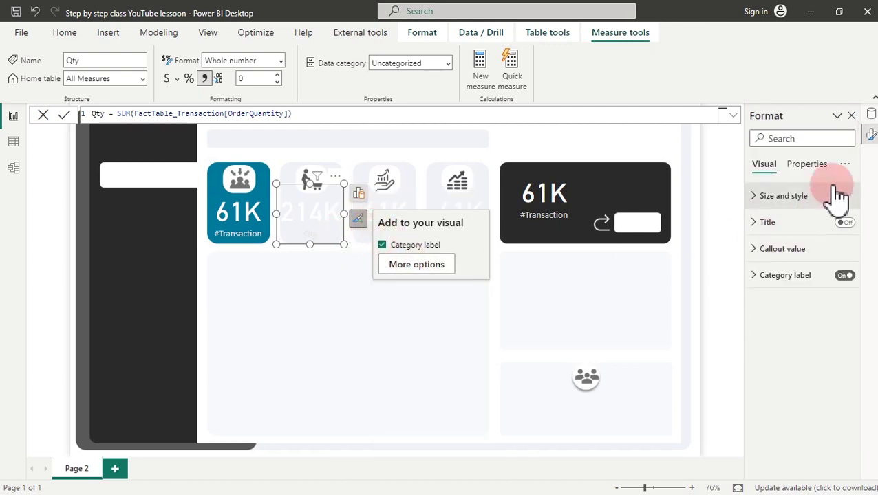
click(792, 254)
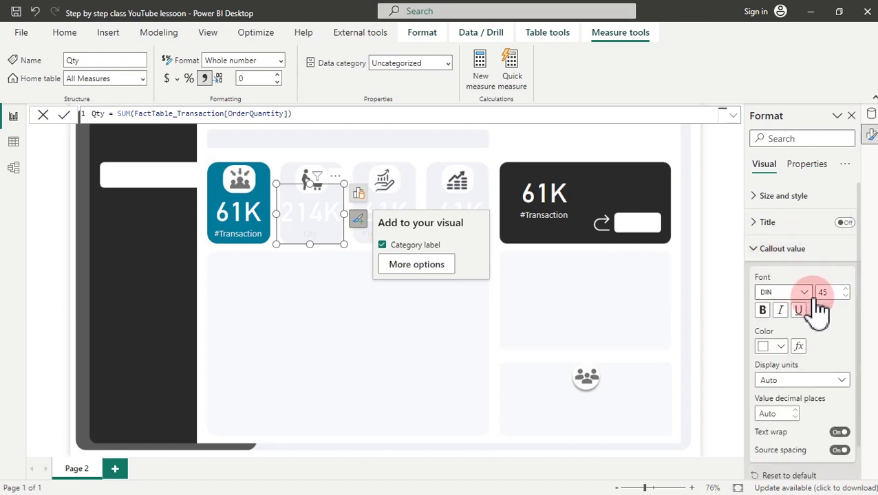
click(784, 346)
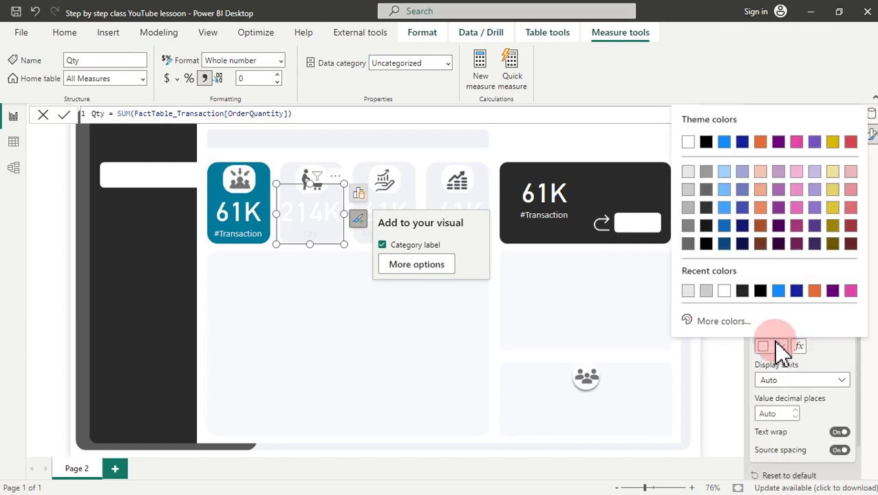
click(708, 188)
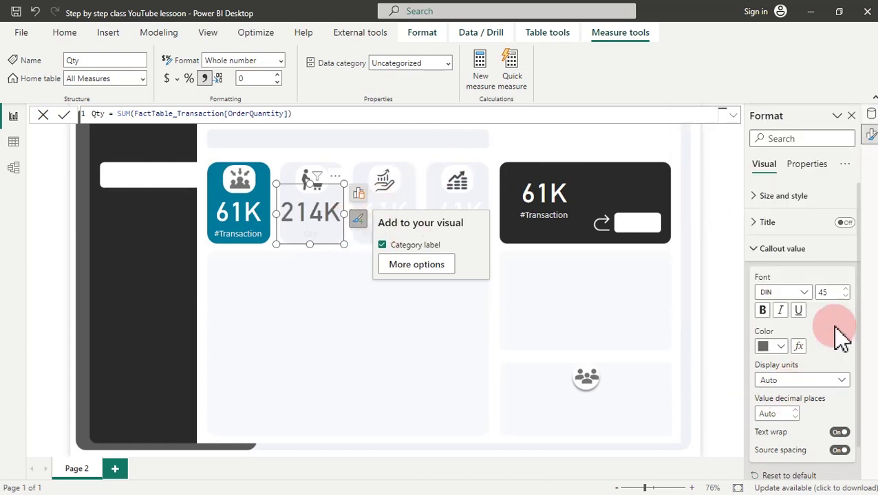
drag(831, 296, 806, 303)
text(30)
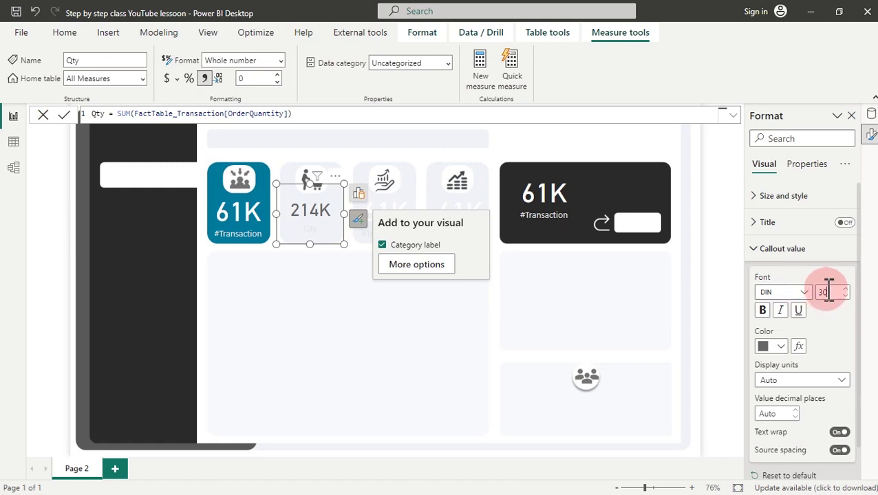
text(5)
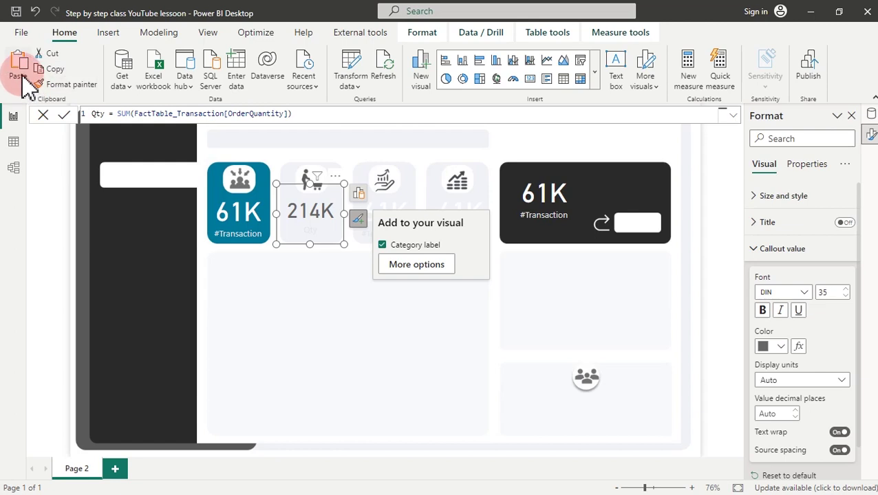
Copy the Qty card's formatting to the #Transaction cards on the third and fourth tiles
click(55, 85)
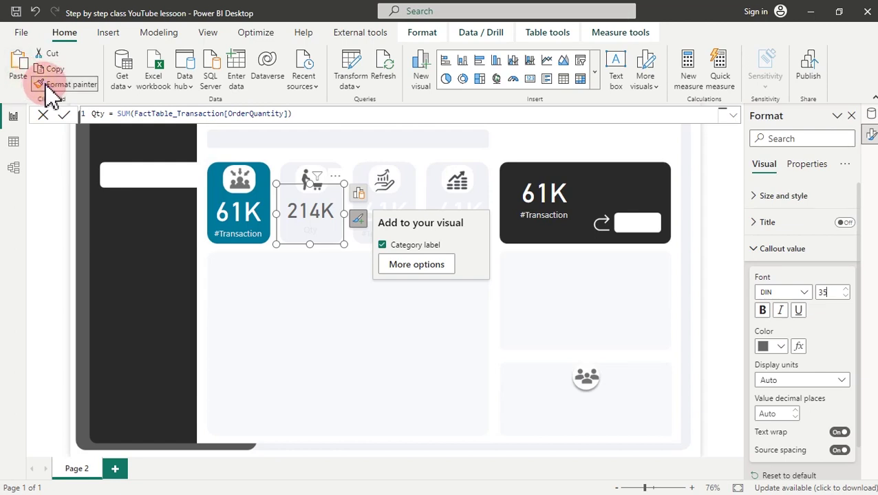
click(399, 206)
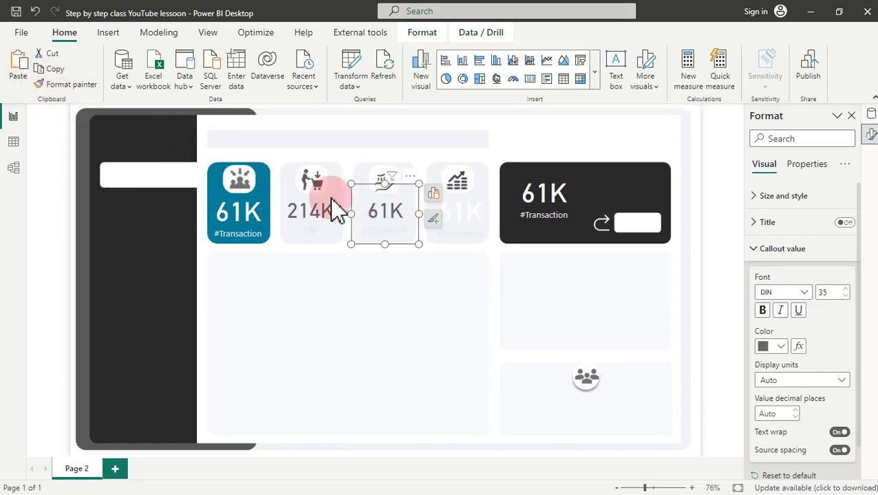
click(66, 84)
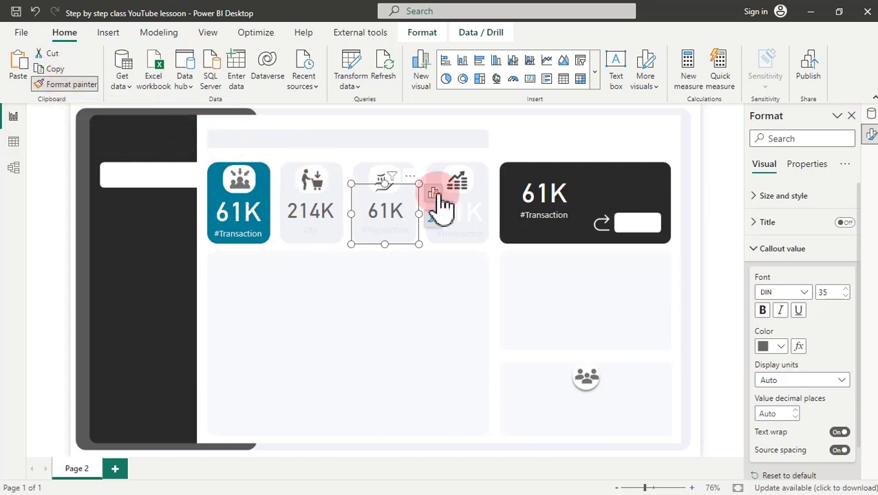
click(462, 210)
Replace #Transaction with the Net Sales measure on the third tile's card
click(392, 221)
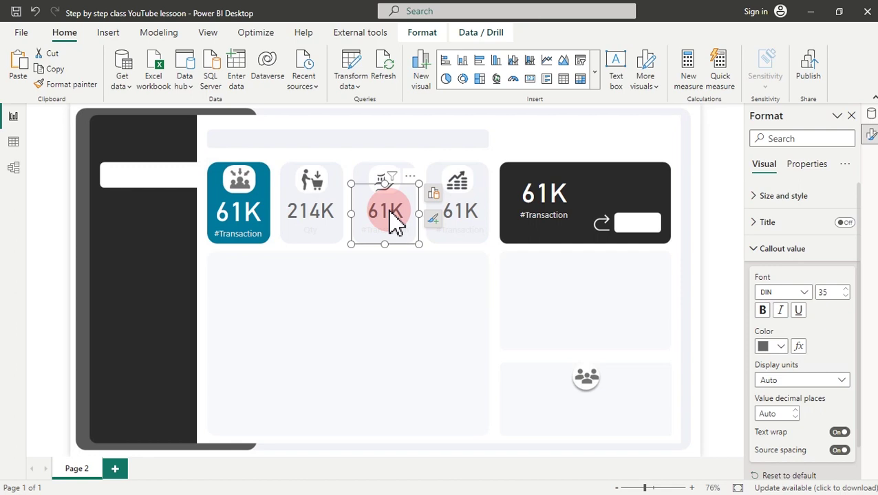
click(432, 198)
click(549, 420)
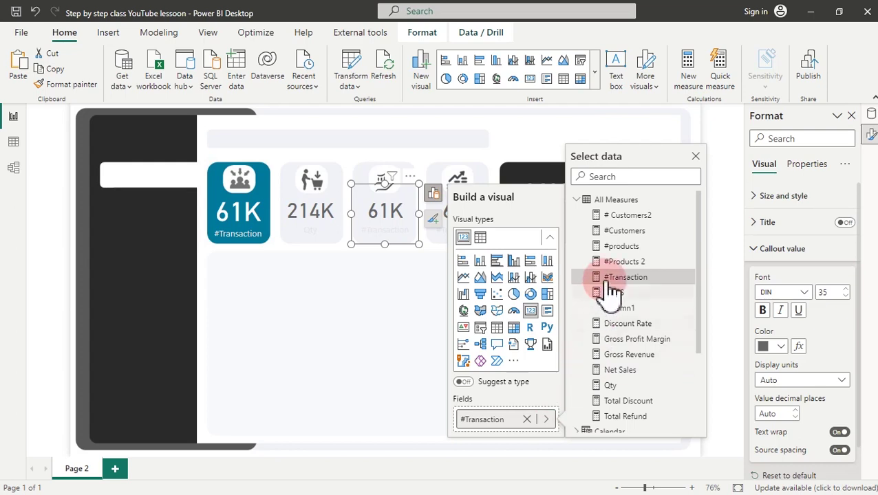
click(621, 370)
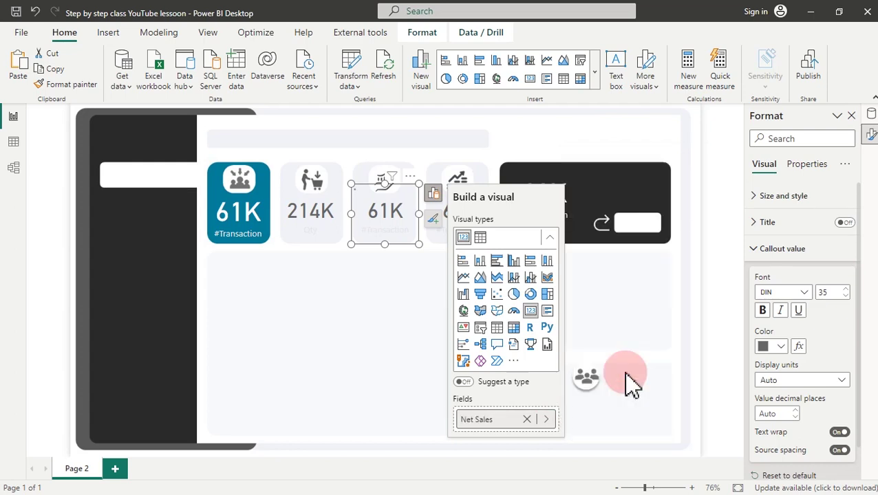
click(434, 260)
Replace #Transaction with the Gross Profit Margin measure on the fourth tile's card
click(441, 236)
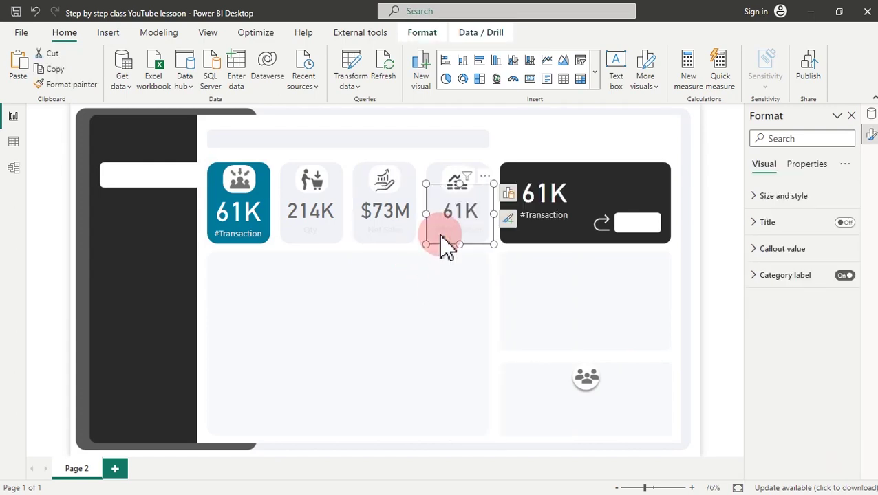
click(507, 194)
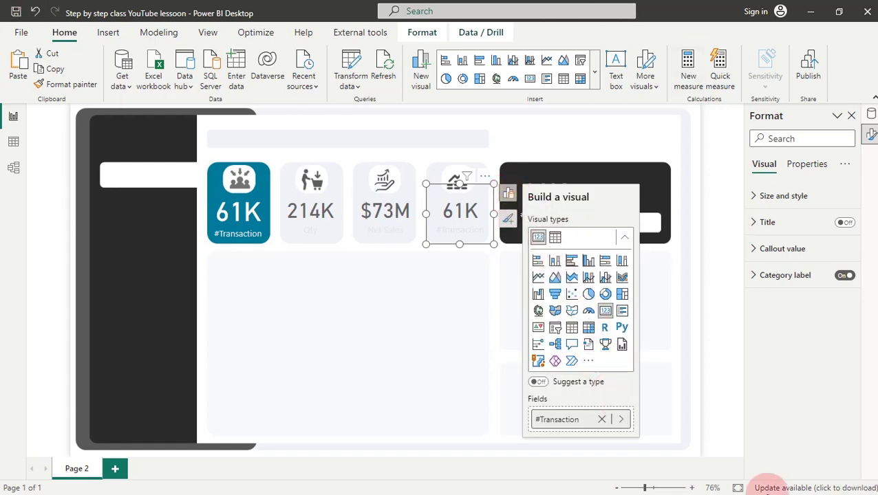
click(621, 419)
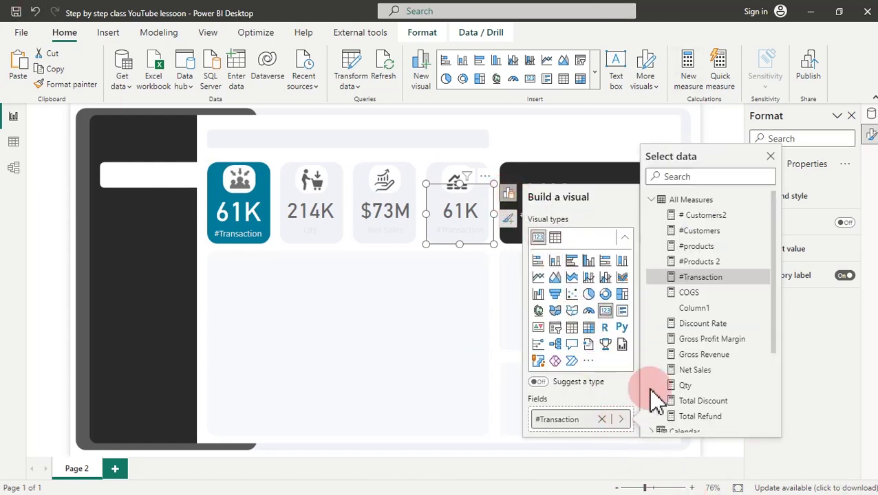
click(708, 339)
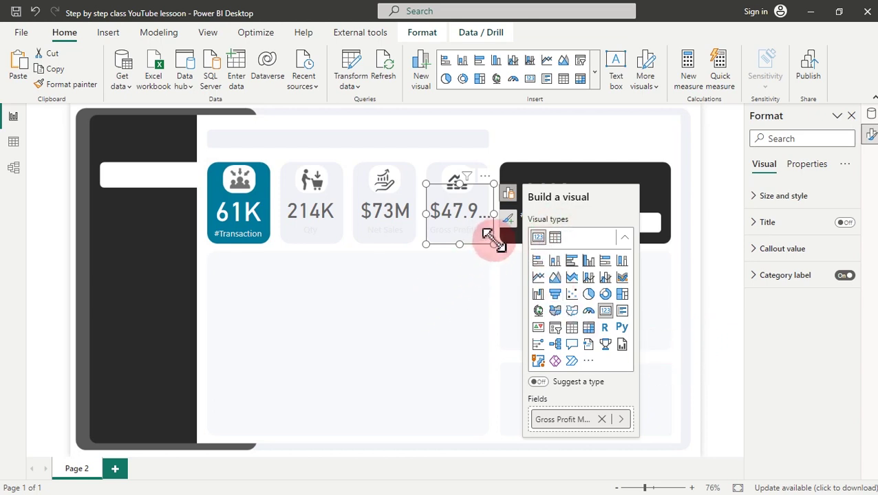
Format the Gross Profit Margin measure with a thousands separator and 0 decimal places, and size its card to fit the fourth tile
drag(490, 241, 598, 347)
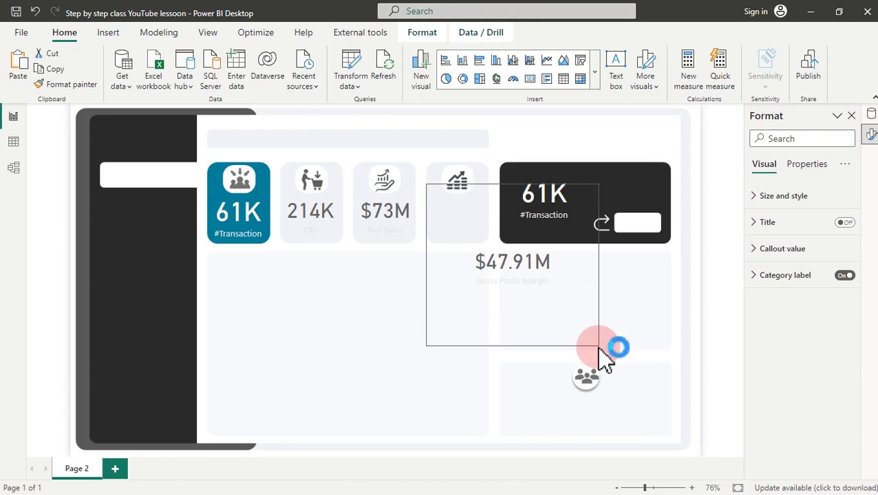
drag(600, 358, 597, 353)
click(870, 135)
click(870, 115)
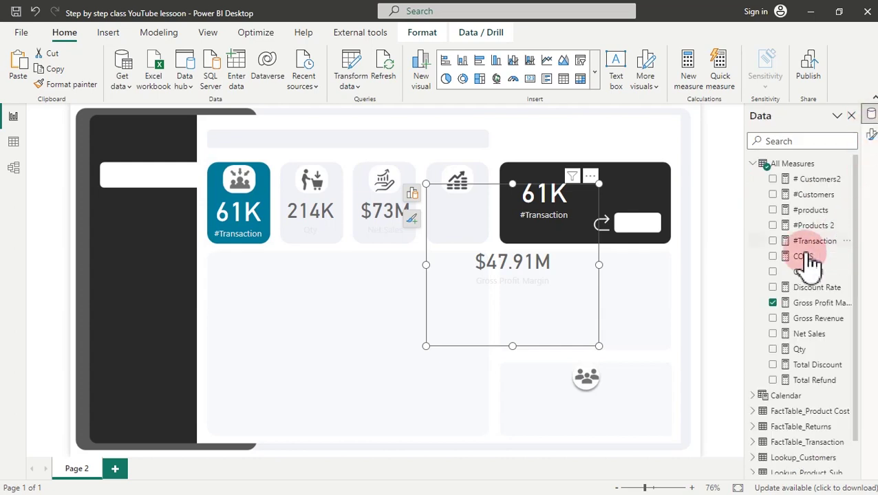
click(822, 304)
click(205, 78)
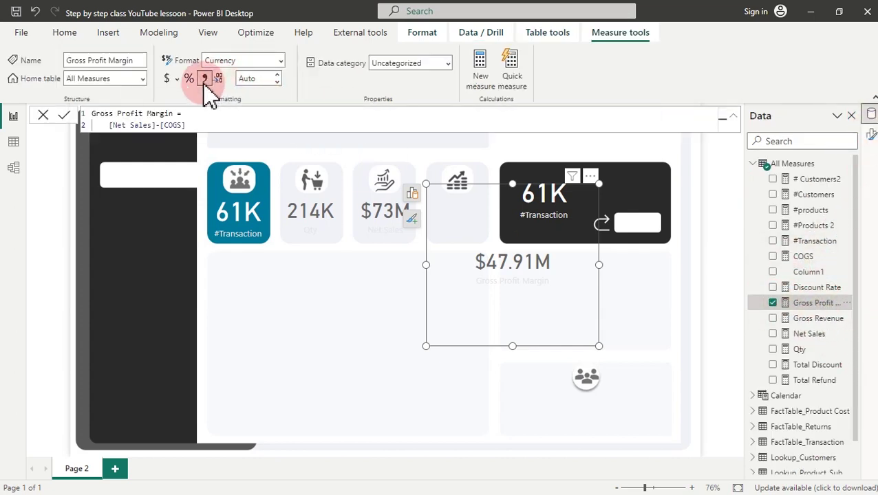
click(248, 79)
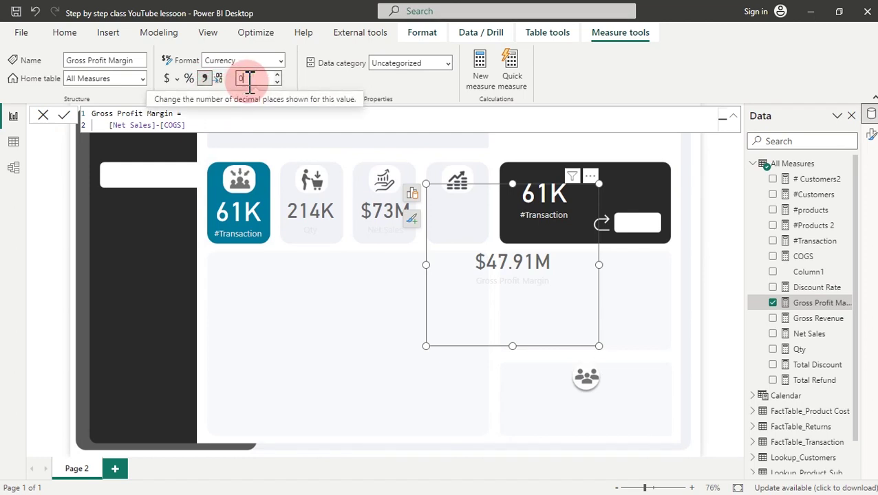
click(251, 80)
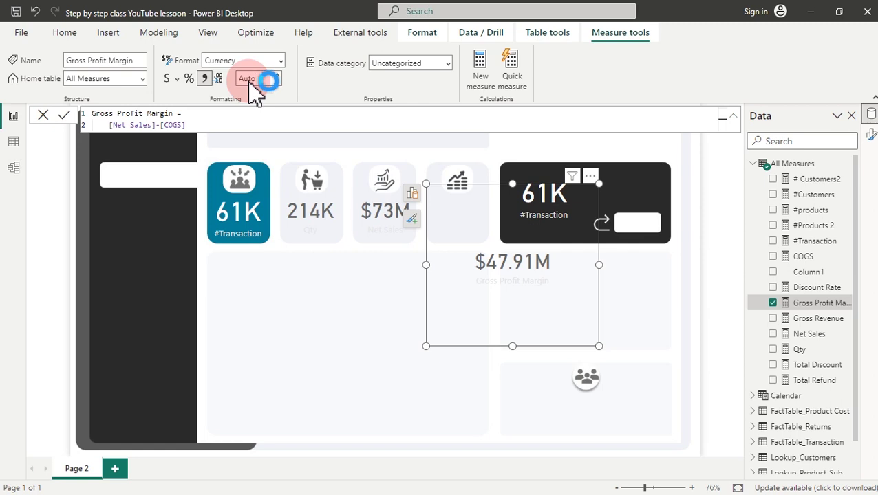
text(0)
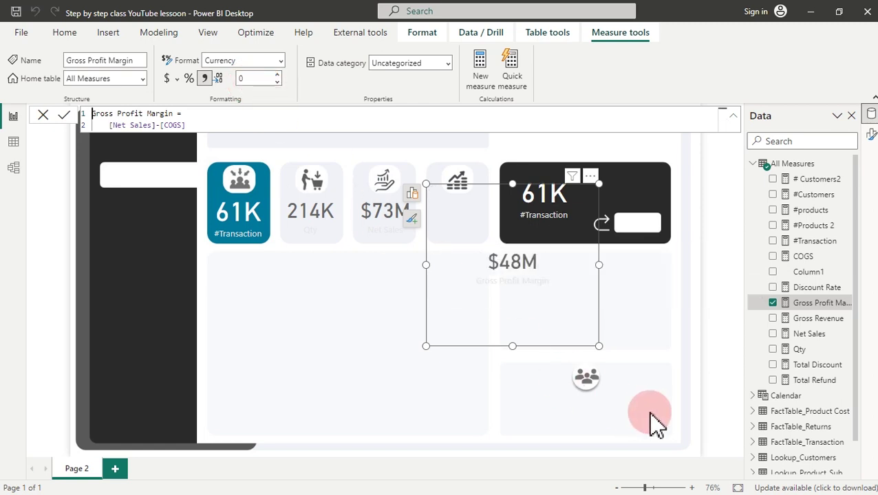
drag(599, 346, 498, 255)
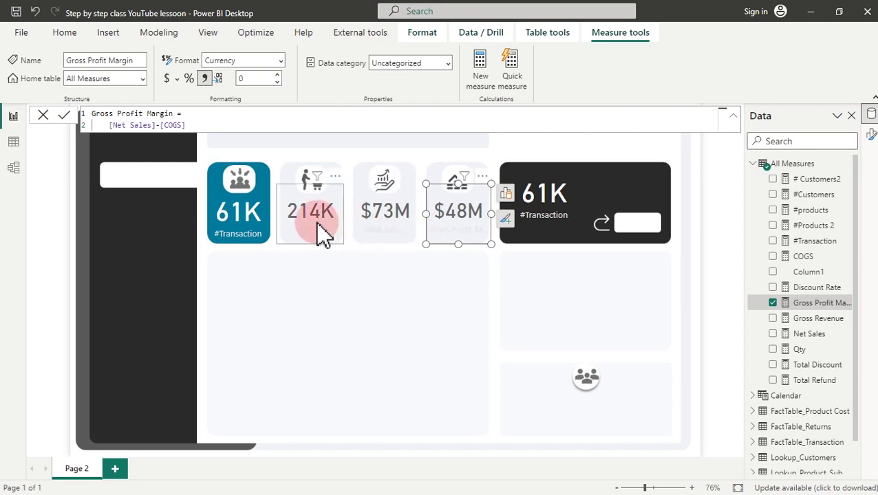
Set the Qty card's category label color to the dark grey used for its callout value
click(321, 245)
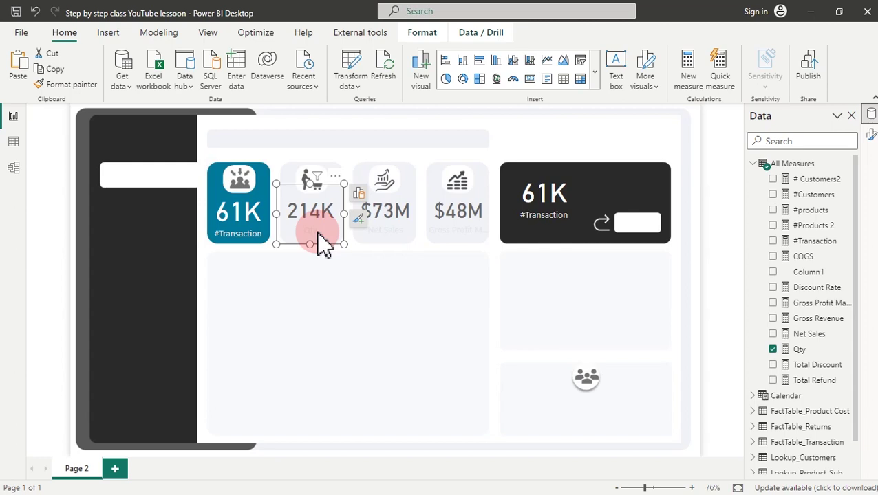
click(870, 135)
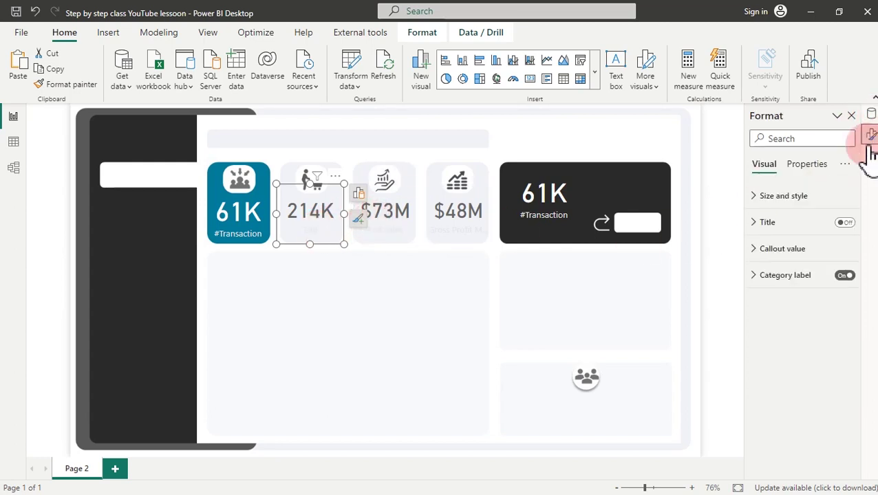
click(789, 277)
click(775, 373)
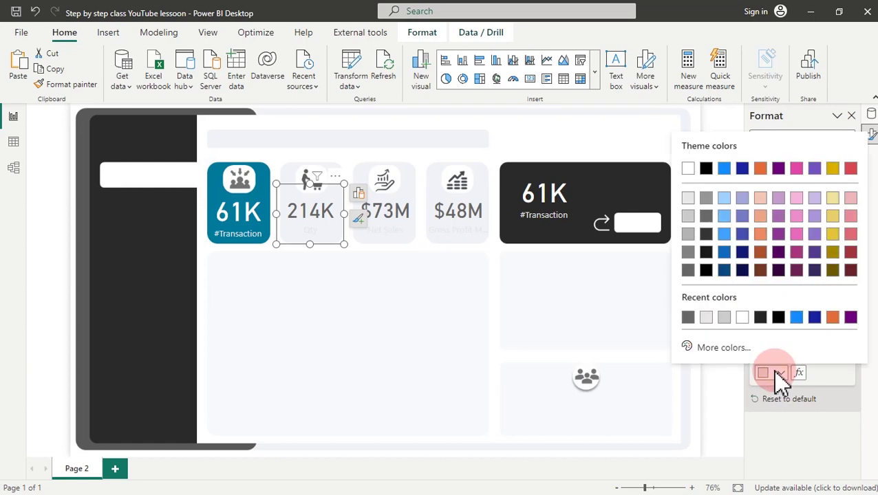
click(688, 317)
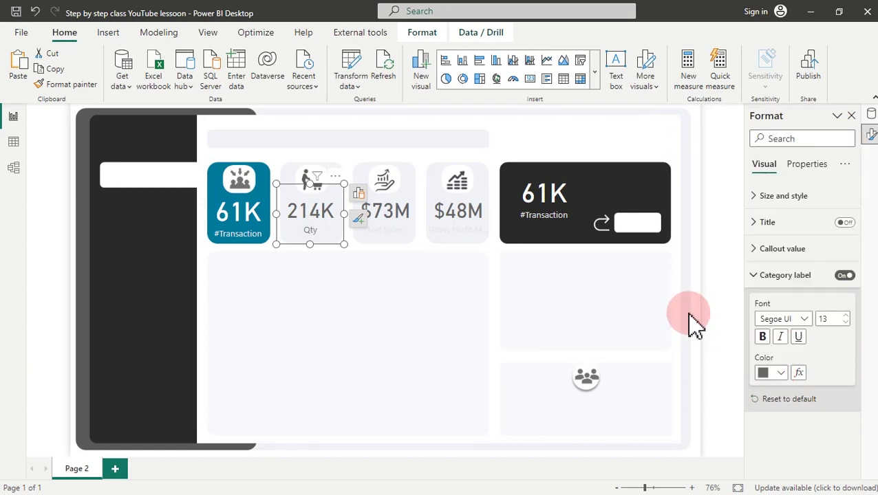
Copy the Qty card's label formatting to the Net Sales and Gross Profit Margin cards
click(69, 85)
click(405, 222)
click(72, 85)
click(464, 229)
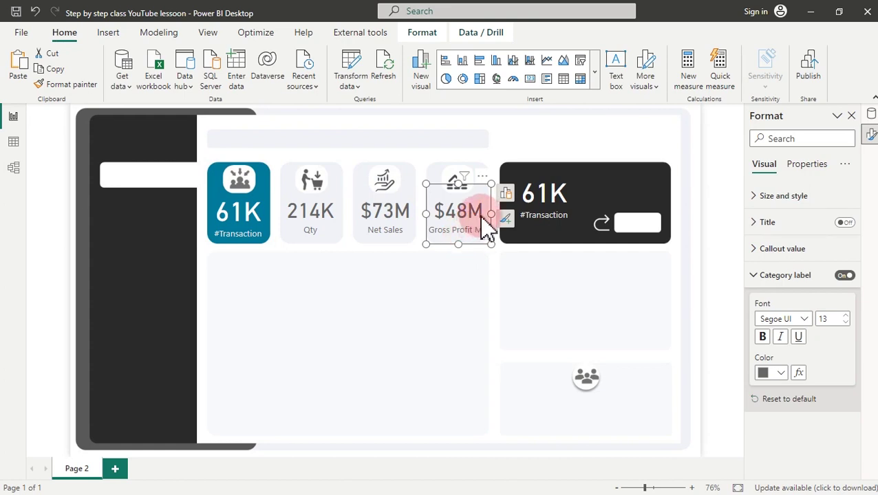
Rename the Gross Profit Margin field to Profit Margin for the fourth tile's card only
click(506, 194)
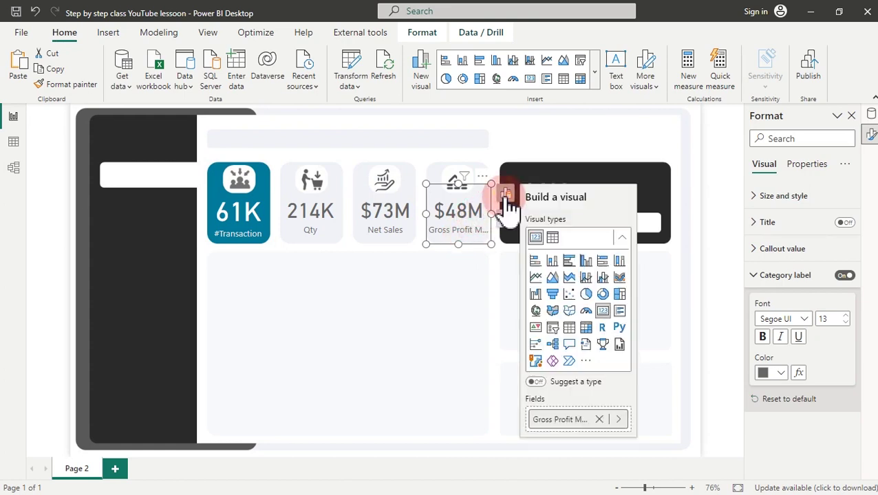
double_click(564, 420)
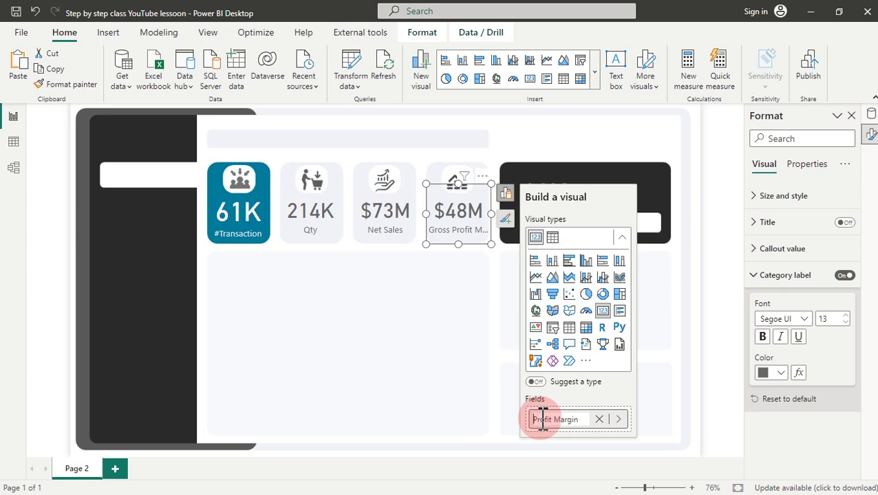
key(Return)
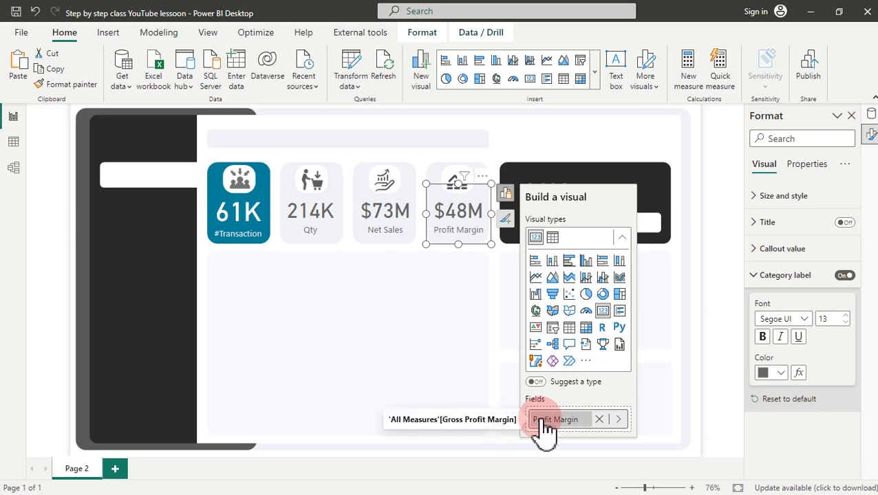
click(447, 335)
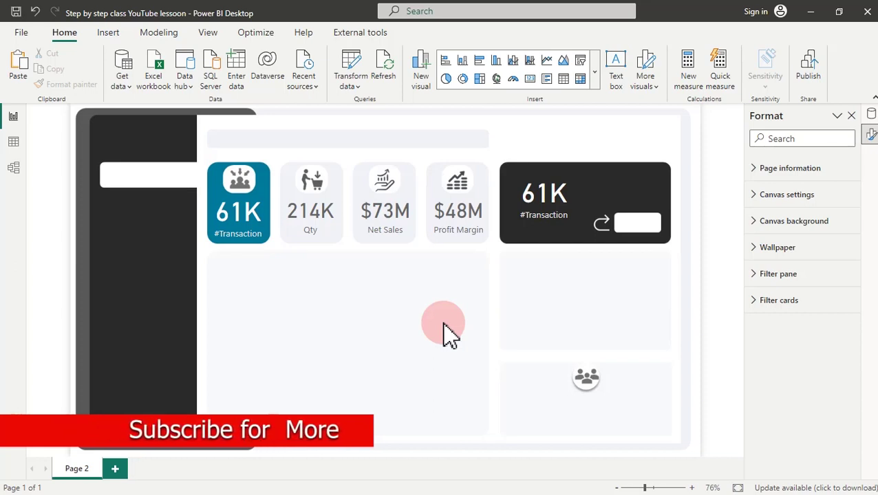
Replace #Transaction with the #products measure on the card over the dark tile
click(541, 217)
click(592, 174)
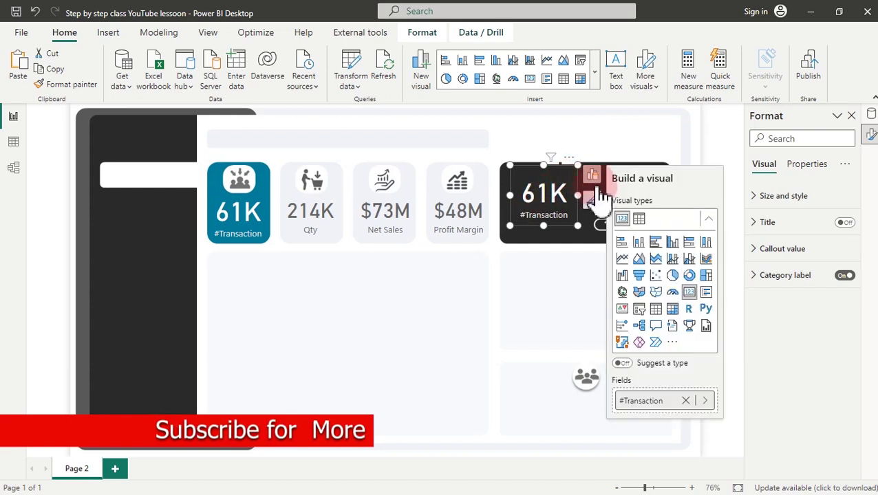
click(705, 401)
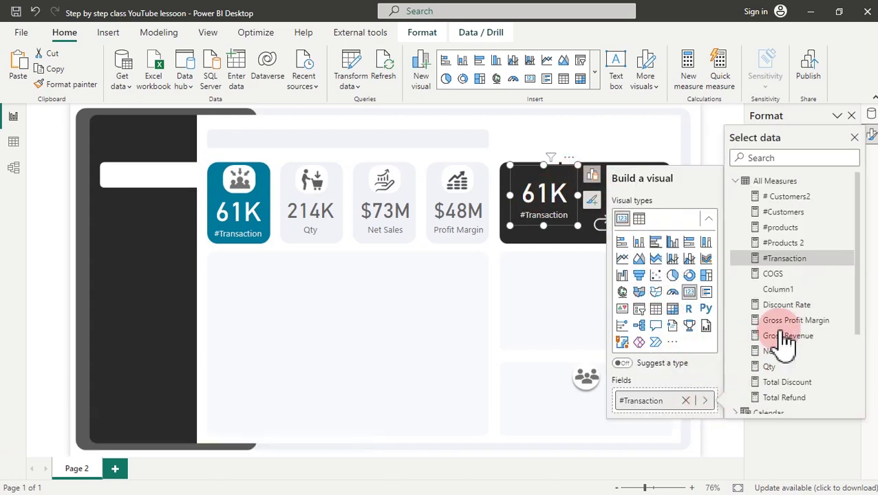
click(780, 229)
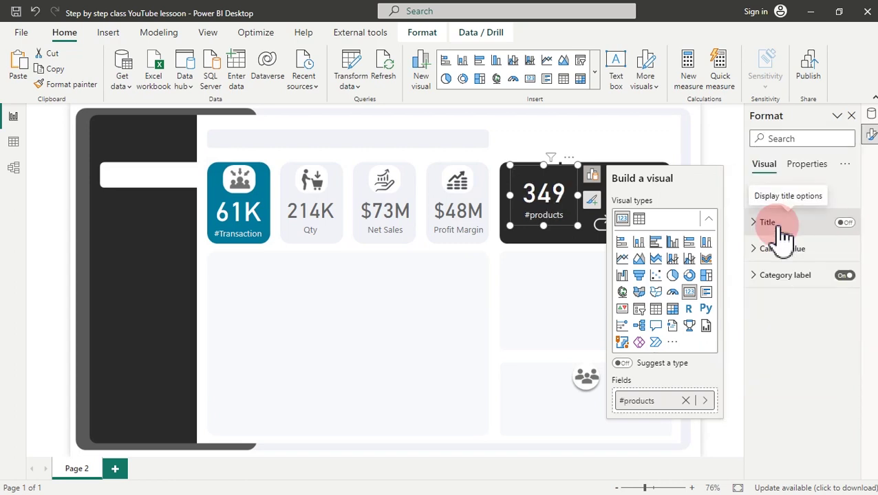
Rename the #products field to Total Products on the dark tile's card
double_click(644, 405)
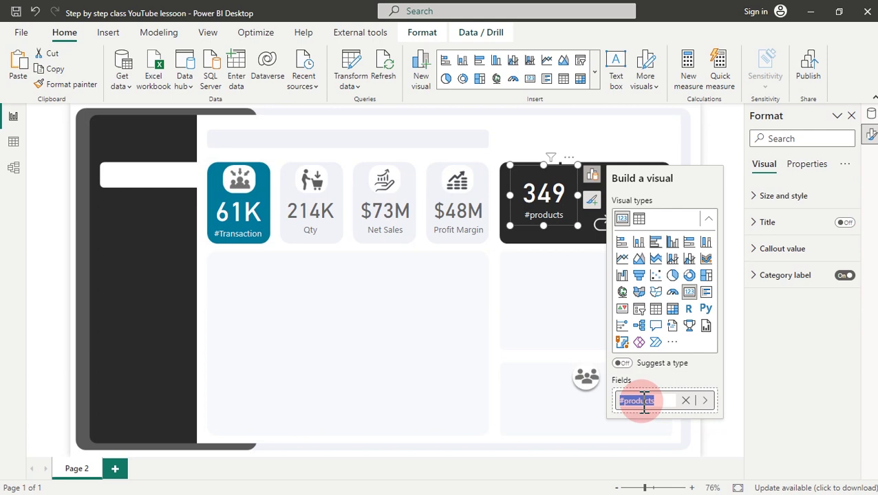
text(Total P)
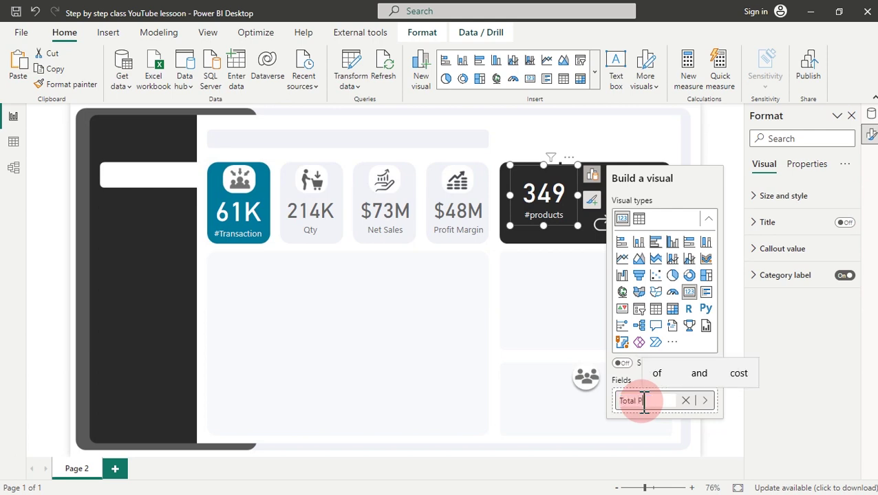
text(roducts)
key(Return)
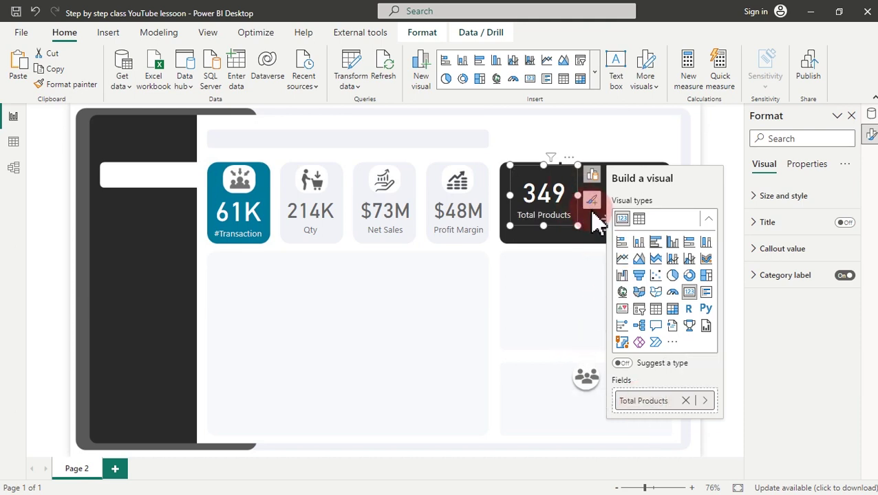
Widen and reposition the Total Products card on the dark tile and set its category label font to Segoe UI Bold
drag(576, 194, 600, 197)
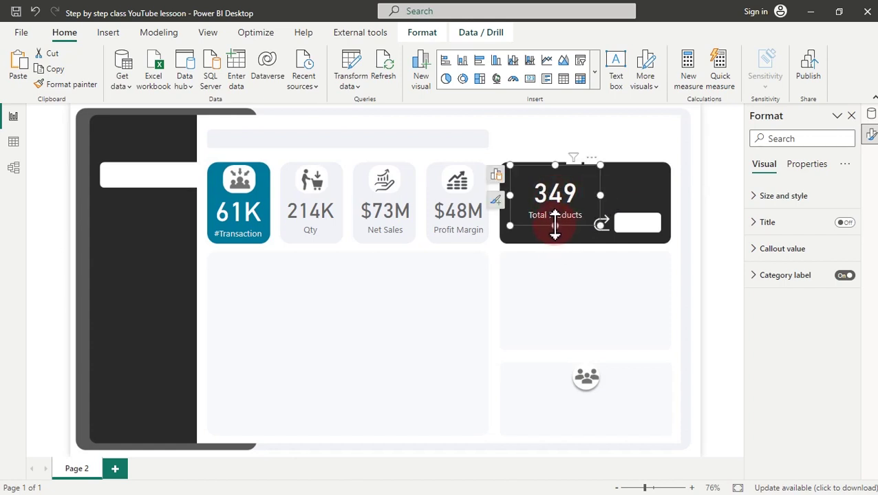
drag(568, 193, 564, 206)
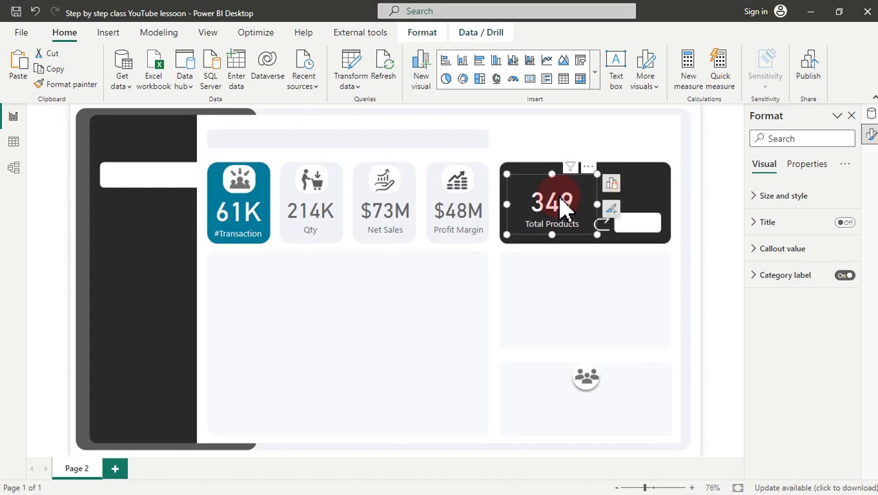
click(791, 276)
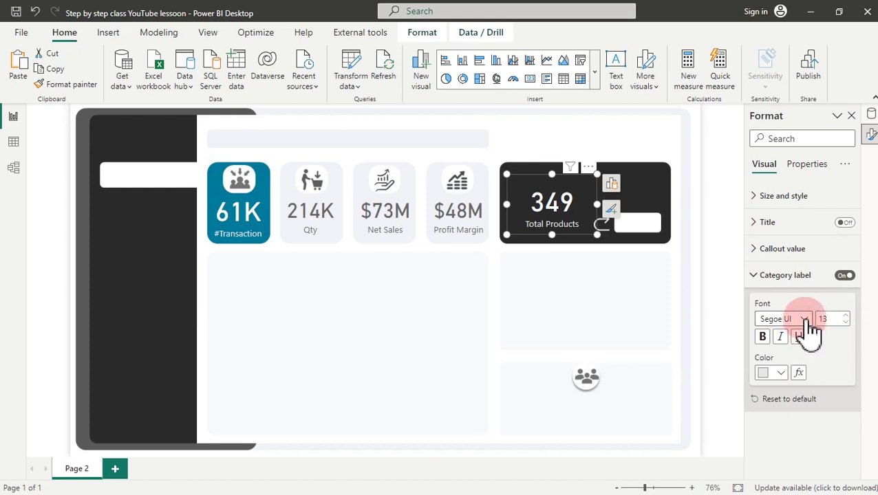
click(805, 319)
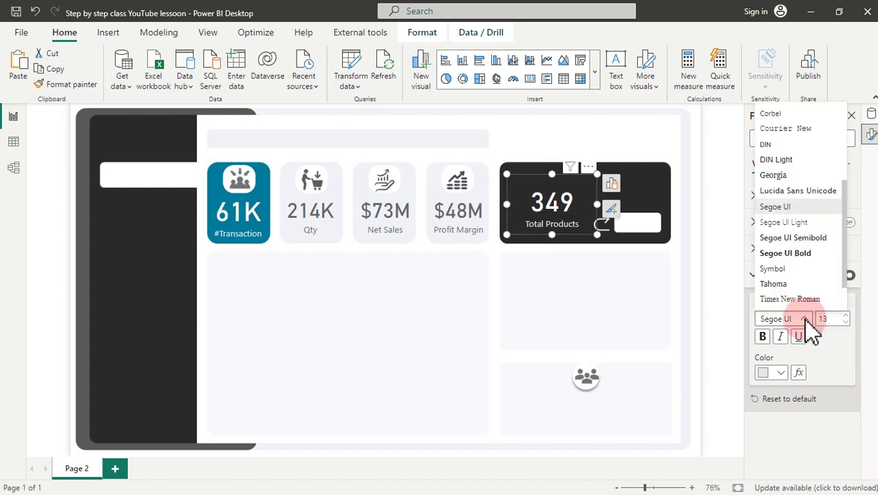
click(791, 254)
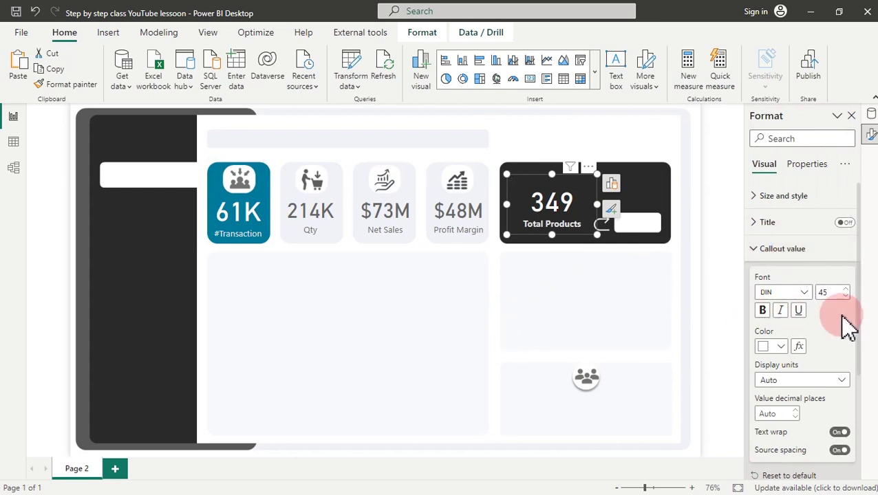
Try a light gray callout value color on the Total Products card and restore it to white
click(789, 348)
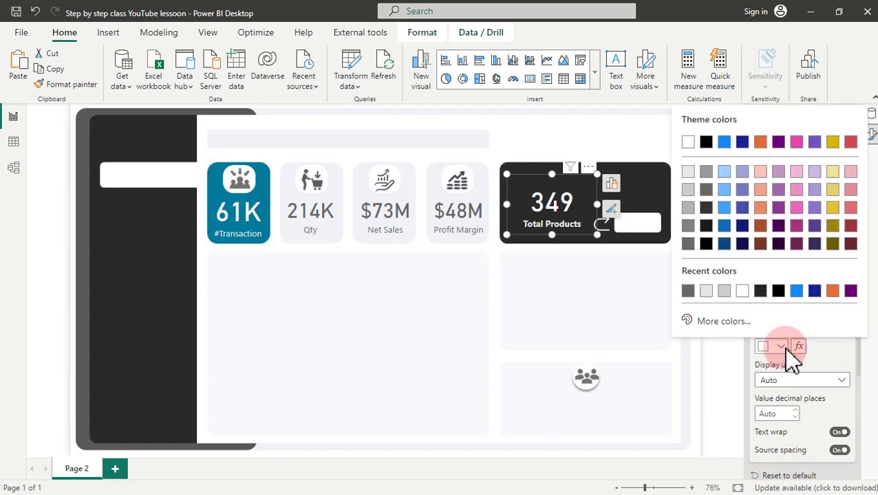
click(688, 191)
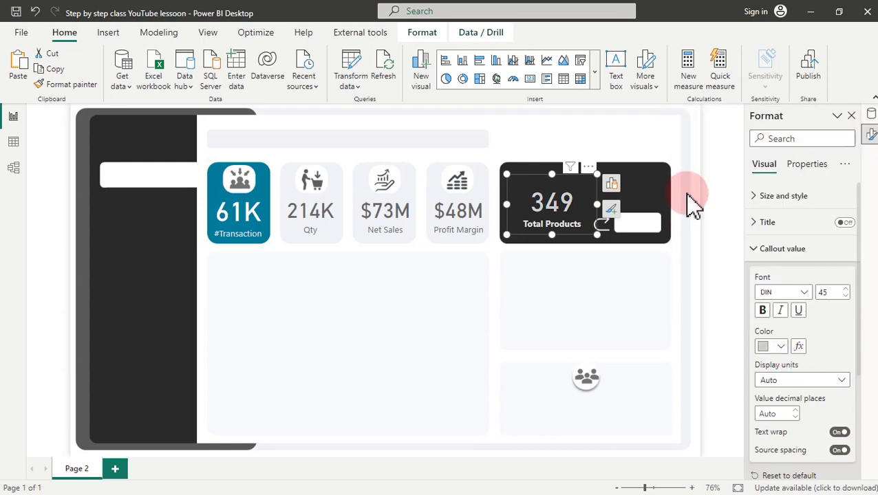
click(782, 347)
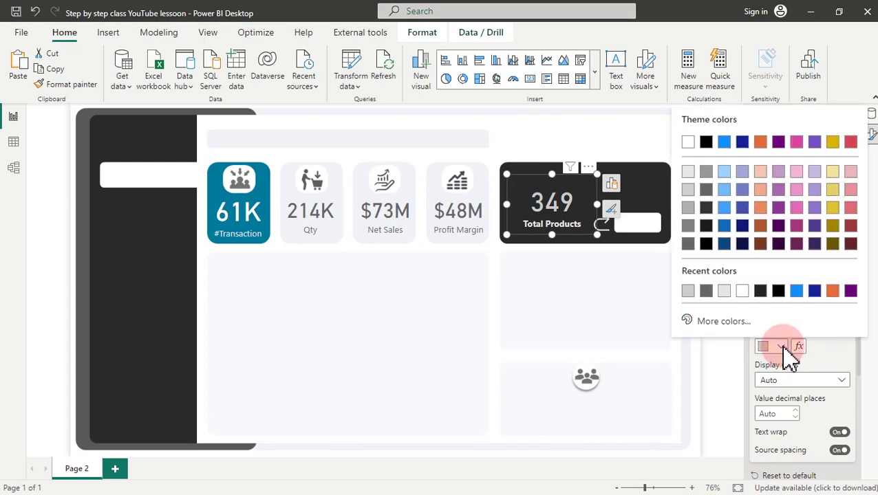
click(687, 143)
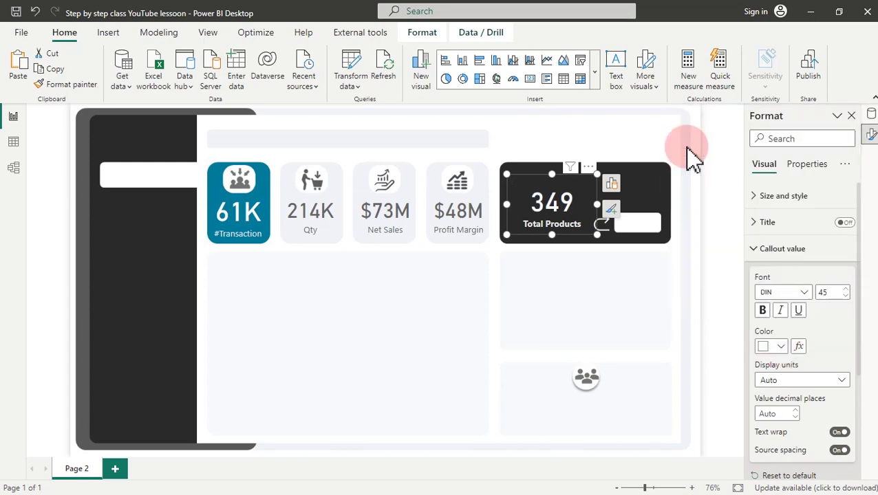
Set the Total Products card's category label color to a slightly darker light gray and deselect the card
click(772, 250)
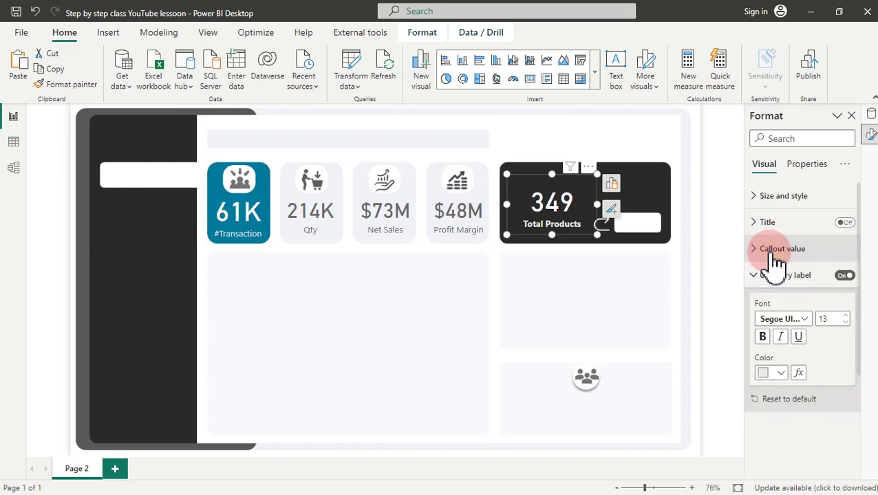
click(781, 375)
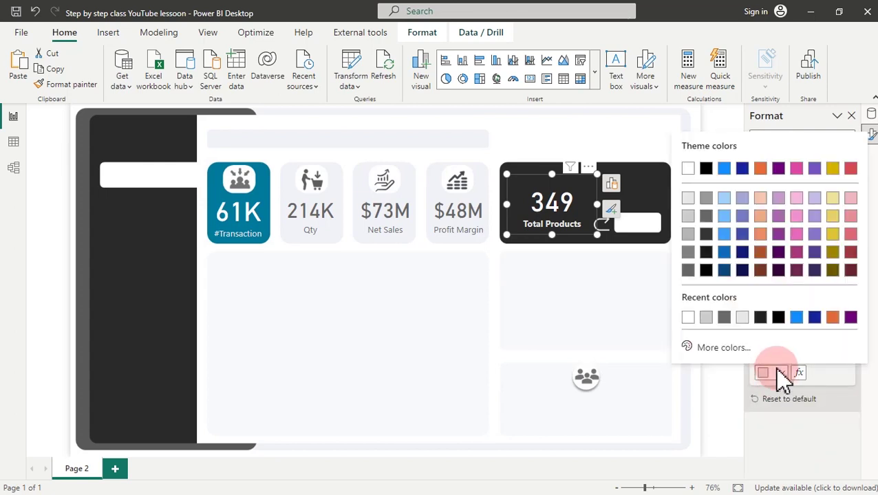
click(688, 216)
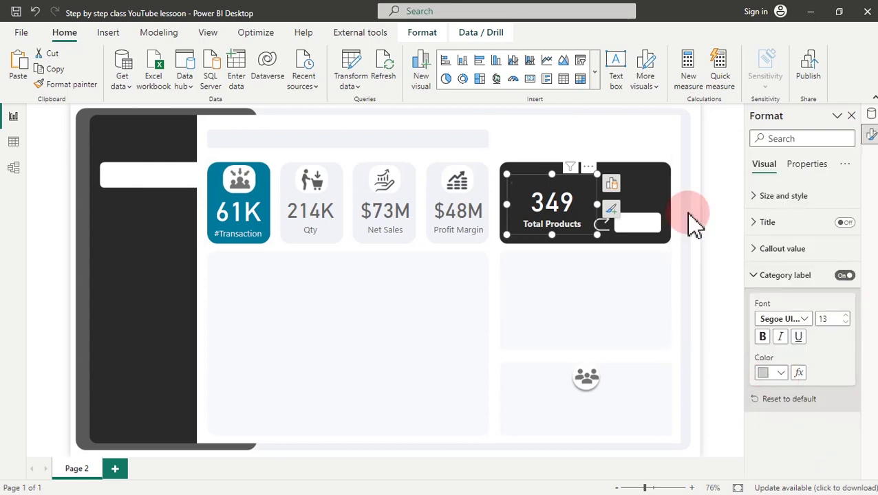
click(435, 342)
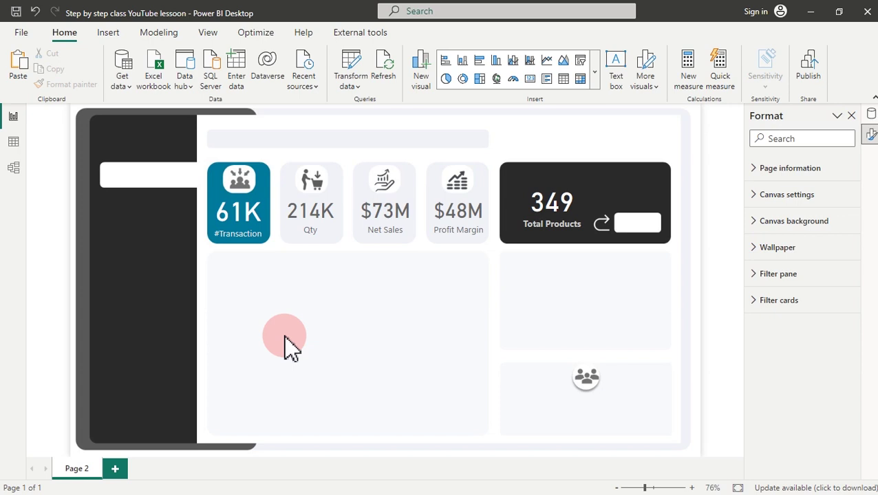
Add a new visual to the large empty tile below the KPI cards and make it a line chart
right_click(289, 348)
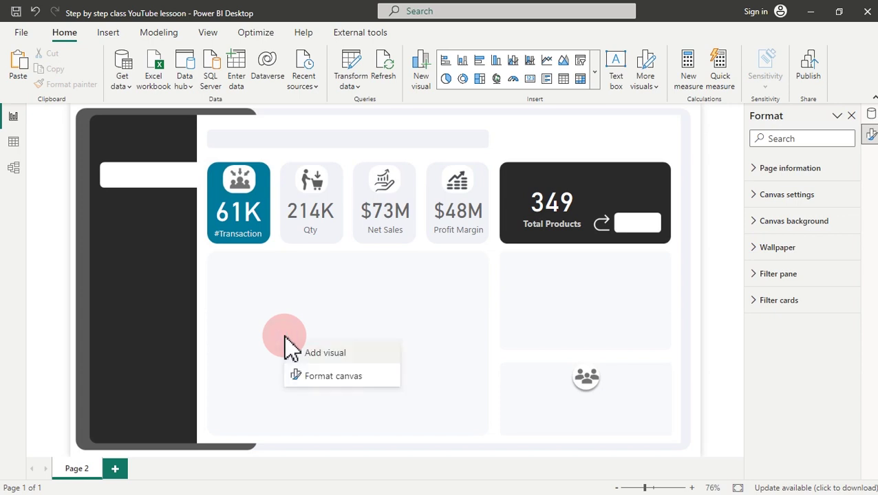
click(335, 364)
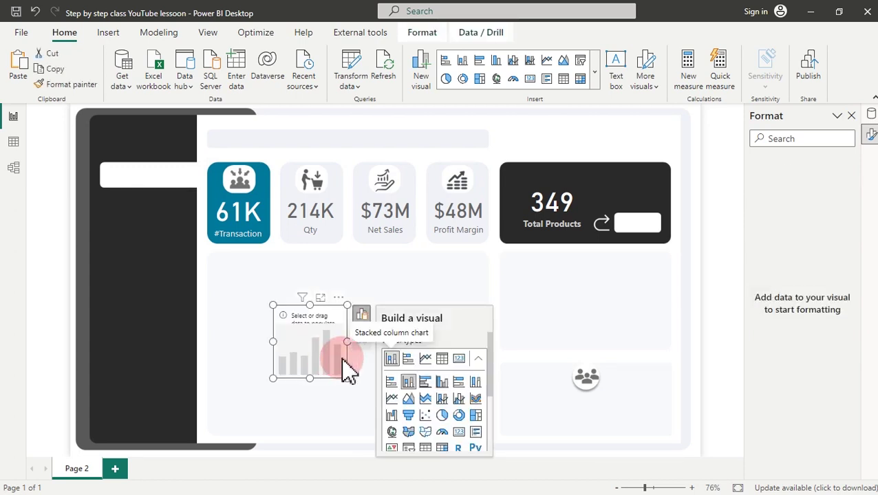
click(426, 359)
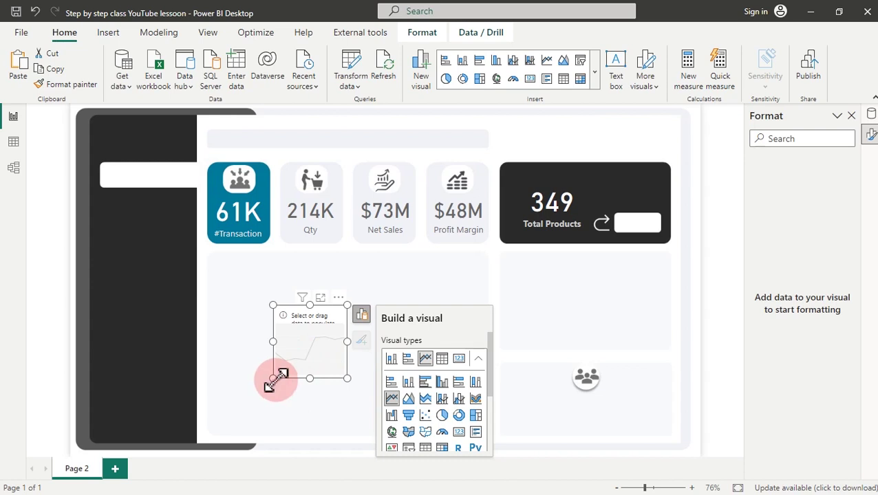
Resize the empty line chart to span the large tile's width, leaving a strip free at the tile's lower edge
drag(274, 378, 214, 432)
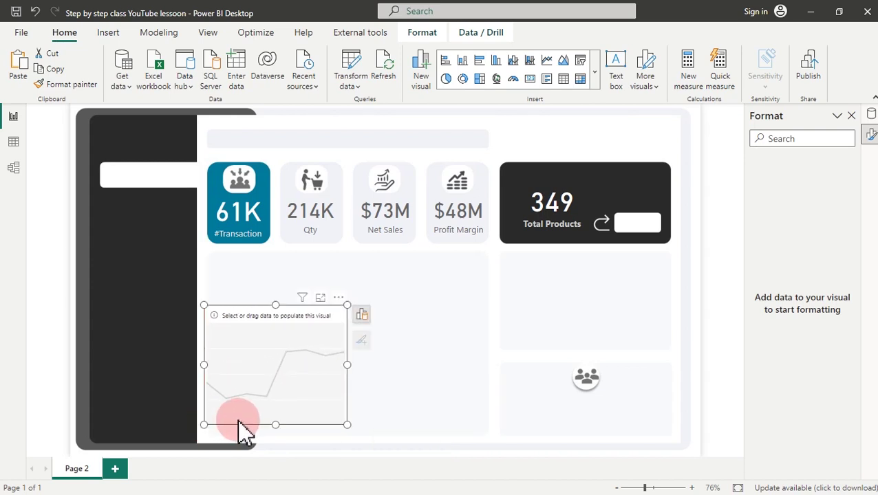
drag(346, 424, 474, 431)
drag(341, 305, 352, 262)
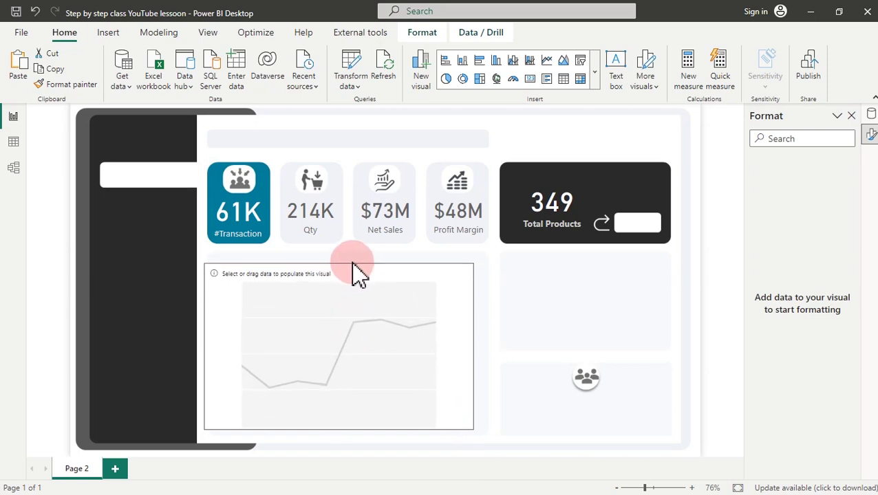
drag(341, 432, 342, 406)
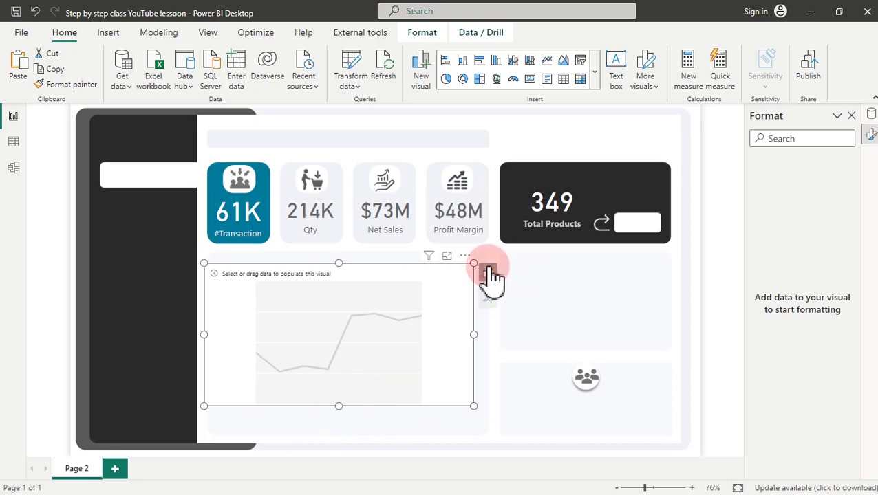
Add the Month field from the Calendar table to the new visual
click(488, 274)
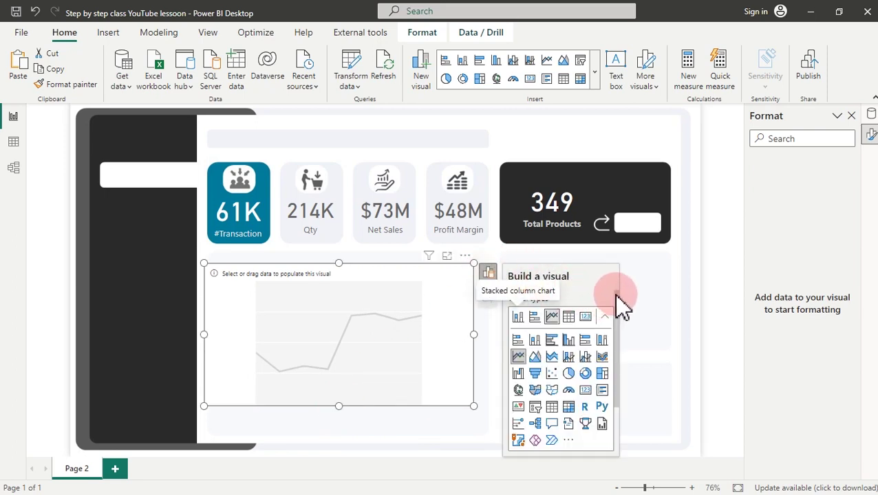
scroll(619, 324, down, 2)
click(586, 440)
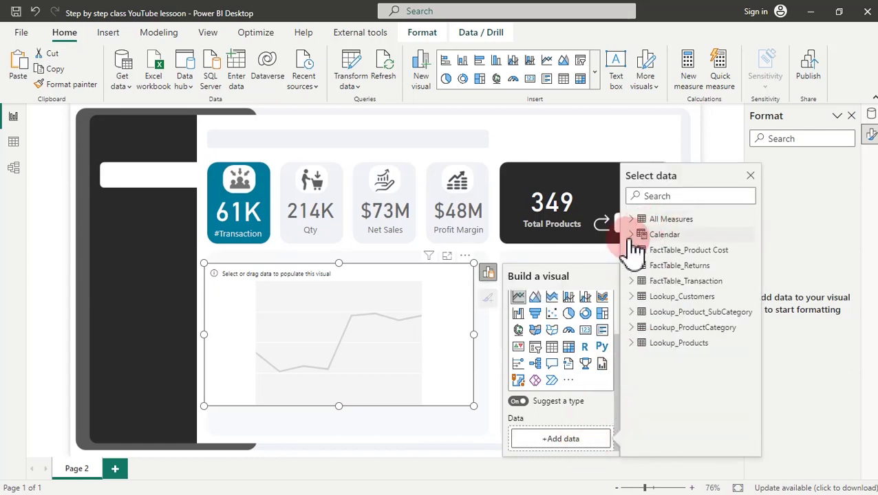
click(632, 235)
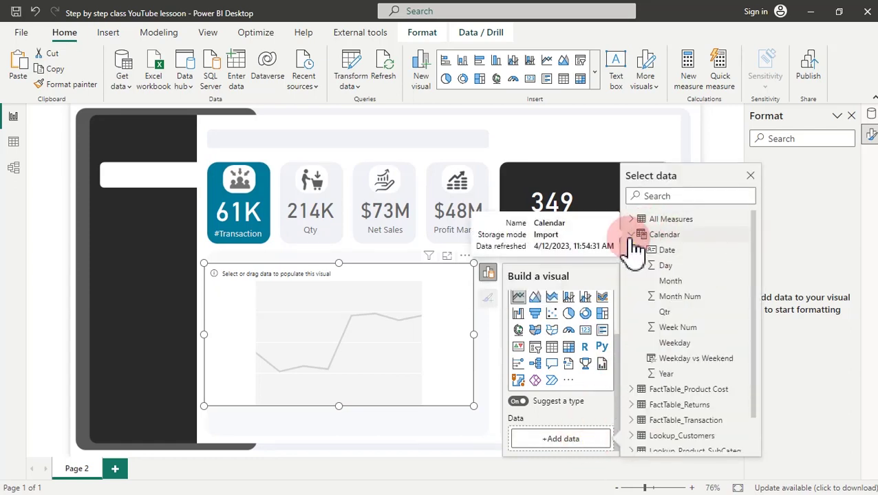
click(677, 287)
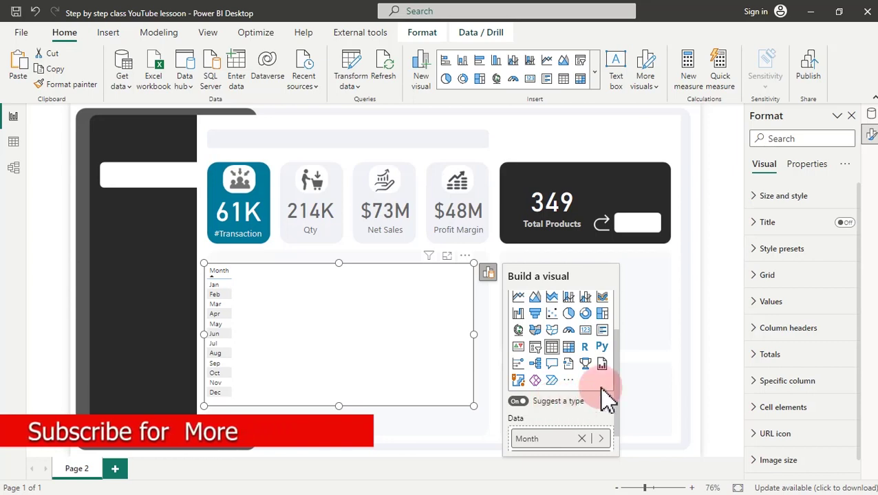
Add the #Transaction measure from the All Measures table to the Month visual
scroll(608, 409, down, 1)
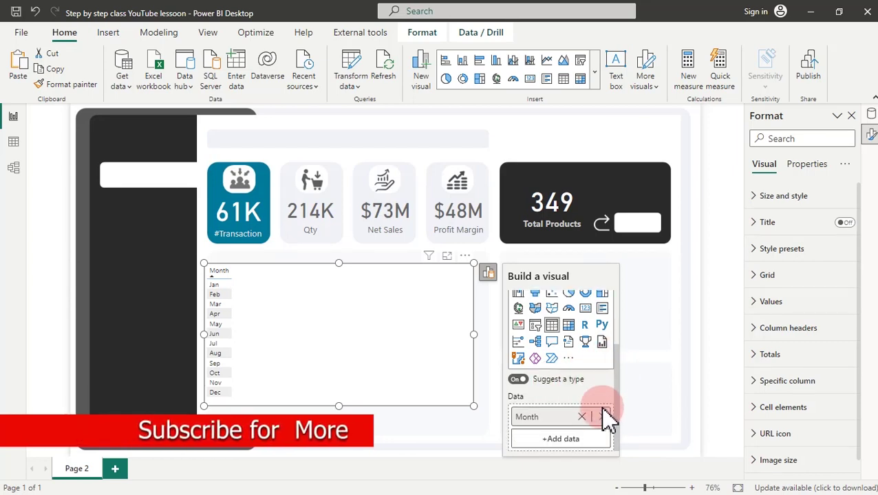
click(561, 439)
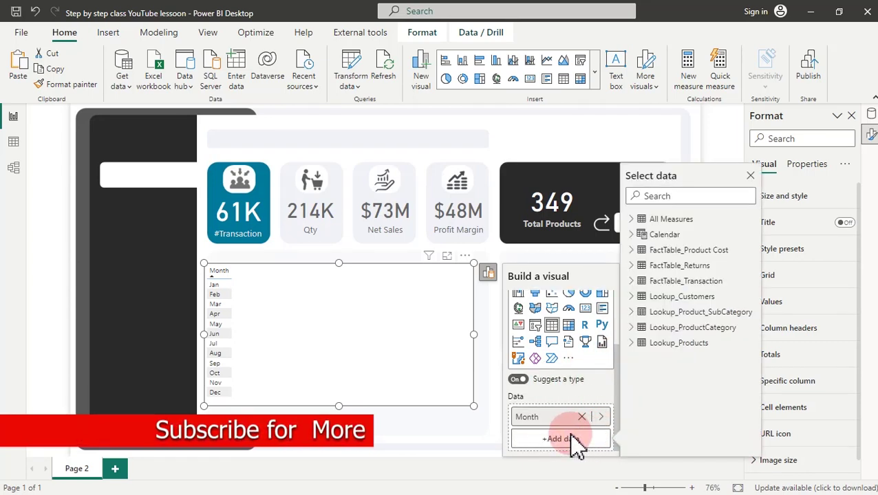
click(631, 219)
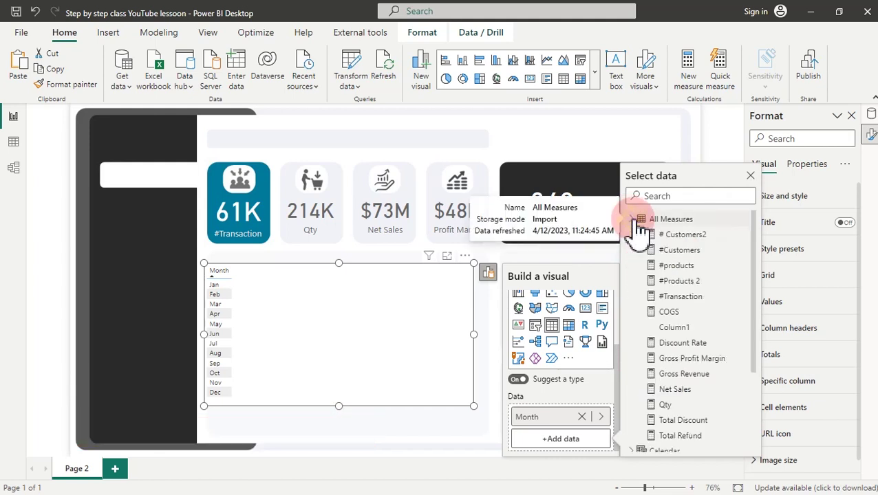
click(678, 297)
Change the #Transaction by Month visual back to a line chart
click(521, 360)
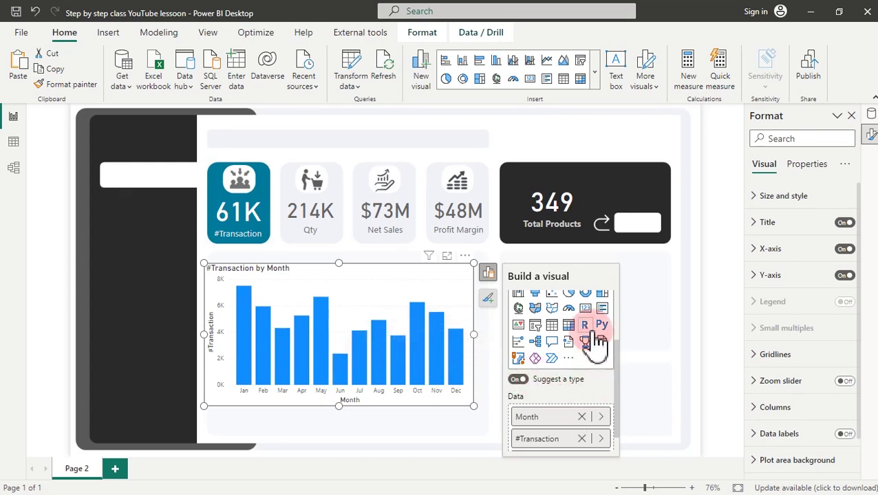
scroll(593, 337, up, 2)
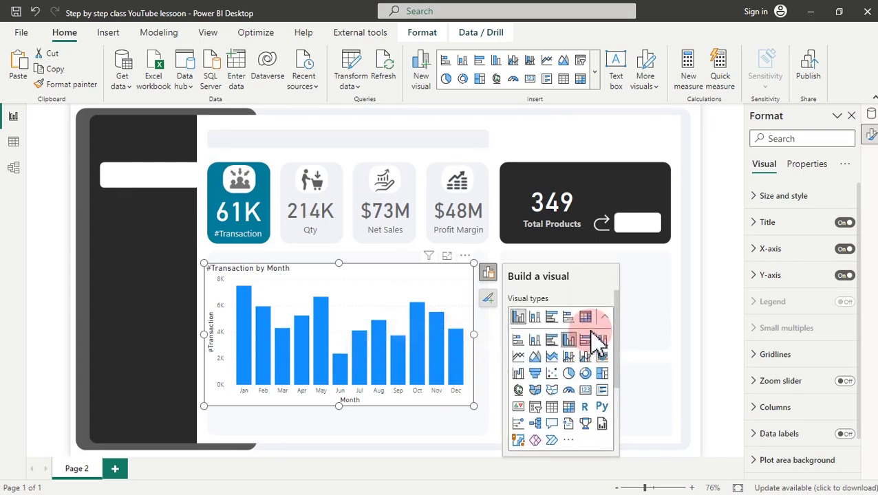
click(519, 359)
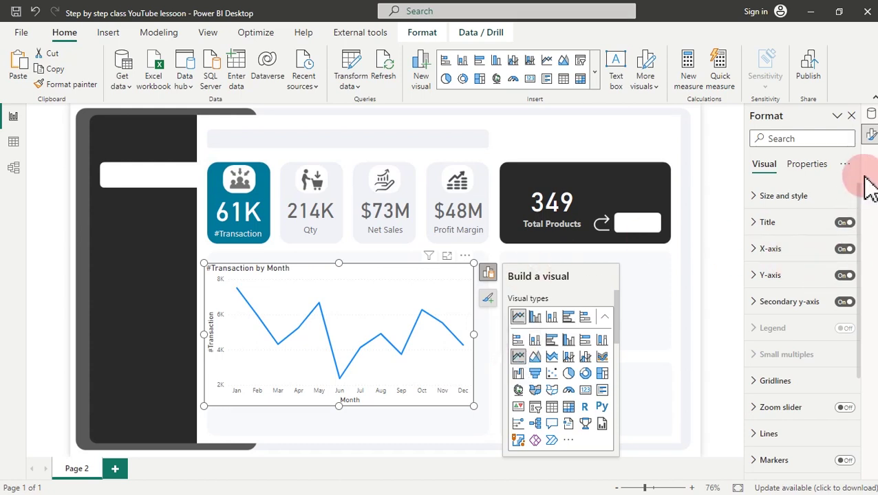
Turn off the line chart's X-axis title and set the X-axis values font to Segoe UI Bold
click(784, 249)
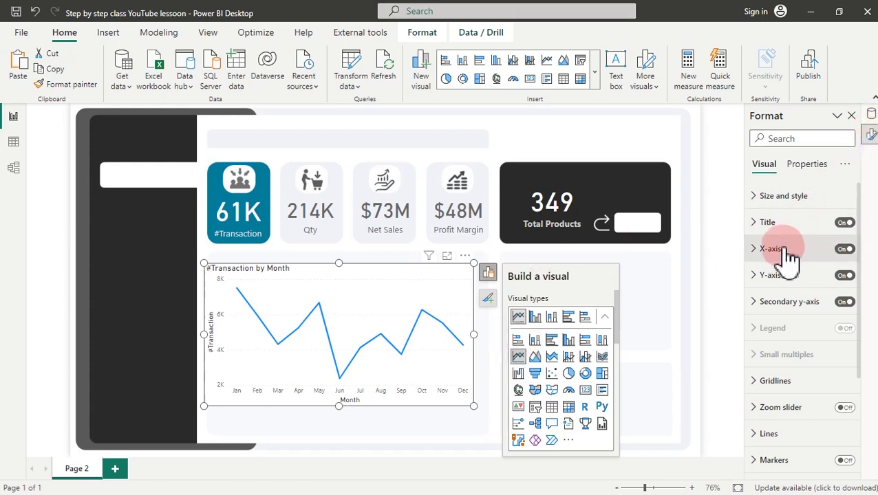
click(840, 458)
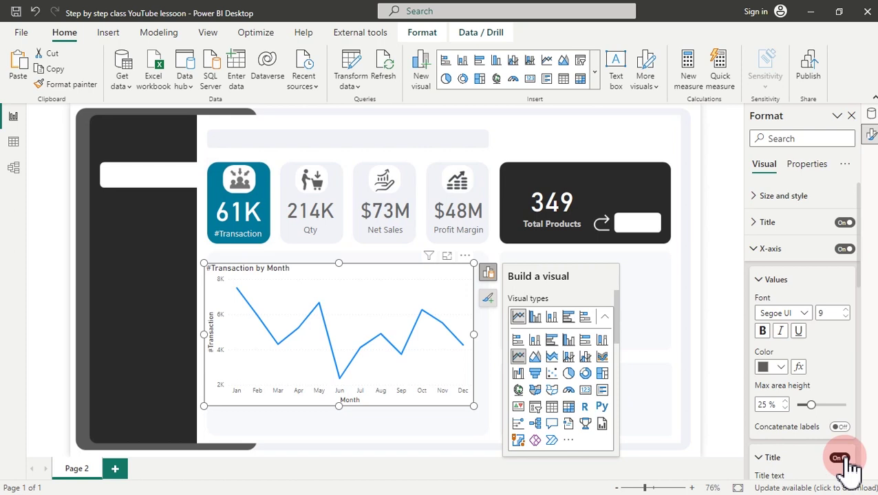
click(842, 458)
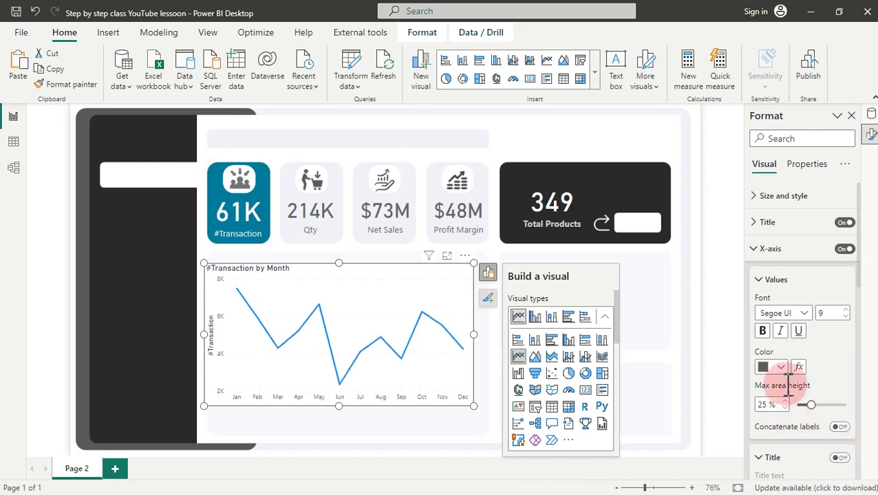
click(806, 313)
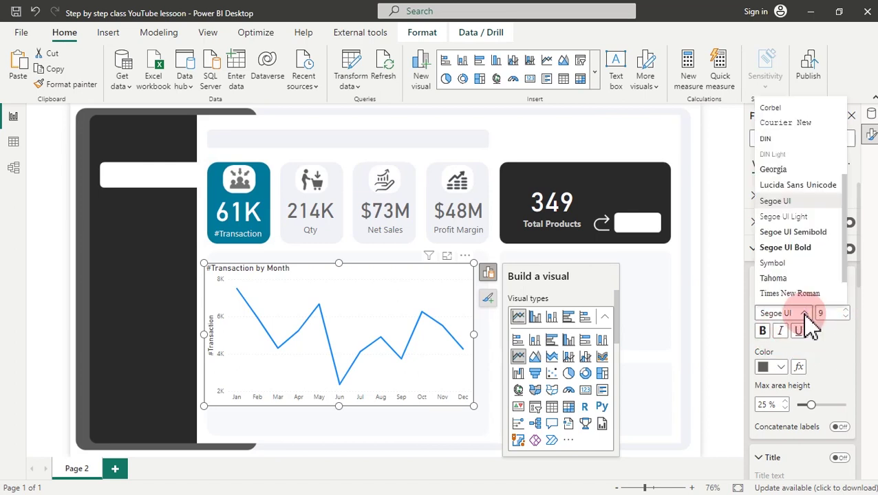
click(798, 249)
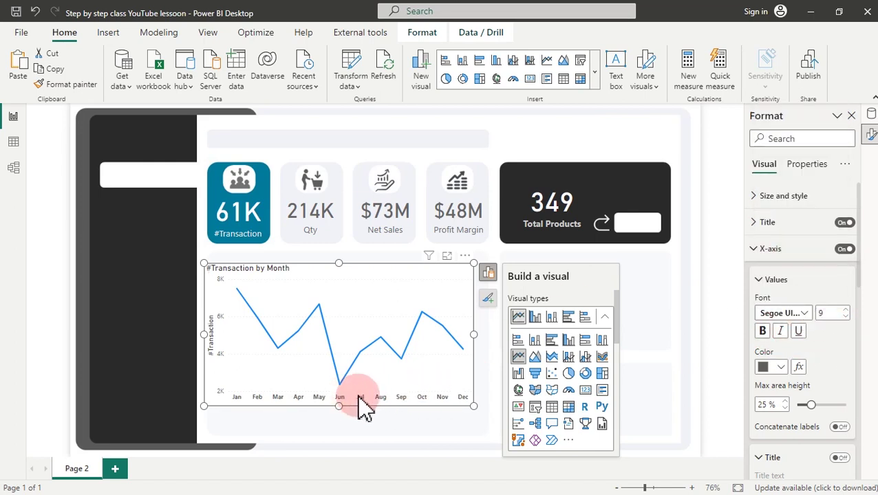
click(797, 258)
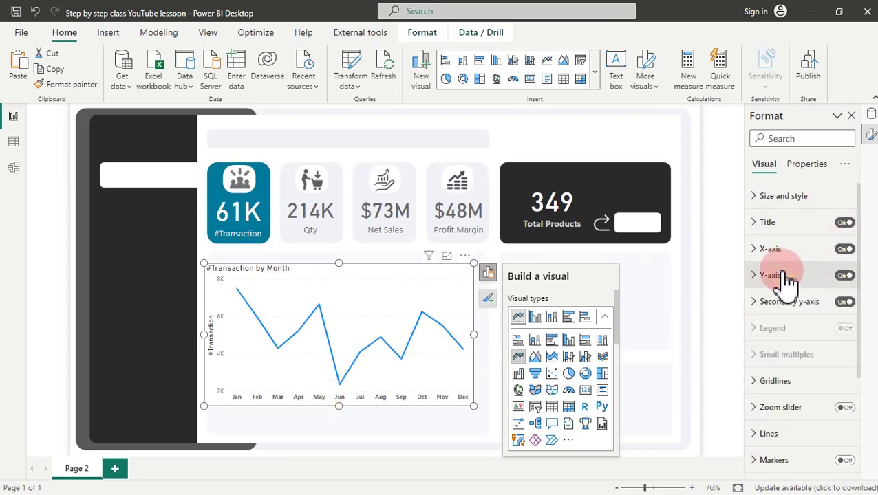
Turn off the Y-axis title of the #Transaction by Month line chart
click(786, 276)
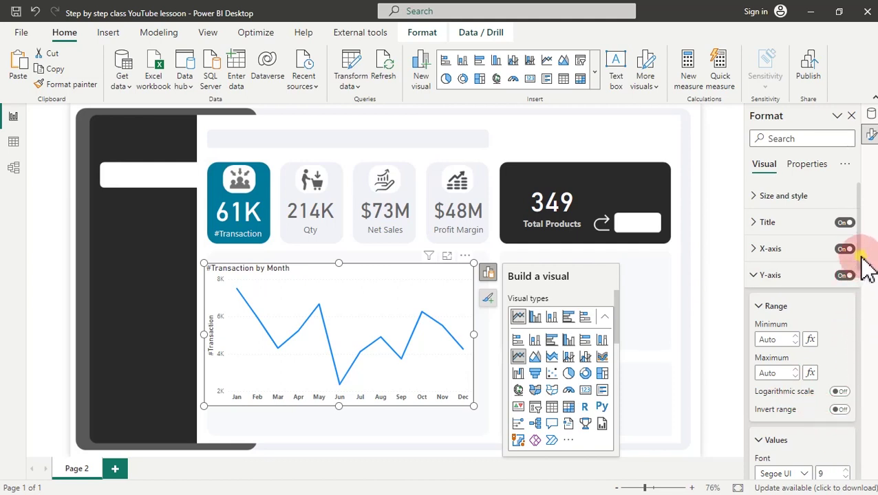
scroll(868, 289, down, 2)
scroll(868, 303, down, 4)
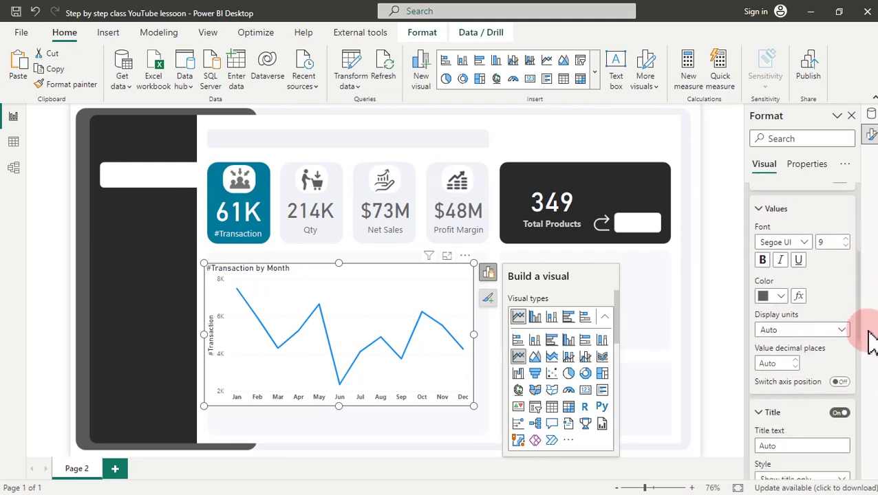
click(841, 414)
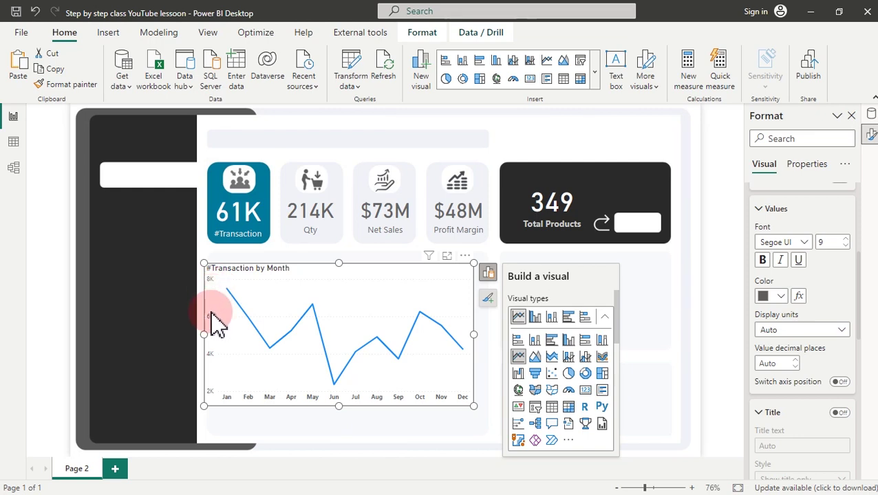
Narrow the line chart from its left edge to a width of about 539 so it sits inside its tile
drag(204, 332, 209, 332)
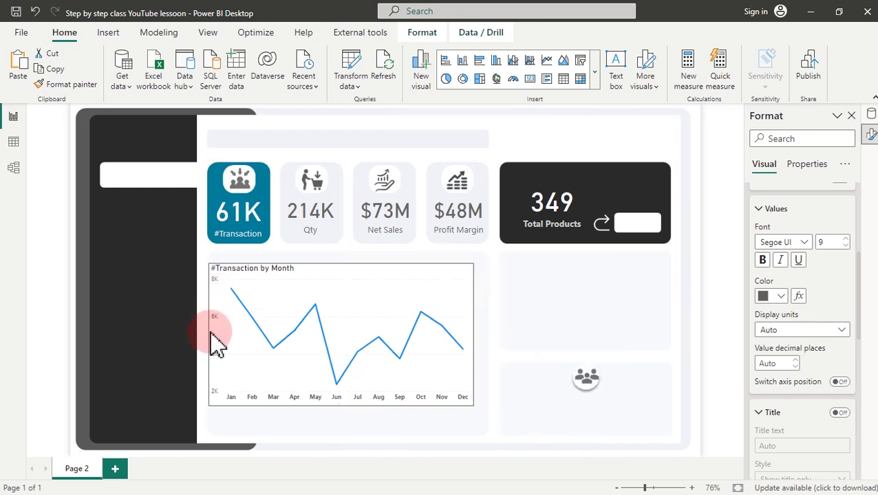
click(211, 332)
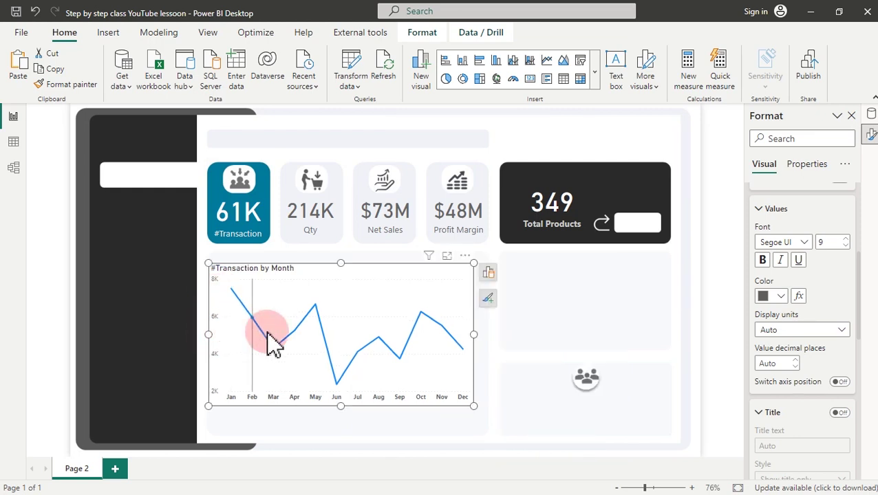
click(350, 428)
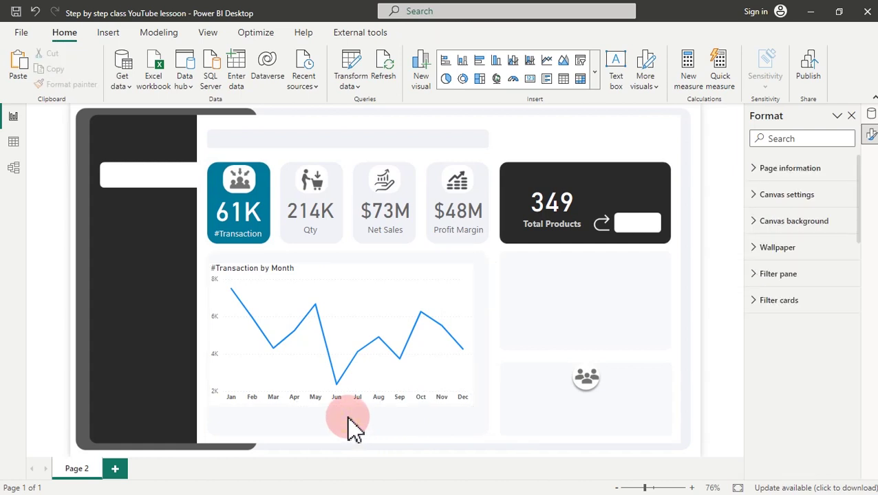
Switch to the Editable themes presentation in PowerPoint and open the shape formatting of slide 1's teal card
click(378, 282)
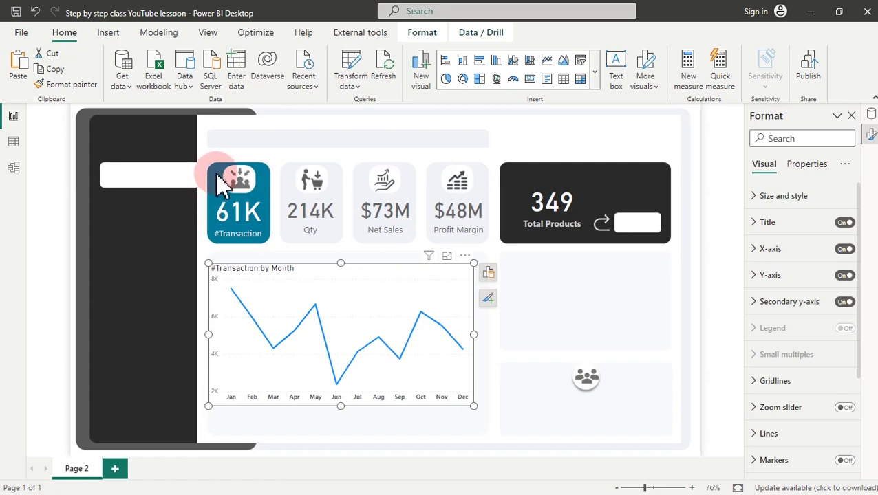
mouse_move(370, 358)
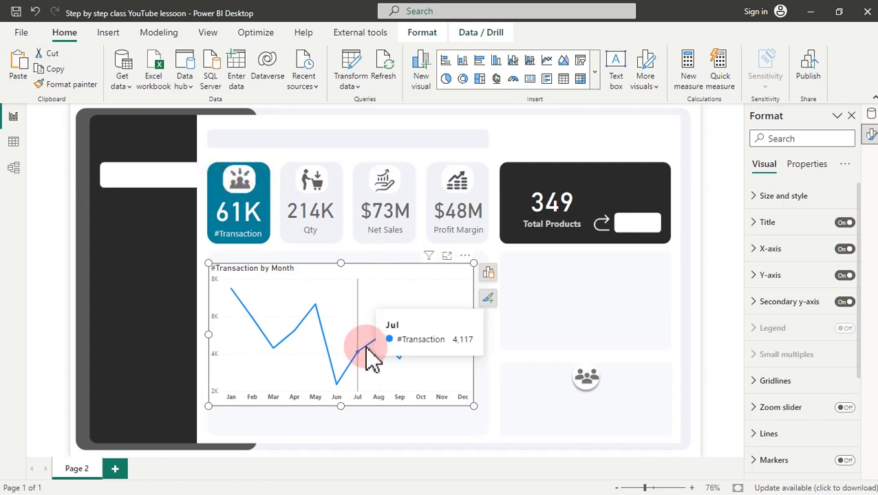
key(super)
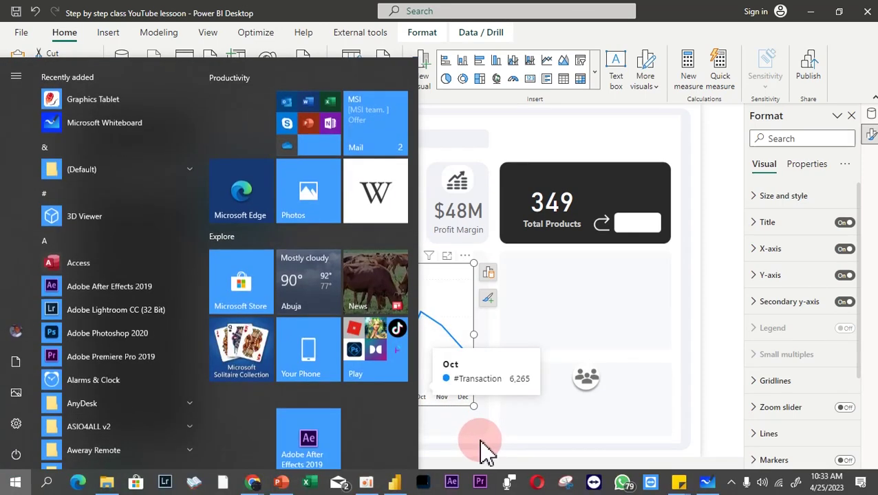
click(283, 484)
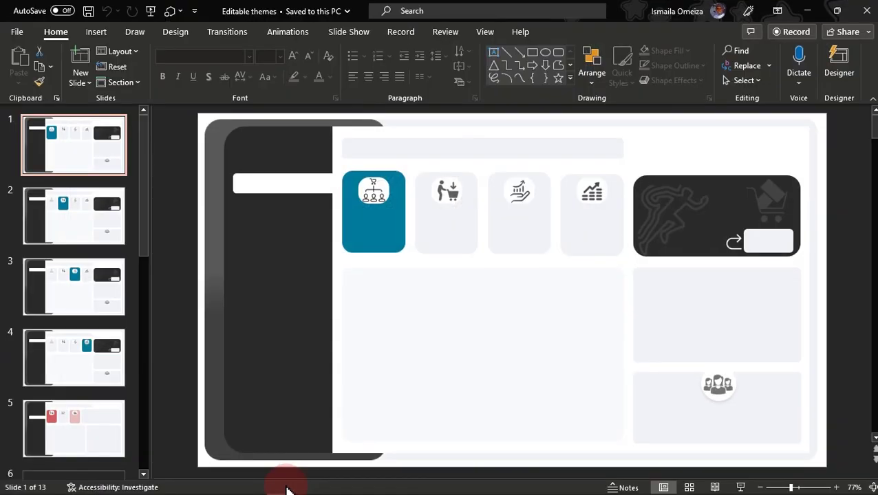
click(367, 230)
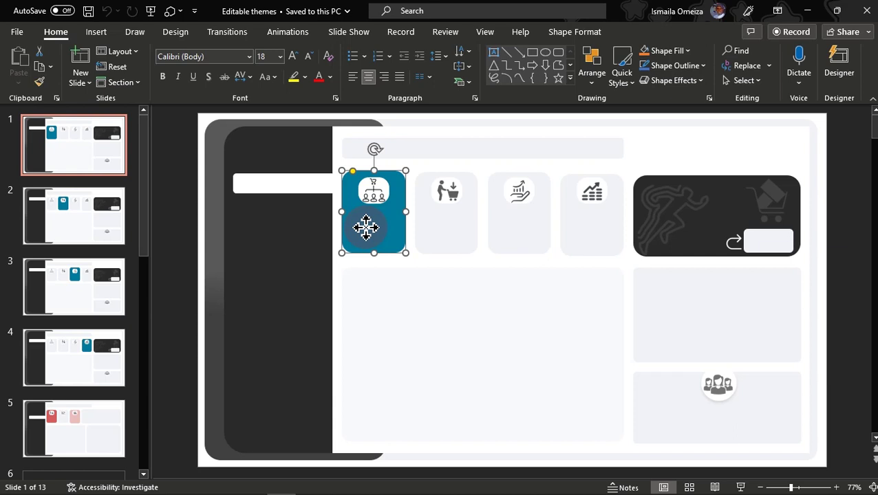
right_click(366, 231)
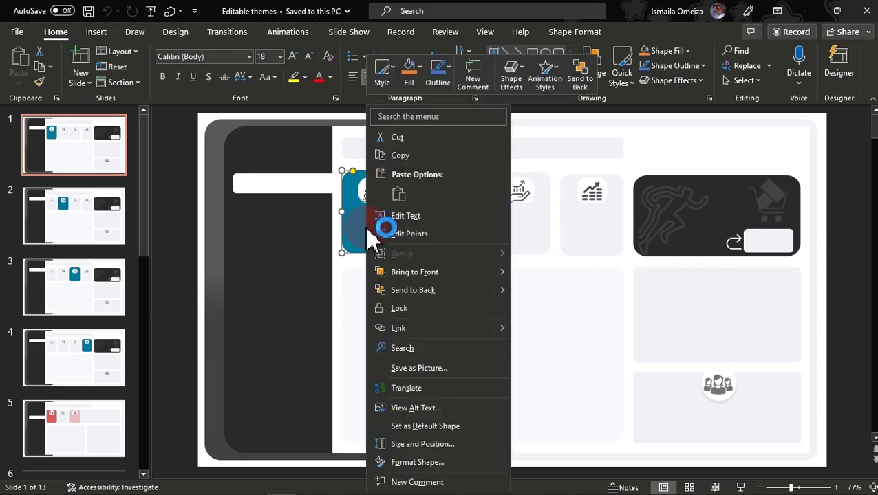
click(413, 462)
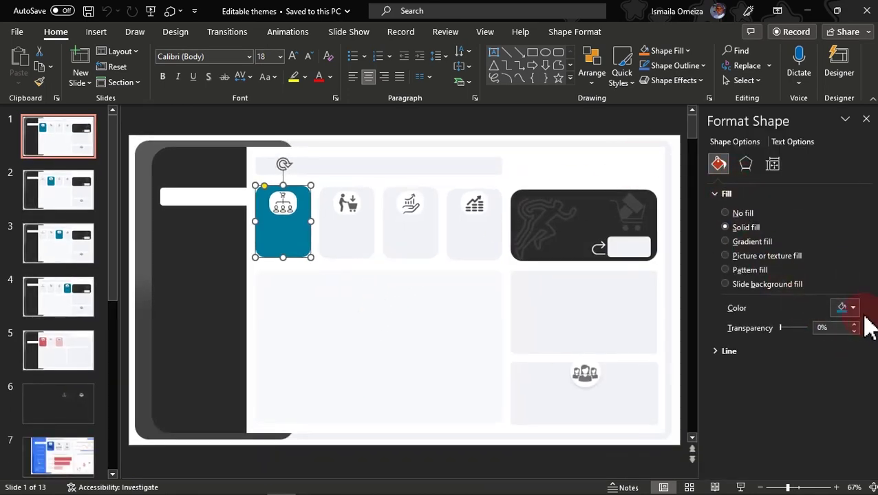
Copy the teal card's fill hex code #007A9B without changing the colour, and return to the Power BI report
click(853, 308)
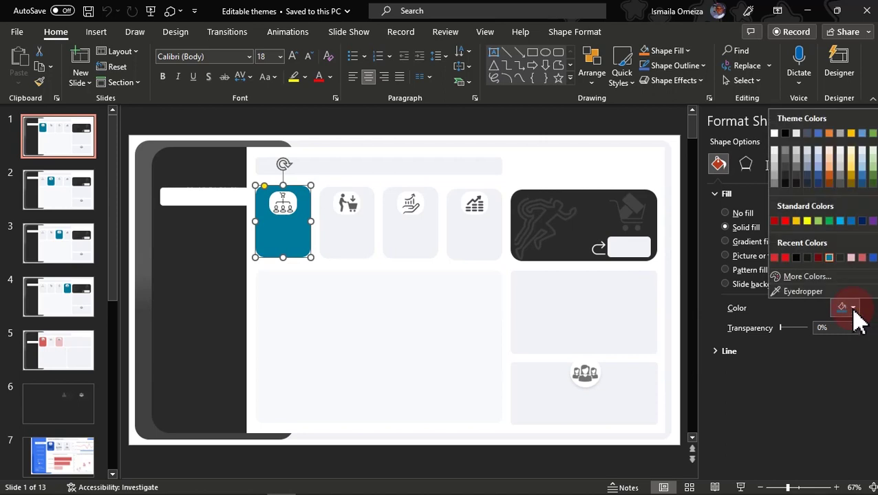
click(803, 289)
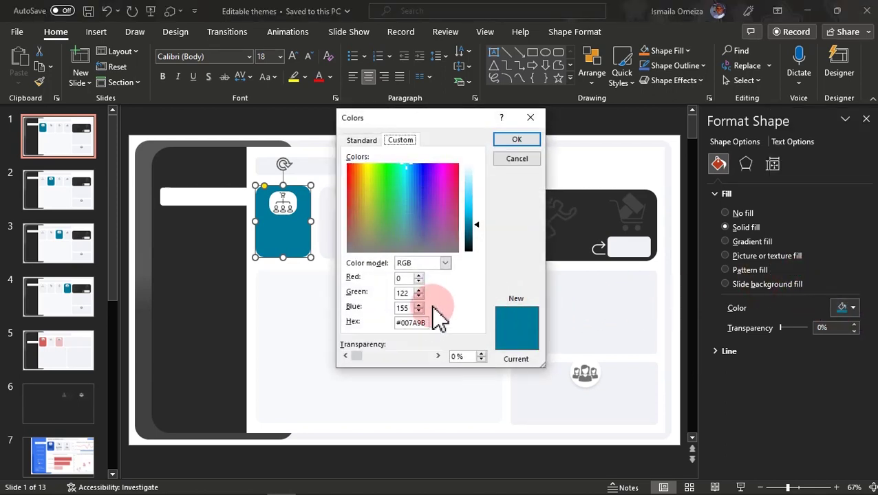
drag(427, 323, 389, 333)
key(ctrl+c)
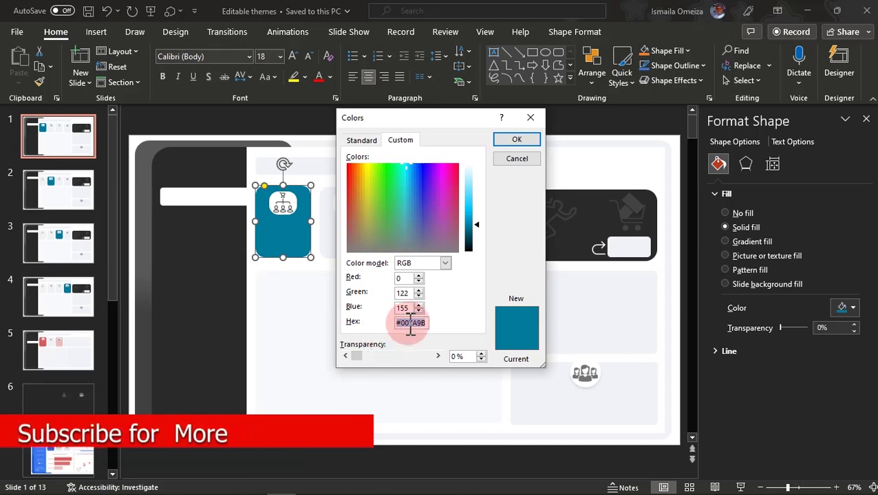
click(518, 159)
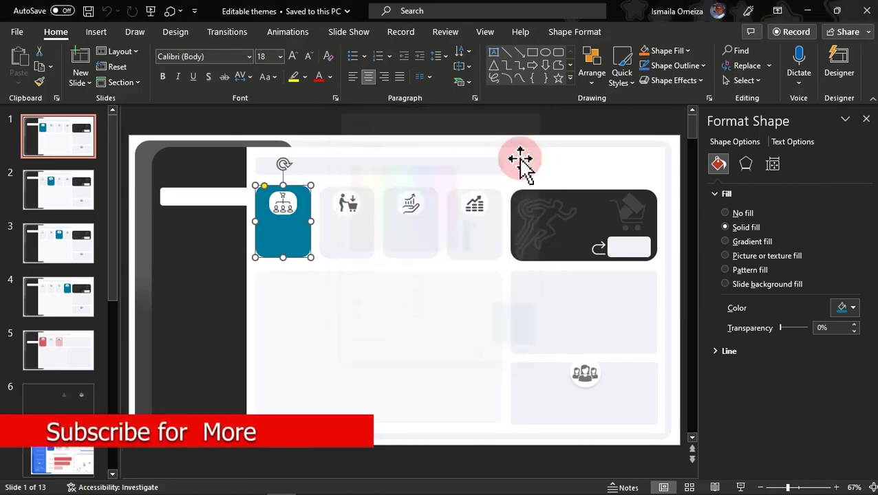
click(810, 11)
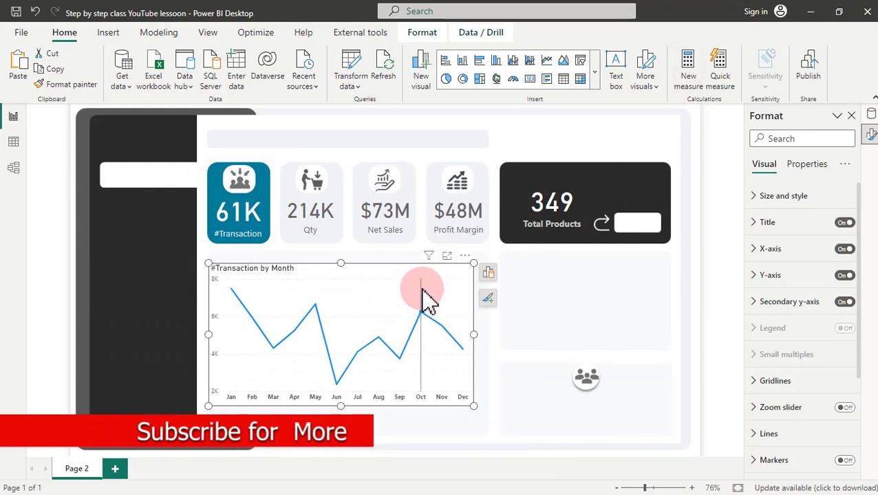
Set the #Transaction line colour of the line chart to the copied hex code #007A9B
click(780, 439)
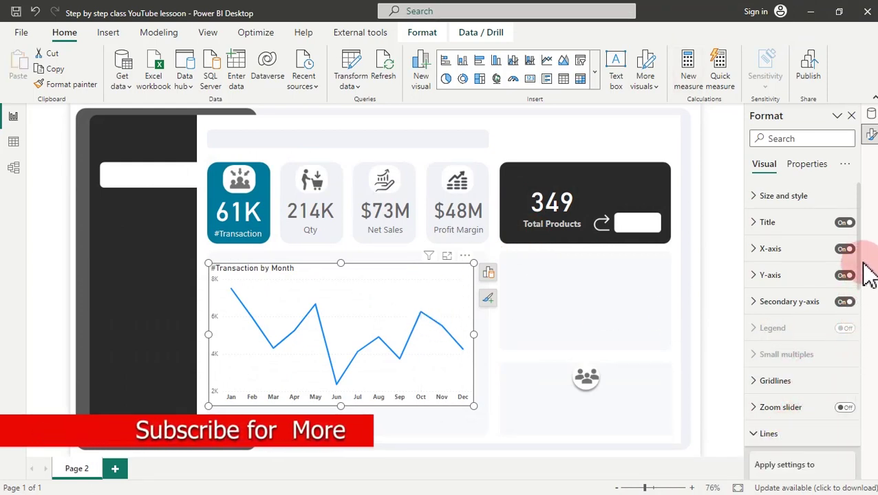
scroll(866, 256, down, 6)
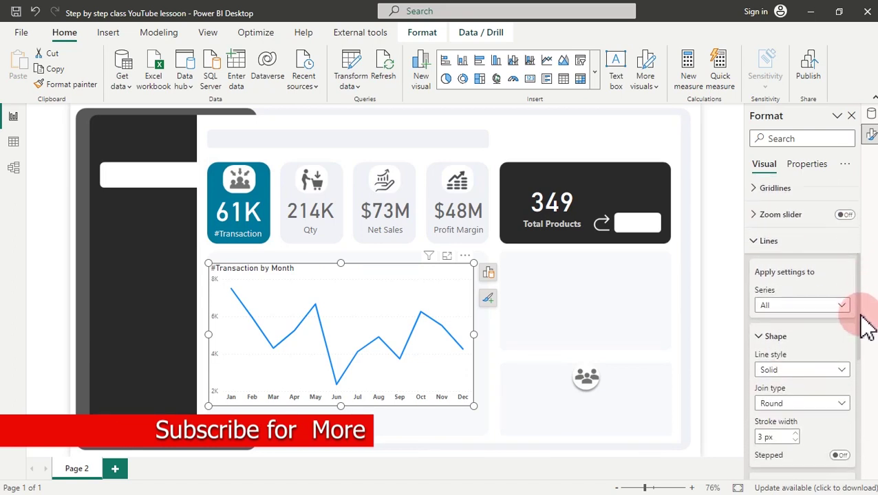
scroll(866, 330, down, 5)
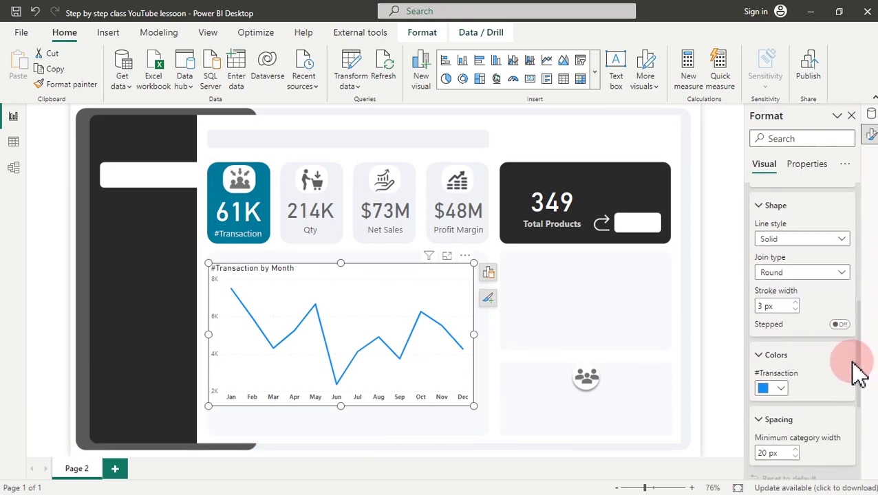
click(782, 367)
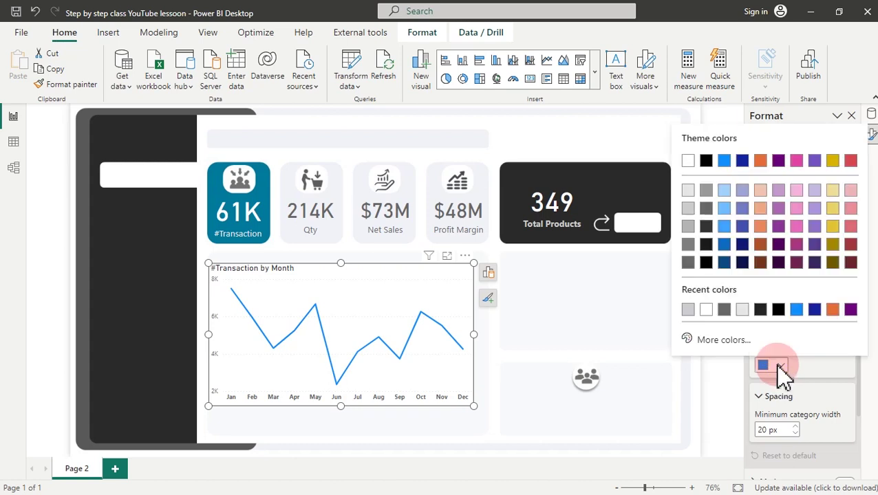
click(715, 341)
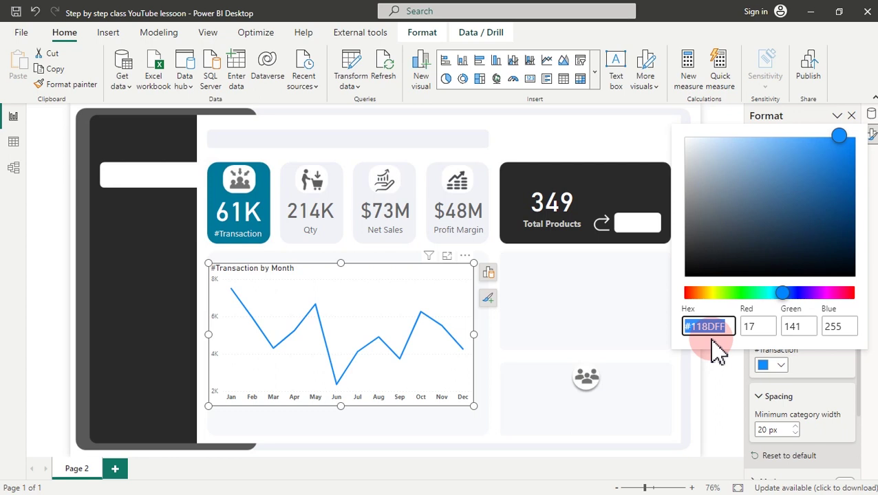
key(ctrl+v)
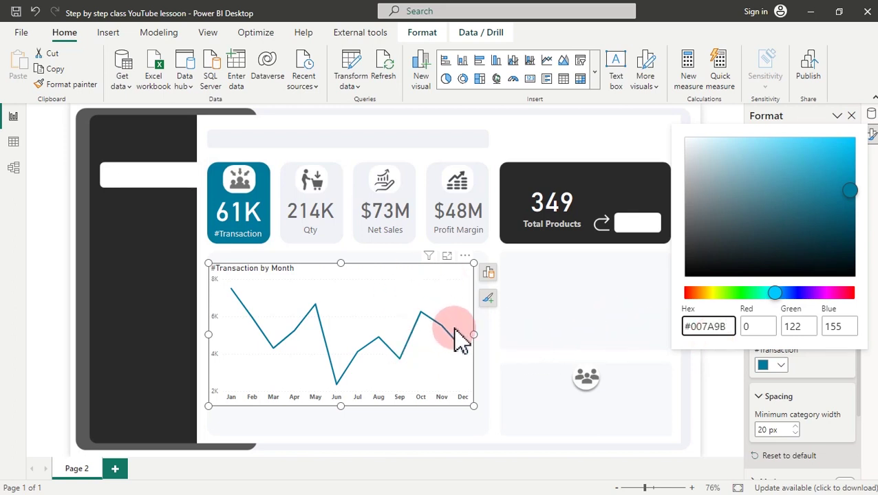
click(529, 315)
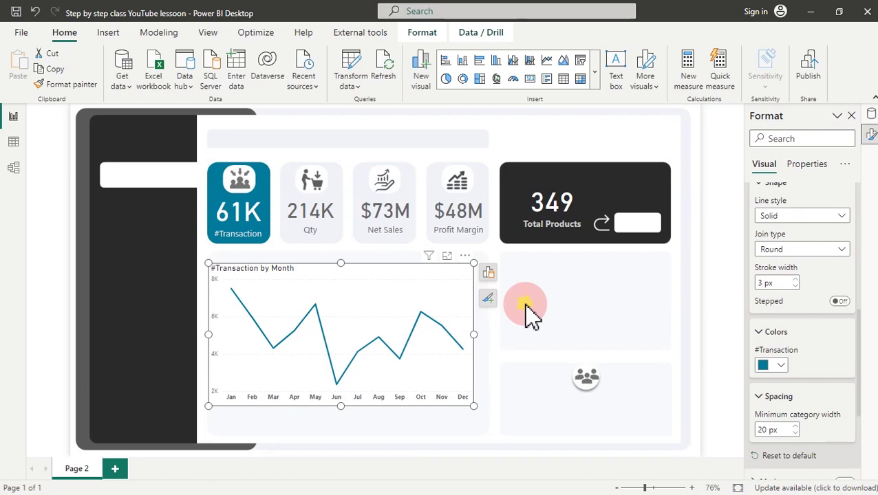
click(530, 315)
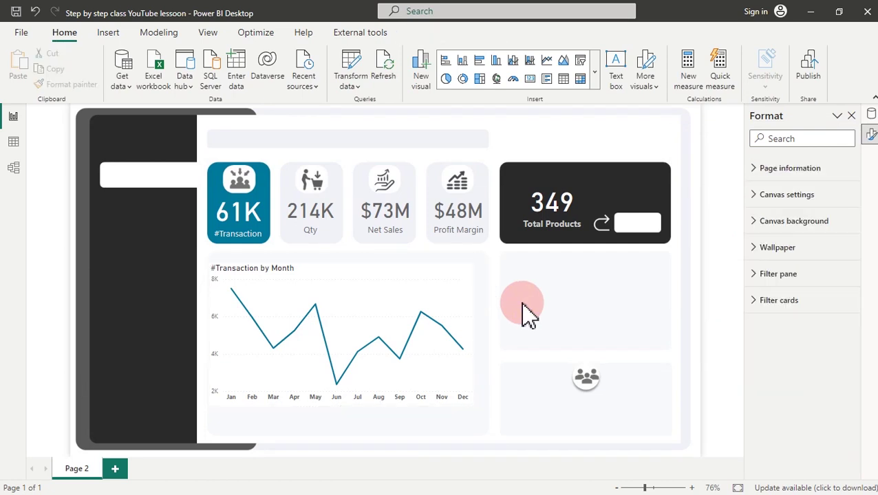
Turn off the background of the #Transaction by Month line chart
click(479, 282)
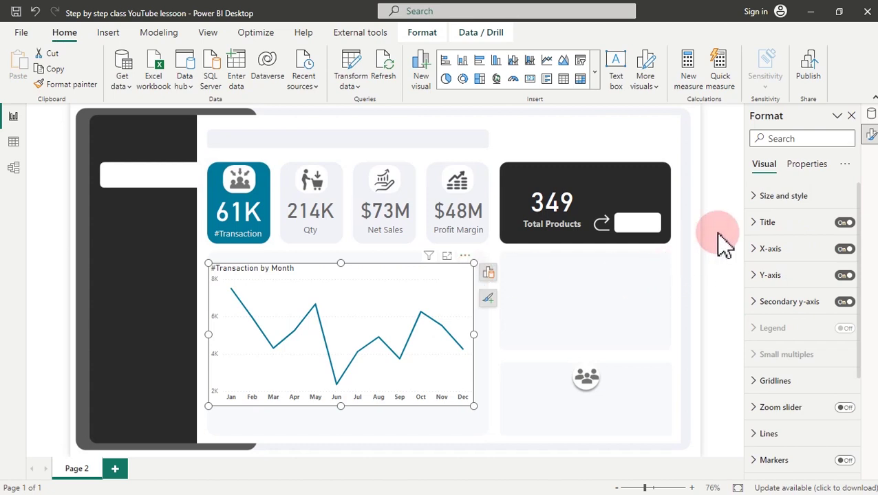
click(779, 200)
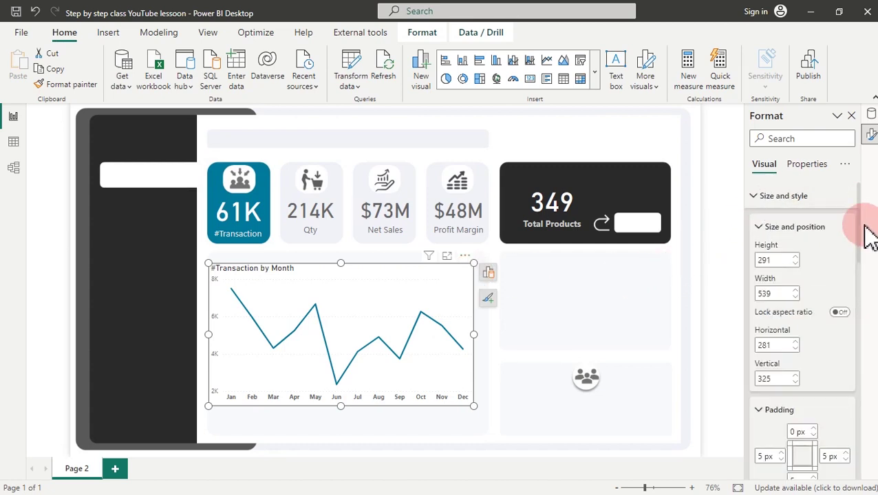
drag(858, 227, 856, 260)
click(840, 438)
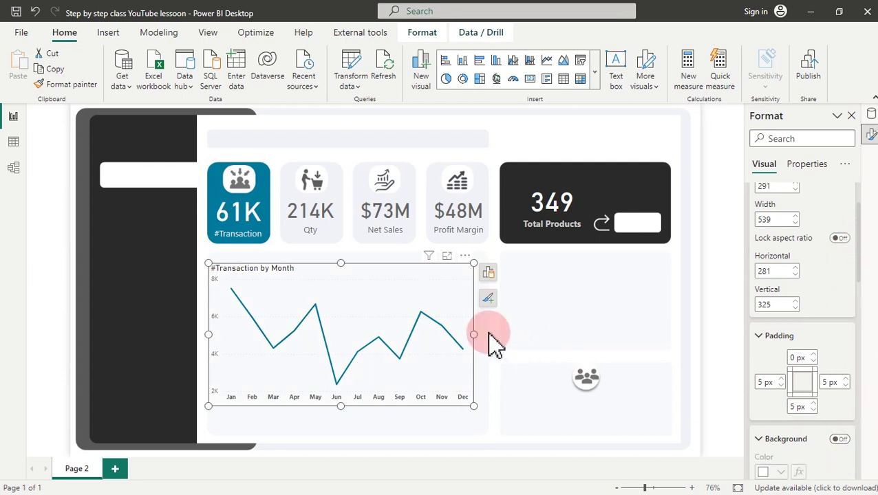
Duplicate the line chart and move the copy over the empty tiles beneath the Total Products card
click(55, 69)
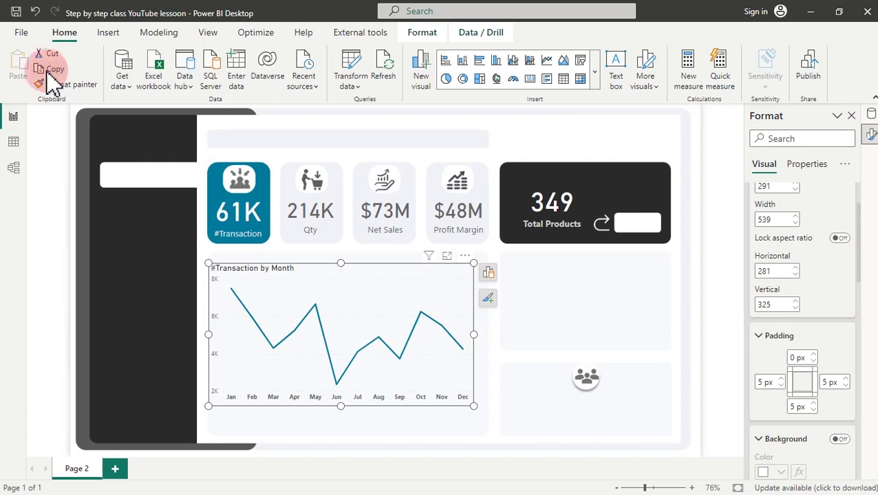
click(18, 72)
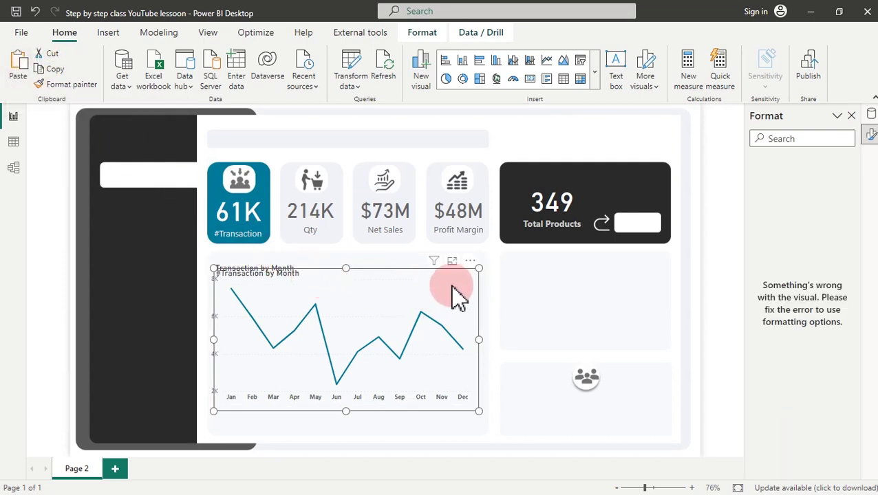
drag(485, 237, 662, 274)
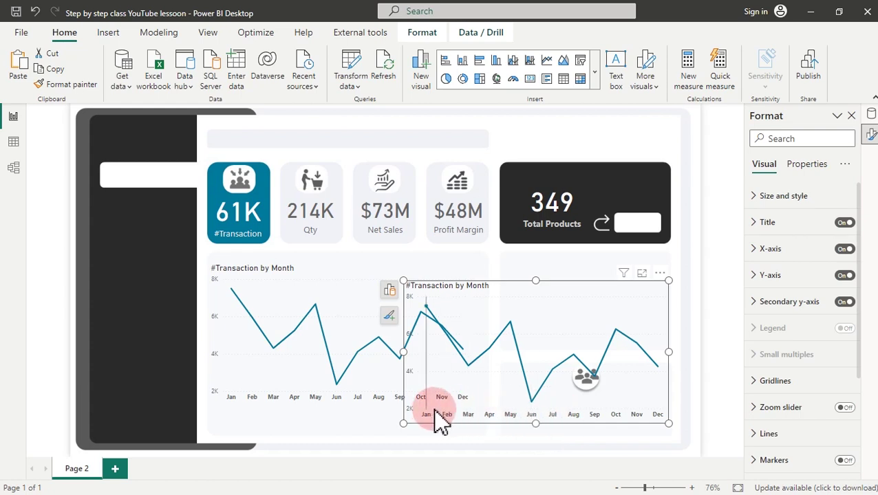
Replace Month with the Calendar table's Weekday field on the x-axis of the duplicated line chart
click(389, 289)
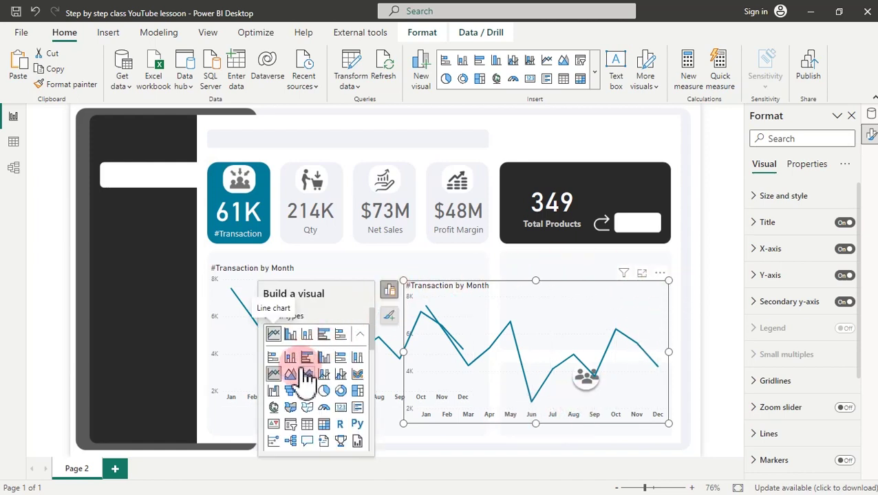
drag(371, 329, 377, 369)
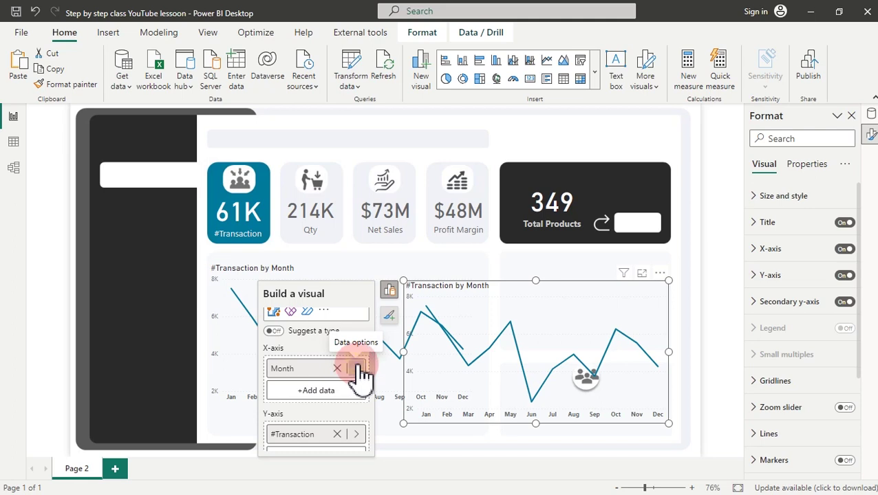
click(357, 369)
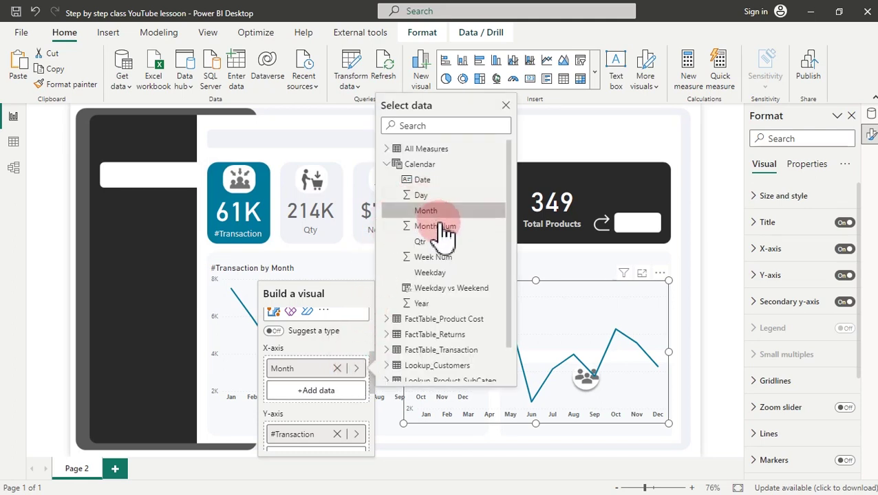
click(433, 273)
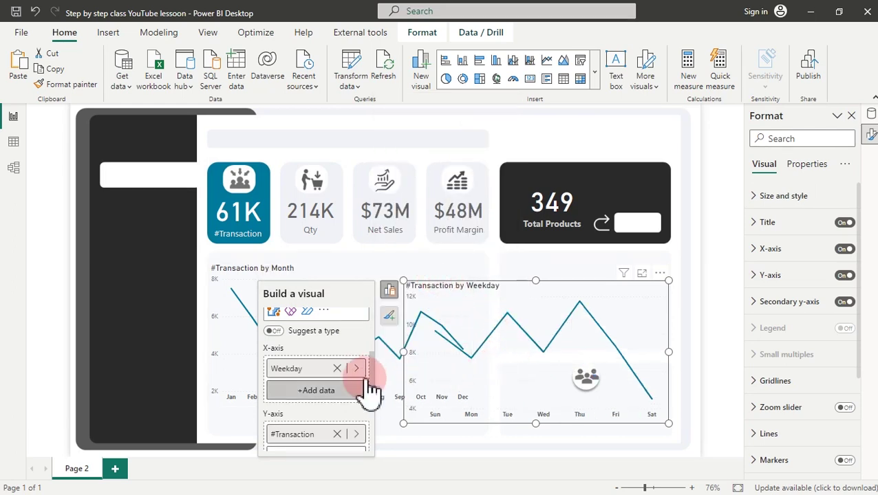
Convert the #Transaction by Weekday chart to a clustered column chart and move it up over the first KPI cards
scroll(364, 372, up, 3)
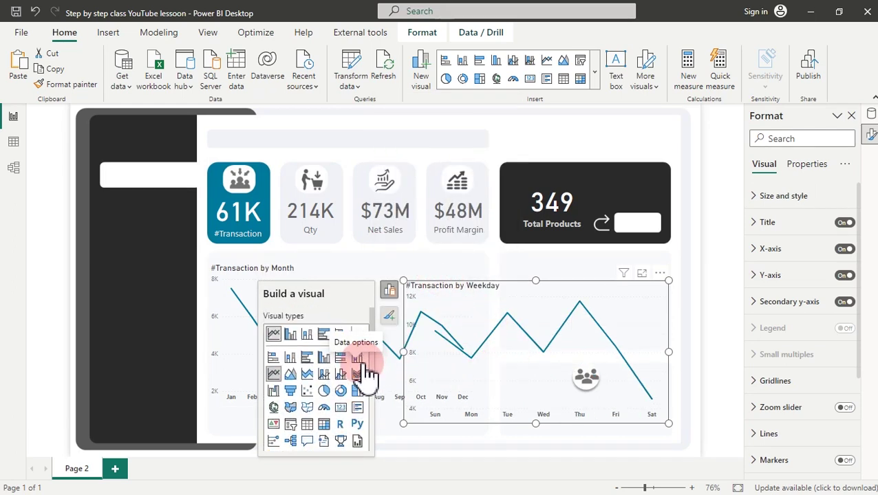
click(291, 334)
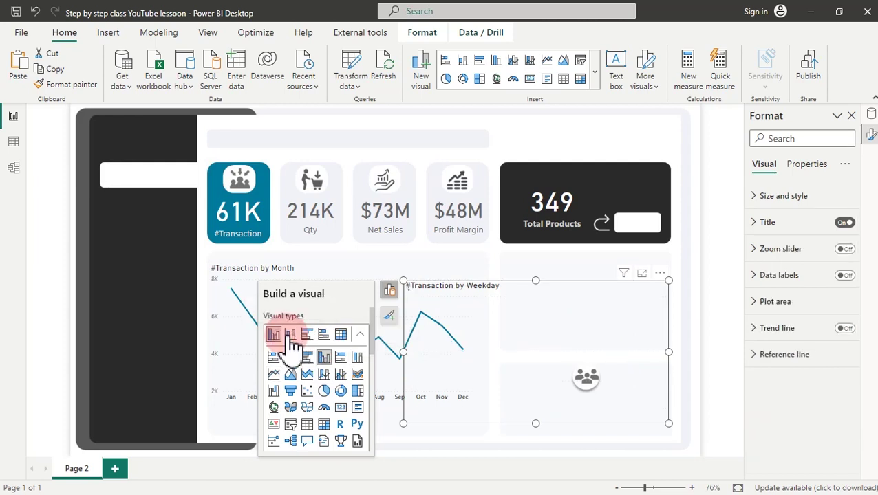
mouse_move(520, 370)
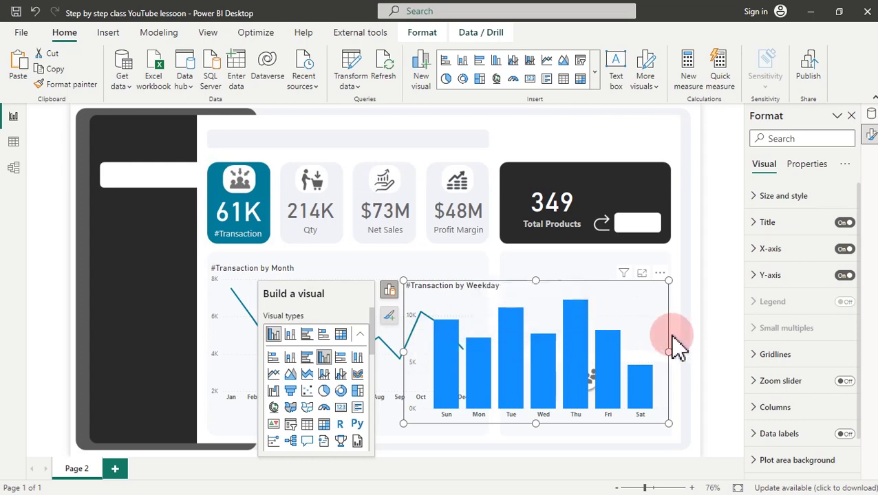
drag(664, 282, 421, 122)
Paste another copy of the monthly line chart, shift it towards the empty tiles, and set its x-axis to Qtr
click(18, 74)
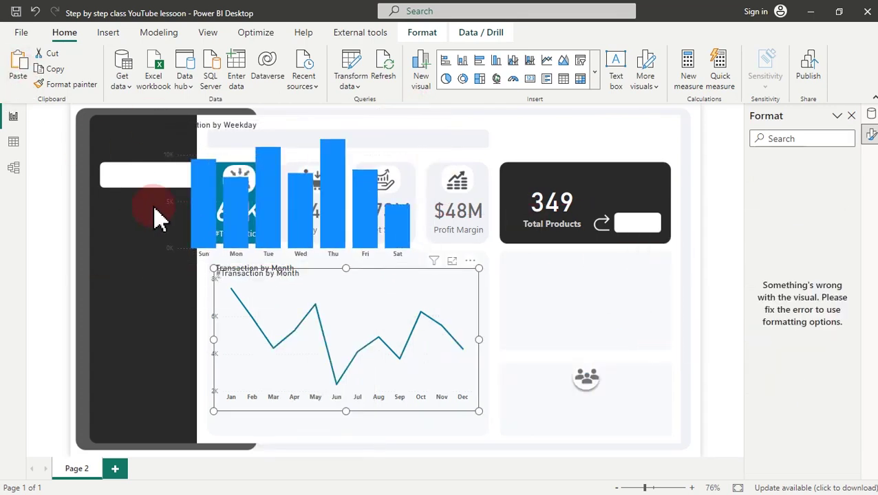
drag(470, 274, 650, 282)
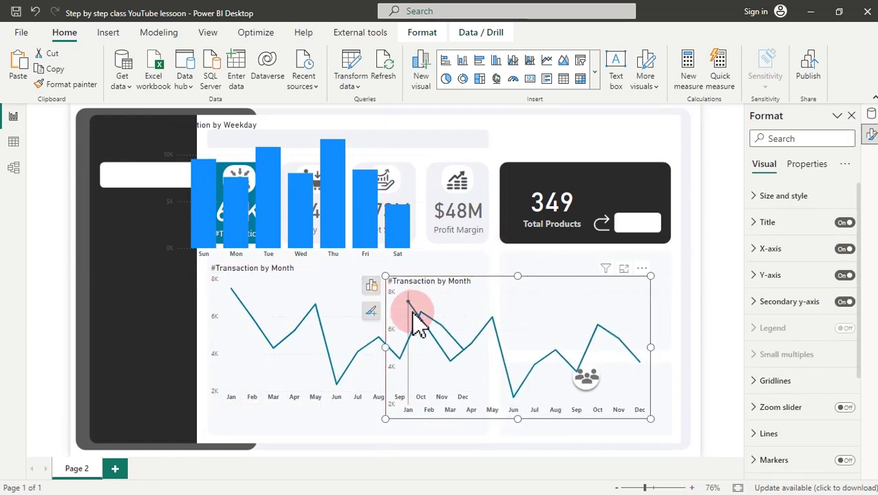
click(371, 284)
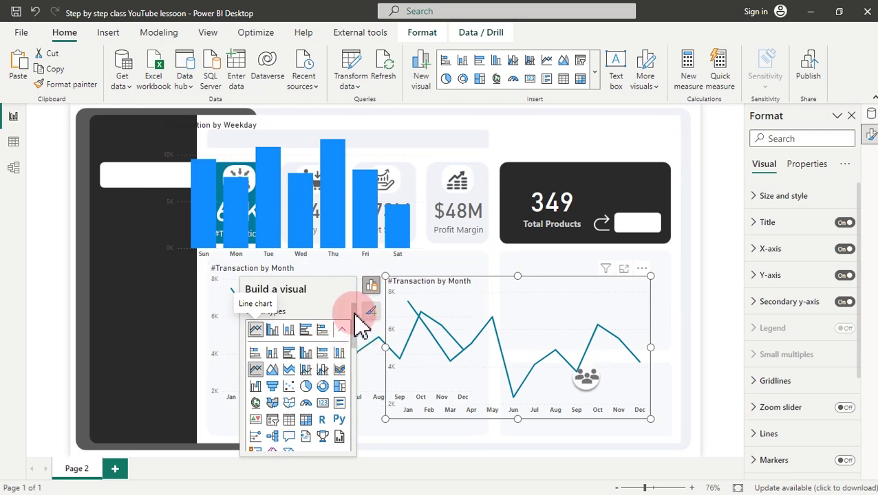
scroll(349, 358, down, 5)
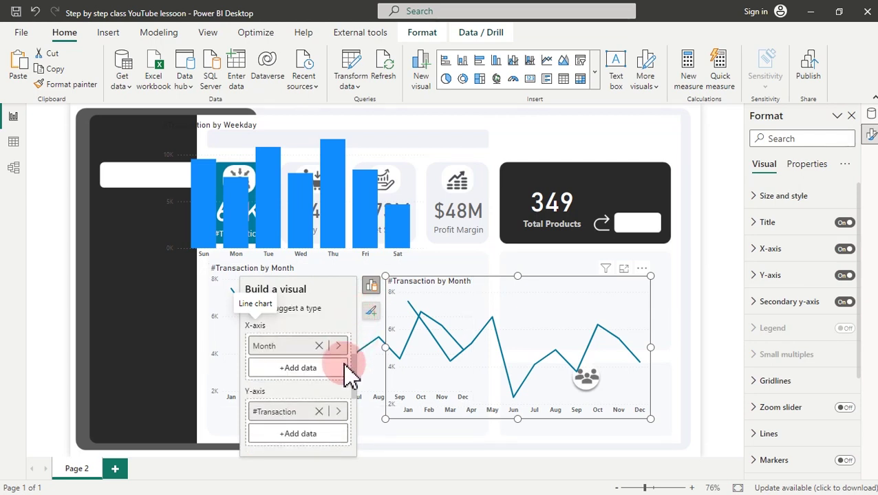
click(342, 346)
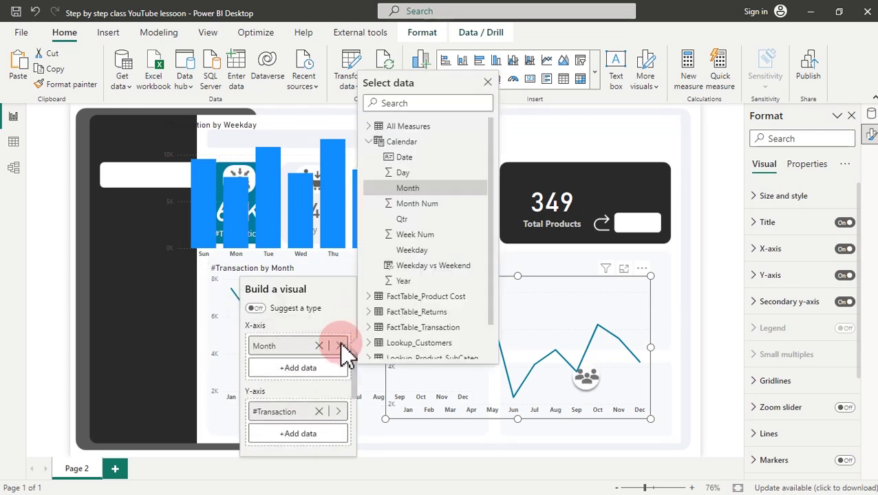
click(411, 220)
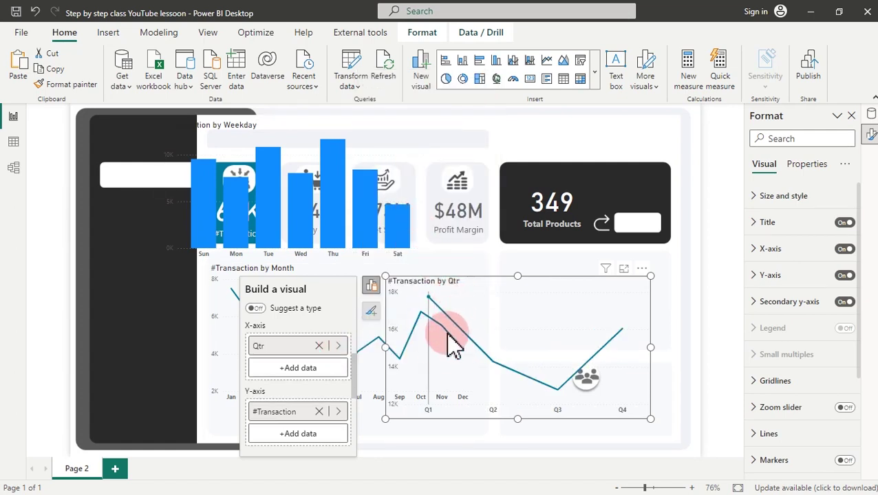
Convert the #Transaction by Qtr chart to a stacked column chart and move it up over the Total Products card
scroll(347, 361, up, 5)
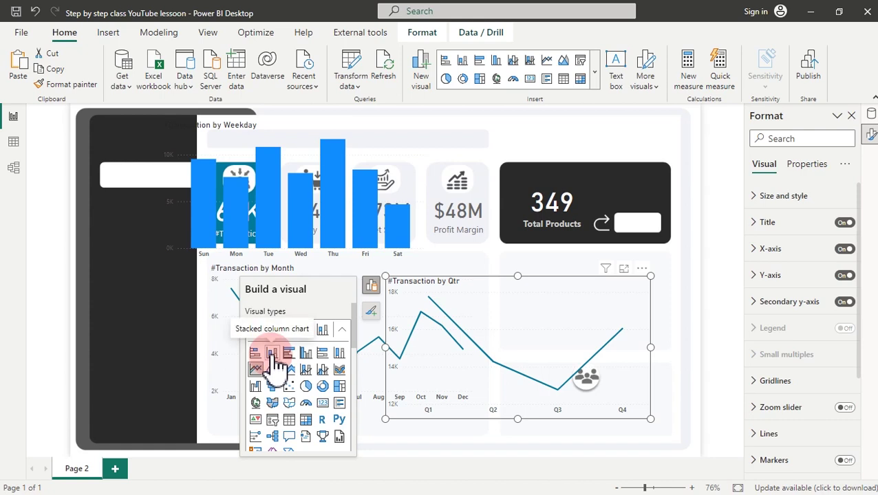
click(274, 357)
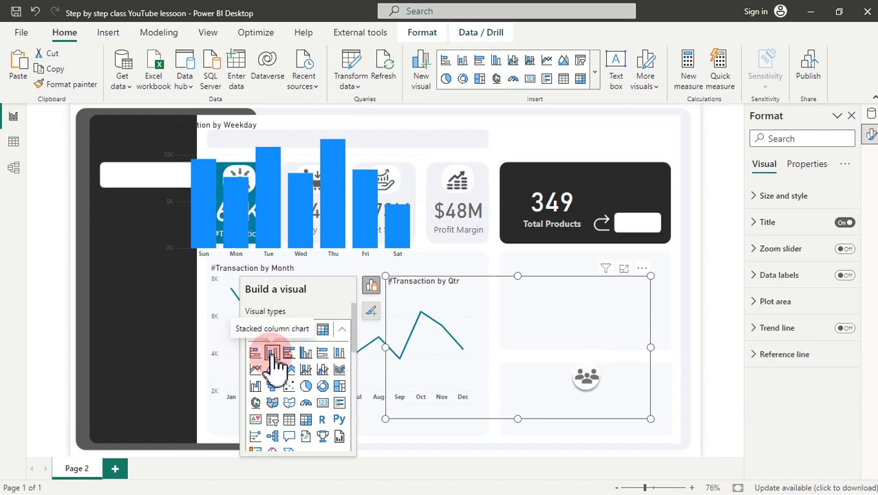
drag(631, 262, 676, 142)
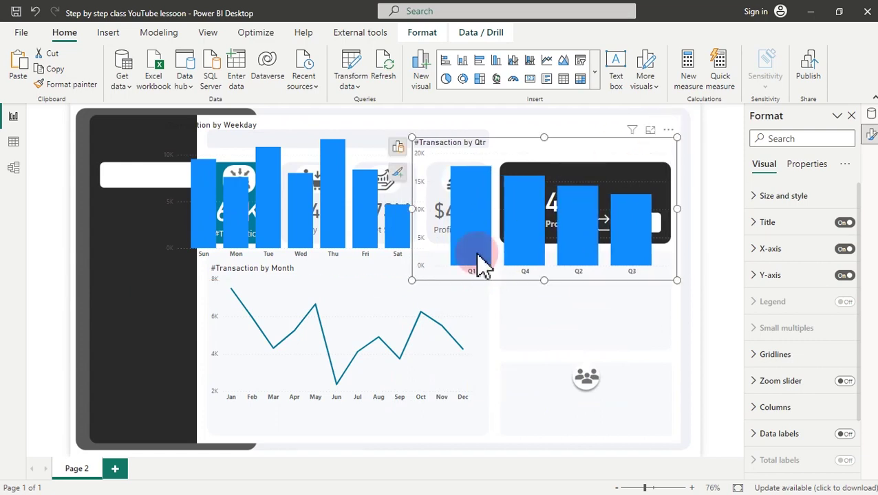
Paste a third copy of the monthly line chart over the lower empty tiles and convert it to a clustered column chart
mouse_move(426, 364)
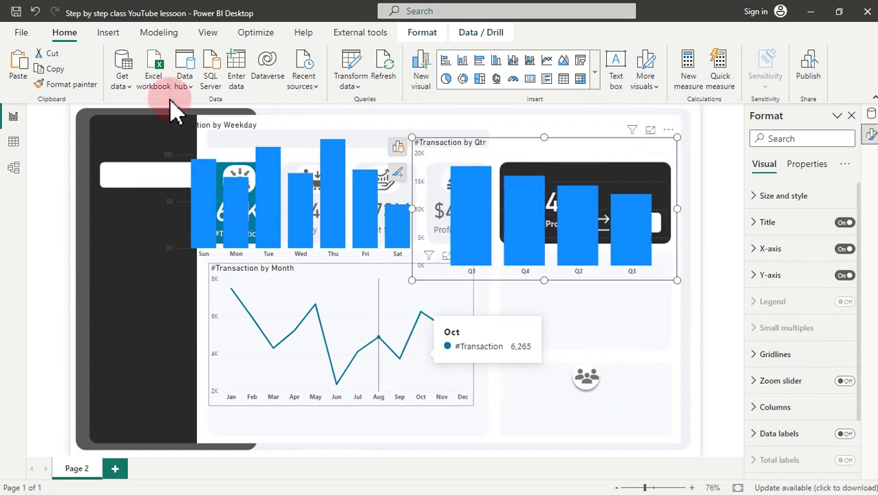
click(27, 75)
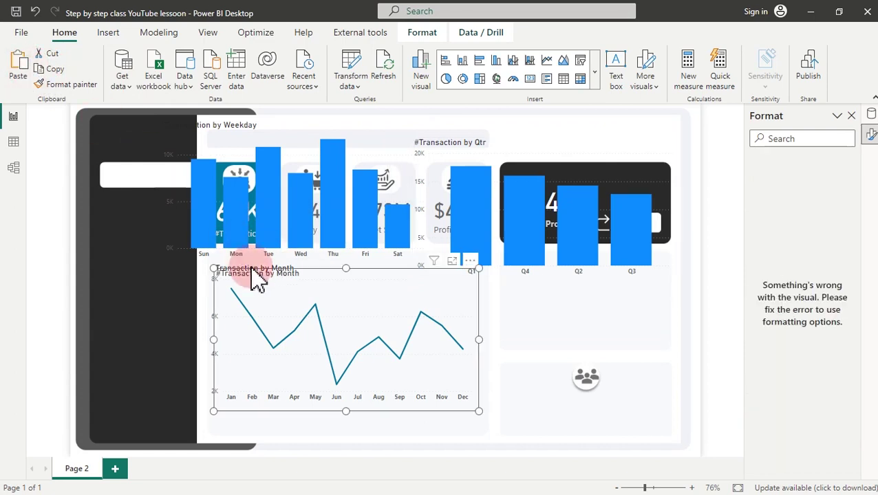
drag(468, 265, 617, 339)
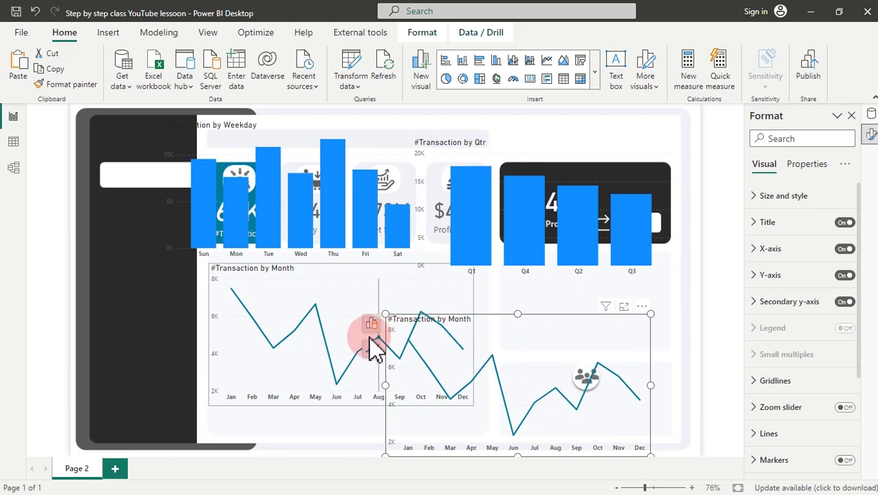
click(371, 327)
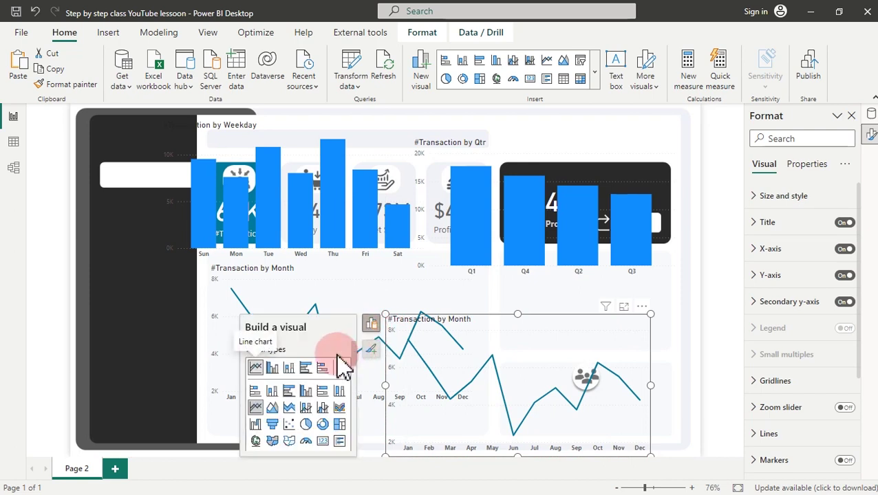
click(282, 368)
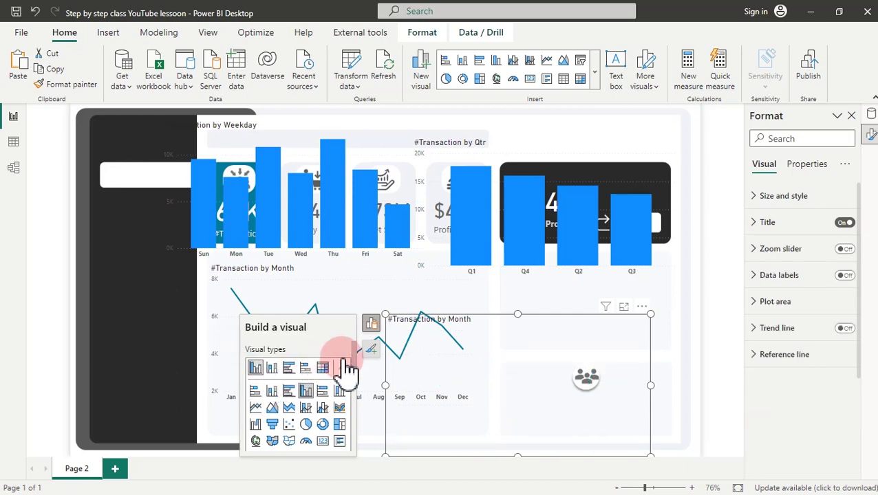
Replace Month with the Calendar table's Year field on the x-axis of the new clustered column chart
click(342, 368)
scroll(357, 408, up, 2)
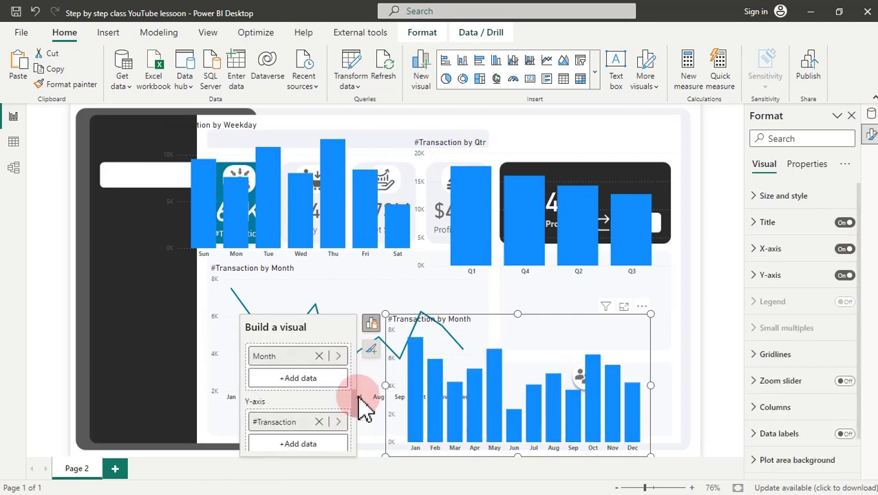
click(342, 386)
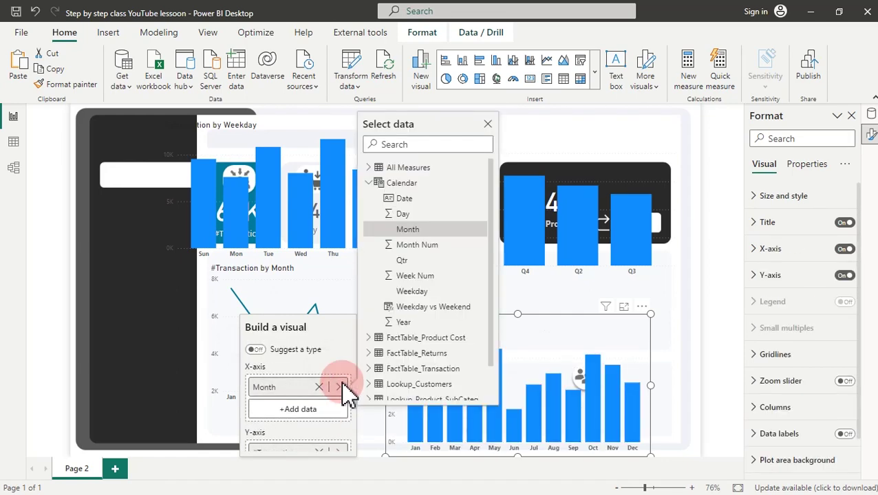
click(404, 321)
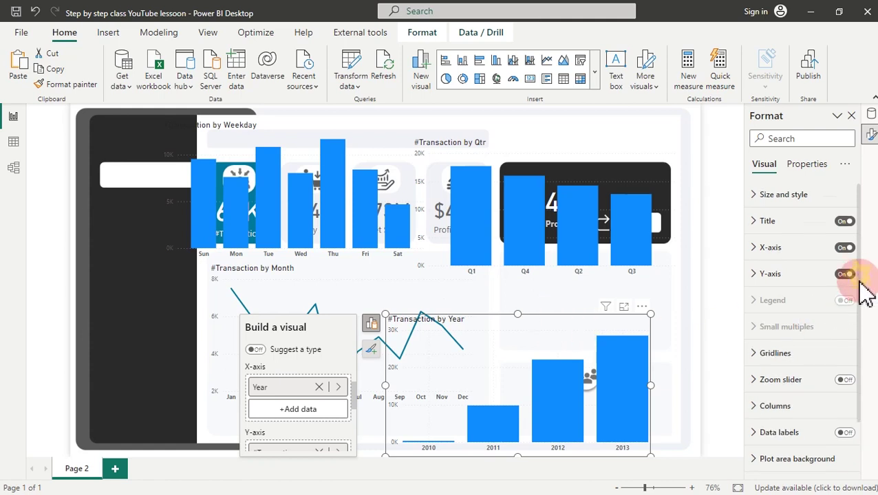
Open conditional formatting for the #Transaction by Year chart's column colour and bring up the custom colour picker for the gradient's maximum
scroll(860, 302, down, 3)
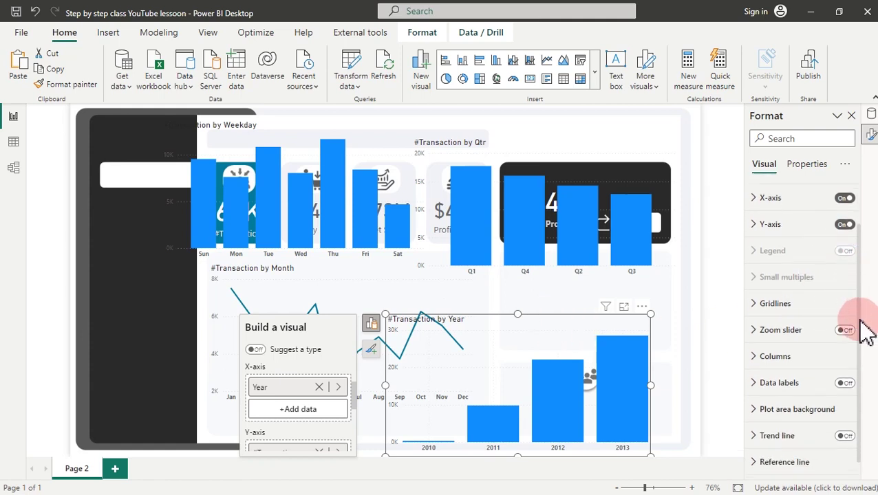
click(759, 348)
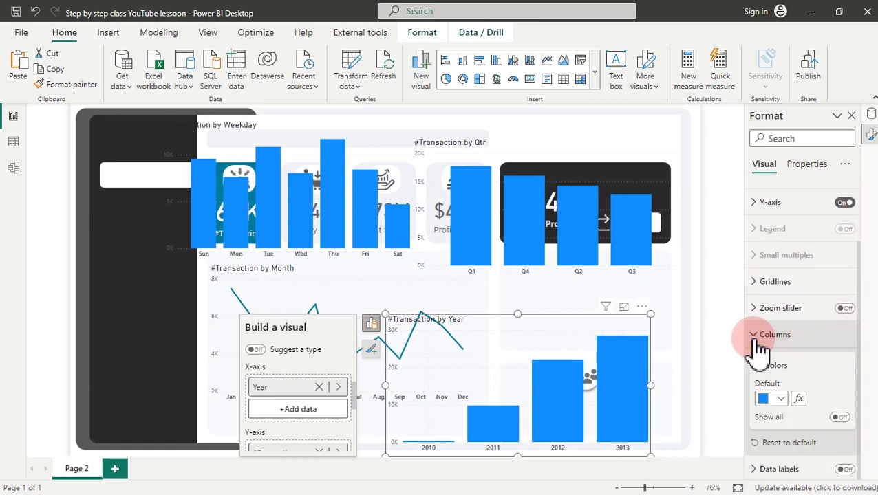
click(799, 399)
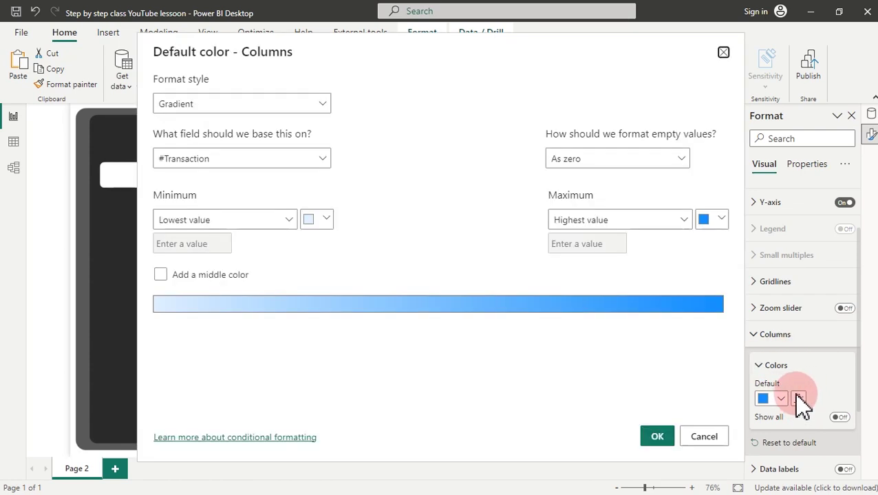
click(721, 218)
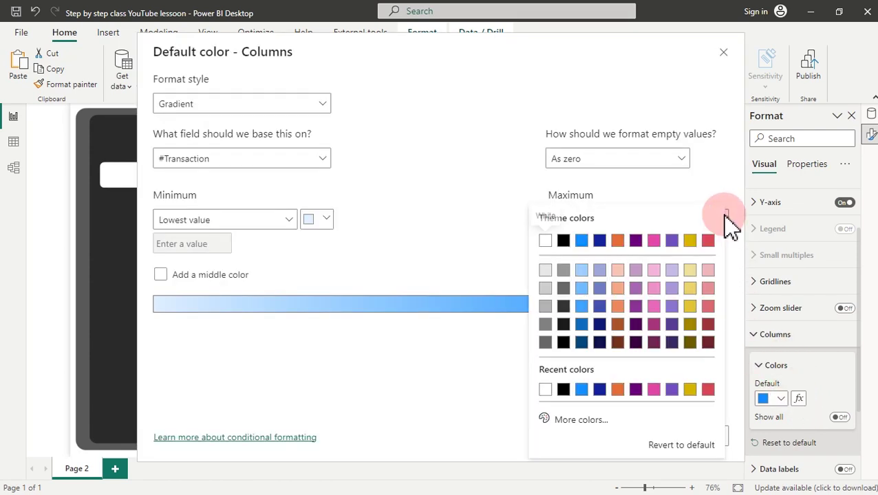
click(578, 419)
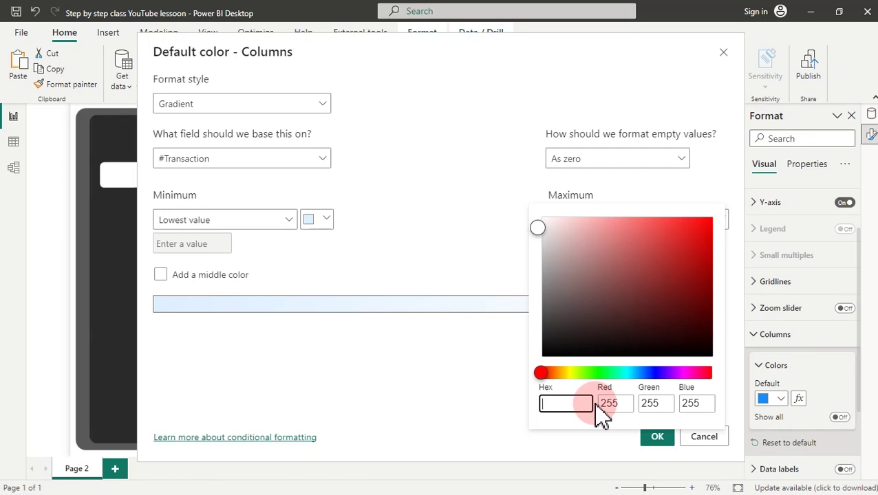
Copy the teal card's fill hex code #007A9B from PowerPoint without changing the fill, and apply it as the gradient's maximum colour in Power BI
key(super)
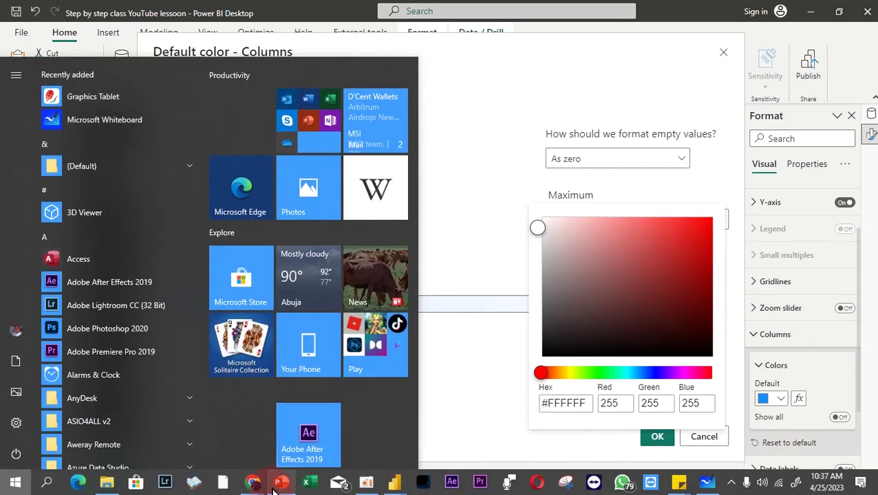
click(276, 485)
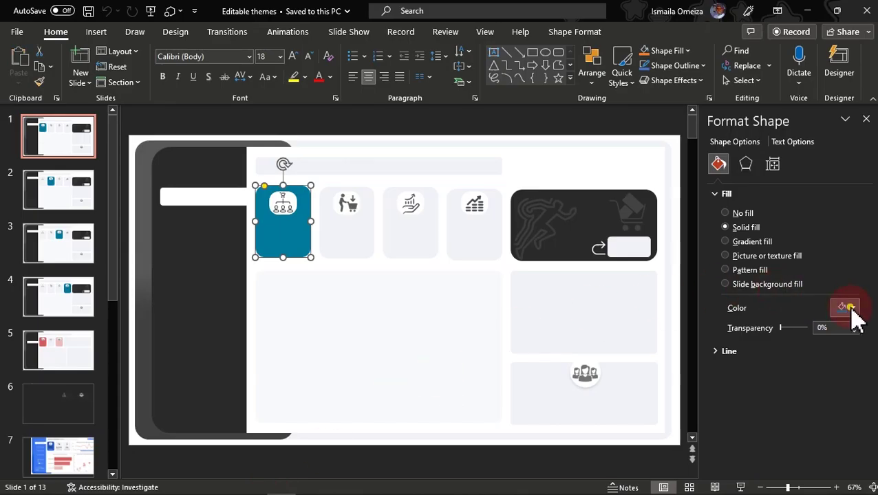
click(853, 309)
click(806, 279)
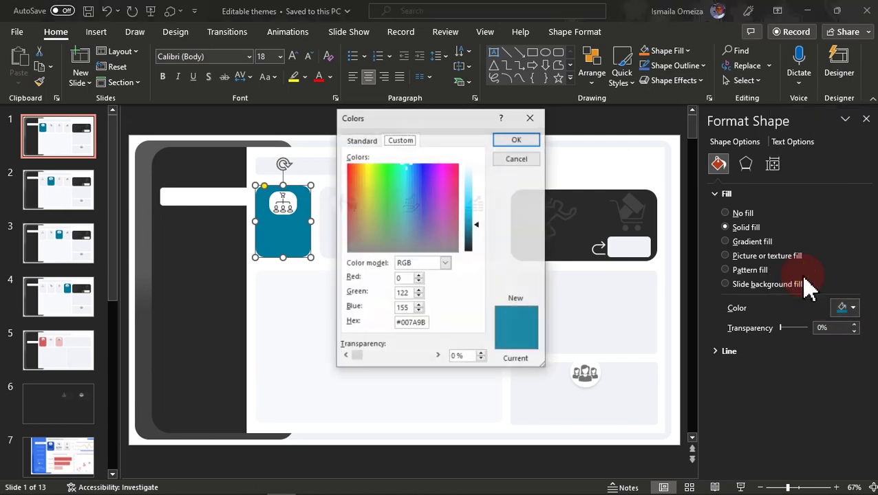
drag(429, 323, 385, 322)
key(ctrl+c)
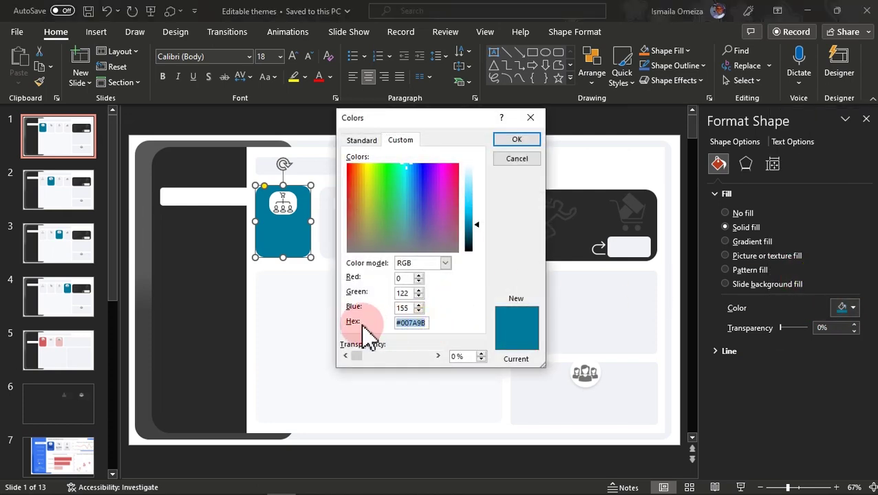
click(520, 157)
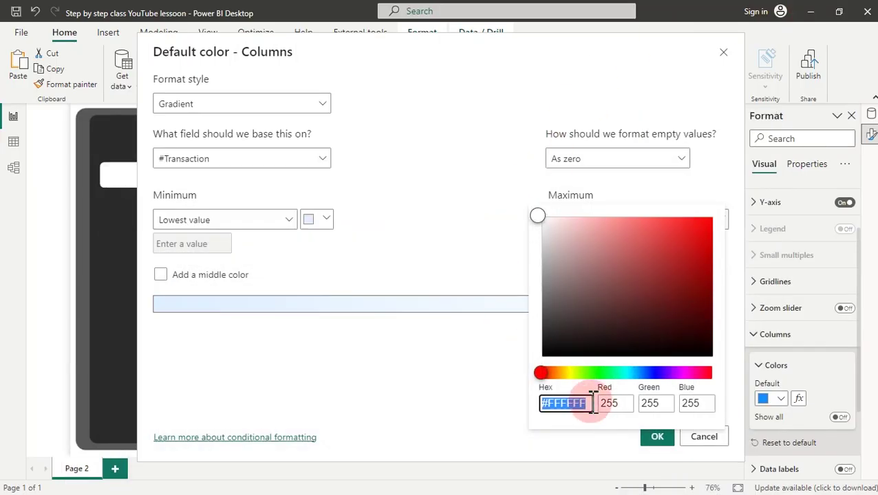
key(ctrl+v)
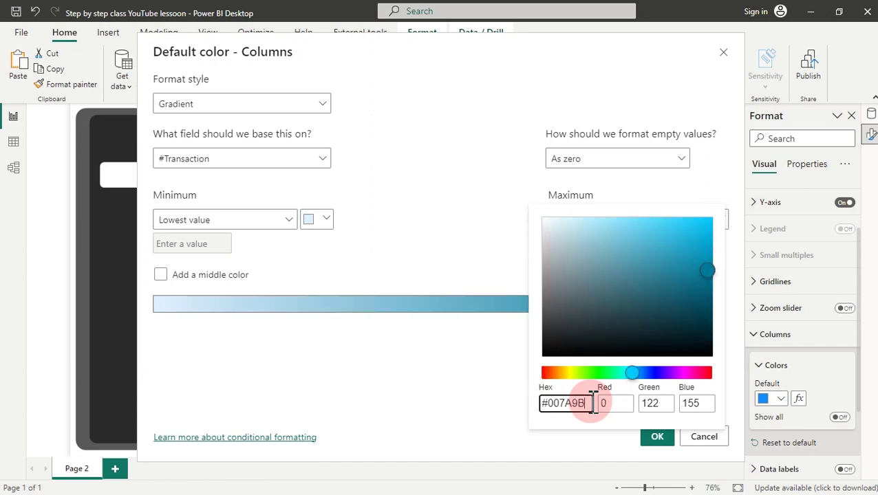
Confirm the teal gradient for the #Transaction by Year chart's columns and turn off the chart's legend
click(429, 390)
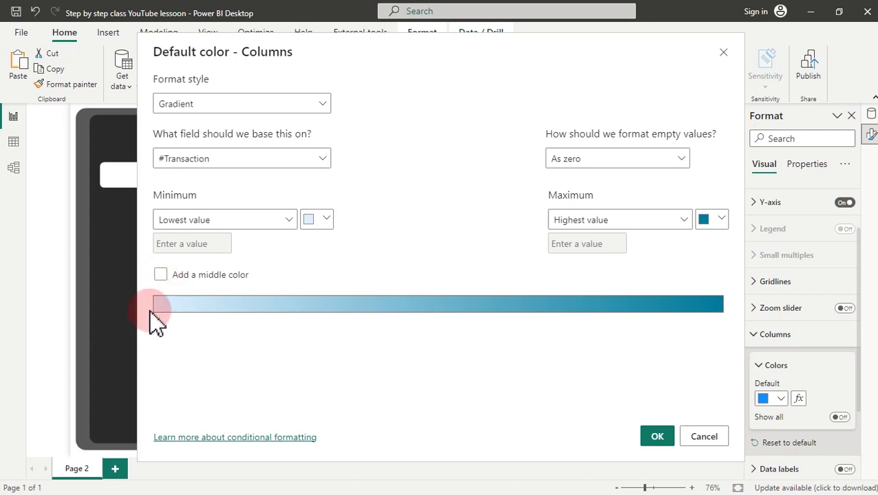
click(659, 439)
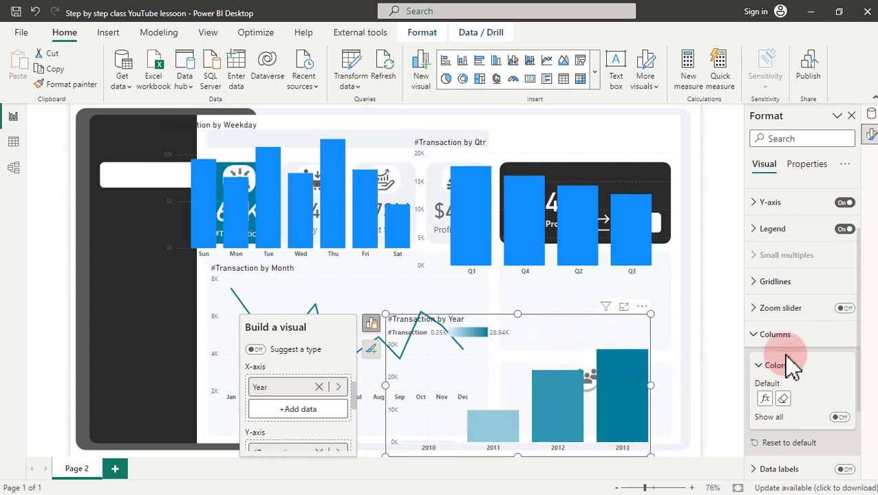
click(845, 230)
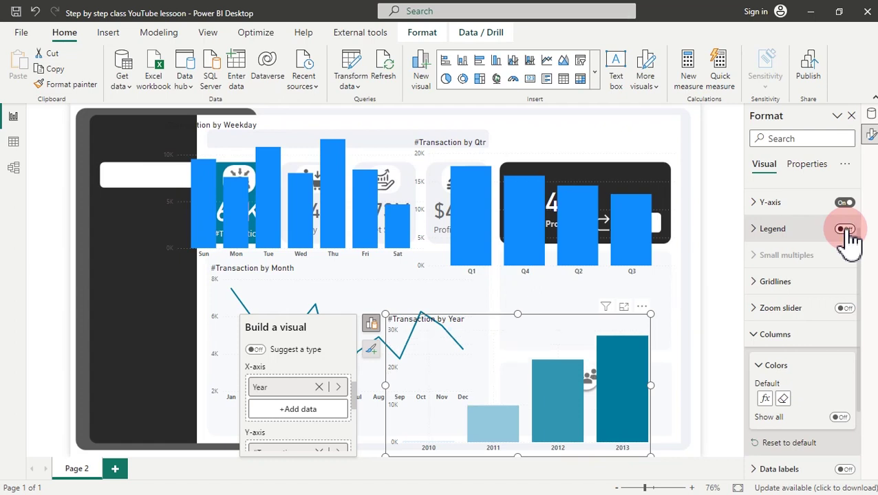
Give the #Transaction by Qtr chart's columns a gradient conditional colour based on the #Transaction measure
click(583, 157)
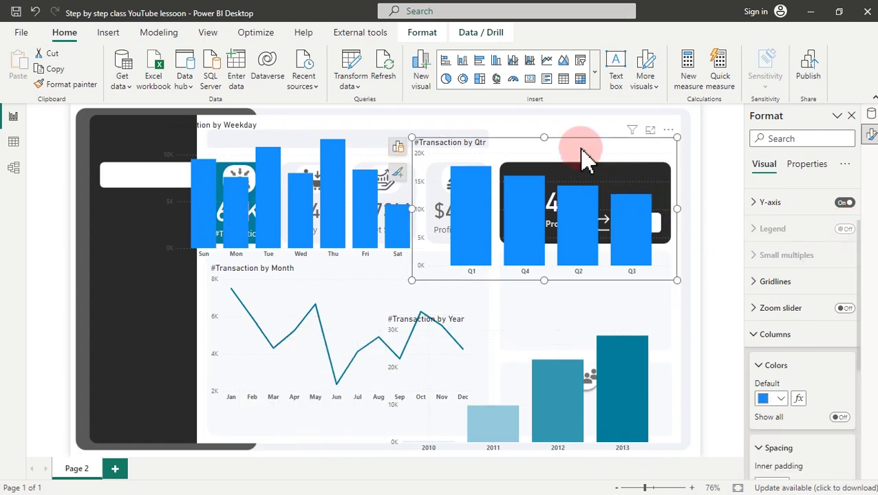
click(797, 398)
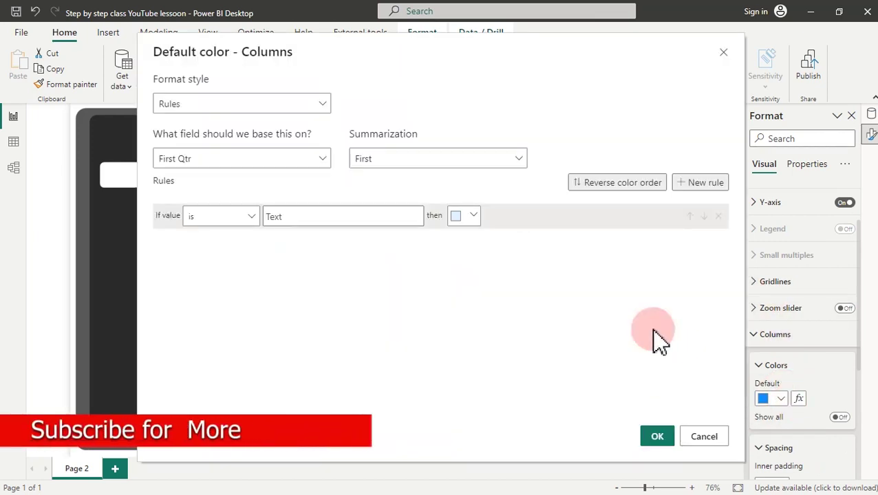
click(288, 103)
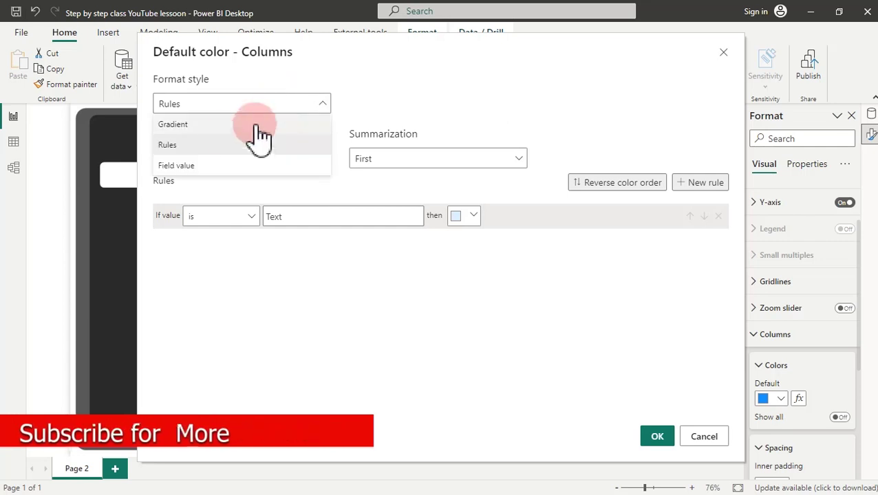
click(186, 123)
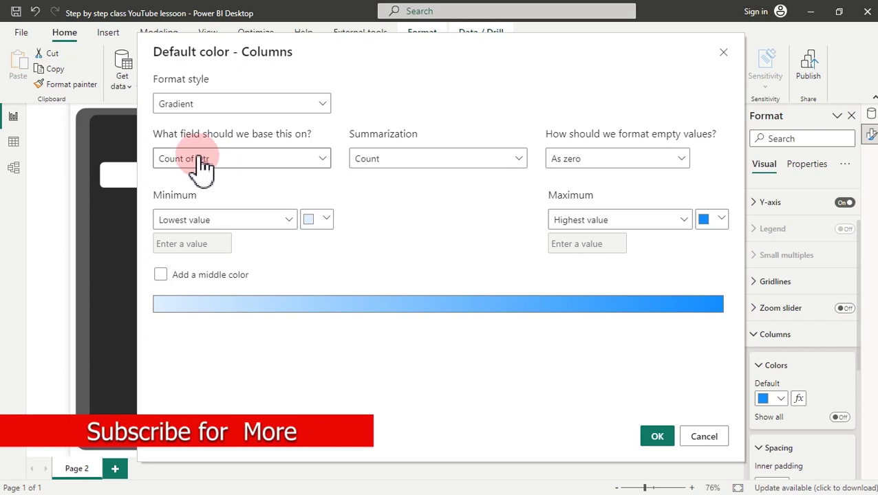
click(306, 161)
click(165, 205)
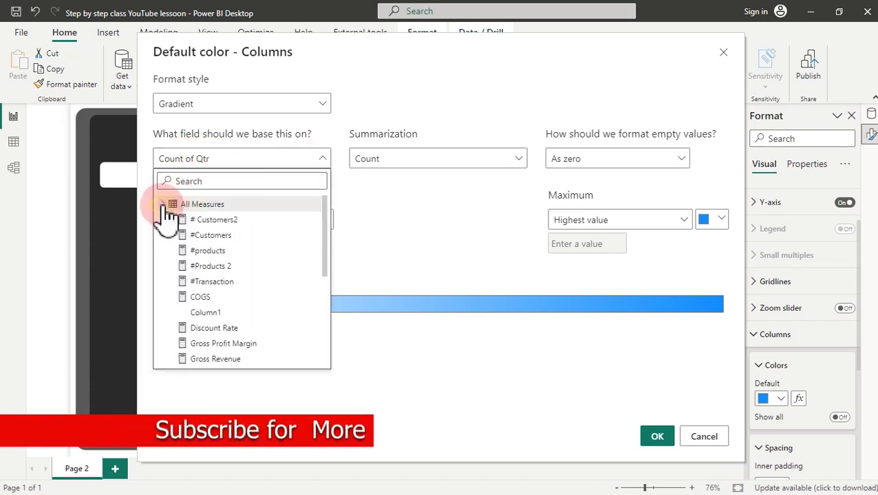
click(212, 282)
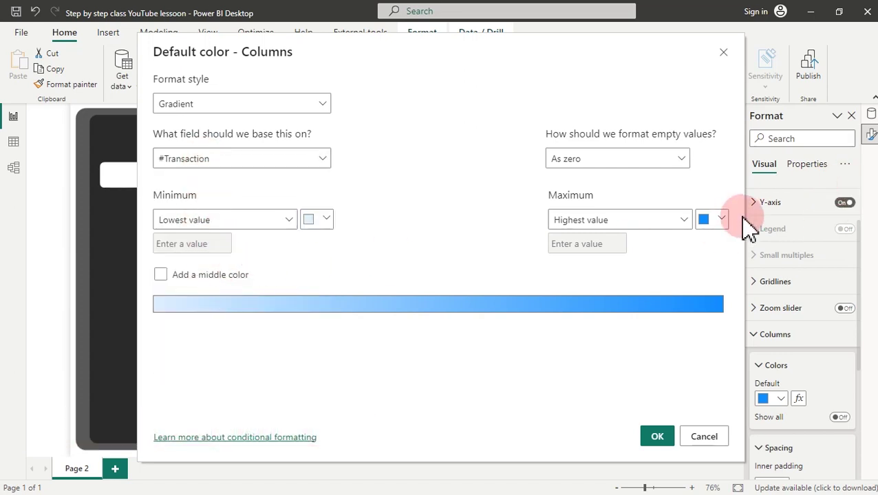
Set the quarterly chart's gradient maximum to #007A9B, apply the formatting and turn off the chart's legend
click(712, 220)
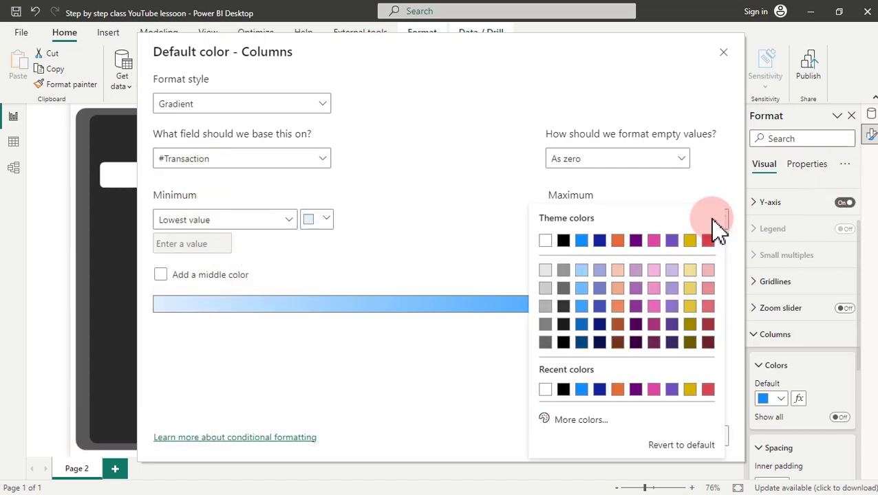
click(568, 421)
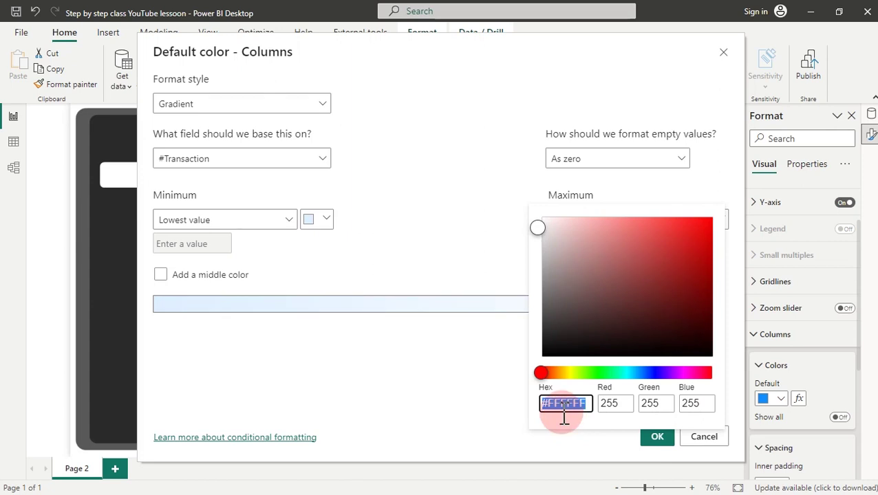
key(ctrl+v)
click(486, 420)
click(657, 437)
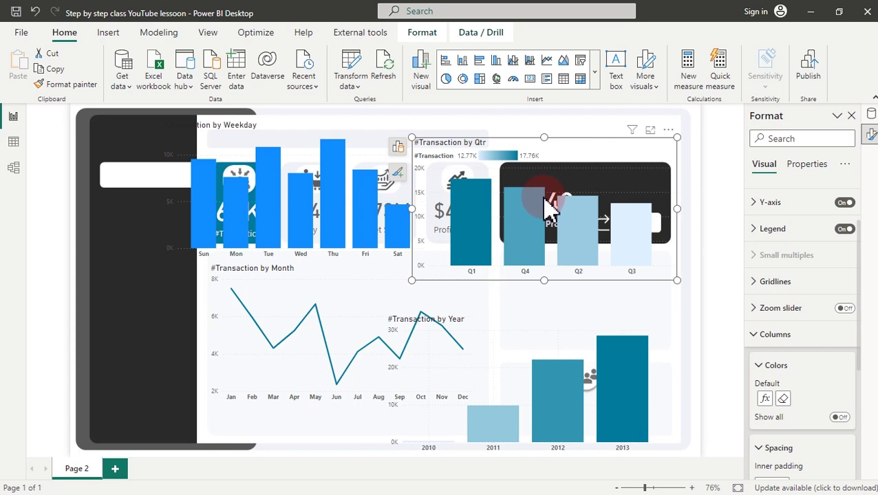
click(846, 231)
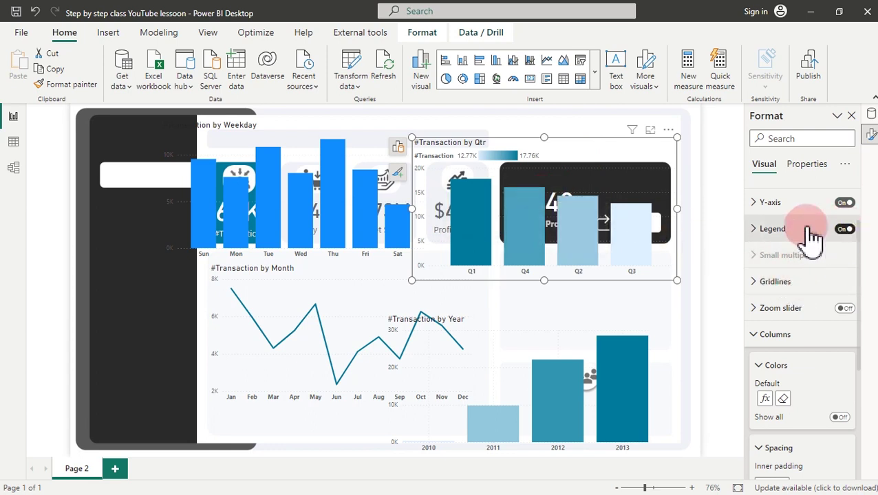
Base the #Transaction by Weekday chart's column colour on the #Transaction measure with the Gradient format style
click(365, 143)
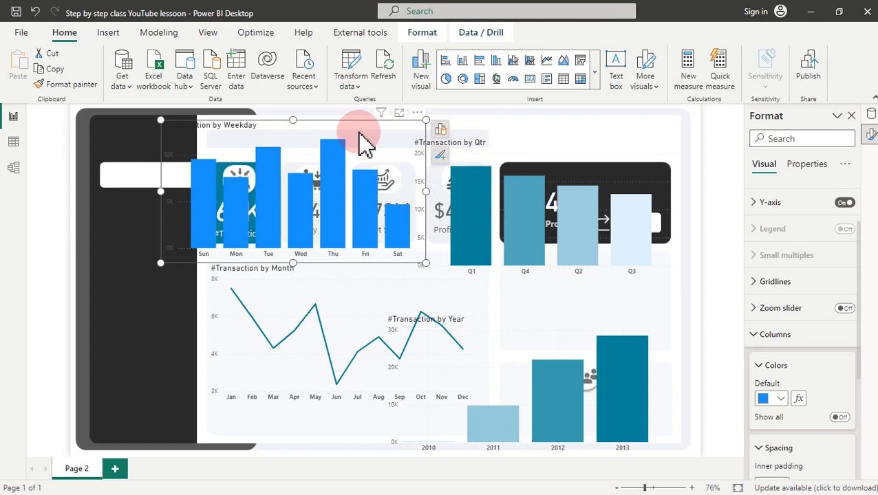
click(798, 398)
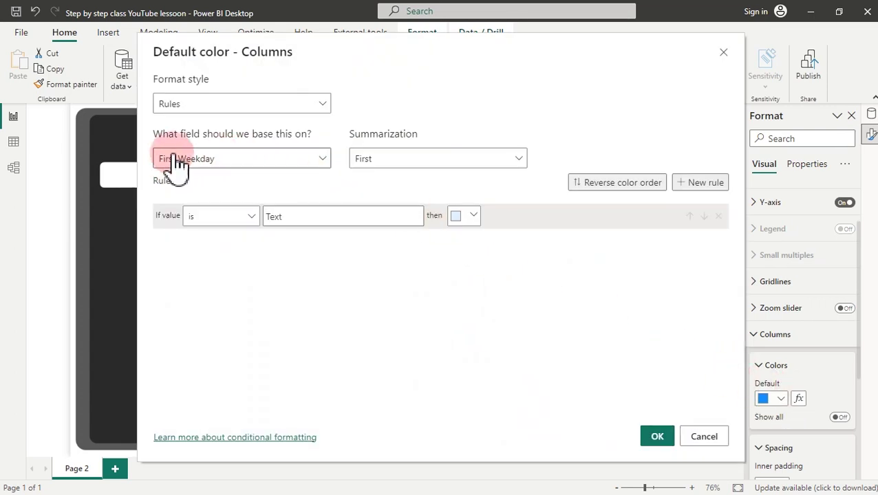
click(292, 171)
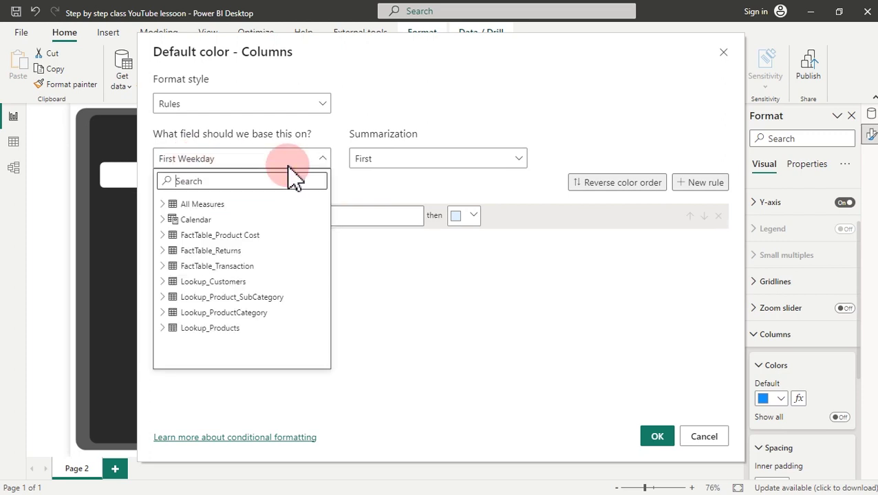
click(163, 205)
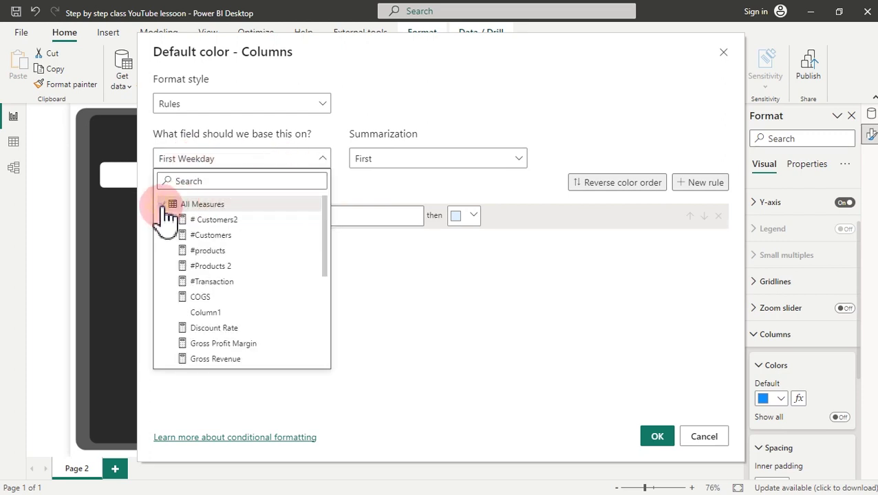
click(193, 287)
click(270, 102)
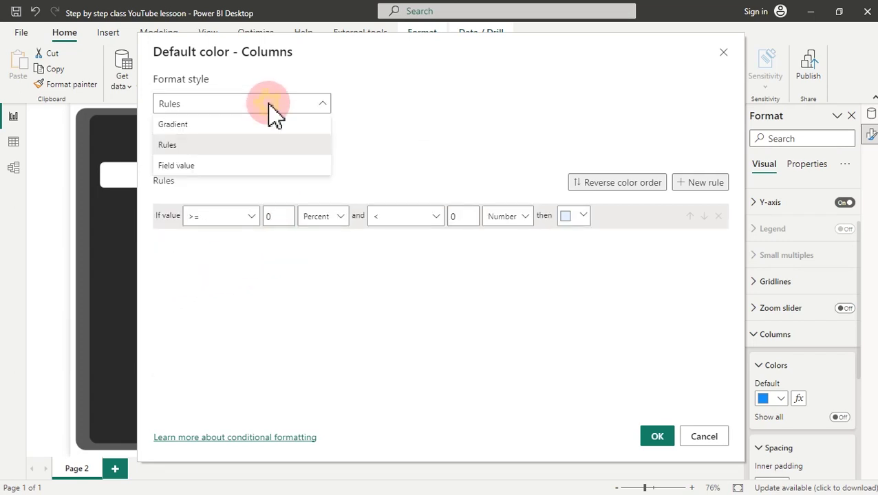
click(173, 125)
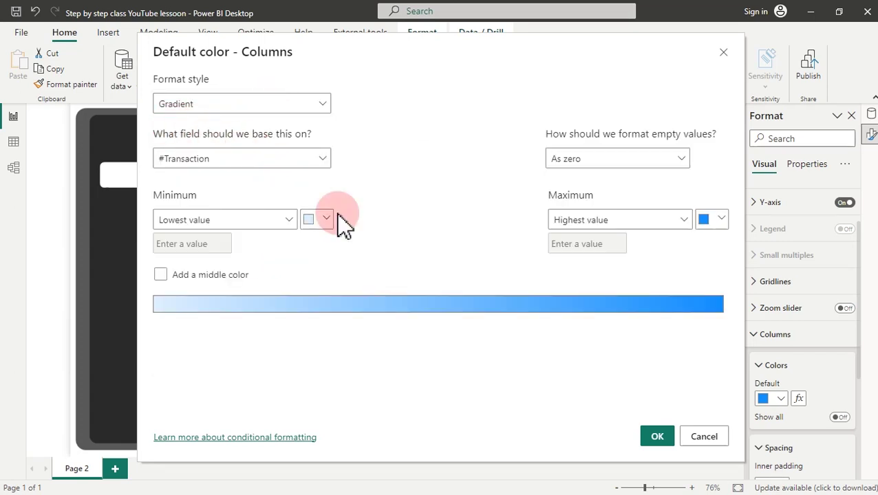
Set the weekday chart's gradient maximum to #007A9B, apply the formatting and turn off the chart's legend
click(705, 223)
click(588, 421)
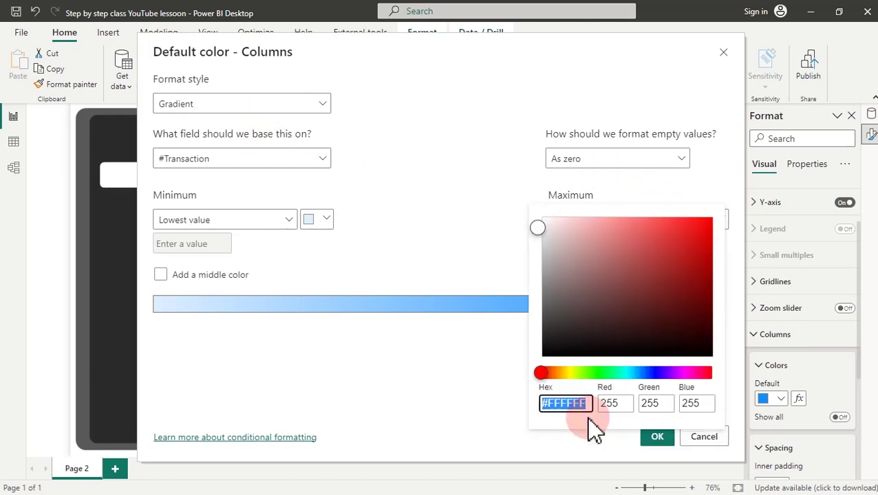
key(ctrl+v)
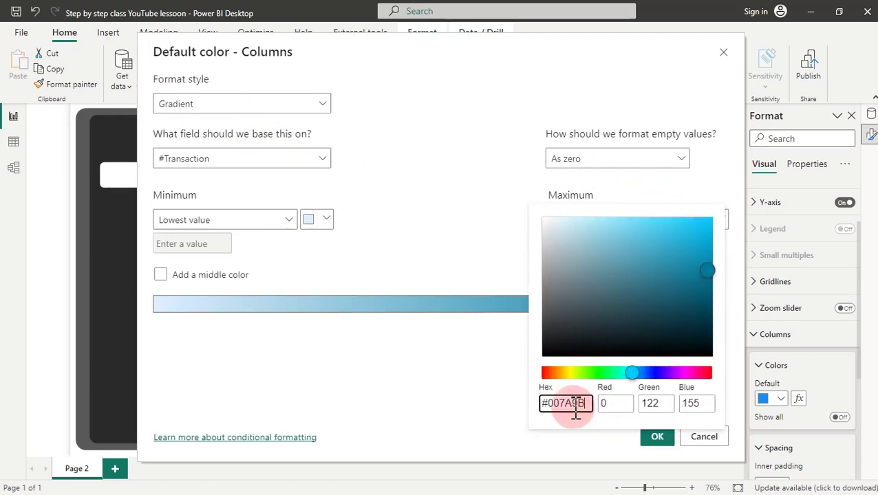
click(476, 388)
click(652, 437)
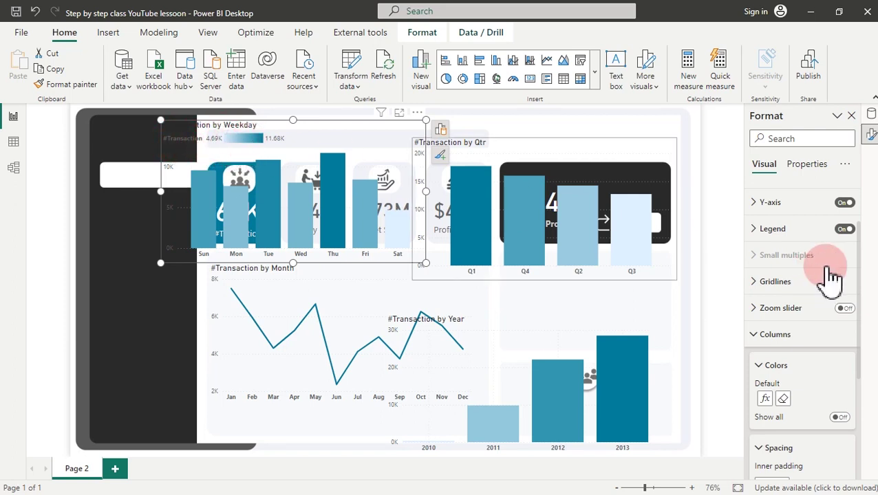
click(844, 230)
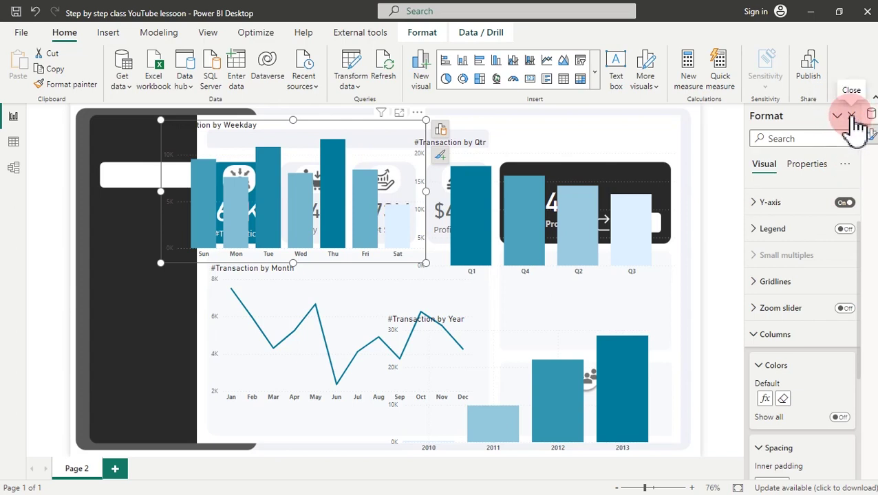
Show the list of page objects in layer order and widen it so the full chart names fit
click(199, 33)
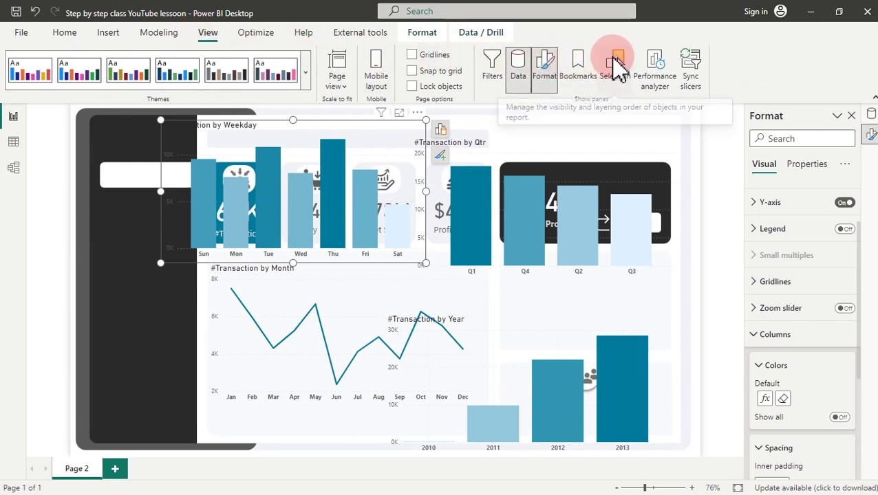
click(619, 67)
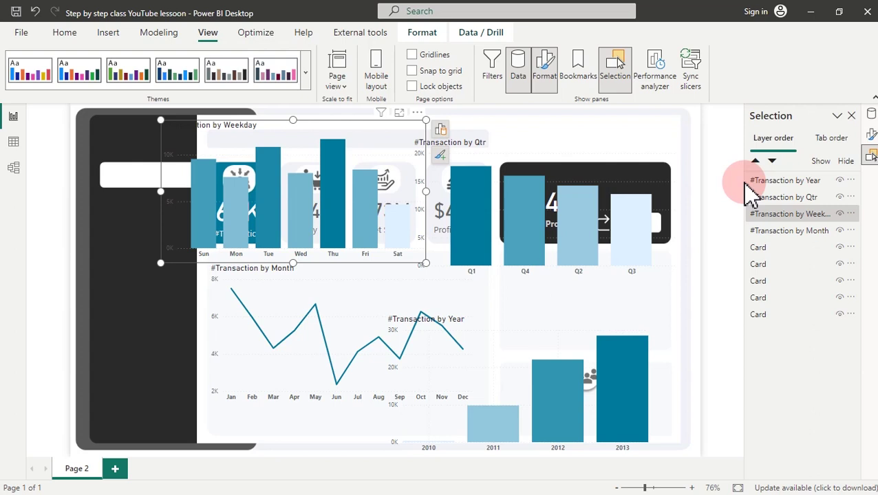
drag(745, 181, 696, 177)
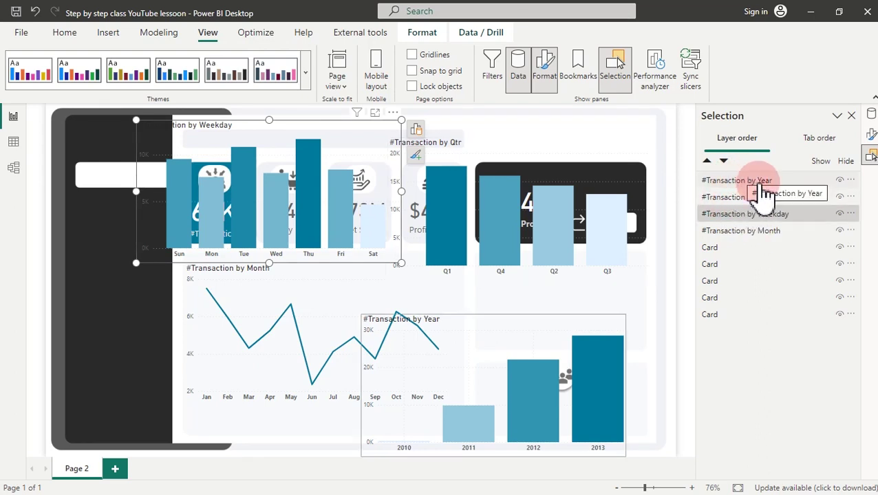
Select the Month, Weekday, Qtr and Year #Transaction charts together
click(751, 233)
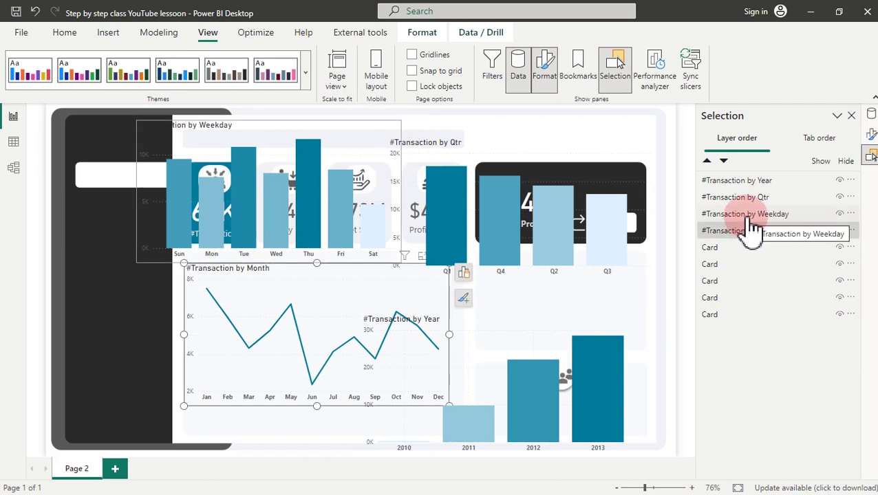
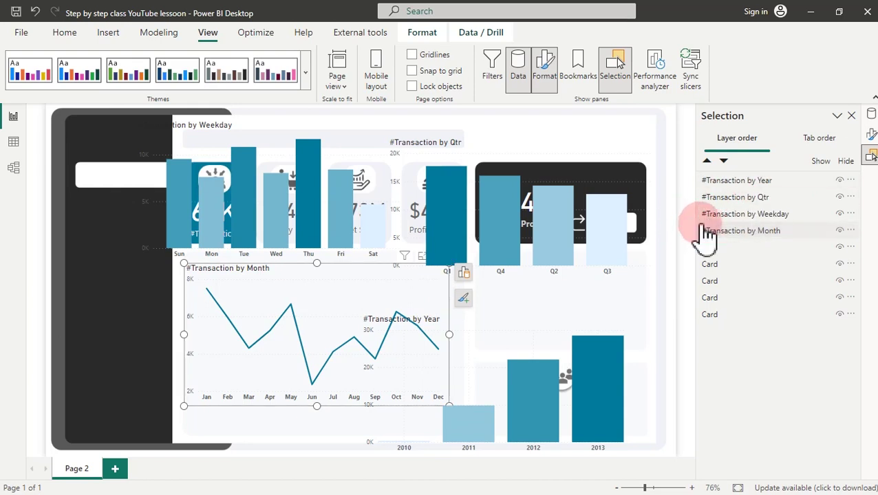
click(338, 134)
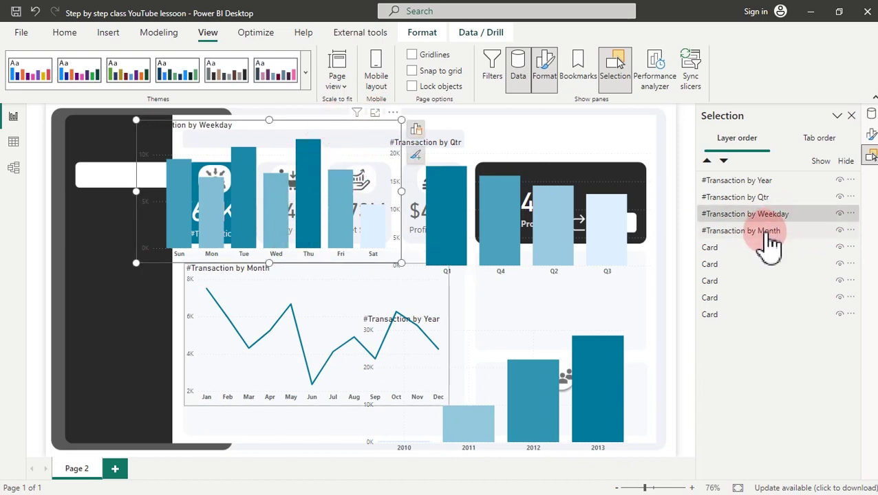
click(342, 277)
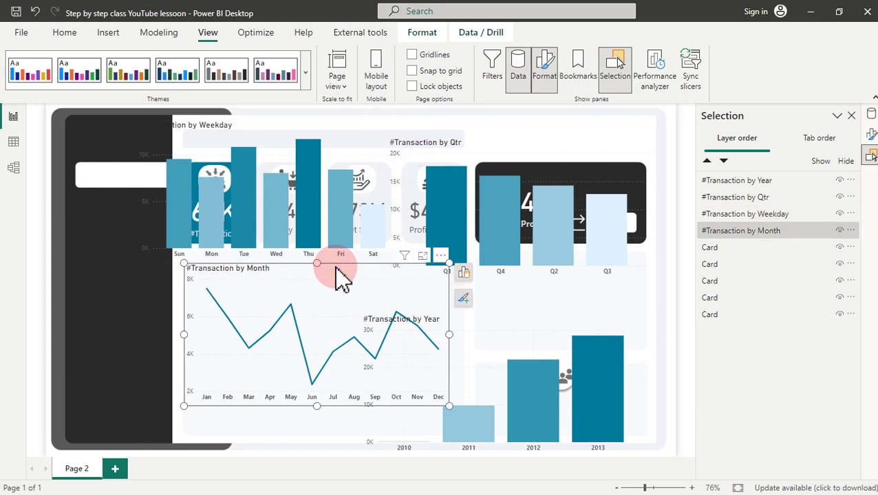
ctrl+click(744, 214)
ctrl+click(745, 200)
ctrl+click(742, 182)
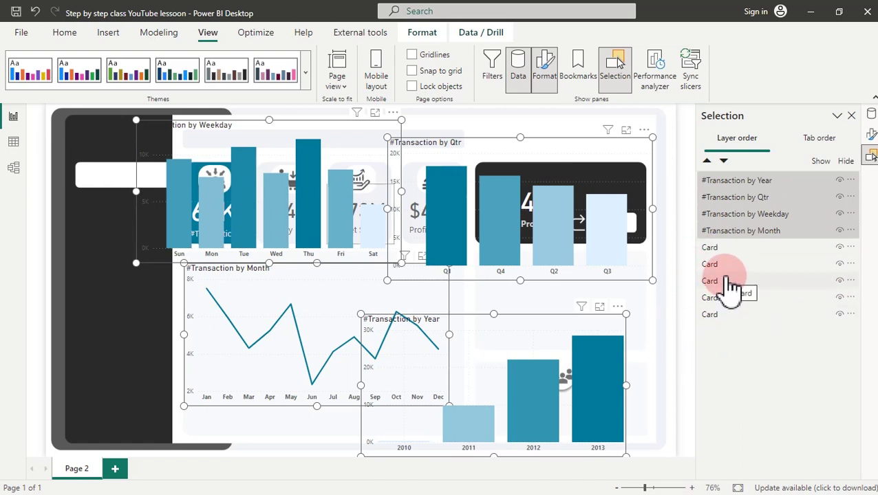
Align the four selected charts to their top edges and horizontal centres so they stack on one another
click(423, 32)
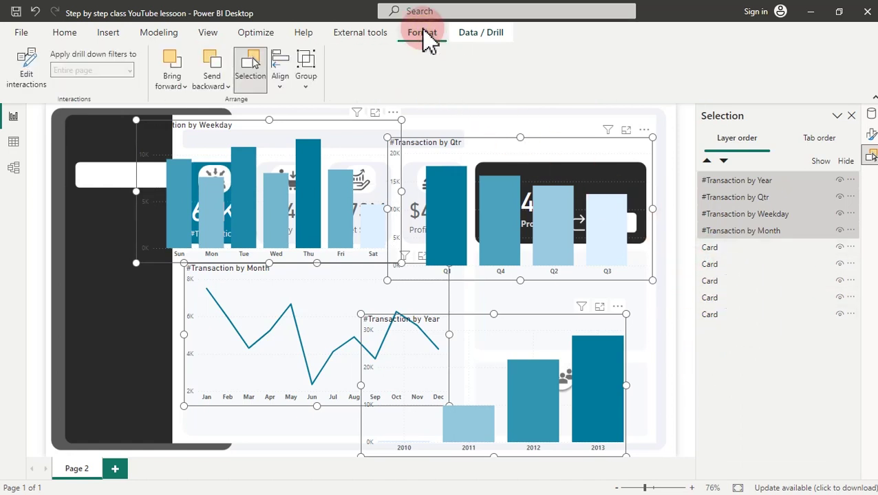
click(280, 86)
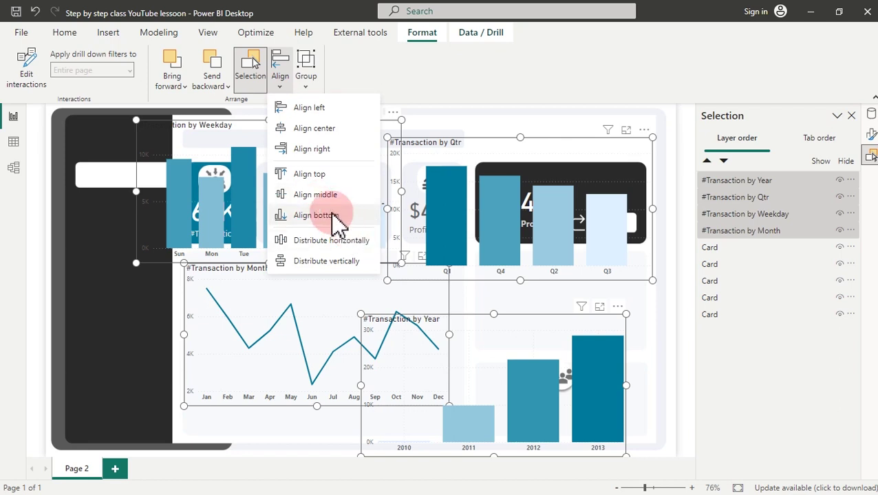
click(316, 174)
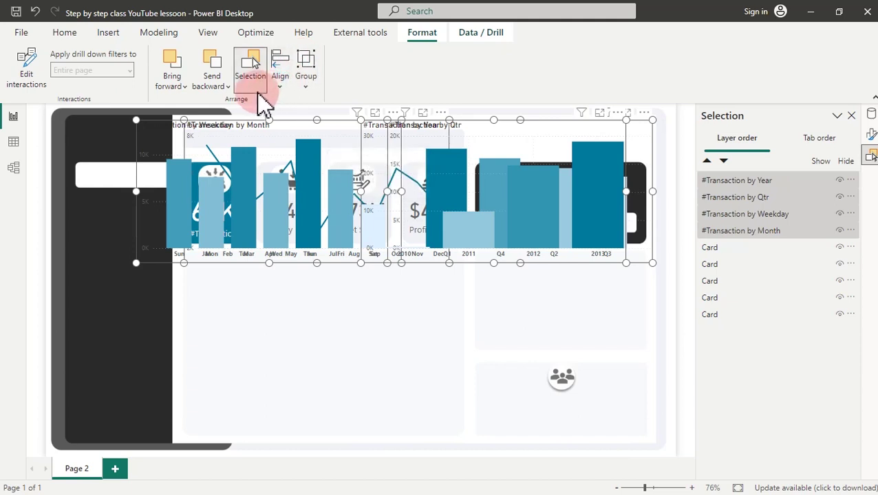
click(282, 89)
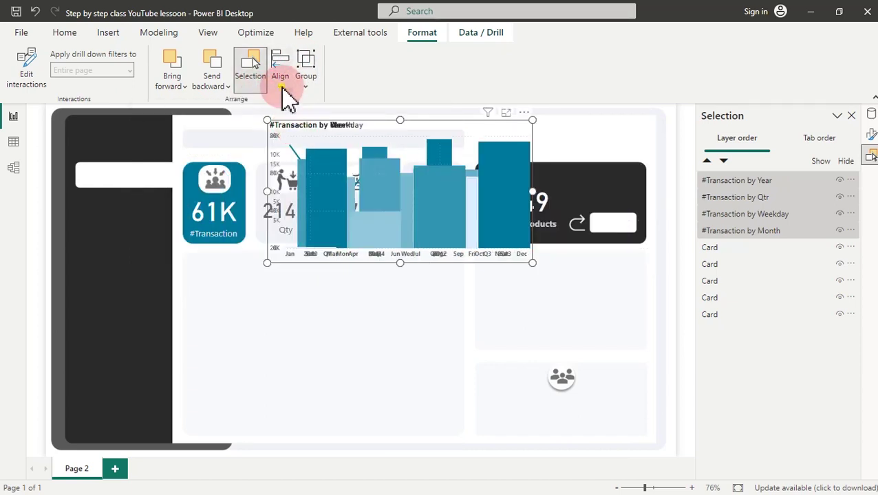
Align the selected #Transaction charts to the top and move the stack into the large panel below the KPI cards
click(282, 81)
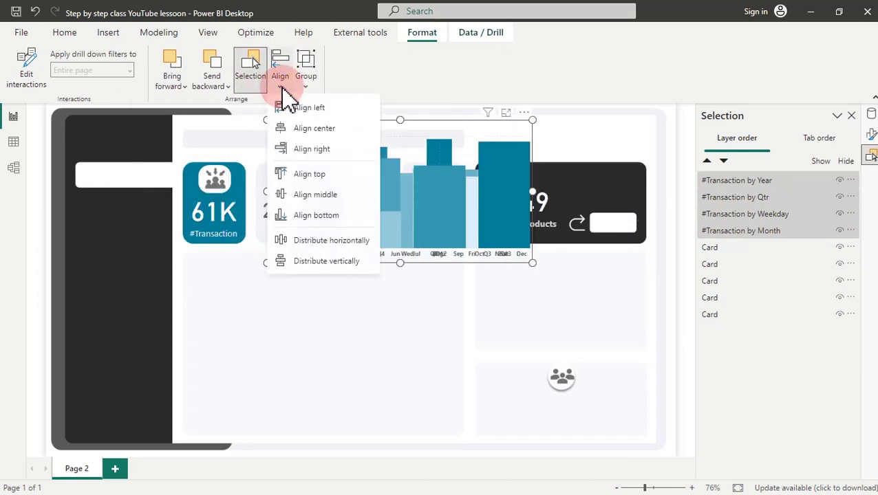
click(320, 180)
drag(533, 124, 450, 254)
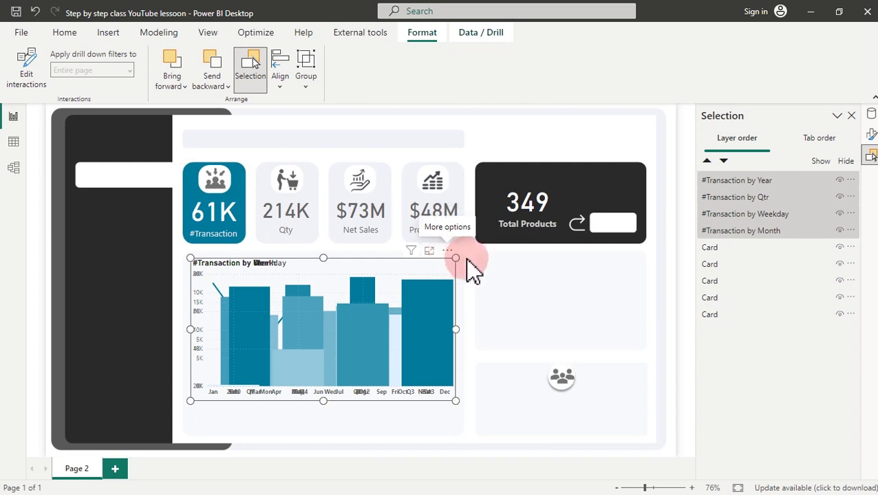
click(504, 270)
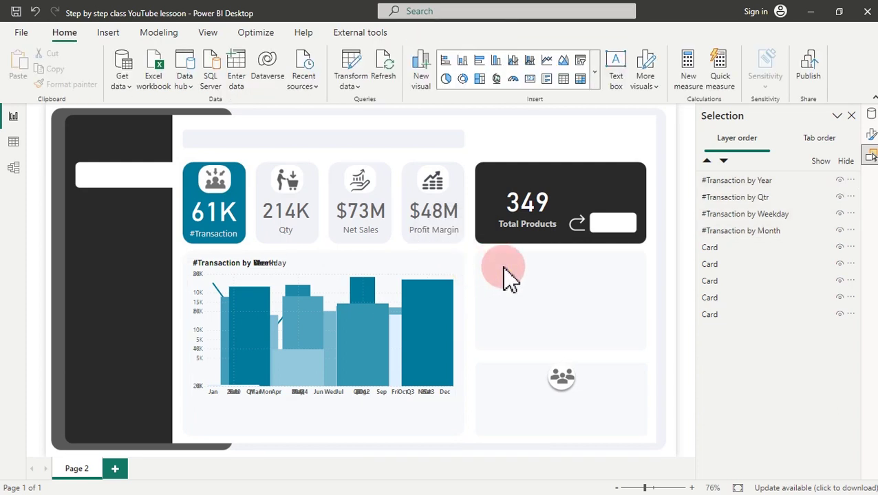
Hide the Year, Qtr and Month #Transaction charts, leaving only the Weekday chart shown
click(839, 197)
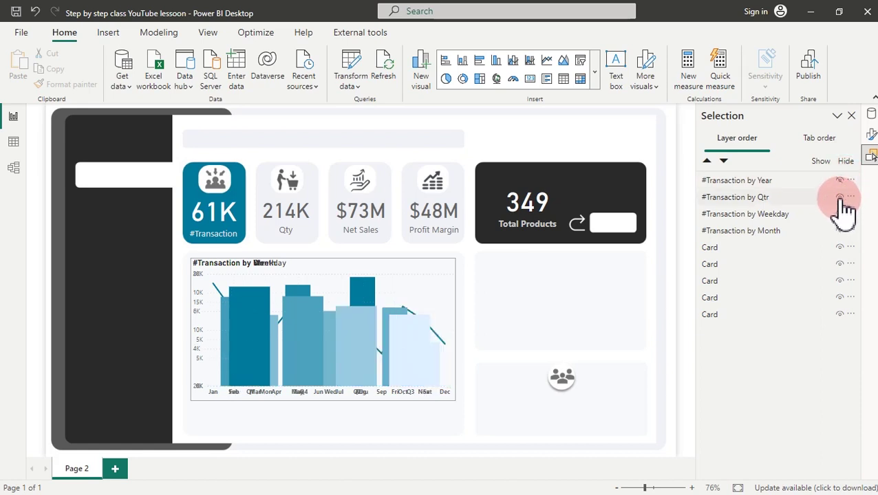
click(839, 213)
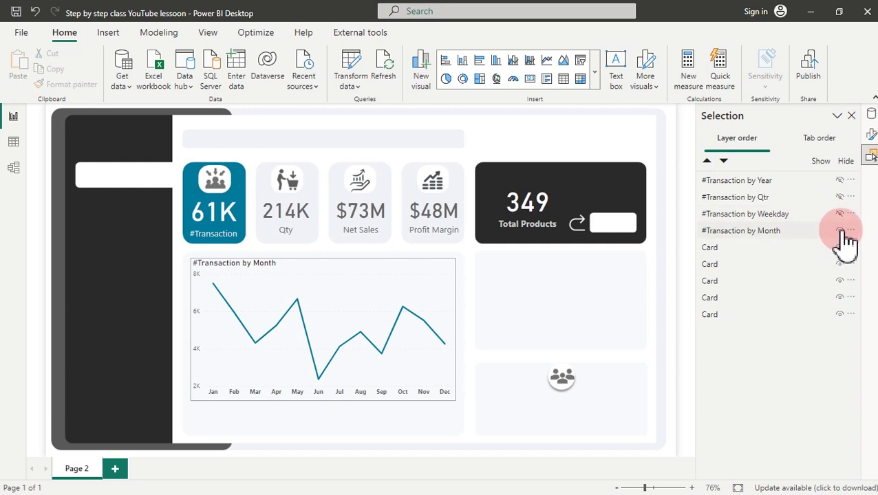
click(840, 230)
click(839, 215)
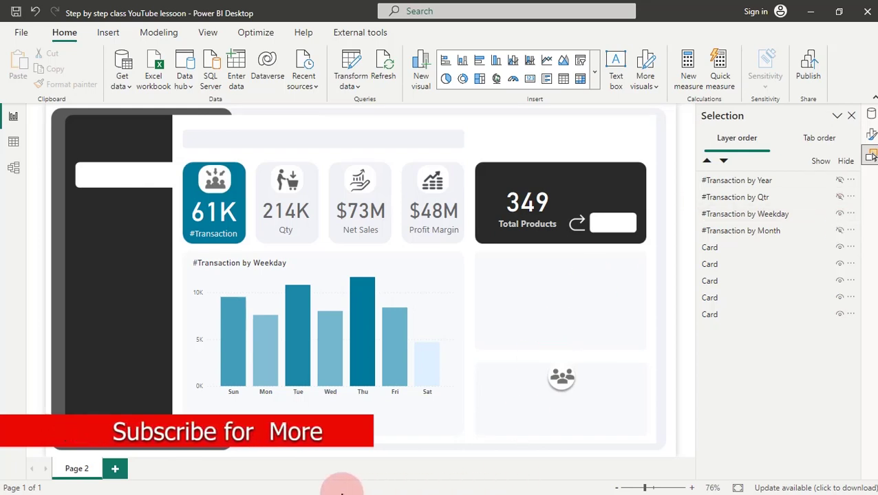
Switch to the published Full YouTube Dashboard 2023 report in Chrome and go through its Home page to Transaction Details
mouse_move(334, 491)
key(super)
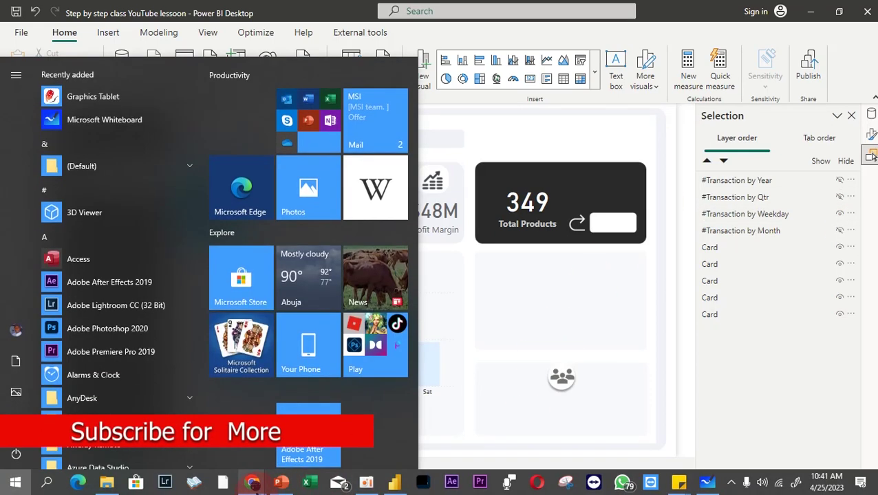
mouse_move(253, 483)
click(321, 421)
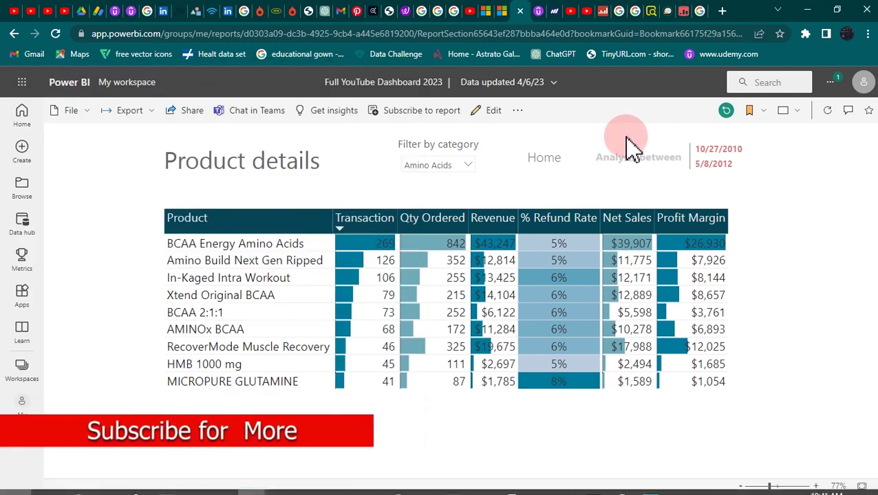
click(544, 170)
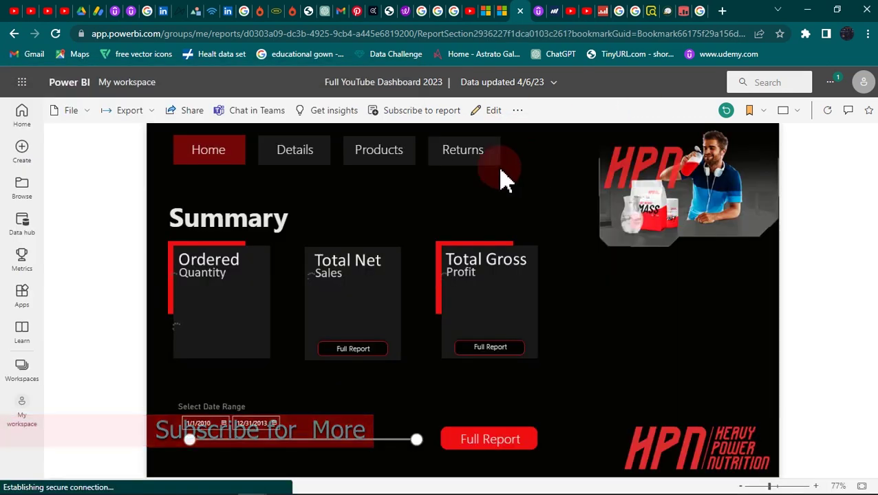
click(295, 152)
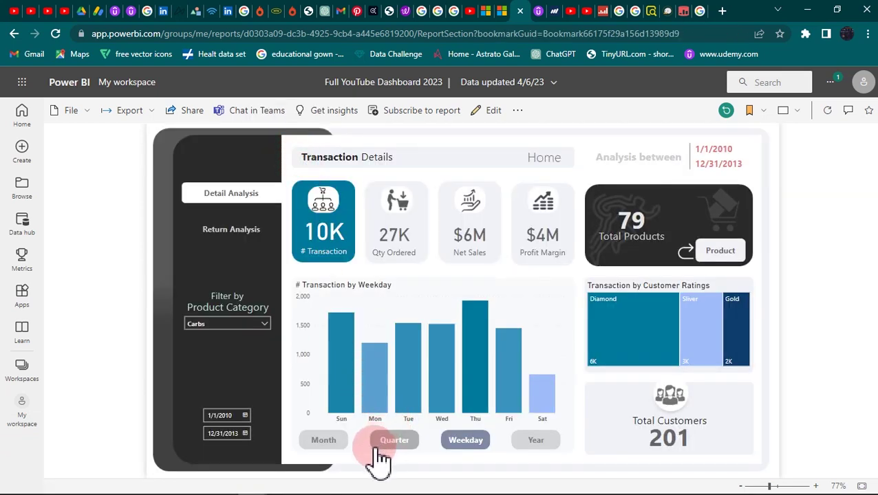
Examine how the period buttons and KPI cards switch charts on the Transaction, Quantity Ordered and Net Sales pages
click(396, 449)
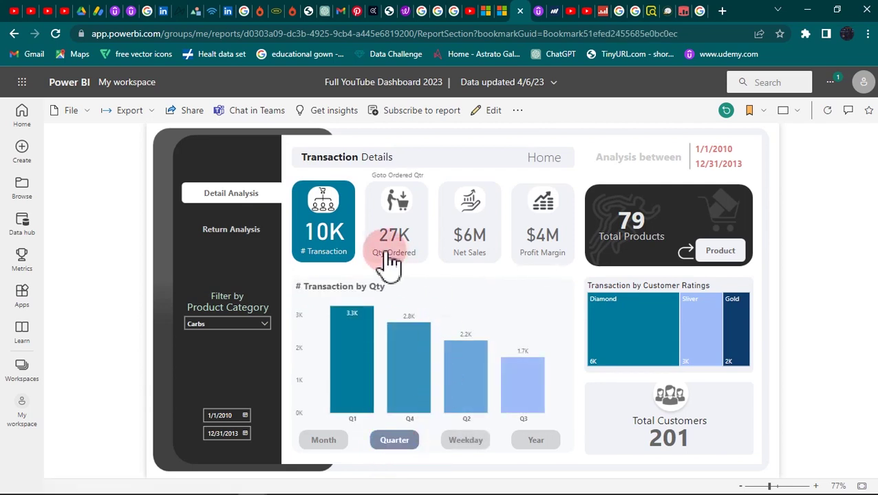
click(364, 297)
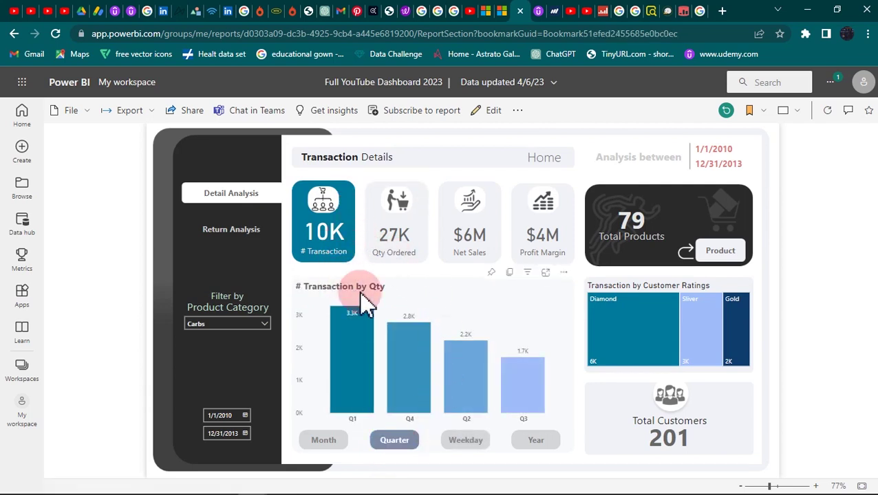
click(334, 436)
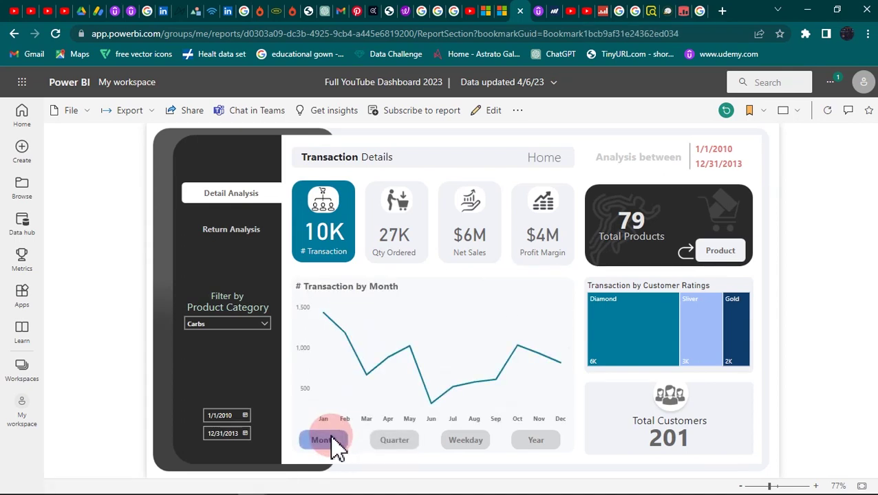
click(412, 363)
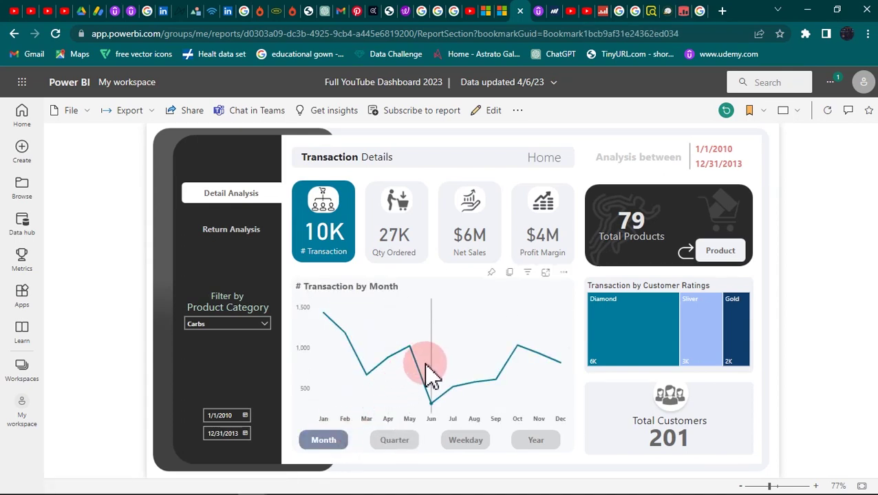
click(402, 234)
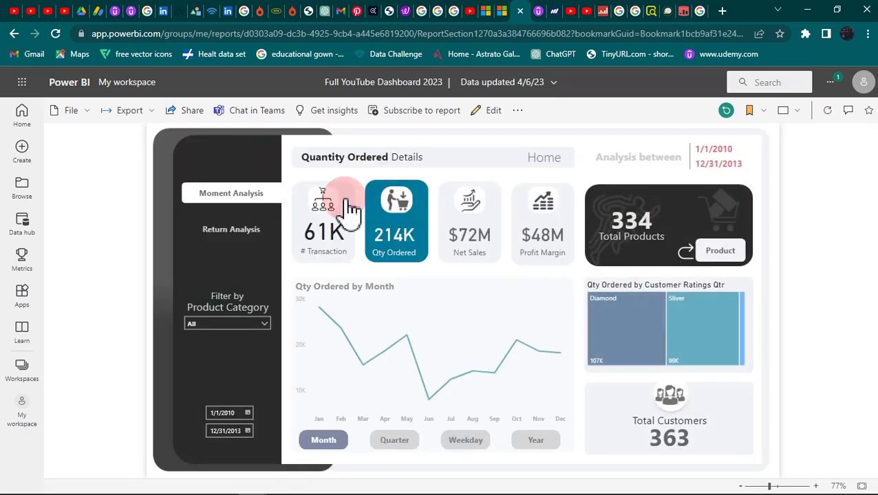
click(395, 444)
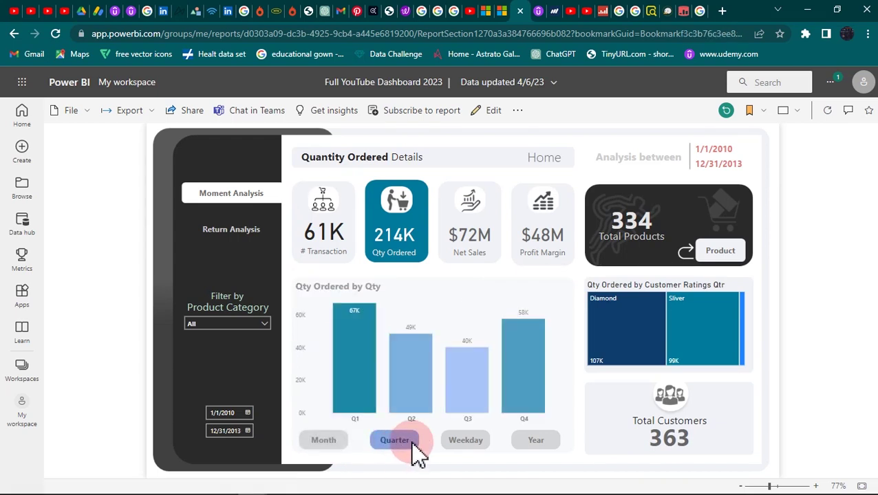
click(487, 227)
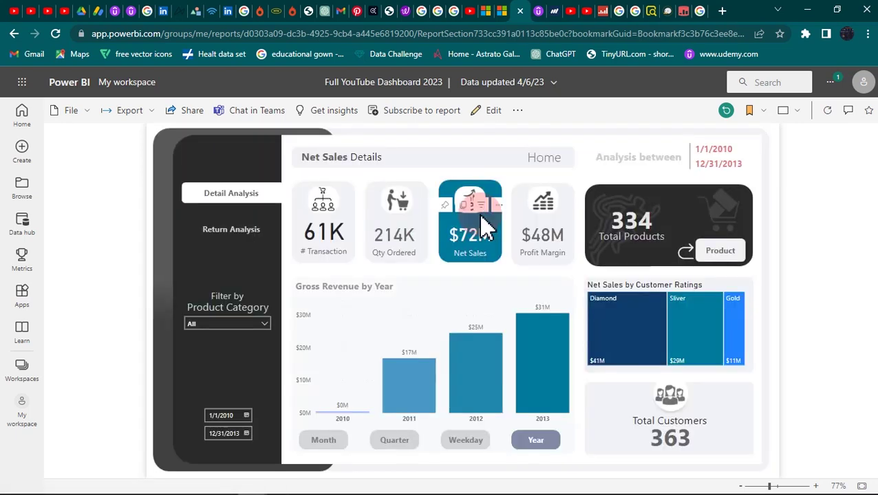
click(454, 442)
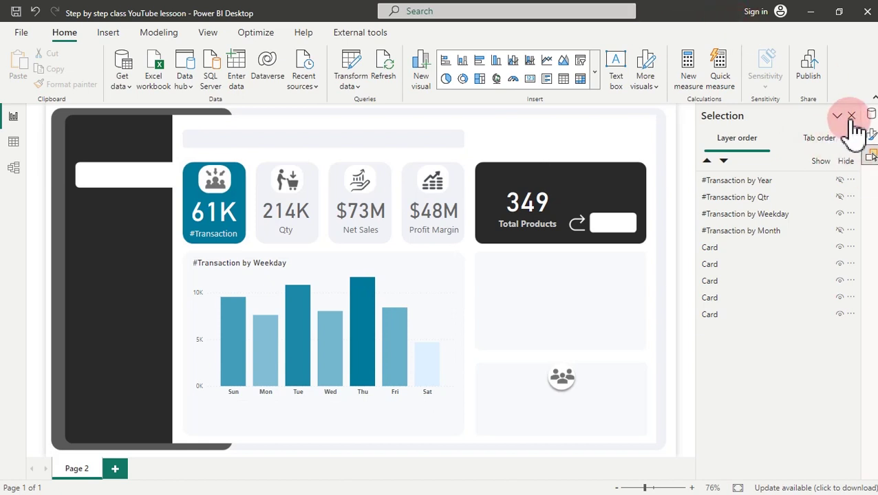
Back in Power BI Desktop, insert a blank button about 249 wide by 102 high in the empty panel beside the Weekday chart
click(870, 135)
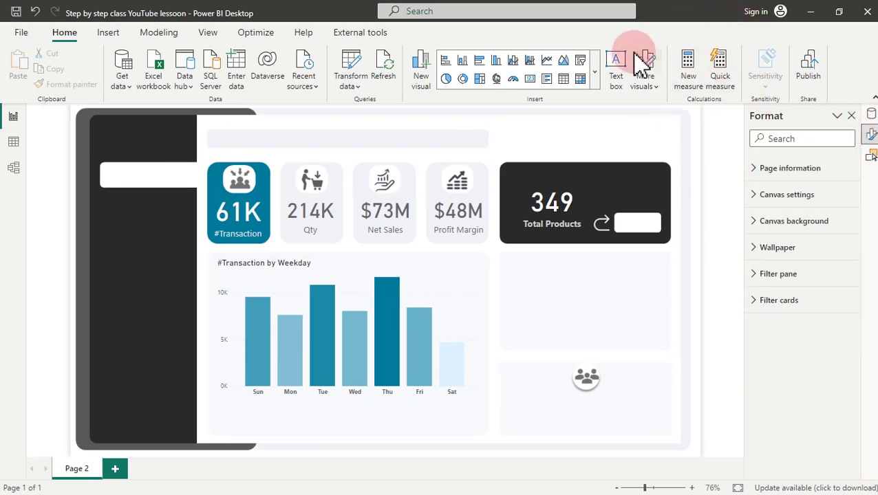
click(110, 33)
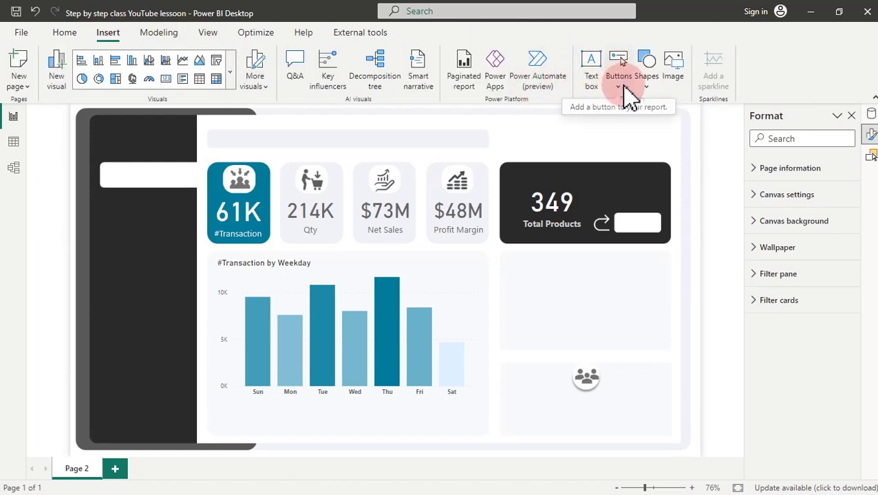
click(624, 91)
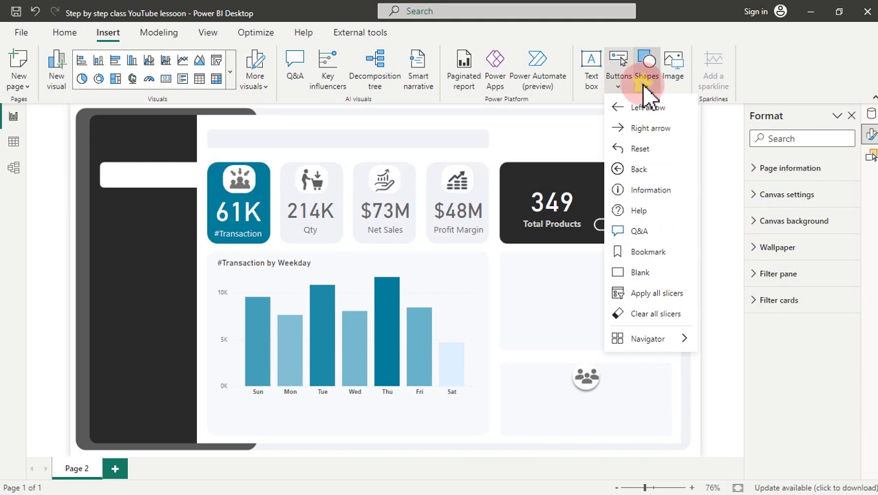
click(645, 81)
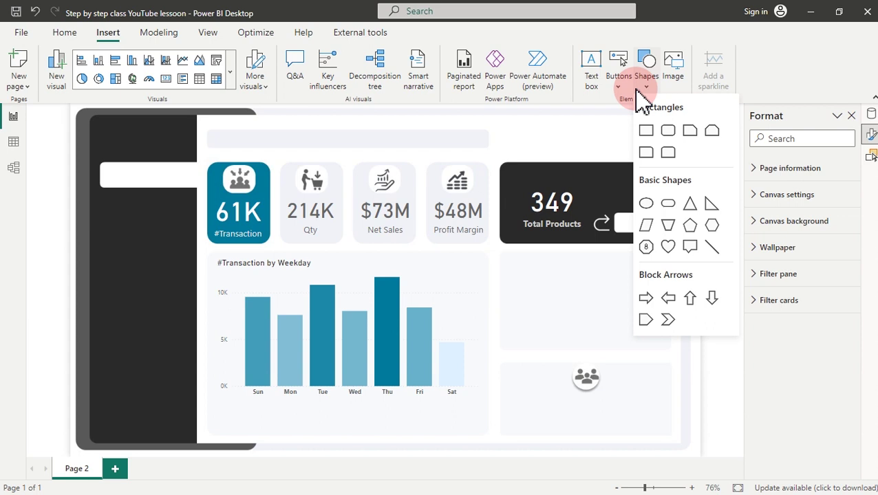
click(615, 83)
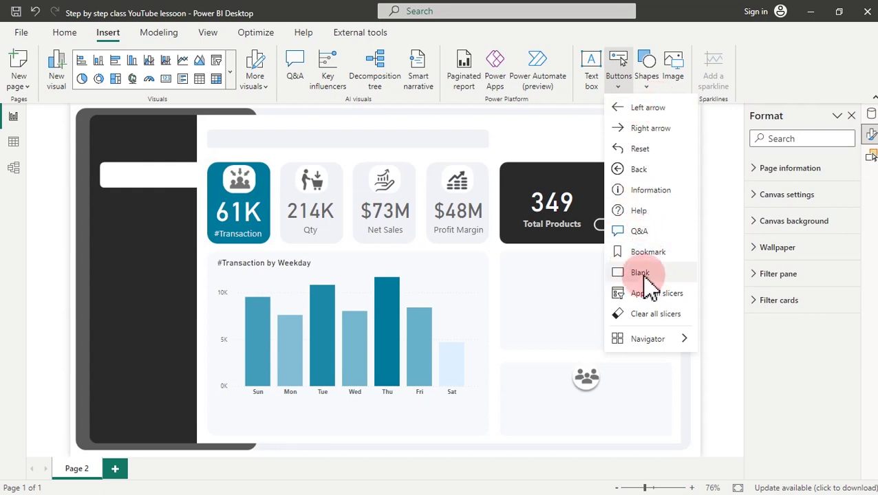
click(644, 281)
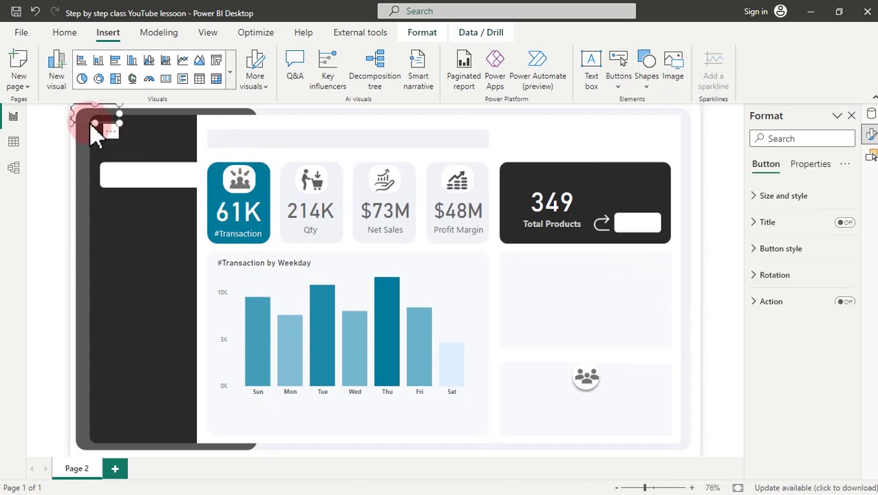
drag(113, 137, 623, 336)
click(644, 398)
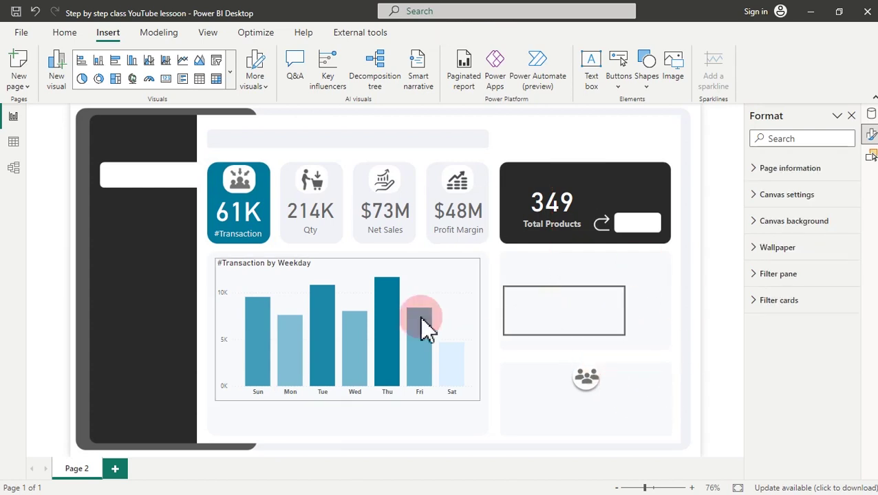
Set the blank button's rectangle shape to 12 px rounded corners
click(582, 317)
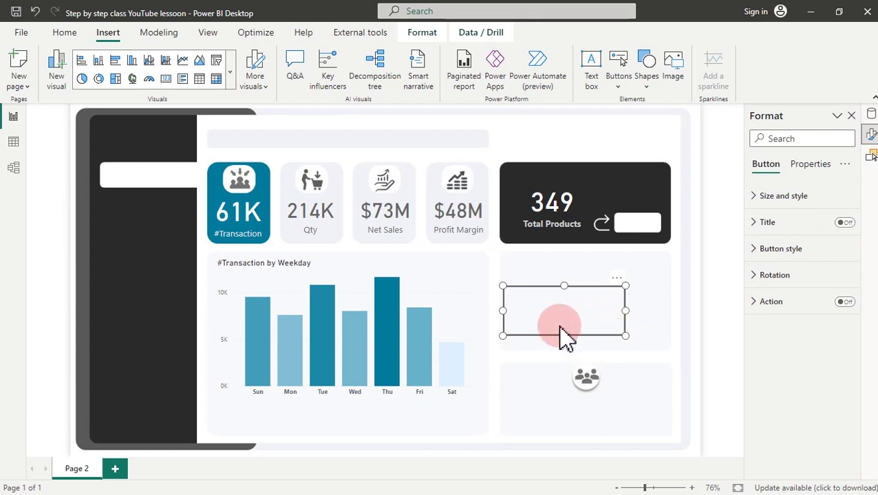
click(791, 250)
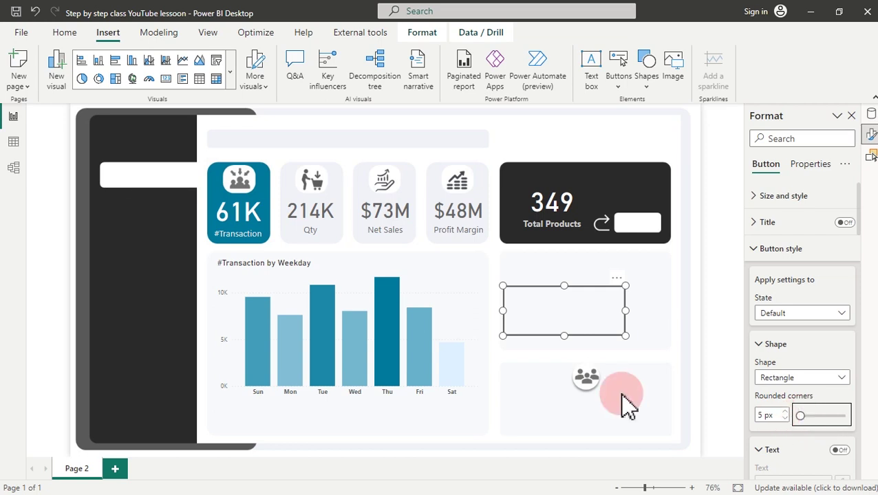
click(640, 377)
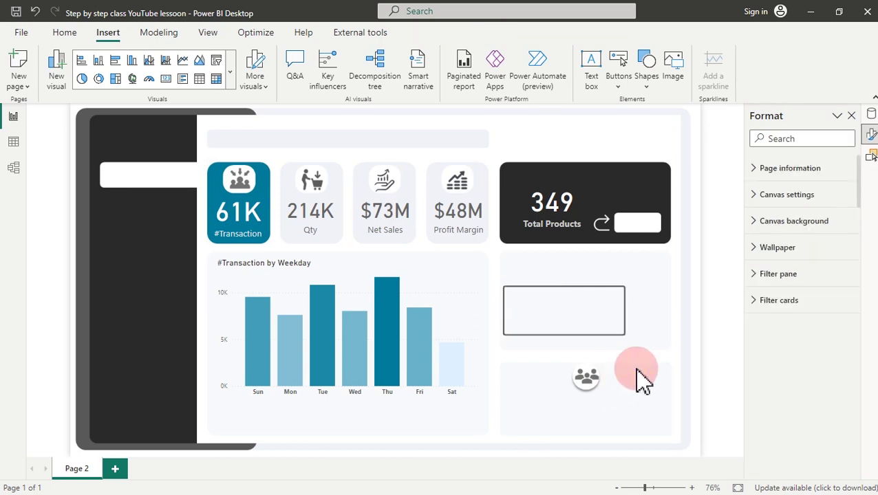
click(581, 333)
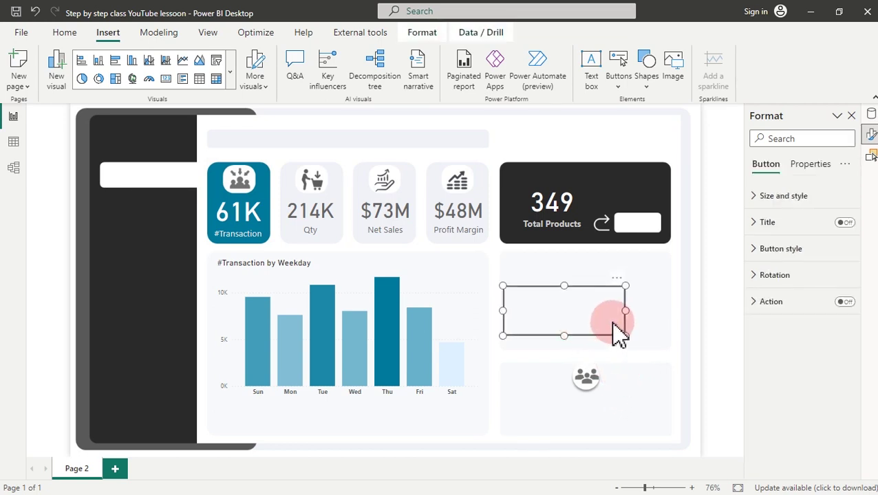
click(762, 253)
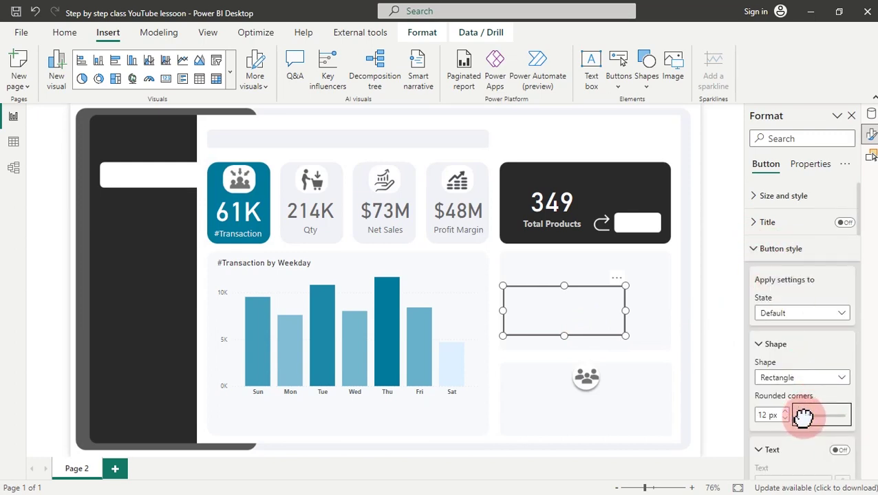
click(665, 314)
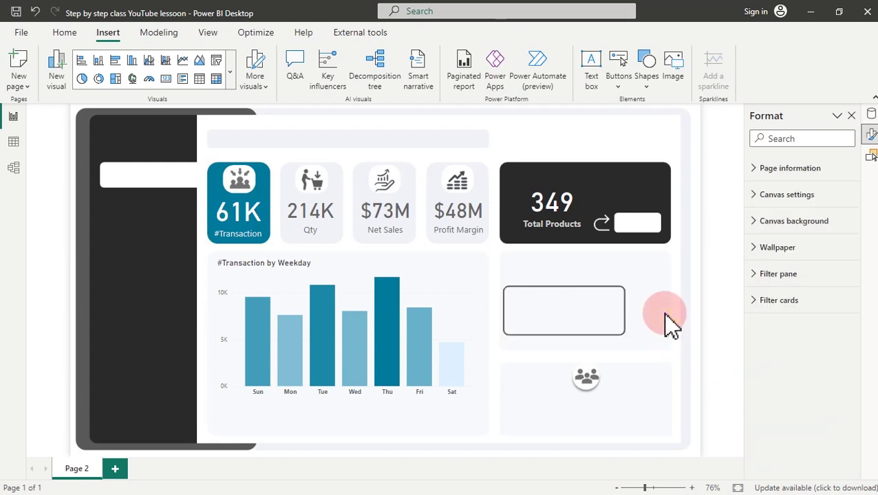
Turn on the blank button's fill and colour it with the lightest grey theme shade
click(579, 313)
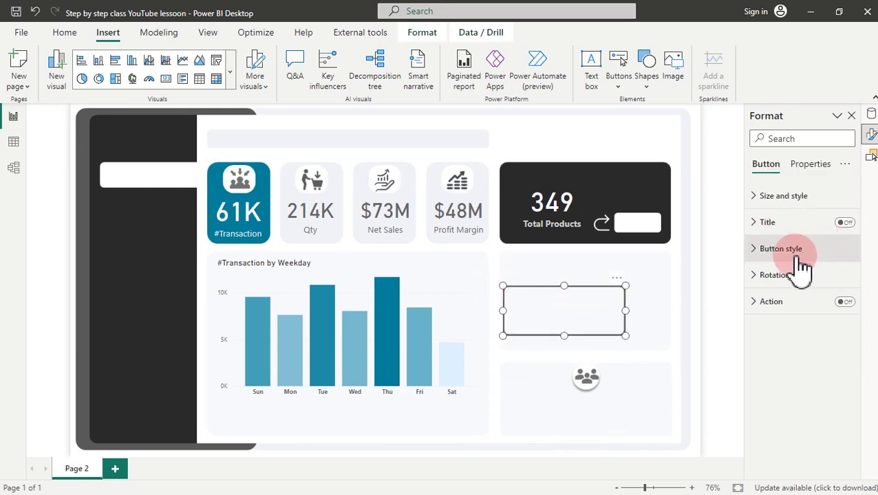
click(782, 199)
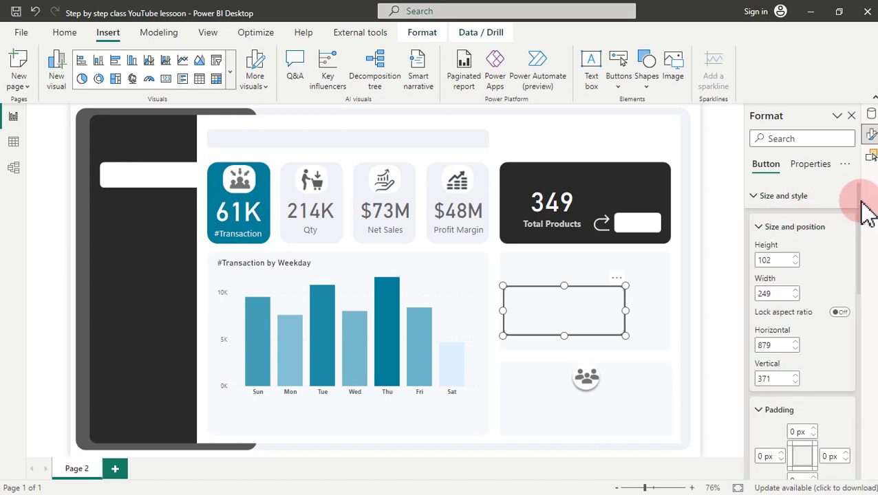
mouse_move(860, 233)
mouse_down()
mouse_move(864, 321)
mouse_move(861, 215)
mouse_up()
click(809, 199)
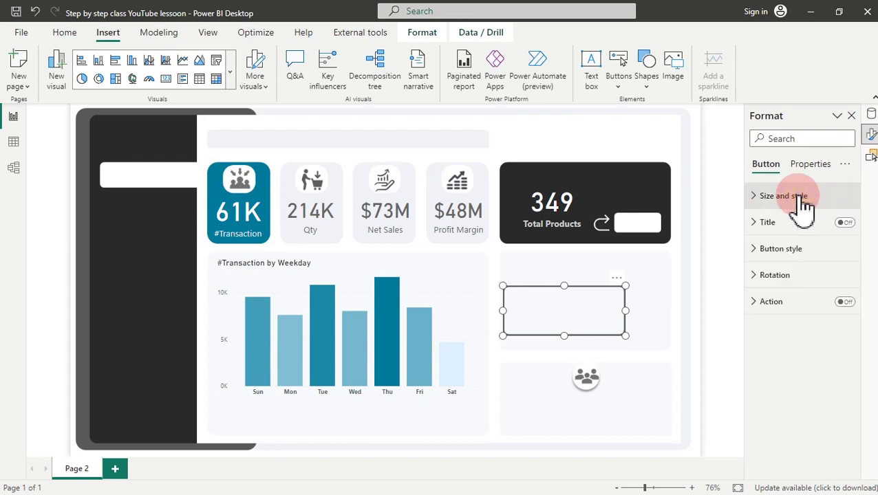
click(784, 251)
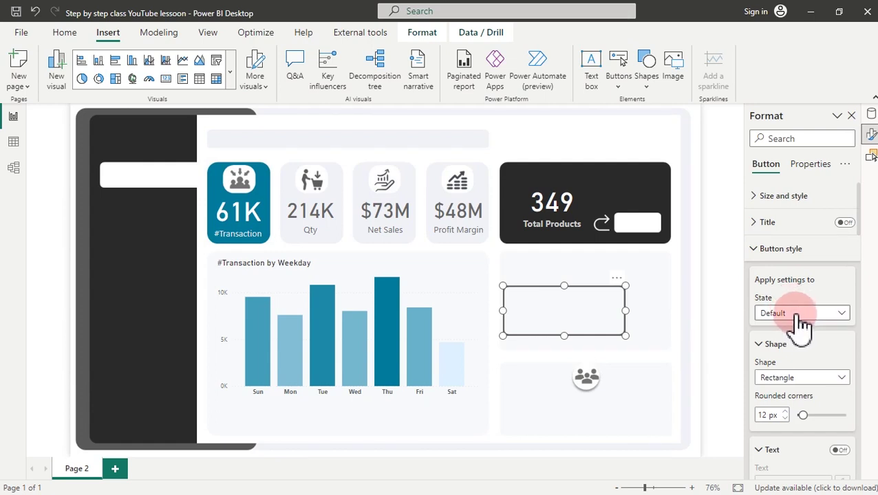
drag(862, 235, 854, 259)
drag(853, 257, 847, 393)
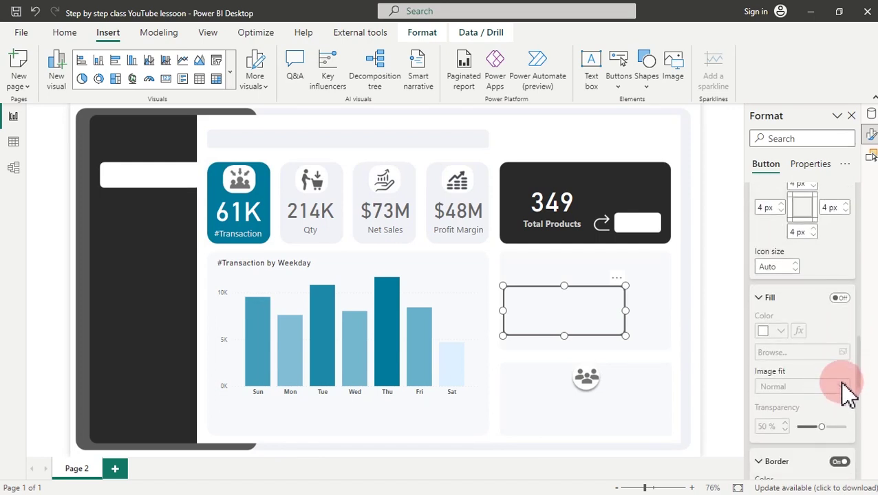
click(840, 299)
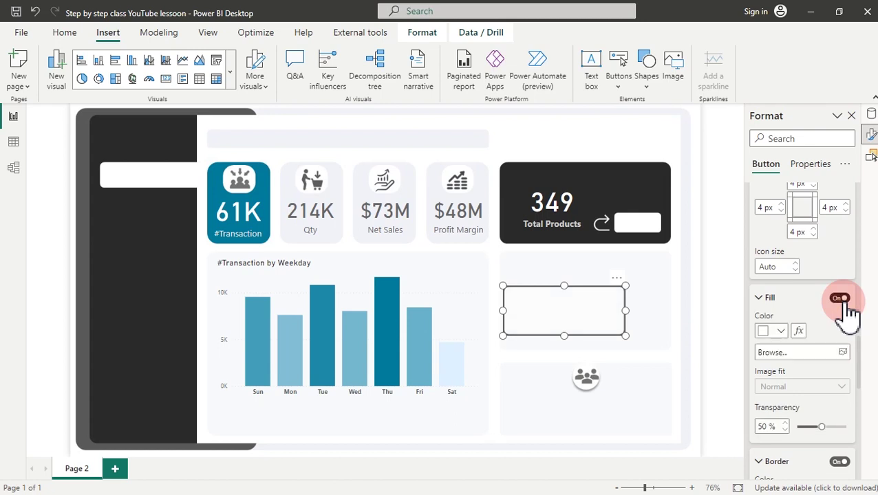
click(789, 332)
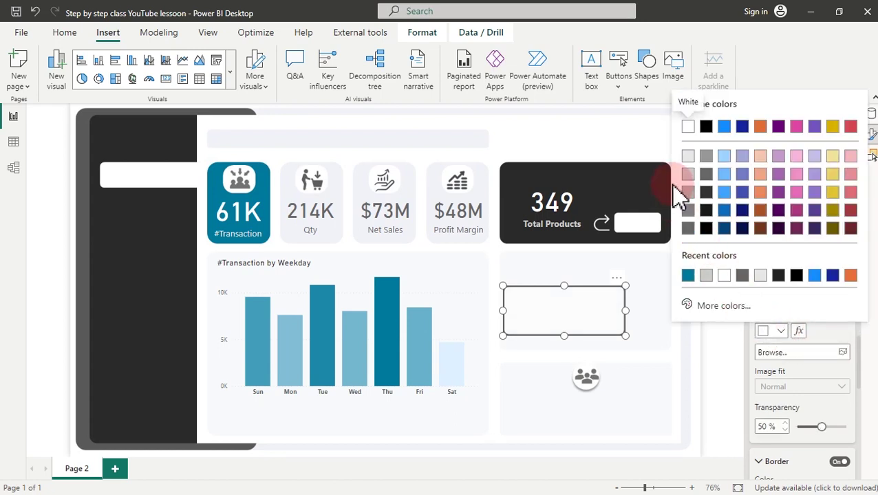
click(687, 157)
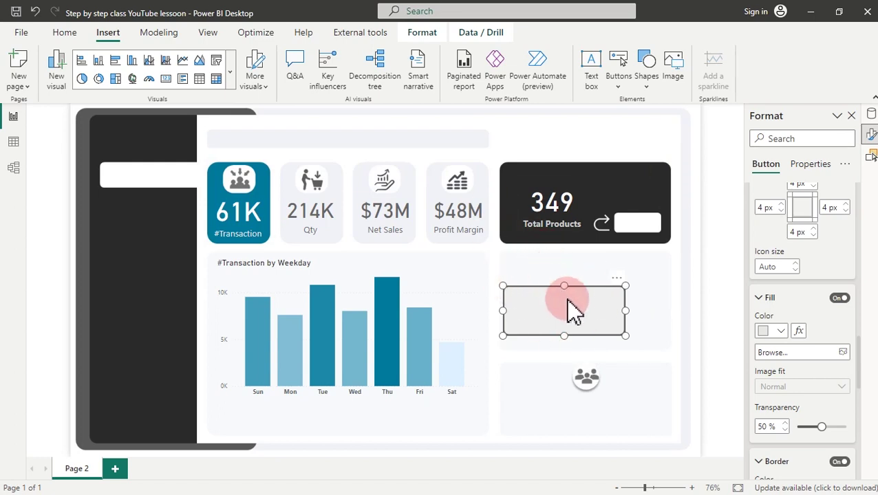
Shift the button slightly inward in its panel and set its fill to a medium grey theme shade
mouse_move(595, 320)
mouse_down()
mouse_move(554, 368)
mouse_move(413, 447)
mouse_move(371, 427)
mouse_move(627, 313)
mouse_move(603, 314)
mouse_up()
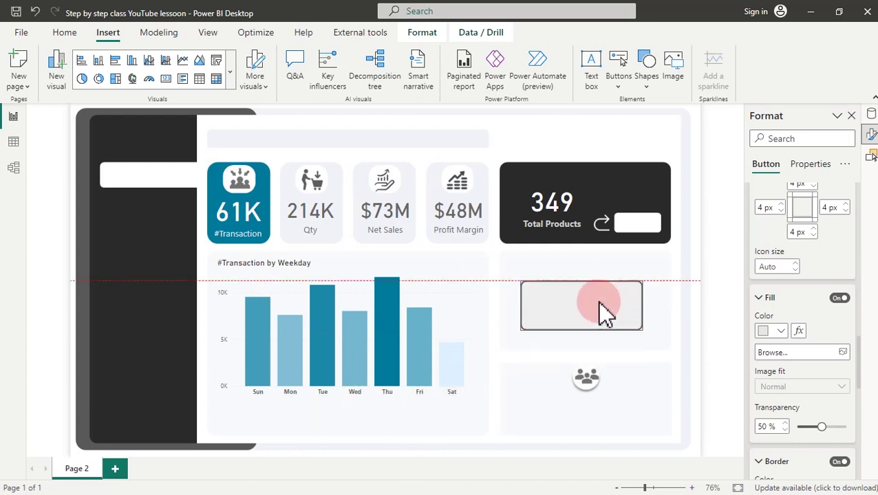
click(781, 333)
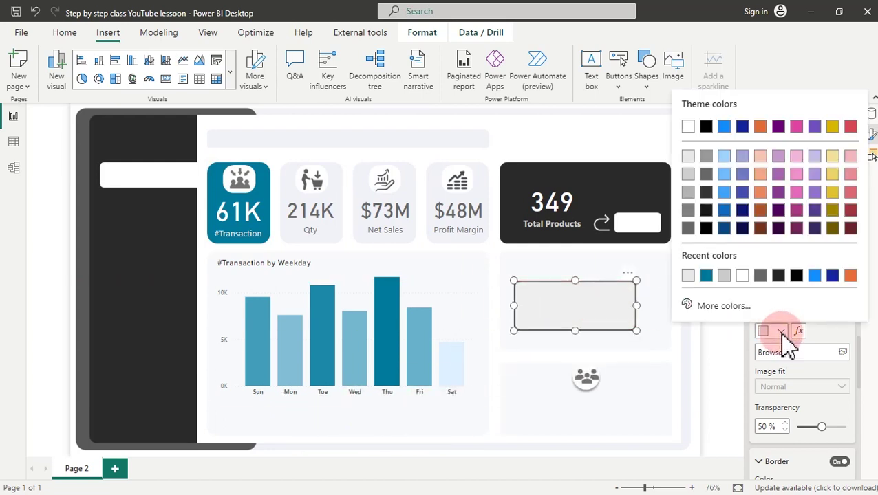
click(689, 193)
click(660, 342)
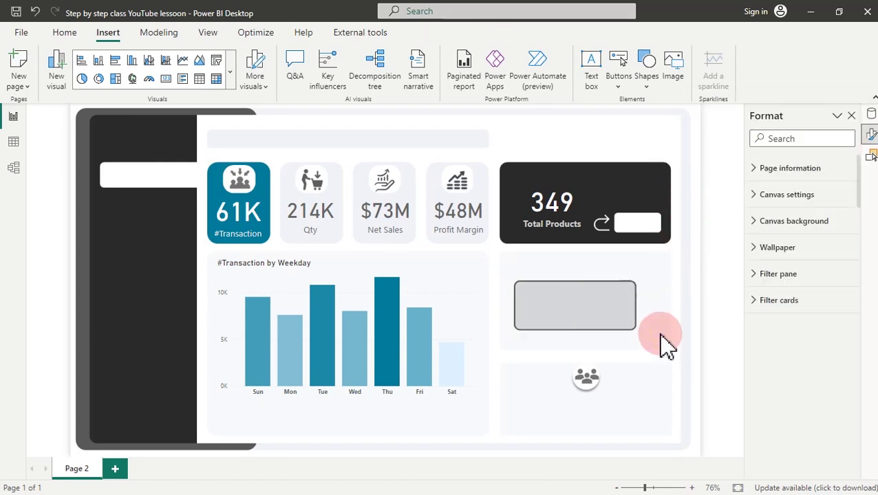
Turn off the border of the grey button
click(598, 315)
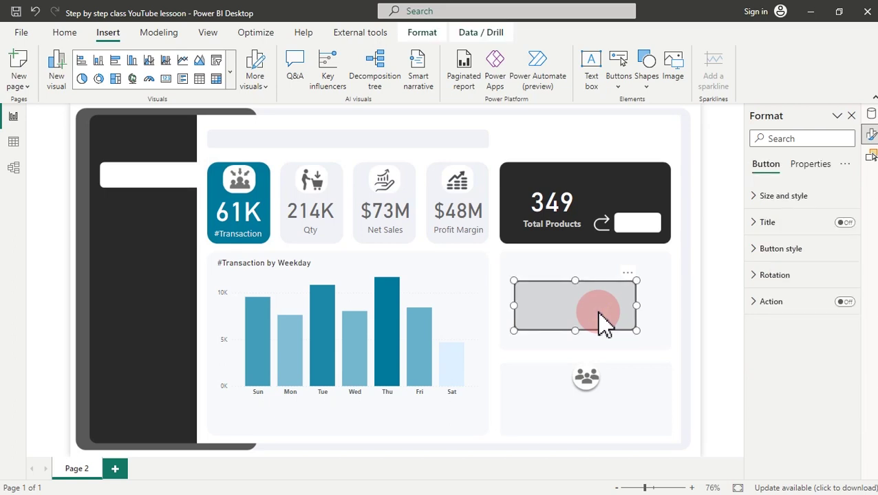
click(764, 249)
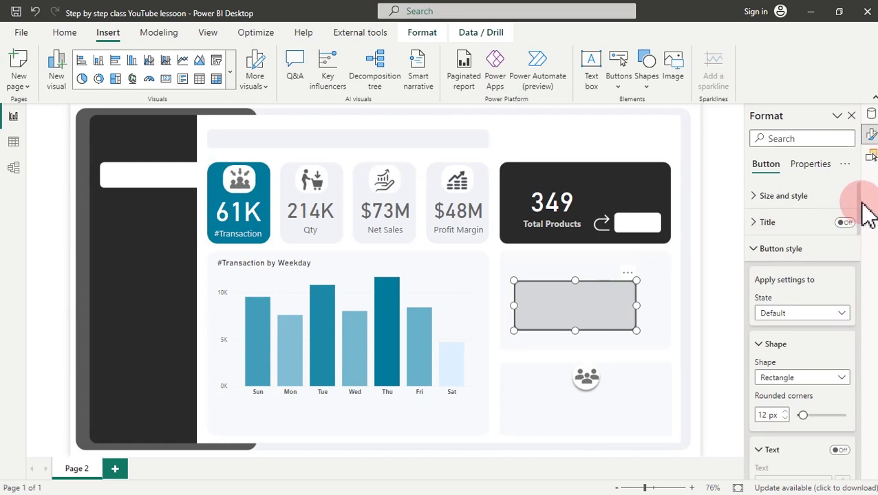
drag(865, 210, 850, 377)
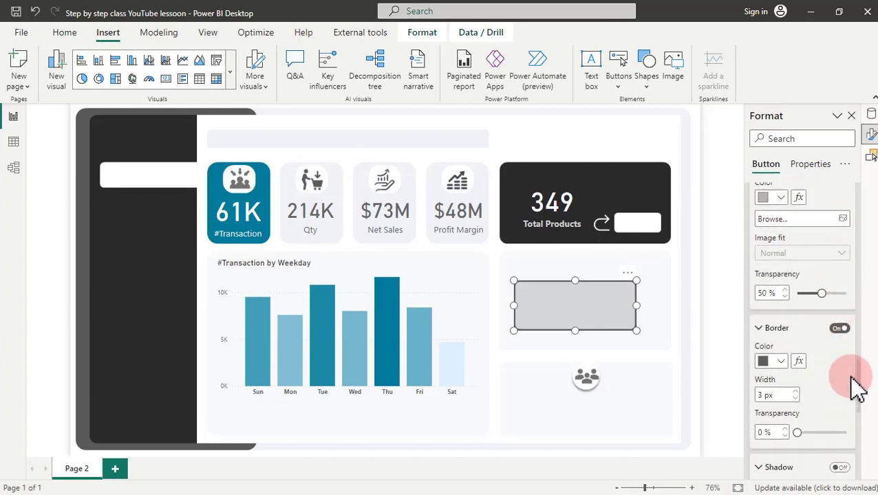
click(841, 332)
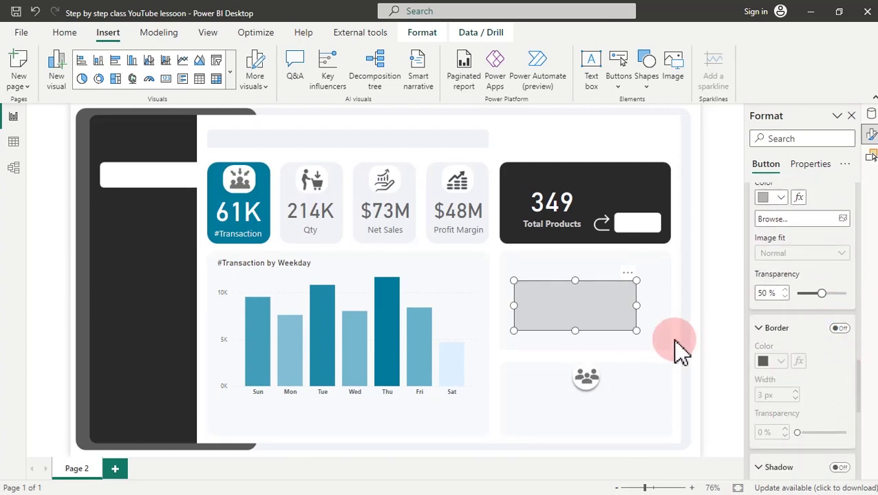
click(677, 304)
Shrink the grey button to a small label-sized bar and place it in the upper part of the panel beside the Weekday chart
click(633, 298)
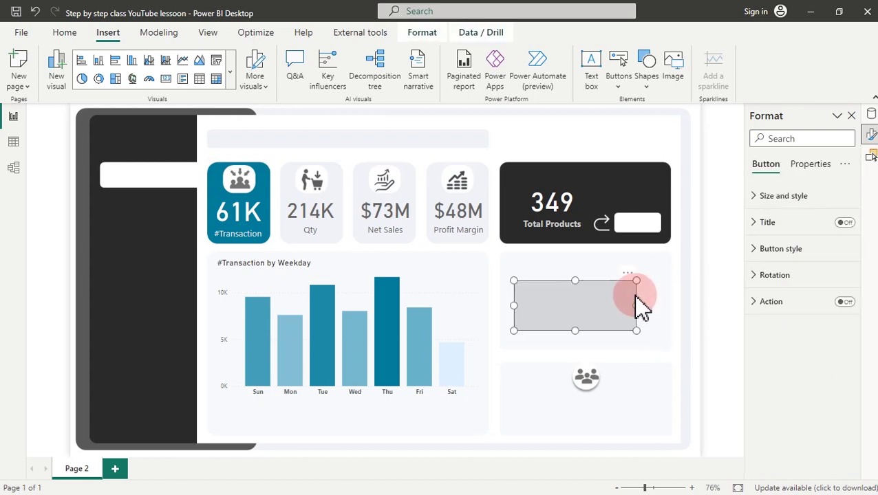
drag(633, 282, 584, 319)
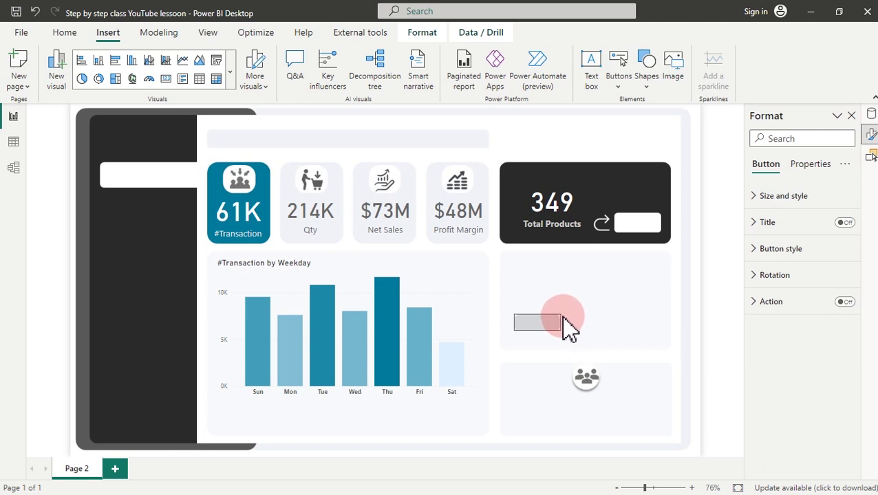
click(612, 345)
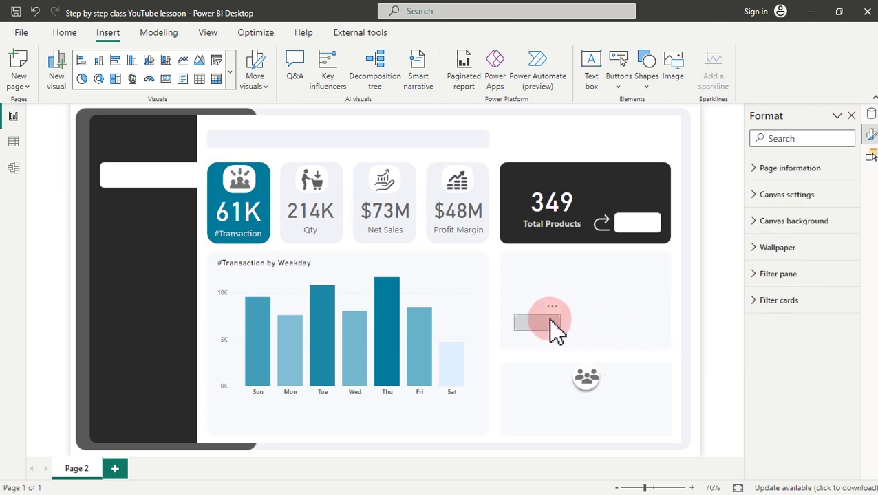
drag(551, 319, 573, 278)
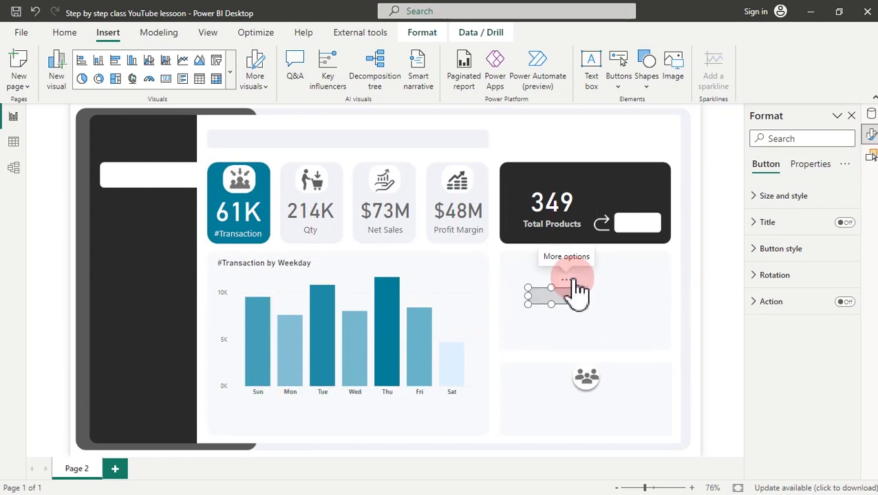
Label the small grey button Month in Segoe UI Bold size 11, with text size 13 for its On hover state
click(767, 252)
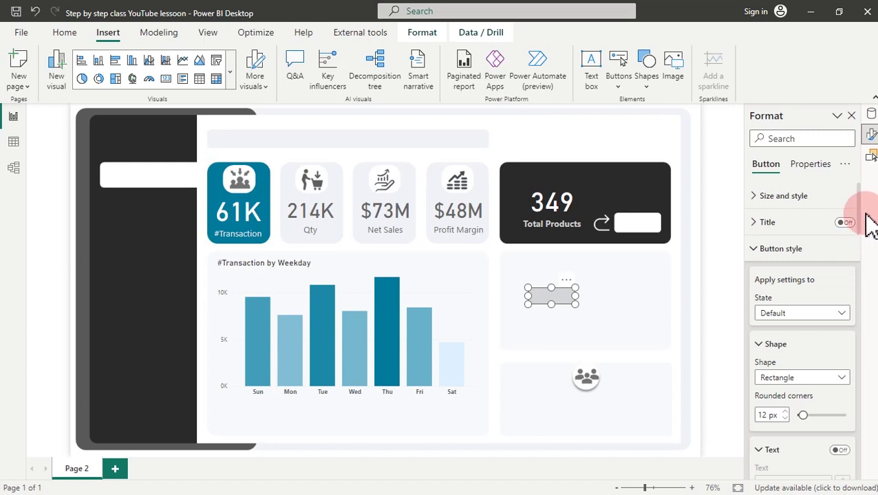
drag(858, 205, 855, 223)
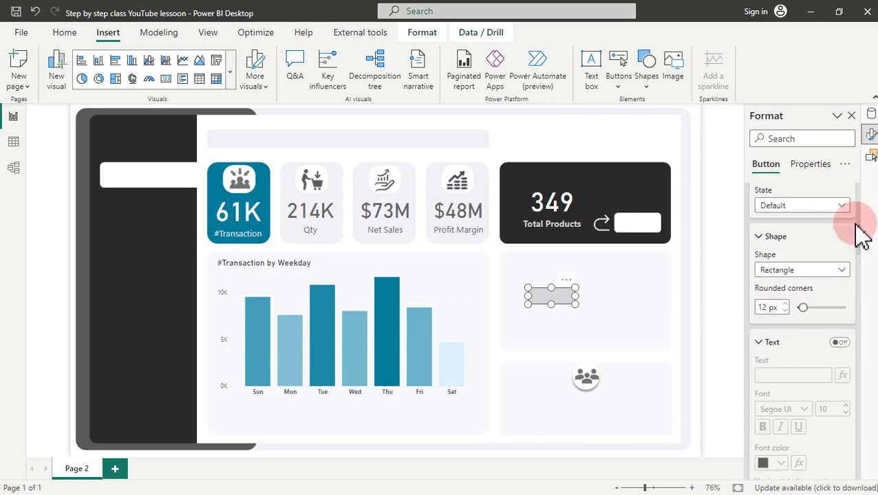
click(839, 343)
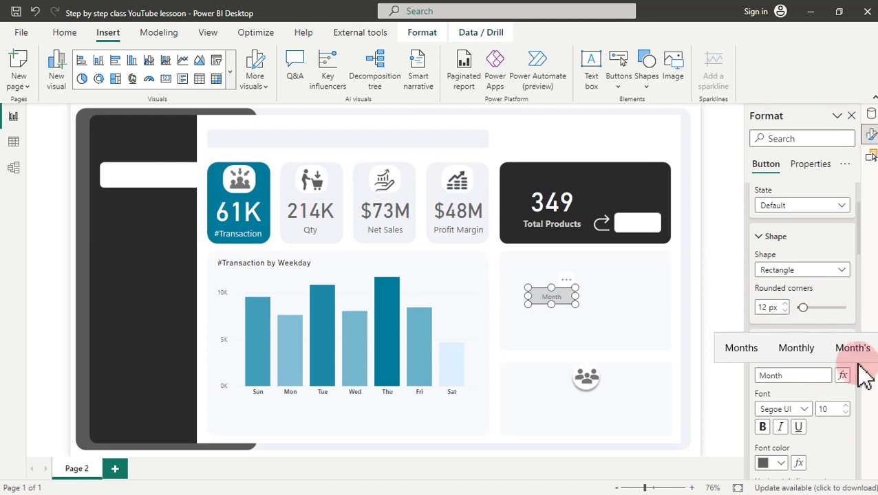
click(807, 413)
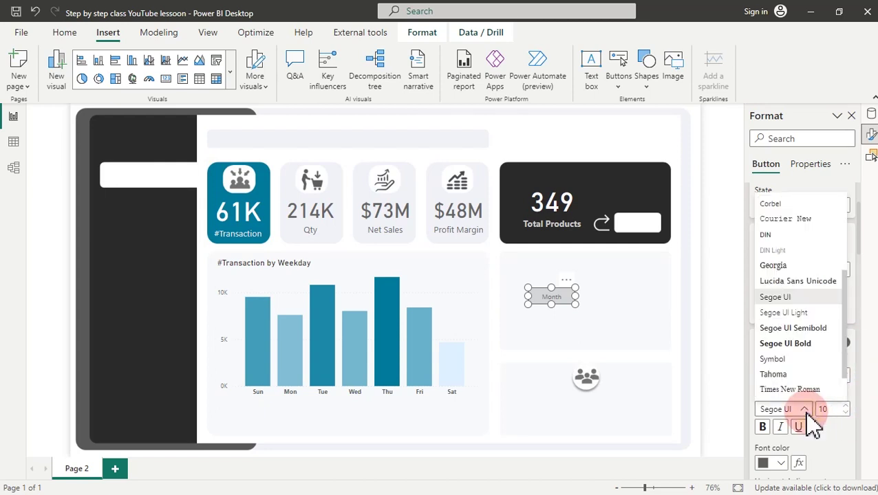
click(805, 343)
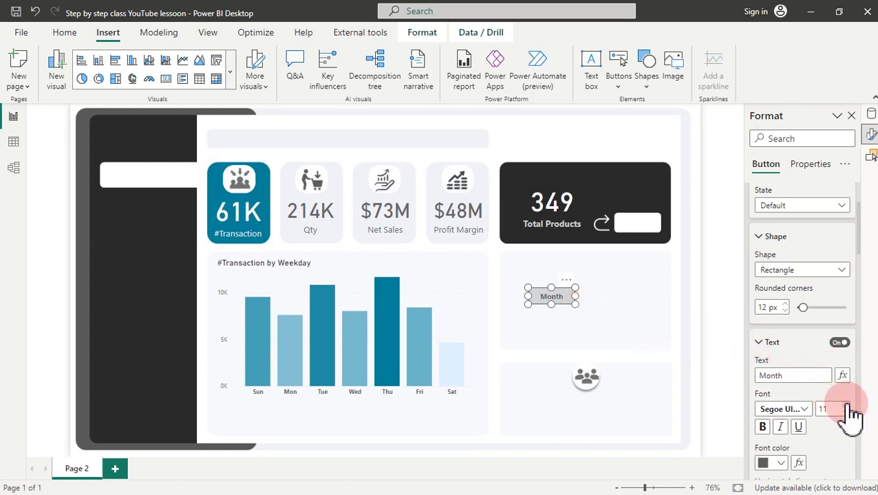
click(834, 206)
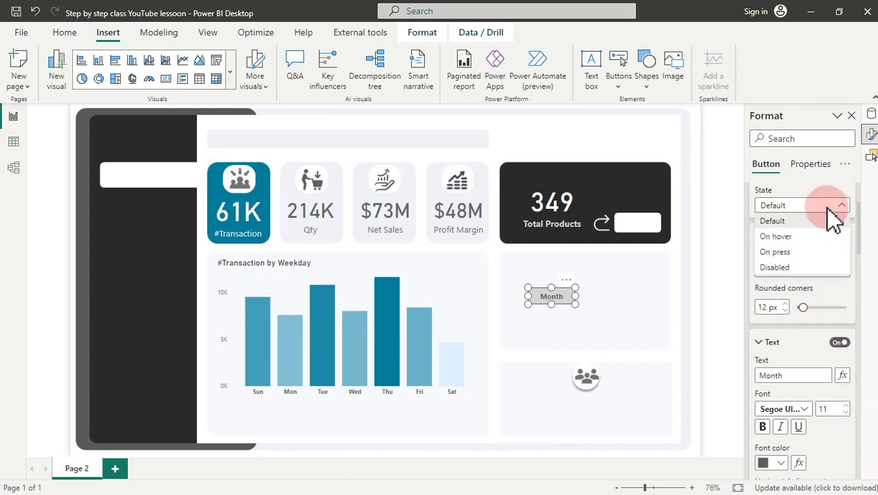
click(776, 237)
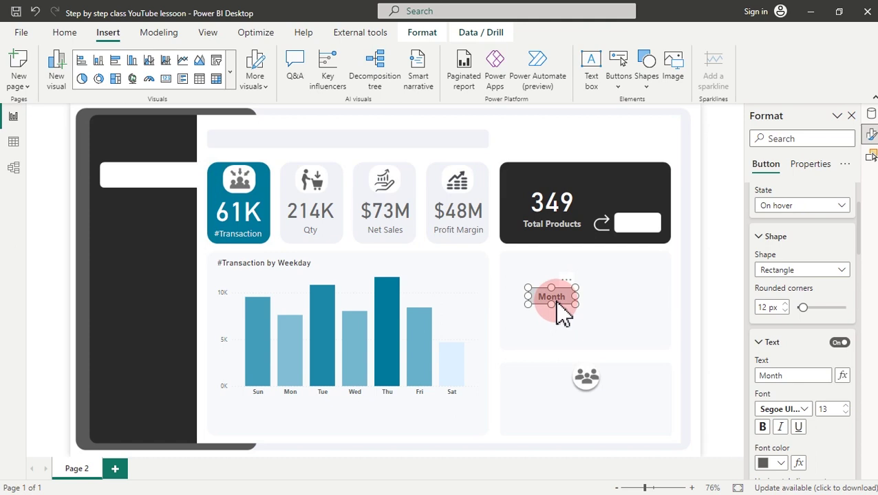
Duplicate the Month button and place the copy below the original, near the panel's lower edge
click(60, 34)
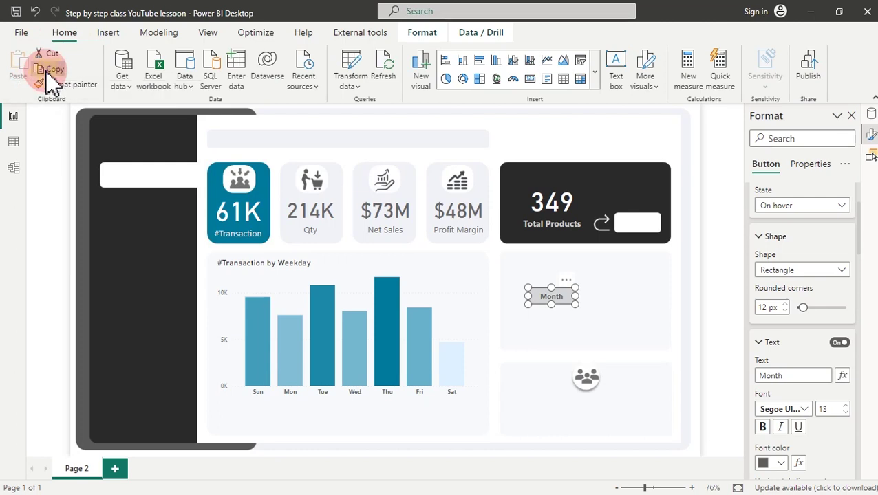
click(559, 297)
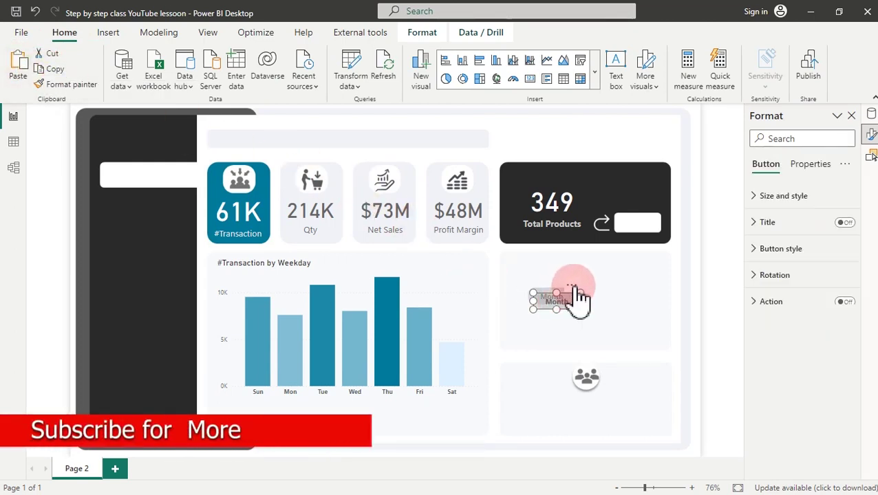
drag(575, 297, 566, 338)
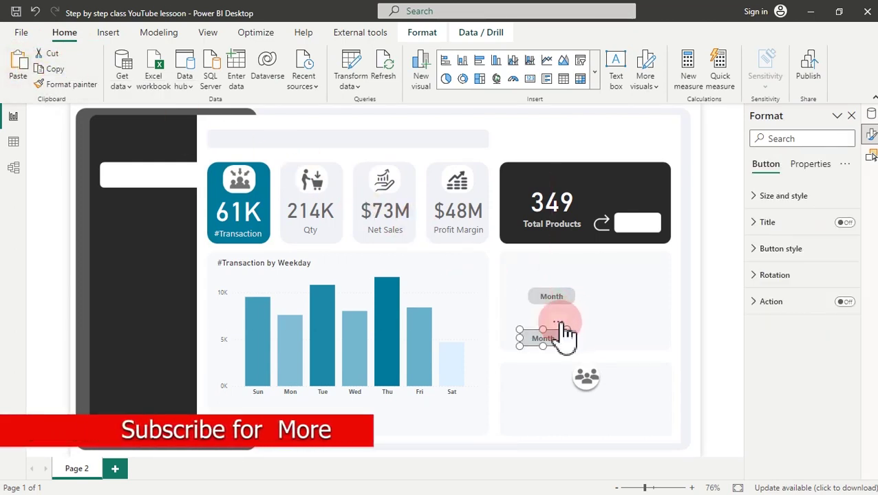
Set the Default state fill of the copied Month button to the recently used teal
click(786, 252)
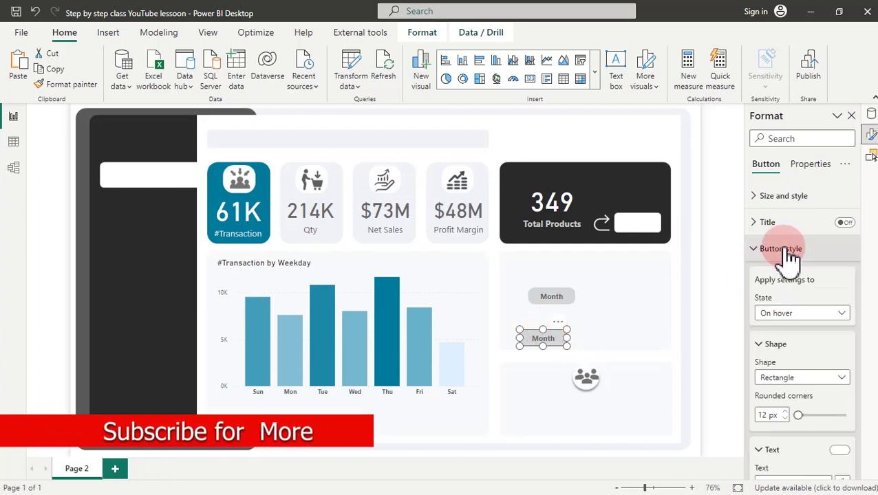
mouse_move(864, 198)
mouse_down()
mouse_move(864, 374)
mouse_move(868, 192)
mouse_up()
click(844, 317)
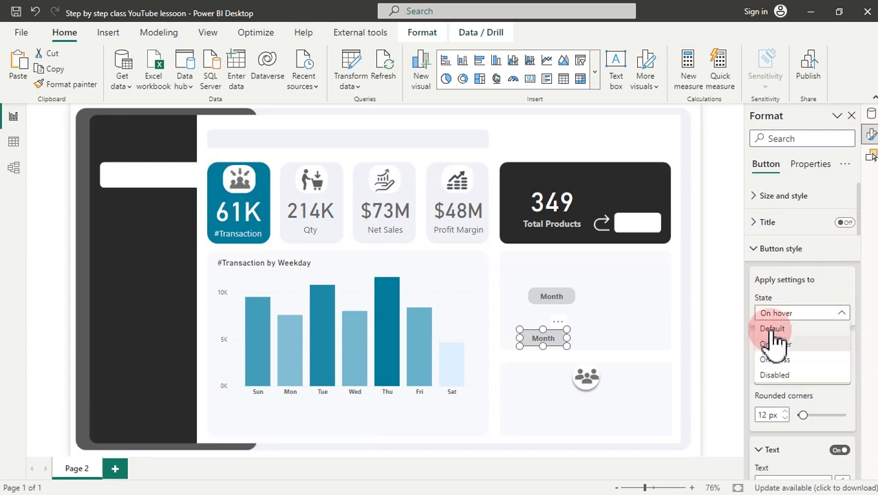
click(771, 329)
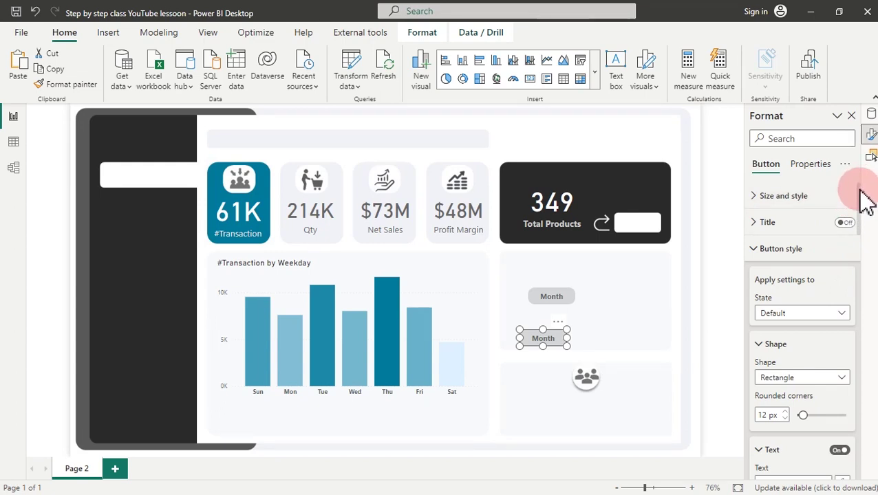
drag(865, 200, 842, 354)
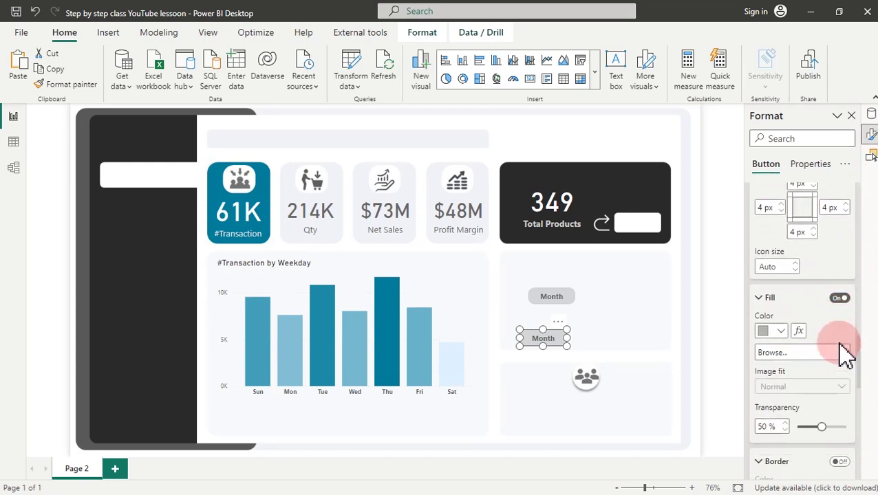
click(779, 333)
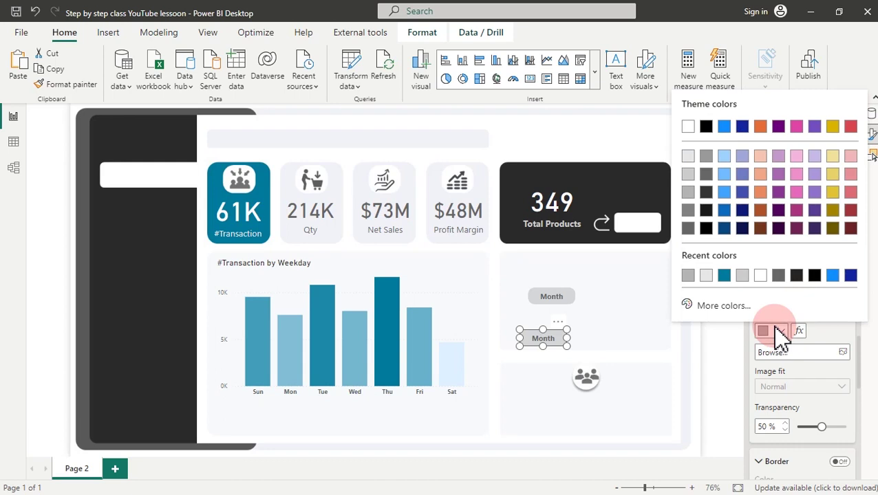
click(724, 276)
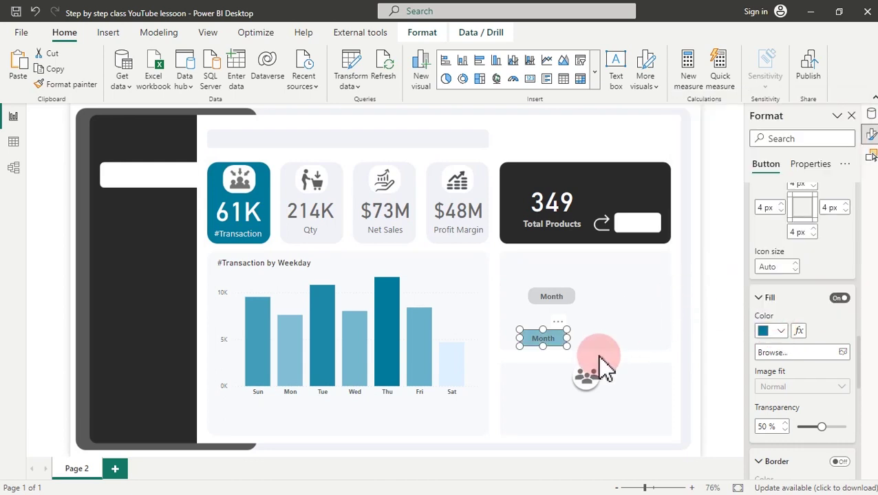
Duplicate the grey and teal Month buttons together and place the copies beside the originals in the upper panel
click(547, 369)
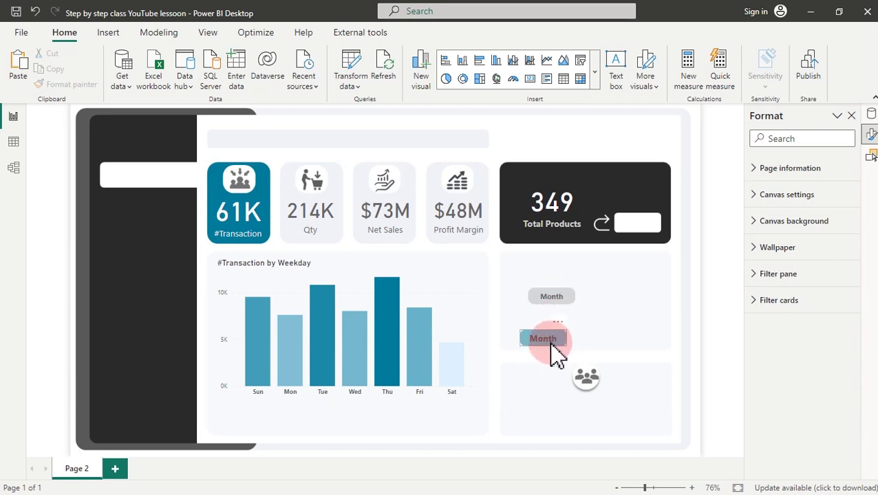
click(564, 300)
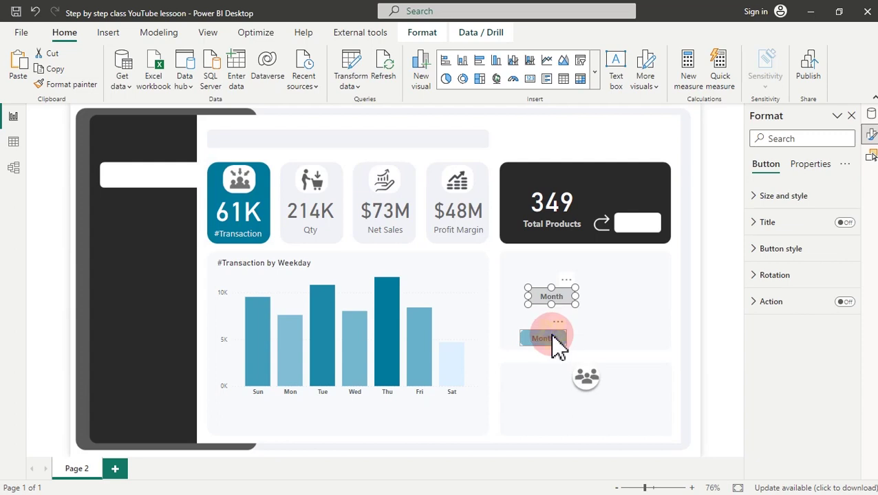
ctrl+click(553, 335)
click(55, 72)
click(17, 63)
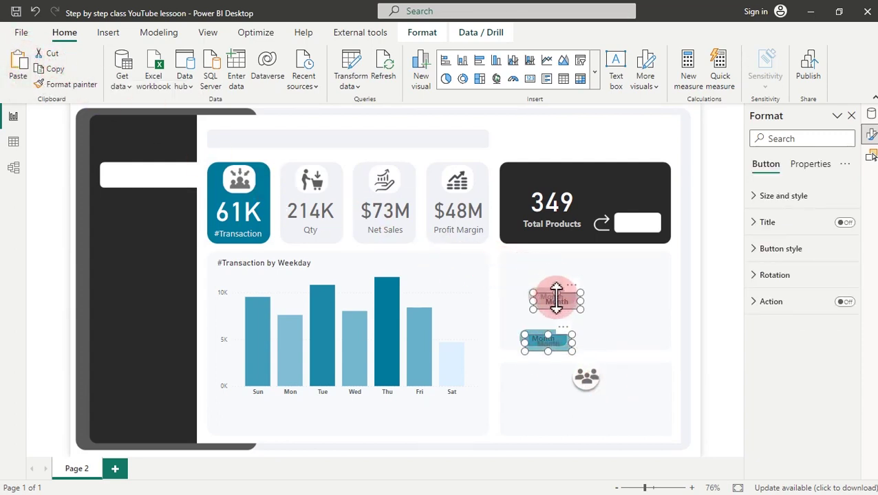
drag(580, 303, 647, 289)
click(637, 384)
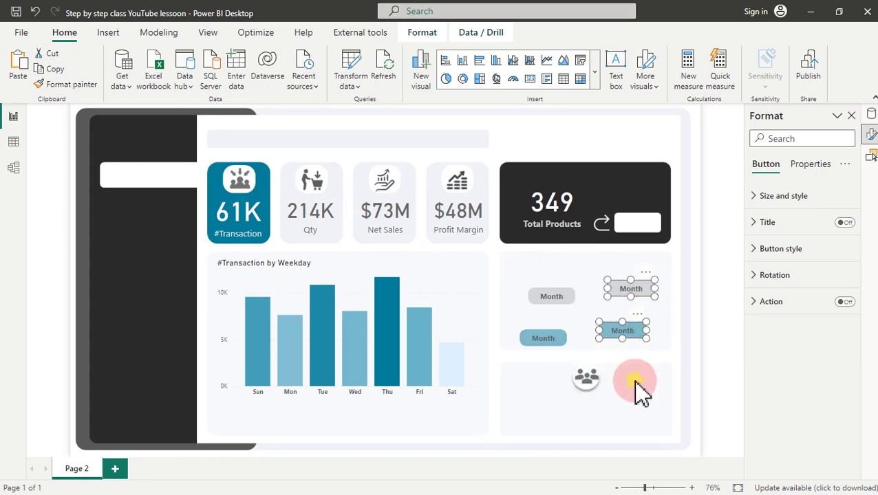
Change the Default state text of the copied grey Month button to Quarter
click(631, 290)
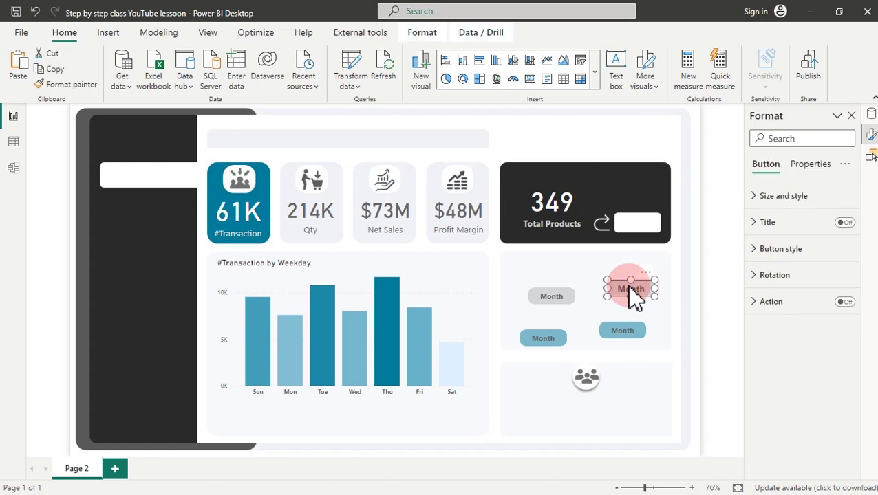
click(795, 252)
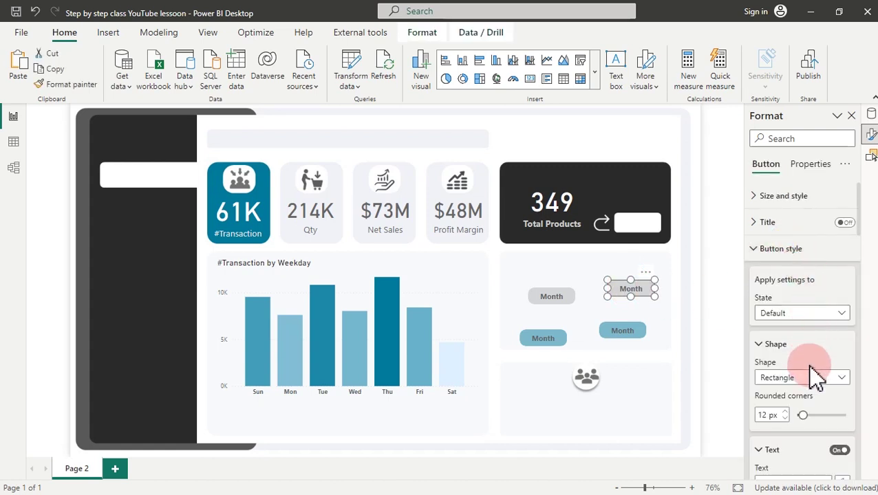
drag(859, 225, 848, 268)
drag(799, 329, 748, 341)
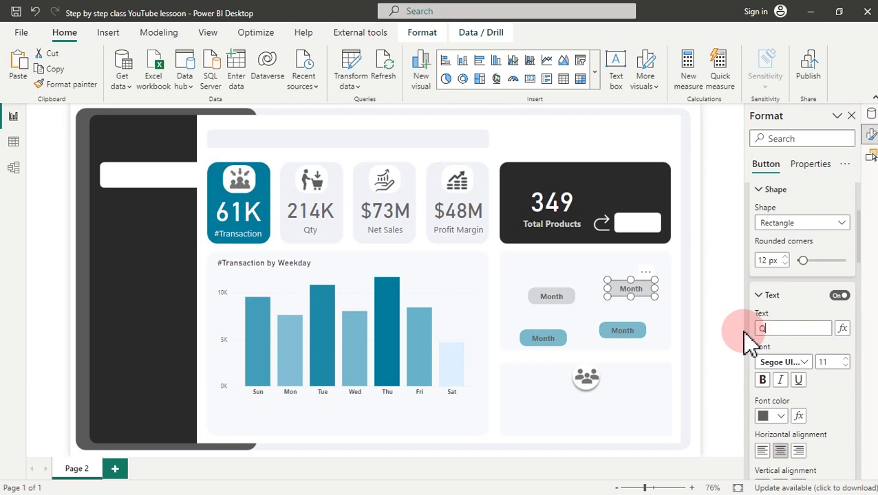
text(Quarter)
Change the text of the copied teal Month button to Quarter
click(636, 332)
drag(790, 328, 750, 351)
text(Q)
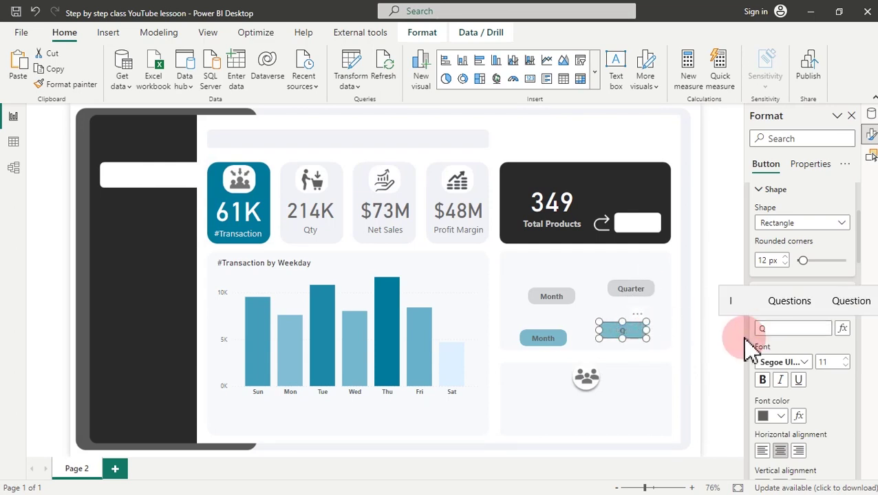
text(uate)
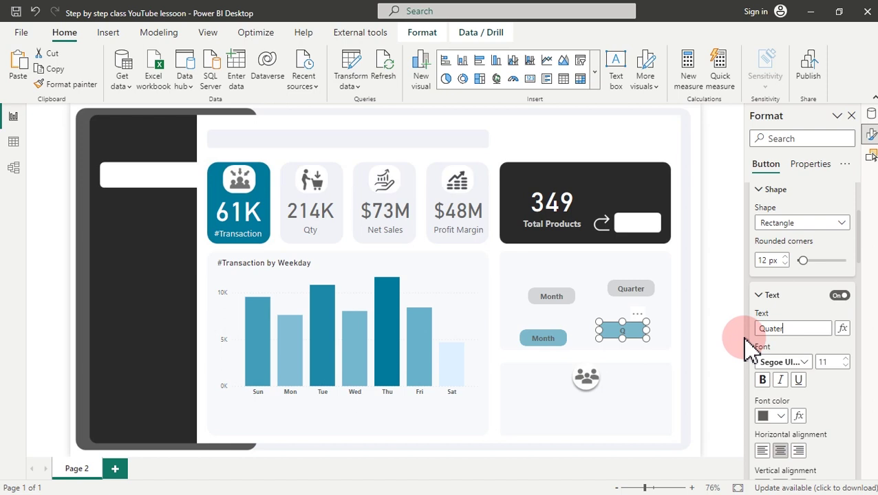
text(r)
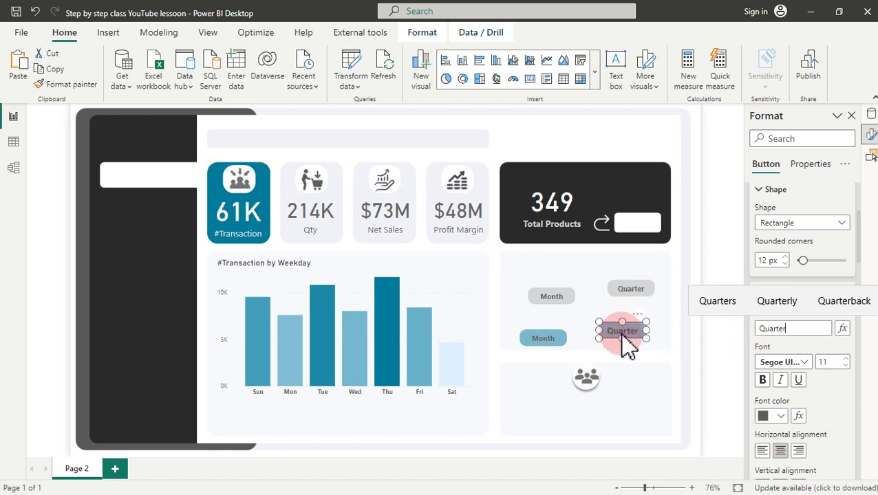
click(643, 398)
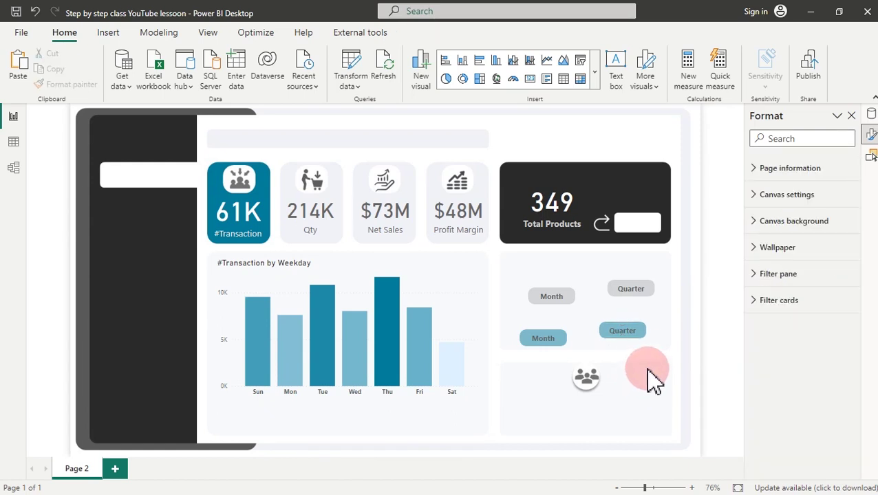
Paste another grey and teal Month button pair and place it in the lower panel, on the near side of the people icon
click(18, 65)
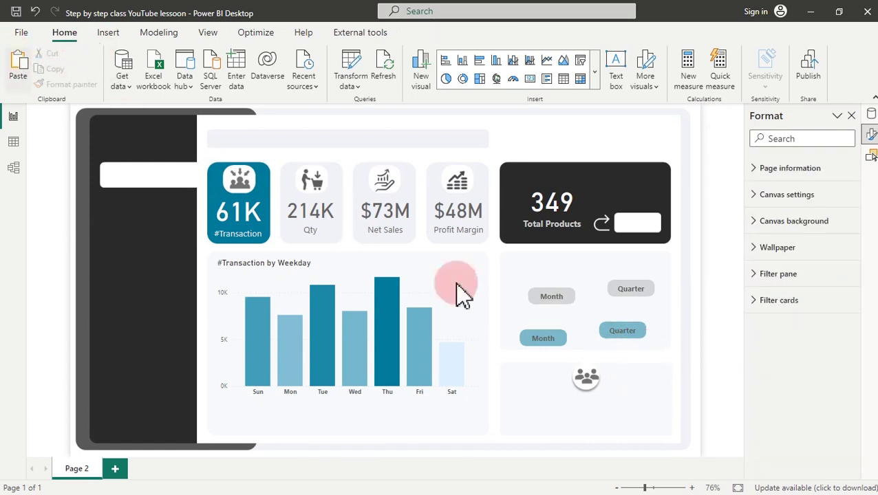
drag(575, 289, 555, 379)
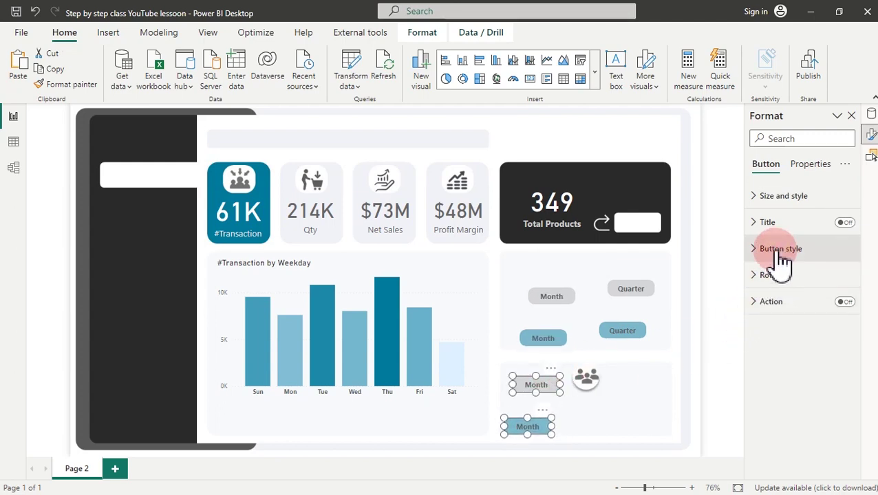
click(559, 402)
Change the Default state text of the grey Month button in the lower panel to Weekday
click(540, 386)
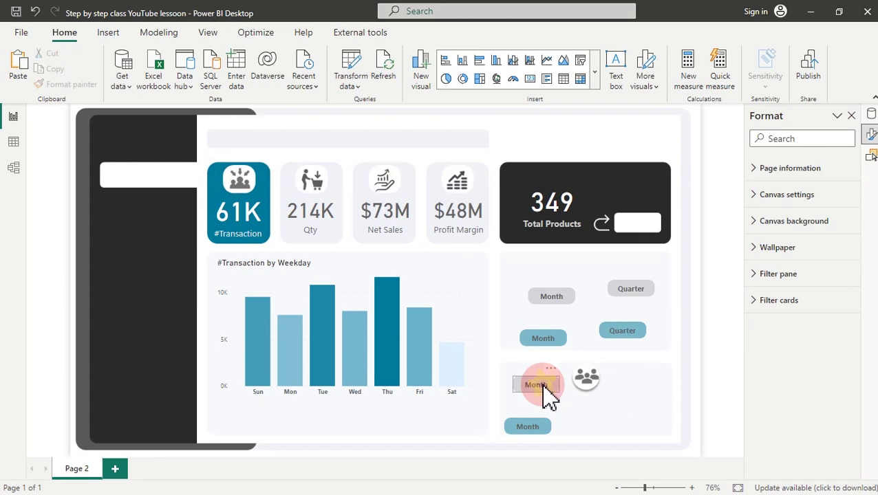
click(782, 253)
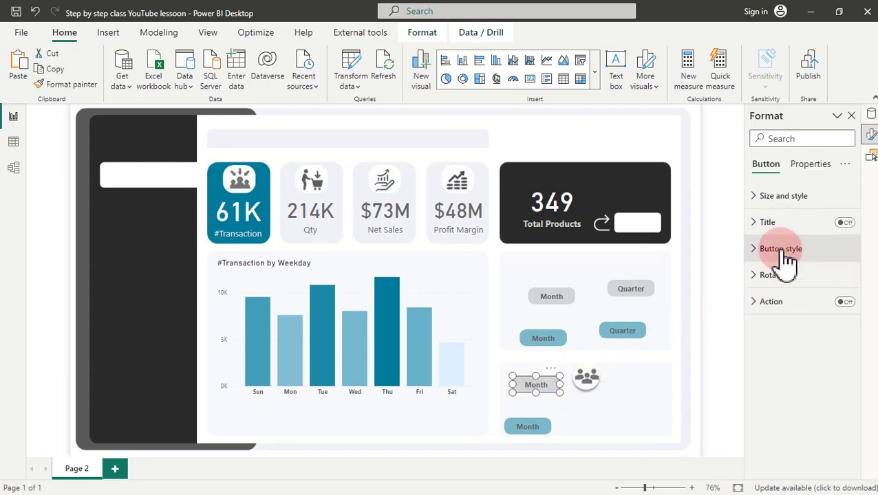
click(846, 223)
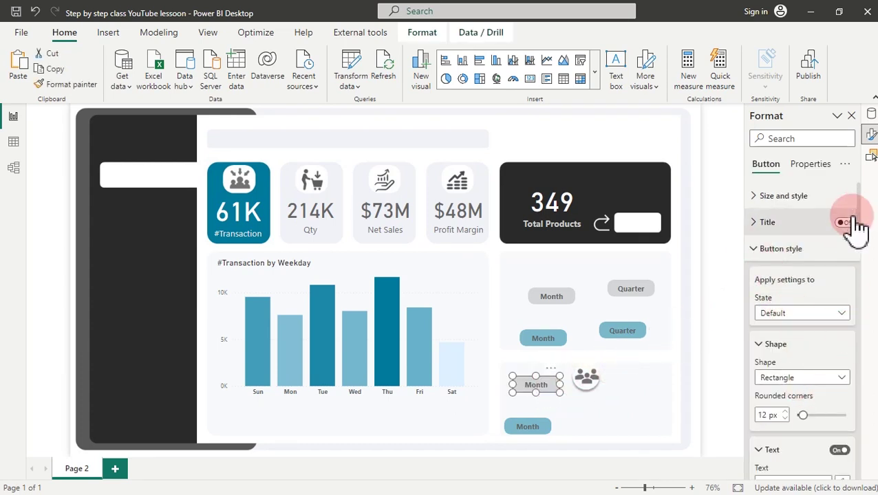
scroll(860, 232, down, 3)
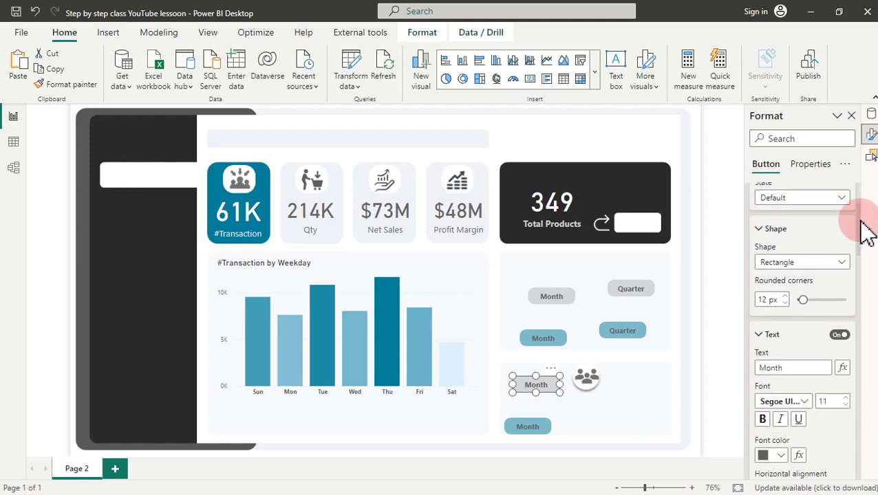
double_click(794, 368)
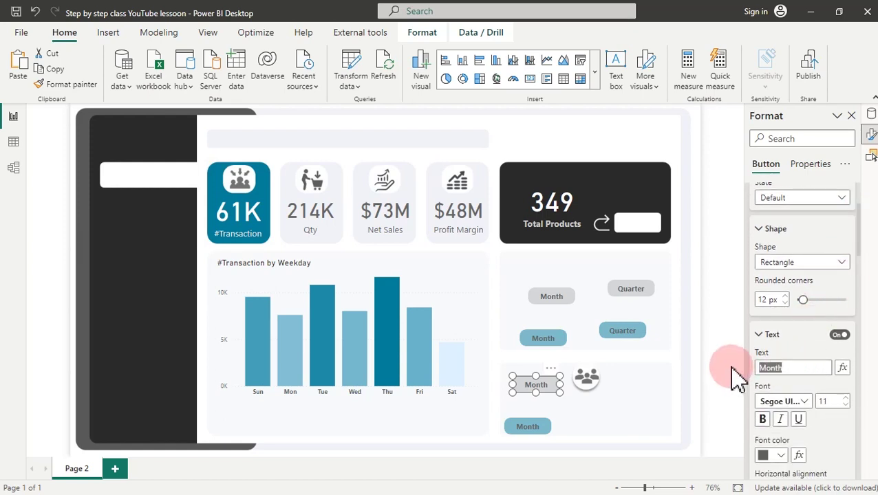
text(Weekday)
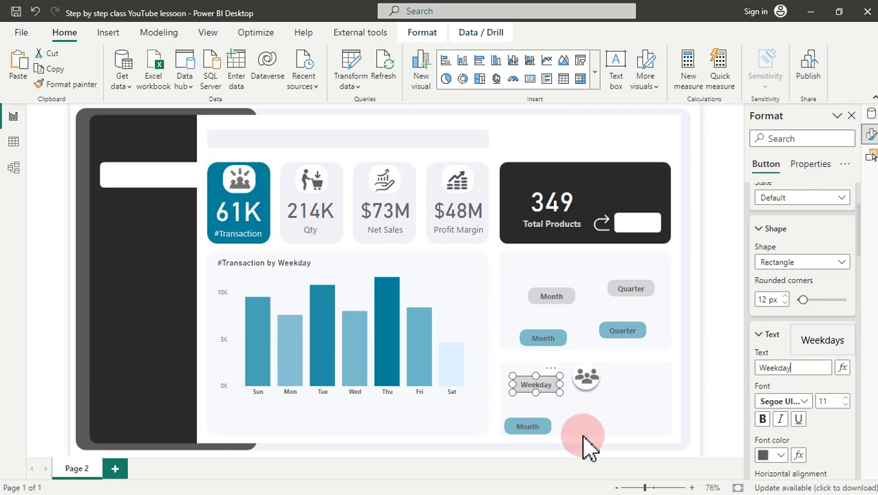
Change the text of the teal Month button below the grey Weekday button to Weekday
click(530, 428)
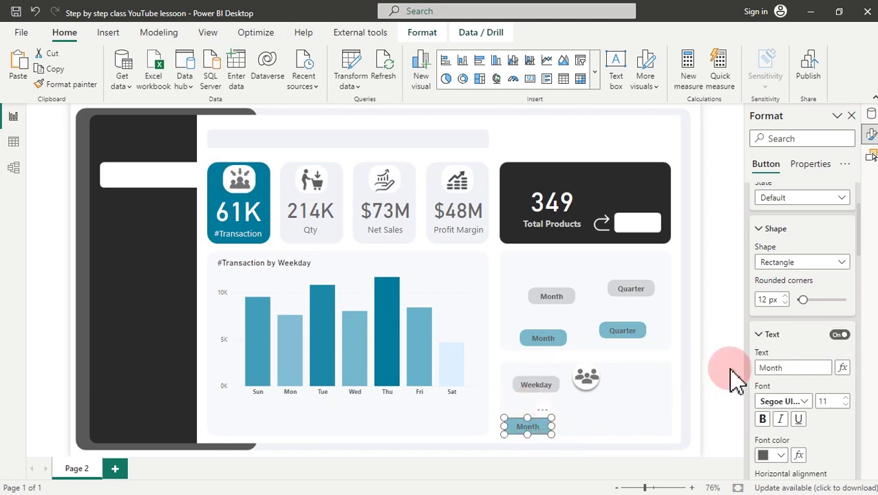
double_click(794, 367)
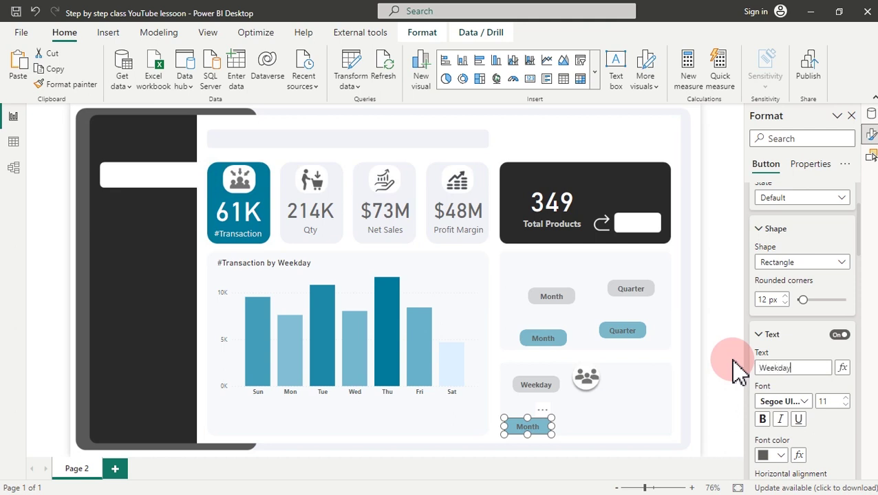
click(611, 419)
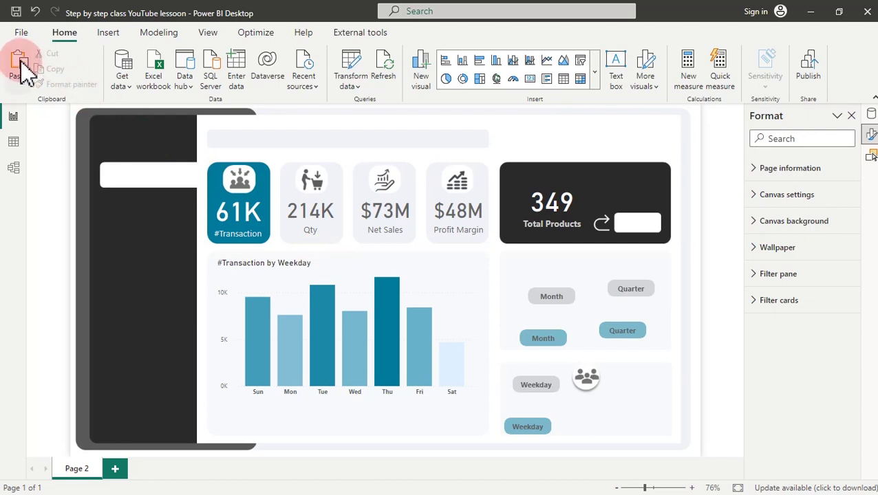
Paste a further Month button pair and place it in the lower panel beyond the people icon, opposite the Weekday buttons
click(571, 289)
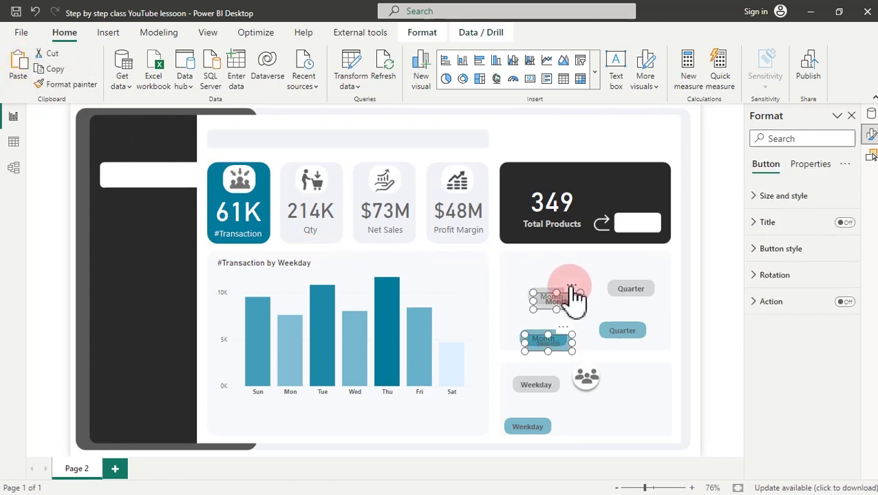
drag(575, 296, 657, 368)
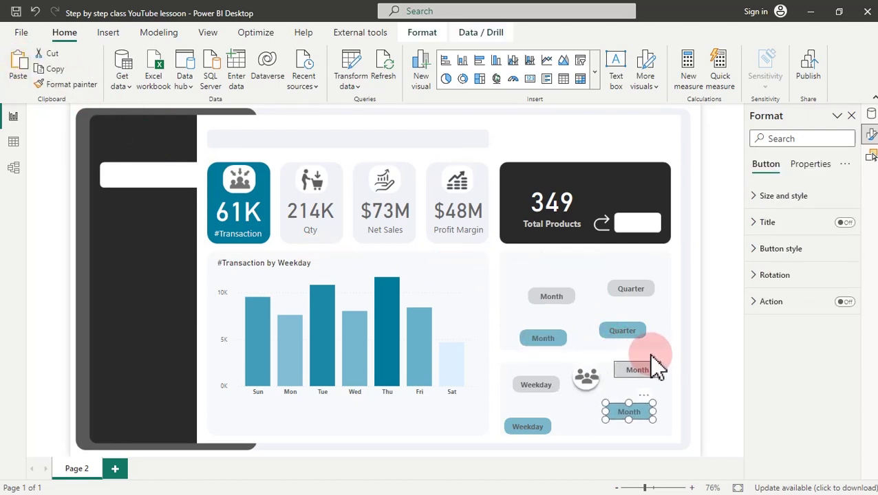
click(682, 358)
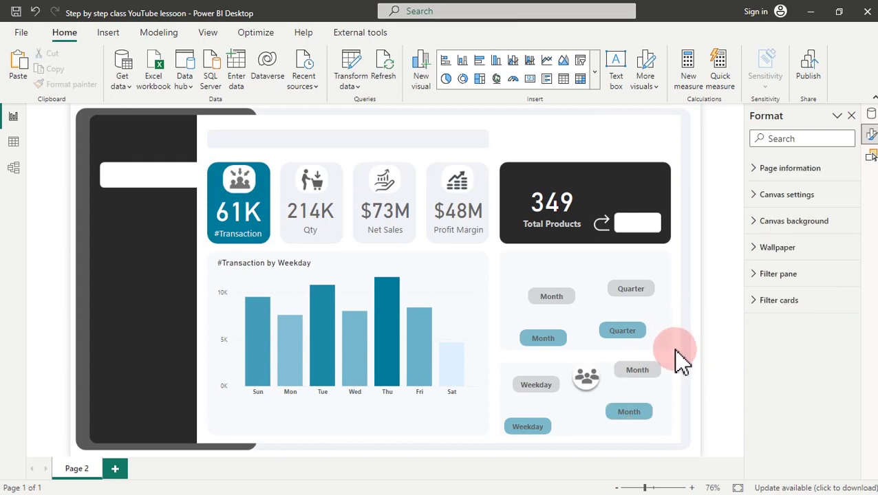
Change the Default state text of the newly pasted grey Month button in the lower panel to Year
click(652, 376)
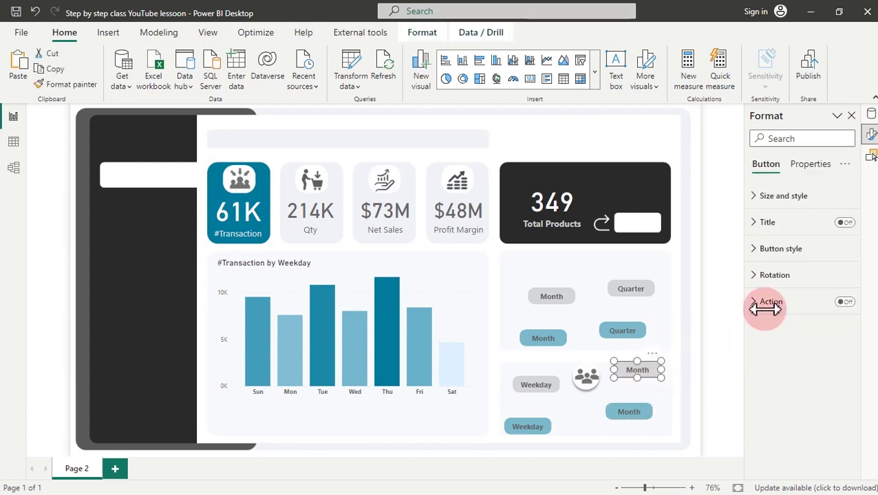
click(759, 255)
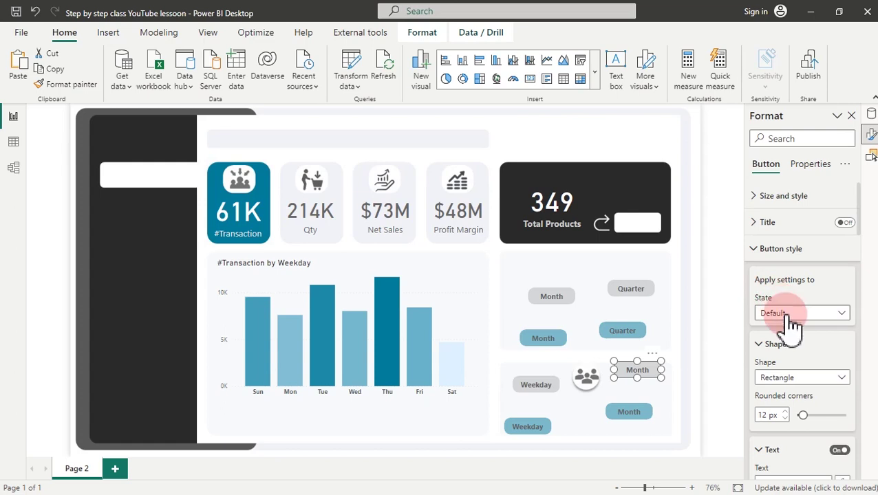
drag(864, 221, 865, 260)
drag(813, 285, 722, 285)
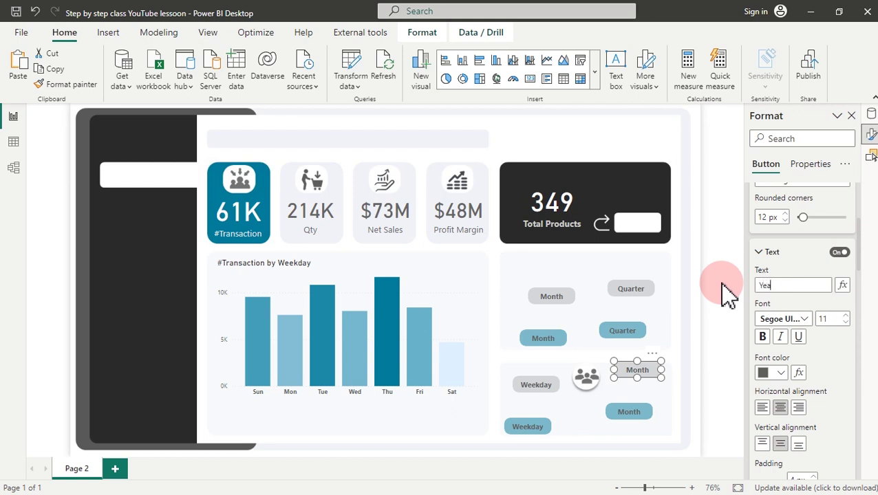
Change the text of the teal Month button below the grey Year button to Year
click(625, 420)
drag(800, 286, 721, 286)
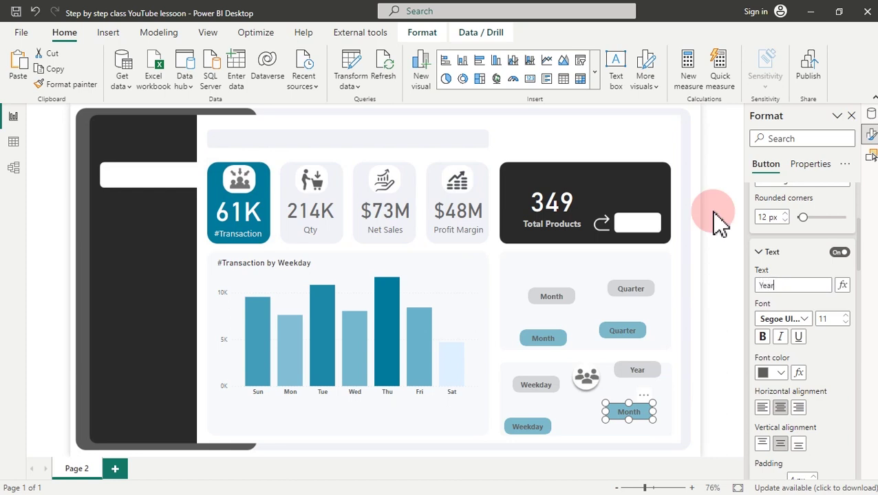
click(691, 352)
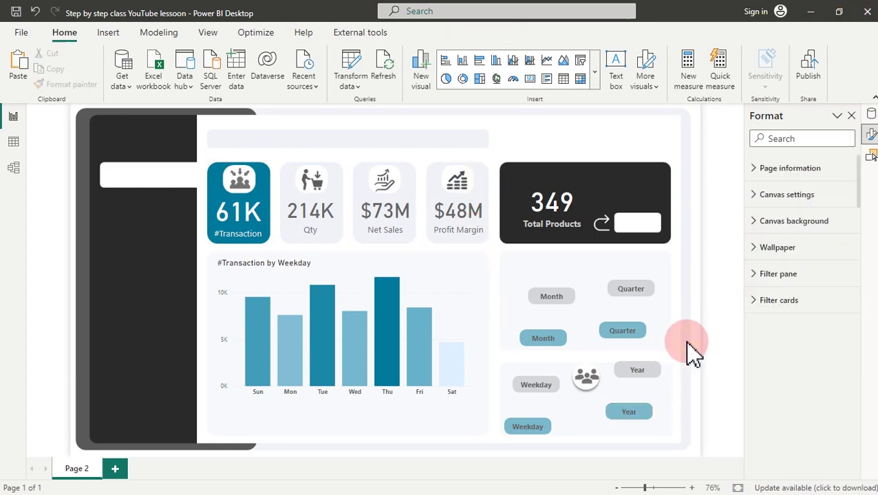
Rename the grey Month button's entry in the layer order, starting the new name with Inacti
click(555, 300)
ctrl+click(544, 336)
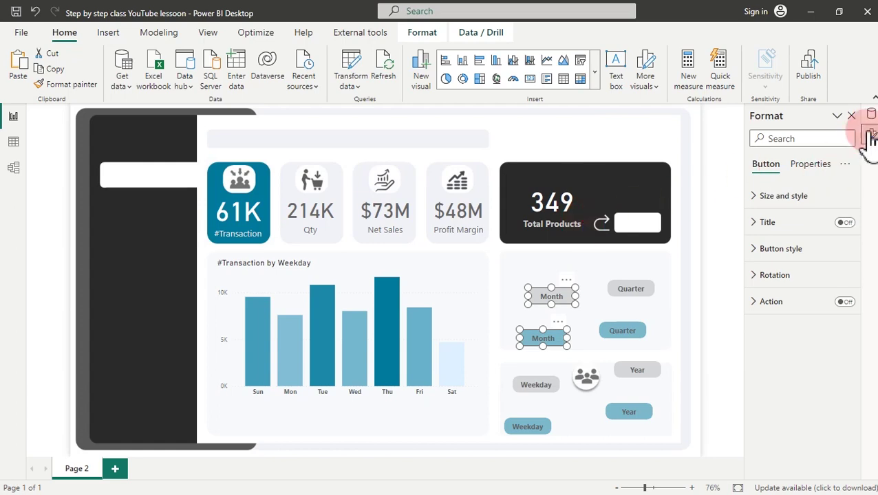
click(870, 159)
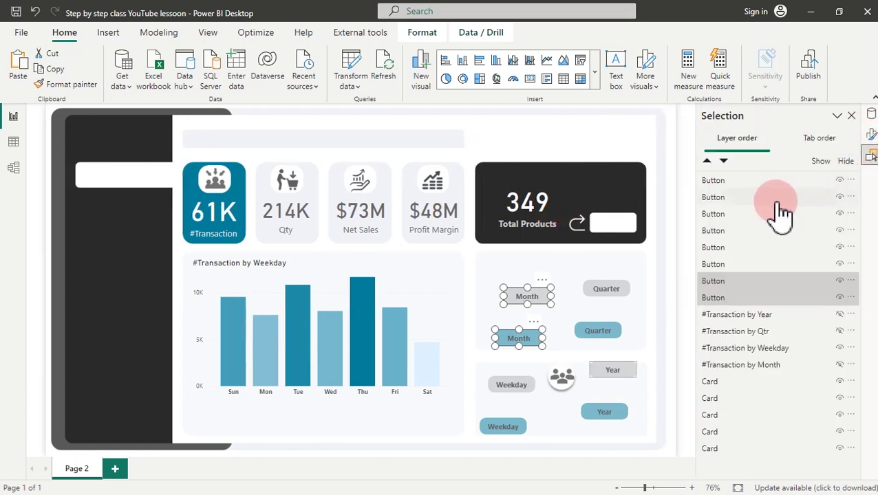
ctrl+click(722, 297)
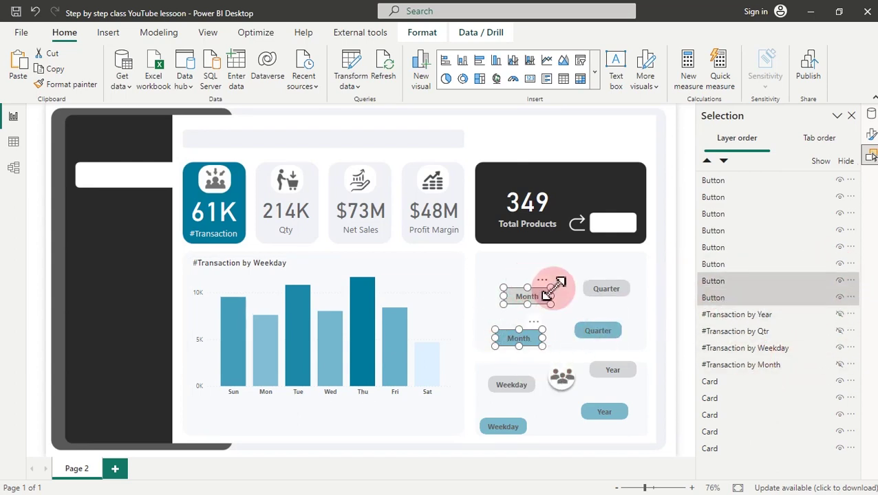
click(531, 297)
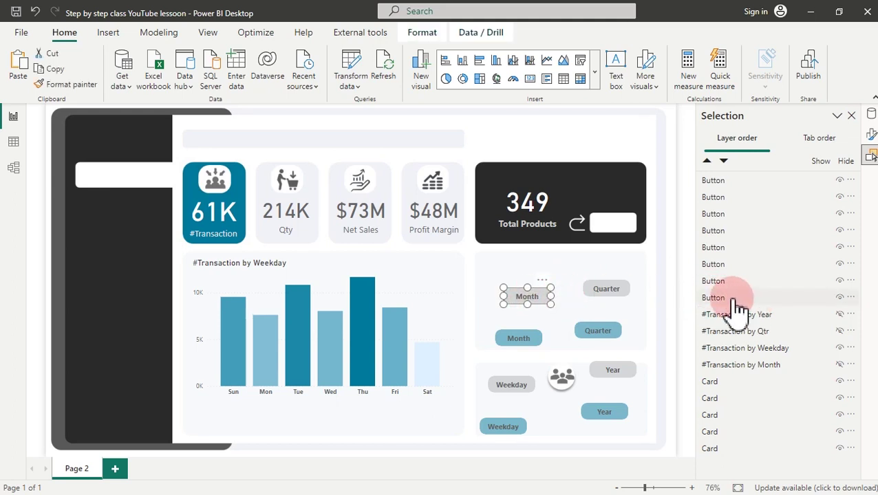
key(Escape)
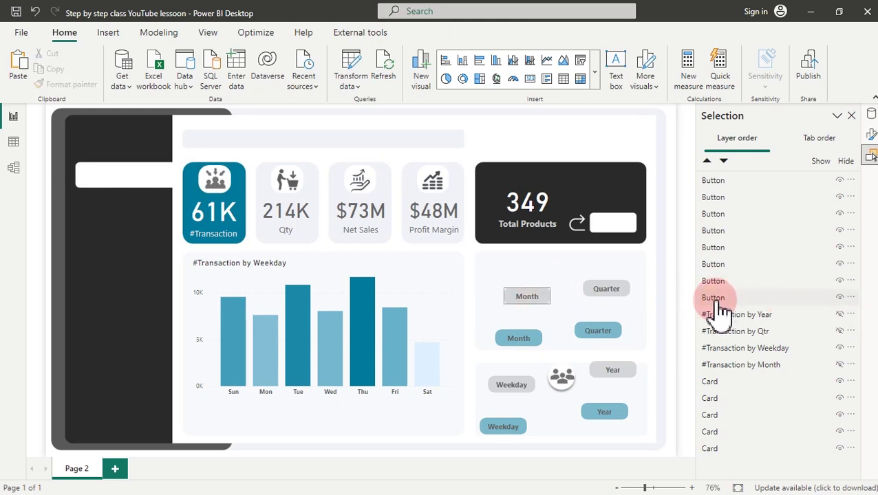
click(718, 303)
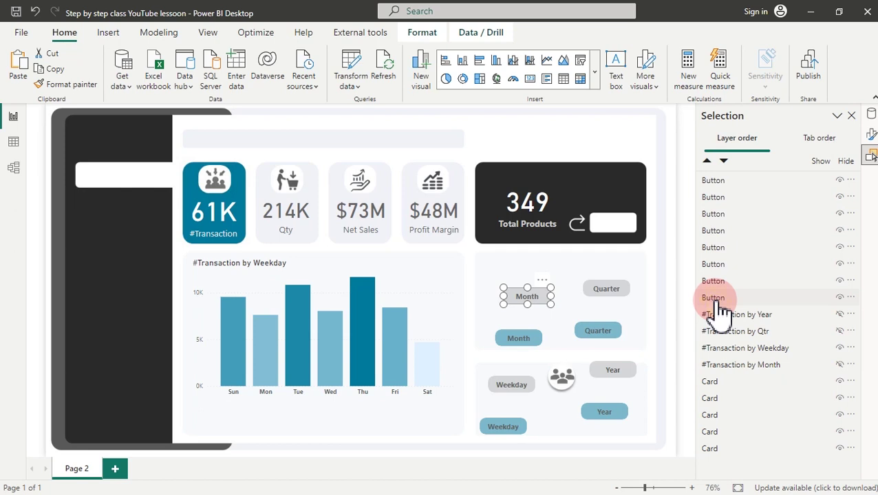
double_click(720, 298)
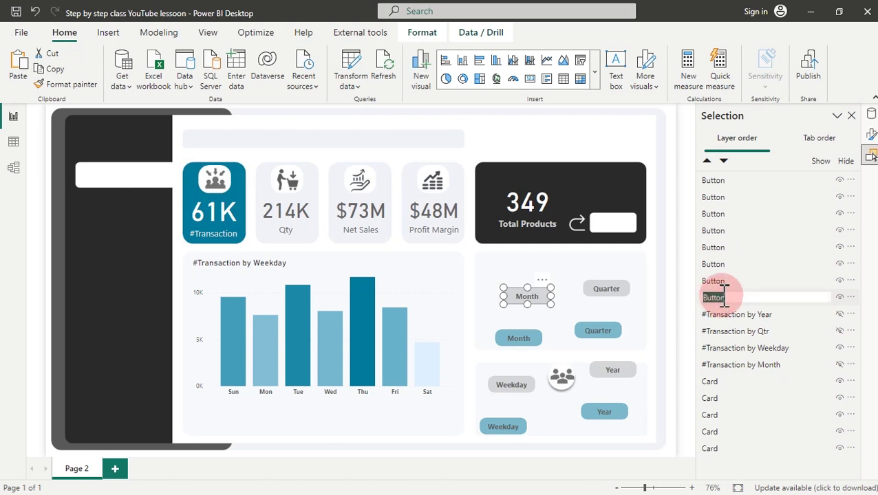
text(Inacti)
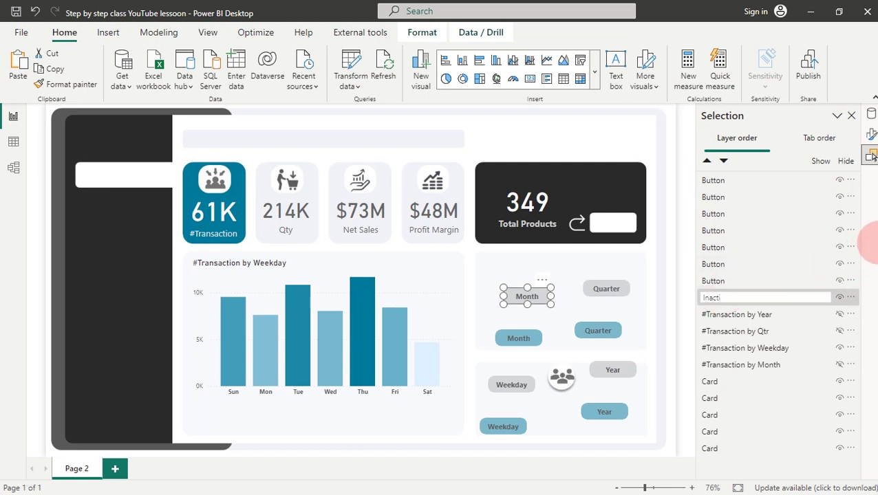
Name the grey Month button "Inactive Month" and the blue Month button "Active Month" in the layer list
text(ve Month)
key(Return)
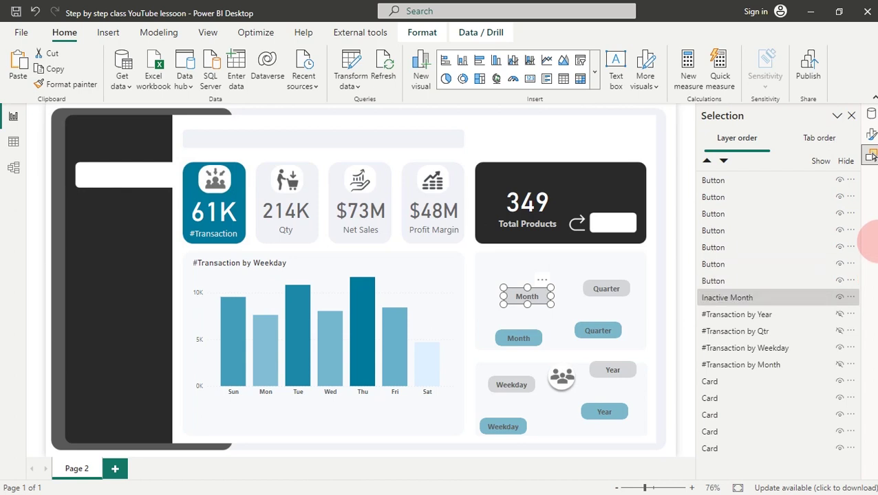
click(521, 340)
click(713, 281)
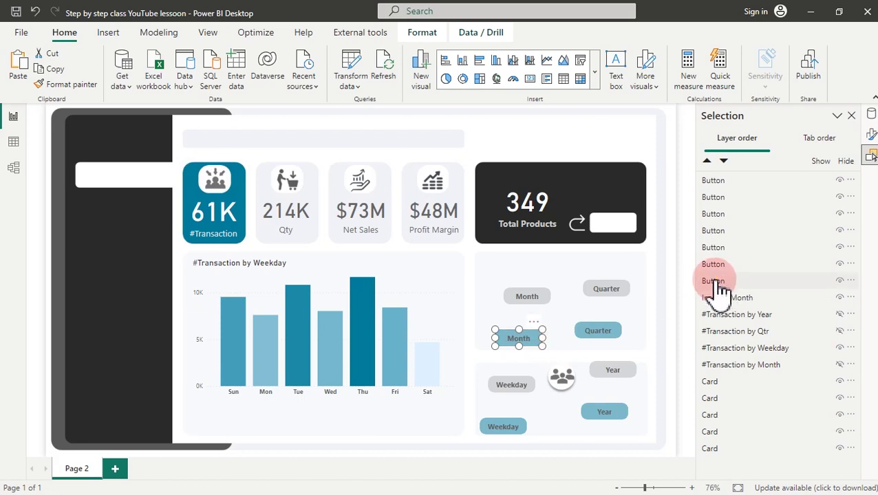
double_click(714, 280)
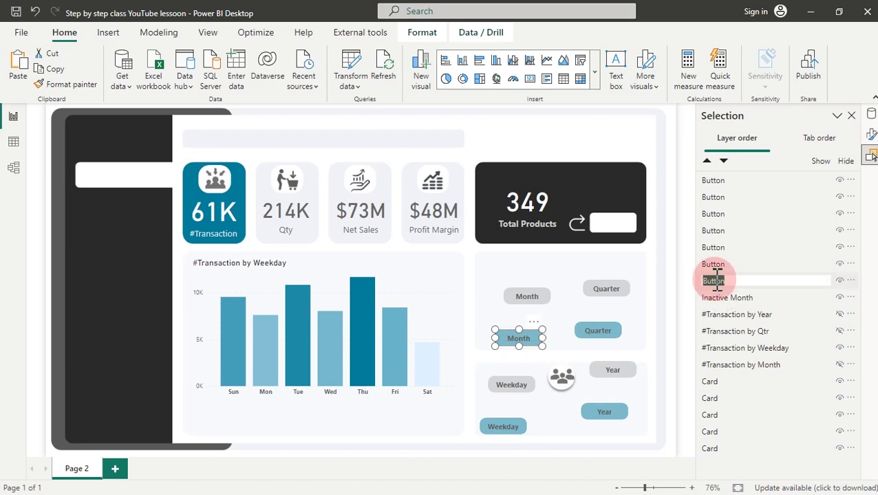
text(Active Month)
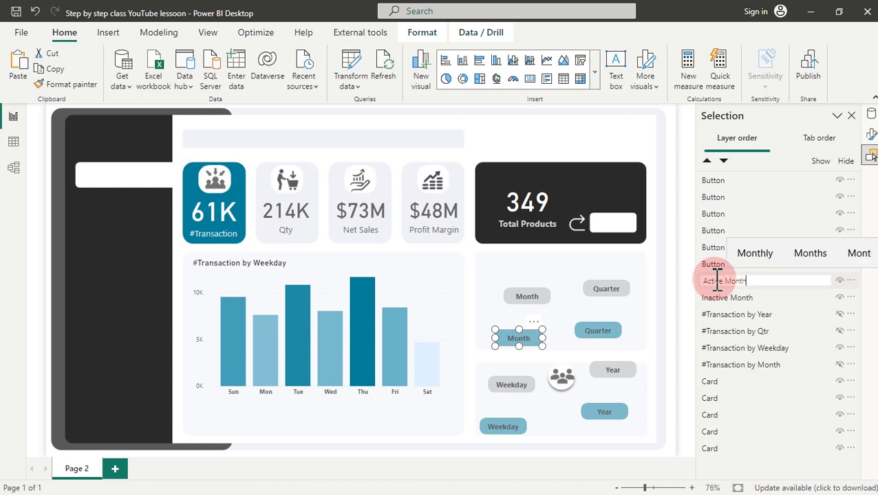
key(BackSpace)
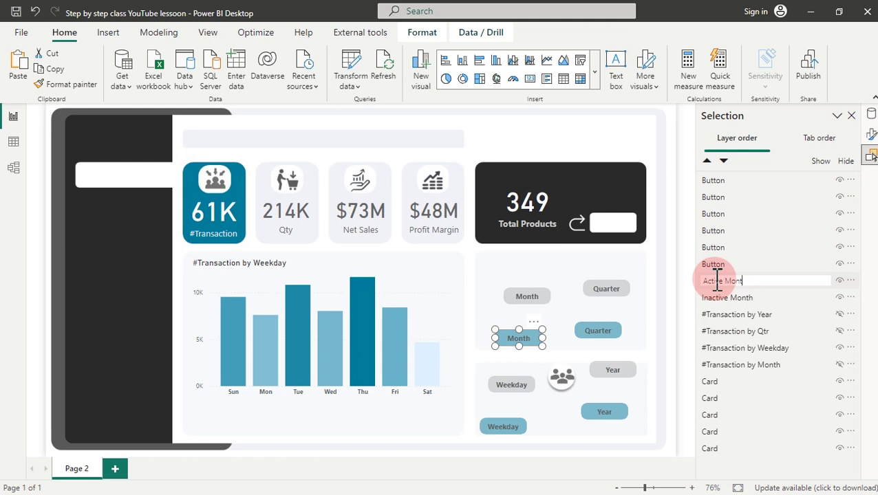
text(h)
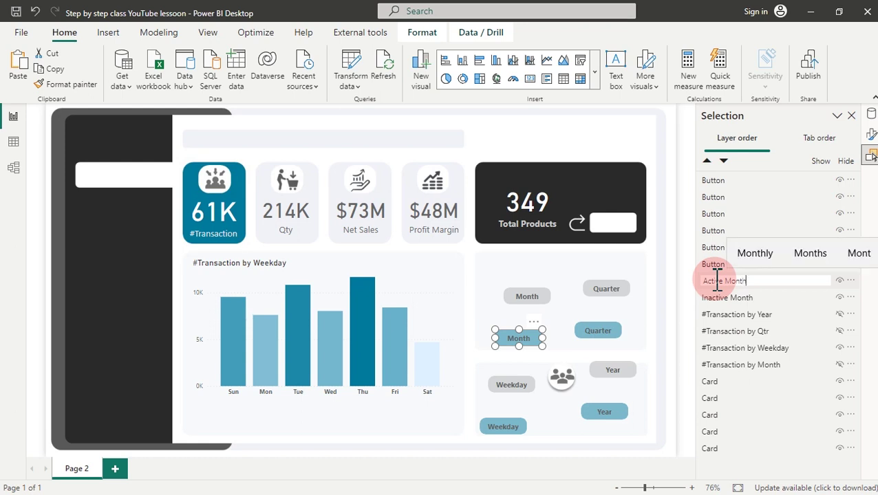
key(Return)
Group the Active Month and Inactive Month buttons together
click(716, 280)
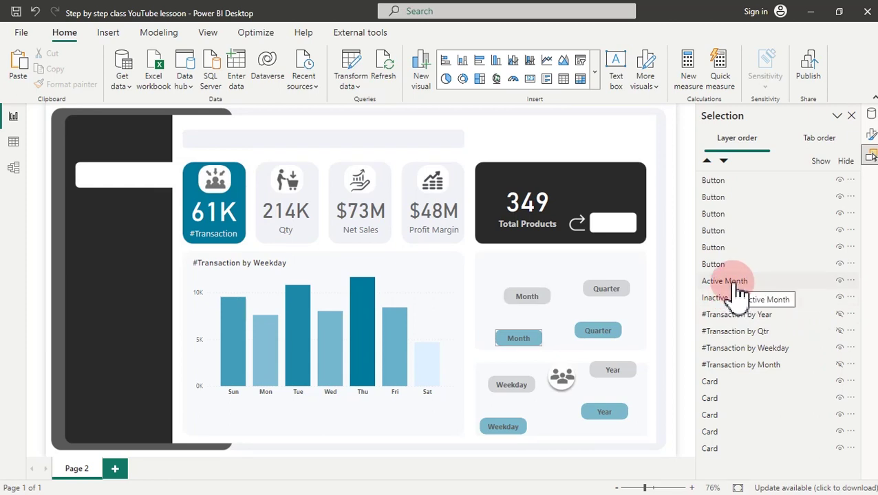
click(743, 297)
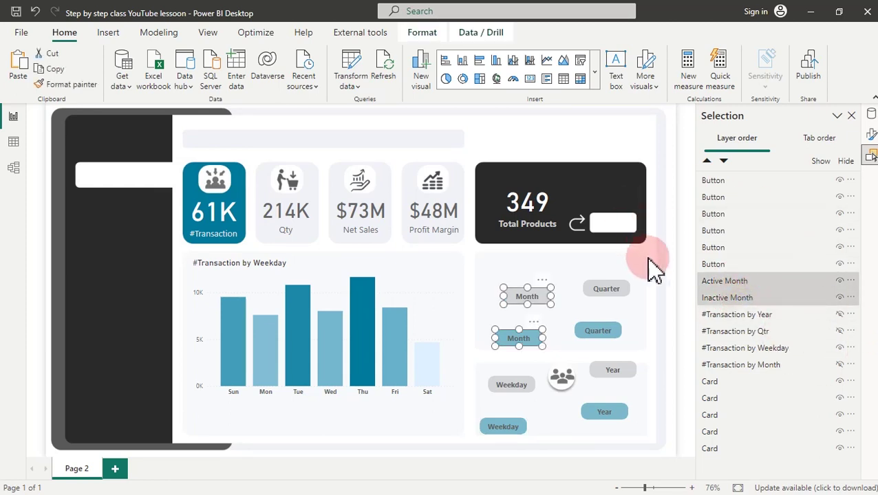
click(721, 284)
right_click(721, 284)
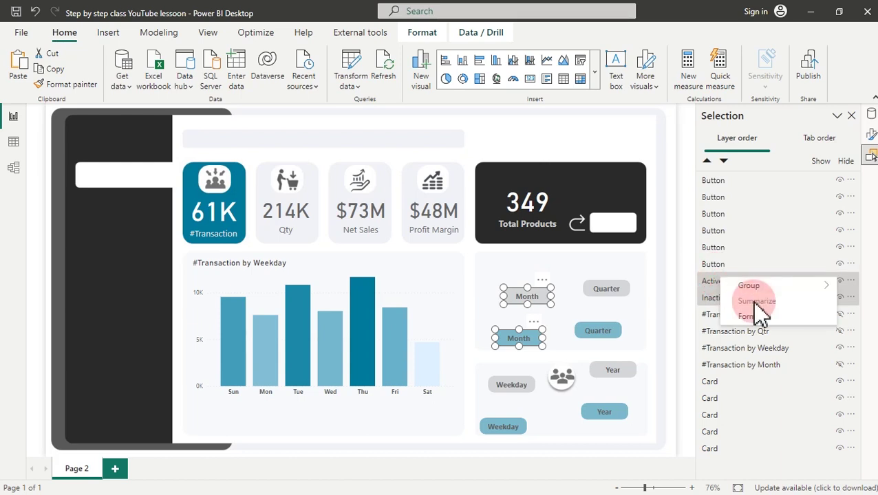
mouse_move(764, 296)
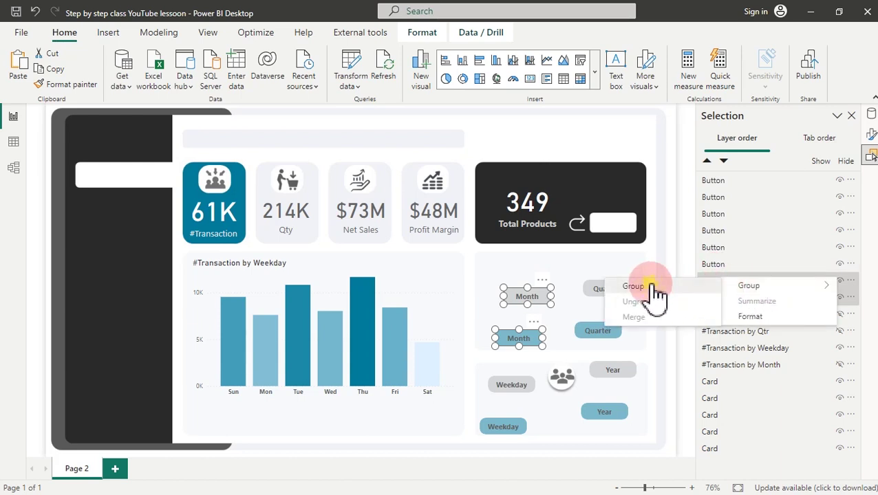
click(654, 289)
Rename the new group of Month buttons as "Month Btn"
click(745, 187)
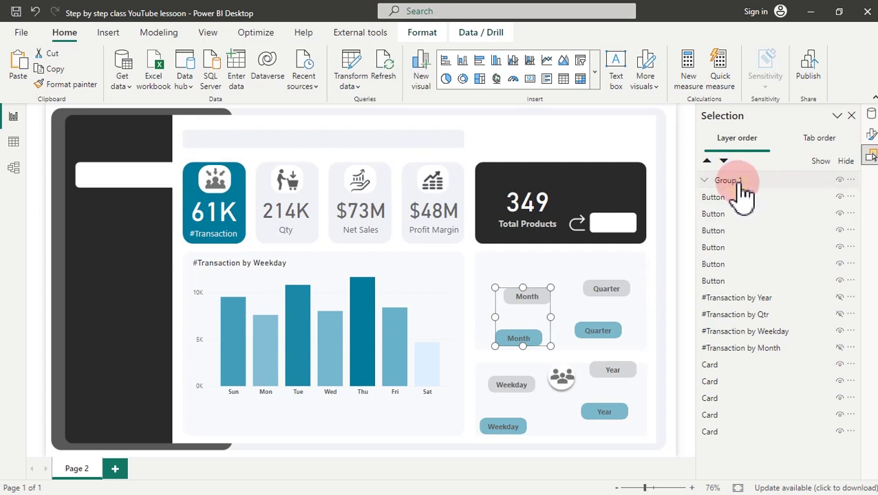
double_click(740, 183)
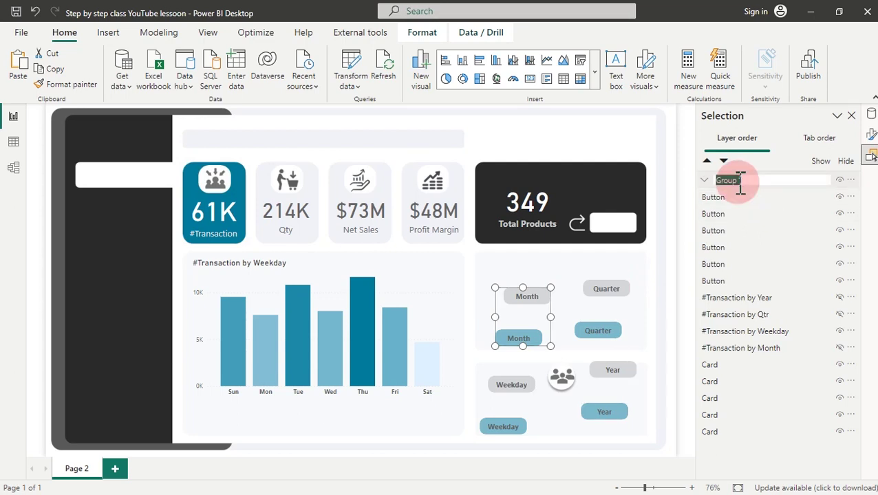
text(Month)
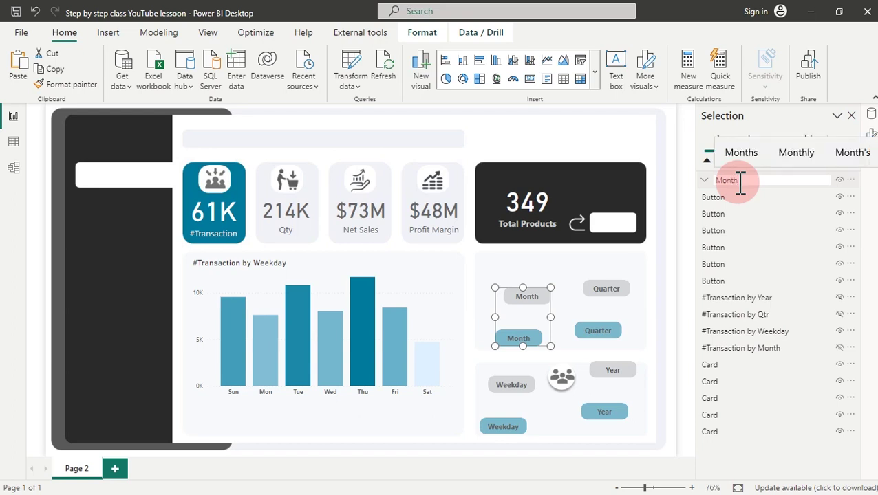
text( B)
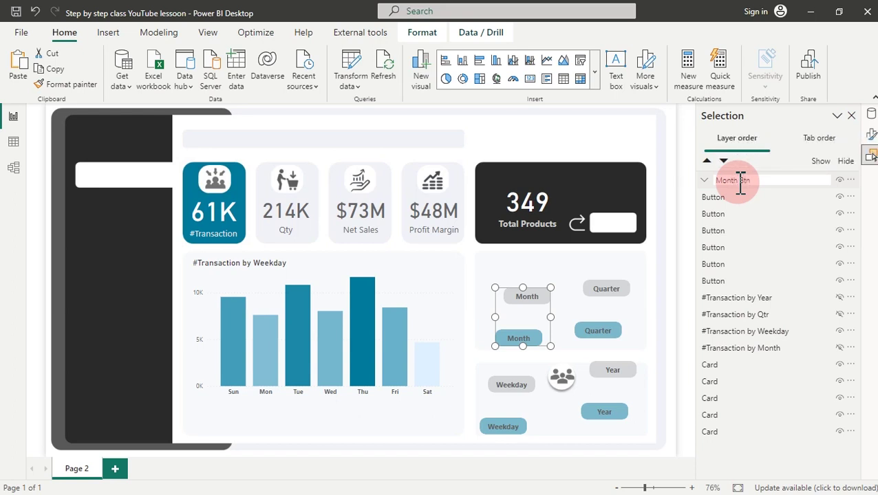
text(tn)
key(Return)
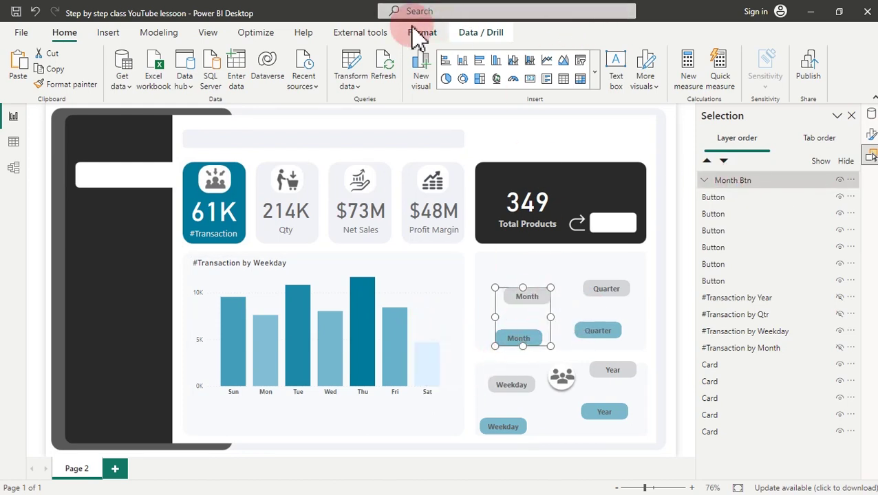
Stack the two Month buttons using center and middle alignment, and move them beneath the weekday chart's Sun column
click(703, 180)
click(735, 199)
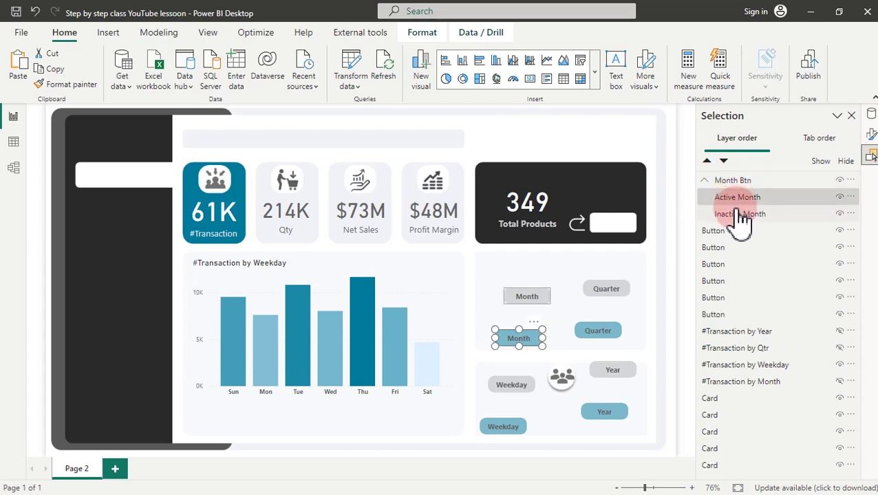
ctrl+click(743, 214)
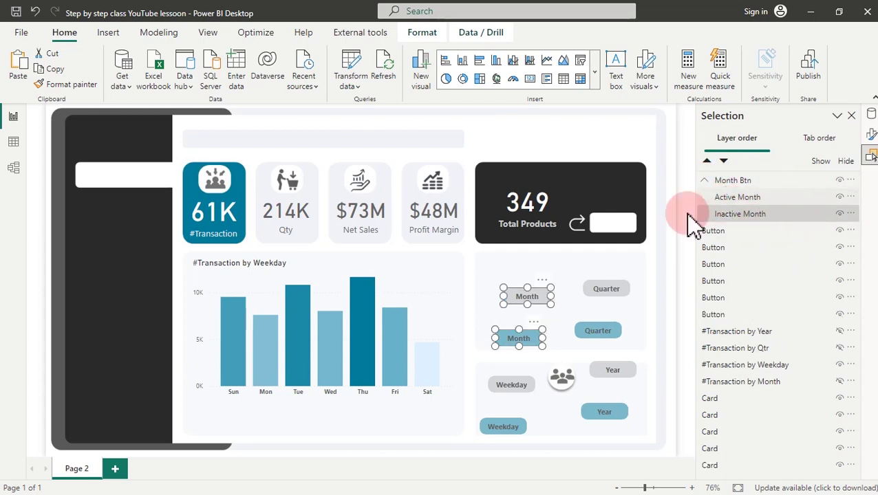
click(410, 36)
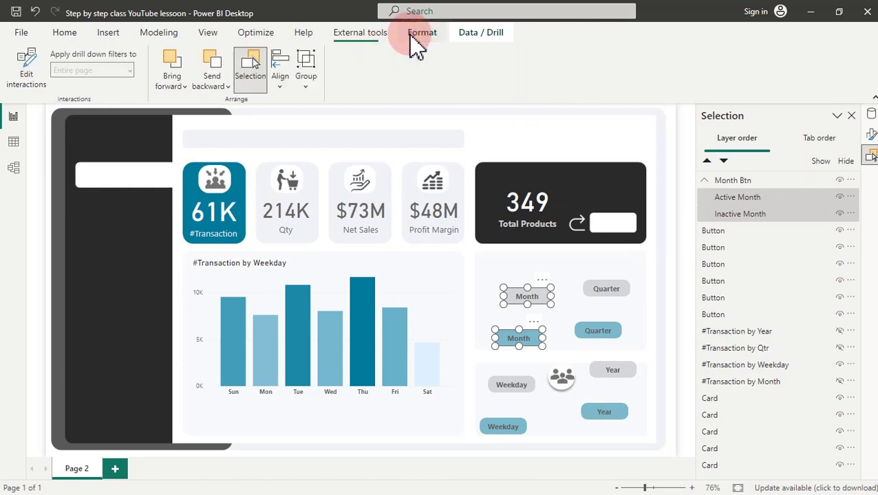
click(284, 82)
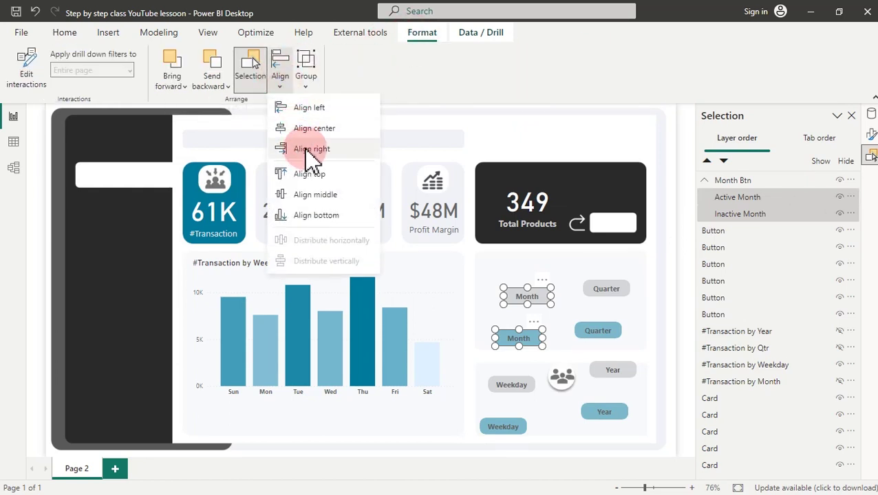
click(310, 129)
click(284, 92)
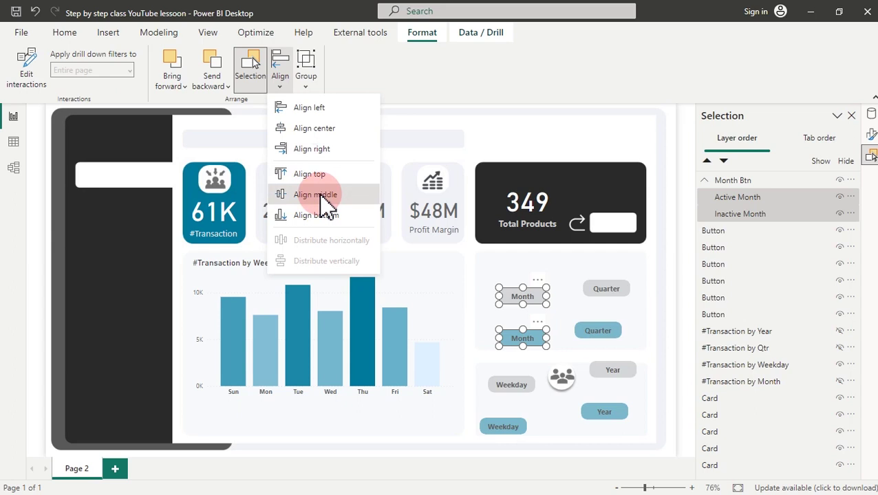
click(318, 195)
drag(534, 311, 245, 413)
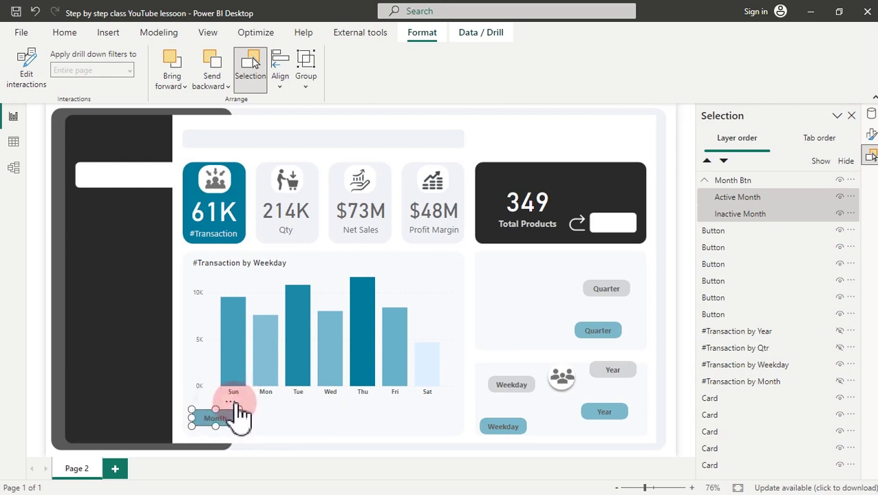
click(517, 308)
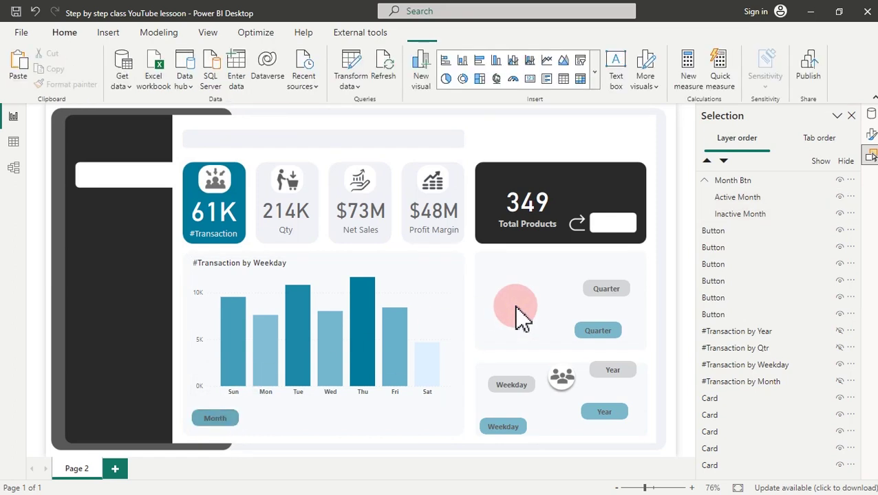
Rename the grey Quarter button's layer as "Inactive Qtr"
click(627, 296)
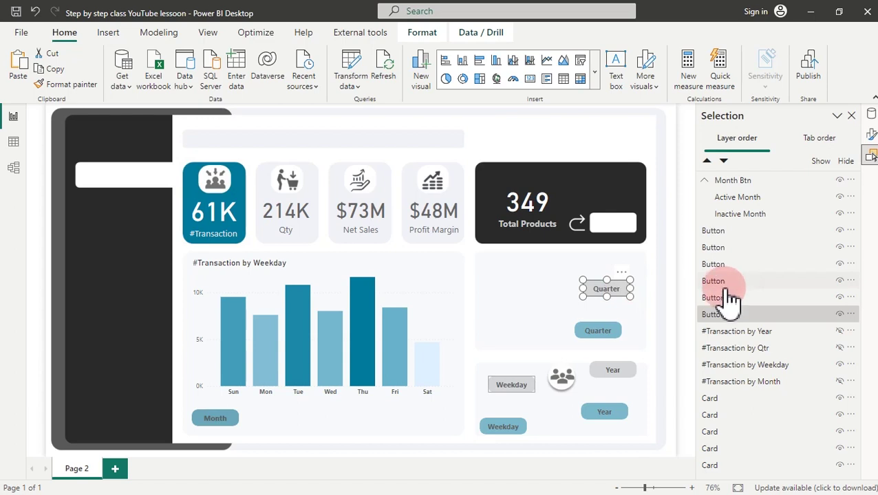
click(716, 308)
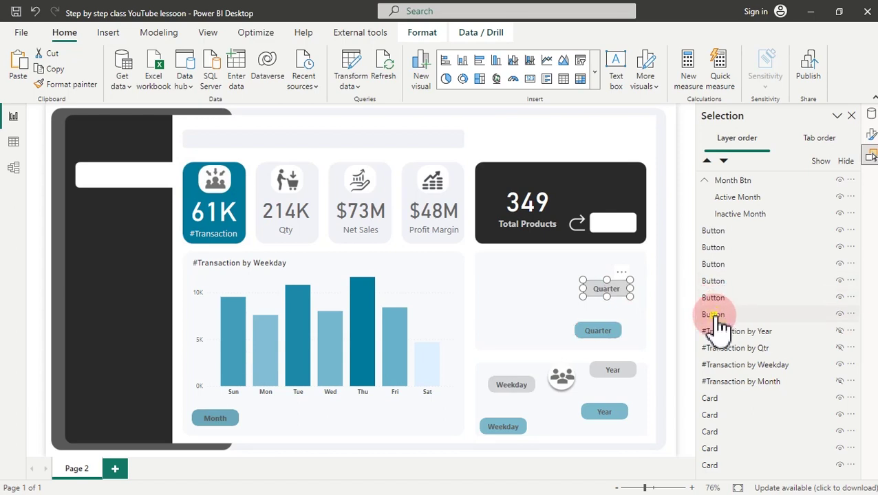
double_click(715, 315)
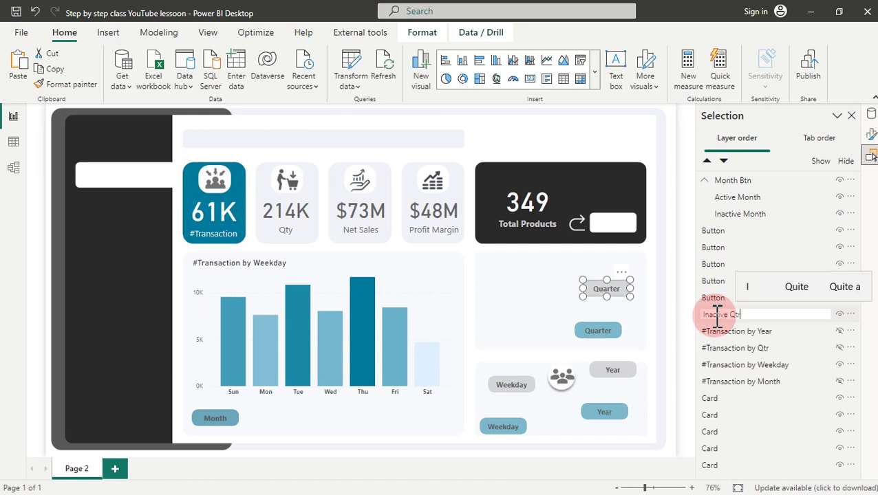
key(Return)
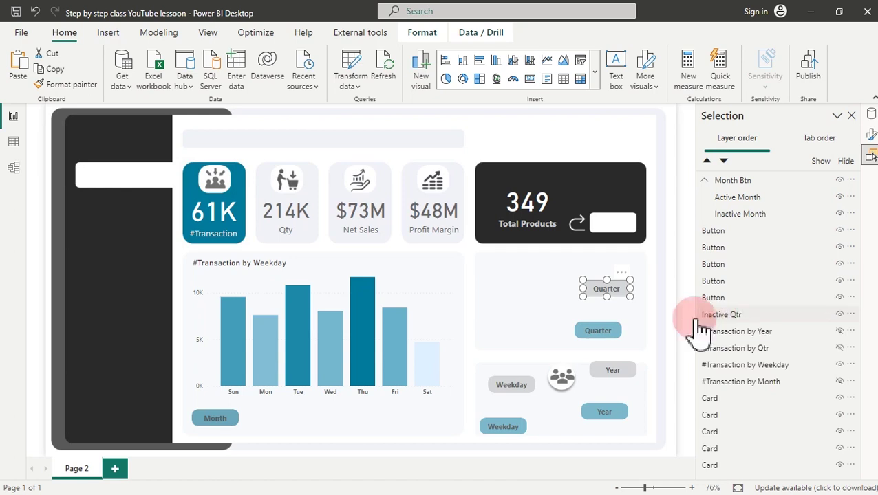
Rename the blue Quarter button's layer as "Active Qtr"
click(716, 298)
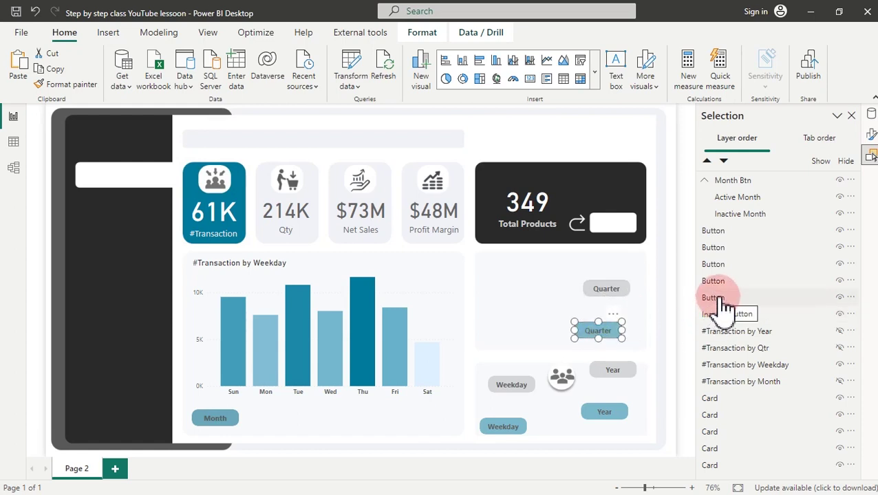
click(716, 297)
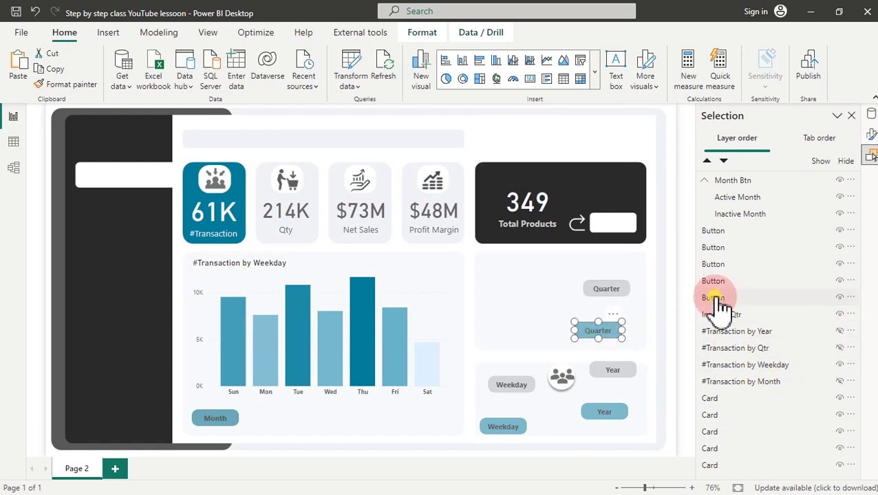
double_click(716, 298)
text(Active Qtr)
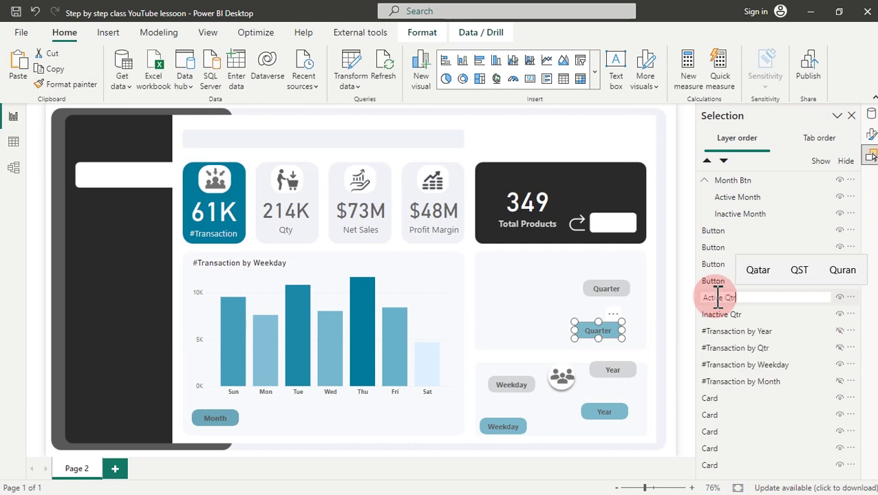
key(Return)
Group the Active Qtr and Inactive Qtr buttons together
click(719, 302)
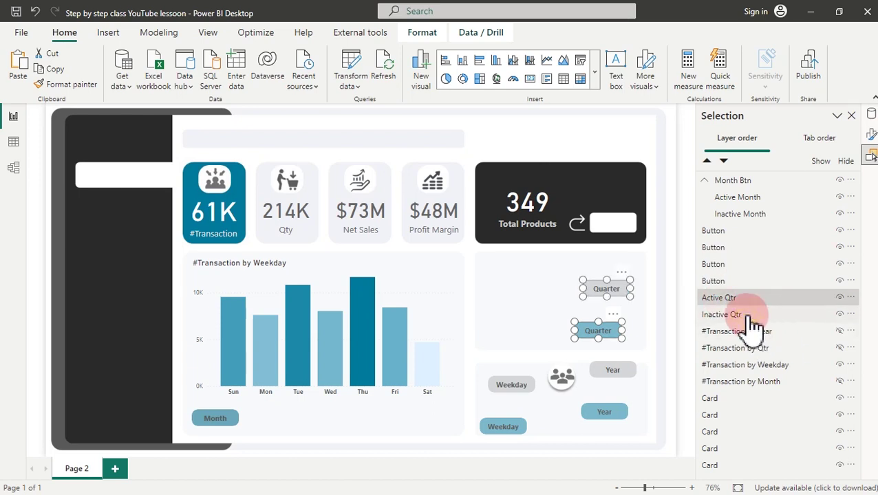
ctrl+click(723, 310)
right_click(730, 307)
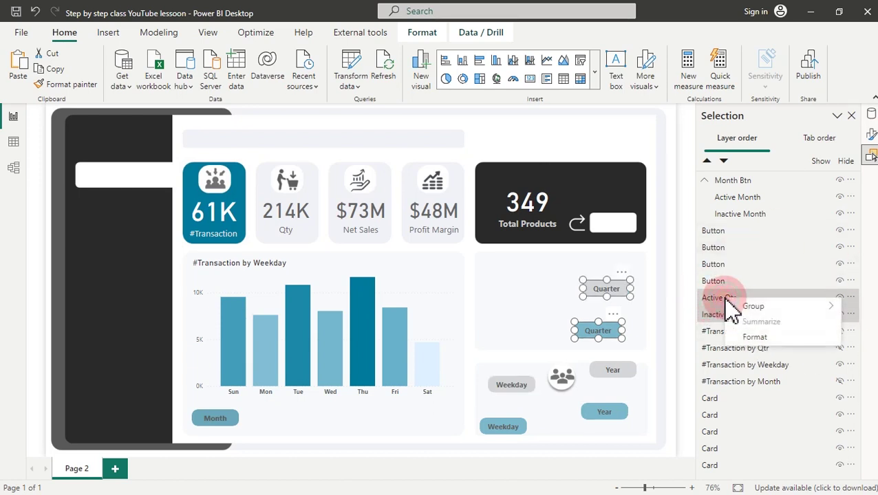
click(732, 310)
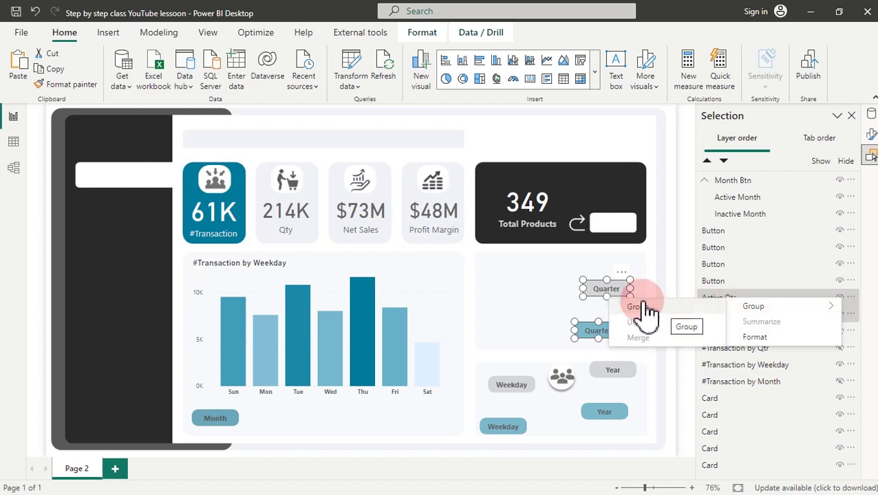
click(641, 307)
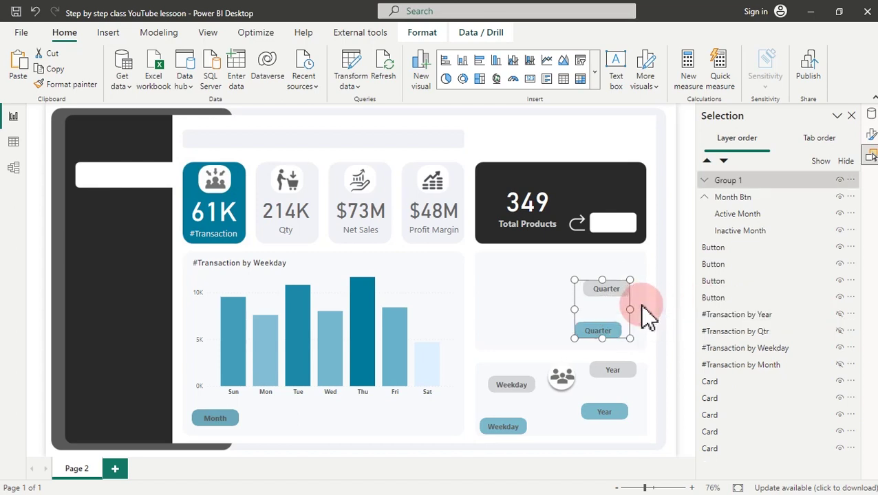
Rename the group containing the two Quarter buttons as "Quarter Btn"
double_click(730, 181)
text(Qua)
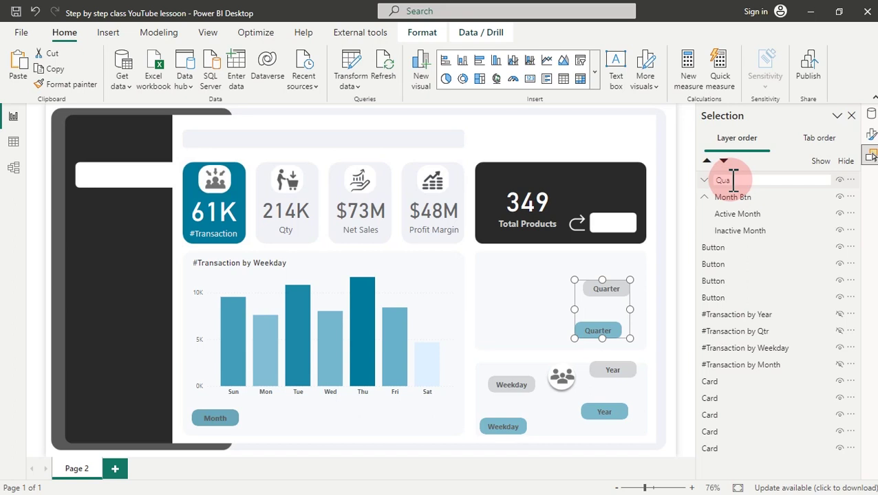
text(rter B)
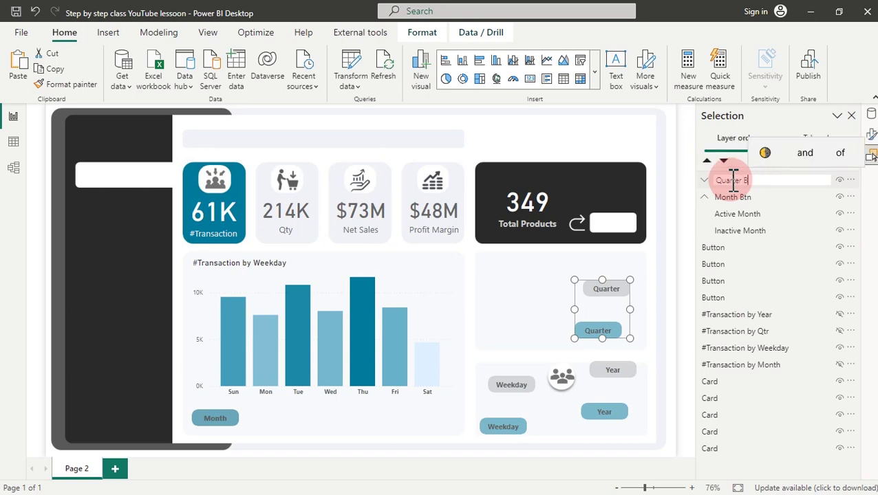
text(tn)
key(Return)
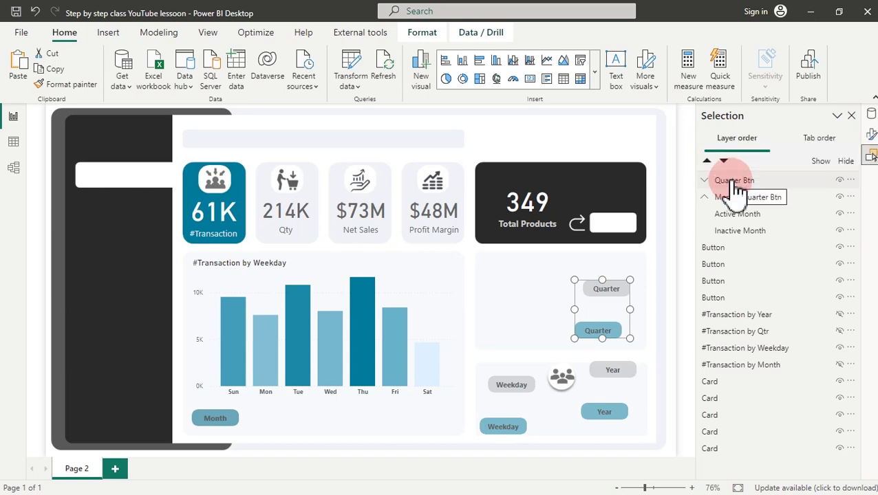
Stack the Active Qtr and Inactive Qtr buttons using center and middle alignment, and move them beside the Month button beneath the weekday chart
click(704, 180)
click(728, 197)
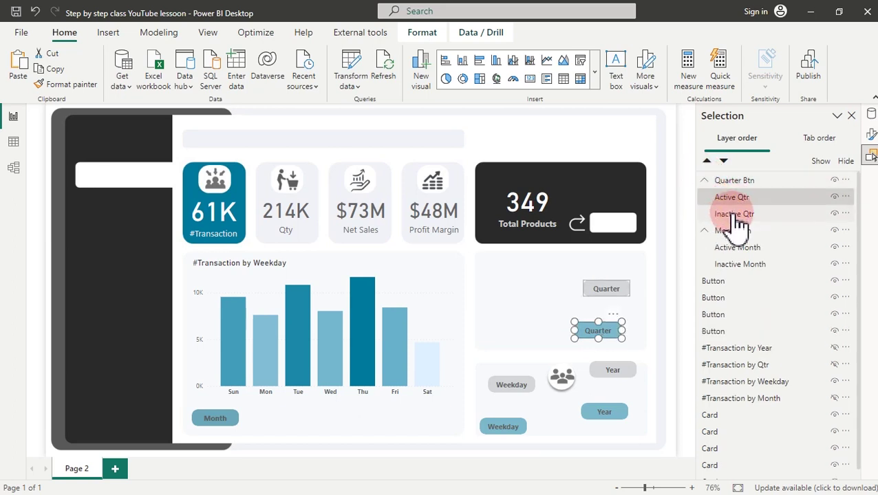
ctrl+click(734, 214)
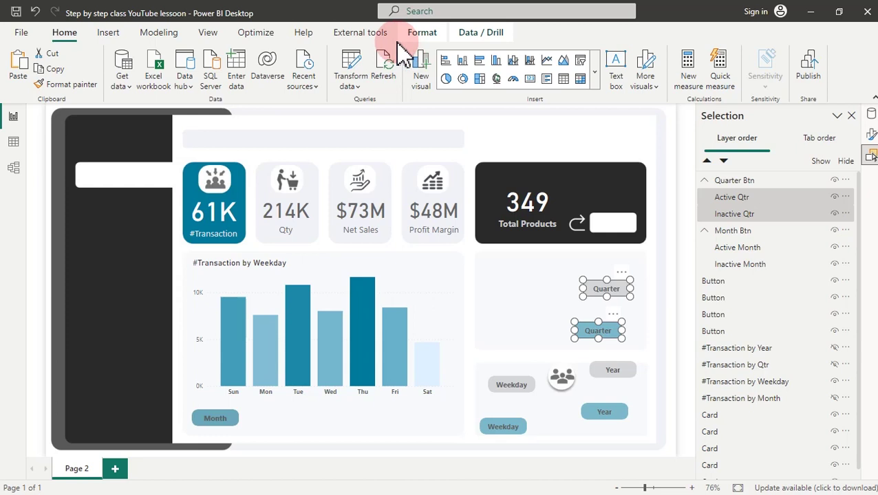
click(430, 39)
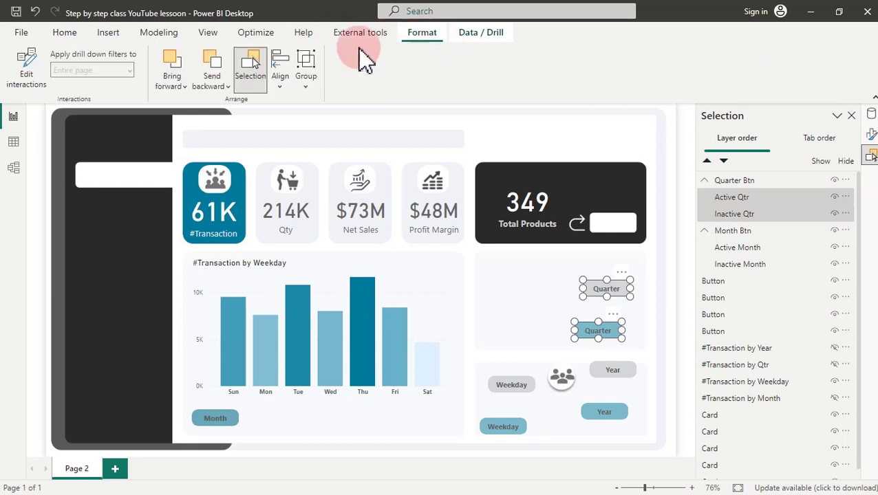
click(282, 85)
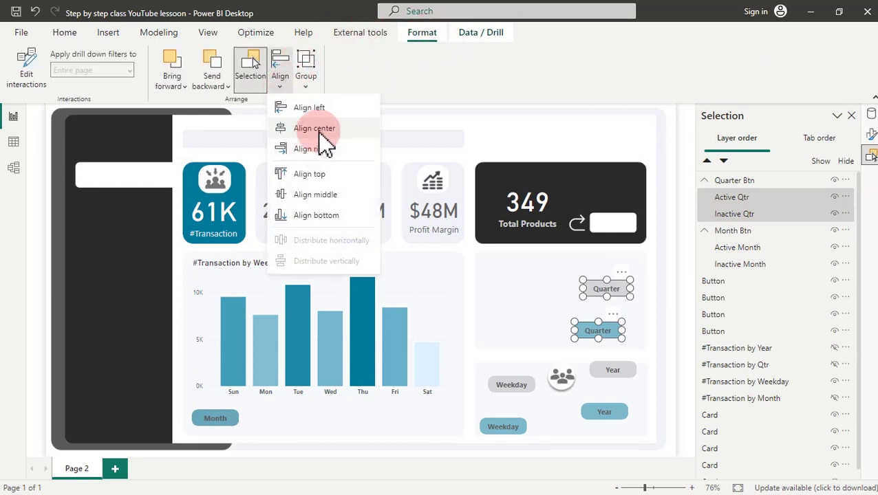
click(318, 129)
click(283, 86)
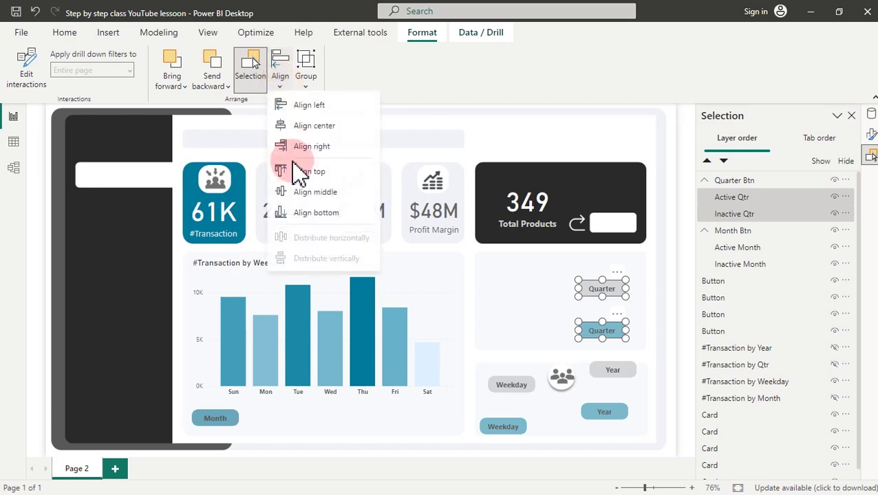
click(306, 192)
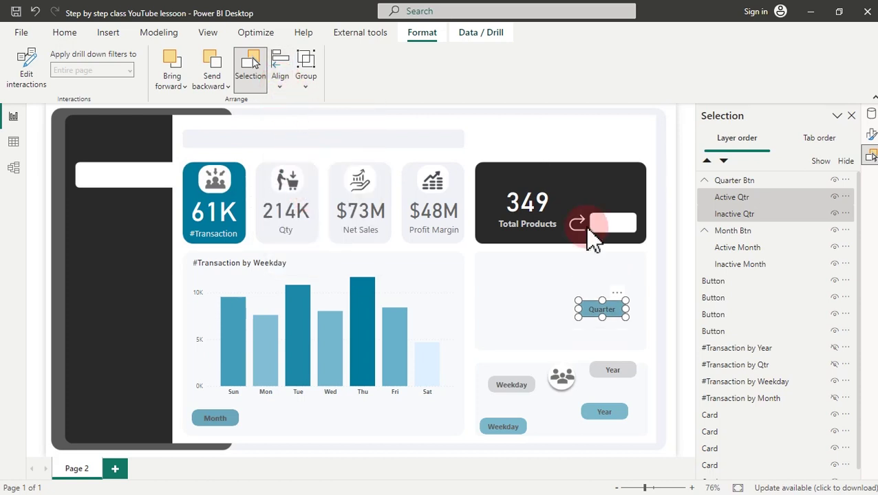
drag(622, 300, 287, 403)
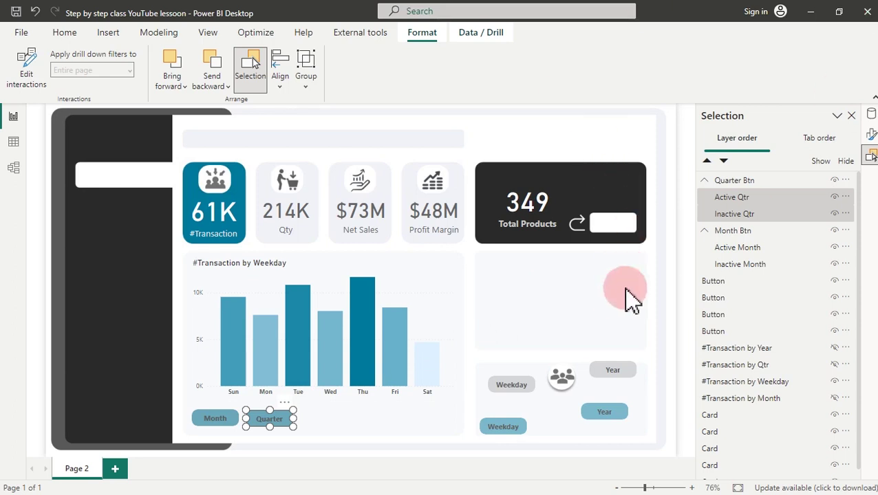
Collapse the Quarter Btn and Month Btn groups and rename the blue Year button's layer as "Active Year"
click(705, 180)
click(705, 198)
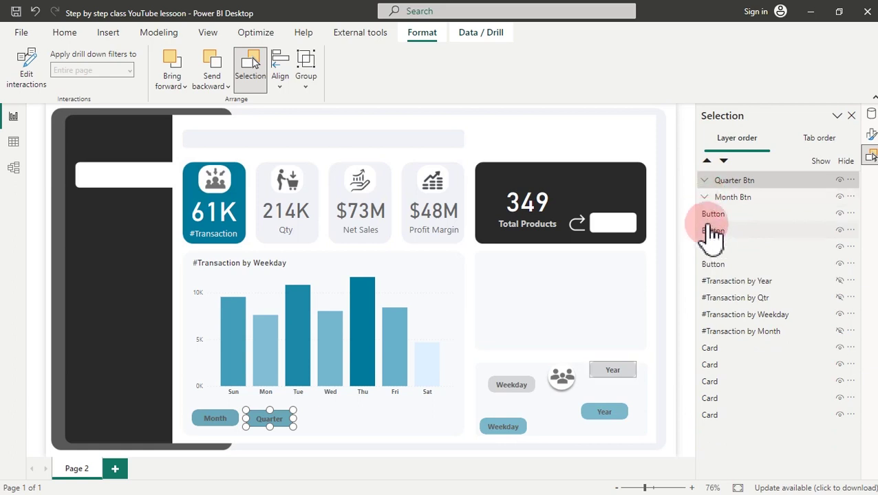
click(716, 221)
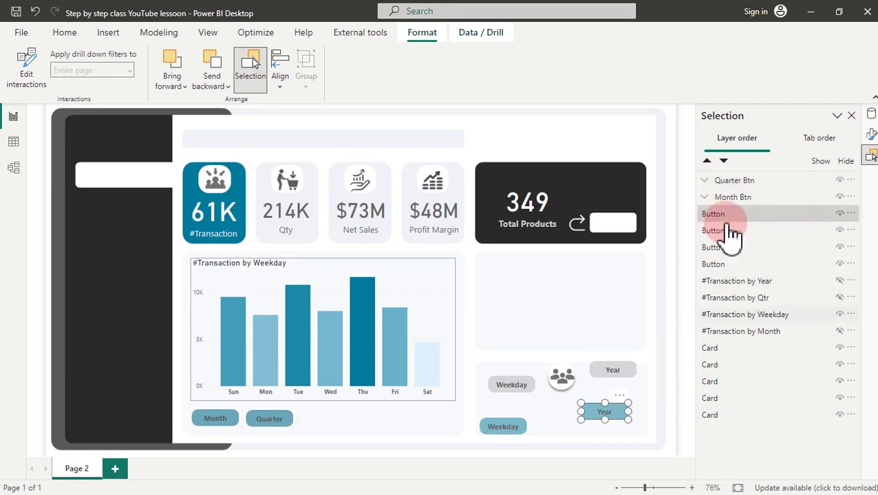
double_click(721, 215)
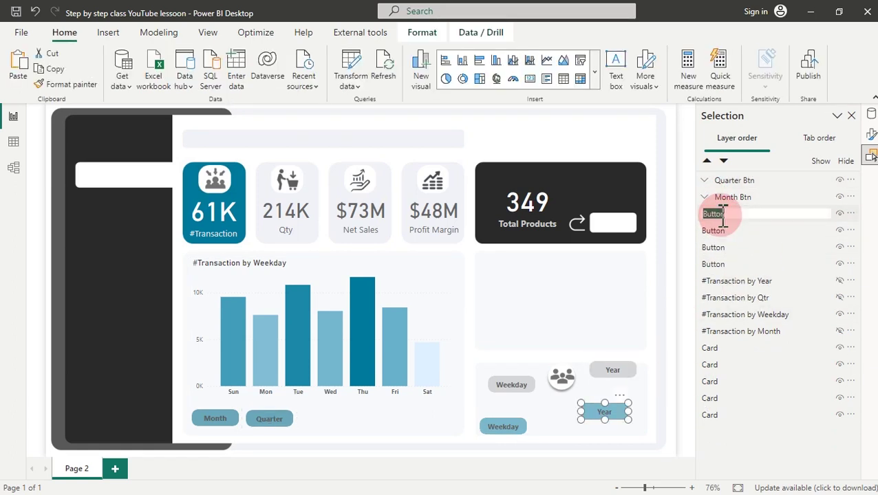
text(Act)
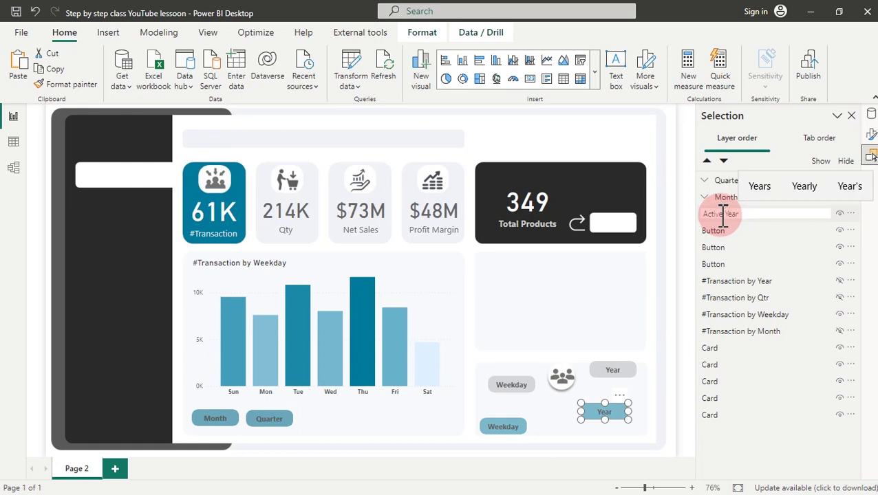
text(ive Year)
key(Return)
Rename the grey Year button's layer as "Inactive Year"
click(717, 233)
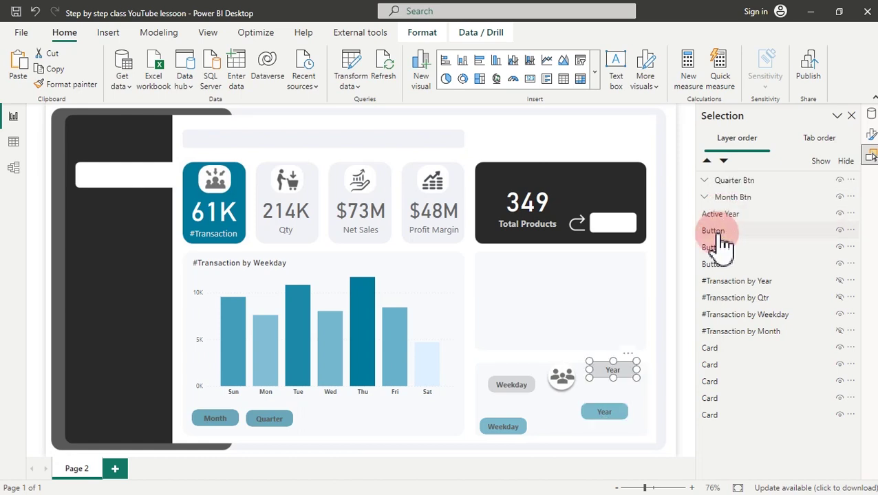
double_click(720, 231)
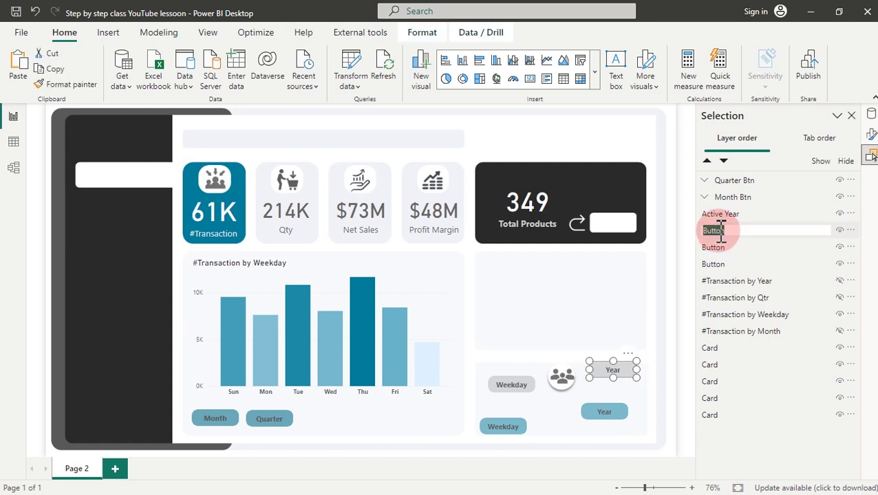
text(Inac)
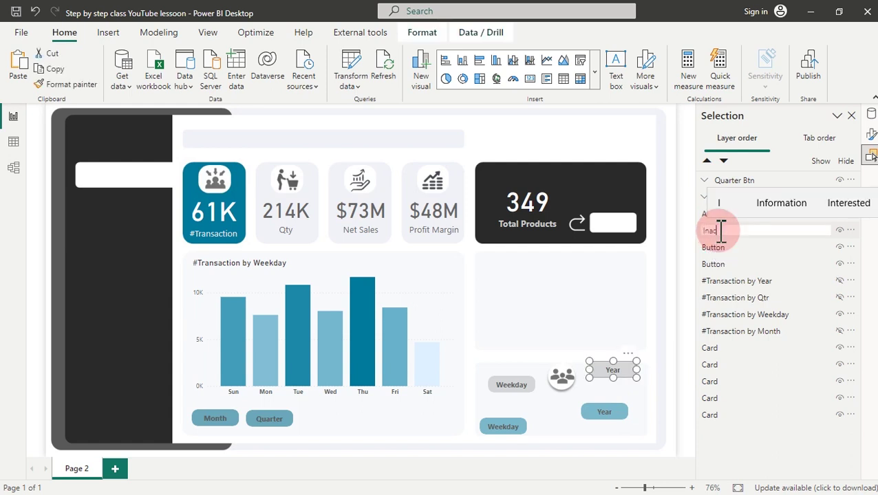
text(tive Year)
key(Return)
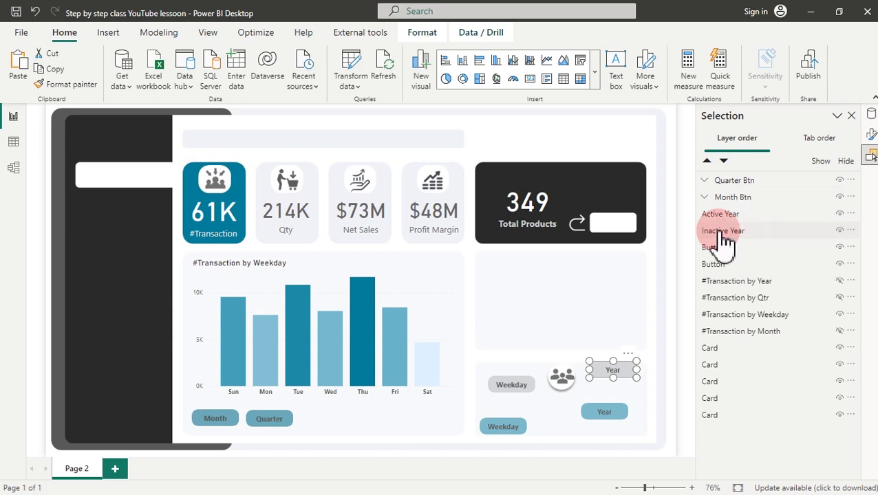
Group the Active Year and Inactive Year buttons together
click(733, 230)
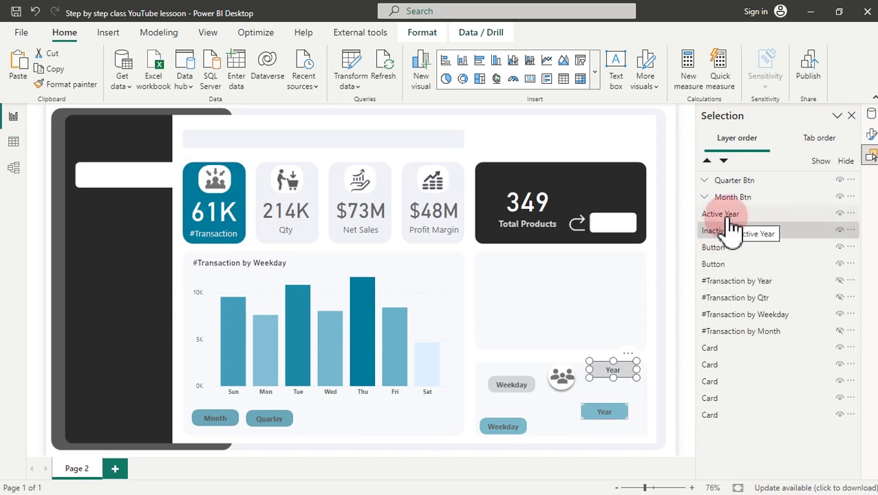
ctrl+click(729, 214)
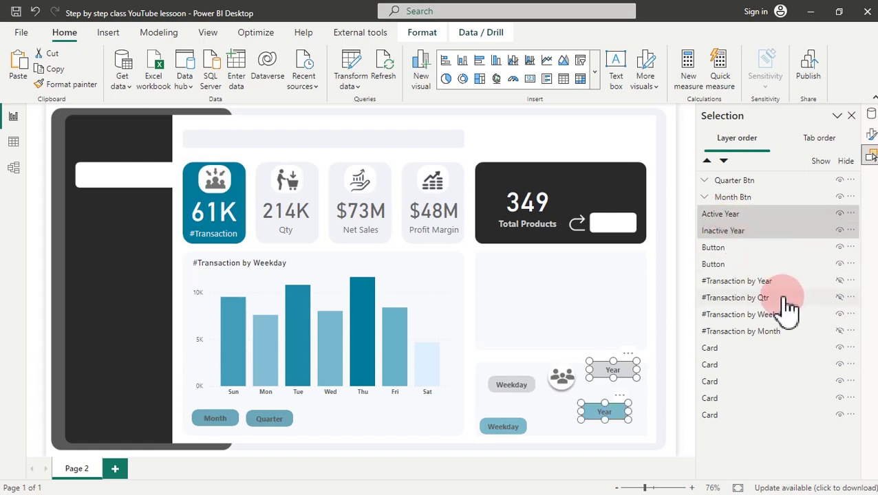
right_click(733, 217)
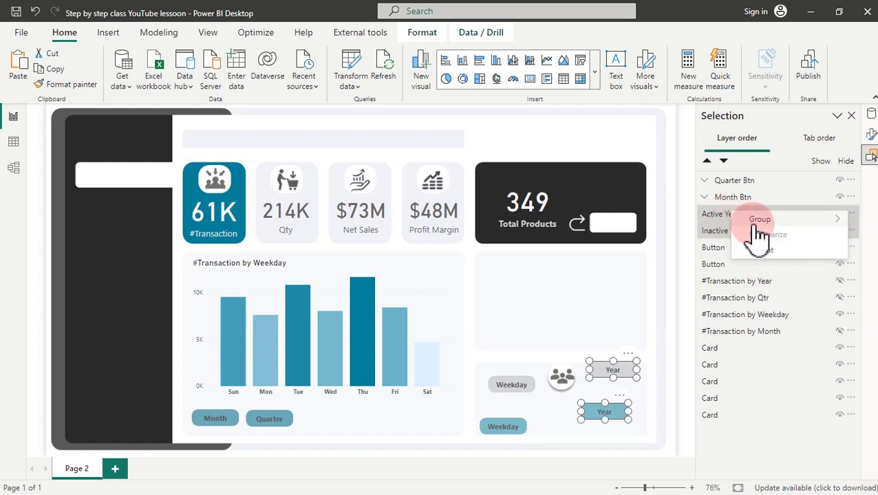
mouse_move(756, 224)
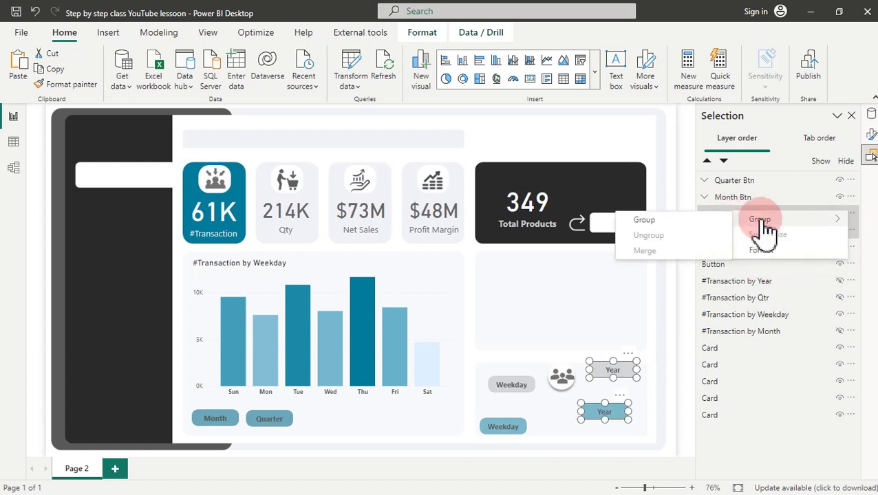
click(641, 222)
Rename the group containing the two Year buttons as "Year Btn"
click(737, 181)
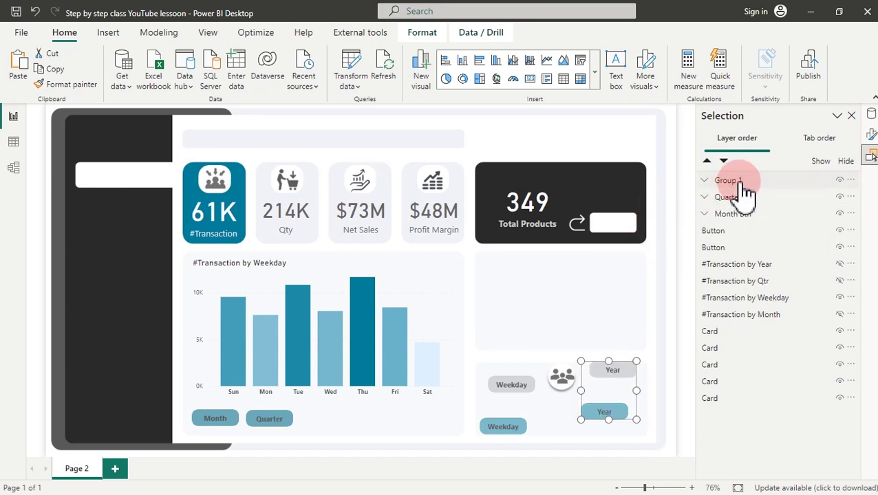
double_click(740, 181)
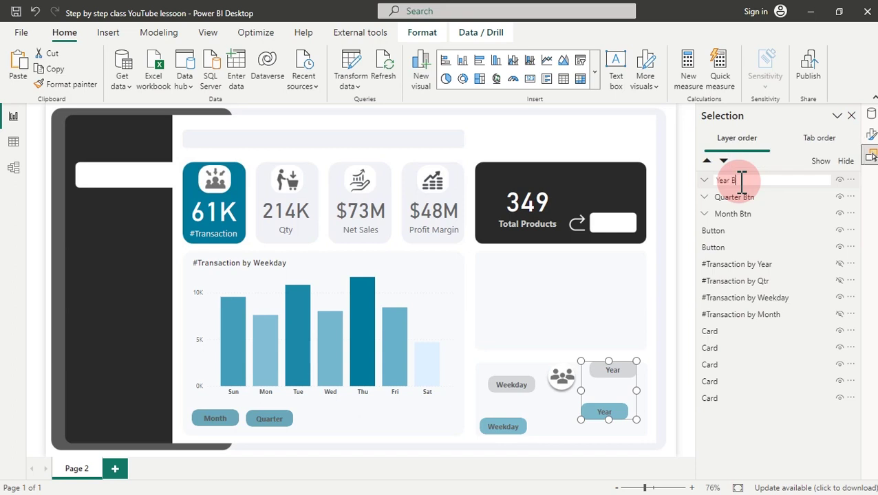
key(Return)
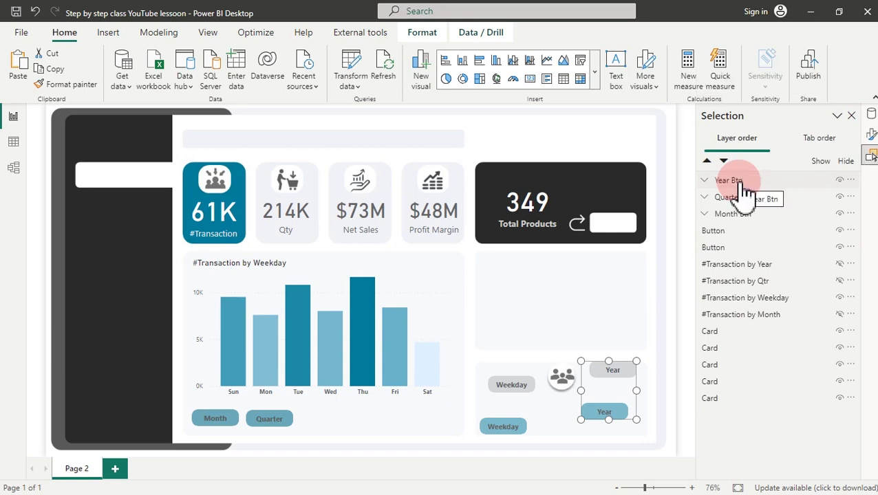
Stack the Active Year and Inactive Year buttons using center and middle alignment, and move them beside the Quarter button beneath the weekday chart
click(705, 180)
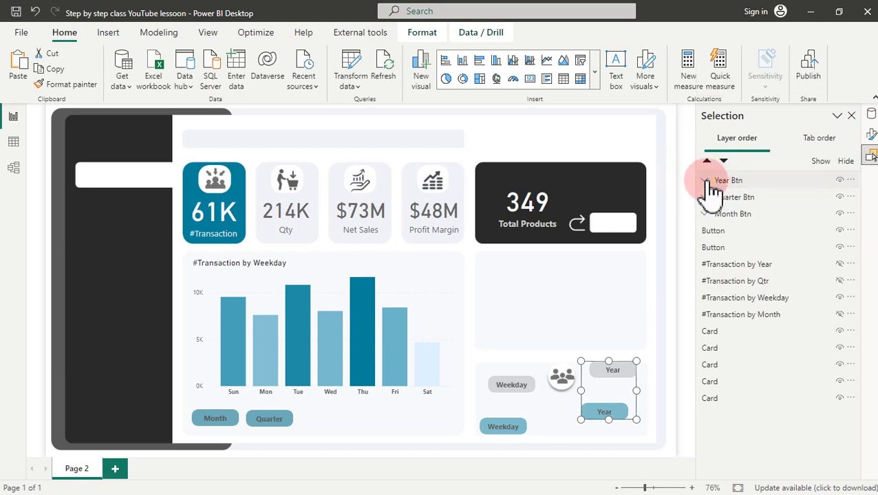
click(705, 181)
click(736, 214)
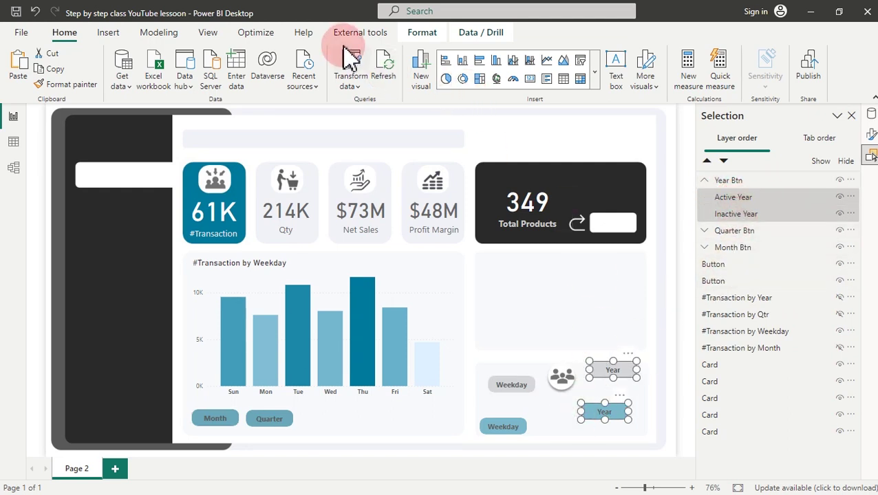
click(416, 35)
click(279, 75)
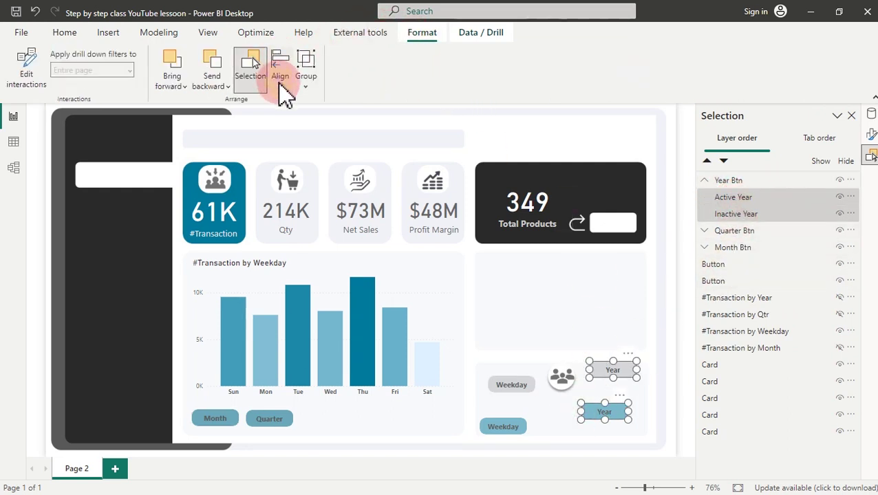
click(313, 127)
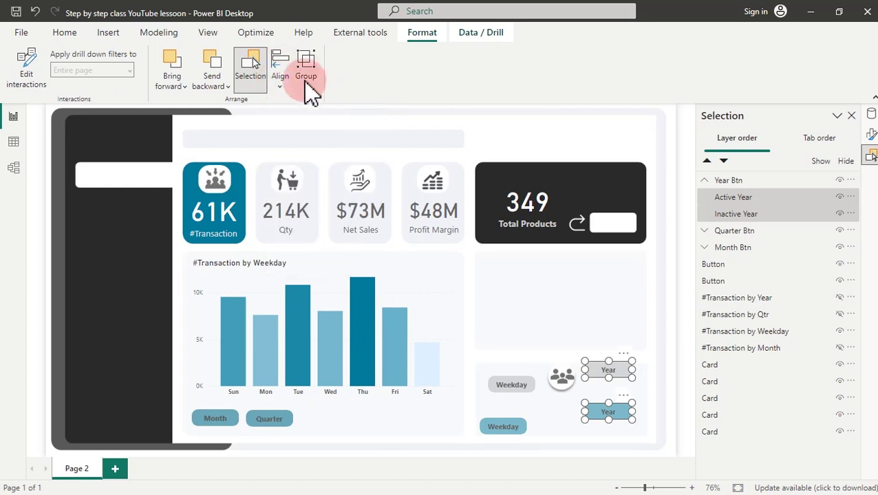
click(290, 97)
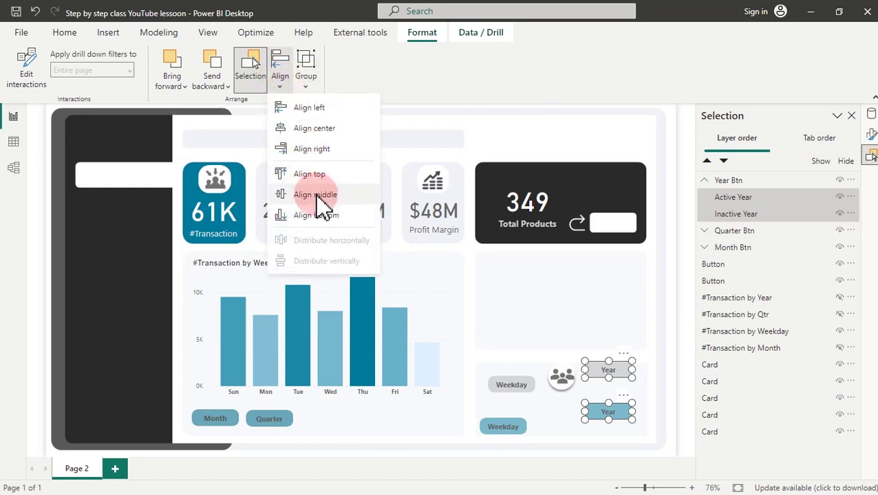
click(342, 209)
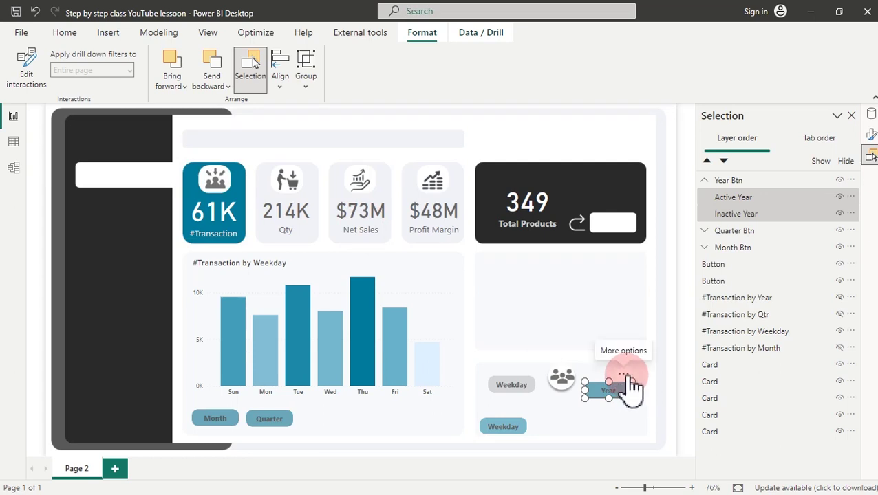
drag(421, 415, 348, 419)
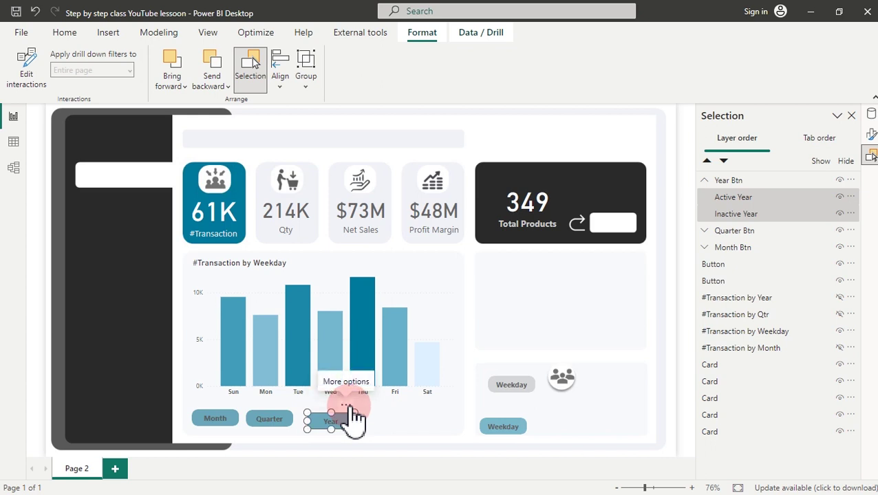
Rename the grey Weekday button's layer as "Inactive Weekday"
click(503, 386)
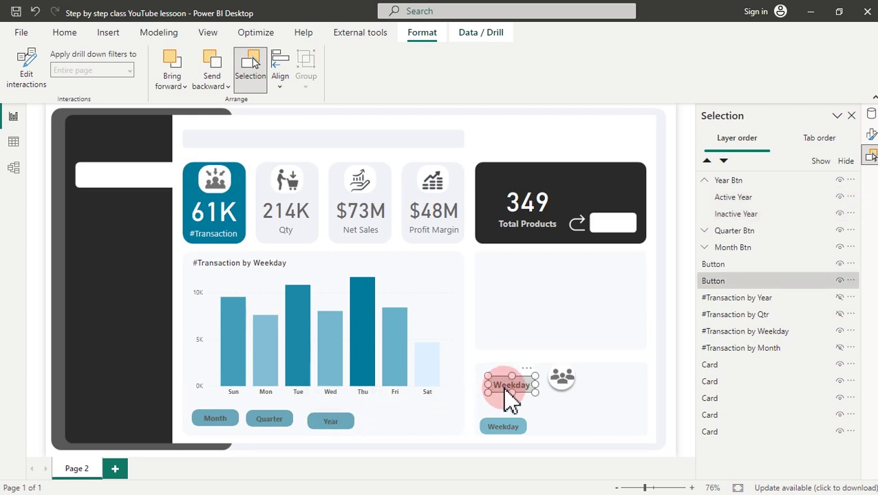
click(721, 281)
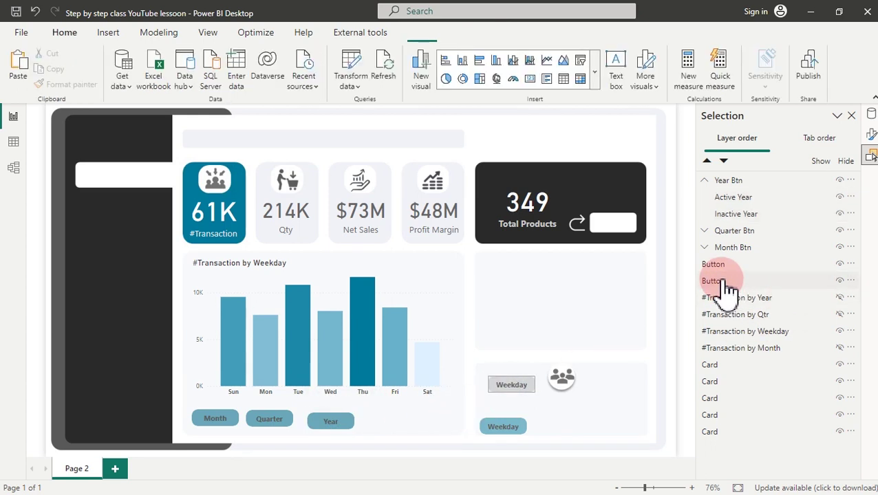
double_click(722, 279)
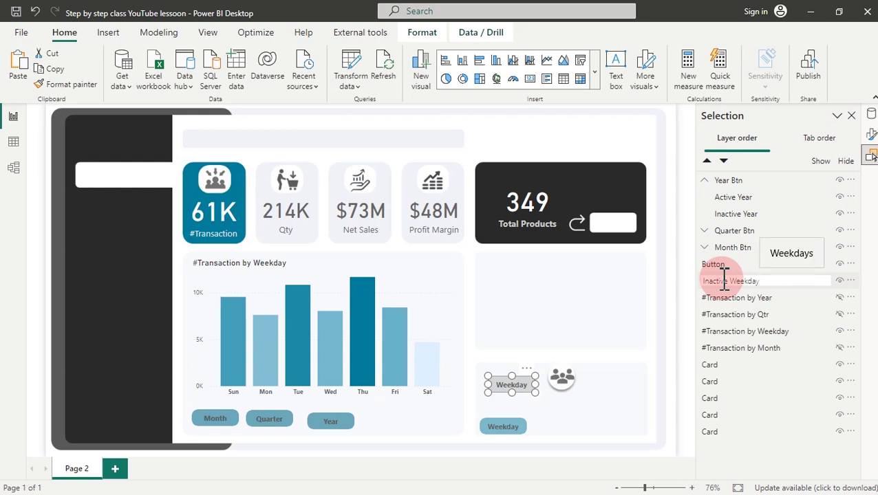
text(Inactive Weekday)
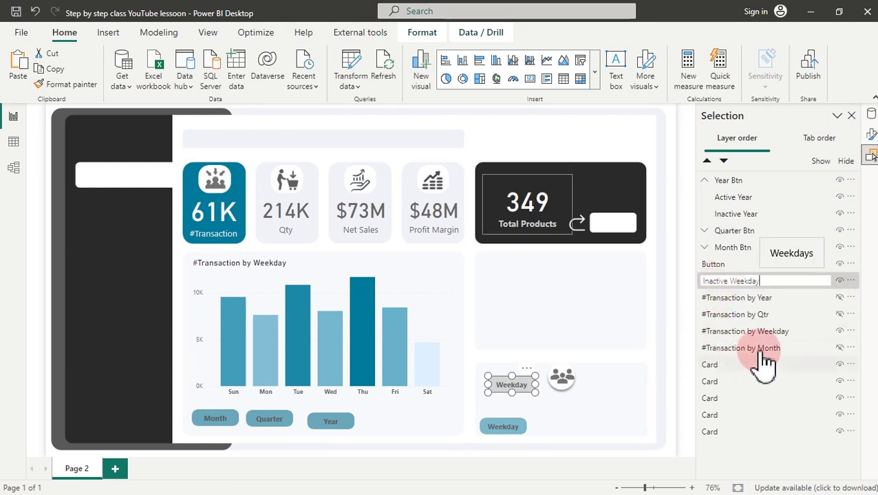
Rename the blue Weekday button's layer as "Active Weekday"
click(728, 266)
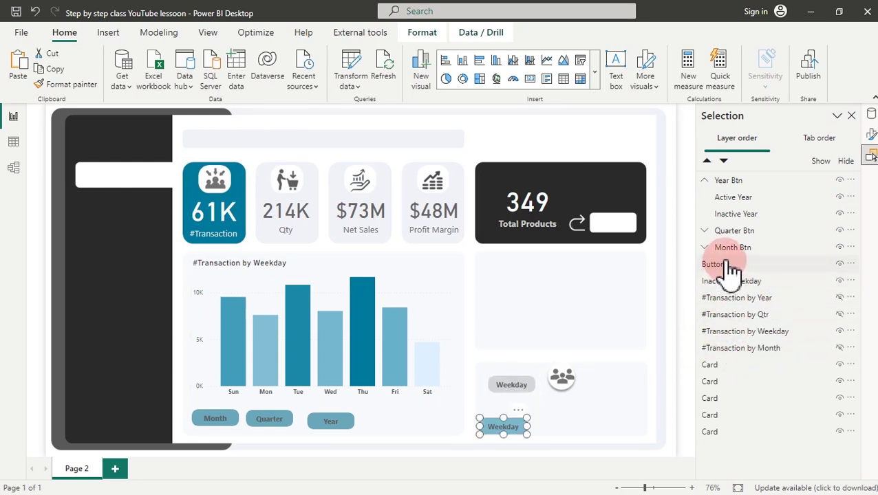
double_click(727, 265)
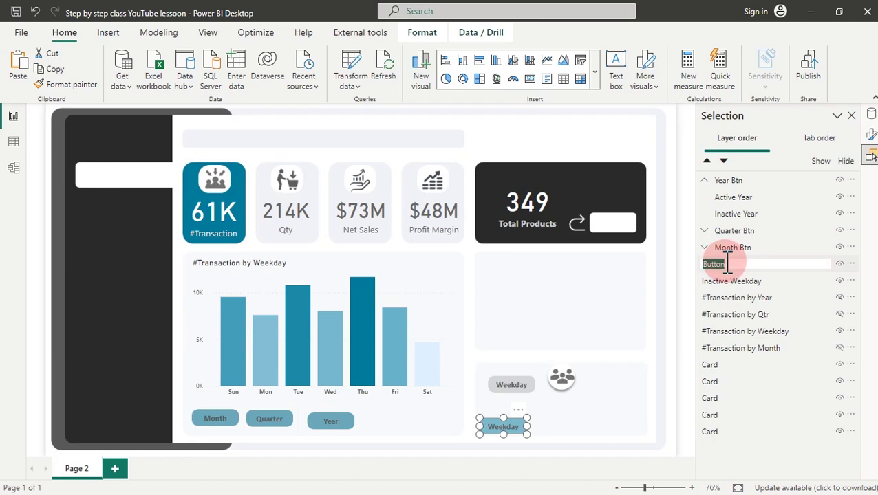
text(Act)
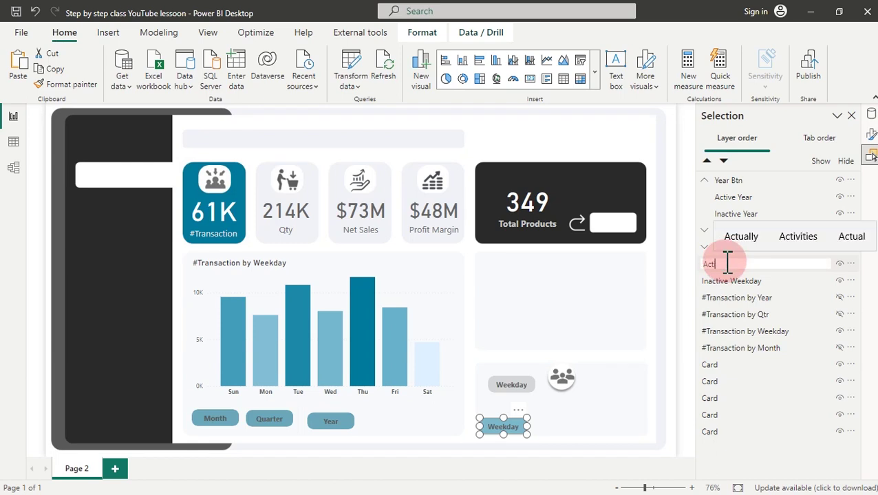
text(ive Week)
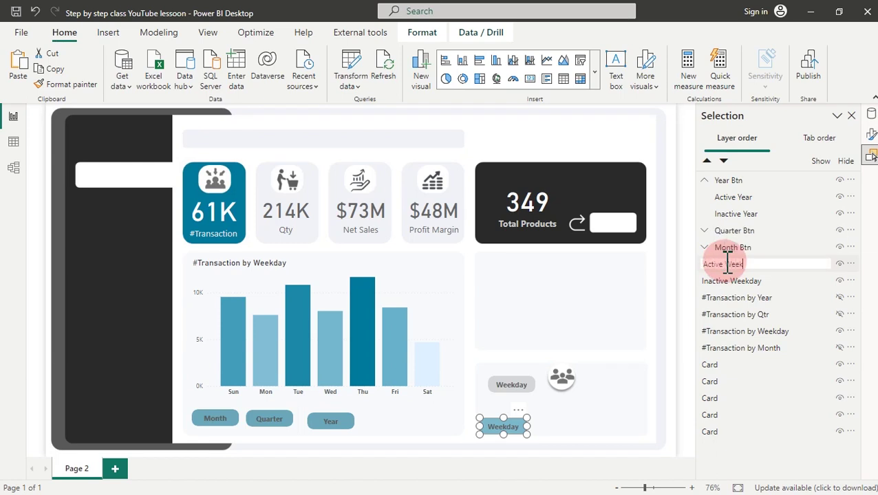
key(Return)
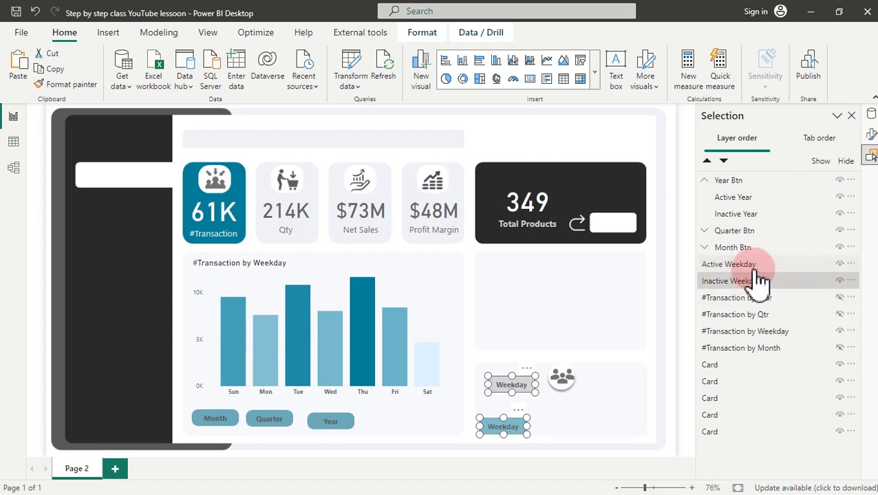
Group the Active Weekday and Inactive Weekday buttons and rename the group as "Weekday Btn"
right_click(754, 267)
mouse_move(770, 281)
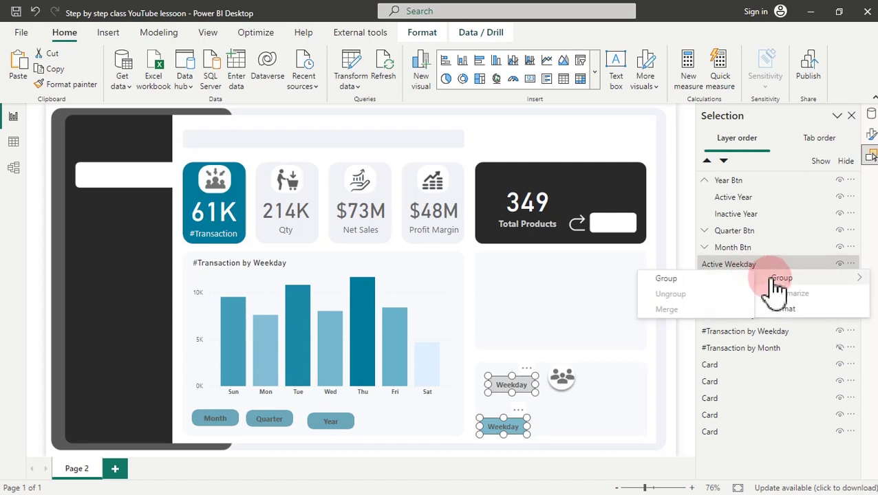
click(667, 280)
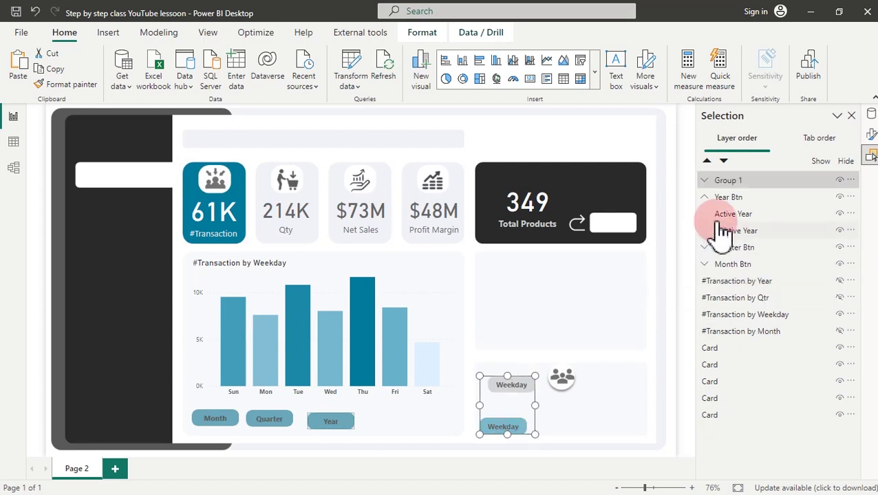
double_click(729, 181)
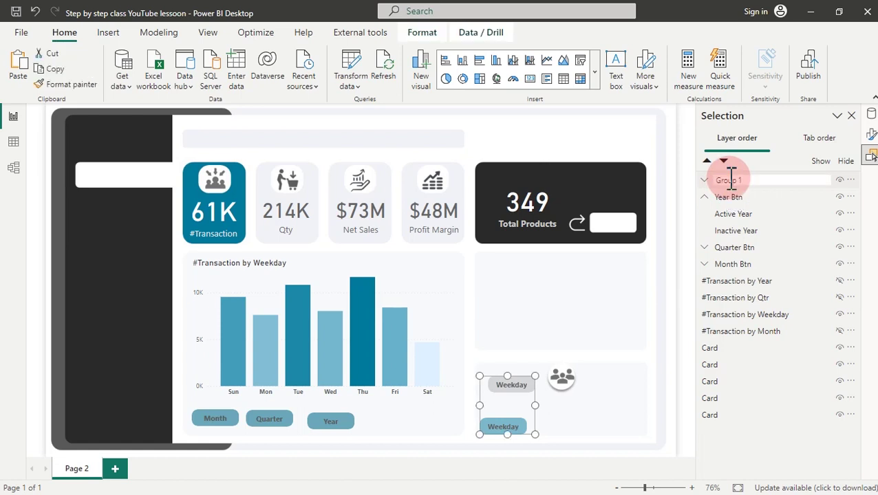
text(Weekday)
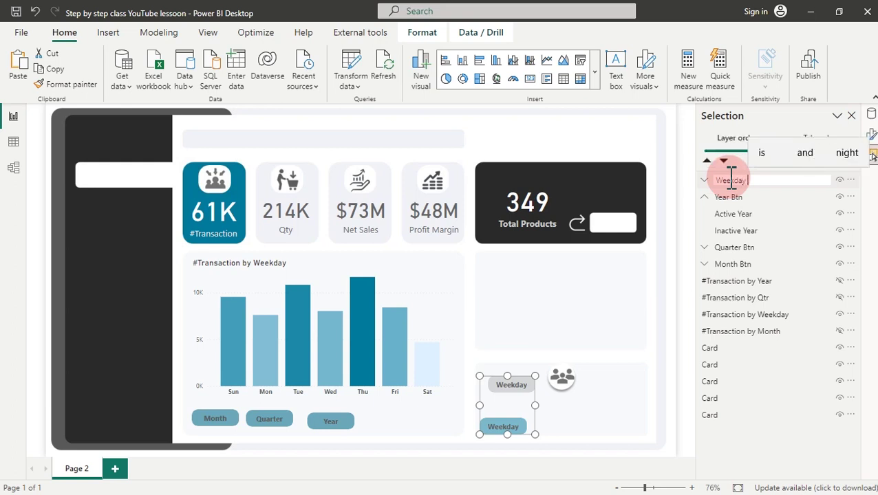
text( Btn)
key(Return)
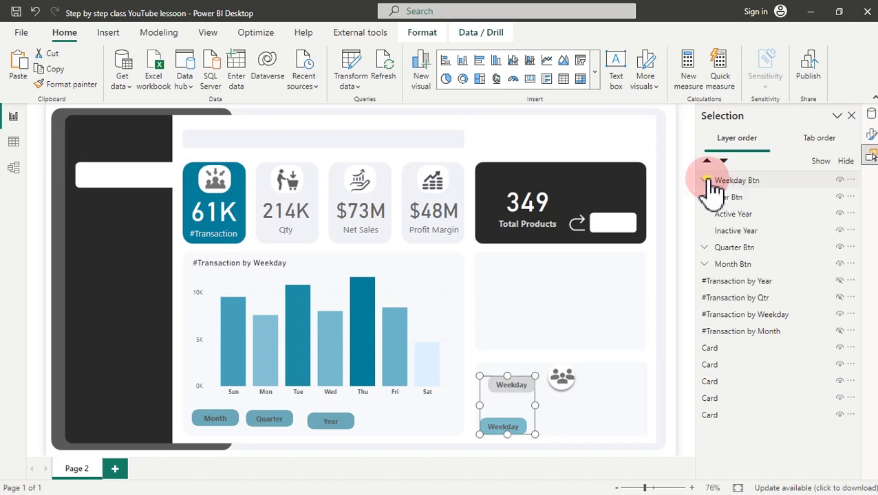
Stack the Active Weekday and Inactive Weekday buttons using center and middle alignment, and move them beneath the chart beyond the Year button
click(705, 181)
click(722, 197)
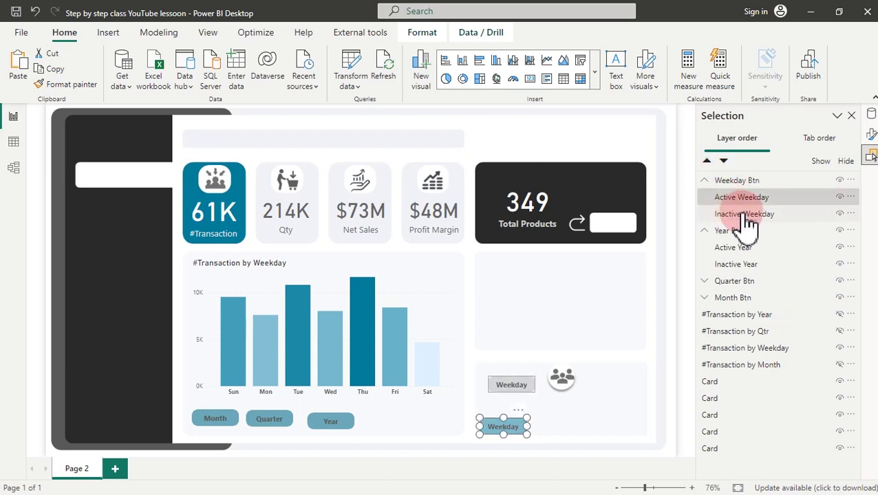
ctrl+click(746, 216)
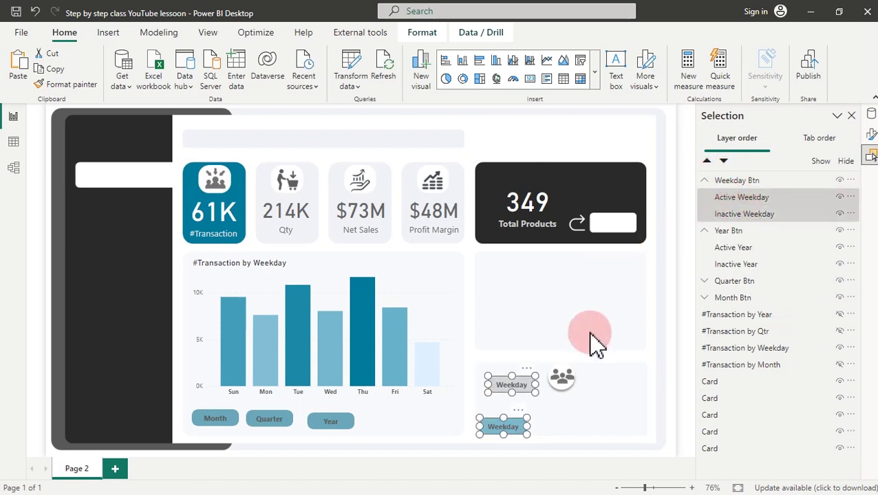
click(421, 32)
click(280, 81)
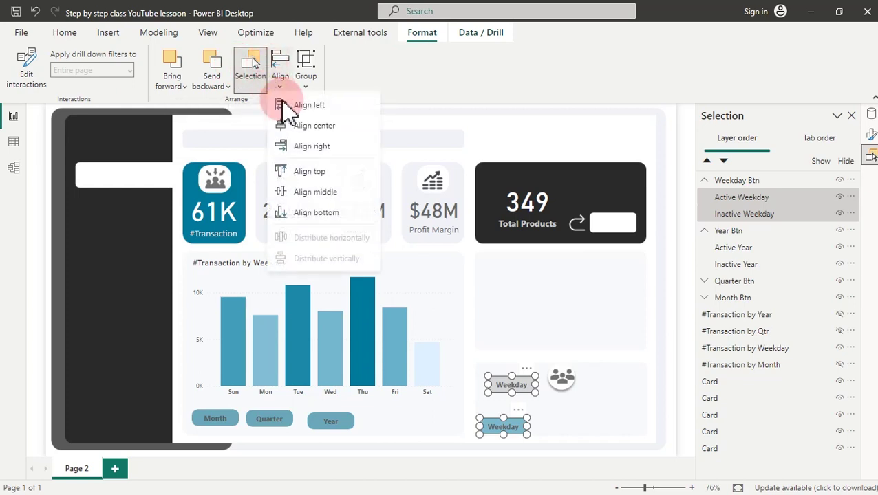
click(313, 131)
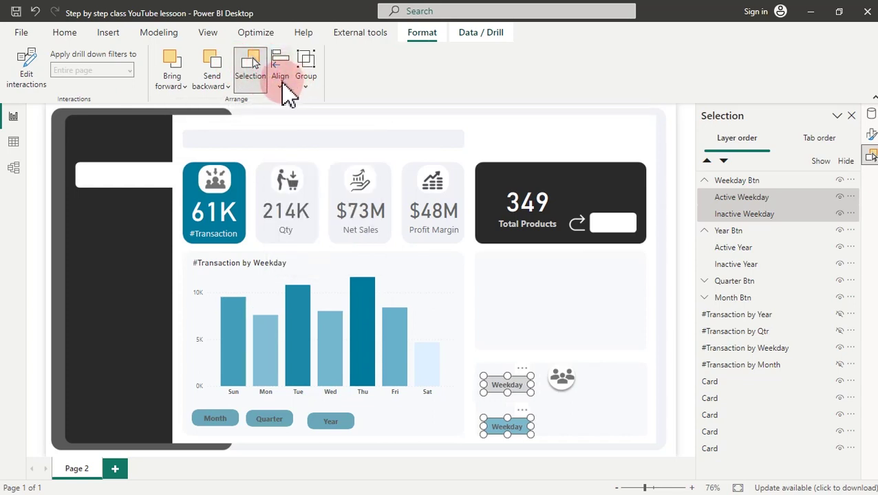
click(282, 86)
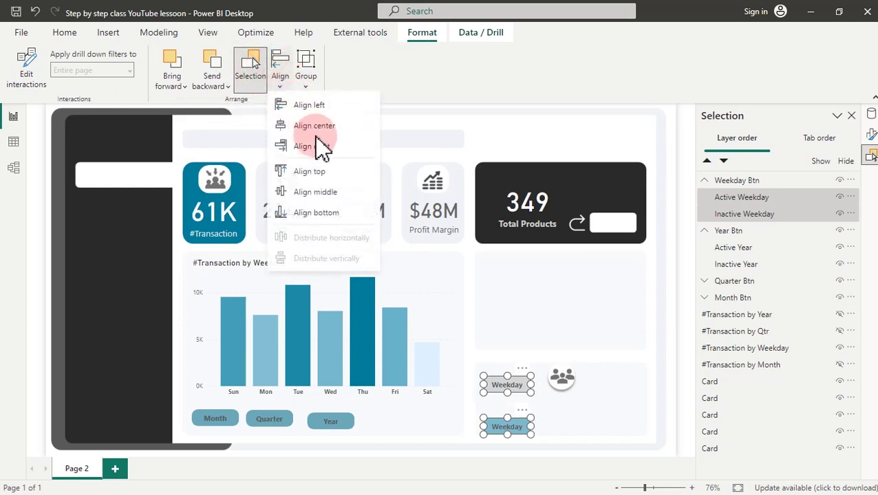
click(337, 200)
drag(530, 399, 435, 421)
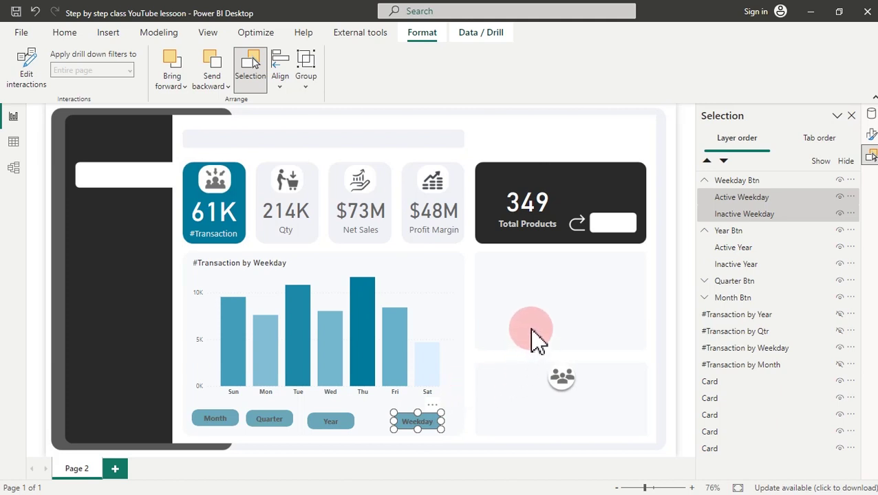
Collapse the Weekday Btn and Year Btn groups in the layer list and clear the canvas selection
click(705, 182)
click(705, 198)
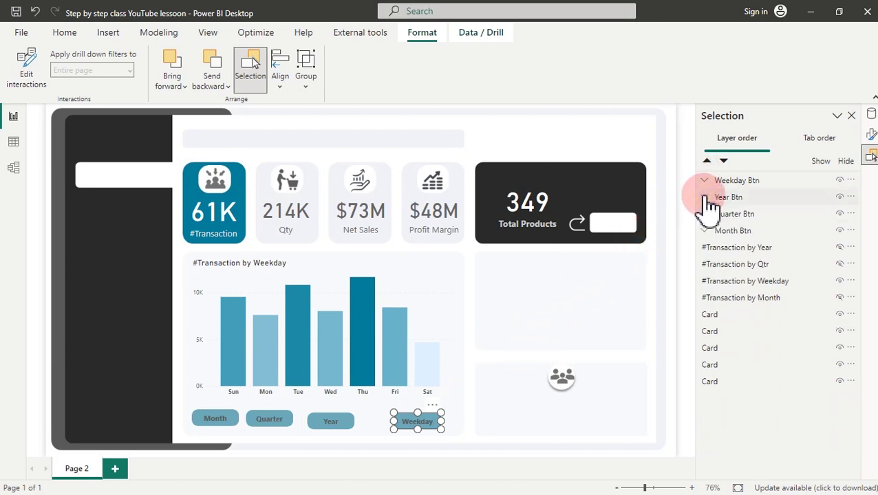
click(509, 357)
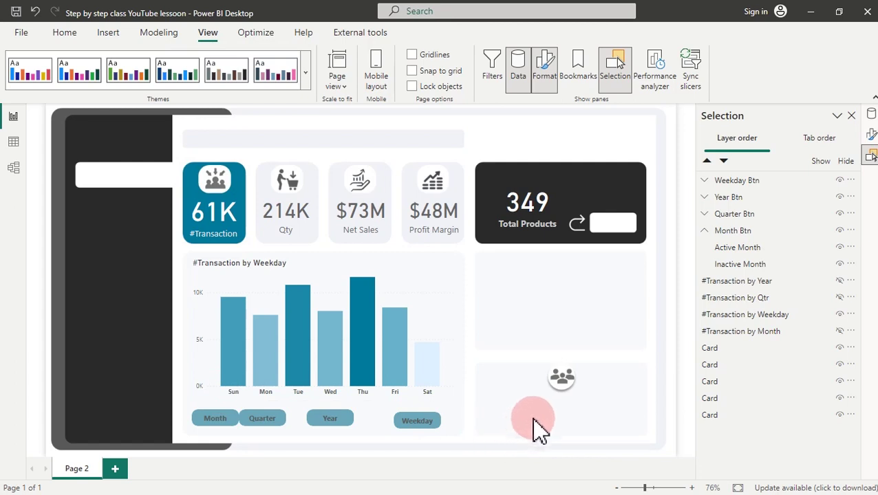
Align the tops of the Month, Quarter, Year and Weekday button groups beneath the chart and distribute them horizontally
drag(423, 456, 159, 398)
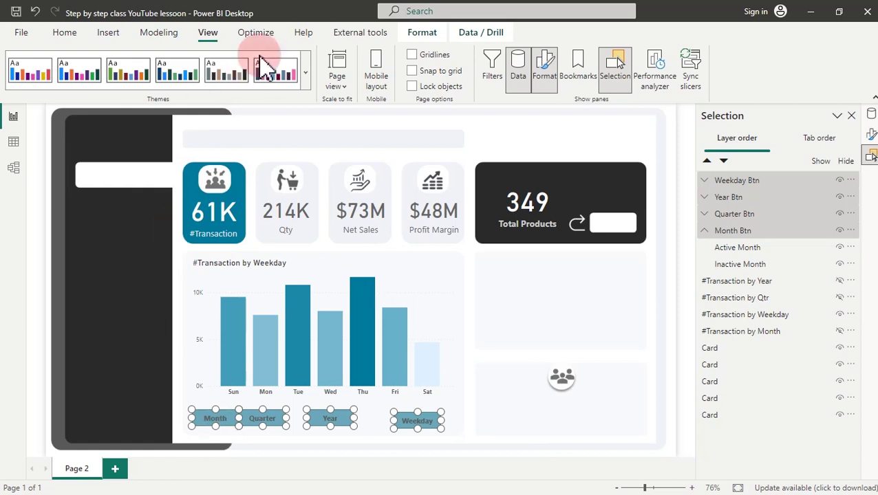
click(430, 33)
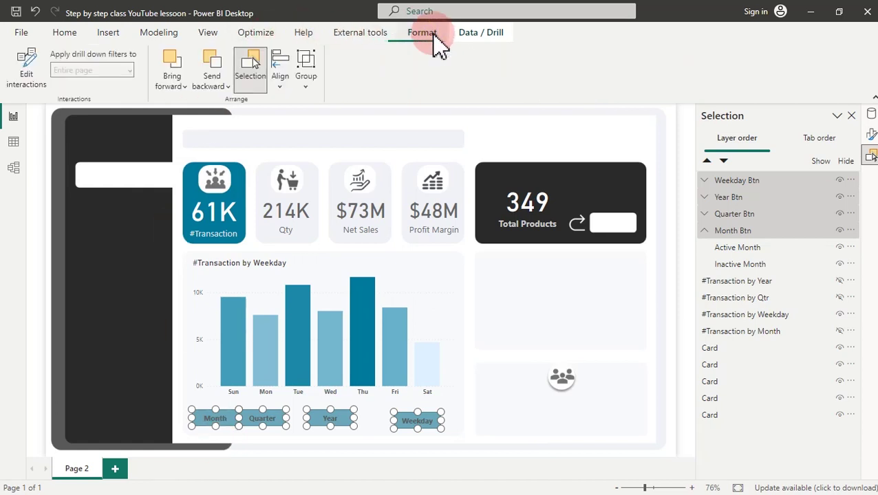
click(282, 83)
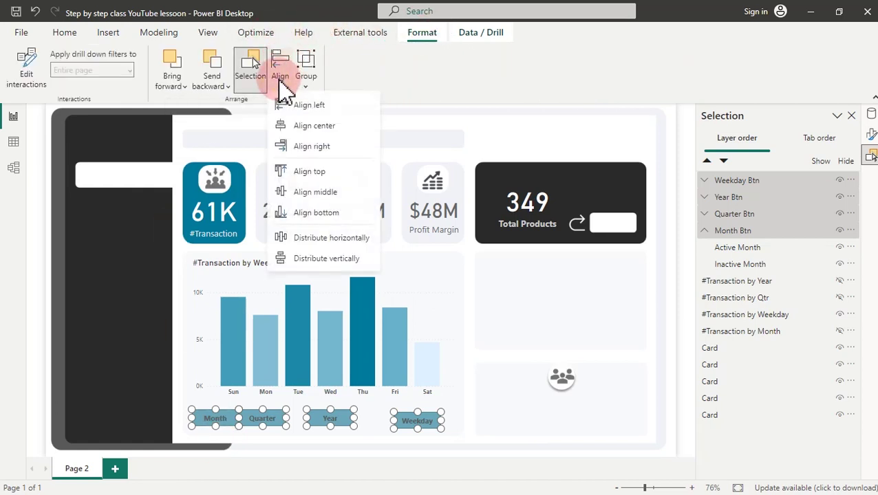
click(316, 175)
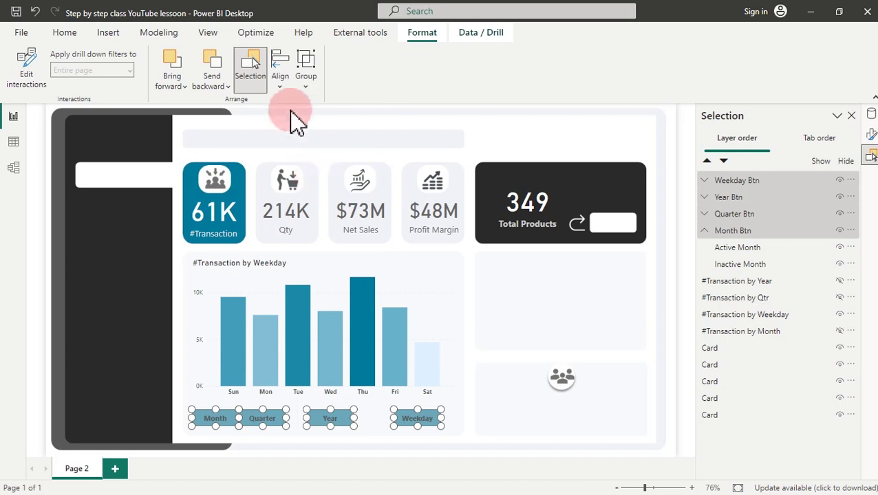
click(282, 84)
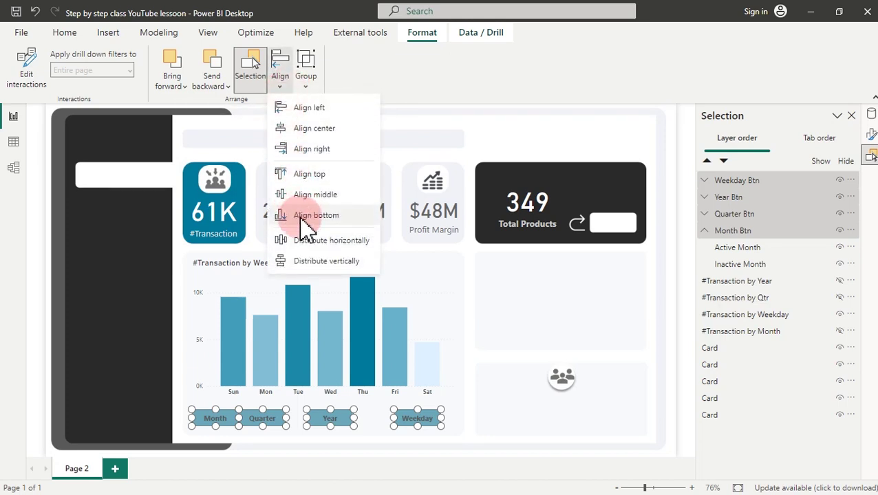
click(307, 242)
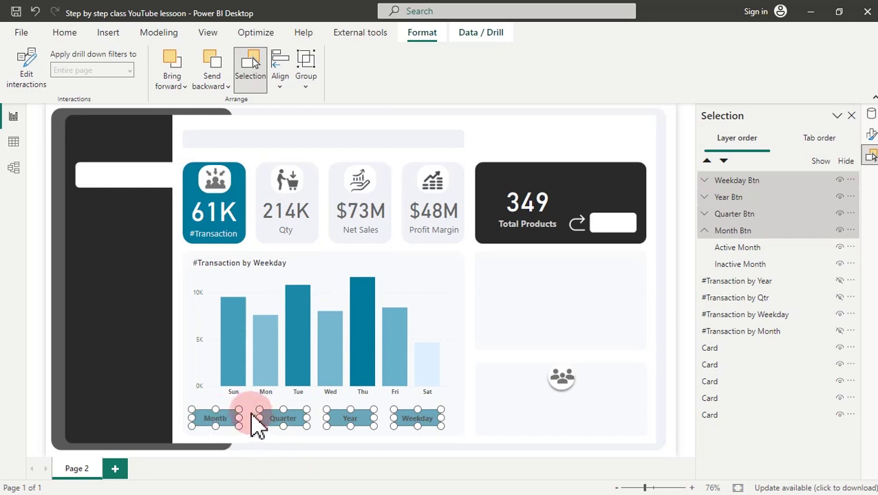
click(519, 399)
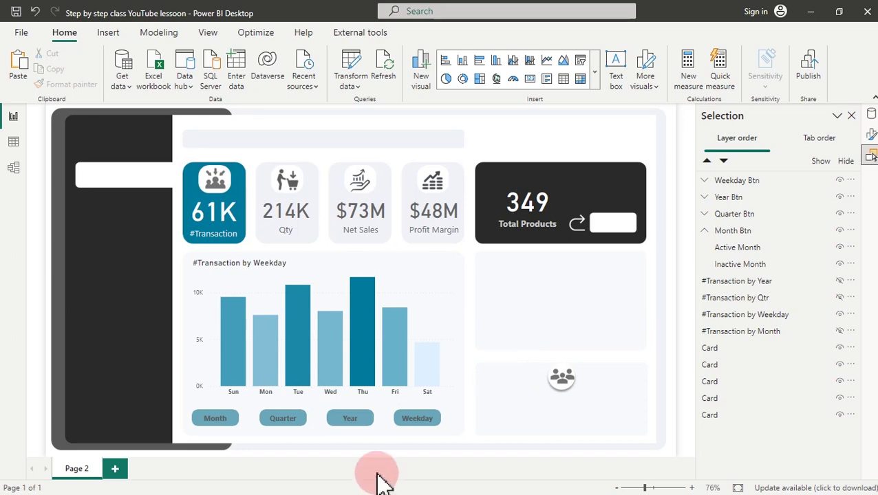
click(350, 419)
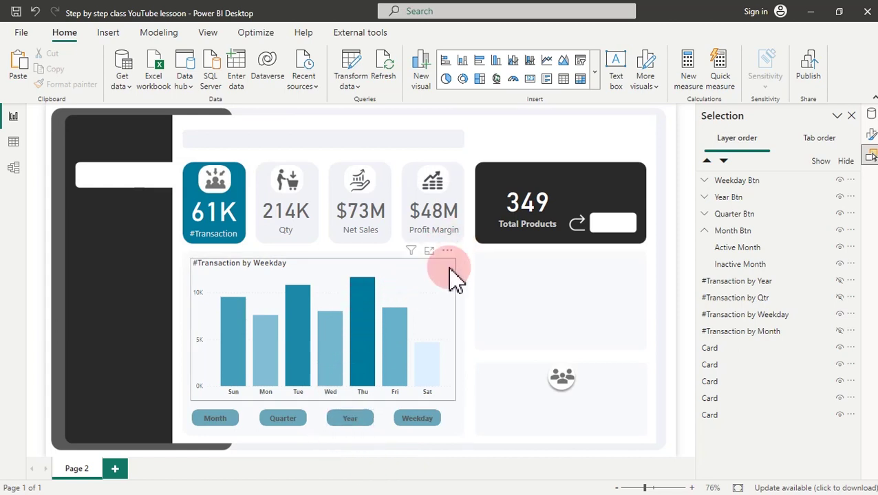
click(448, 287)
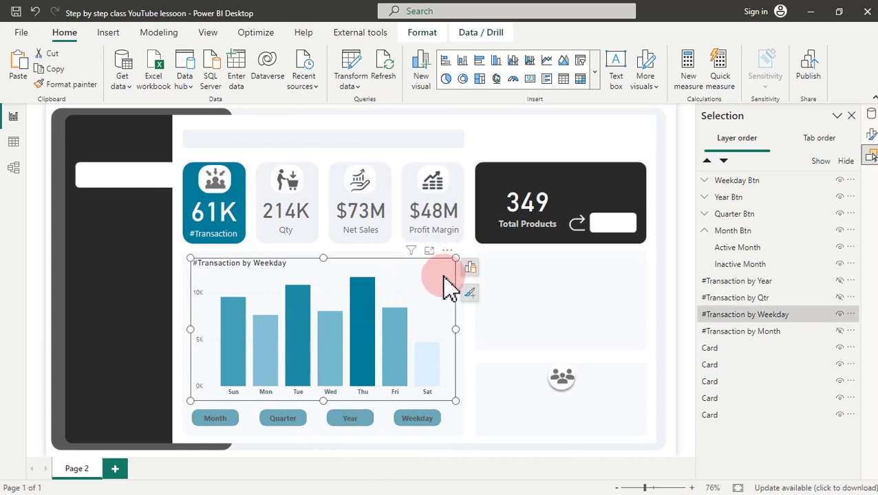
click(784, 317)
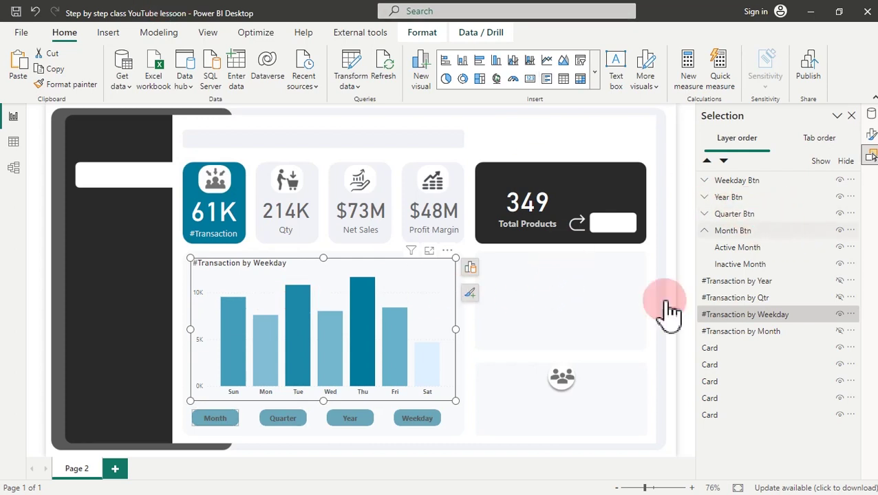
click(292, 427)
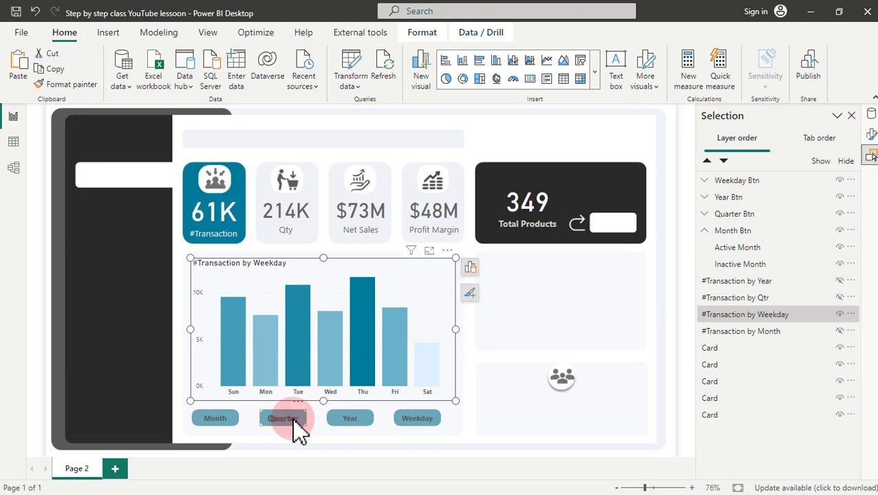
Hide the Active Year layer inside the Year Btn group, leaving the group collapsed
click(702, 198)
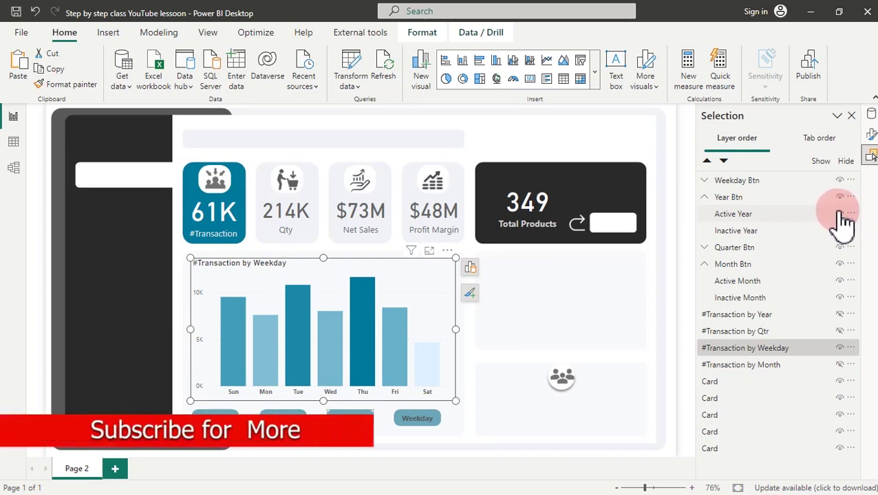
click(703, 197)
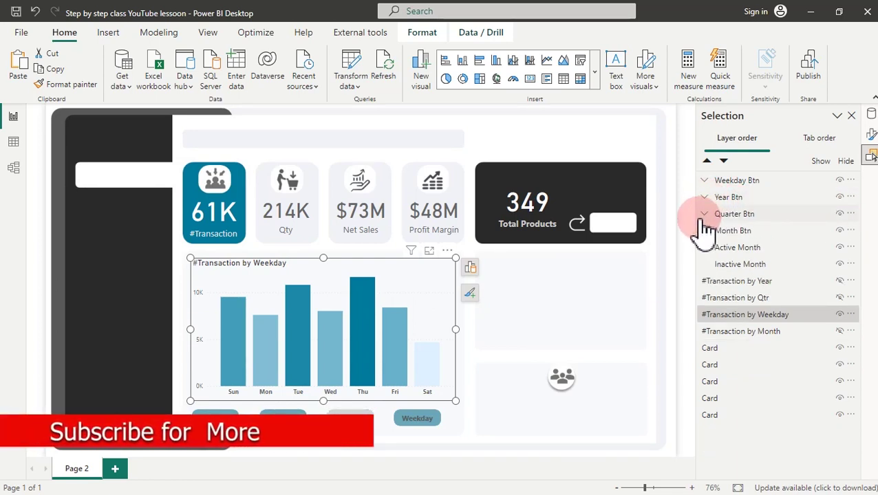
Hide the Active Month layer inside the Month Btn group, leaving the group collapsed
click(706, 220)
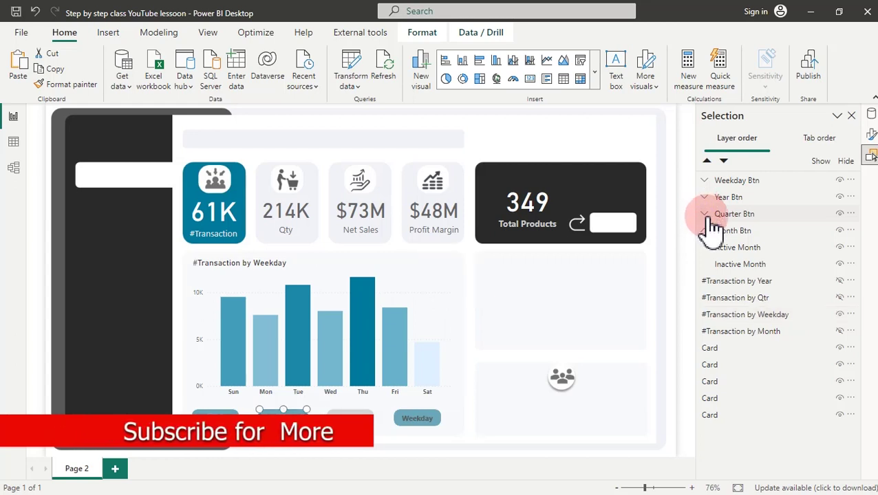
ctrl+click(706, 220)
click(705, 214)
click(705, 215)
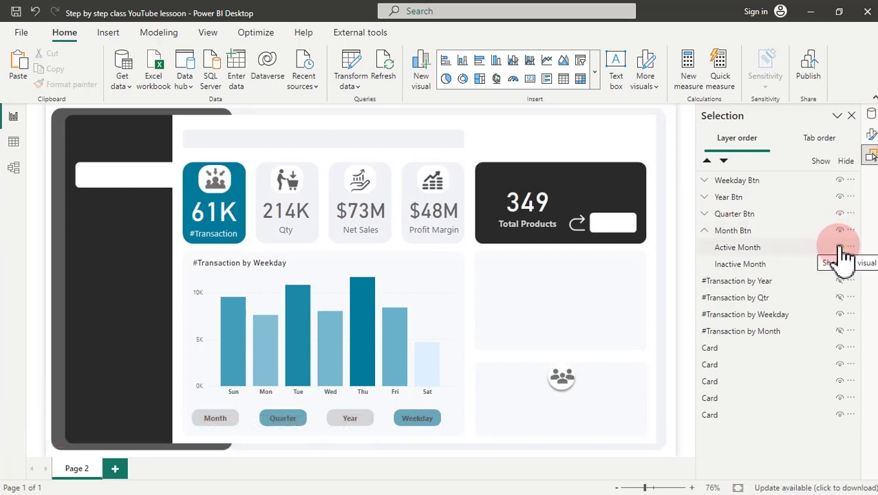
click(705, 231)
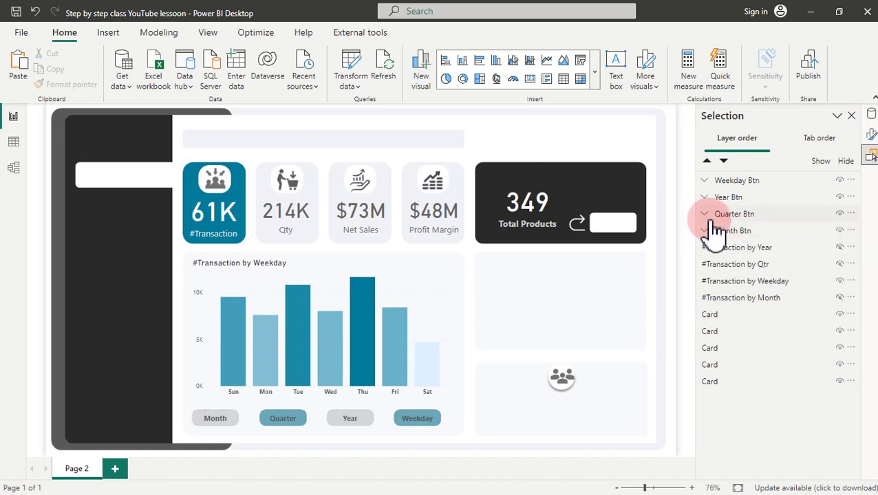
Hide the Active Qtr layer inside the Quarter Btn group, leaving the group collapsed
click(715, 218)
click(704, 214)
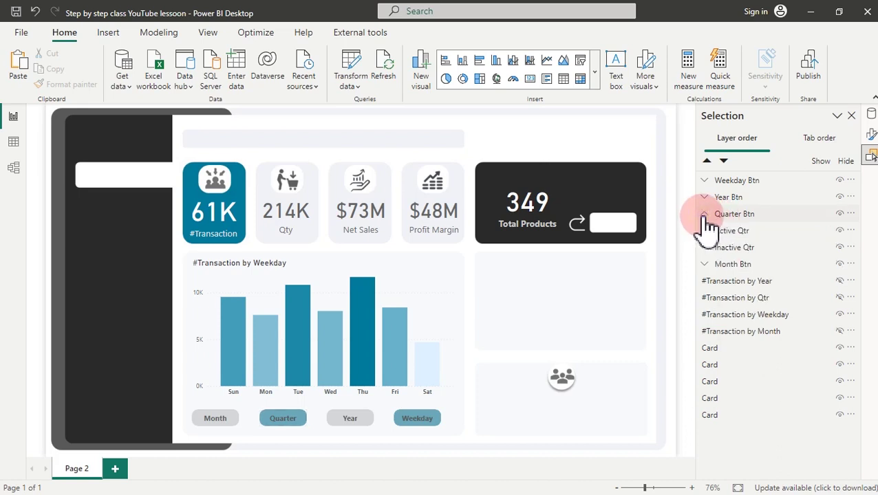
click(840, 231)
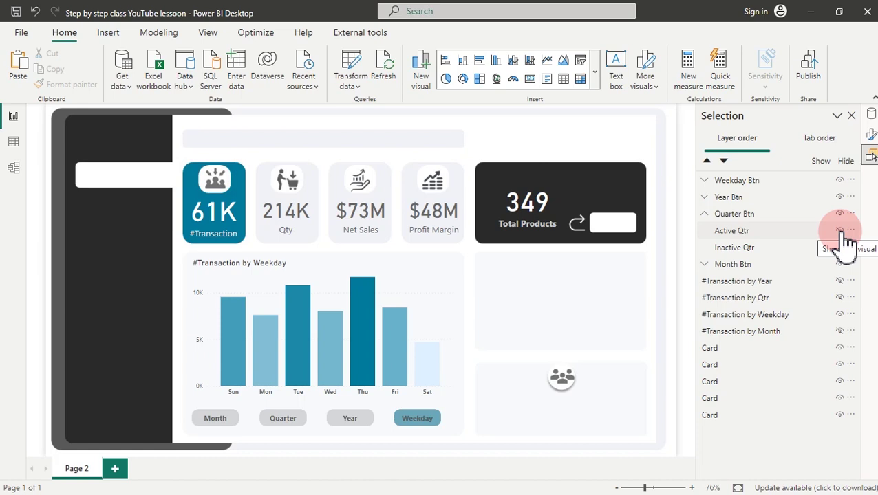
click(704, 214)
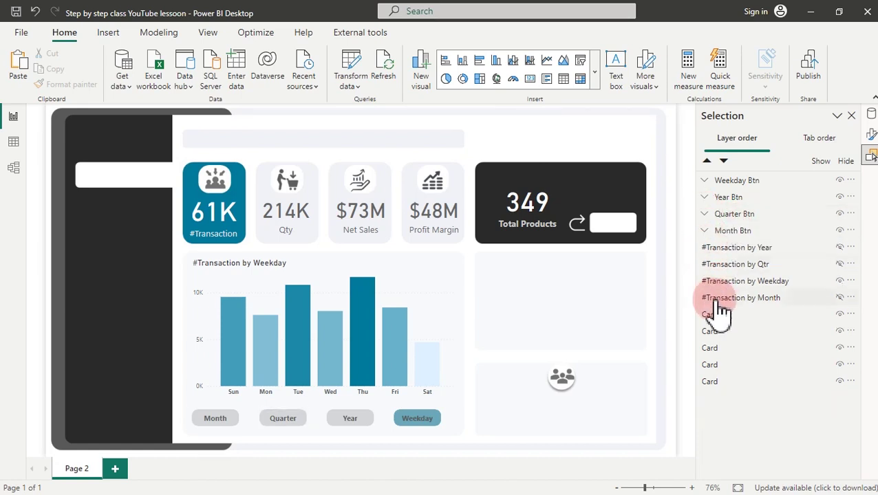
Select the #Transaction by Weekday chart together with the expanded Weekday Btn group, and hide the group's Inactive Weekday layer
click(715, 331)
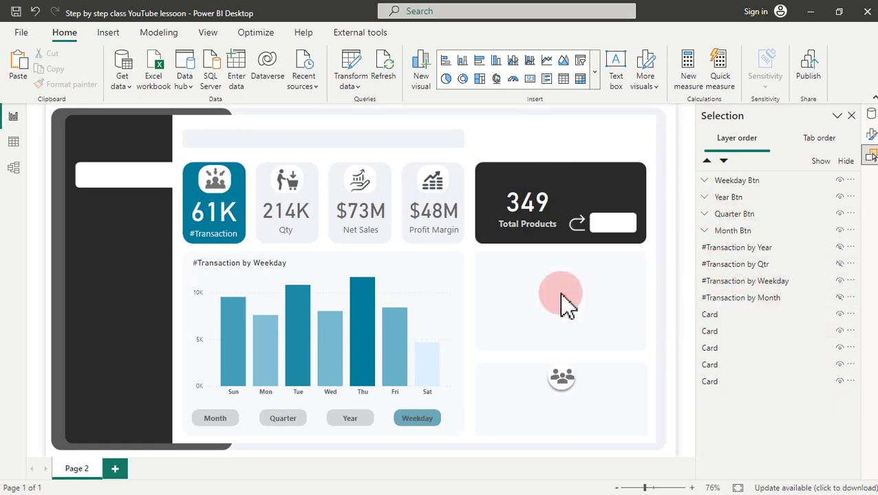
click(421, 289)
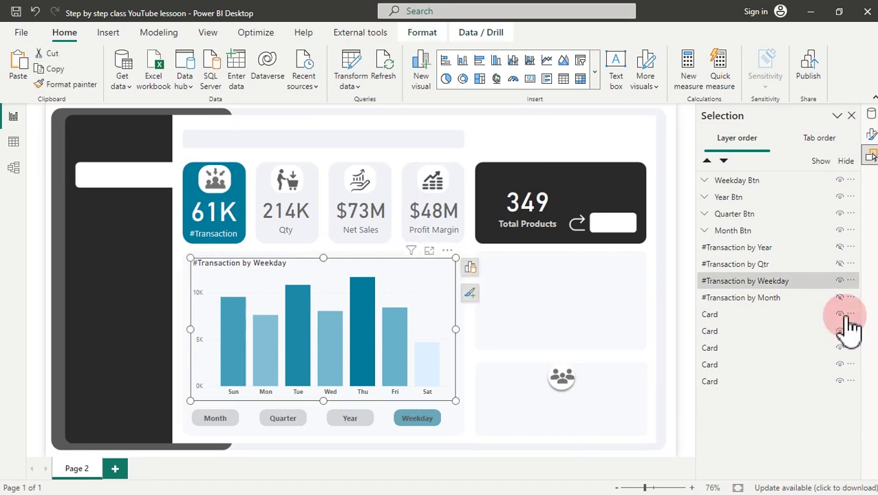
click(800, 286)
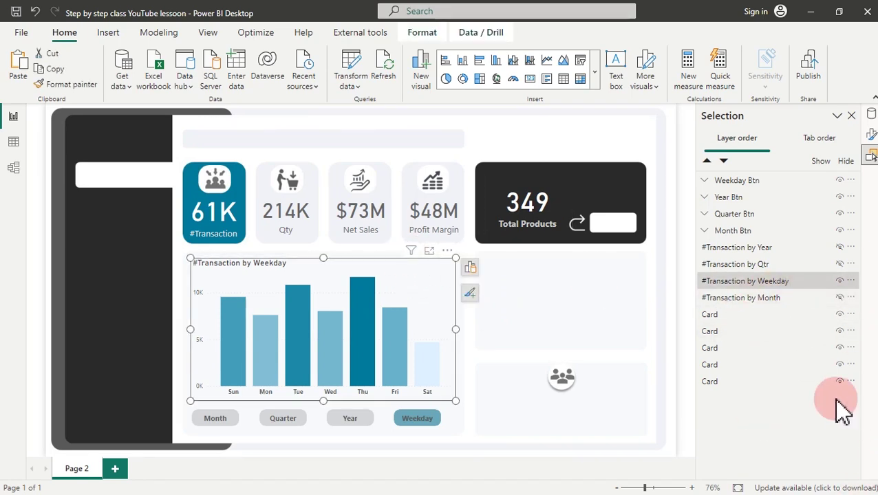
click(738, 191)
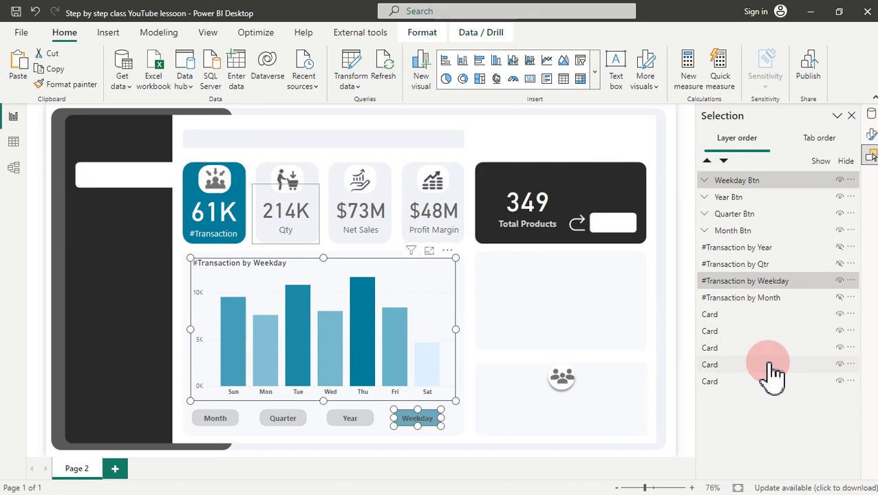
click(705, 179)
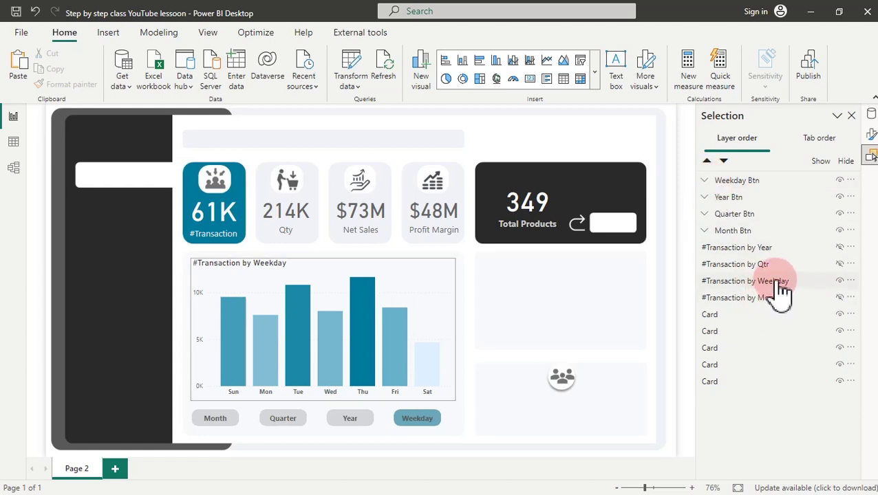
click(705, 180)
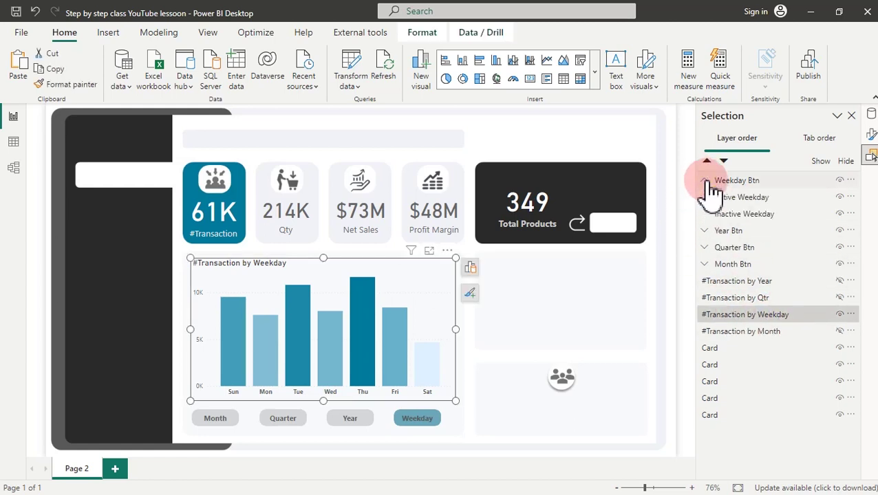
ctrl+click(757, 181)
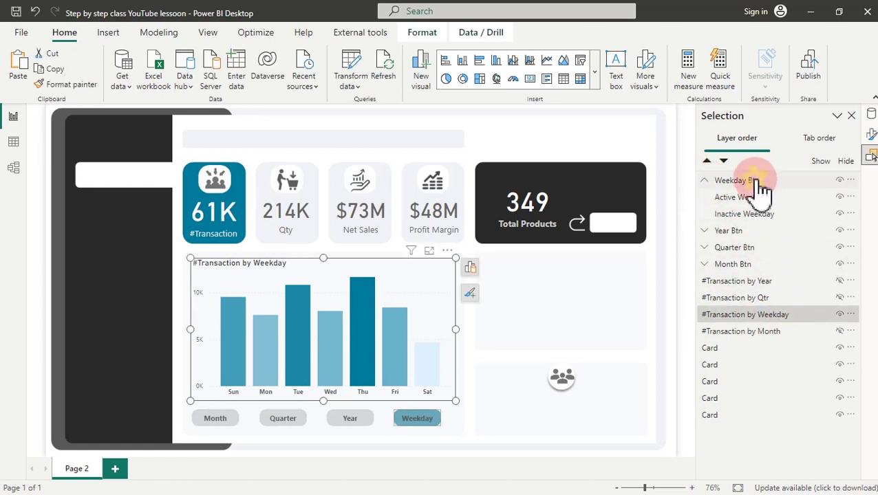
ctrl+click(734, 182)
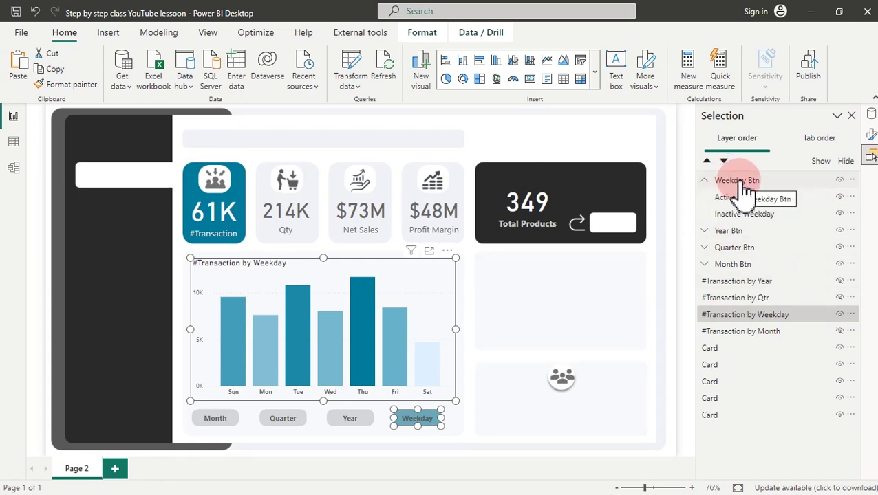
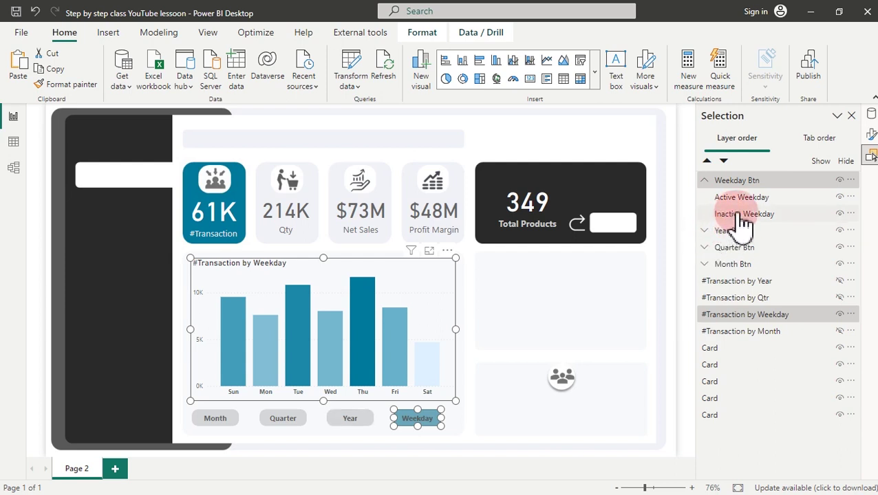
click(839, 213)
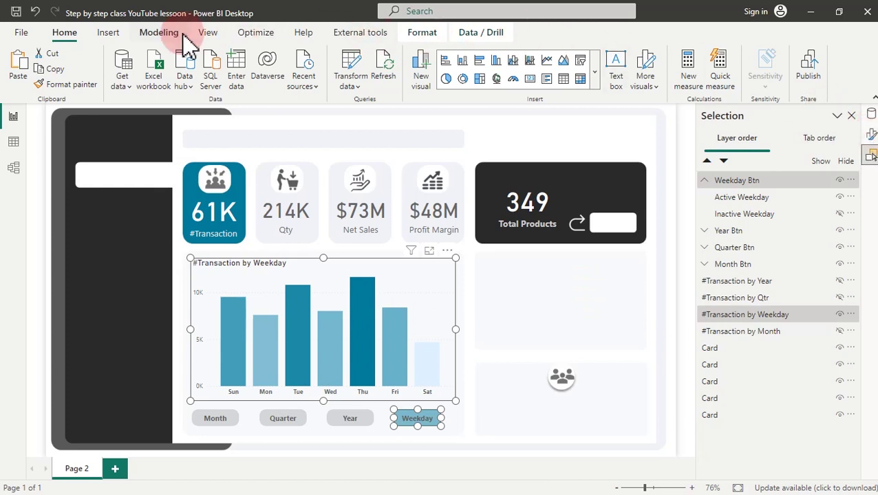
Show the report's Bookmarks pane and check that the chart and Weekday Btn group are selected in the layer list
click(206, 33)
click(580, 69)
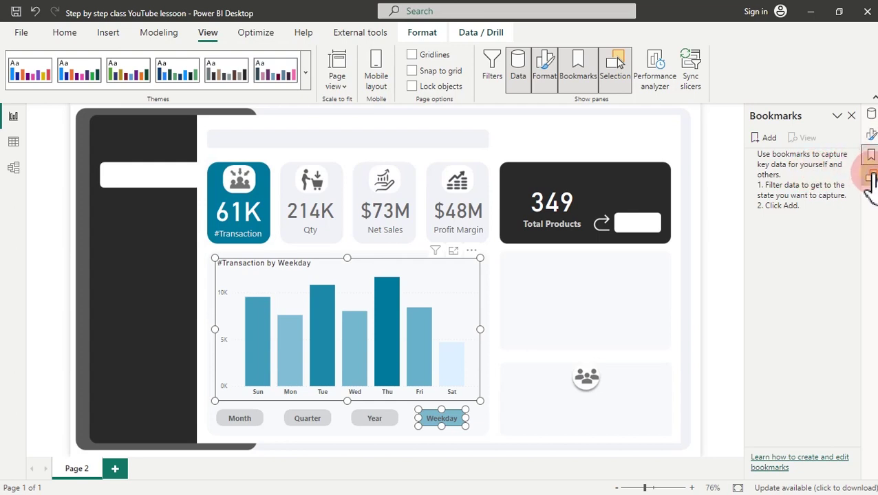
click(870, 178)
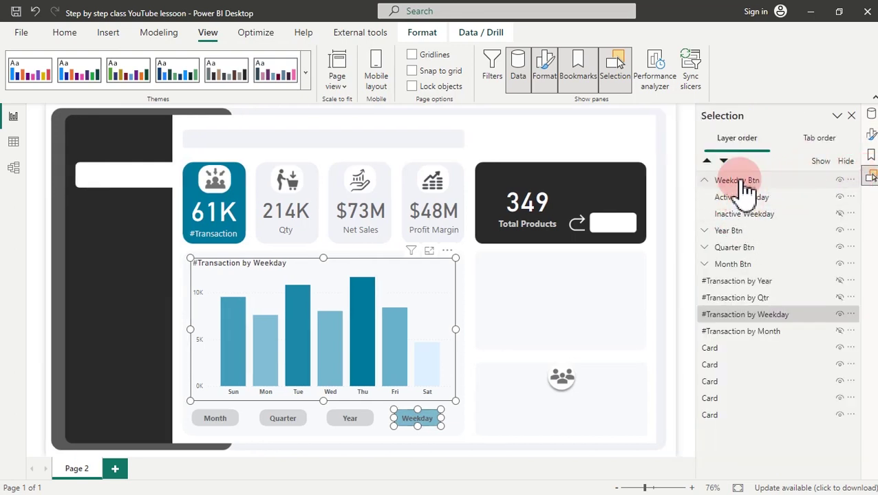
click(870, 157)
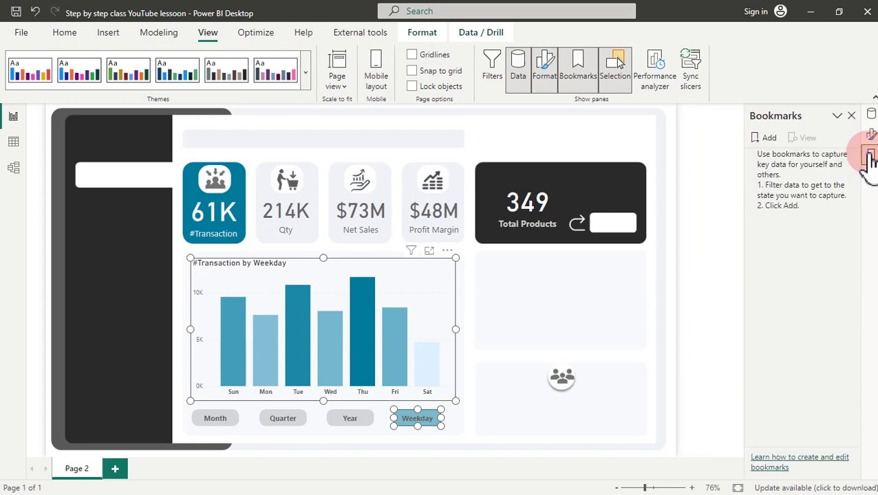
Add a bookmark of the visible weekday chart and active Weekday button, and name it "Active T Weekday"
click(770, 139)
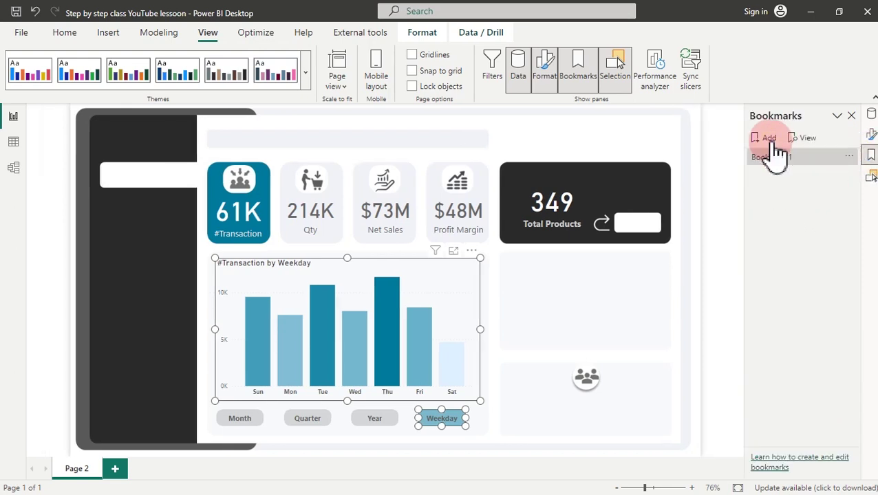
double_click(772, 157)
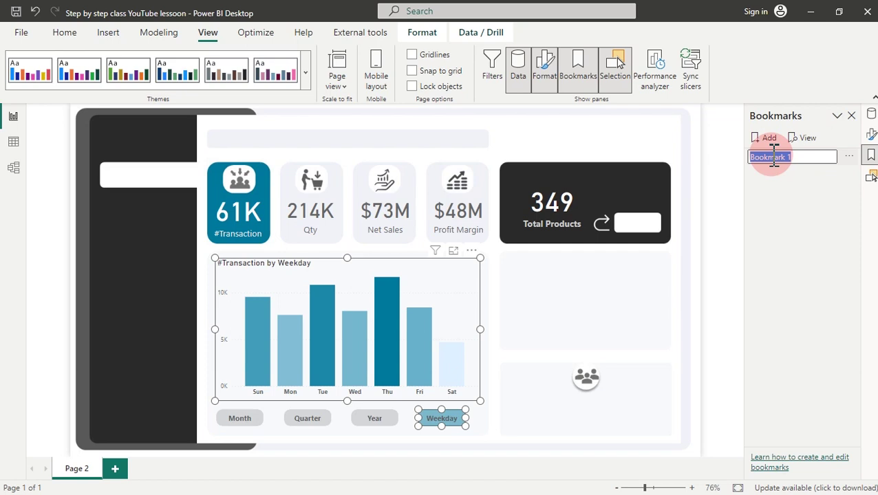
text(Activ)
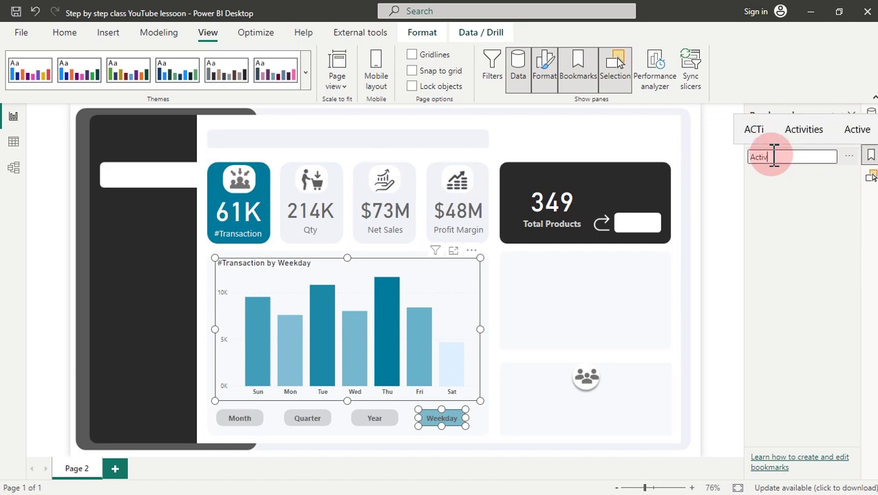
text(e )
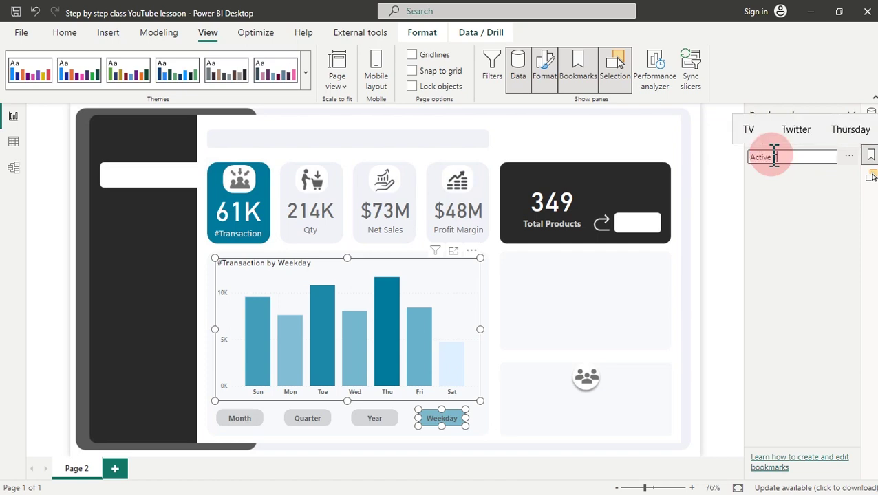
text(Weekday)
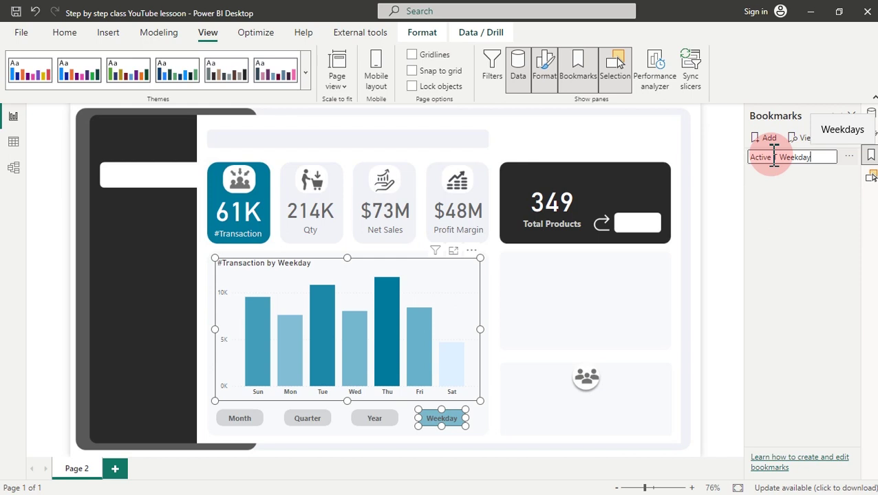
key(Return)
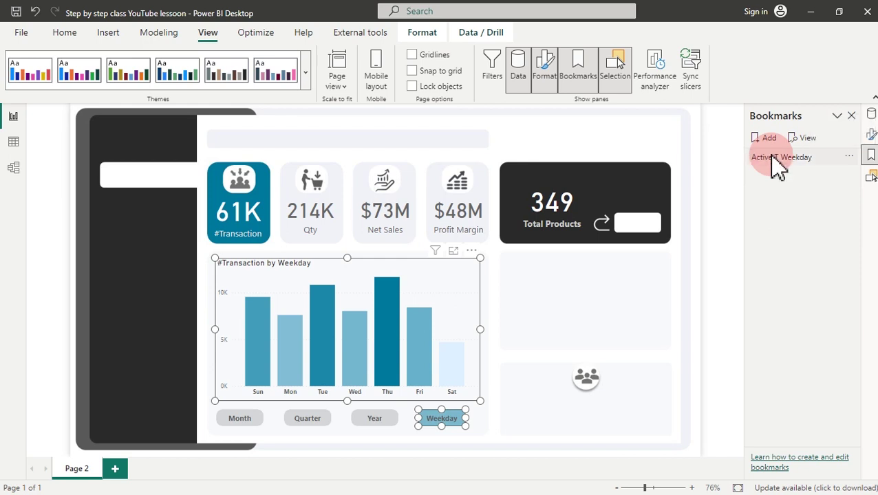
Turn off the Data option for the Active T Weekday bookmark
click(855, 165)
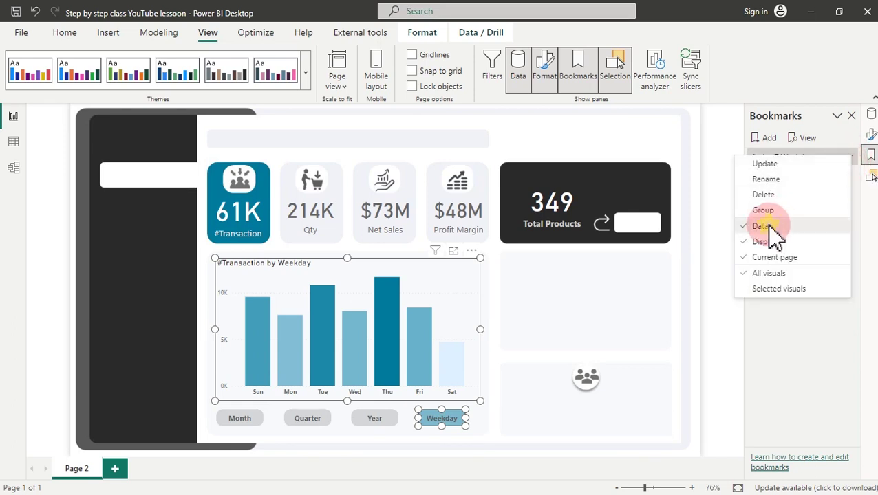
click(839, 176)
click(850, 156)
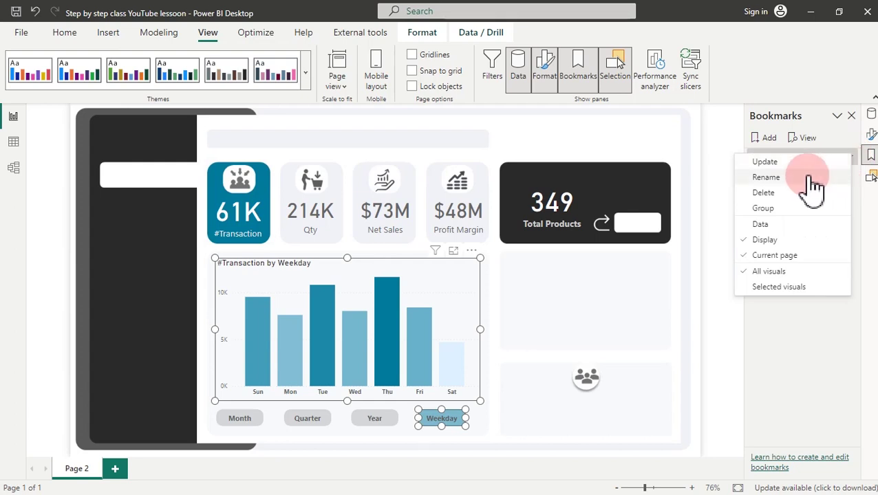
click(784, 177)
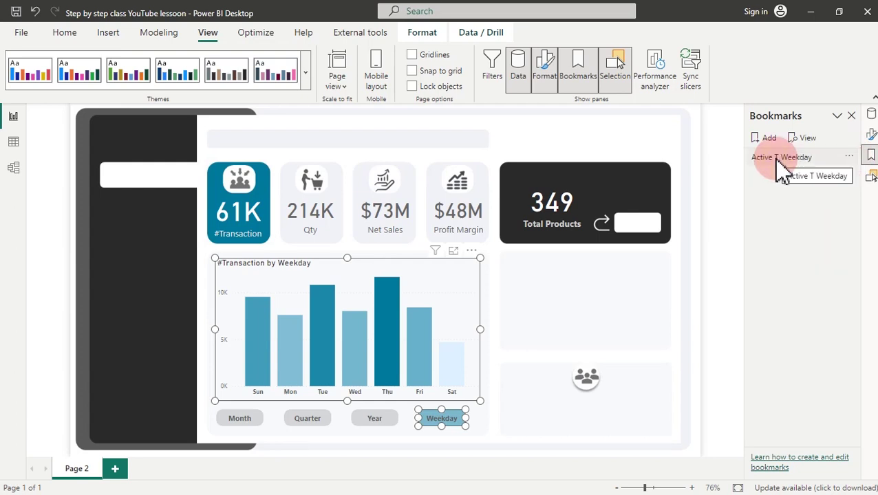
Hide the #Transaction by Weekday chart and add it back to the selection alongside the Weekday Btn group
click(870, 180)
click(840, 316)
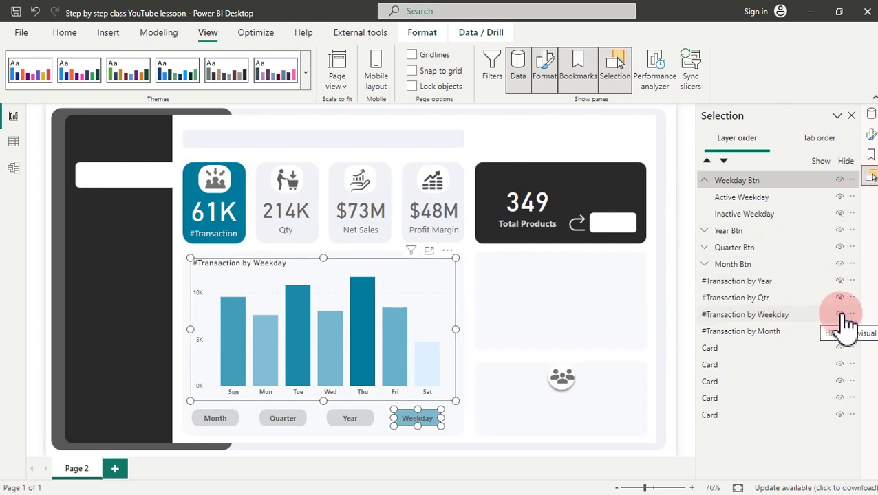
click(839, 314)
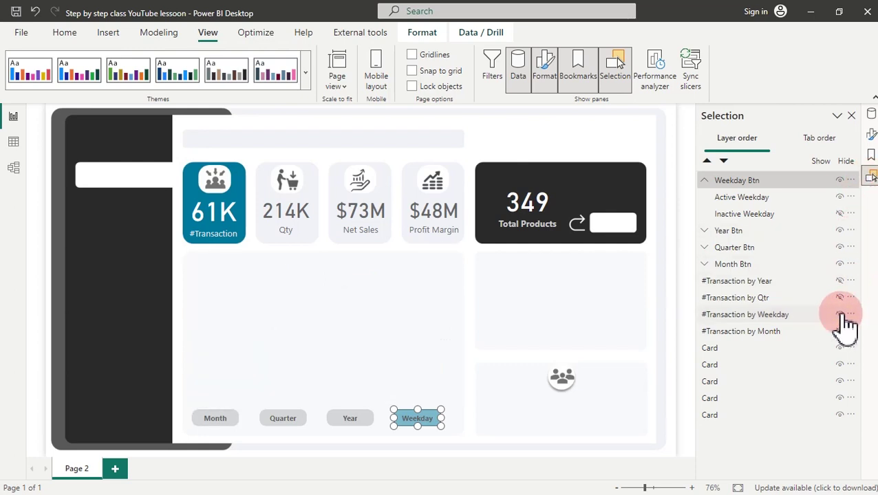
click(766, 315)
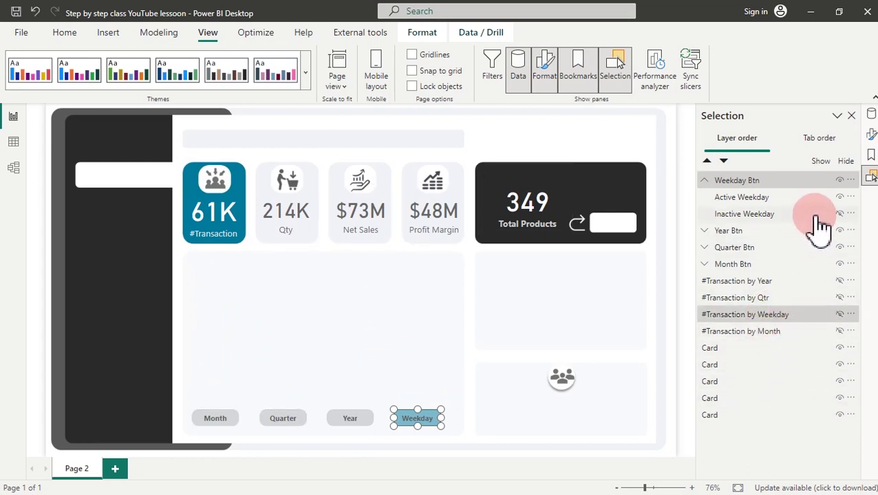
Show the Inactive Weekday layer and hide the Active Weekday layer, keeping the Weekday Btn group and chart selected
click(840, 214)
click(839, 197)
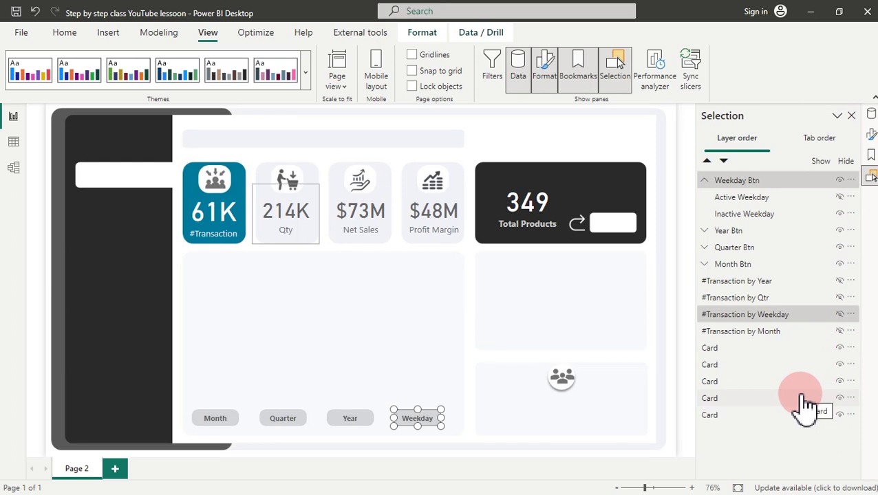
click(748, 175)
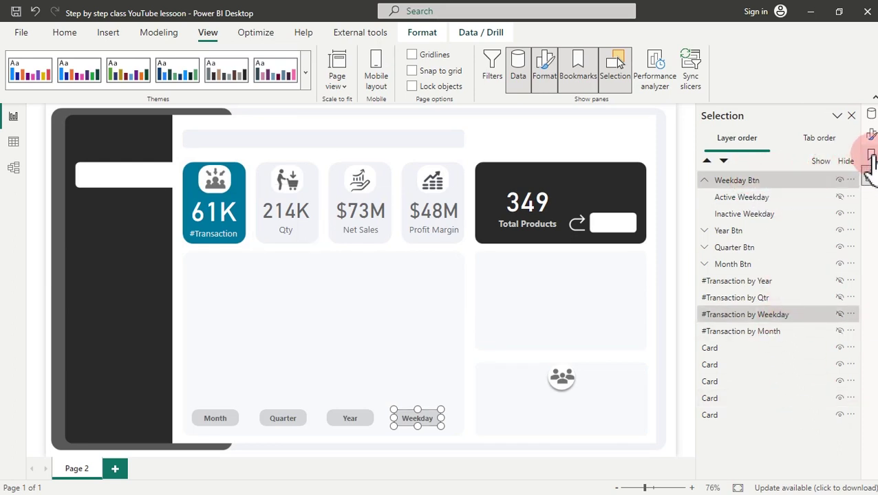
Add a bookmark of the hidden weekday chart and inactive Weekday button, and name it "Inactive T Weekday"
click(871, 155)
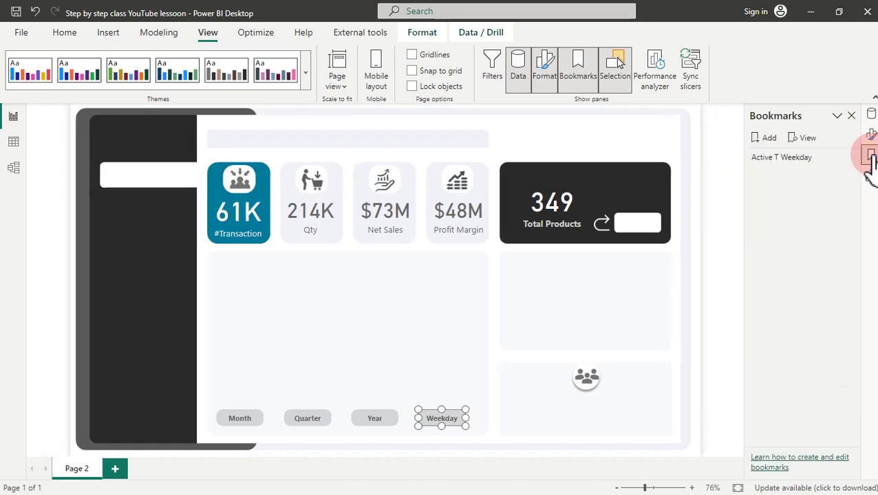
click(765, 140)
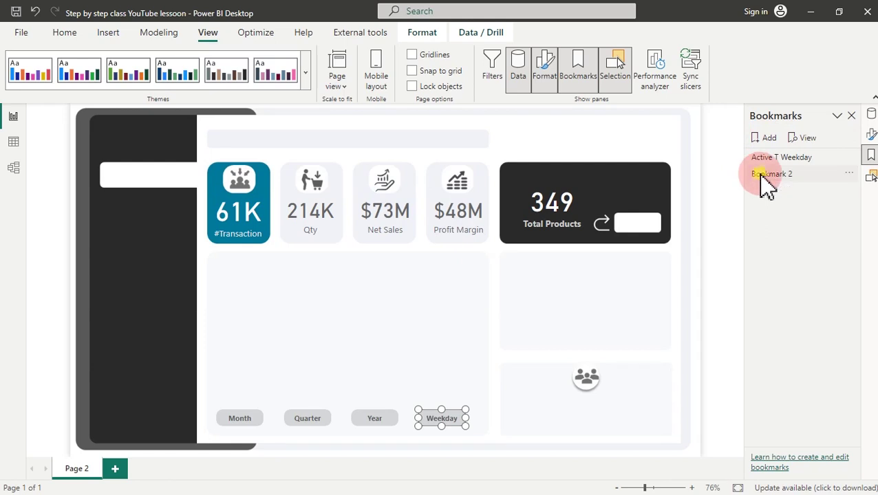
double_click(762, 173)
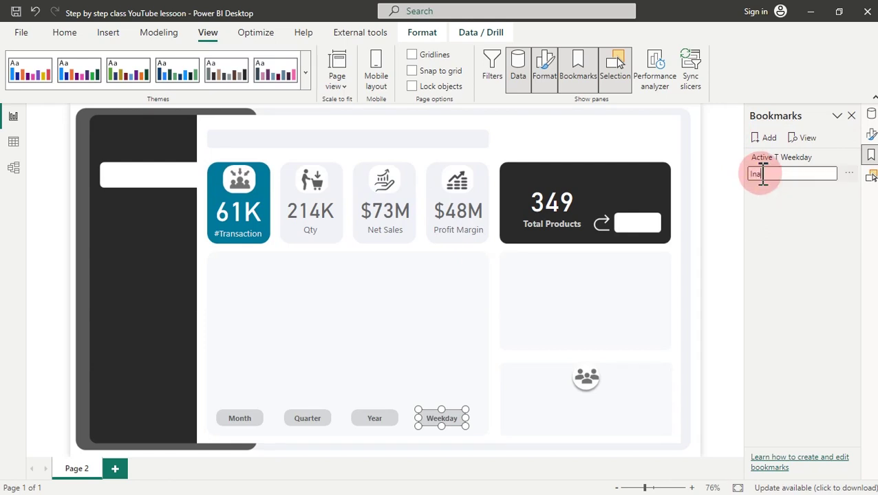
text(Inactive T Weekday)
key(Return)
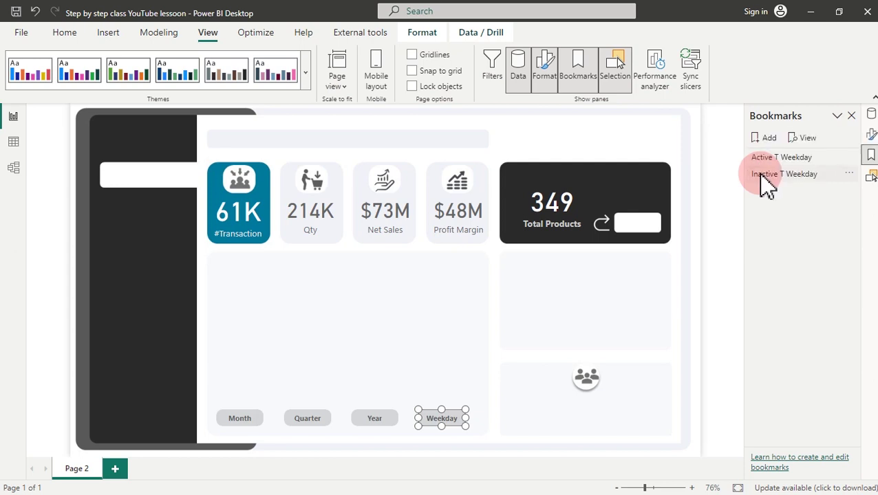
Turn off the Data option for the Inactive T Weekday bookmark and update the bookmark
click(848, 175)
click(755, 243)
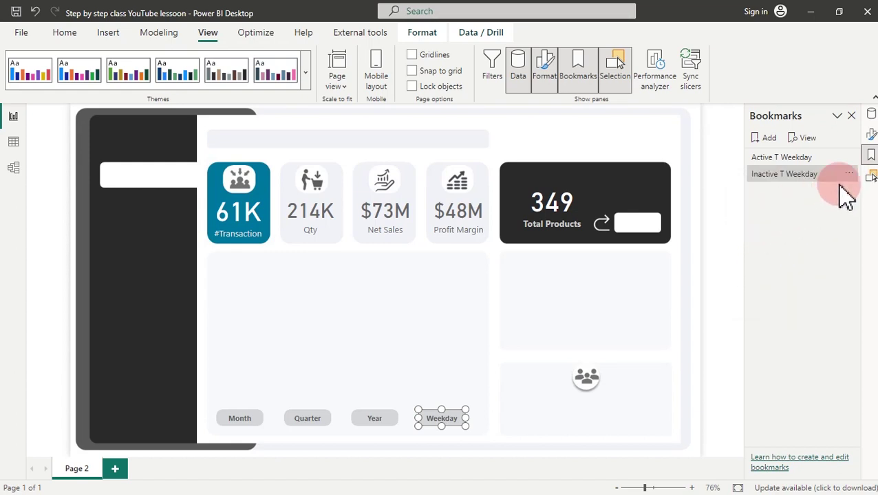
click(848, 171)
click(853, 176)
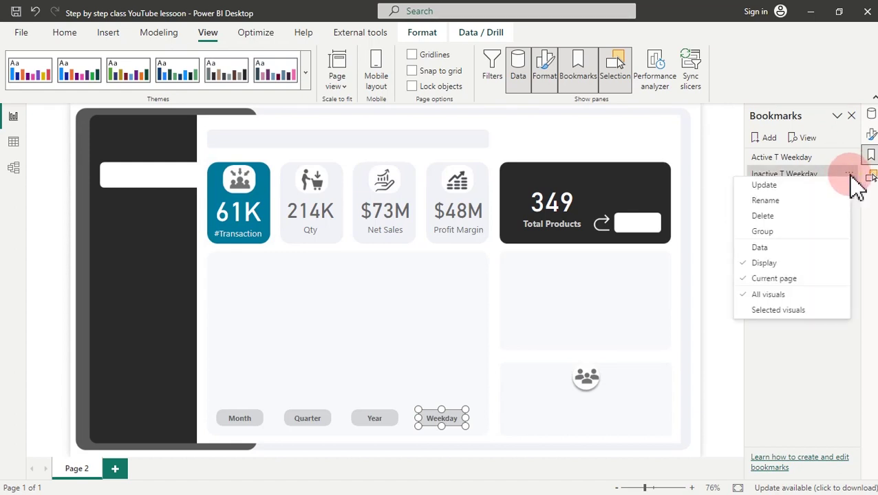
click(784, 189)
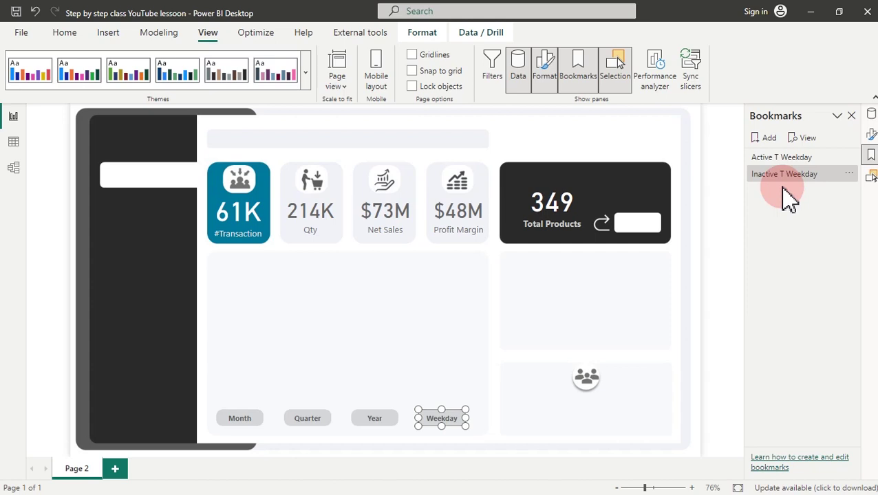
Test the weekday toggle by switching between the Active T Weekday and Inactive T Weekday bookmarks, ending on the inactive one
click(791, 159)
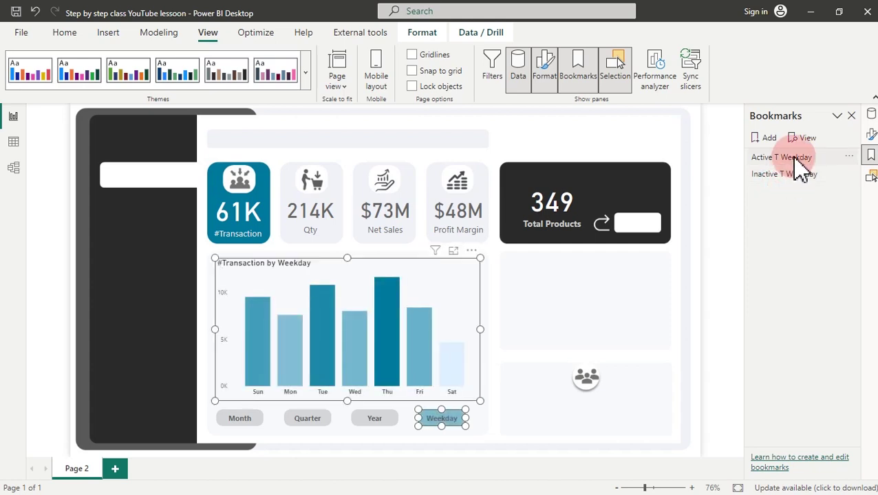
click(793, 178)
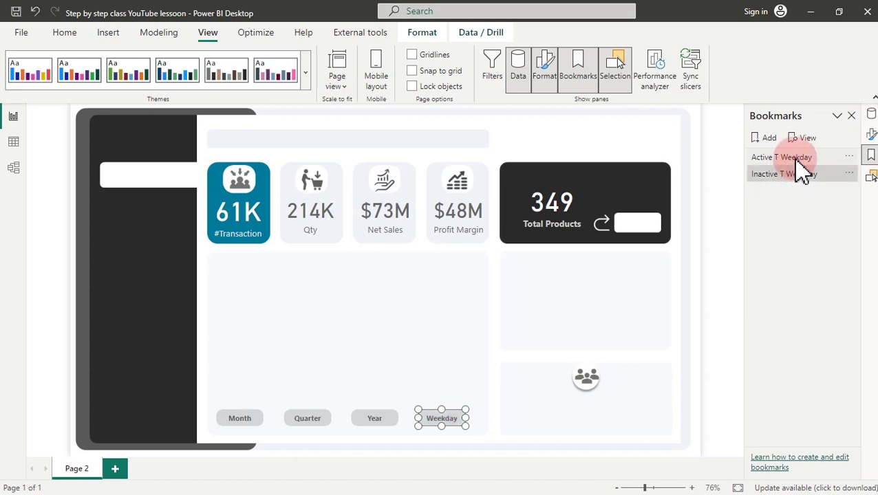
click(796, 161)
click(793, 183)
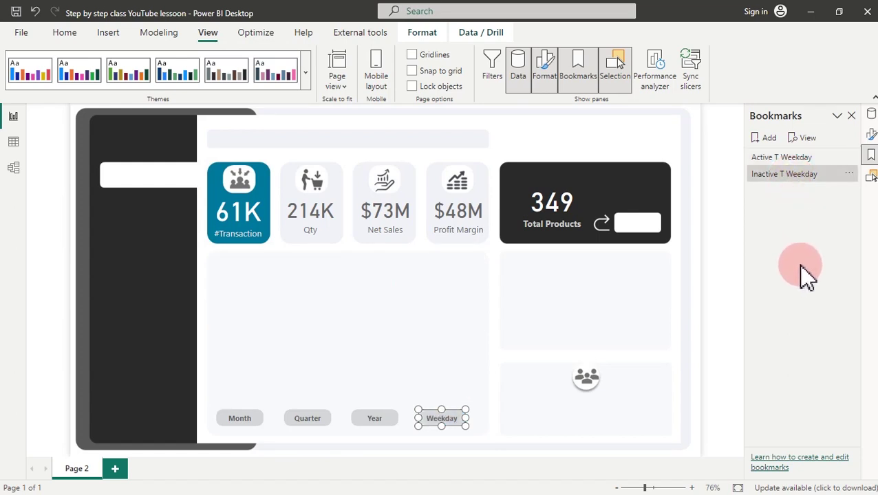
Collapse the Weekday Btn group and select only the expanded Year Btn group together with the hidden #Transaction by Year chart
click(870, 177)
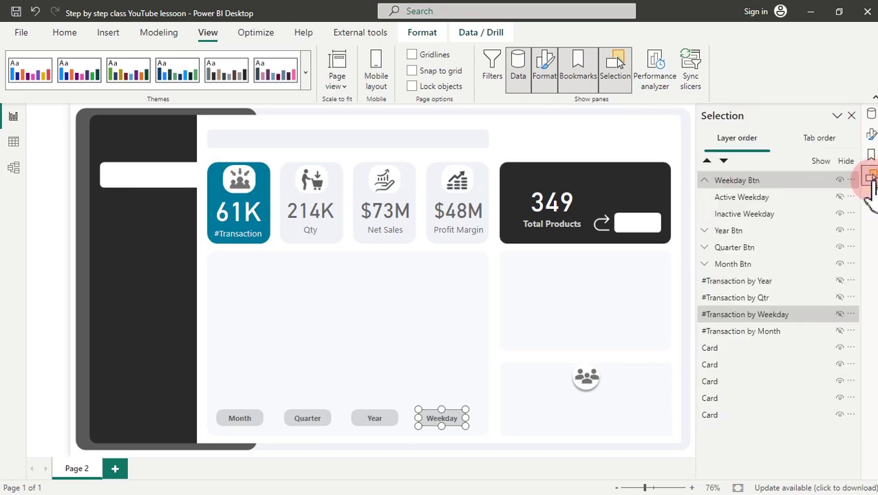
click(707, 181)
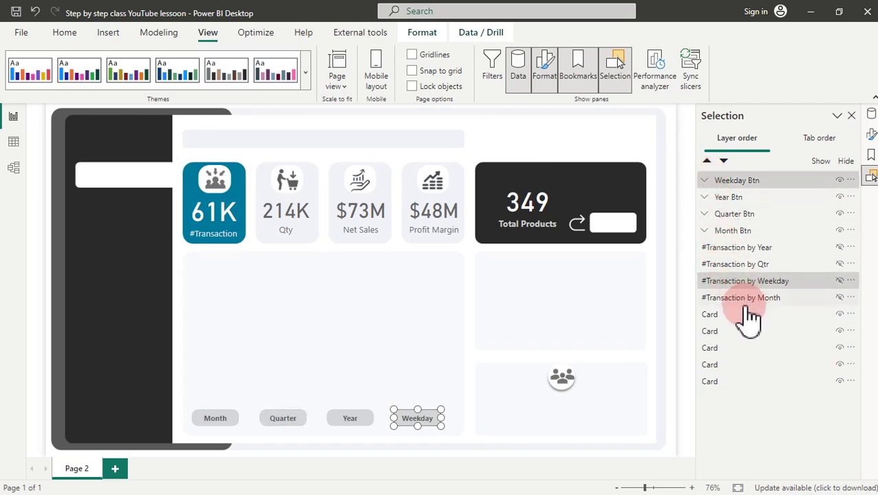
key(Escape)
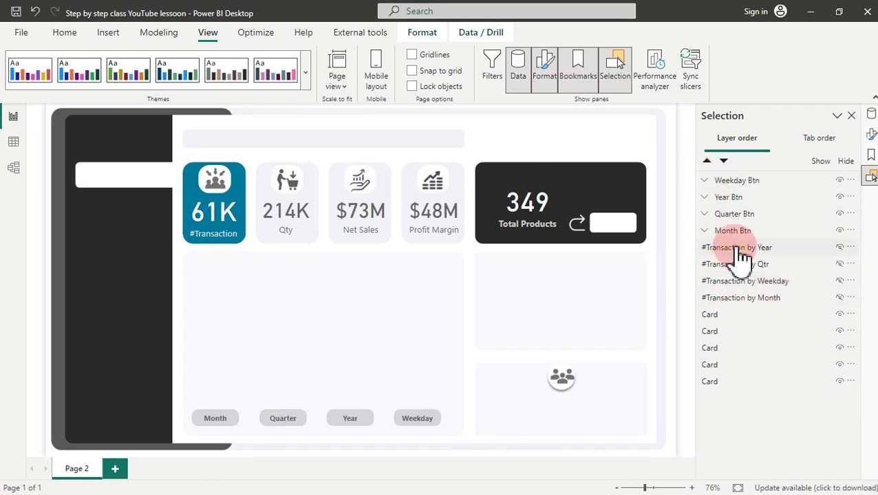
click(741, 249)
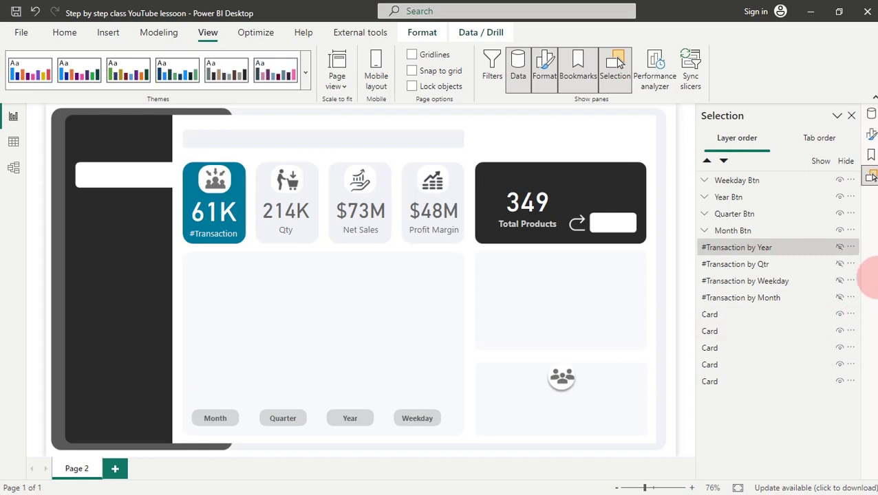
click(716, 199)
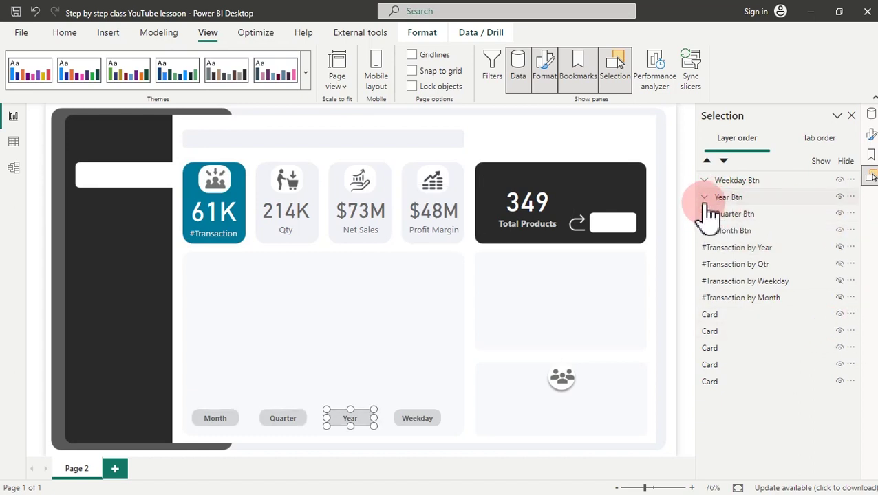
click(742, 251)
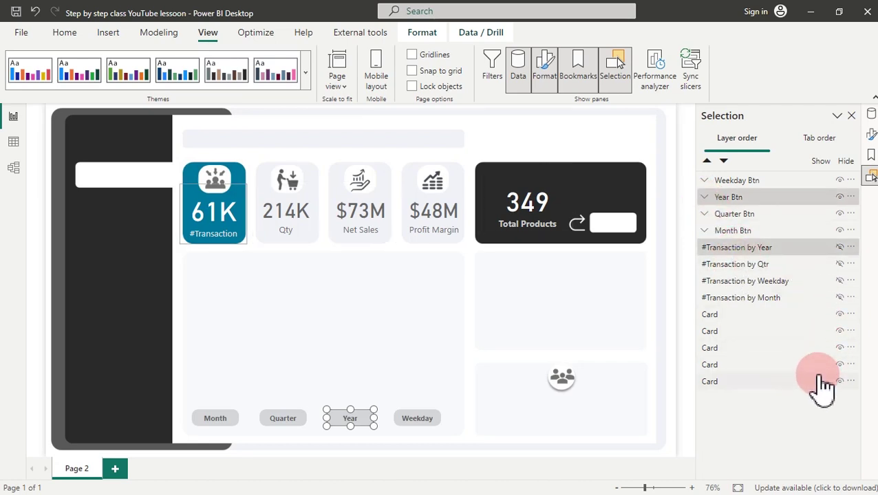
click(704, 197)
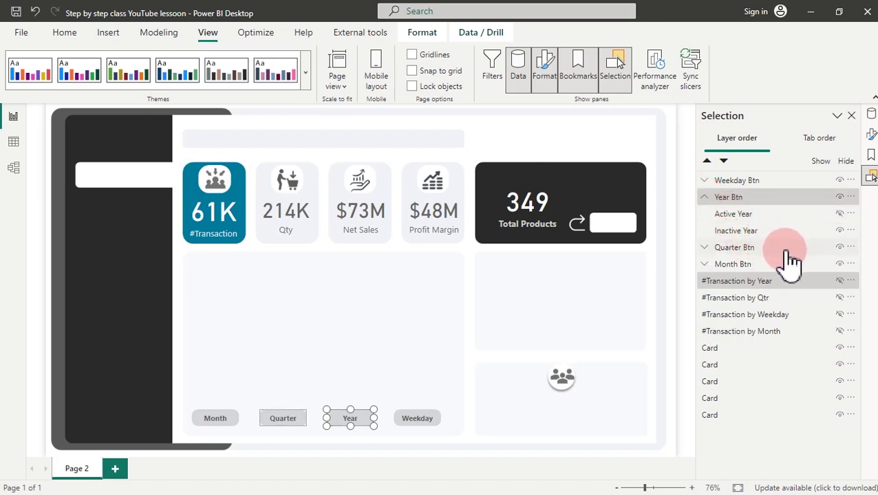
click(728, 198)
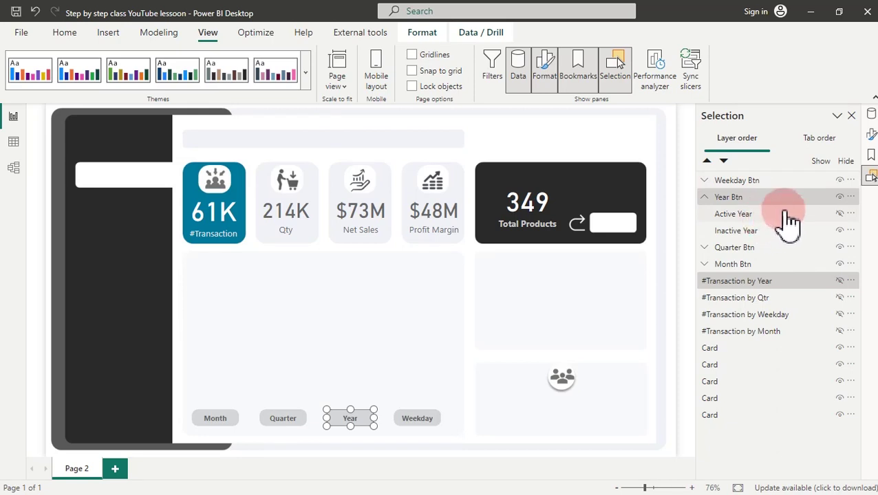
Add a bookmark of the hidden year chart and inactive Year button, and name it "Inactive T Year"
click(871, 155)
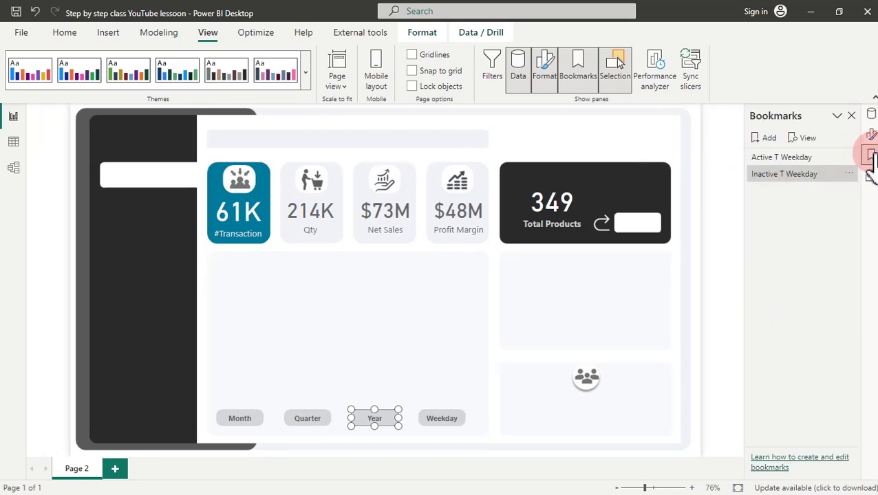
click(771, 140)
click(771, 194)
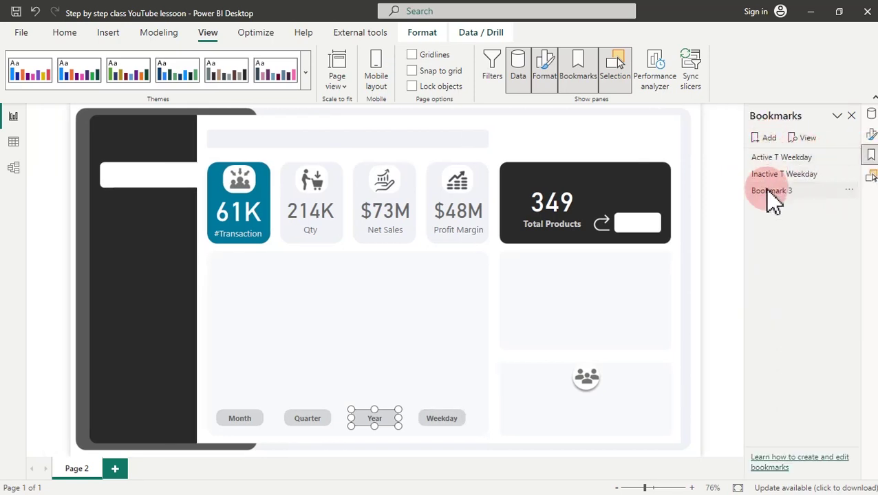
double_click(768, 192)
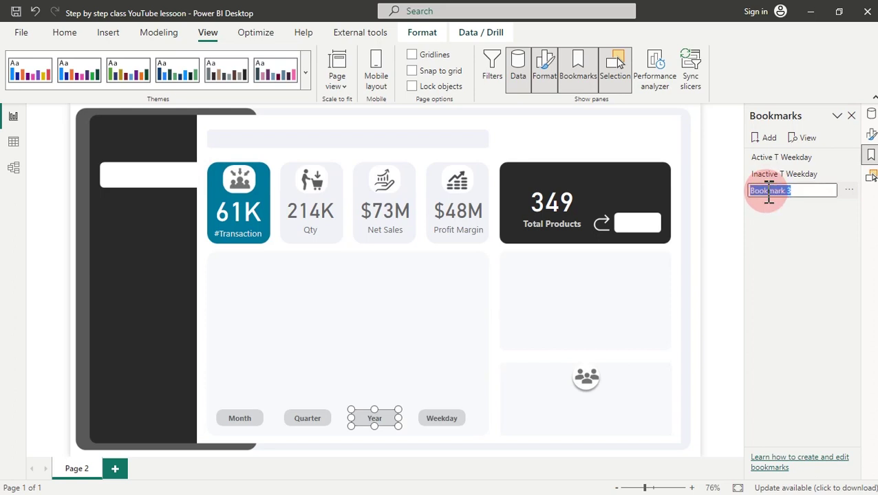
text(Inact)
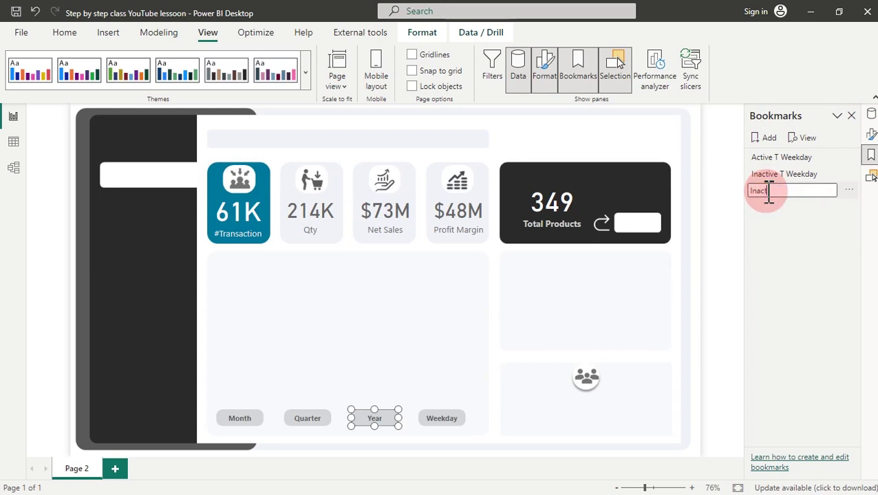
text(ive T Ye)
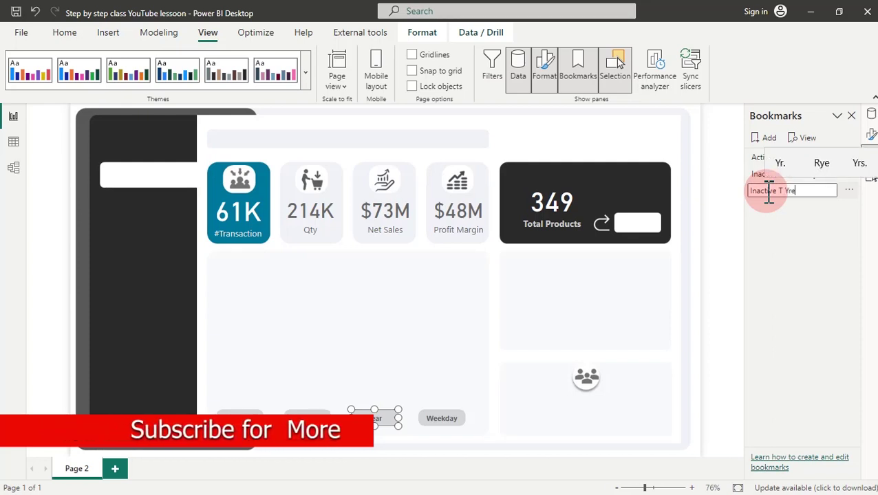
text(ar)
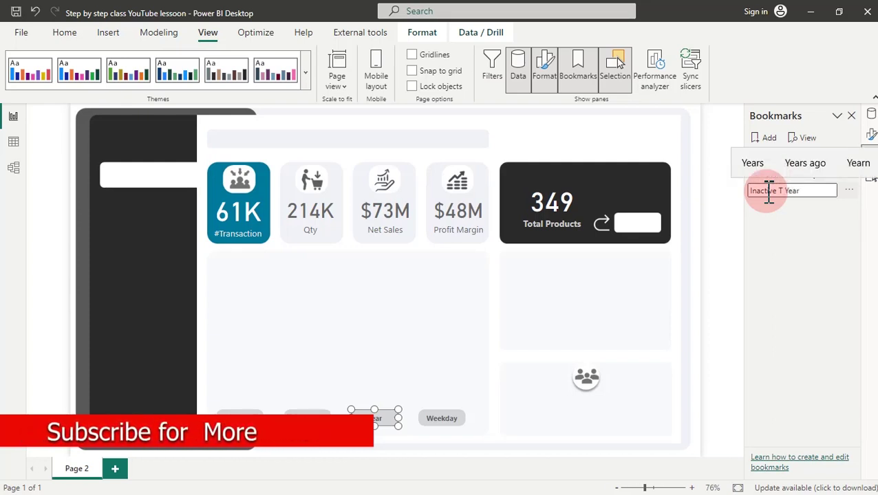
key(Return)
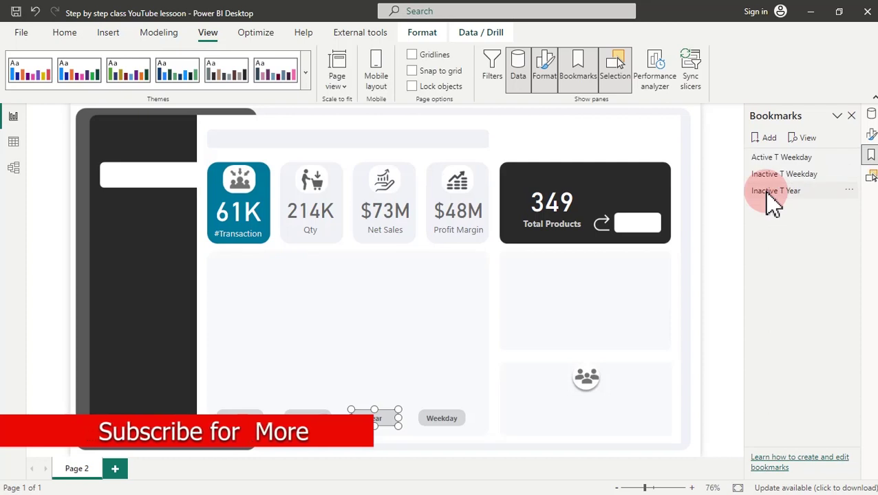
Turn off the Data option for the Inactive T Year bookmark and update the bookmark
click(849, 192)
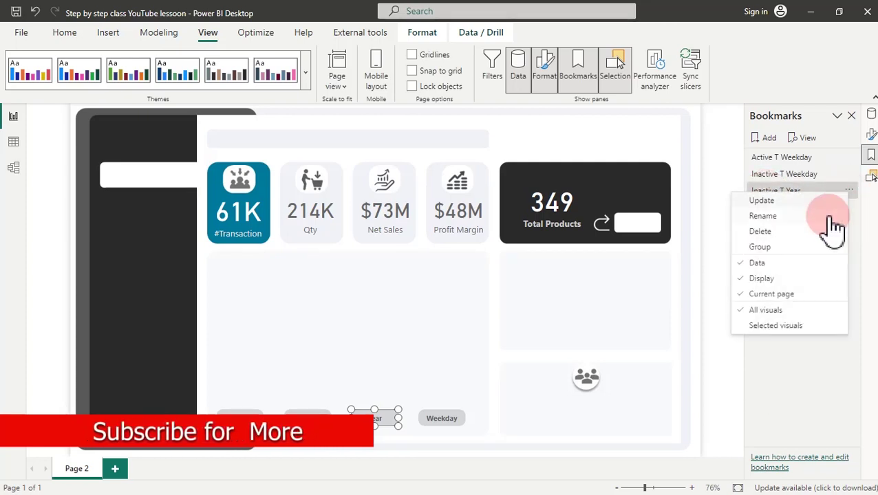
click(757, 264)
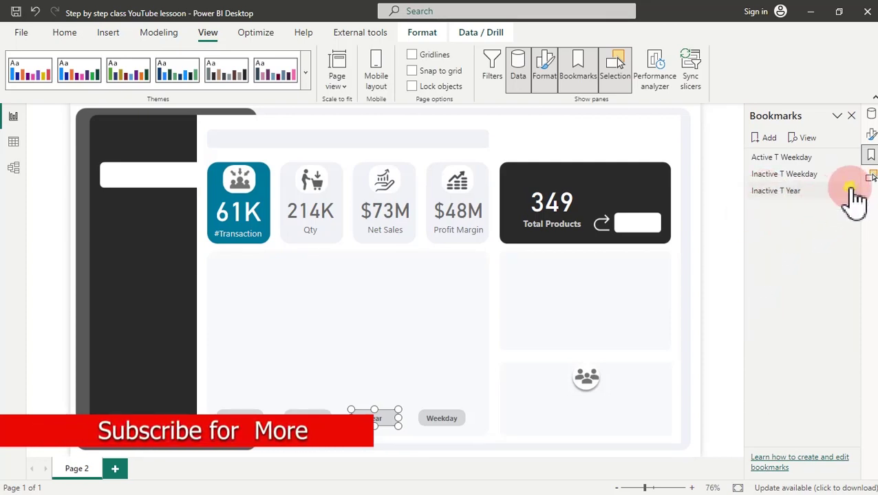
click(850, 191)
click(765, 197)
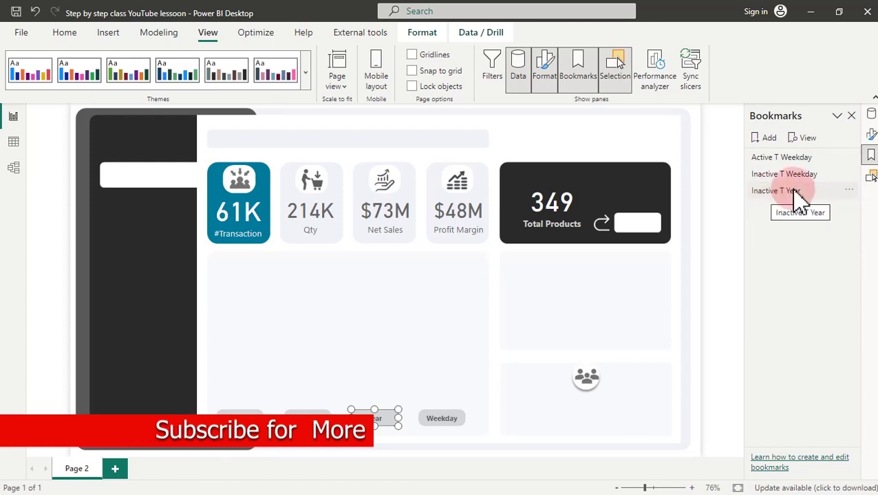
Show the #Transaction by Year chart and the Active Year layer, and hide the Inactive Year layer, keeping the group and chart selected
click(870, 176)
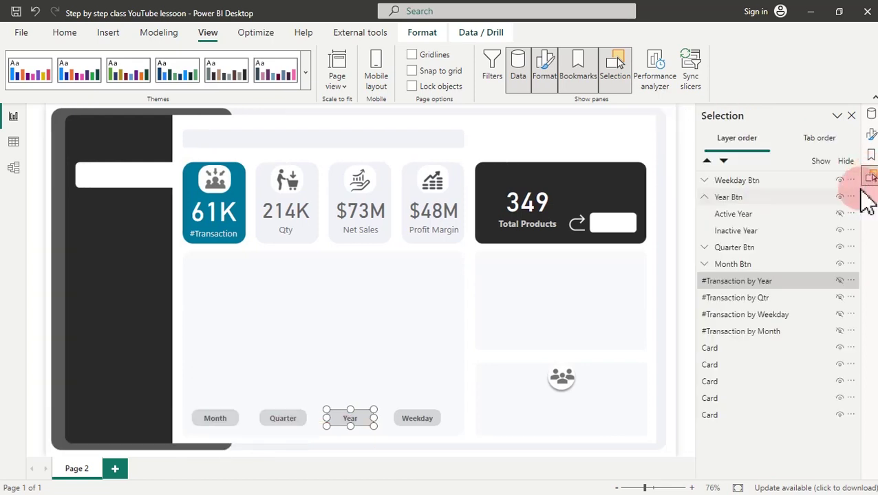
click(842, 282)
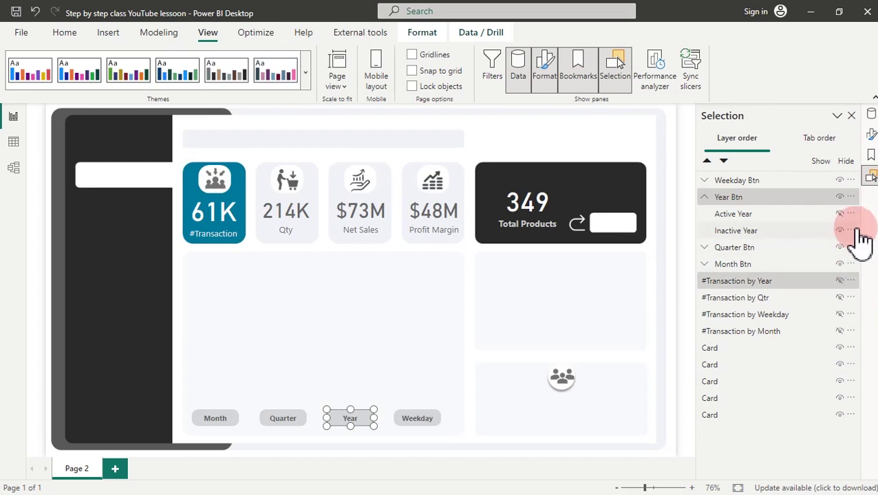
click(839, 282)
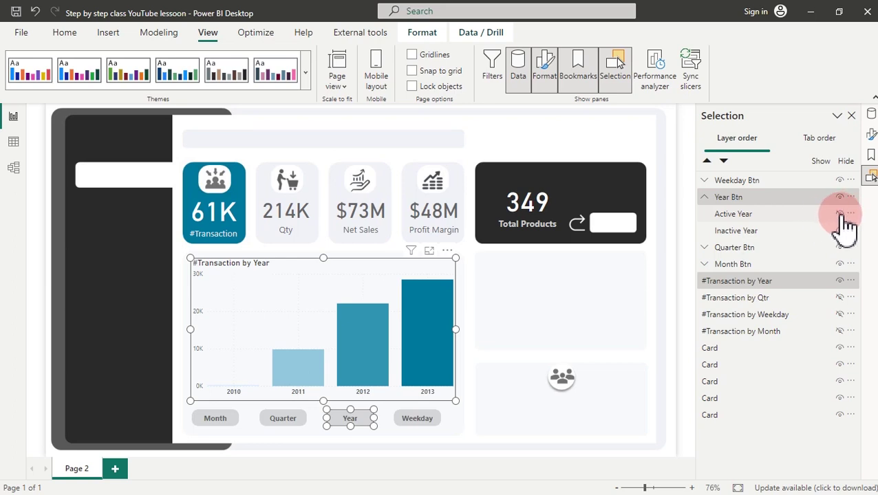
click(839, 231)
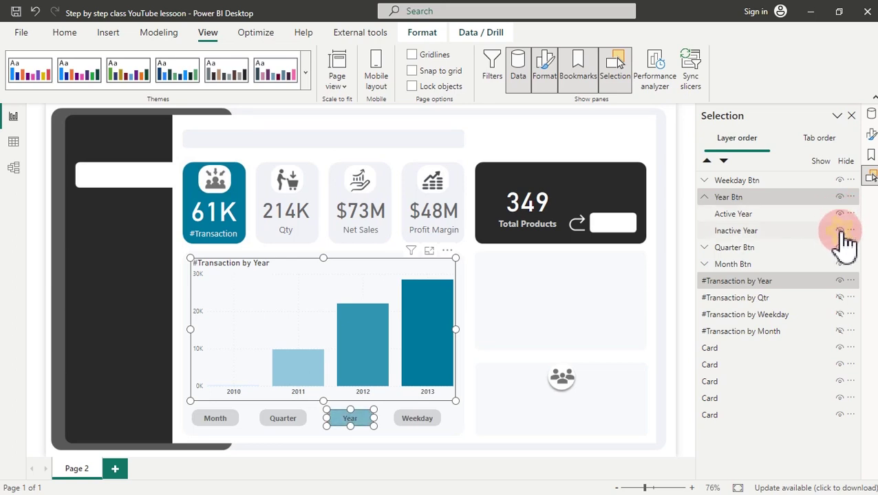
Add a bookmark of the visible year chart and active Year button, and name it "Active T Year"
click(869, 156)
click(769, 139)
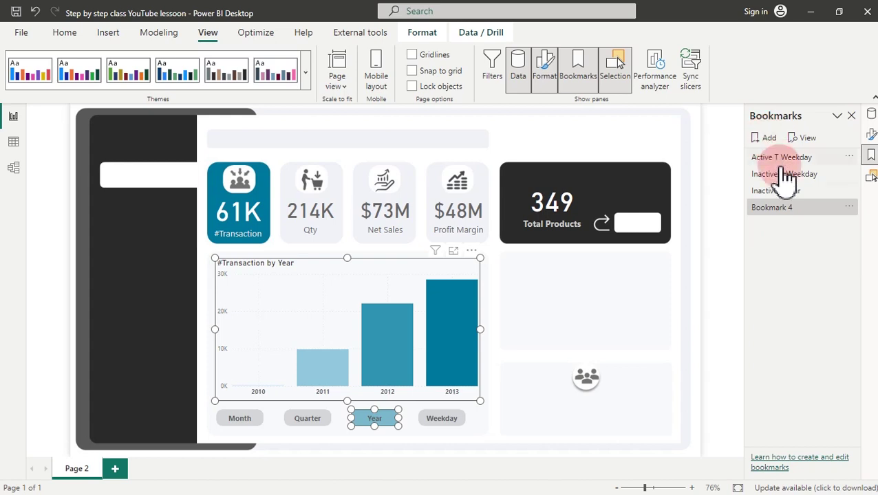
double_click(782, 207)
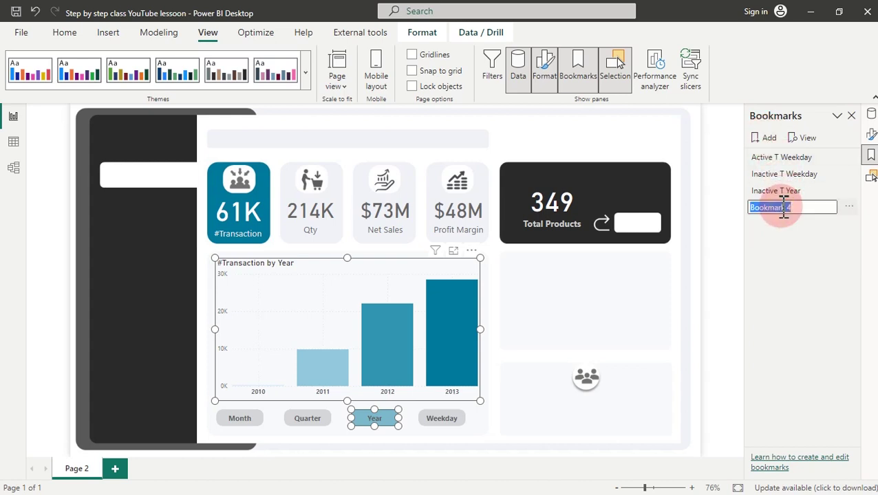
text(Activ)
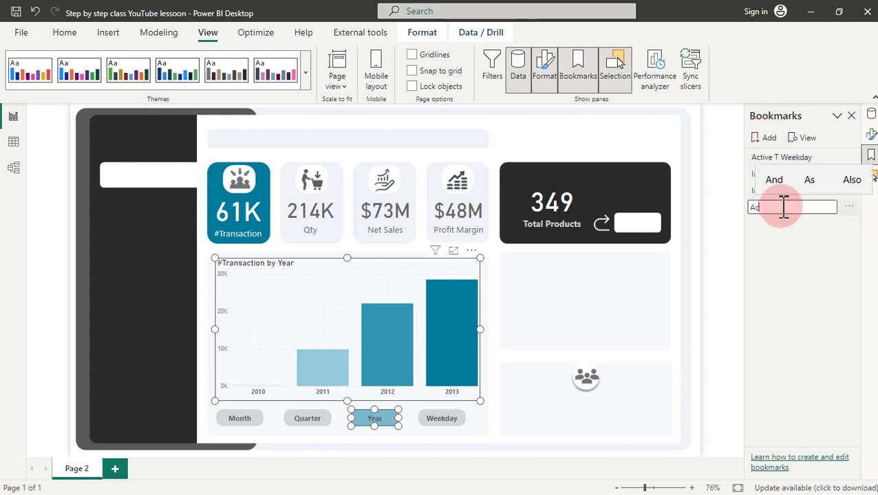
text(e T )
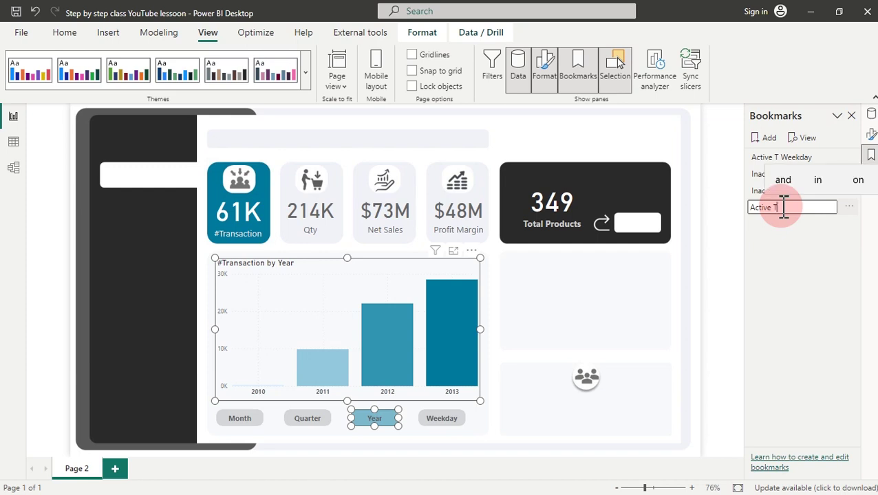
text(Year)
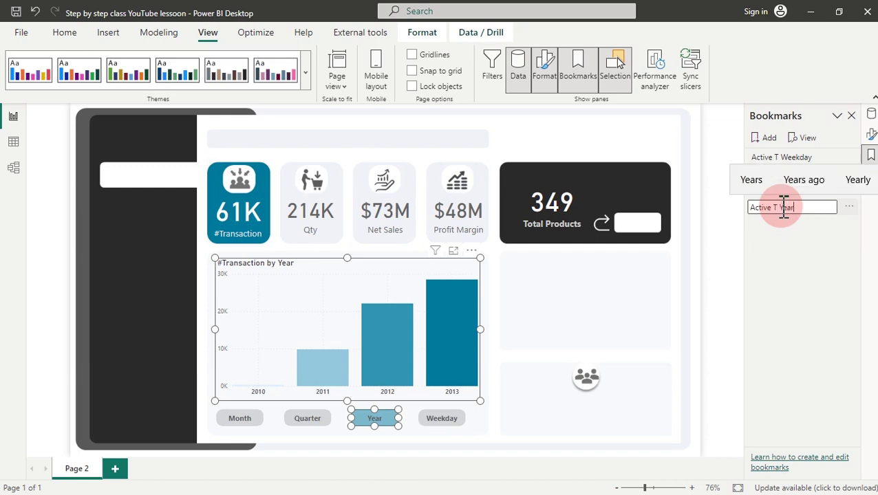
key(Return)
Turn off the Data option for the Active T Year bookmark and update the bookmark
click(849, 207)
click(756, 275)
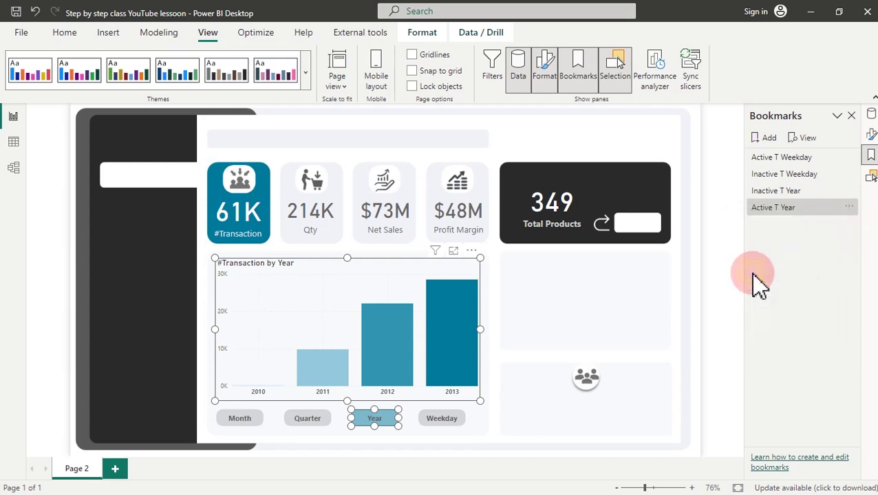
click(850, 207)
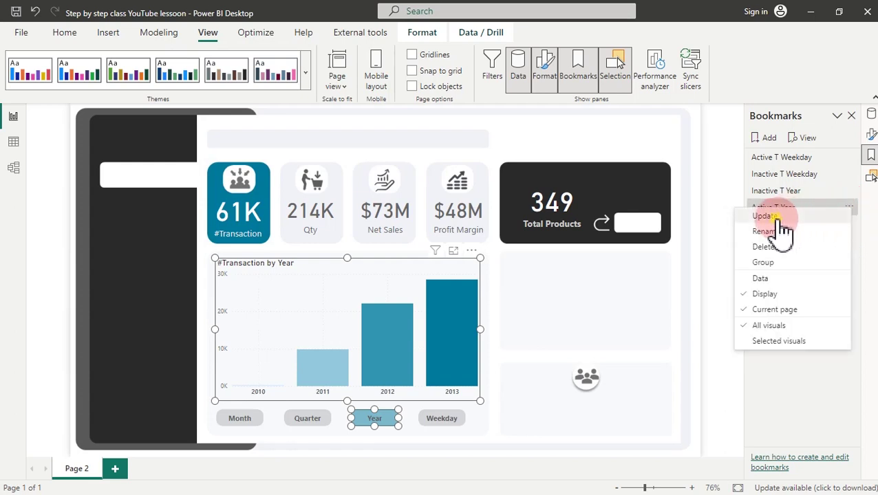
click(779, 219)
Test the Inactive T Year, Active T Year and Active T Weekday bookmarks by applying them in turn, finishing on Inactive T Year
click(871, 177)
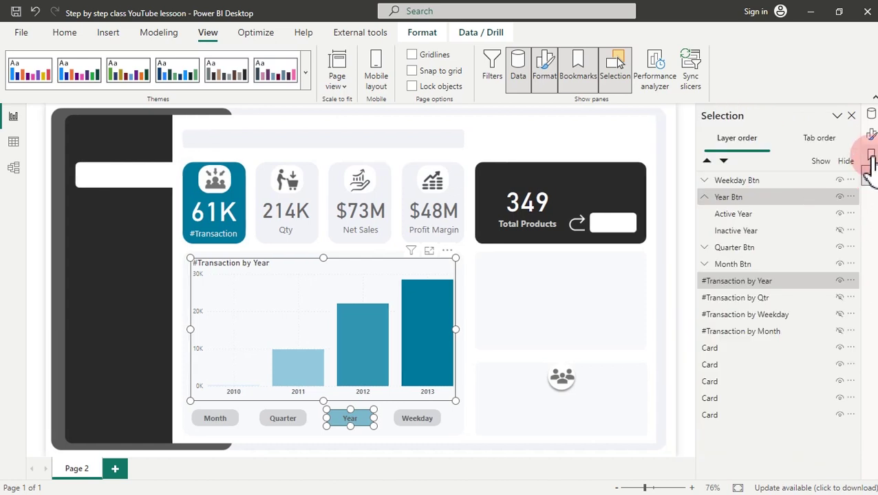
click(870, 156)
click(798, 191)
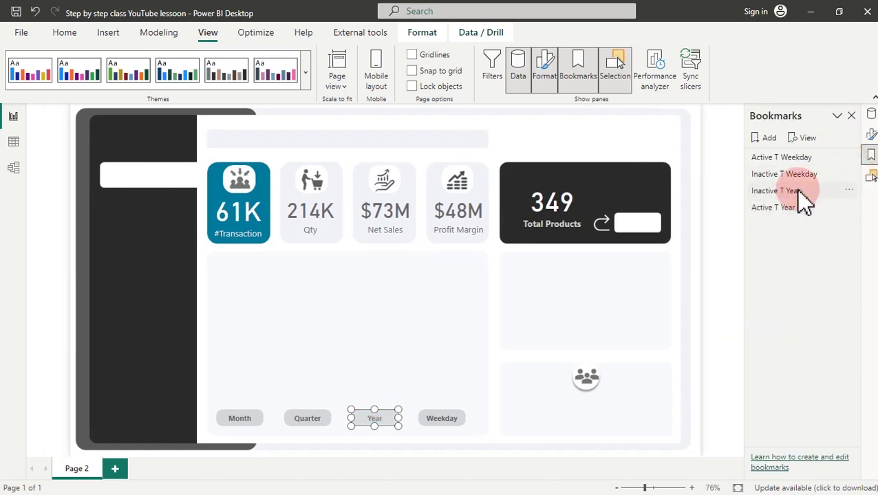
click(792, 206)
click(794, 192)
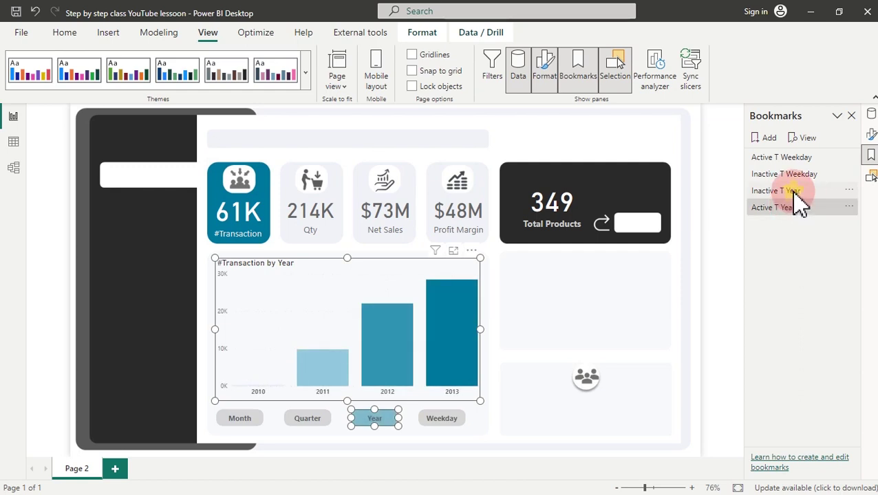
click(792, 157)
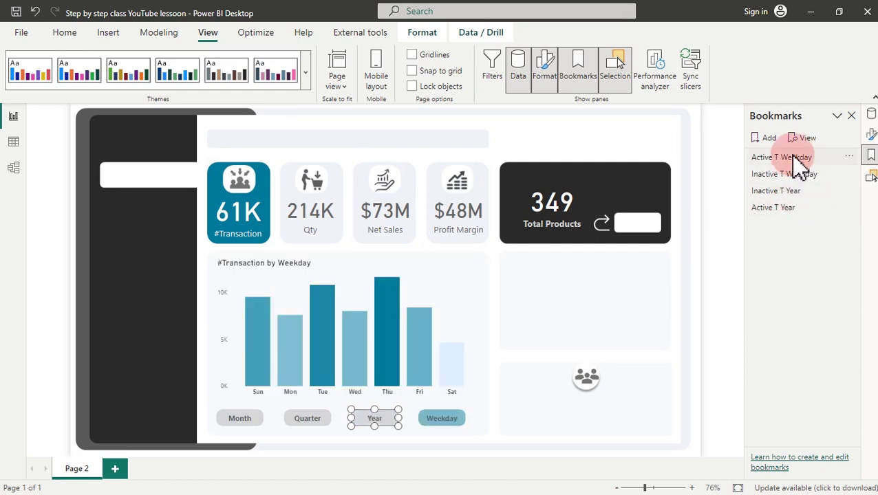
click(791, 192)
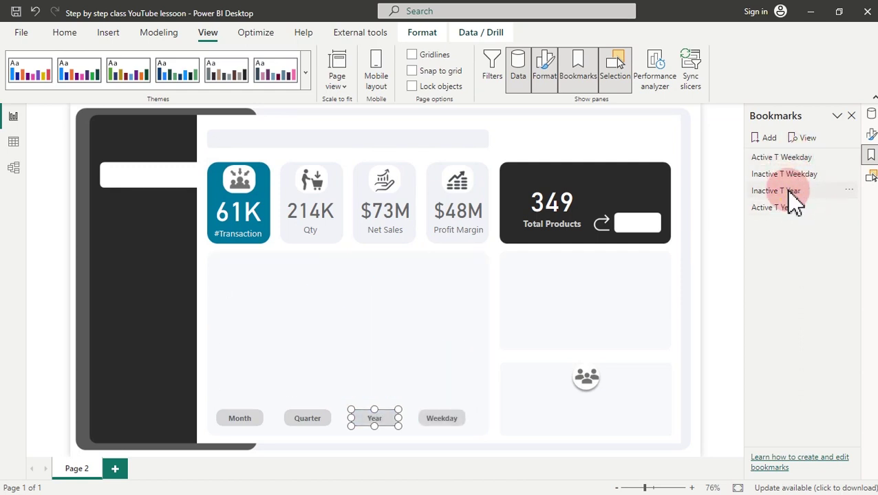
click(786, 209)
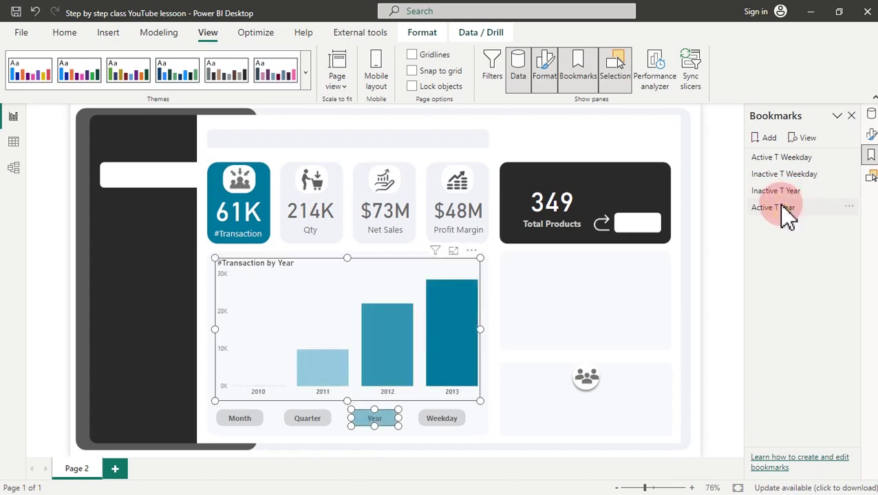
click(789, 191)
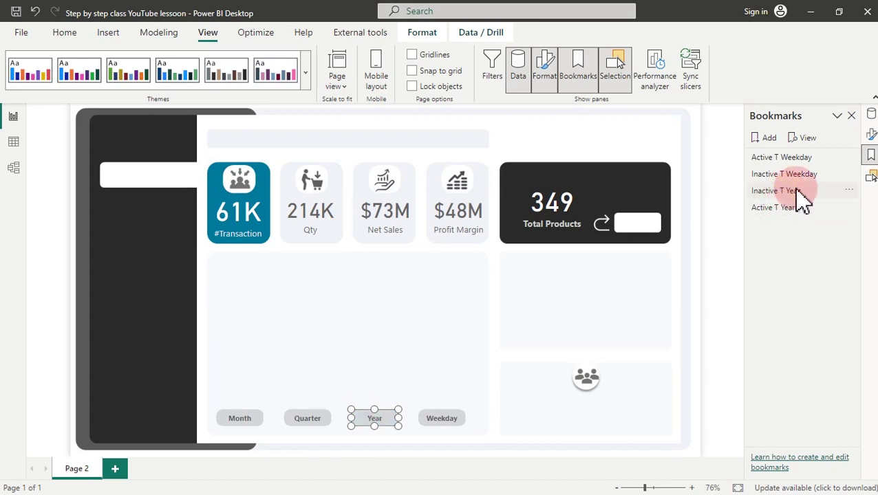
Collapse the Year Btn group, select the hidden #Transaction by Qtr chart together with the Quarter Btn group, and expand that group
click(871, 178)
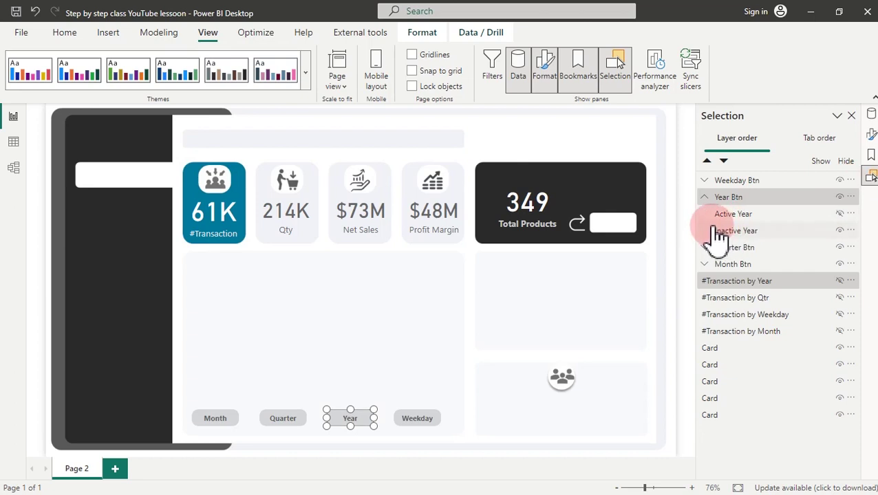
click(704, 197)
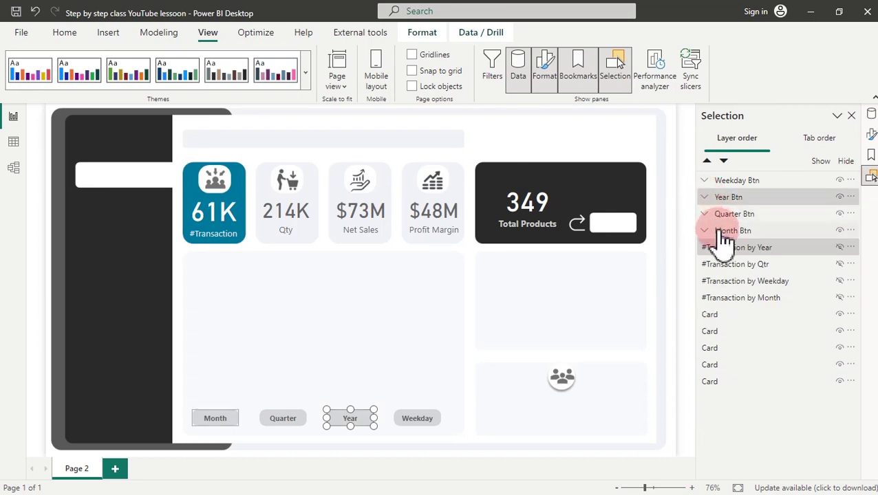
click(751, 269)
click(842, 336)
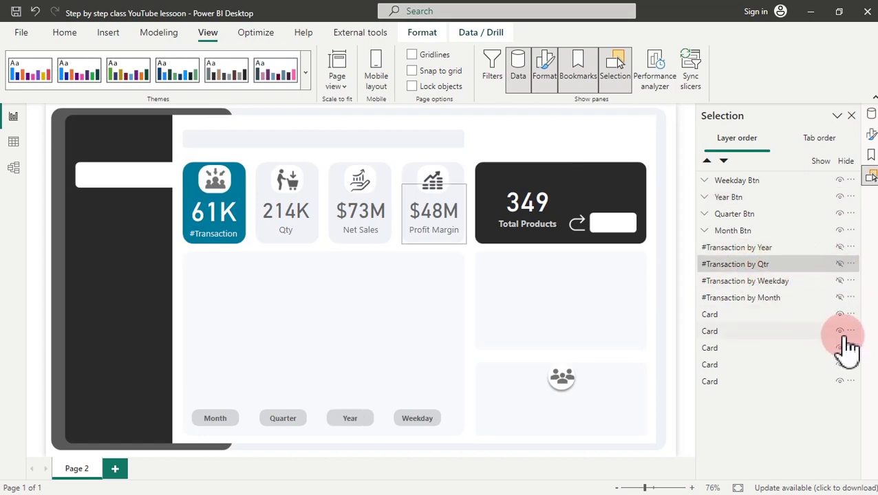
click(722, 217)
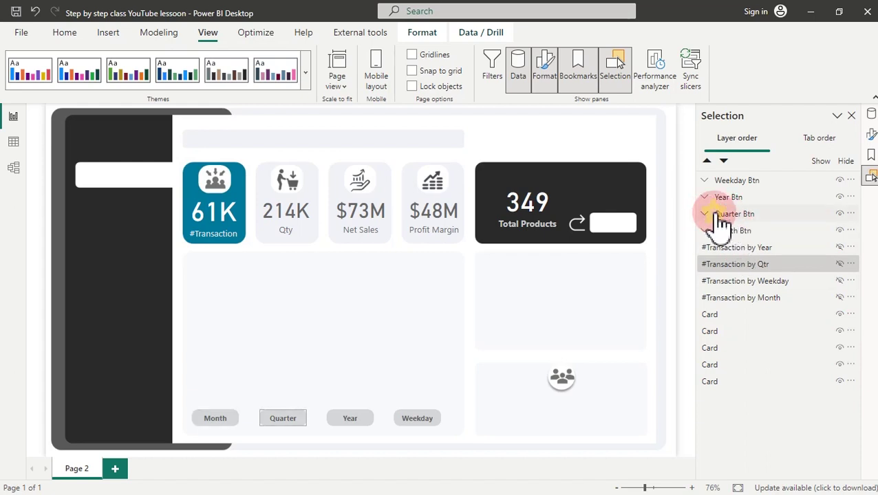
click(703, 215)
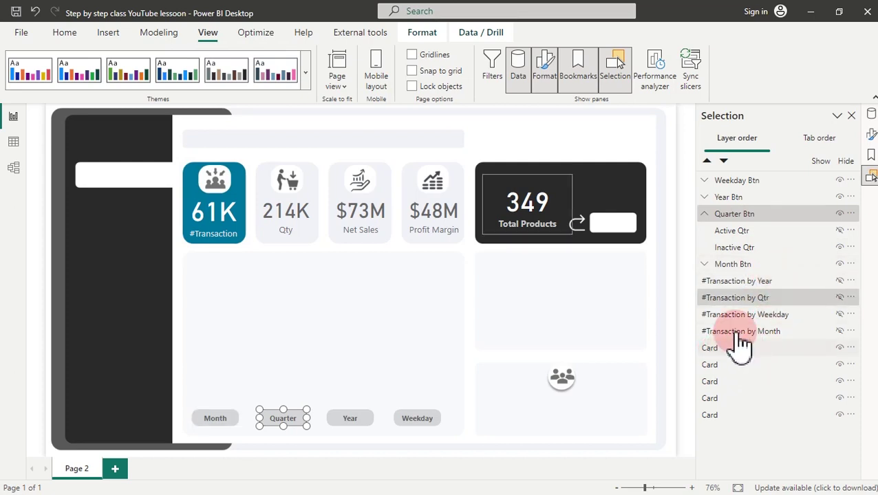
Add a bookmark of the hidden quarter chart and inactive Quarter button, and name it "Inactive T Qtr"
click(870, 157)
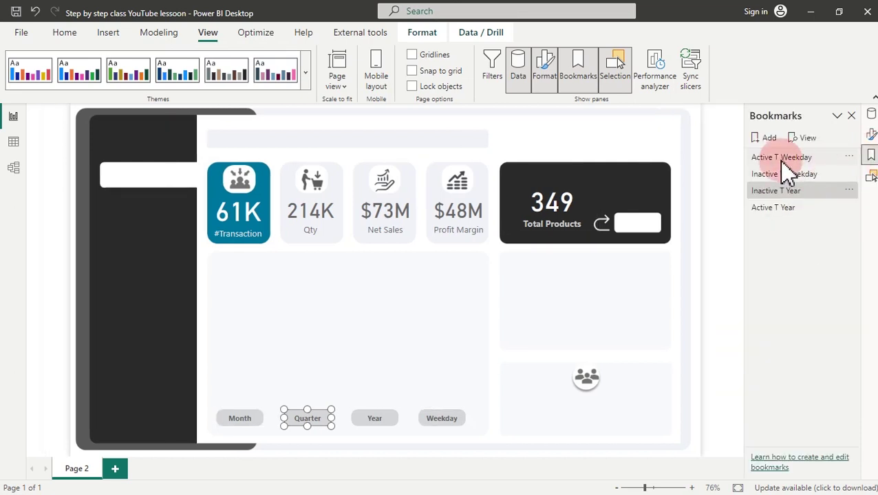
click(769, 146)
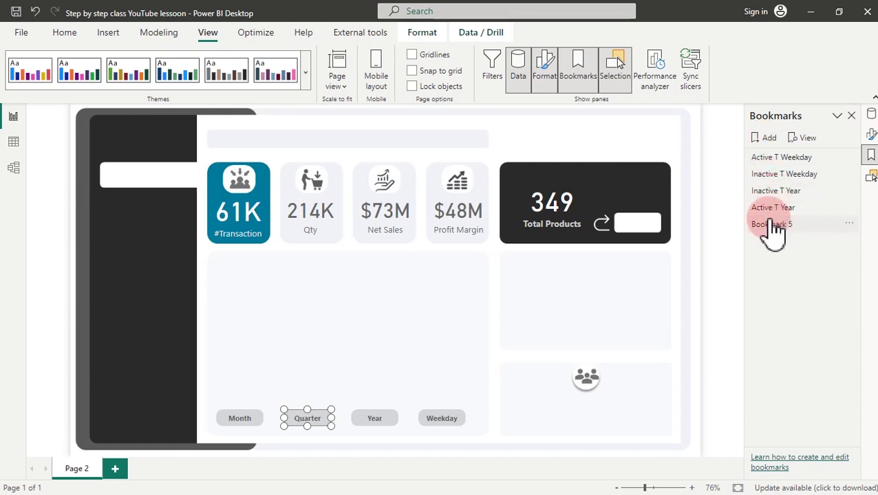
double_click(771, 225)
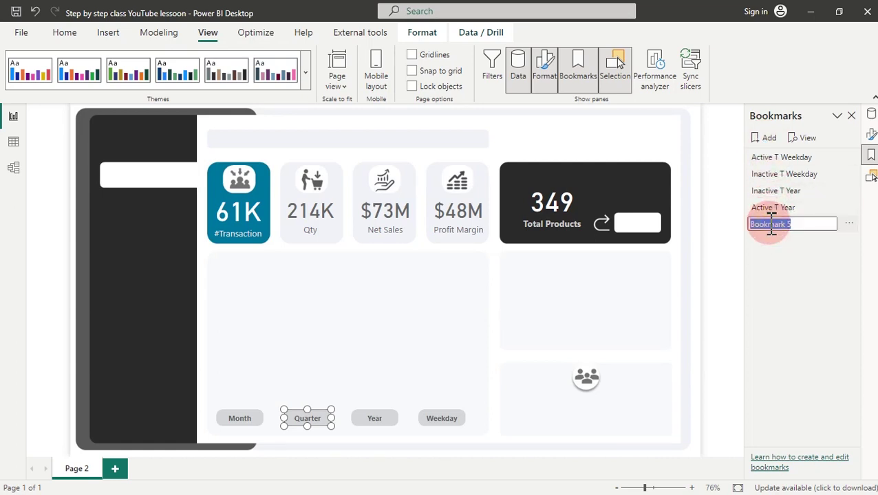
text(Inactive T Qtr)
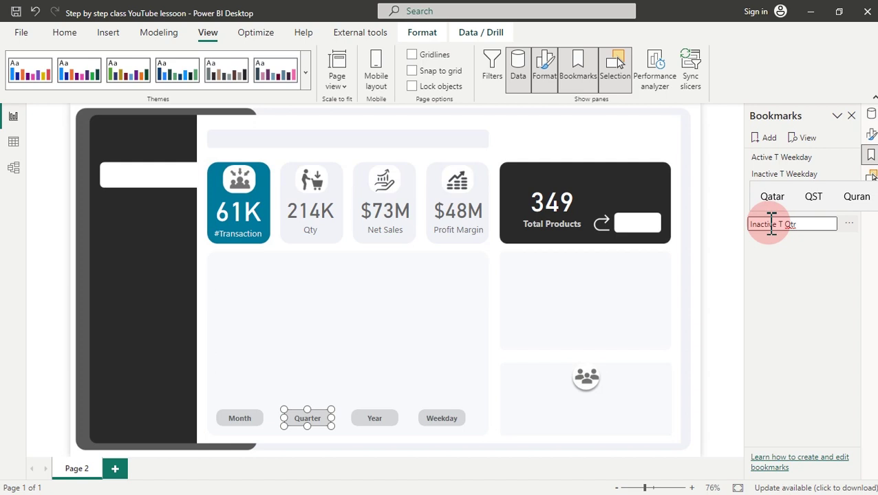
key(Return)
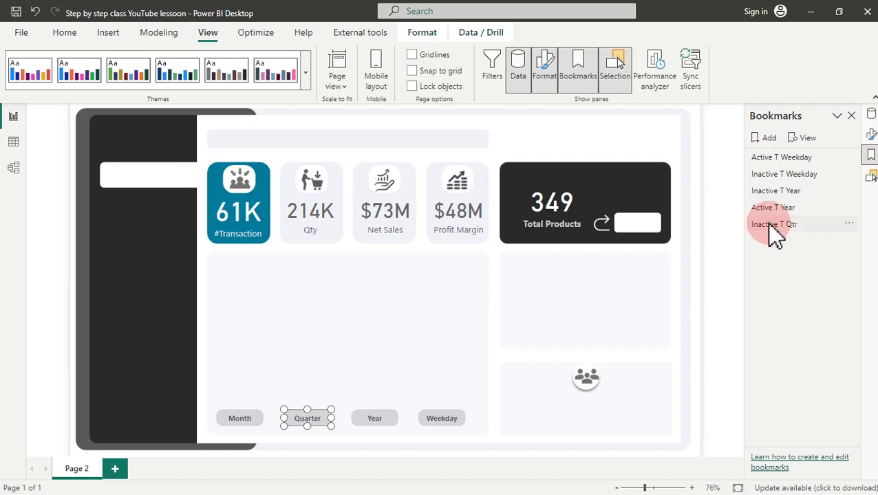
Turn off the Data option for the Inactive T Qtr bookmark and update the bookmark
click(853, 230)
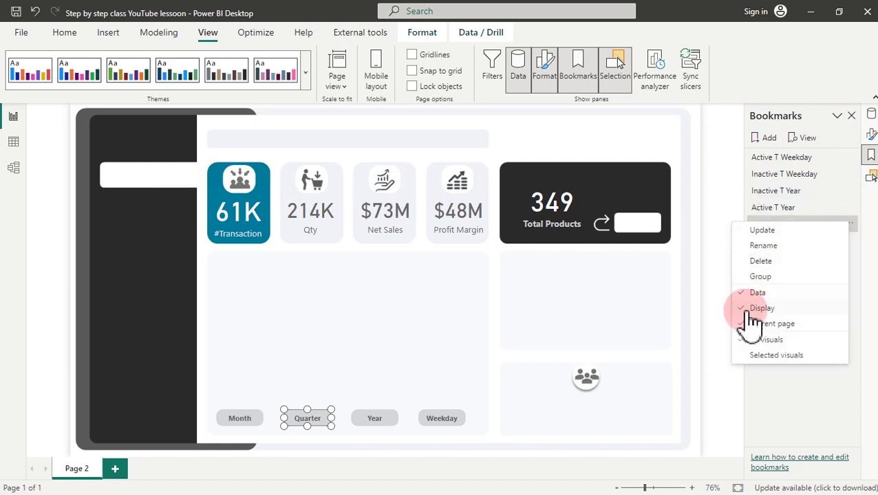
click(748, 294)
click(849, 224)
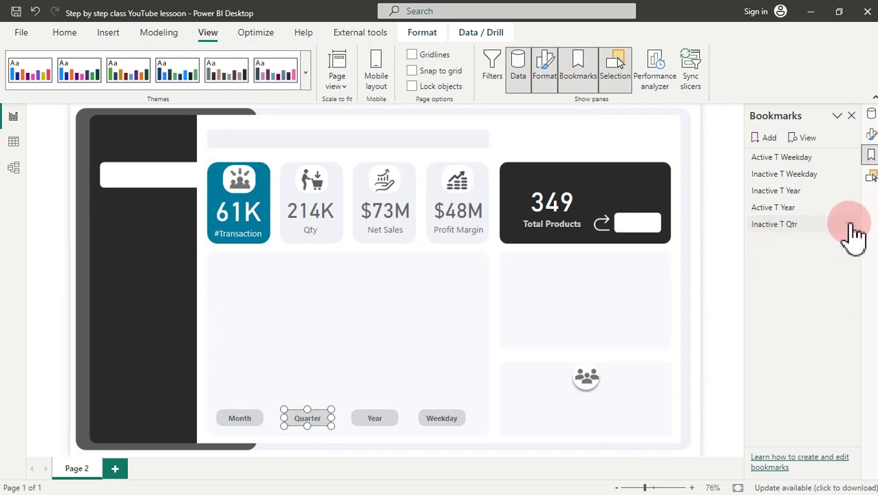
click(790, 231)
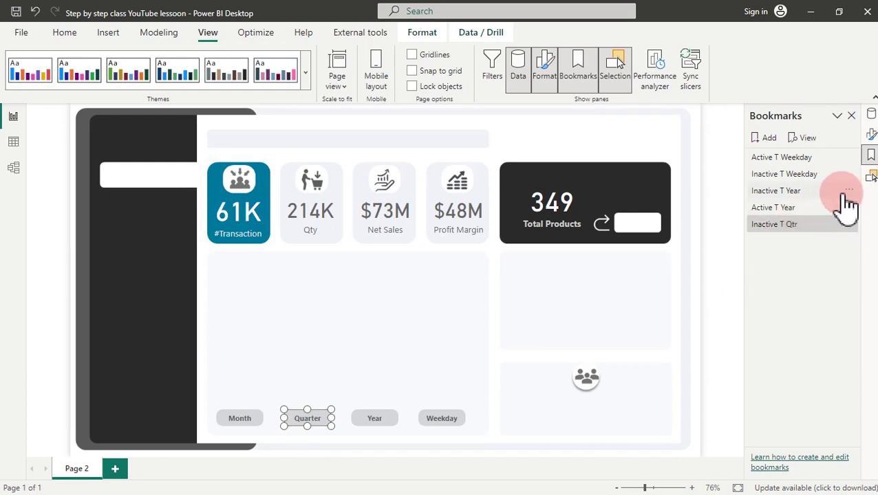
Show the #Transaction by Qtr chart and the Active Qtr layer, and hide the Inactive Qtr layer, keeping the group and chart selected
click(870, 176)
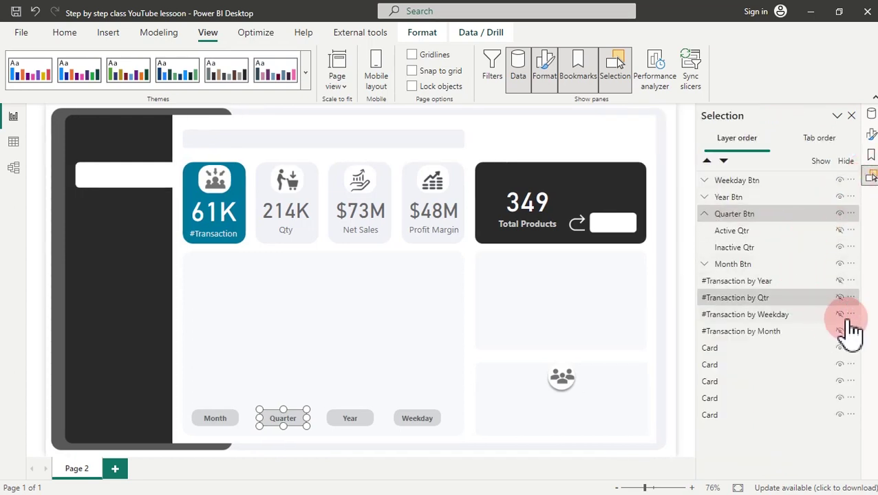
click(839, 298)
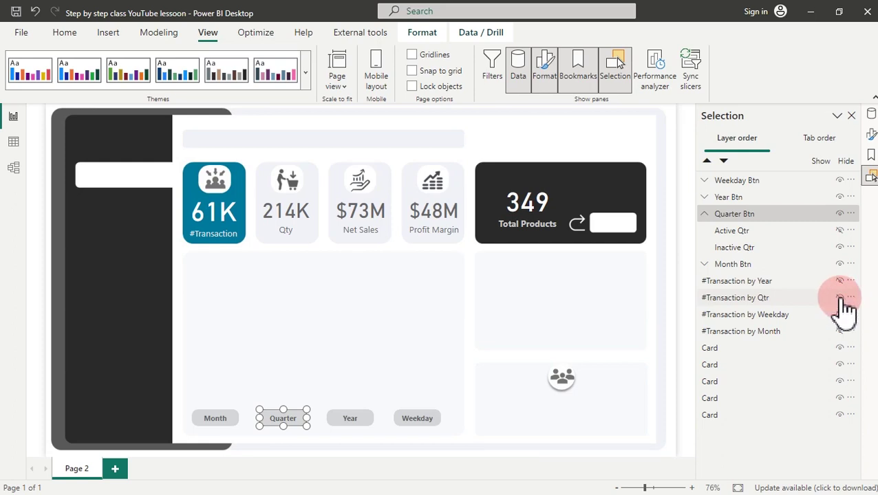
click(840, 299)
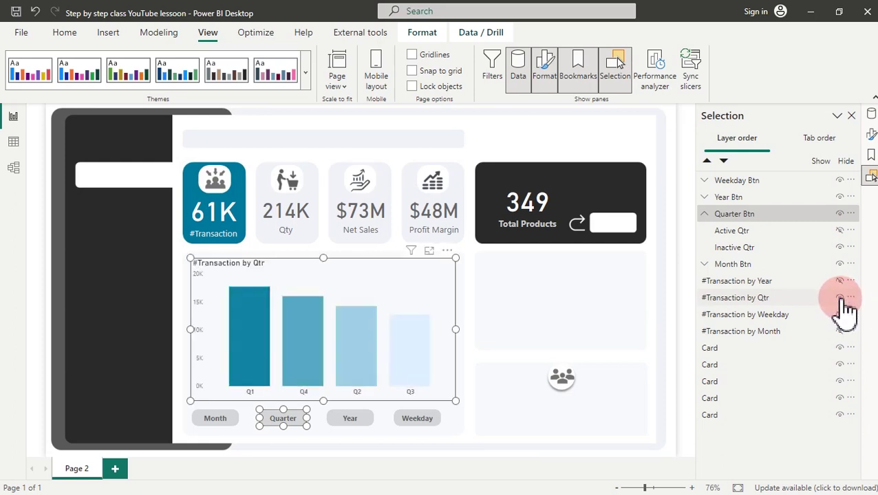
click(840, 231)
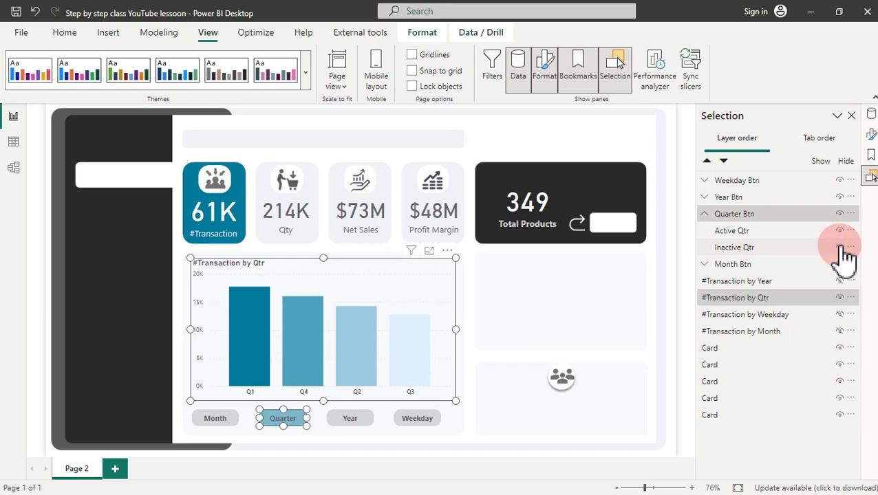
click(840, 247)
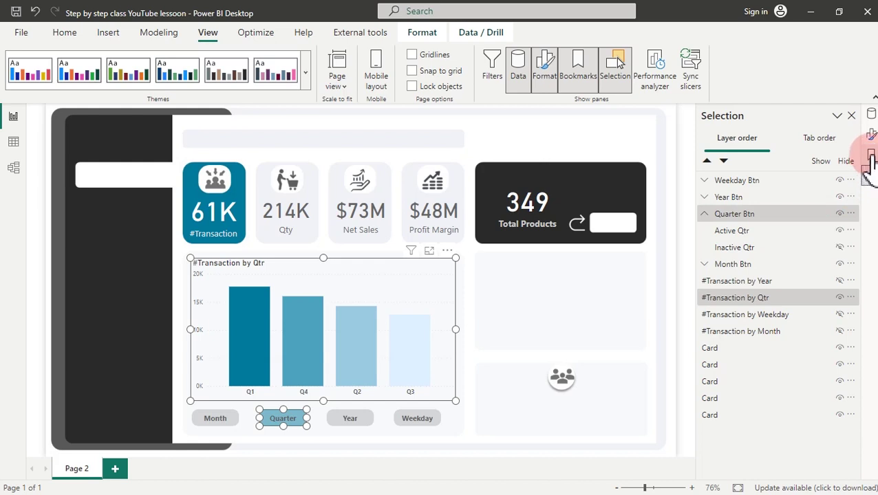
Add a bookmark of the visible quarter chart and active Quarter button, and name it "Active T Qtr"
click(870, 155)
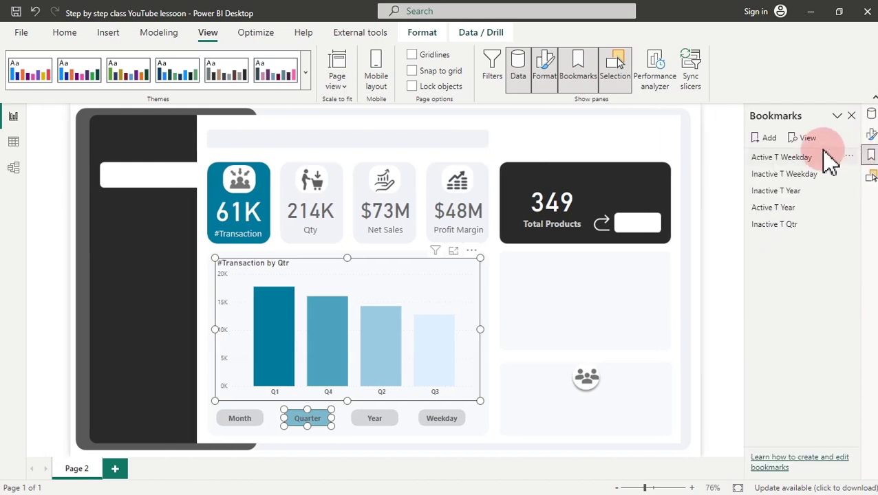
click(761, 139)
double_click(785, 241)
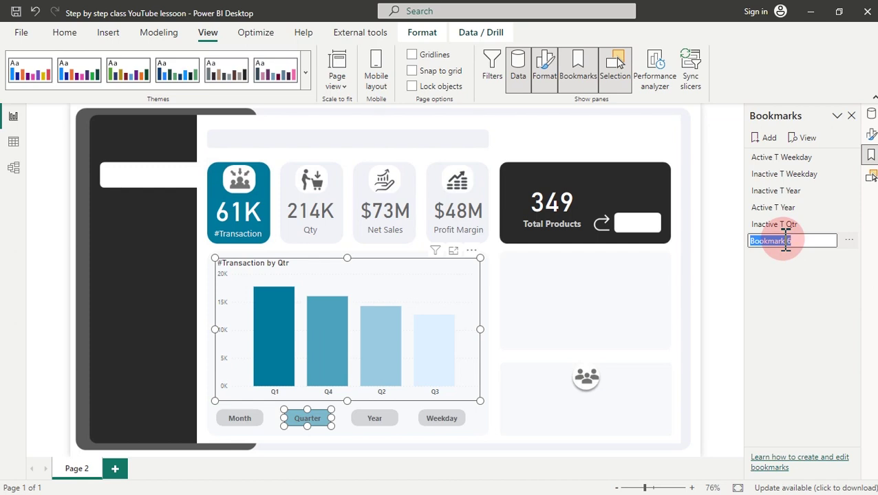
text(Ac)
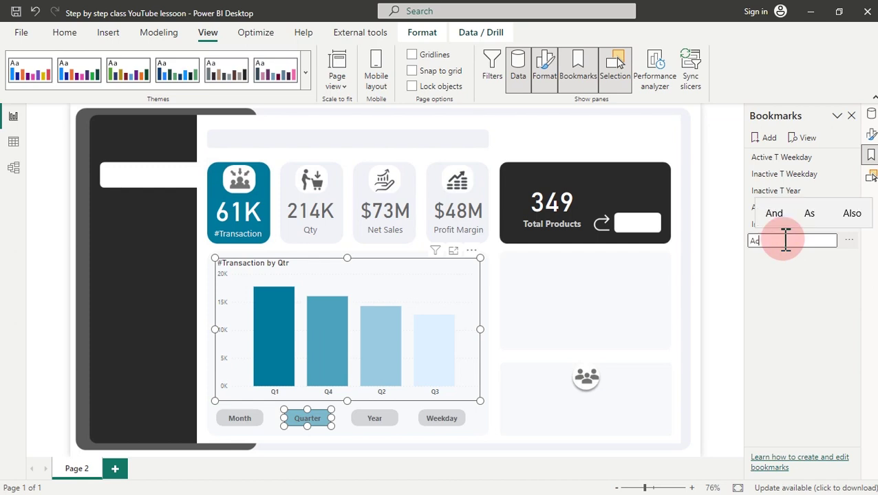
text(tive T Qtr)
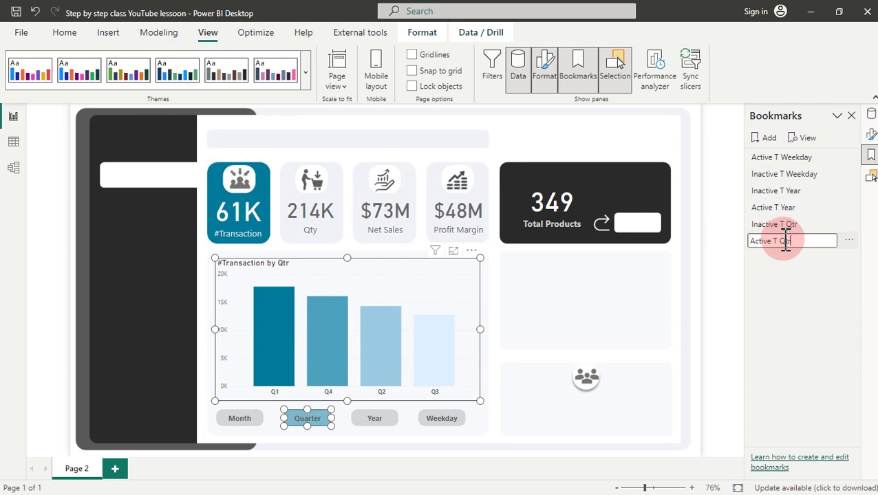
key(Return)
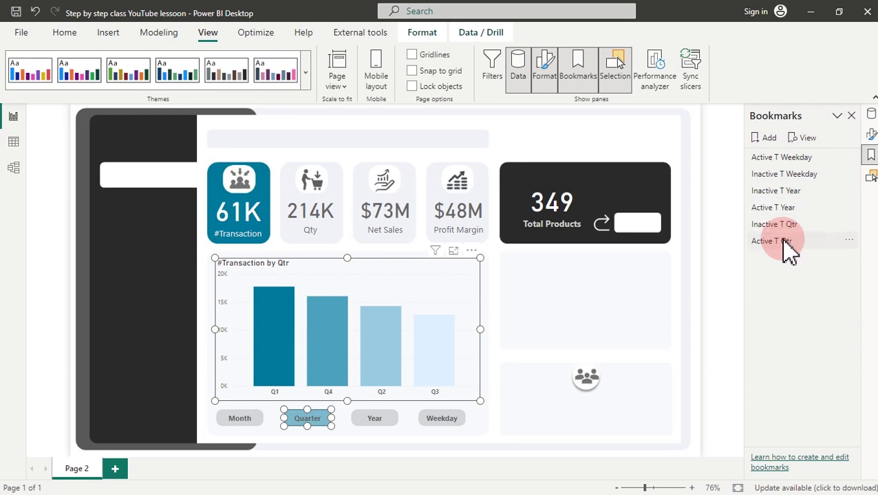
Turn off the Data option for the Active T Qtr bookmark and update it, and test the Active and Inactive T Qtr bookmarks
click(852, 241)
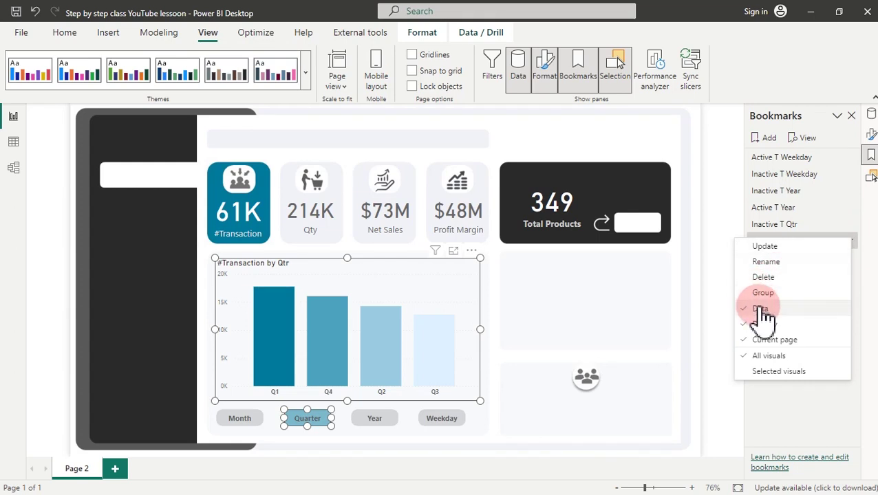
click(764, 315)
click(850, 242)
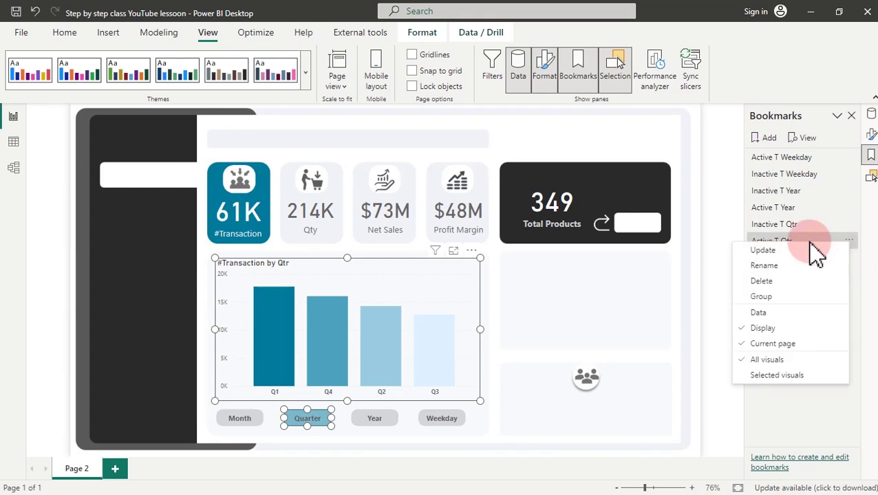
click(778, 254)
click(776, 244)
click(788, 227)
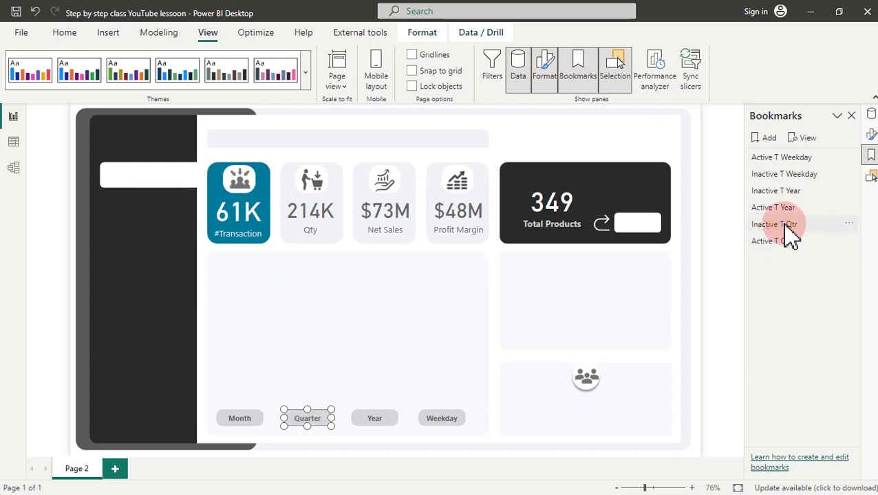
Collapse the Quarter Btn group, select the Month Btn group together with the hidden #Transaction by Month chart, and expand that group
click(870, 177)
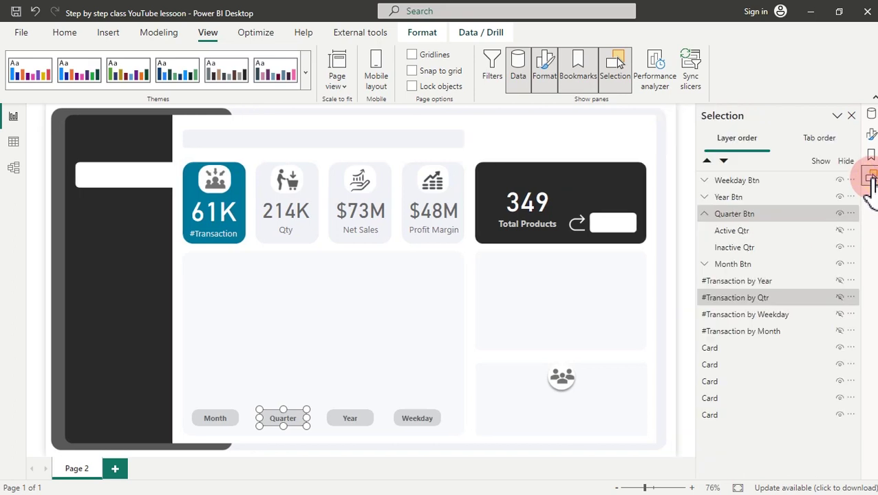
click(704, 214)
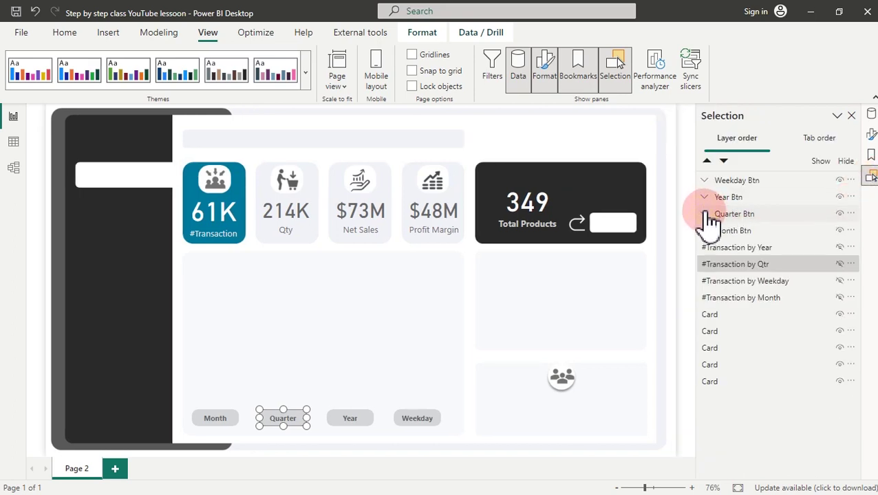
click(747, 231)
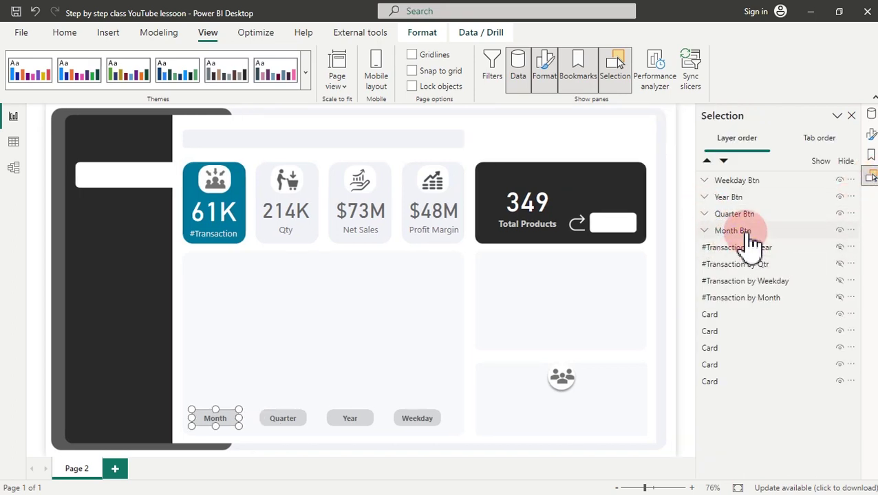
click(771, 298)
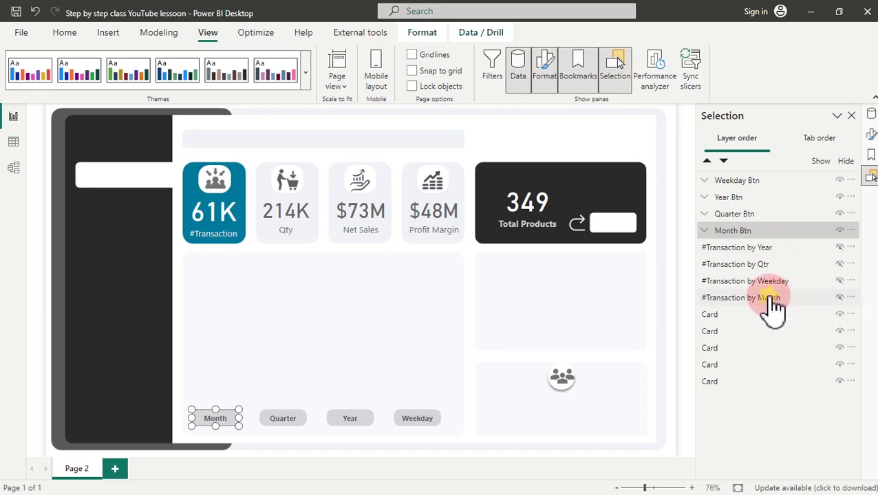
click(704, 232)
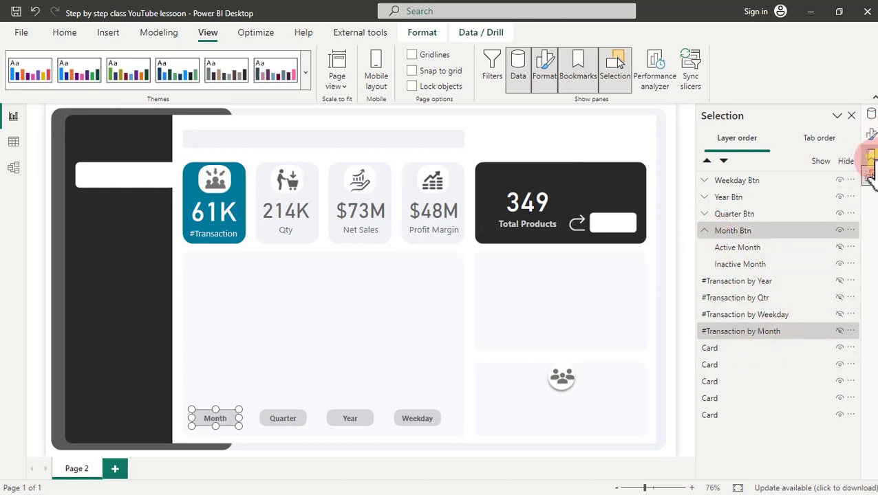
Add a bookmark of the hidden month chart and inactive Month button, and name it "Inactive T Month"
click(870, 165)
click(765, 140)
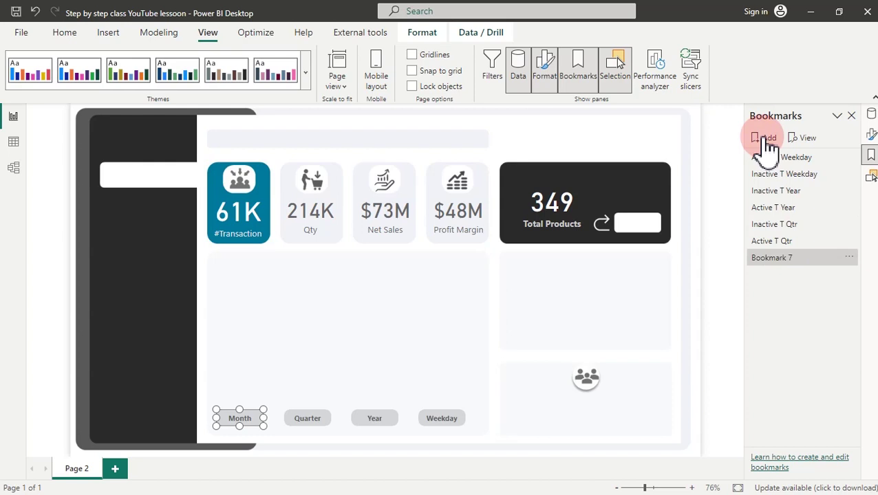
double_click(763, 259)
key(BackSpace)
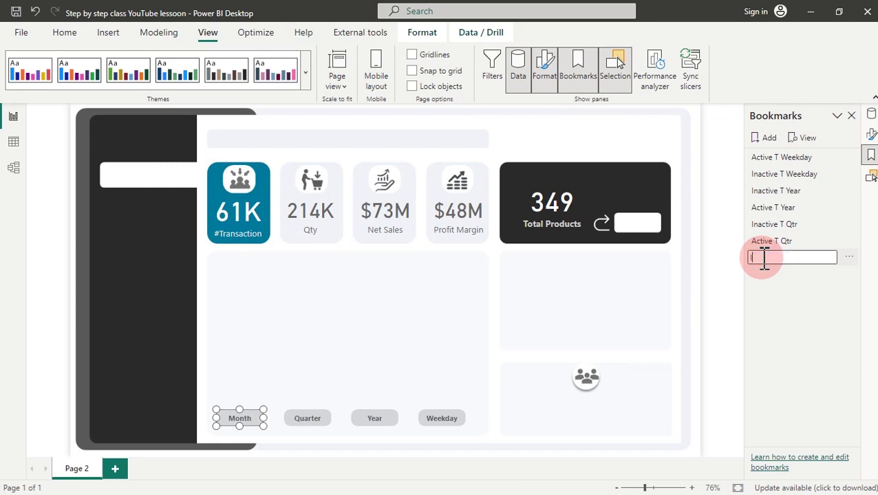
text(Inactive T Qtr)
key(Return)
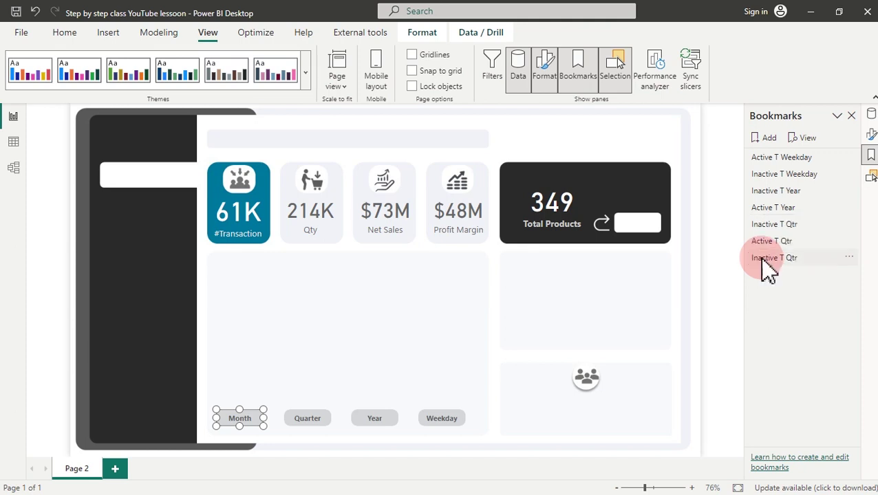
double_click(802, 258)
click(804, 257)
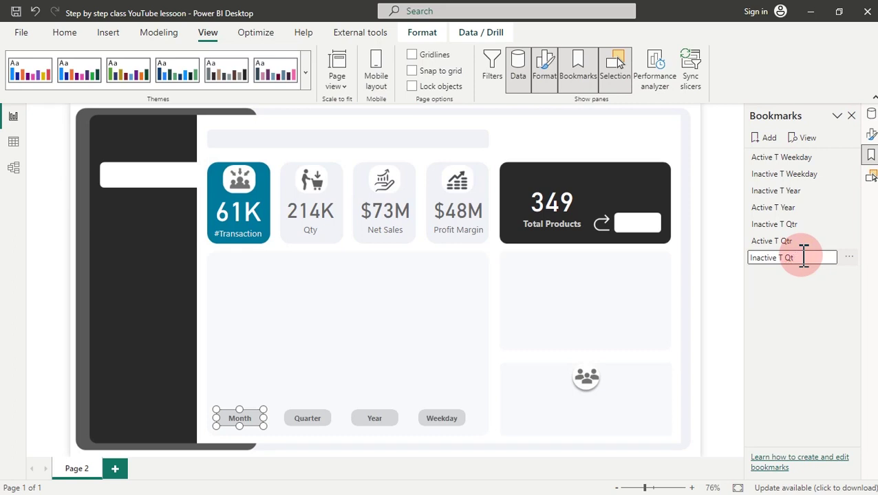
text(Month)
key(Return)
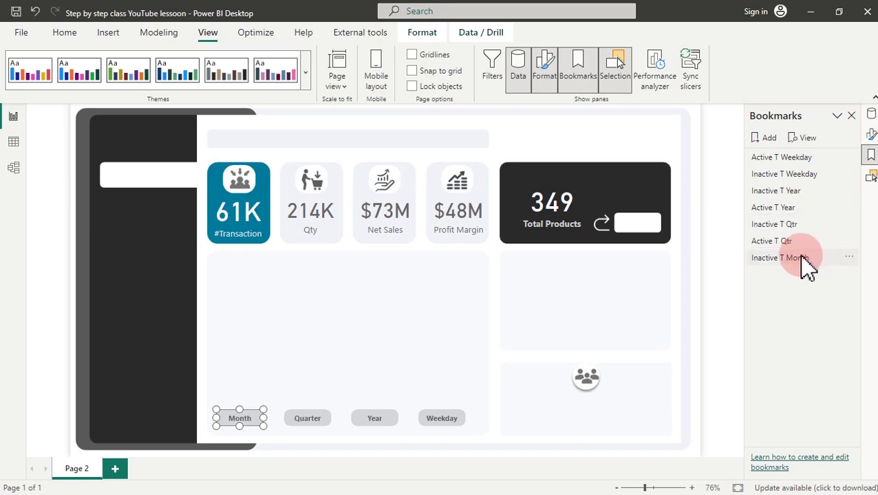
Turn off the Data option for the Inactive T Month bookmark and update the bookmark
click(850, 258)
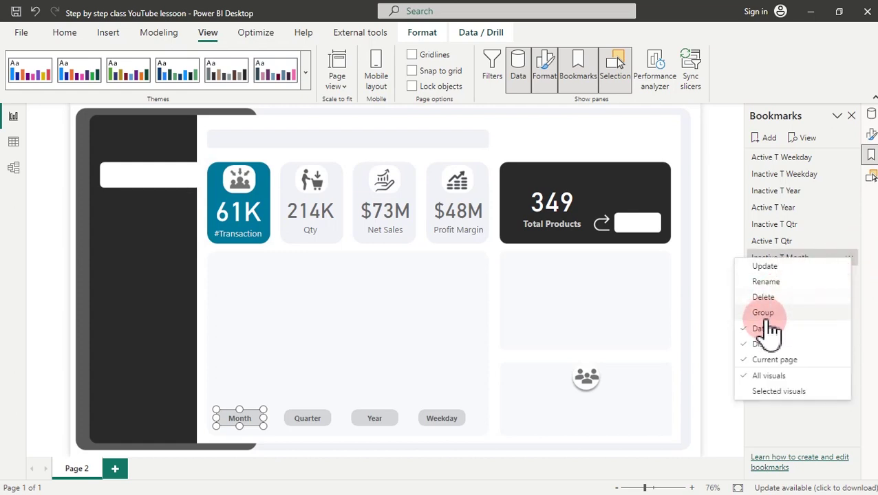
click(761, 331)
click(851, 260)
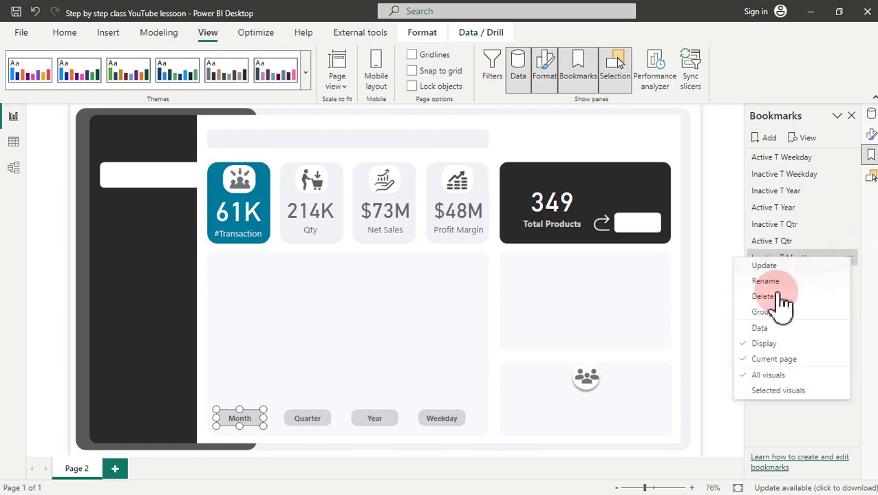
click(767, 267)
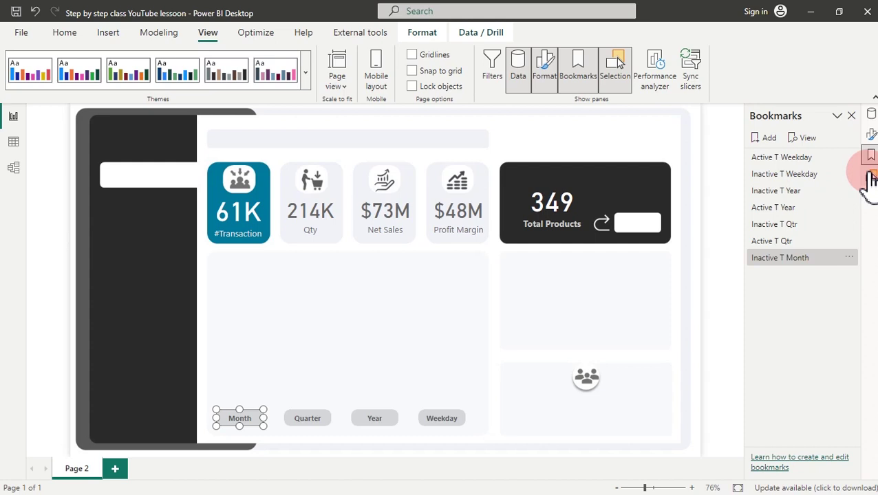
Show the #Transaction by Month chart and the Active Month layer, and hide the Inactive Month layer, keeping the group and chart selected
click(871, 177)
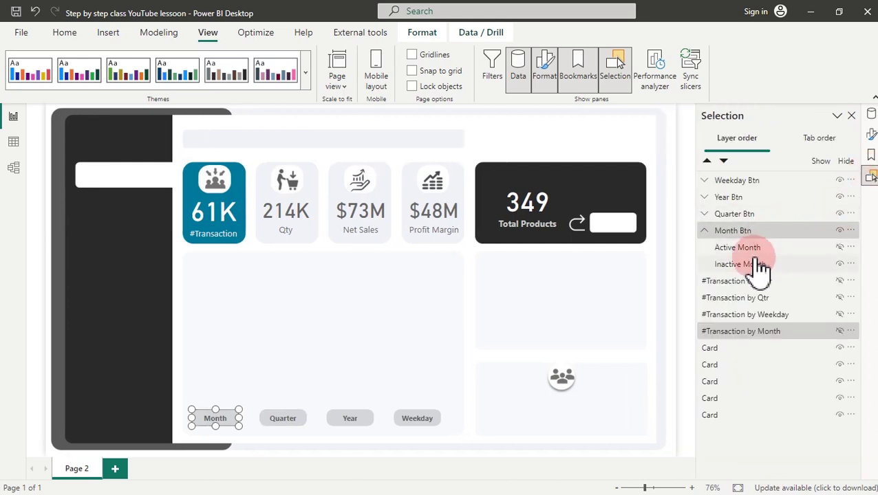
click(839, 331)
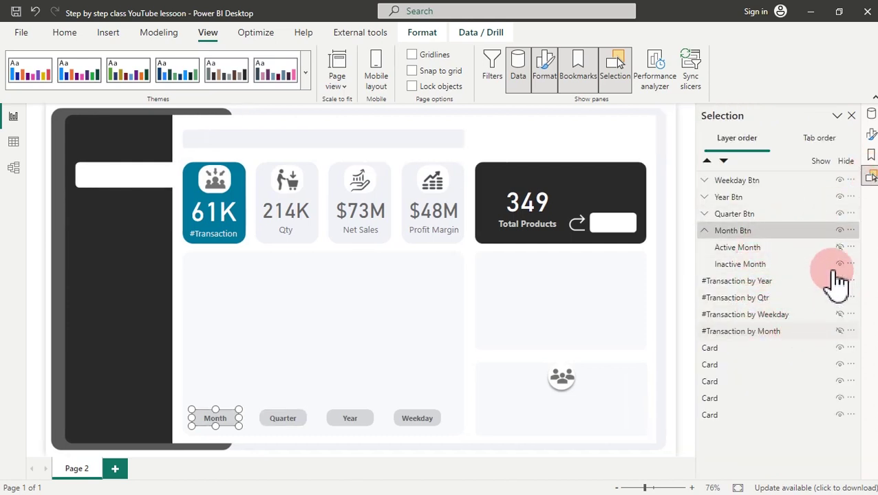
click(839, 247)
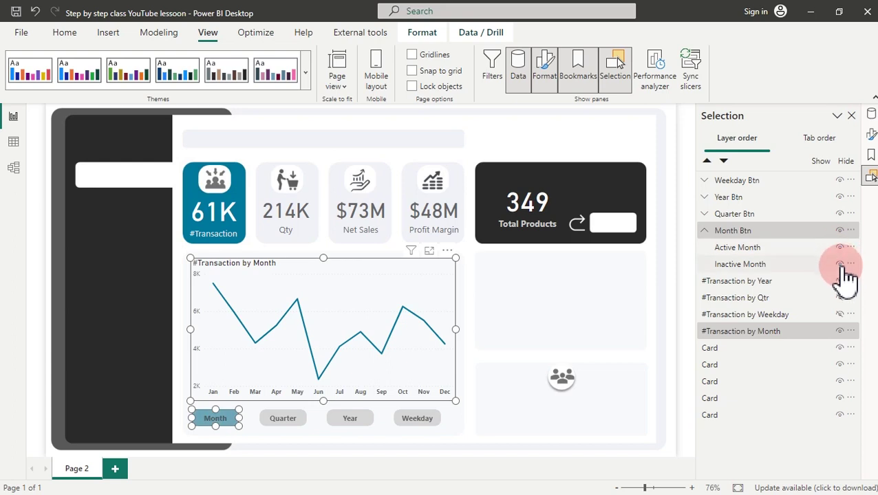
click(840, 264)
click(840, 315)
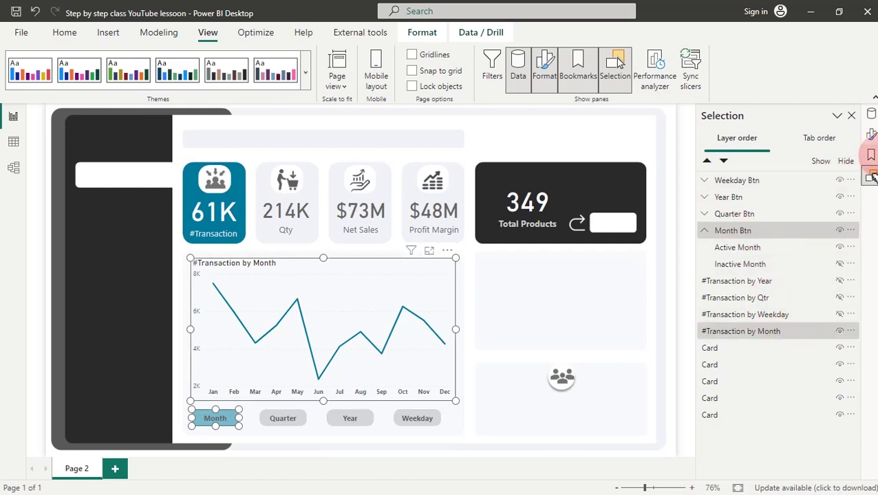
Add a bookmark of the visible month chart and active Month button, and name it "Active T Month"
click(871, 155)
click(765, 137)
click(774, 280)
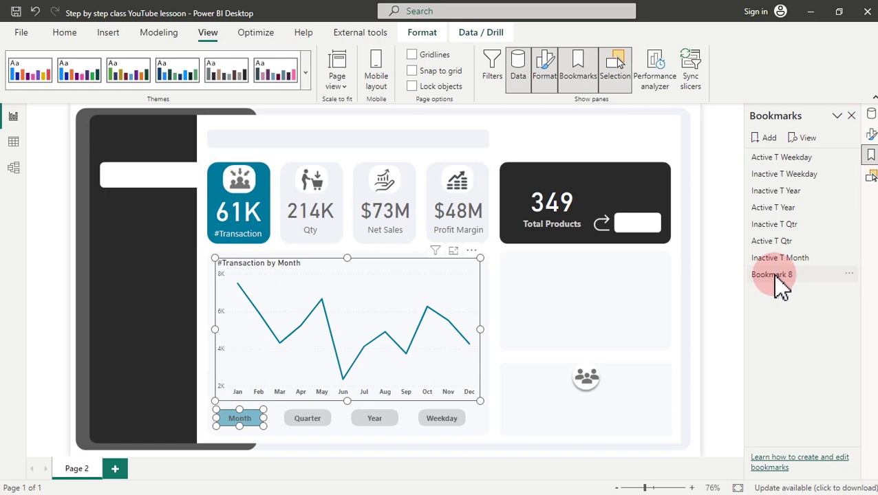
double_click(775, 275)
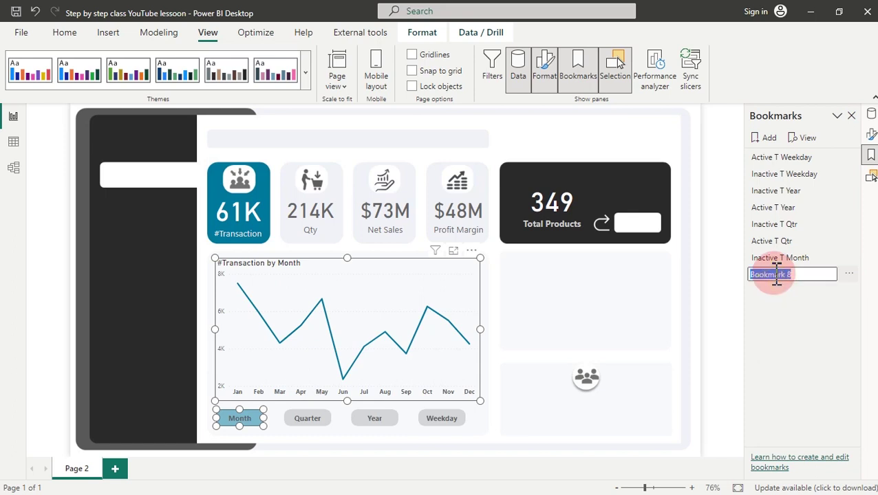
text(Active T Month)
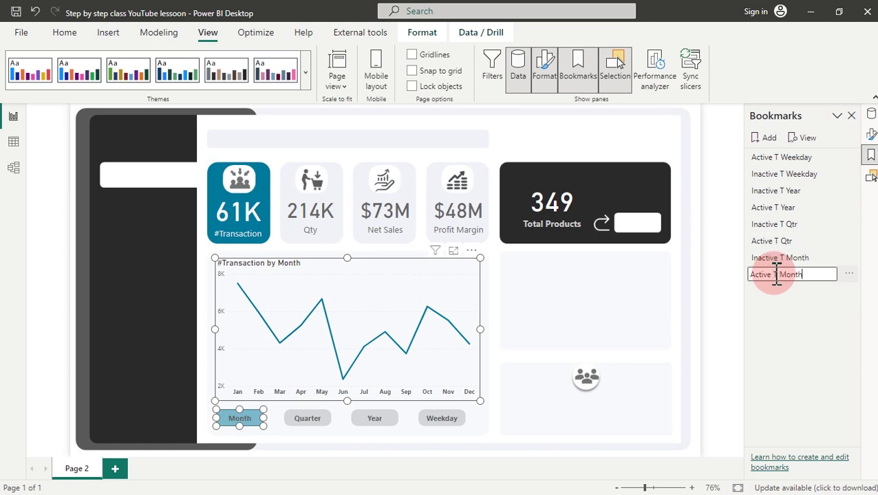
key(Return)
Turn off the Data option for the Active T Month bookmark and update it, and test the Active and Inactive T Month bookmarks
click(849, 274)
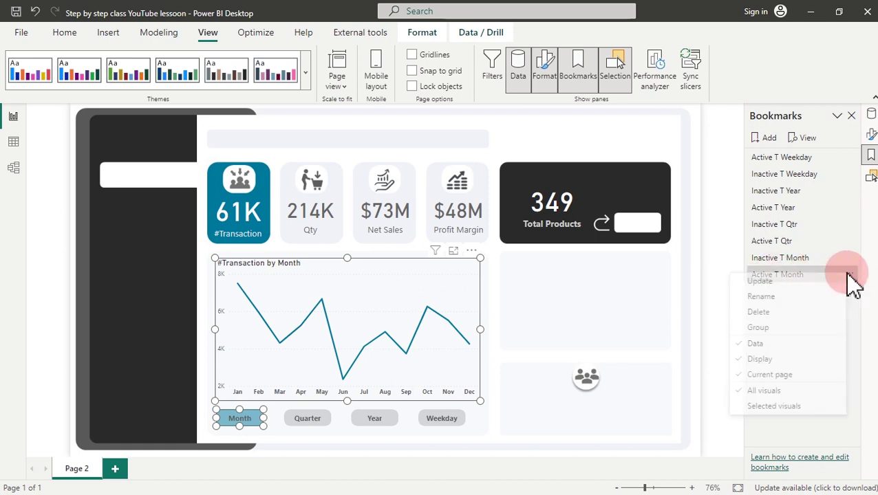
click(756, 343)
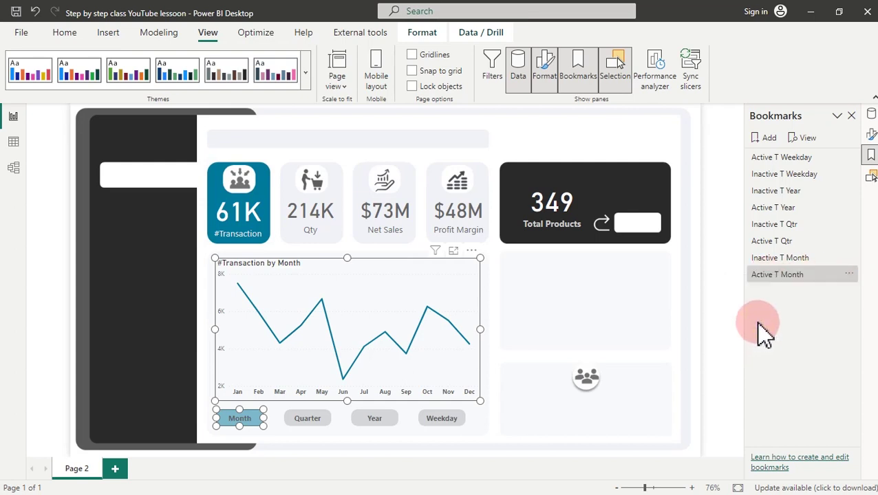
click(852, 275)
click(766, 281)
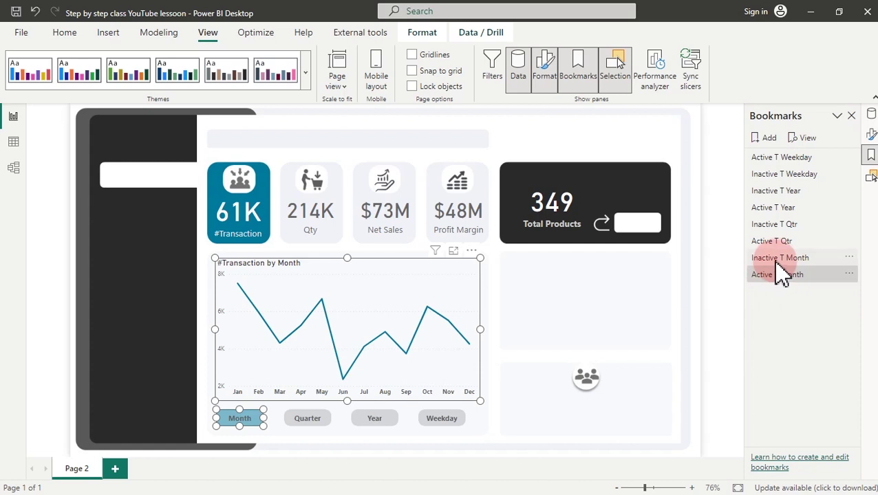
click(779, 275)
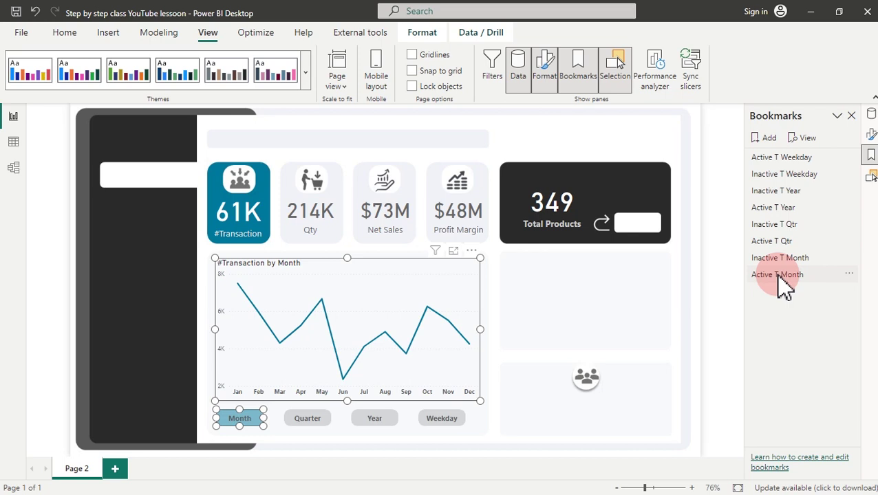
click(784, 258)
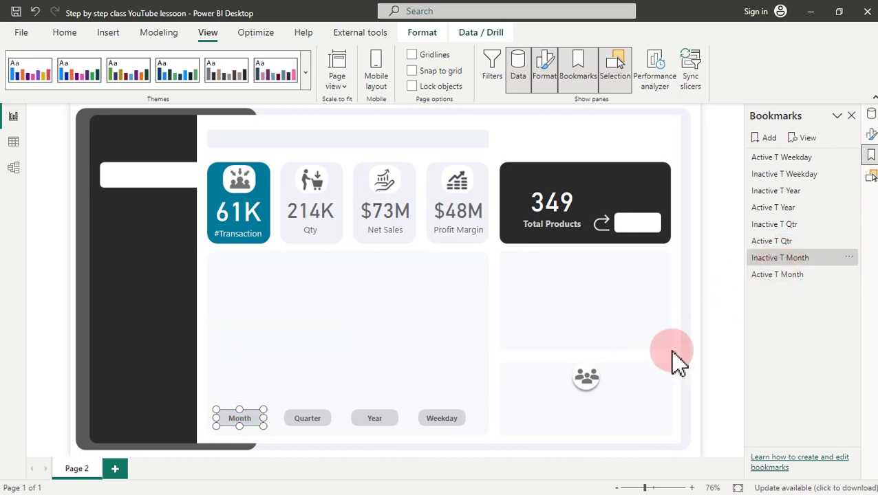
Turn on the action of the inactive Month button, with type Bookmark and the Active T Month bookmark as its target
click(710, 337)
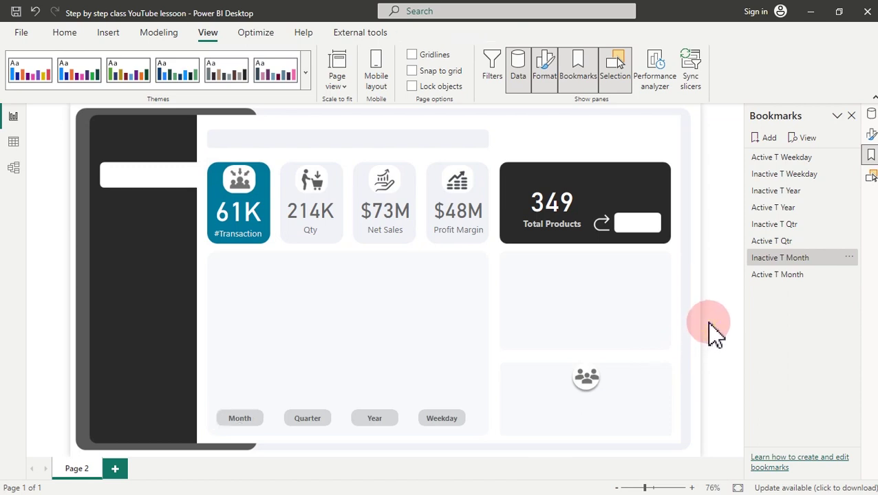
click(871, 133)
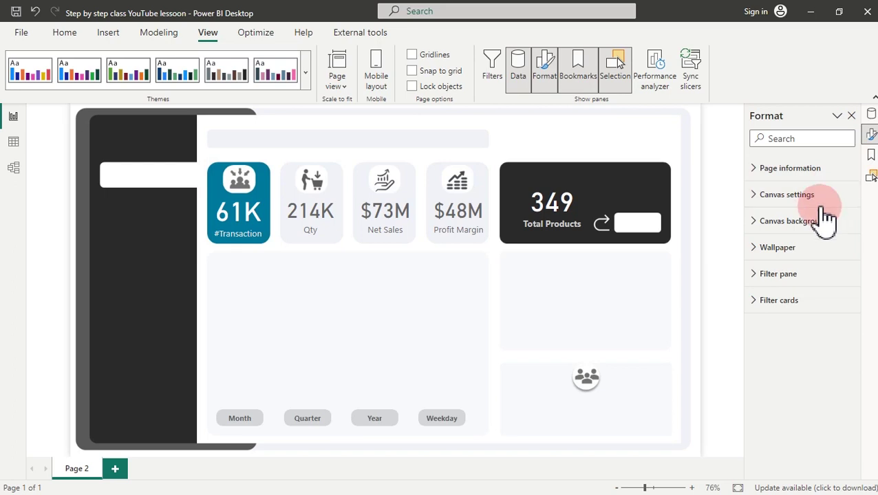
click(243, 421)
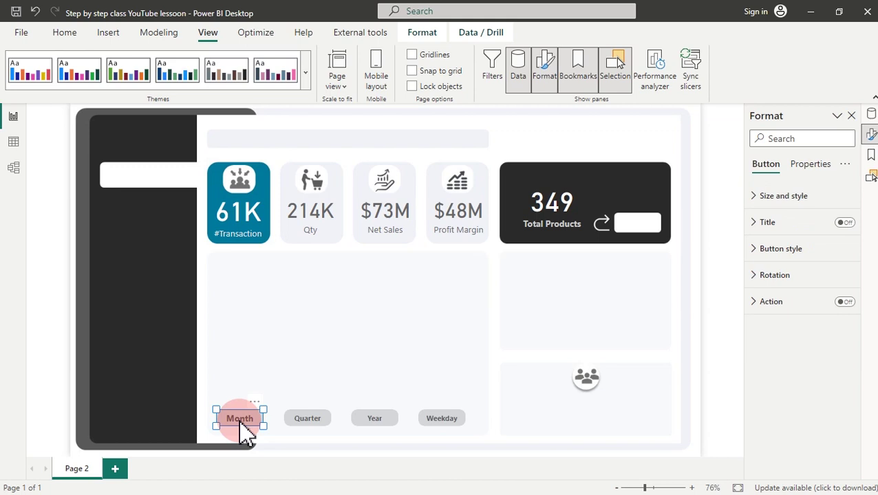
click(852, 303)
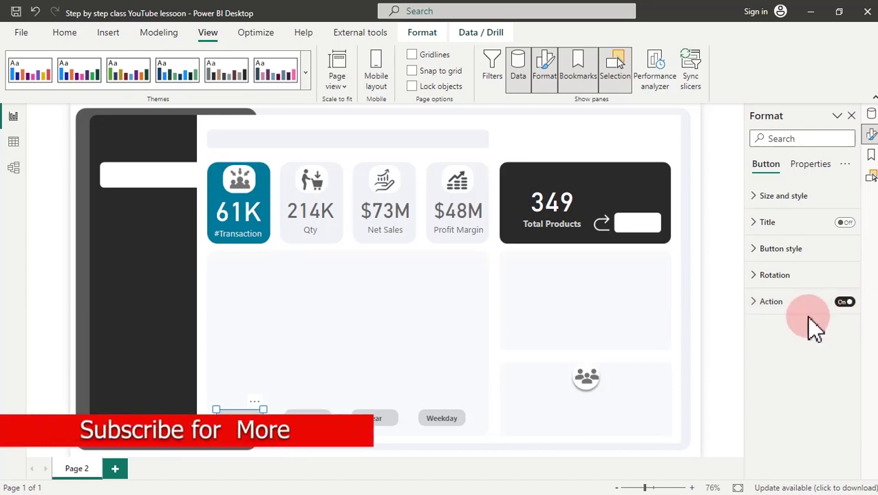
click(767, 305)
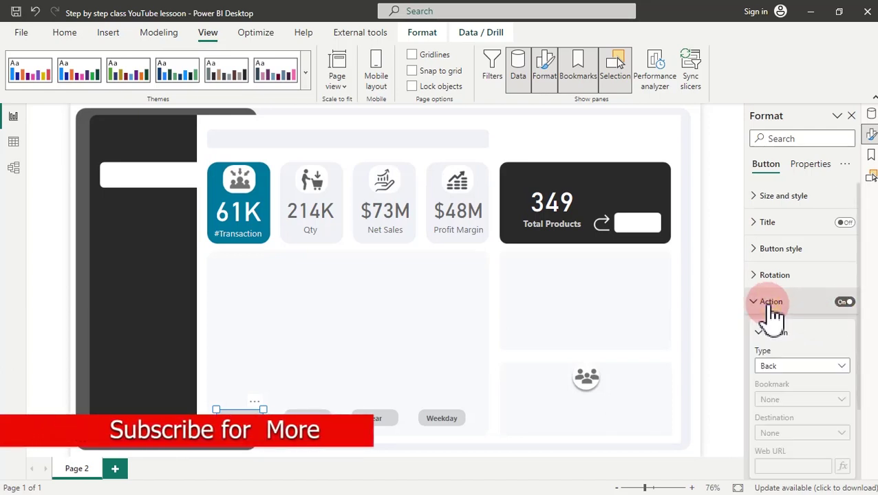
click(812, 372)
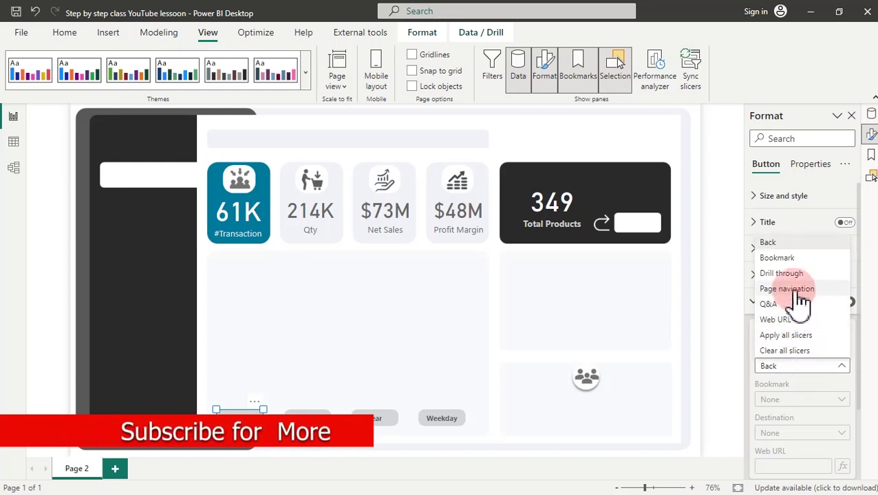
click(776, 258)
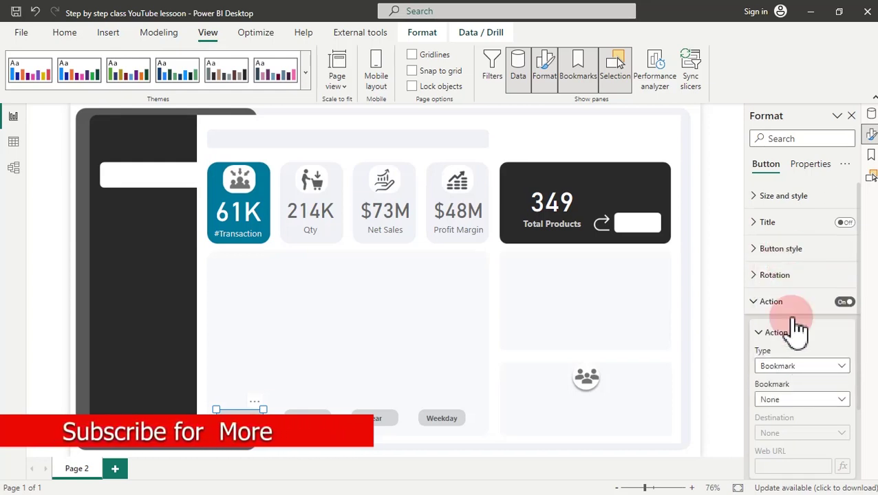
click(787, 402)
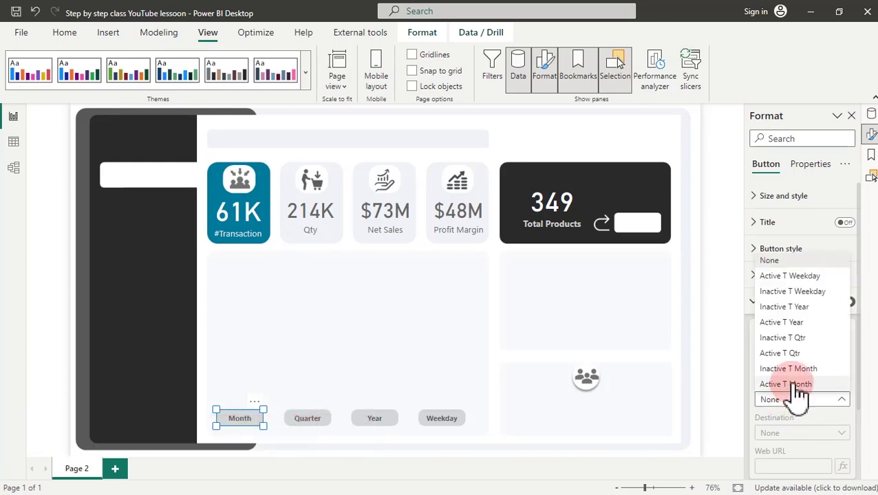
click(796, 385)
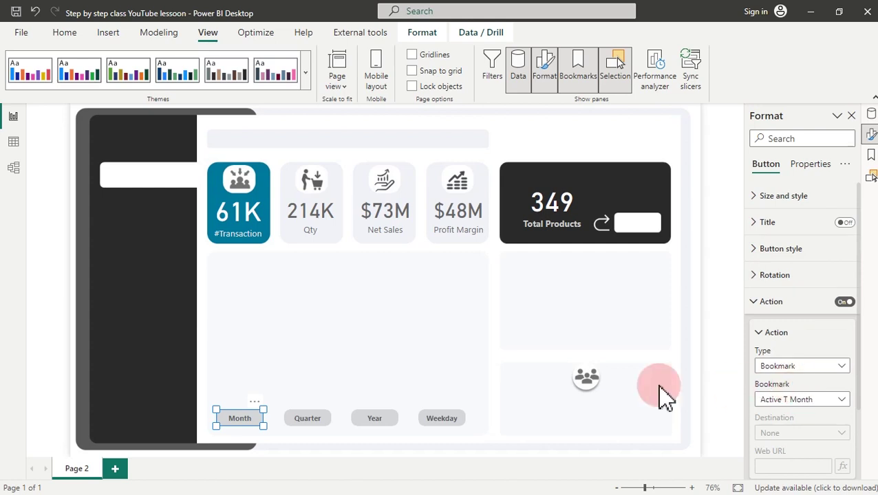
Turn on the action of the inactive Quarter button, with type Bookmark and the Active T Qtr bookmark as its target
click(295, 422)
click(294, 423)
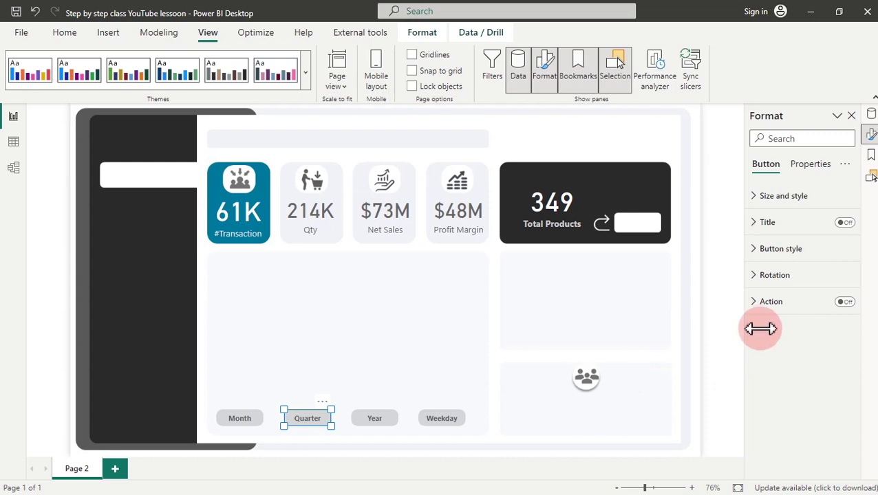
click(845, 302)
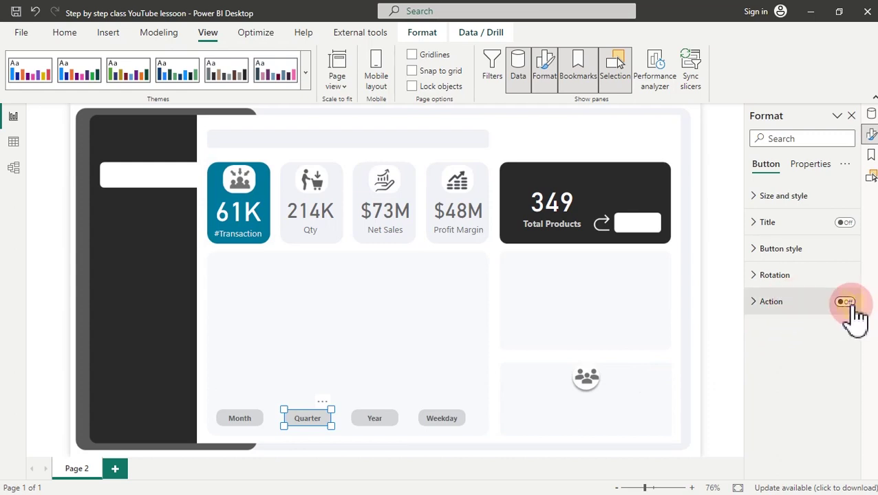
click(780, 303)
click(792, 367)
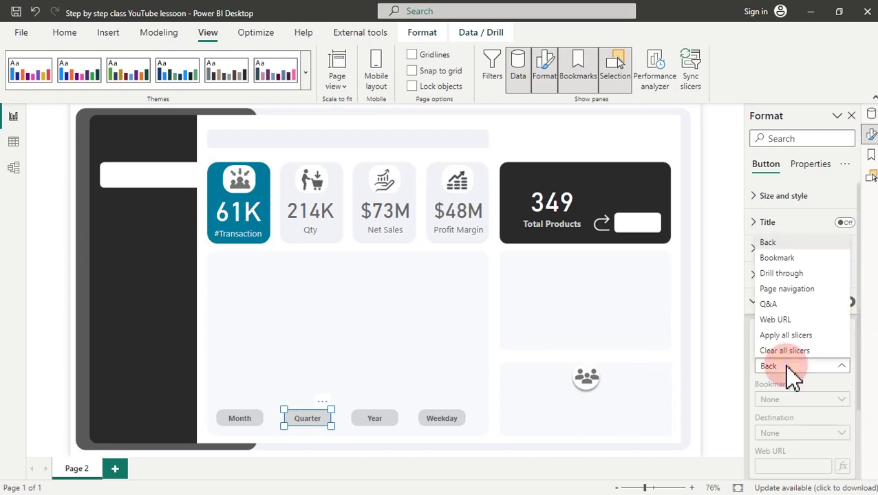
click(777, 259)
click(798, 401)
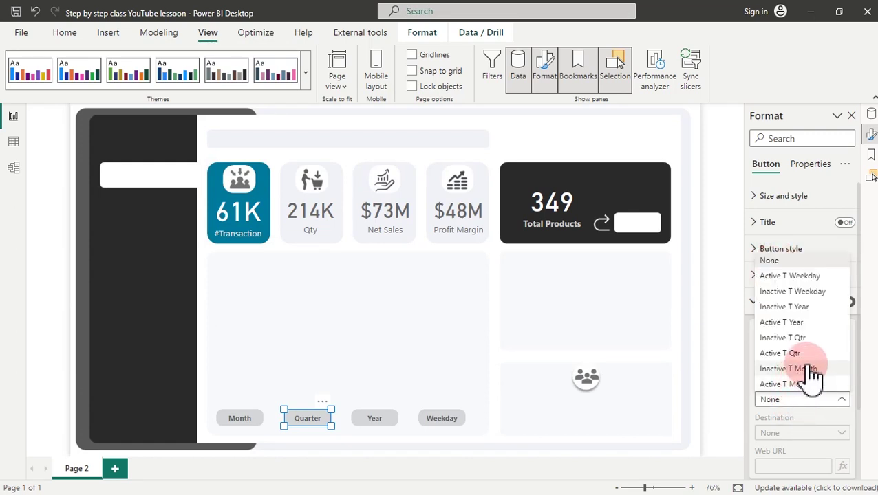
click(782, 354)
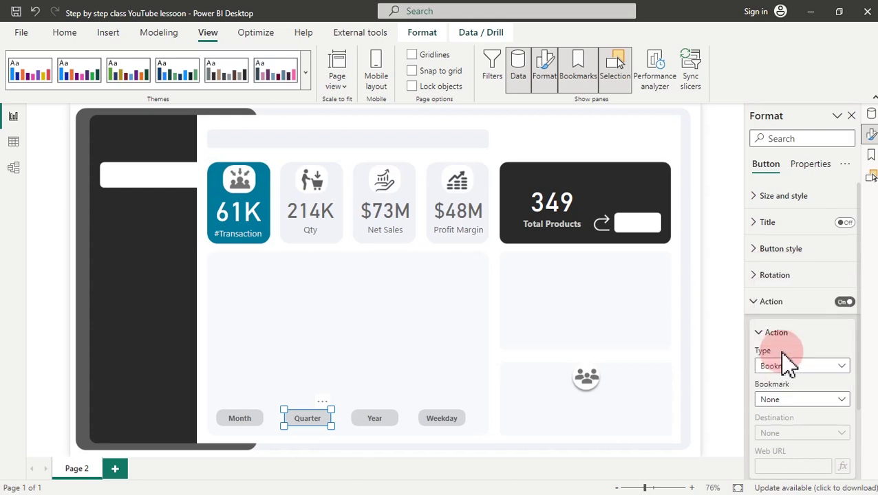
Turn on the action of the inactive Year button, with type Bookmark and the Active T Year bookmark as its target
click(376, 416)
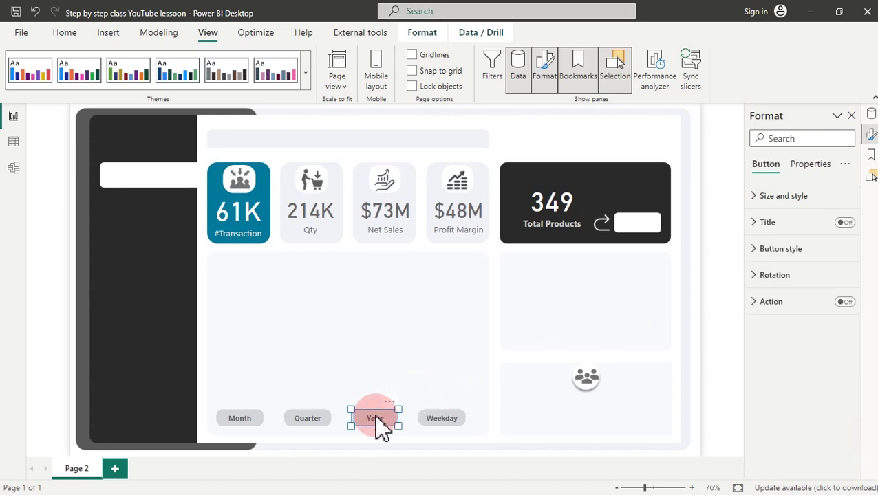
click(845, 302)
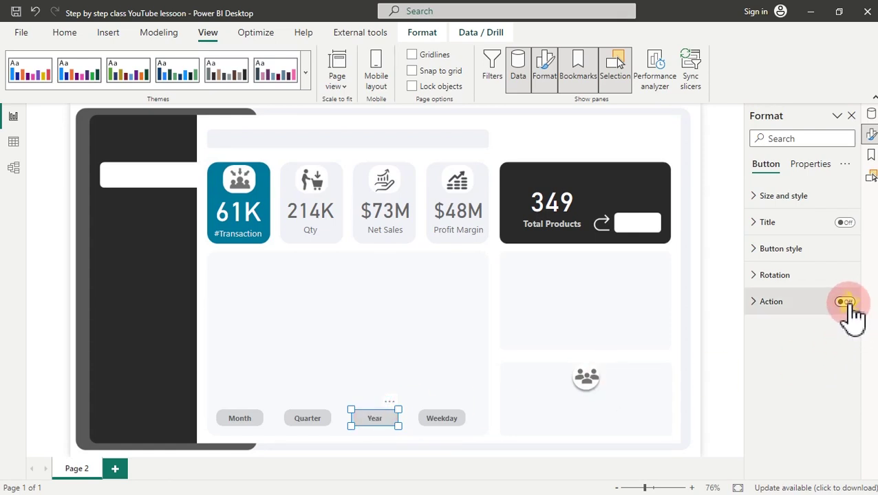
click(762, 303)
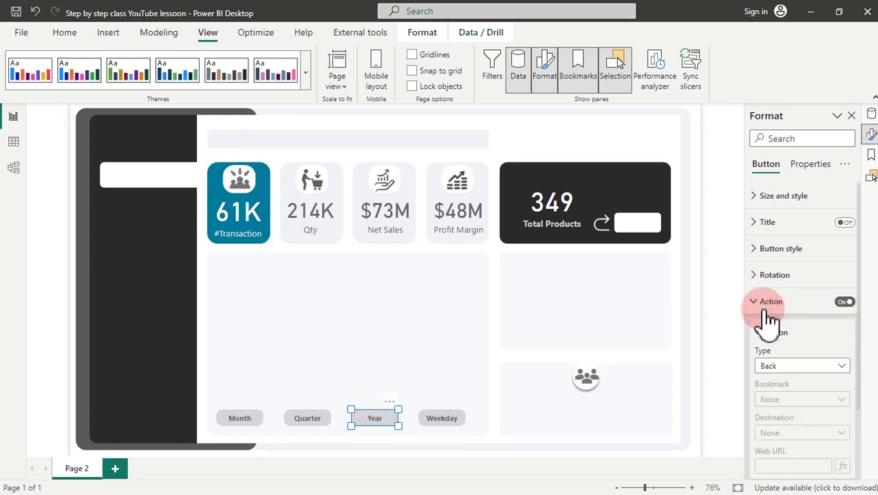
click(775, 368)
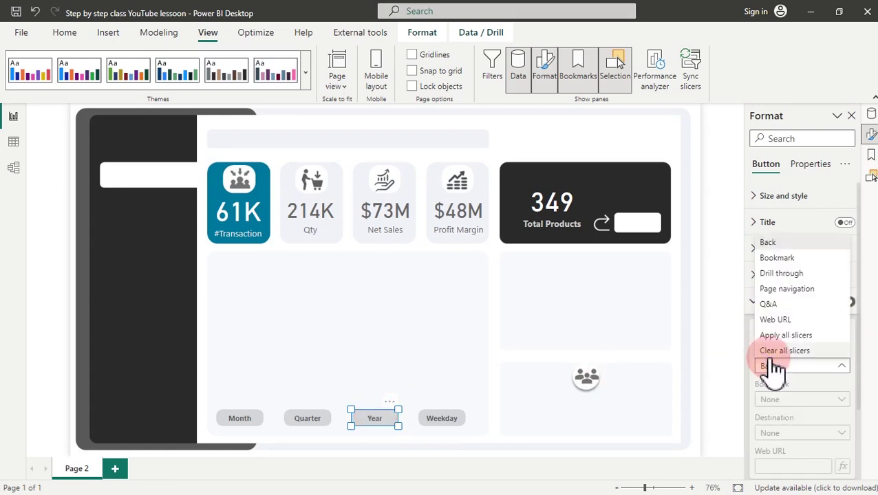
click(779, 259)
click(802, 399)
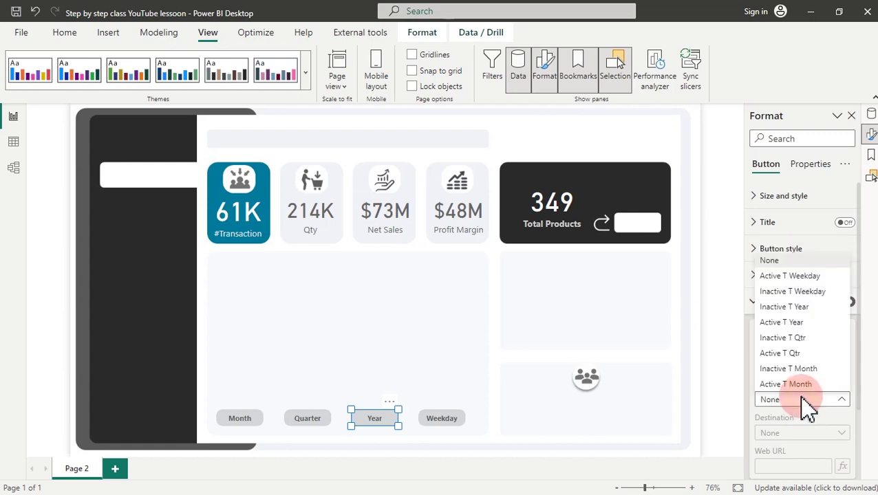
click(800, 337)
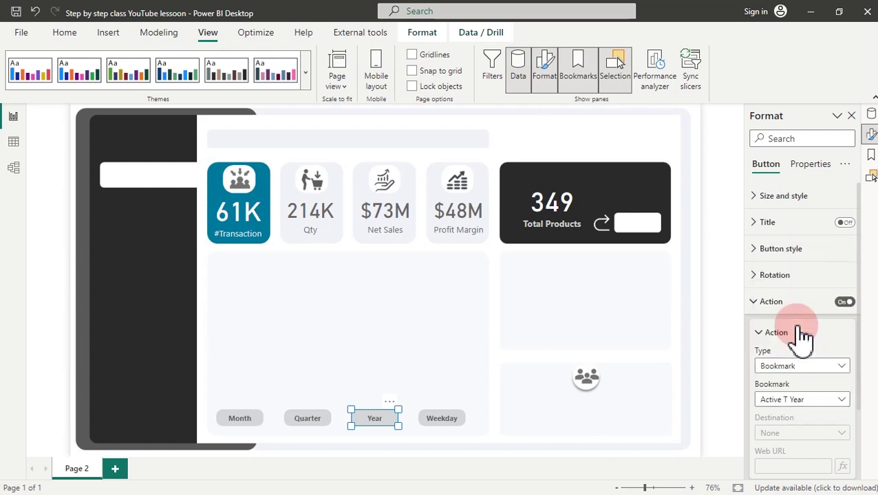
Turn on the action of the inactive Weekday button, with type Bookmark and the Active T Weekday bookmark as its target
click(443, 424)
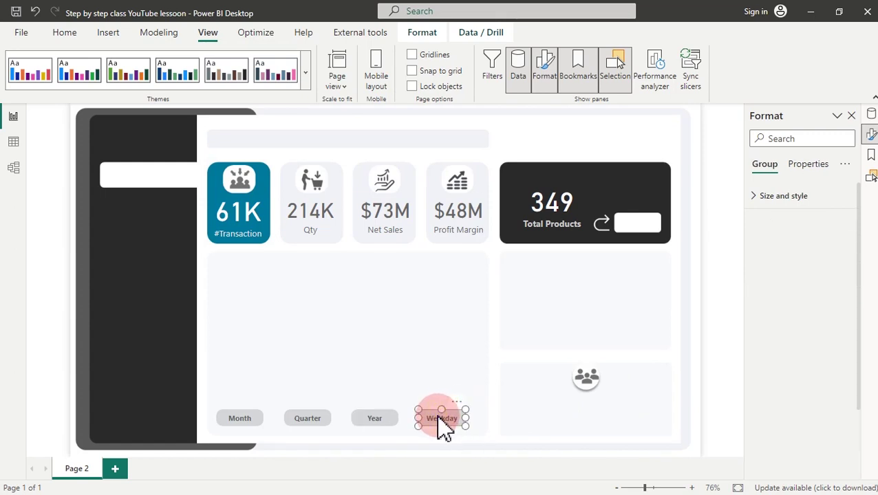
click(443, 423)
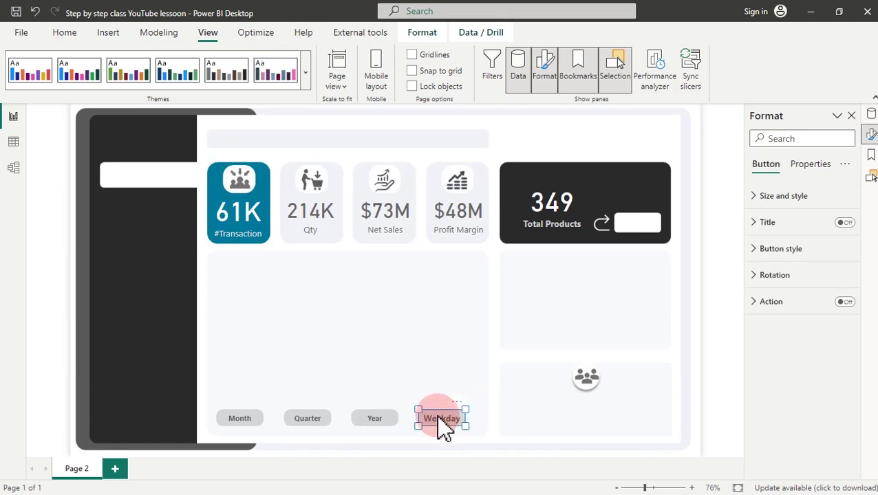
click(846, 302)
click(791, 311)
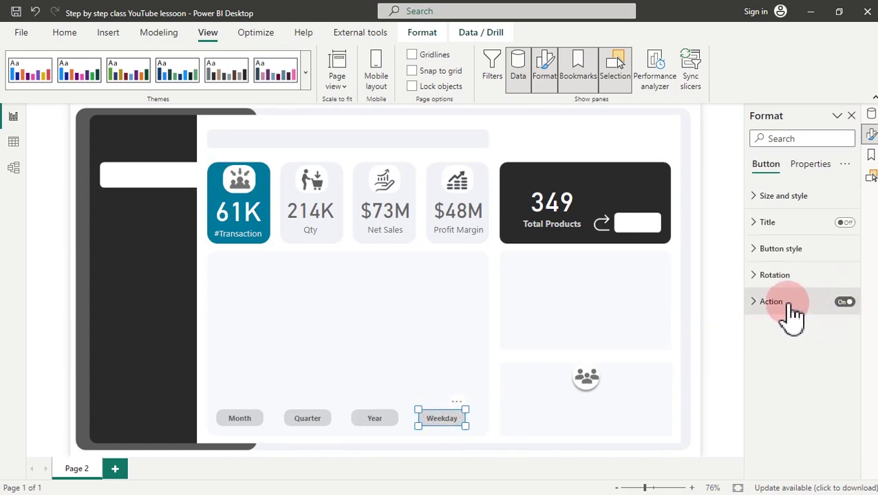
click(793, 366)
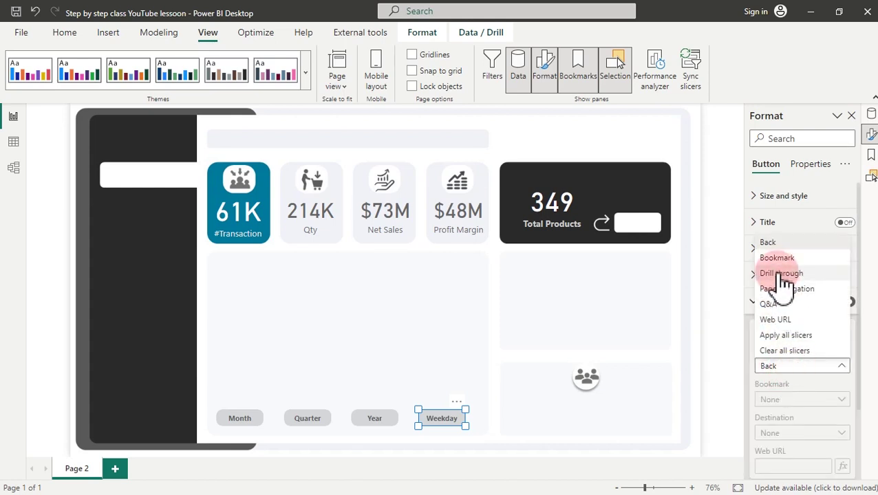
click(777, 259)
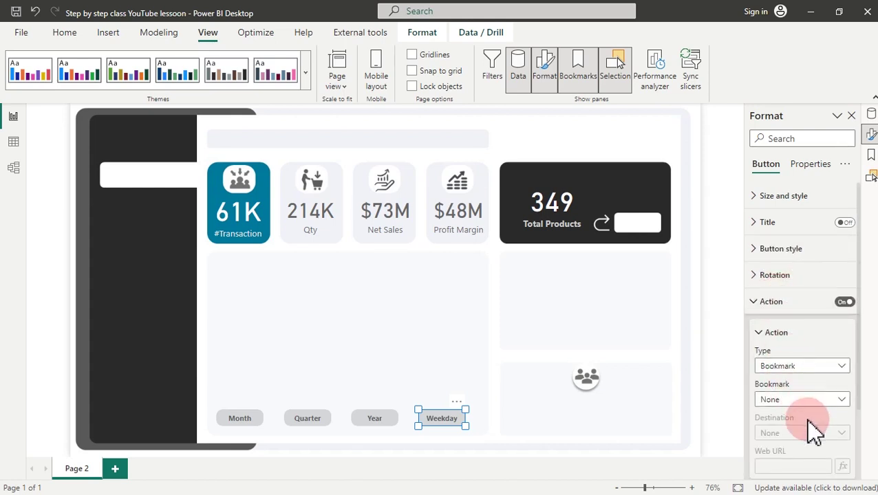
click(802, 400)
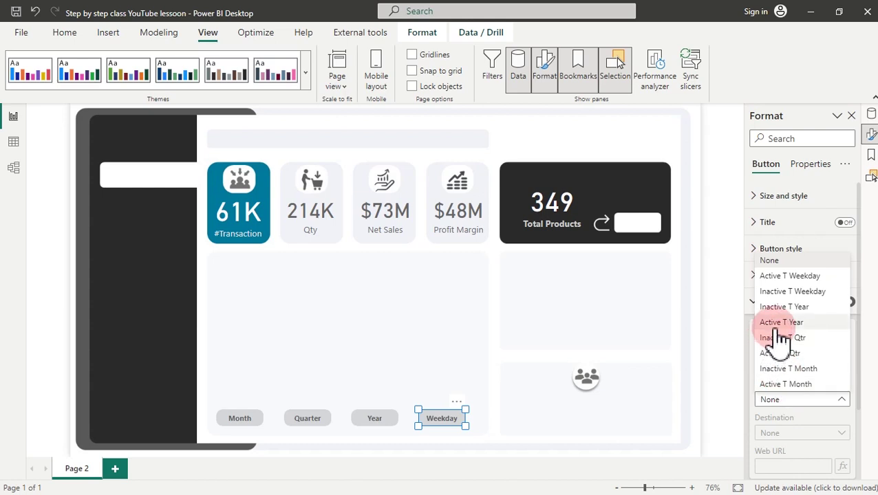
click(803, 276)
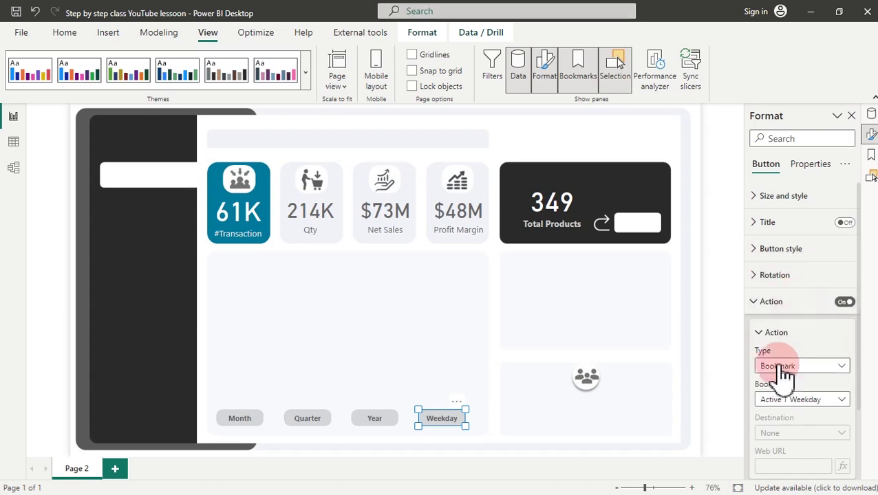
Test the Month, Quarter, Year and Weekday buttons by switching the #Transaction chart forward through all four and back to Month
click(655, 398)
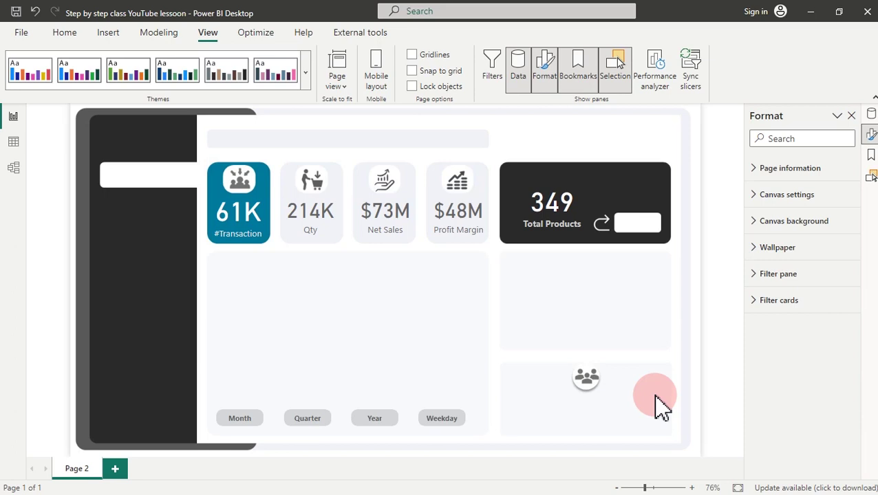
click(242, 418)
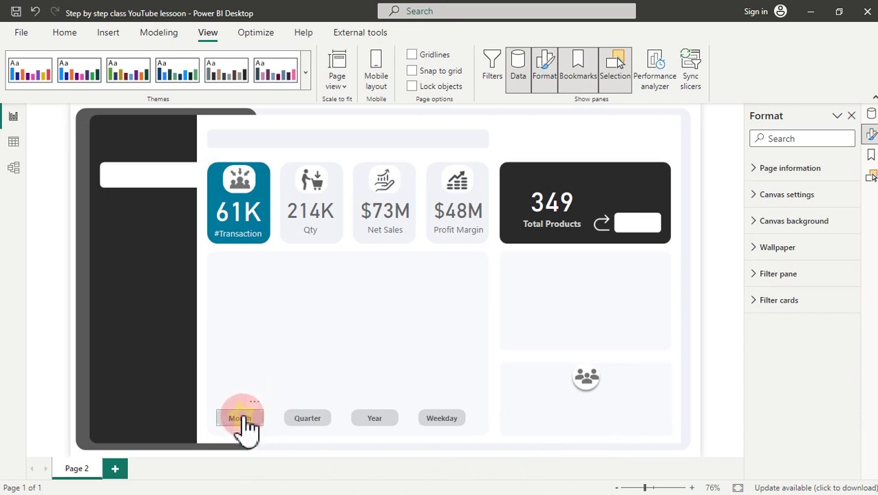
click(304, 424)
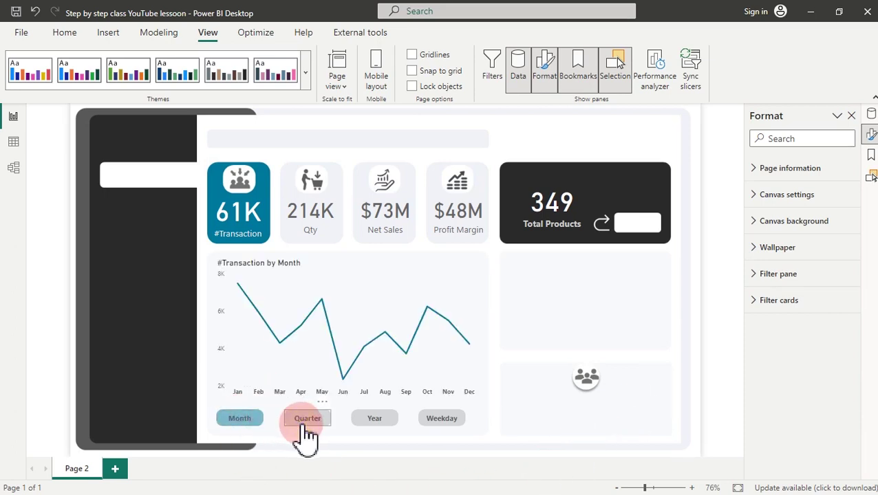
click(372, 421)
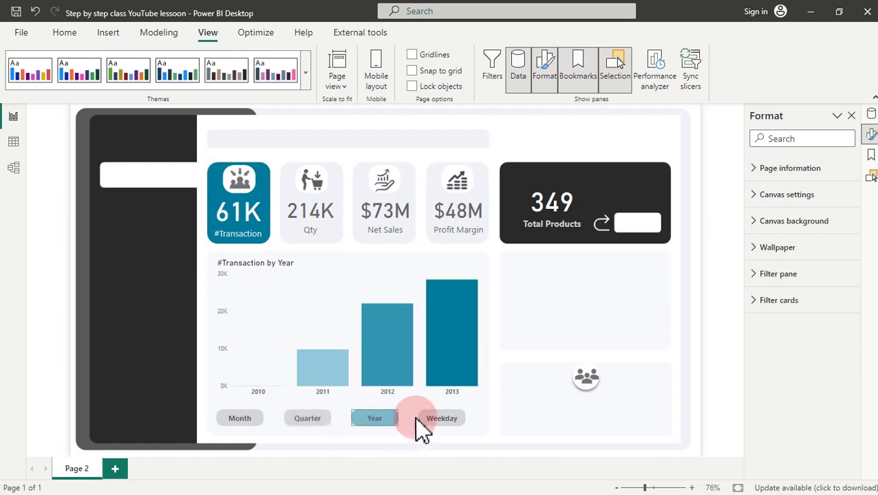
click(434, 421)
click(378, 423)
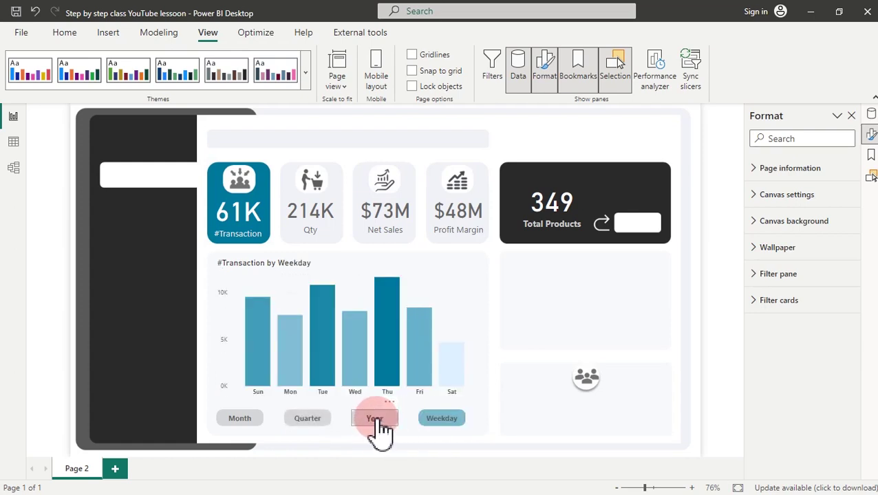
click(313, 426)
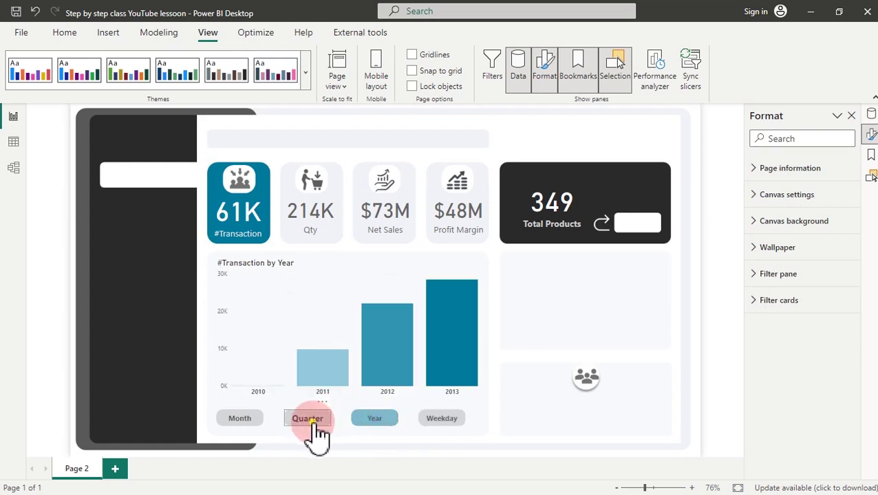
click(249, 423)
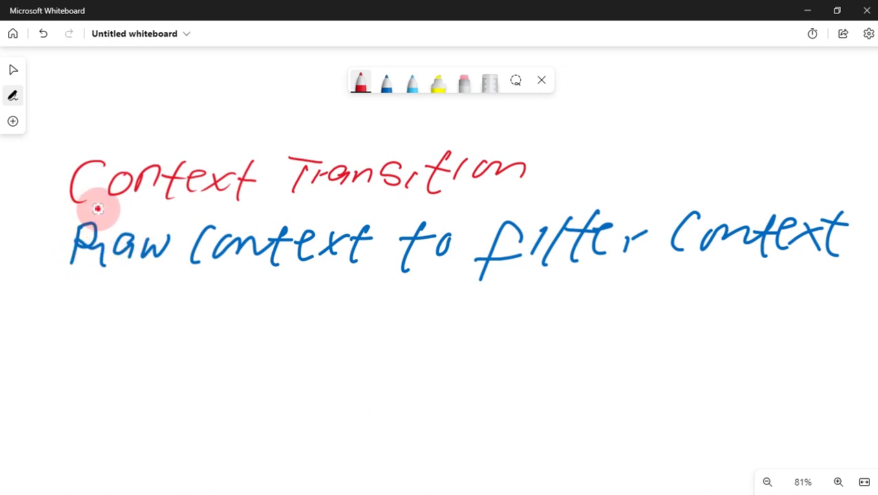
Underline Context, Transition, Raw Context and filter Context in red on the whiteboard
drag(98, 208, 152, 206)
drag(297, 199, 363, 198)
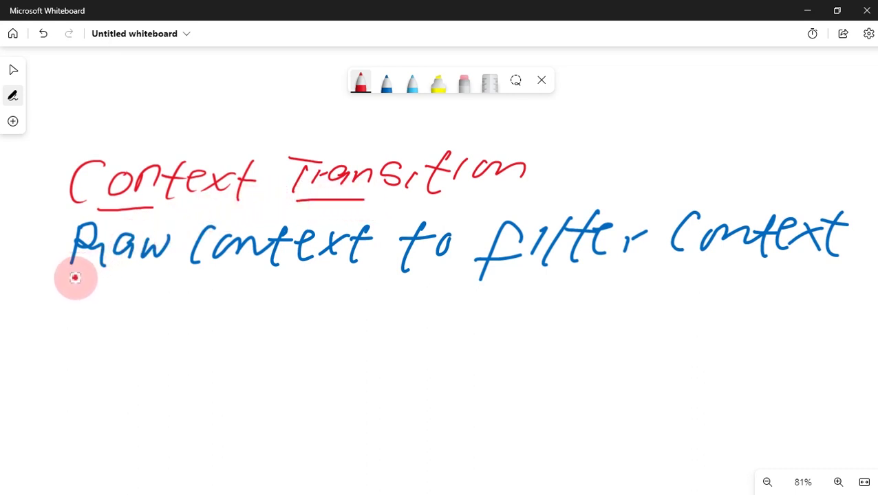
drag(75, 278, 351, 278)
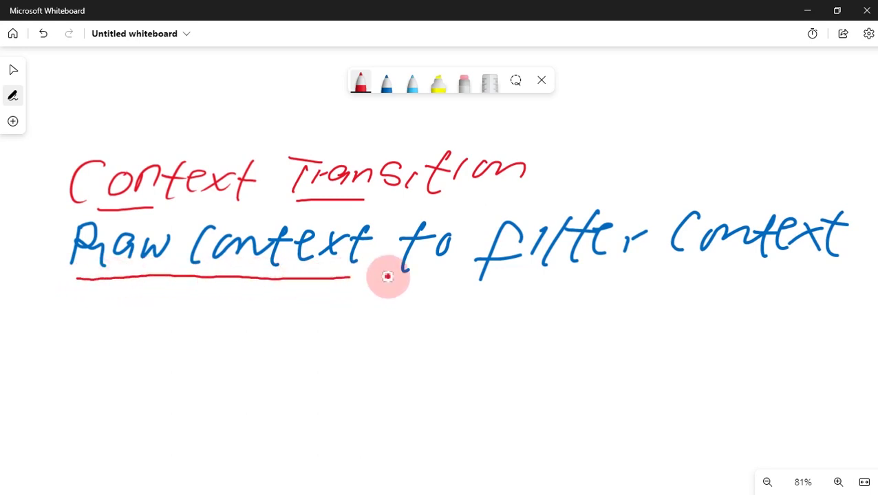
mouse_move(479, 292)
mouse_down()
mouse_move(583, 298)
mouse_move(777, 281)
mouse_up()
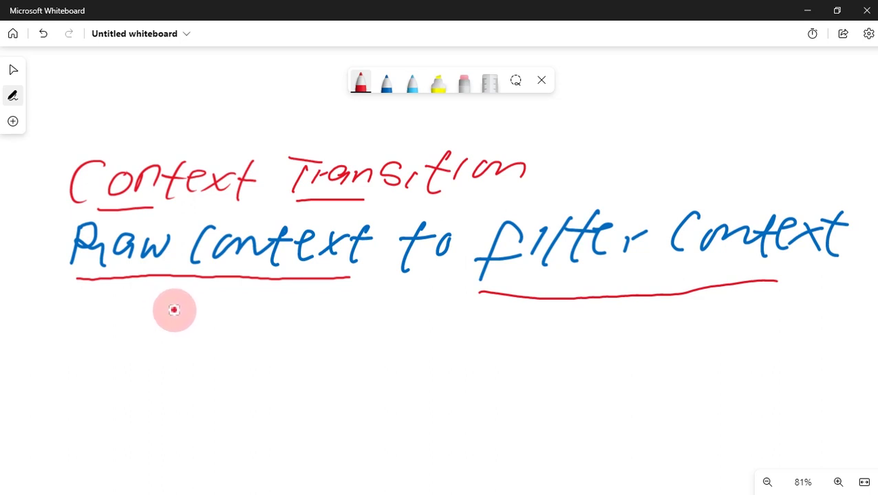
Write "Spend" in red below Raw Context and underline the word twice
drag(187, 309, 170, 337)
mouse_move(231, 302)
mouse_down()
mouse_move(220, 351)
mouse_move(260, 320)
mouse_move(284, 333)
mouse_move(354, 299)
mouse_move(349, 306)
mouse_up()
drag(191, 356, 305, 366)
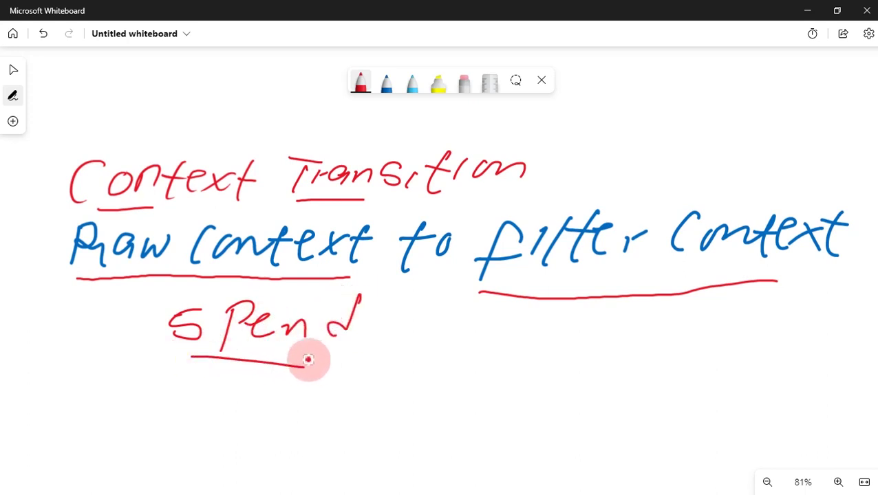
drag(198, 363, 266, 365)
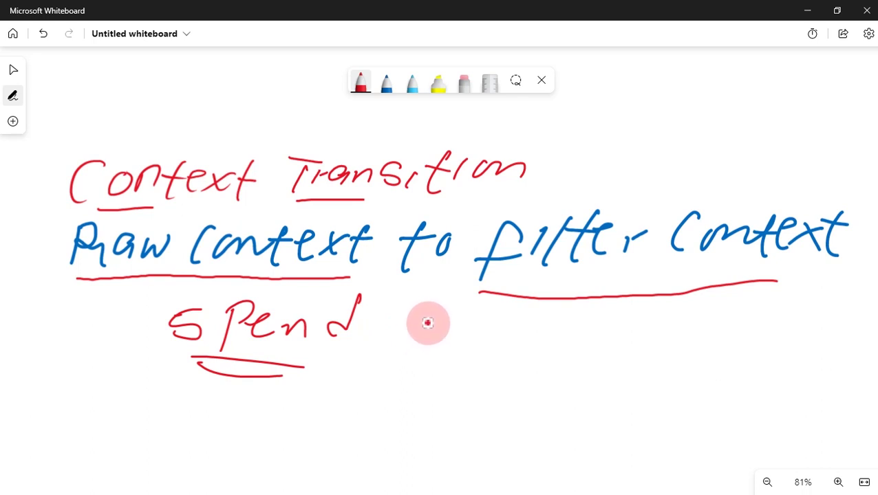
Write "customer" in red beside the word Spend, below the filter Context heading
drag(427, 329, 430, 357)
mouse_move(434, 336)
mouse_down()
mouse_move(448, 348)
mouse_move(475, 334)
mouse_up()
mouse_move(501, 329)
mouse_down()
mouse_move(491, 350)
mouse_move(514, 358)
mouse_move(548, 345)
mouse_move(666, 346)
mouse_move(701, 333)
mouse_up()
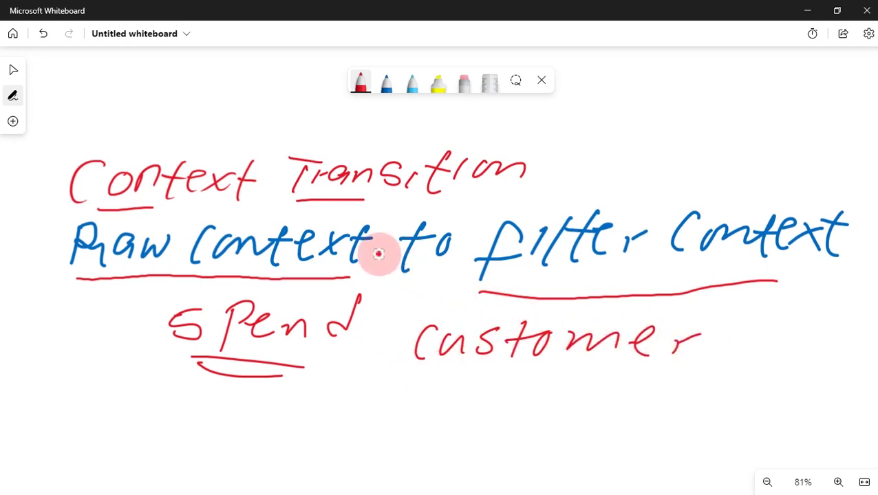
drag(173, 208, 325, 218)
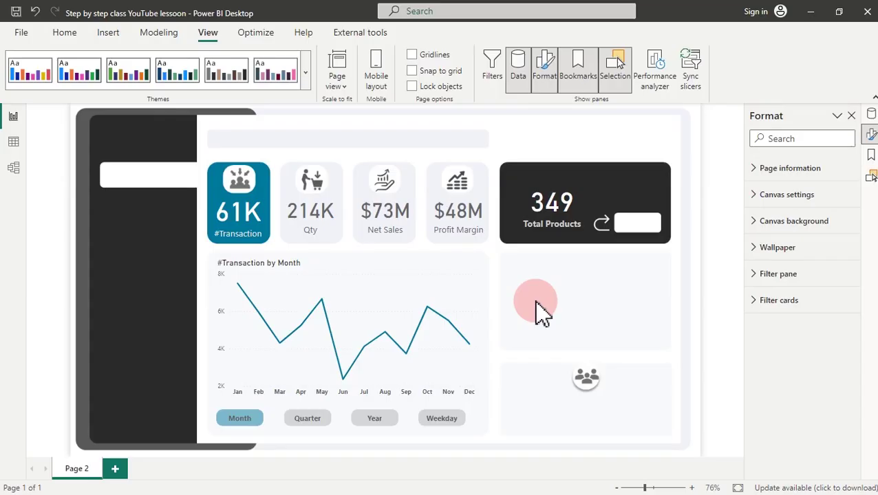
Switch to Power BI Desktop and examine the Lookup_Customers table's data across to its Continent column
click(14, 142)
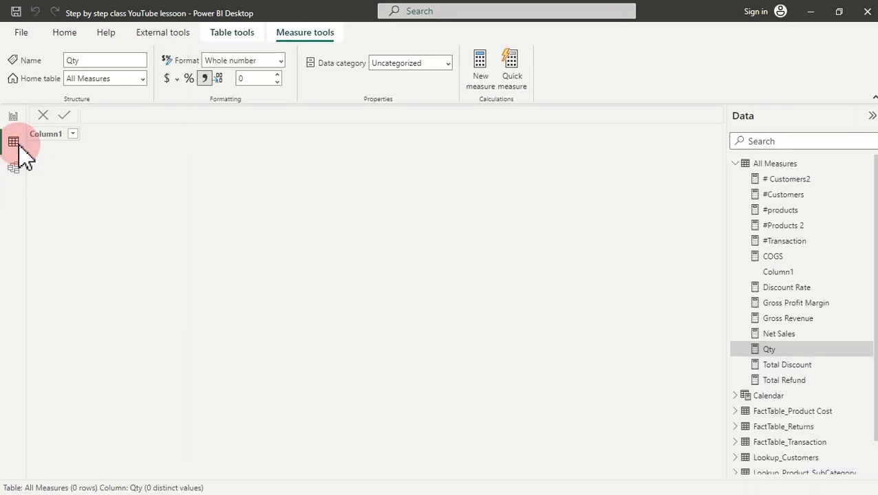
click(734, 165)
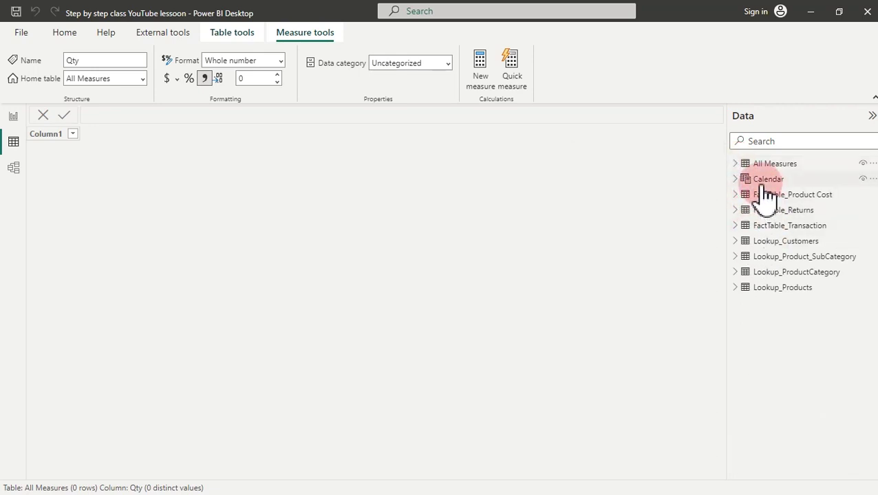
click(766, 244)
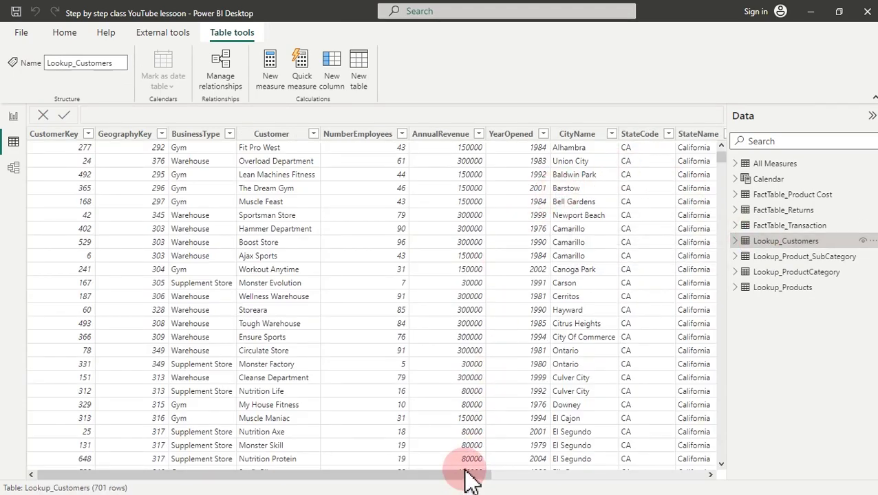
drag(467, 479, 771, 447)
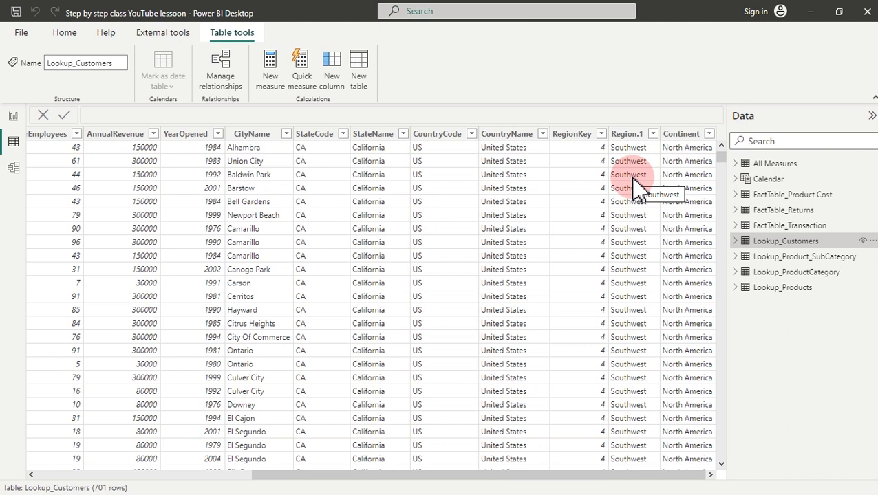
click(681, 135)
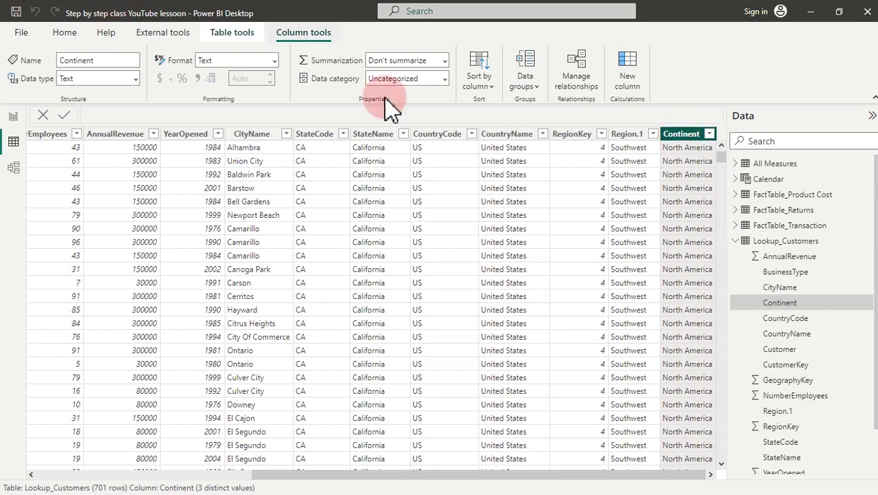
Review the formula of the #Transaction measure in All Measures and its card on the report page
click(734, 164)
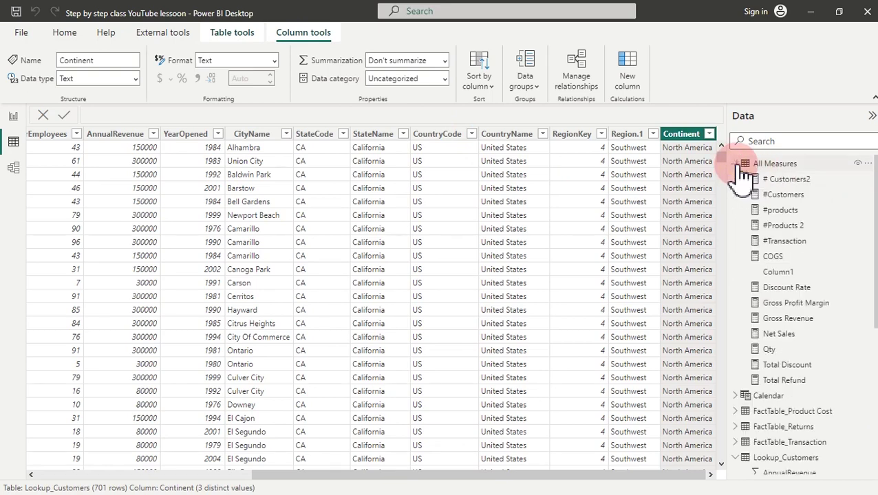
click(790, 244)
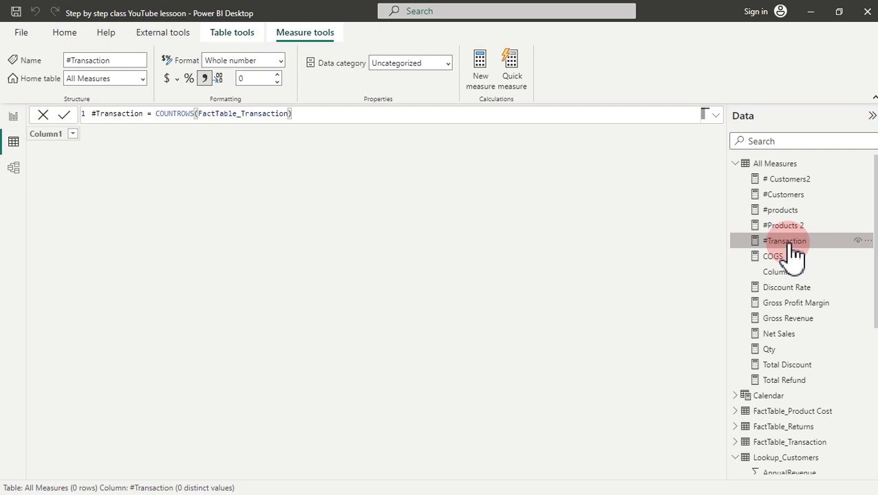
click(15, 118)
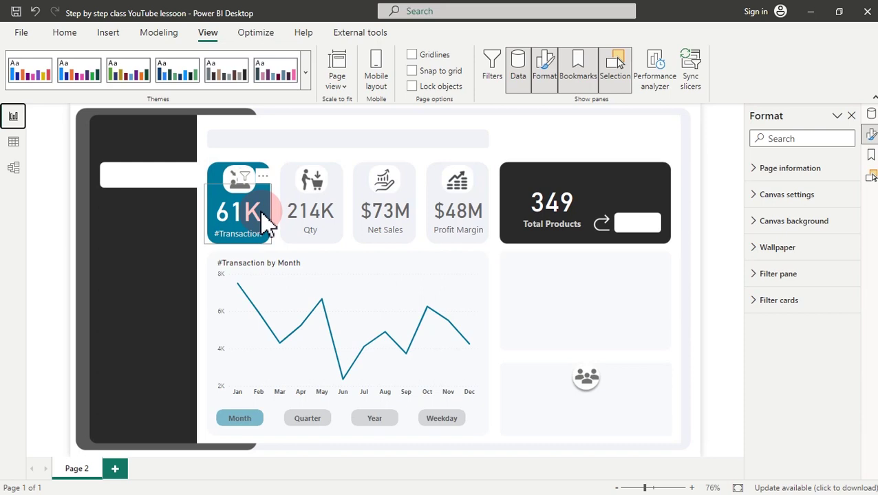
Add a new calculated column to the Lookup_Customers table
click(13, 142)
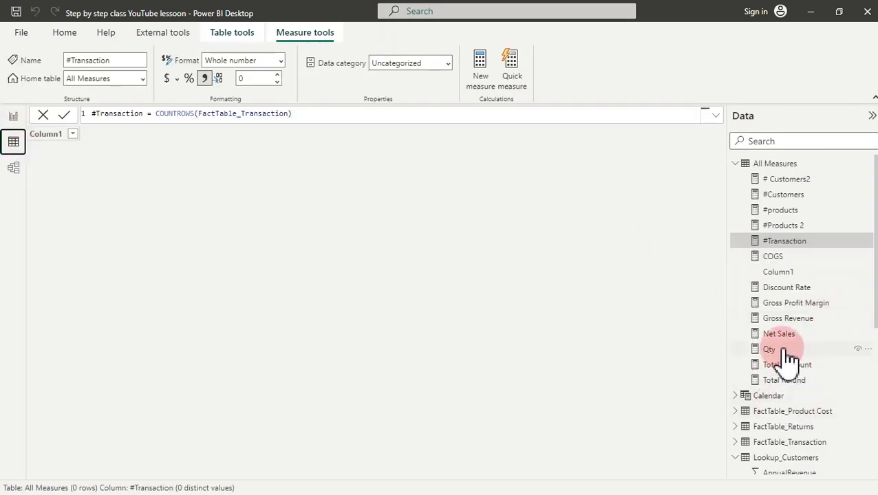
scroll(784, 359, down, 5)
click(798, 297)
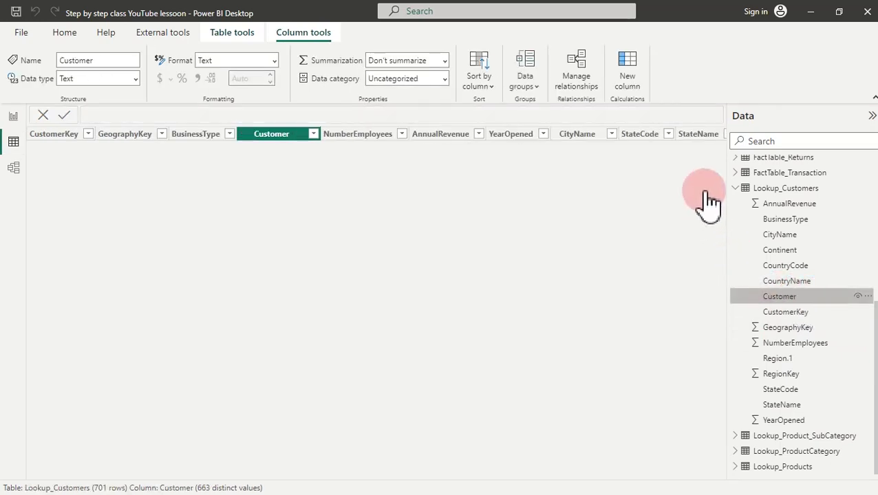
right_click(646, 137)
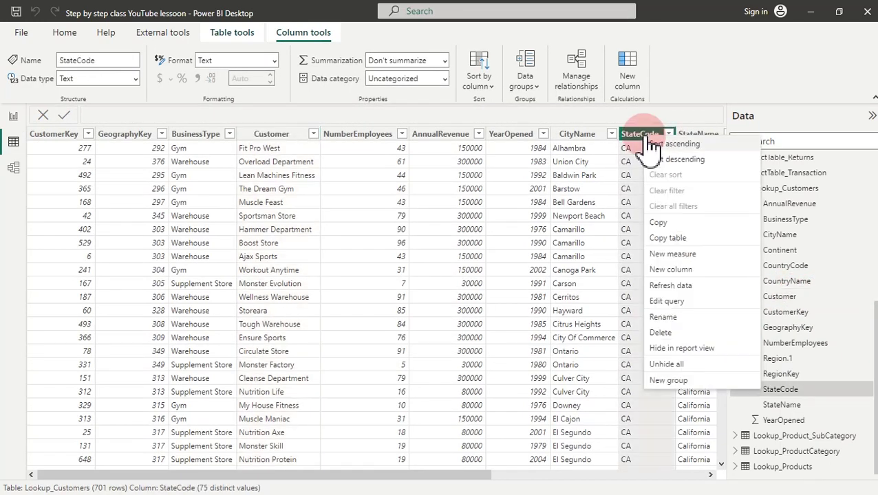
click(664, 271)
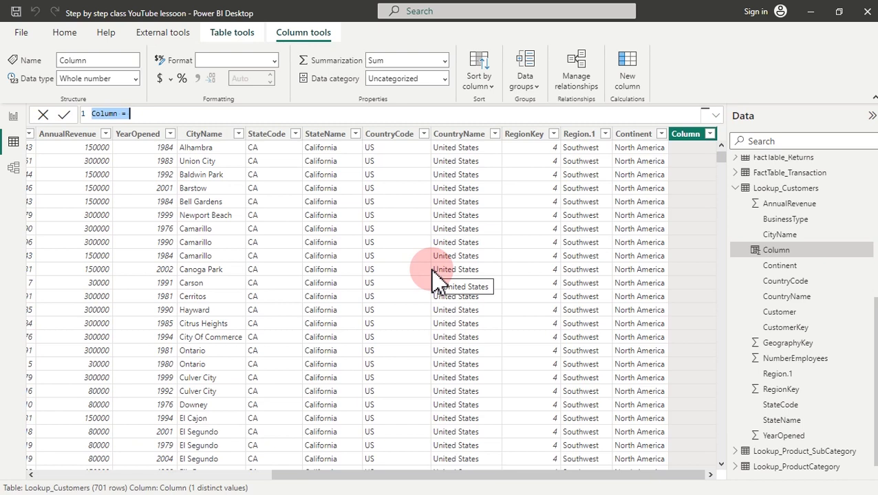
Enter Total Transaction as the name of the new Lookup_Customers column
text(to)
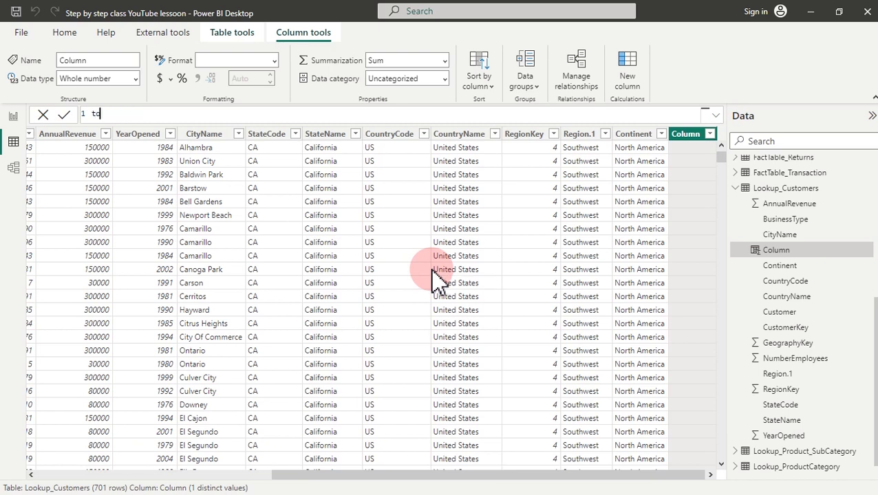
text(tal)
key(BackSpace)
key(BackSpace)
key(BackSpace)
key(BackSpace)
key(BackSpace)
text(Total Transaction)
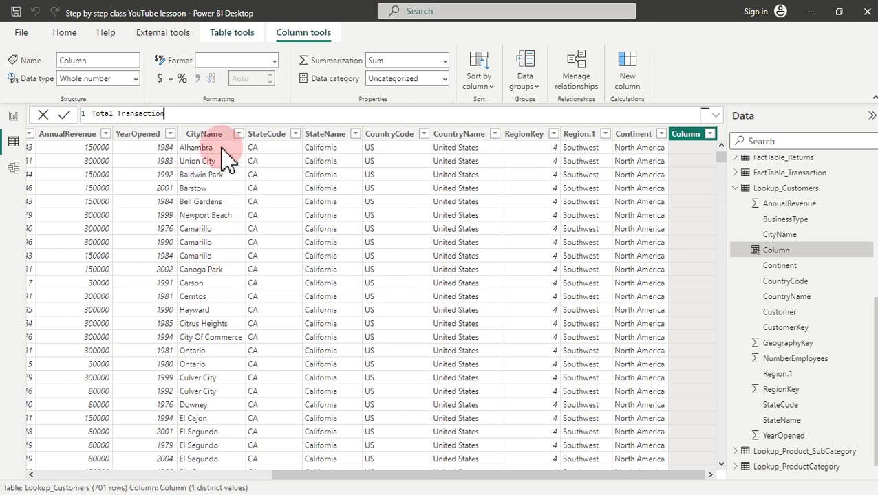
Enlarge the formula text and define the Total Transaction column as COUNTROWS(FactTable_Transaction)
click(190, 115)
scroll(190, 115, up, 3)
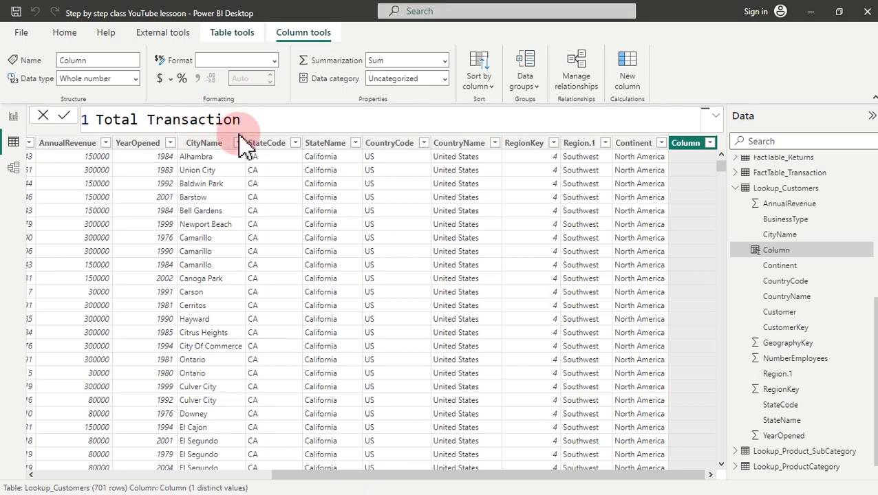
text(=)
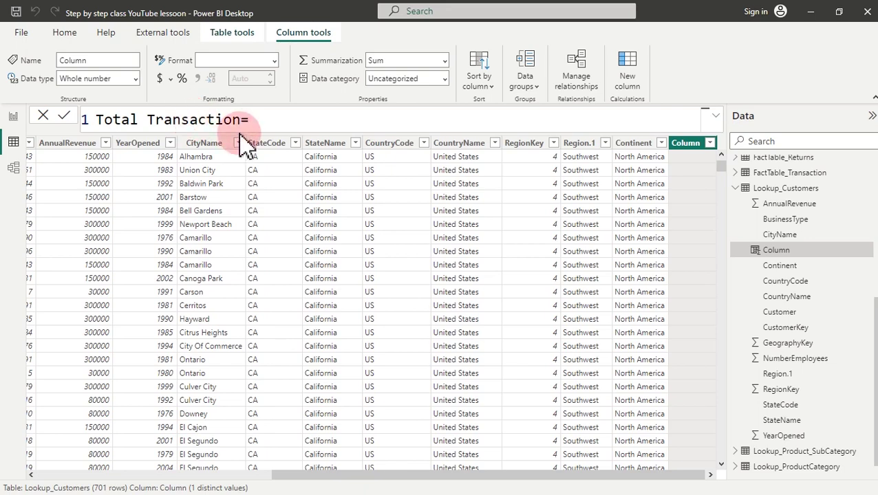
text( countr)
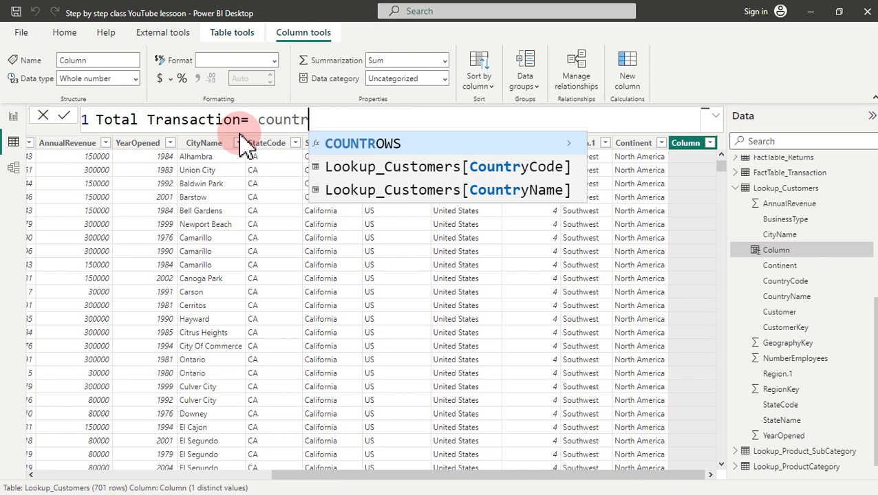
key(Tab)
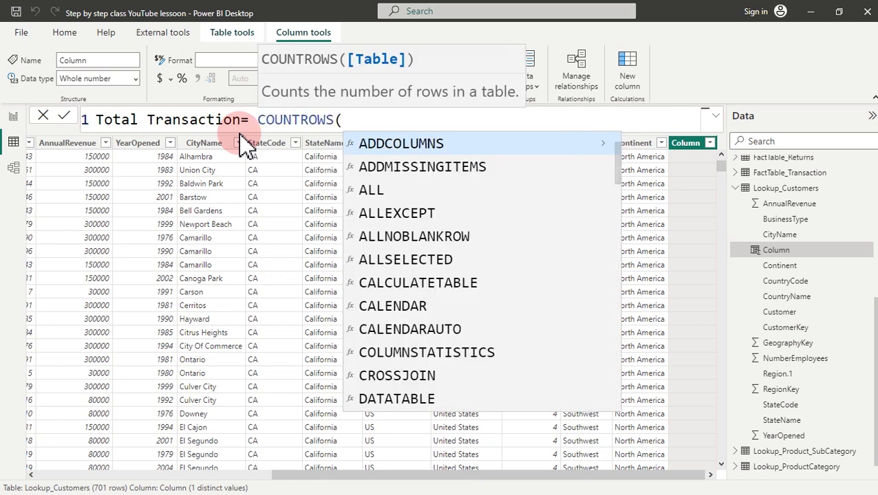
text(fa)
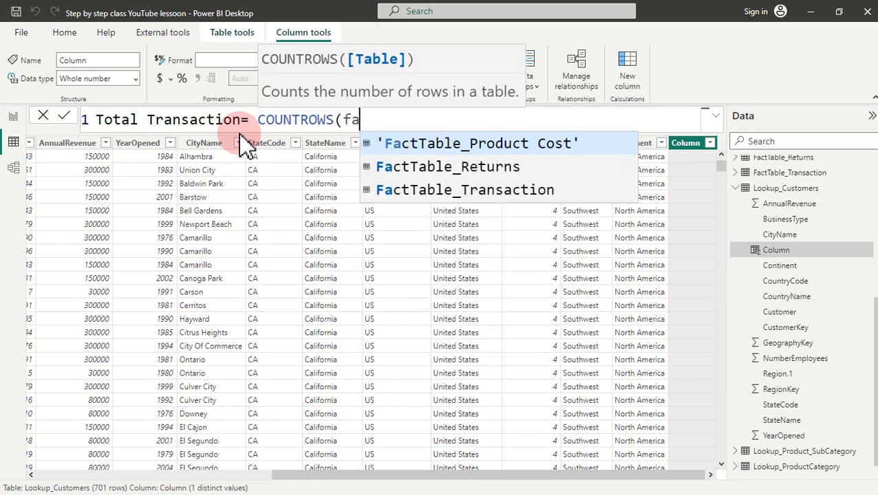
key(Down)
key(Down)
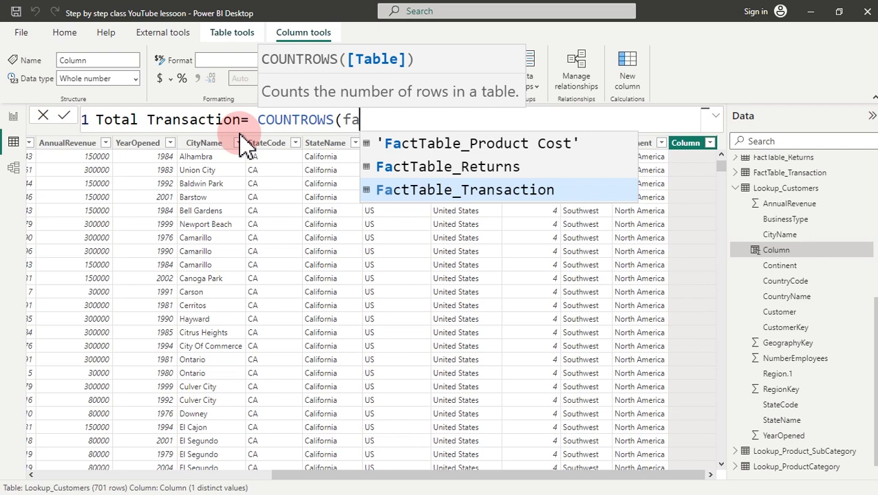
key(Tab)
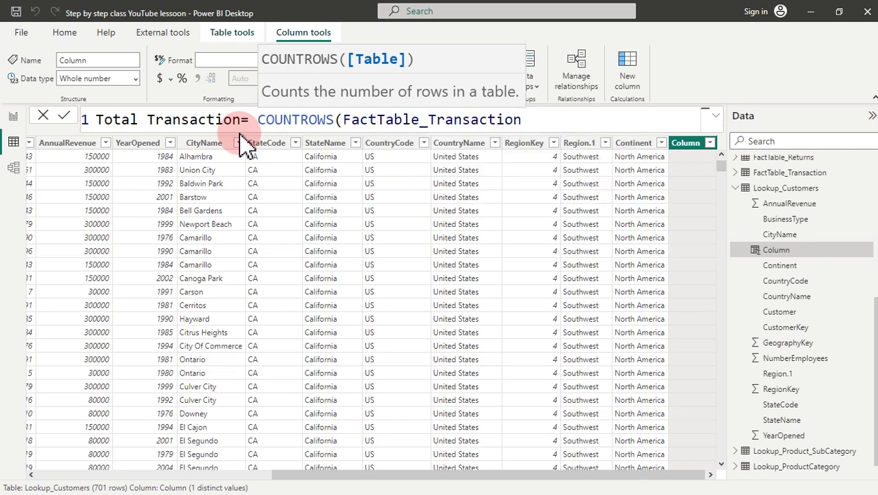
text())
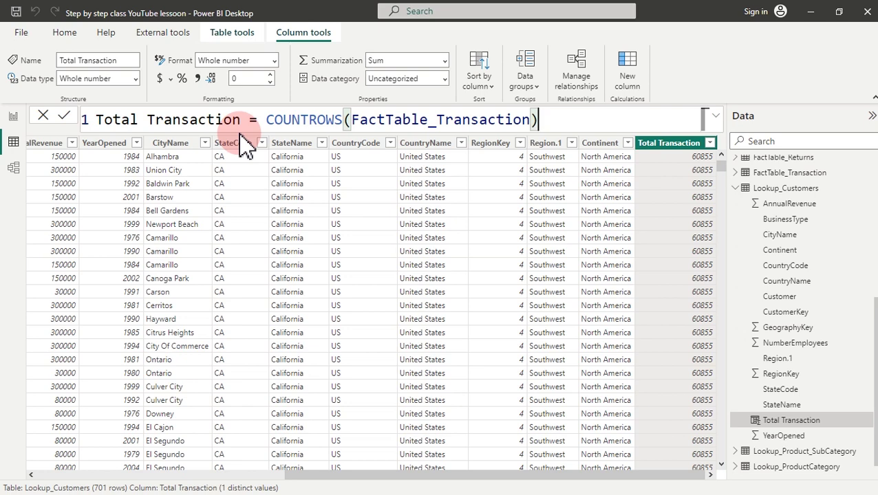
Wrap the Total Transaction formula as CALCULATE(COUNTROWS(FactTable_Transaction)) and look through the column's values
click(261, 119)
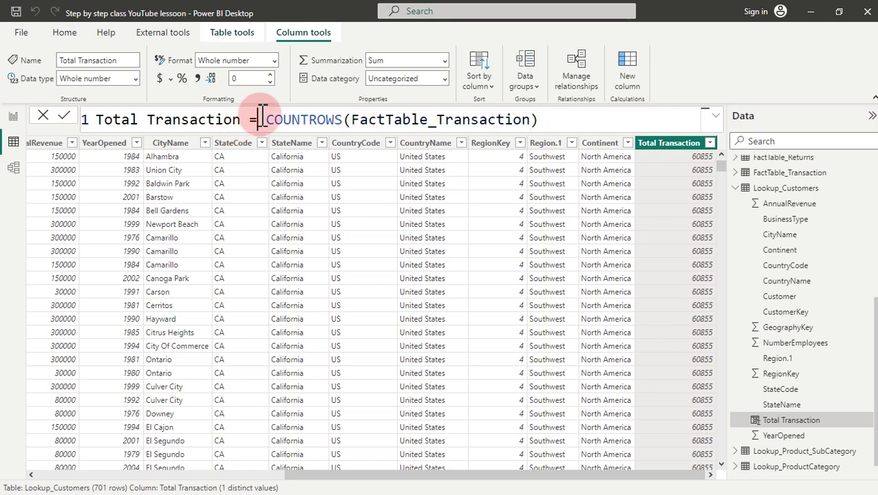
text(cal)
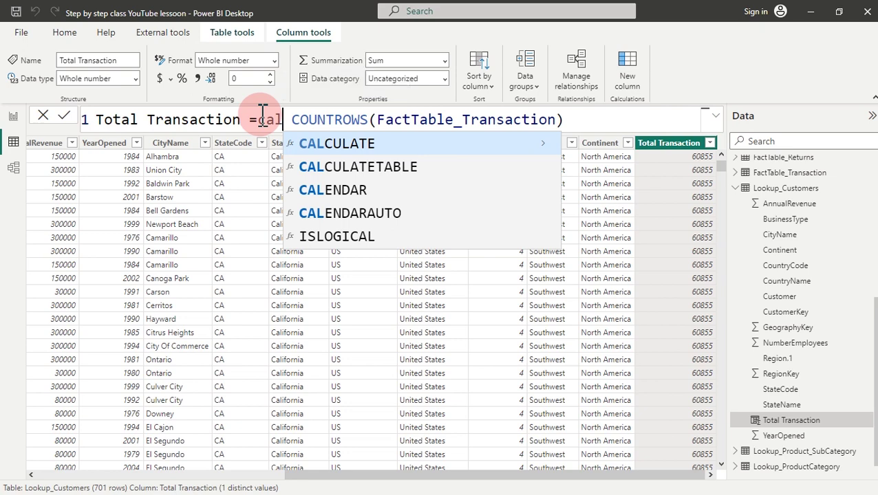
key(Tab)
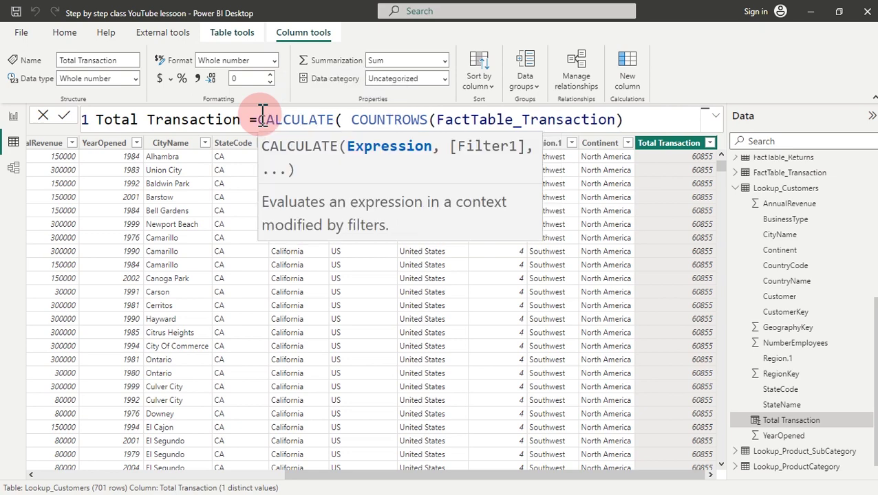
click(625, 120)
text())
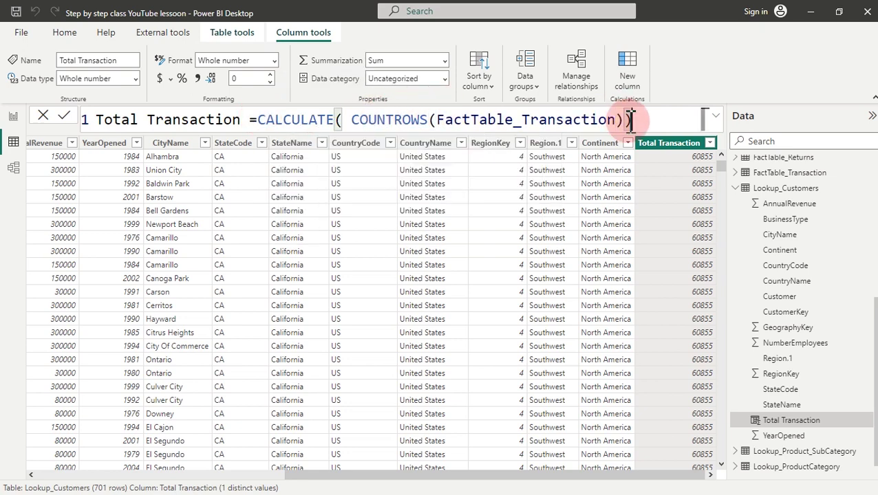
key(Return)
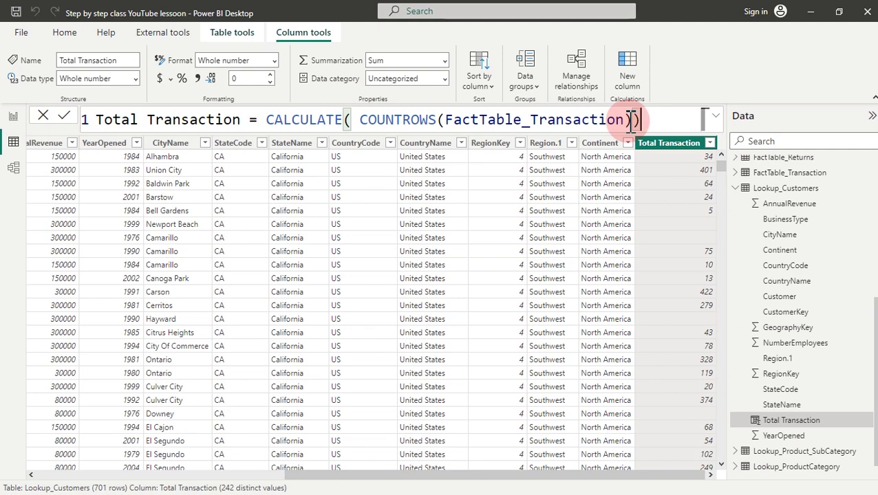
scroll(709, 275, down, 20)
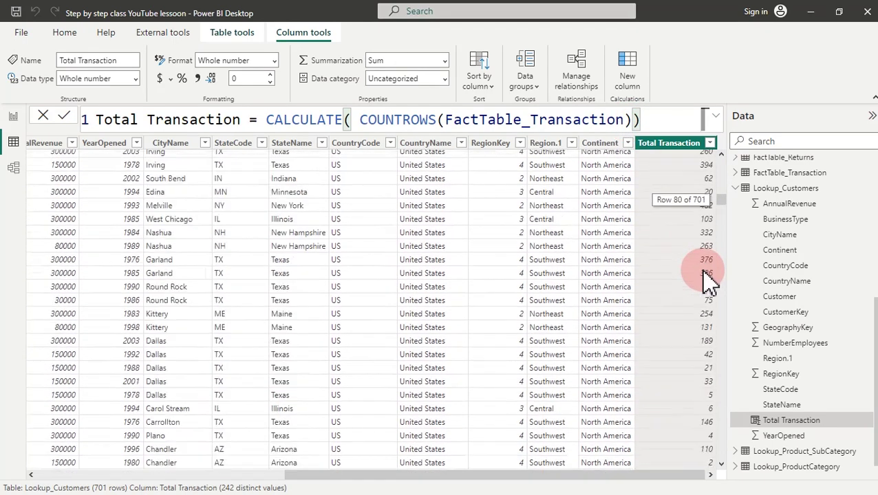
Replace the Total Transaction column's formula expression with a reference to the [#Transaction] measure
scroll(709, 278, down, 6)
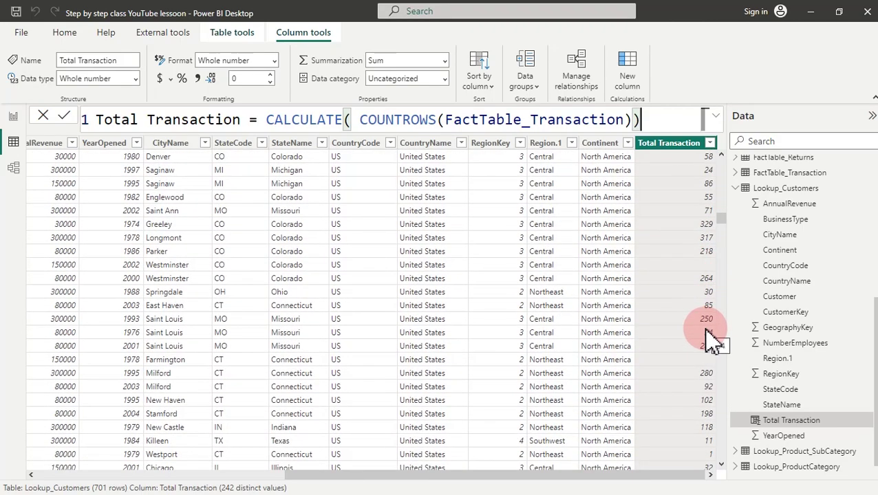
scroll(707, 341, down, 6)
scroll(707, 341, down, 15)
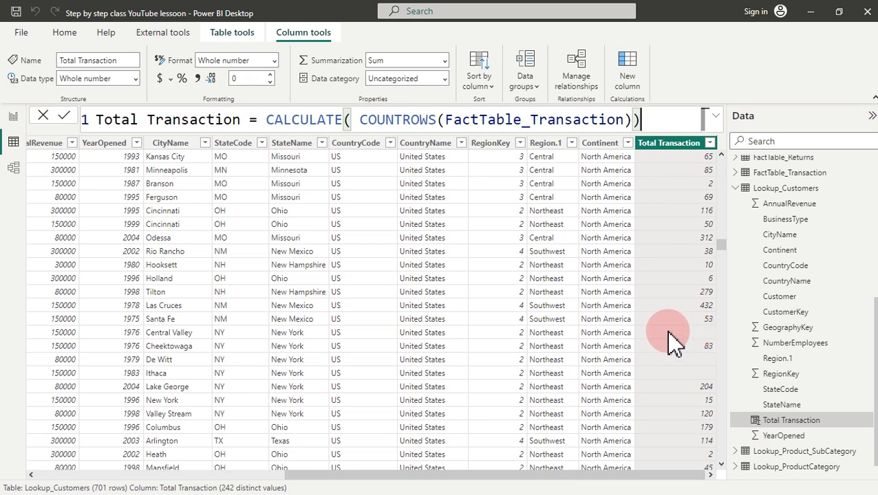
click(647, 118)
drag(553, 124, 256, 124)
key(BackSpace)
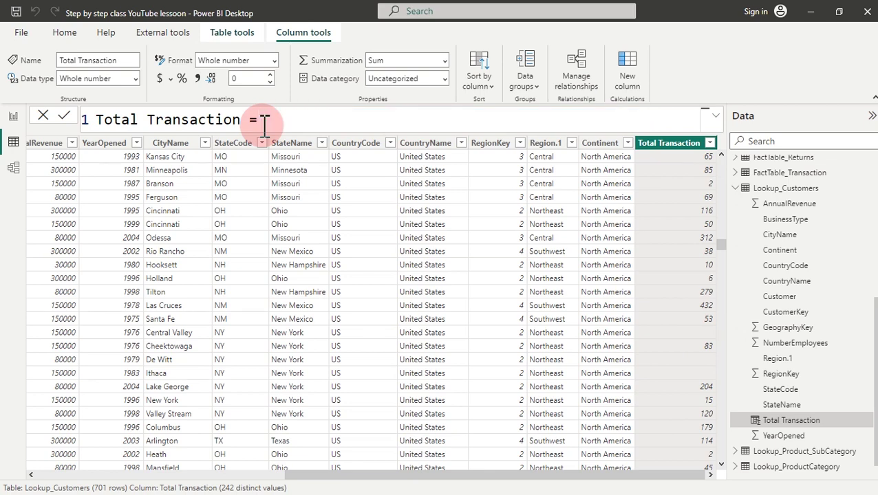
text(to)
key(BackSpace)
text(ra)
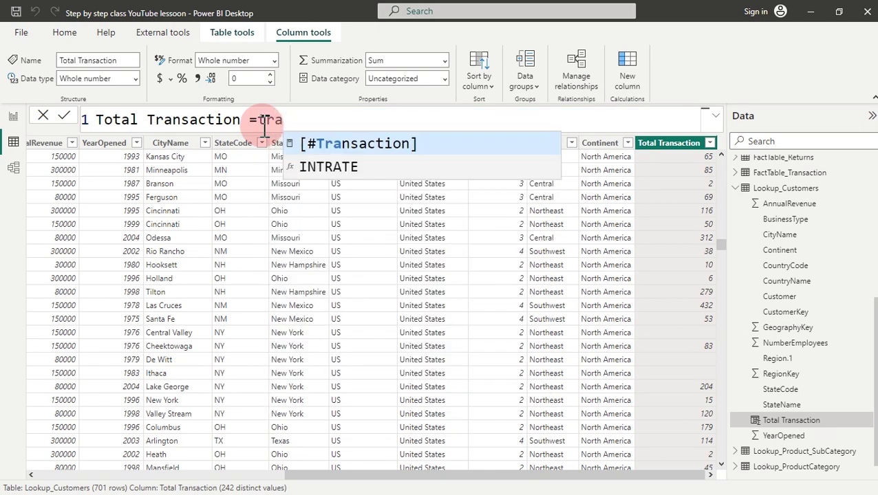
key(Tab)
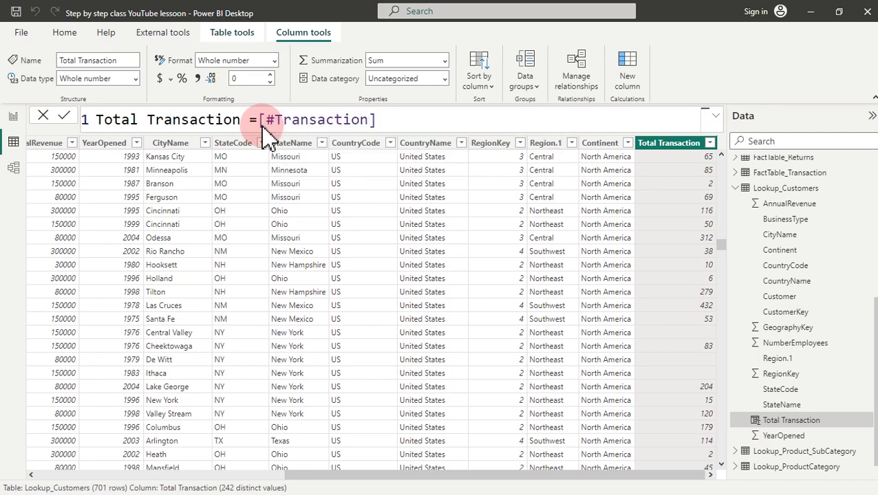
key(Return)
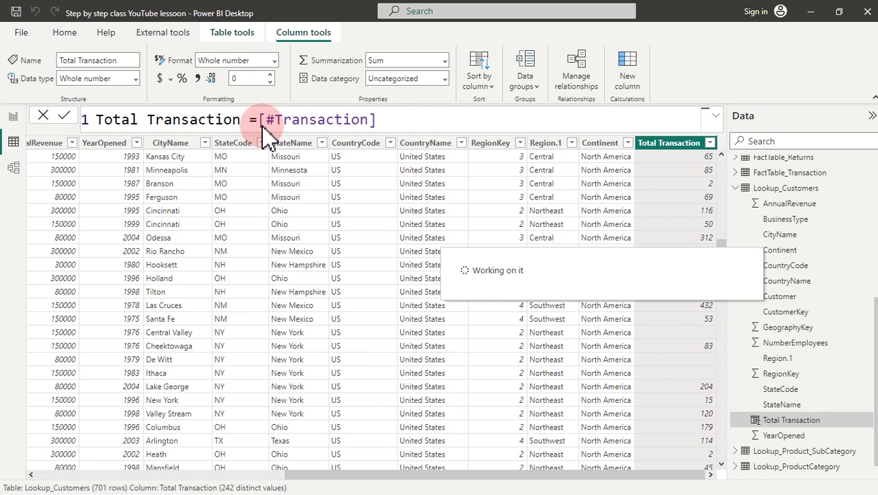
click(264, 126)
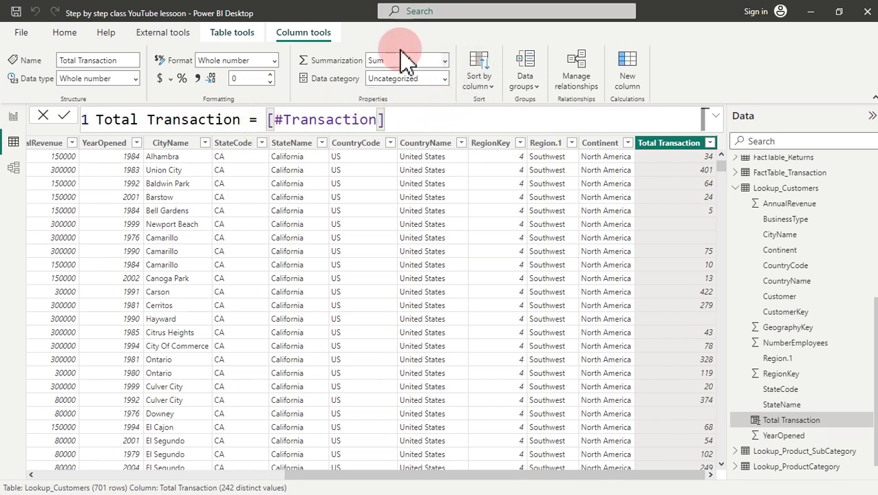
Add another calculated column to the Lookup_Customers table, name it Revenue and begin a new line for its expression
click(236, 35)
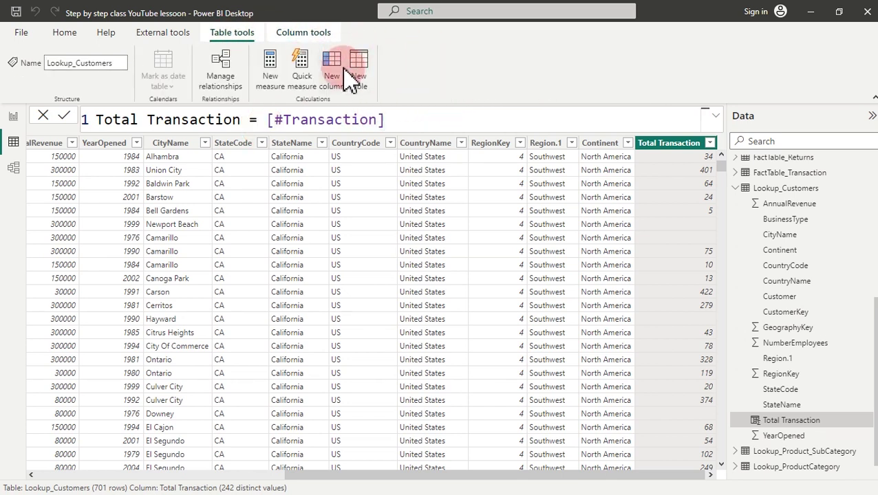
click(335, 62)
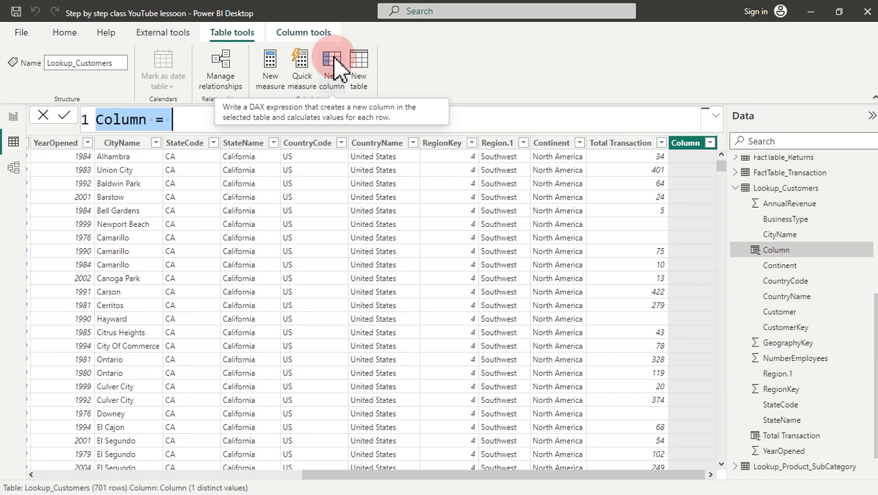
text(Reven)
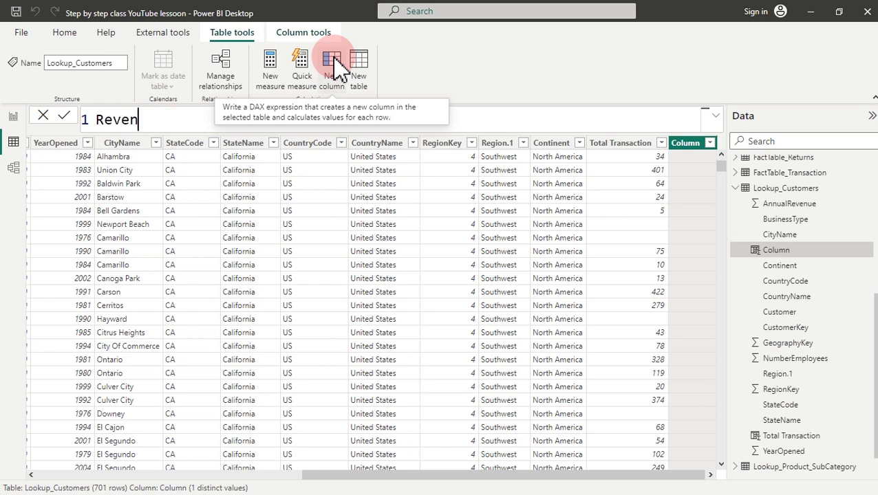
text(ue=)
key(shift+Return)
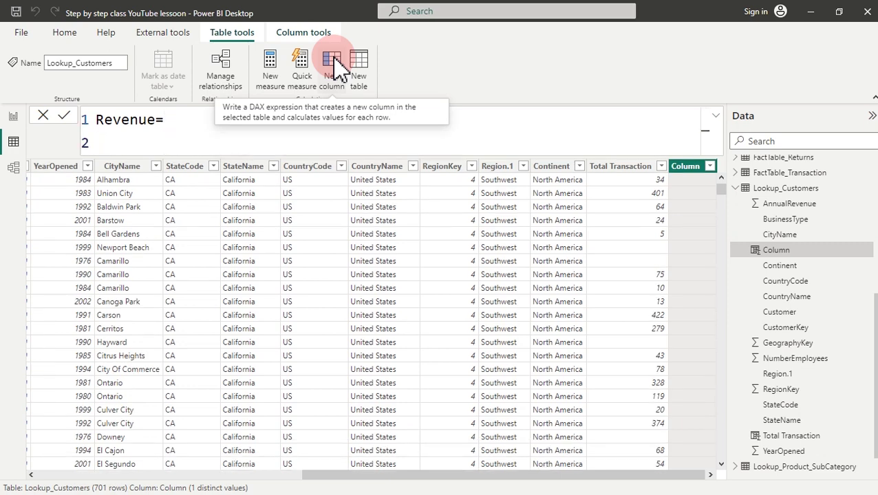
Start the Revenue expression with SUMX, using FactTable_Transaction as the table to iterate over
text(su)
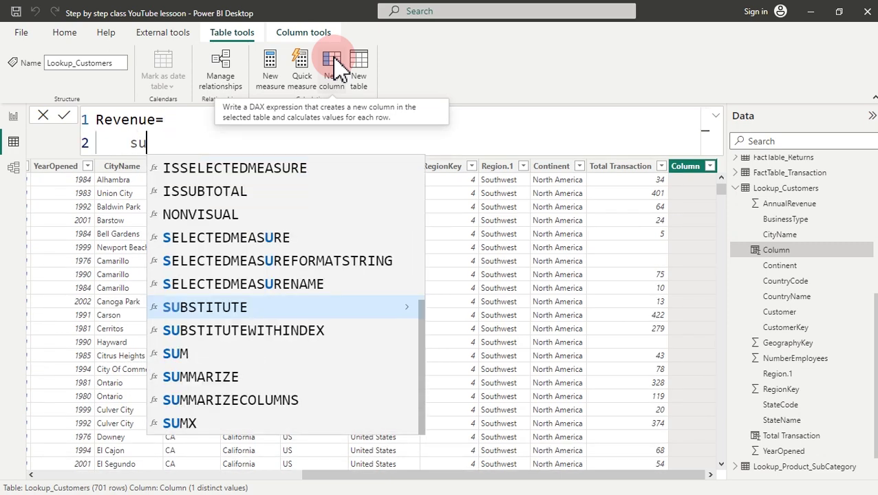
text(m)
key(Down)
key(Down)
key(Down)
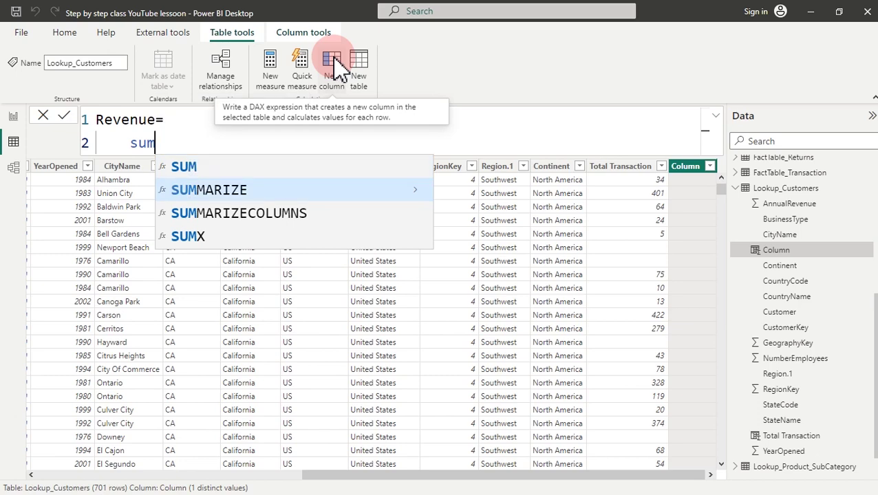
key(Tab)
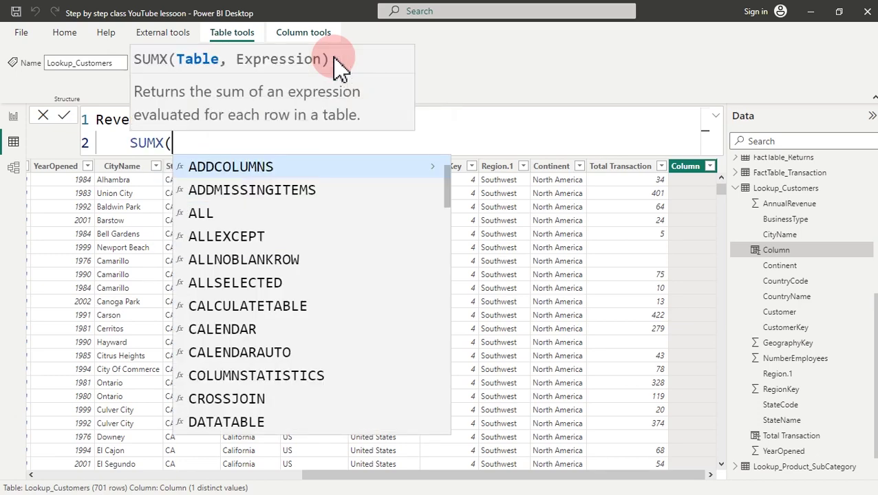
text(fa)
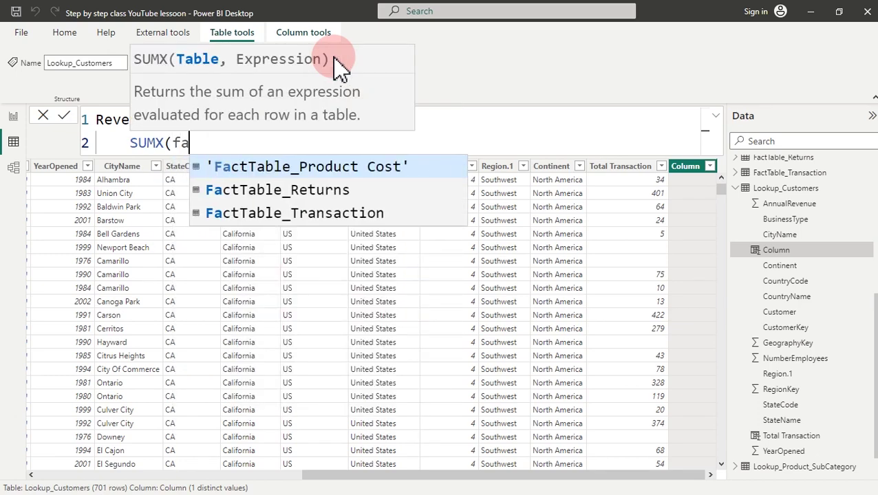
key(Down)
key(Down)
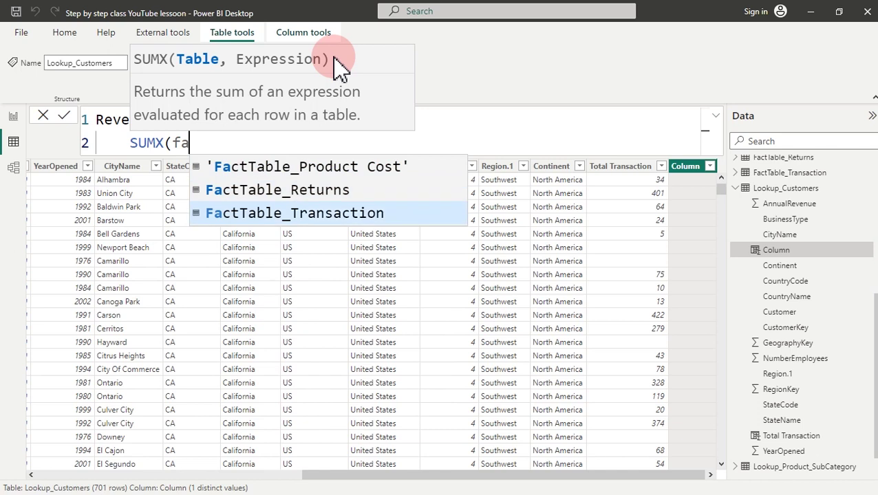
key(Tab)
text(,)
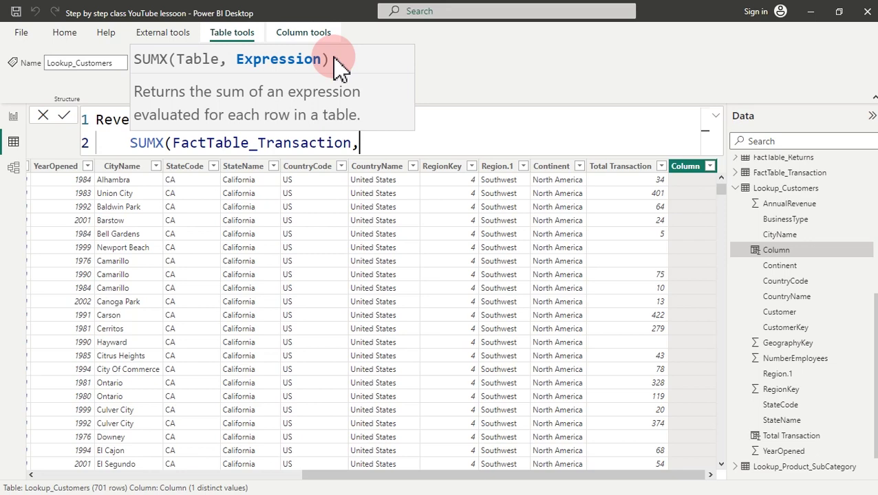
Complete the SUMX expression with FactTable_Transaction[OrderQuantity]*FactTable_Transaction[UnitPrice] and commit the Revenue column
text(order)
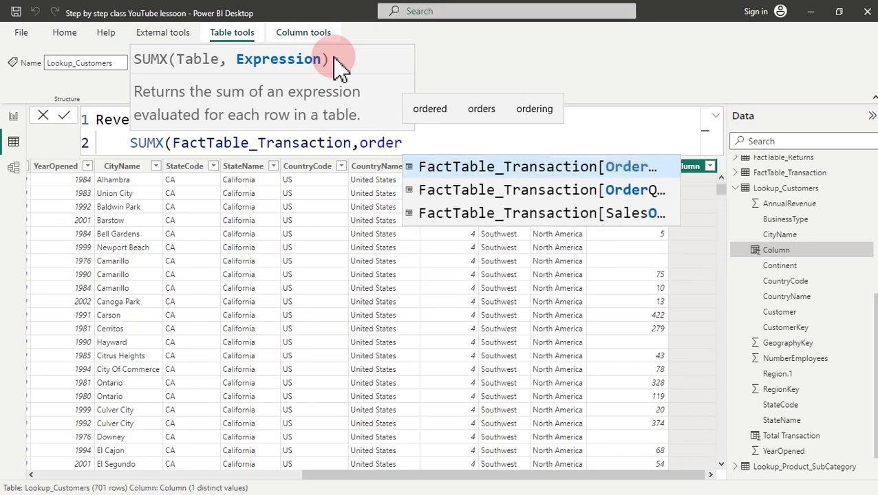
key(Down)
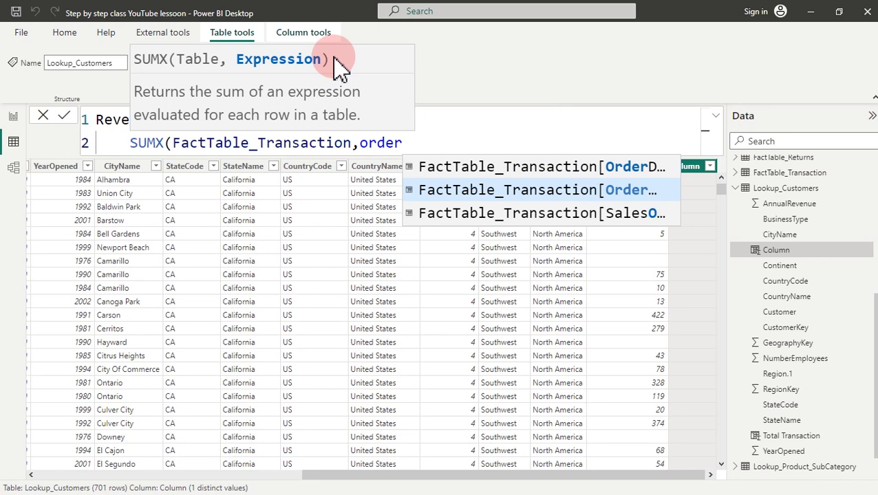
key(Tab)
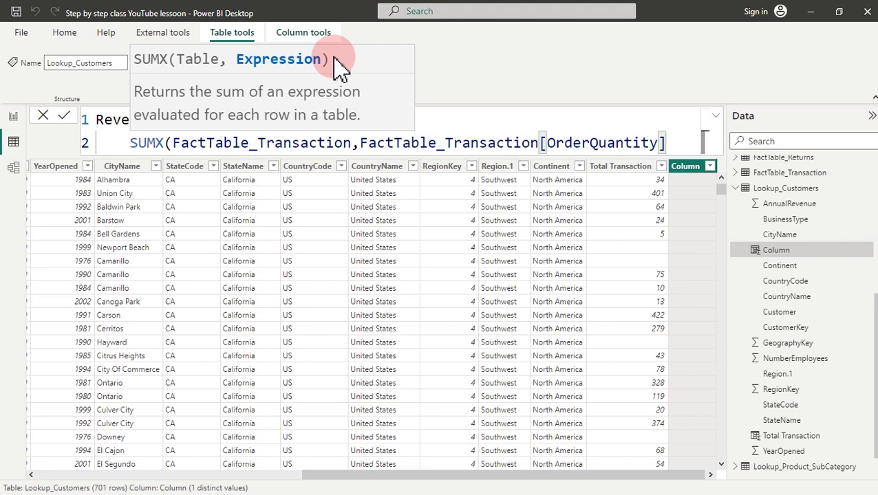
text(*)
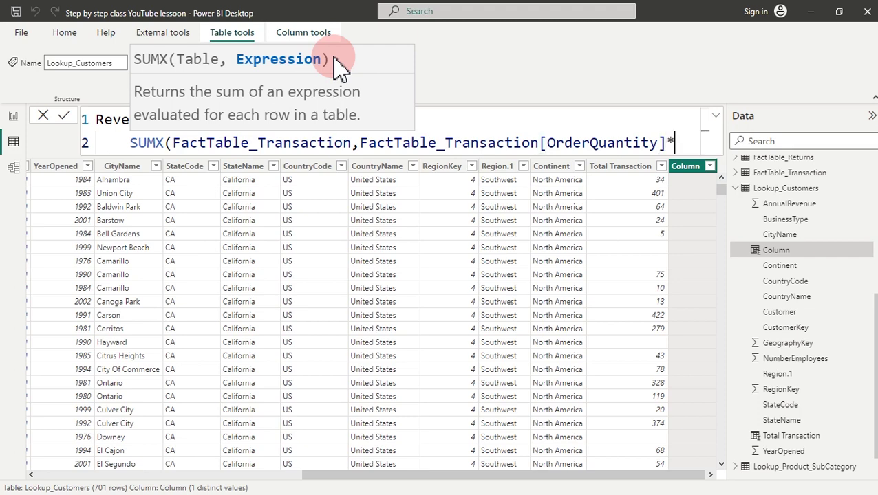
text(uni)
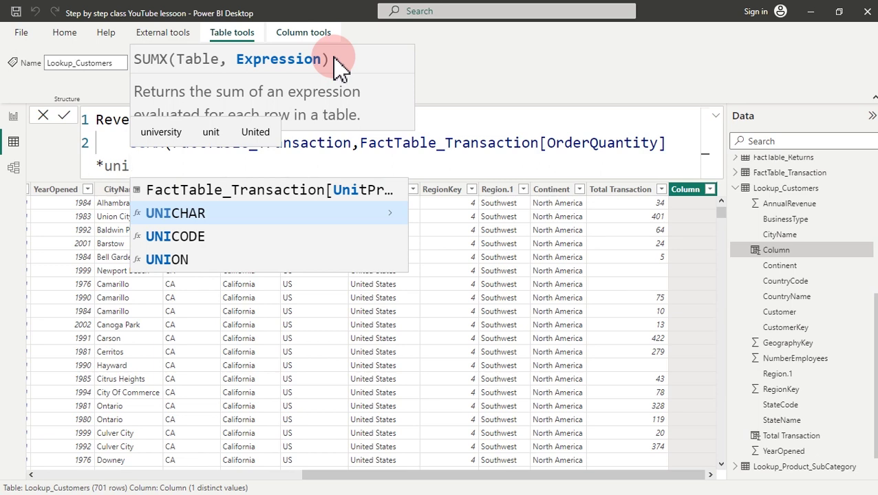
key(Up)
key(Up)
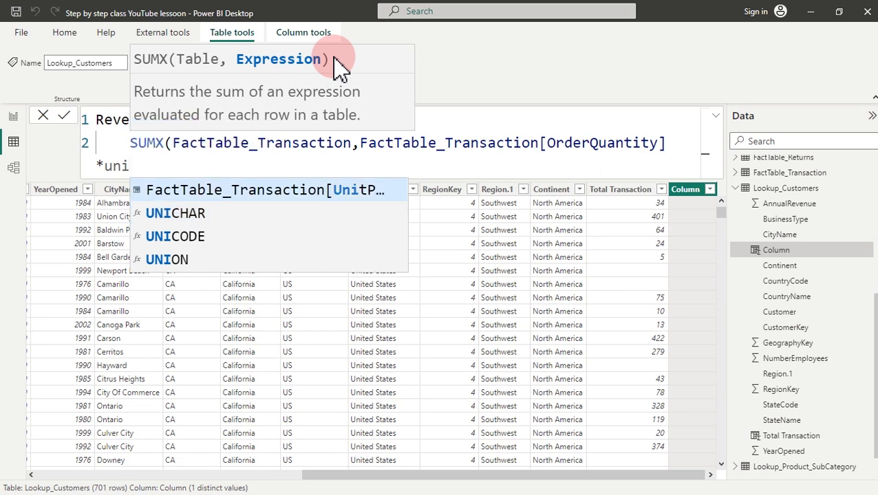
key(Tab)
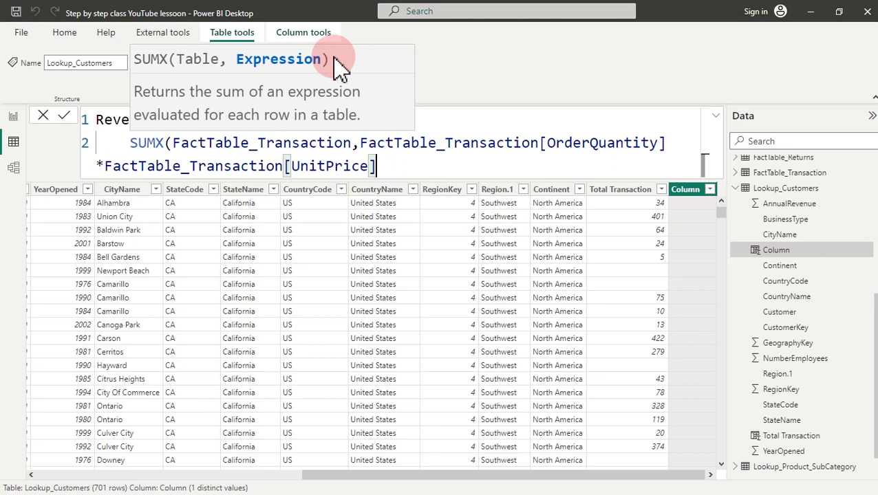
text())
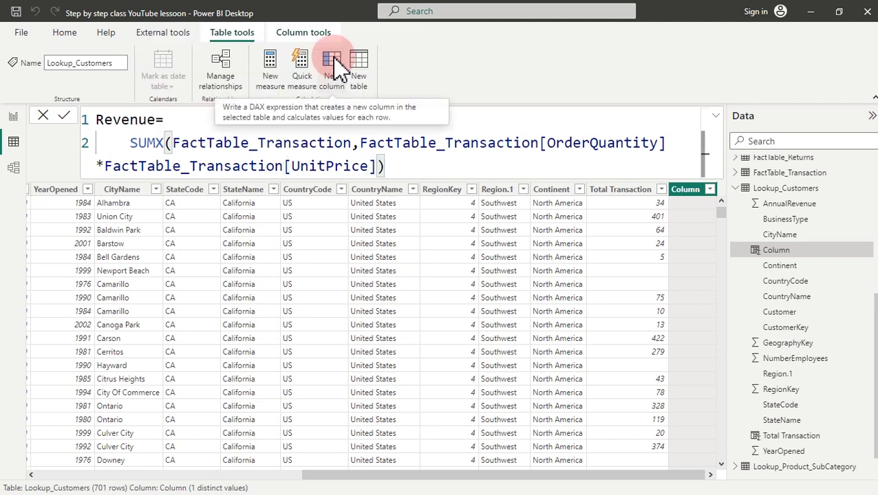
click(335, 65)
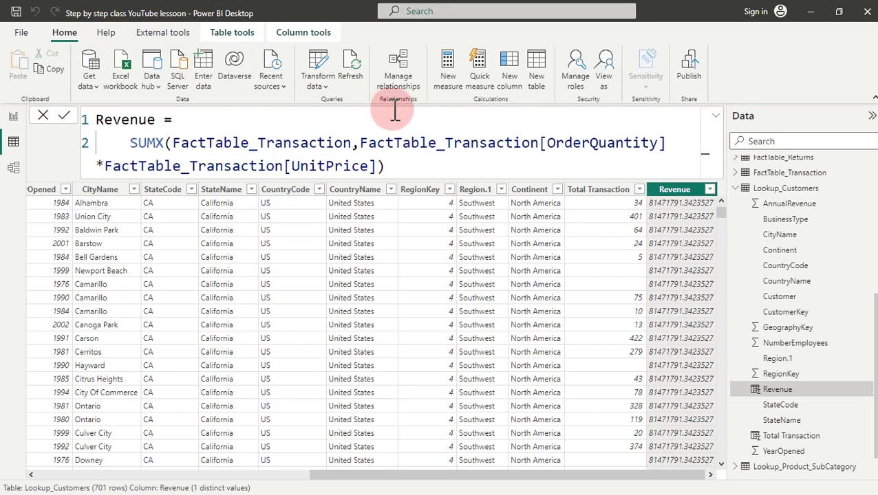
Format the Revenue column with a thousands separator and 0 decimal places
click(291, 35)
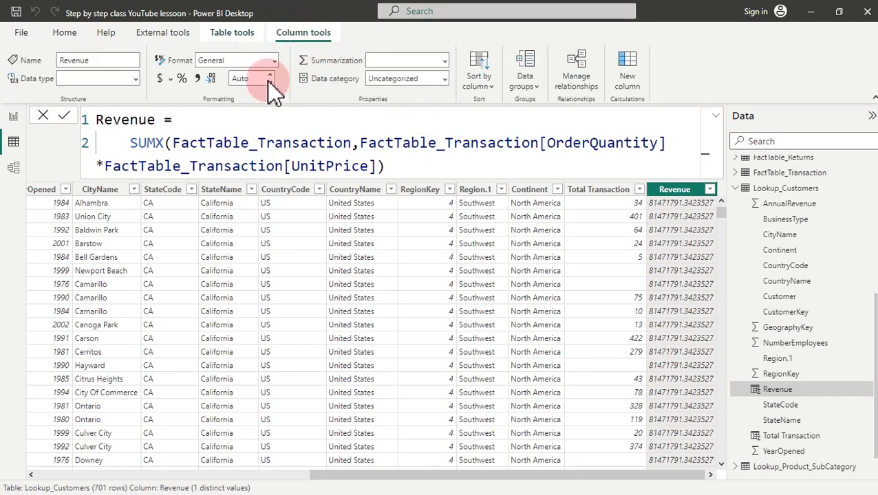
click(198, 81)
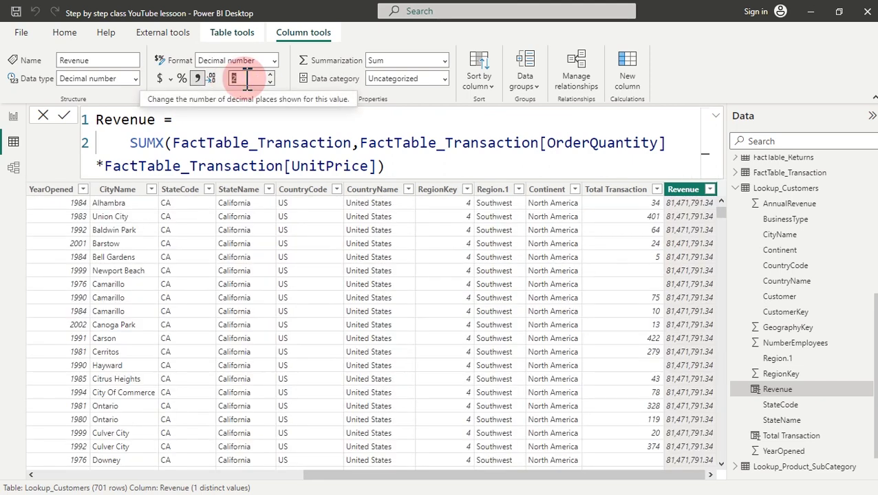
text(2)
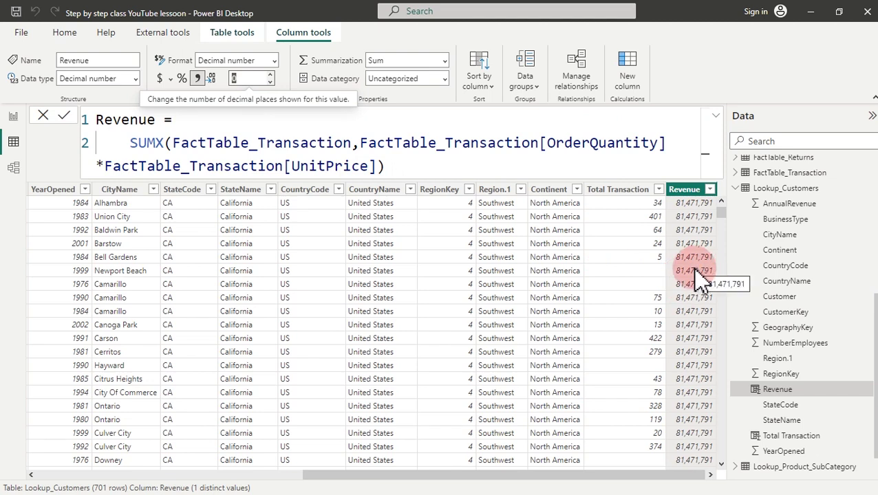
Wrap the SUMX expression of the Revenue column in CALCULATE and commit the formula
click(133, 145)
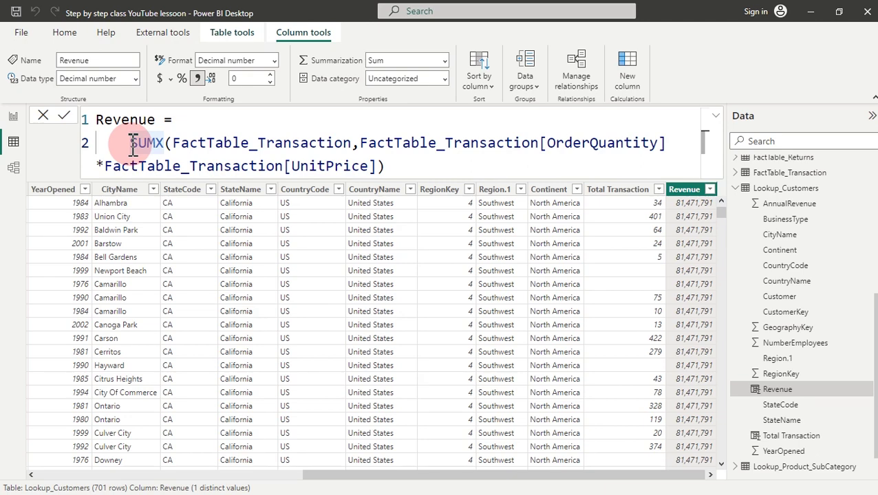
text(Cal)
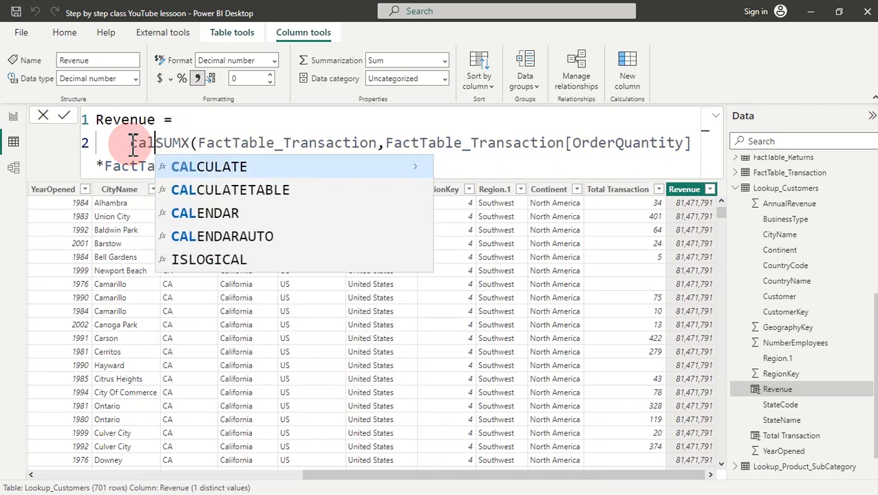
key(Tab)
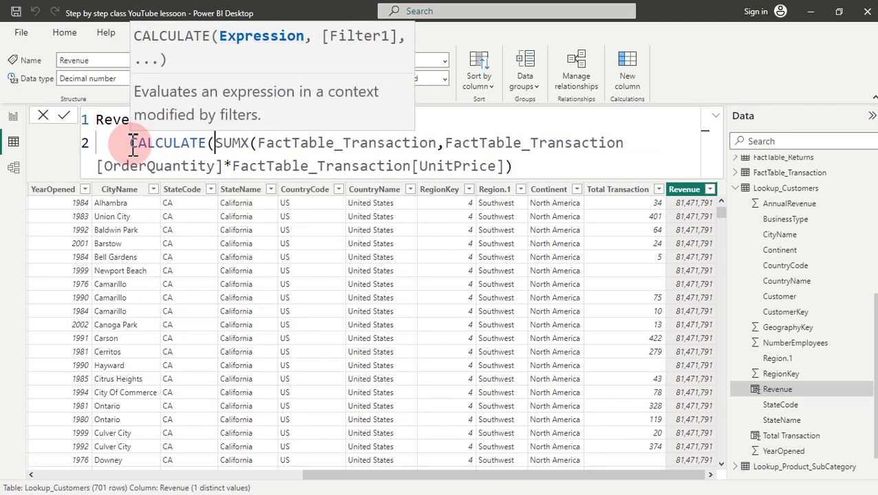
click(527, 166)
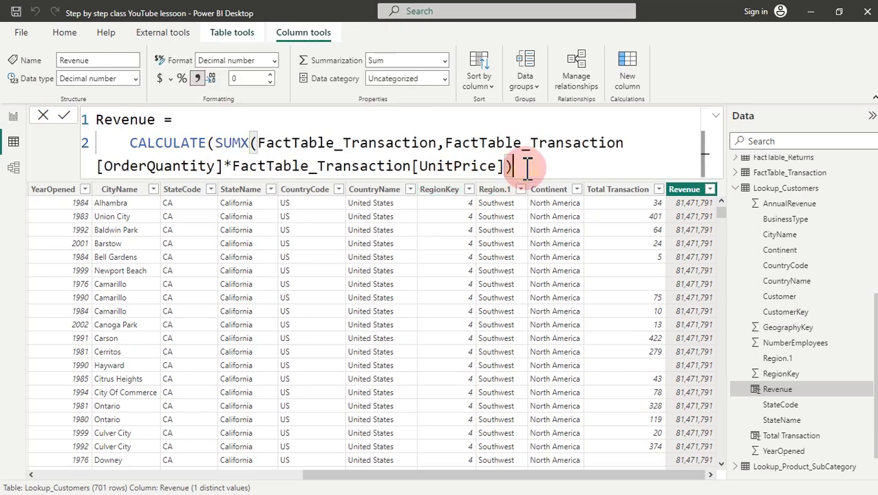
text())
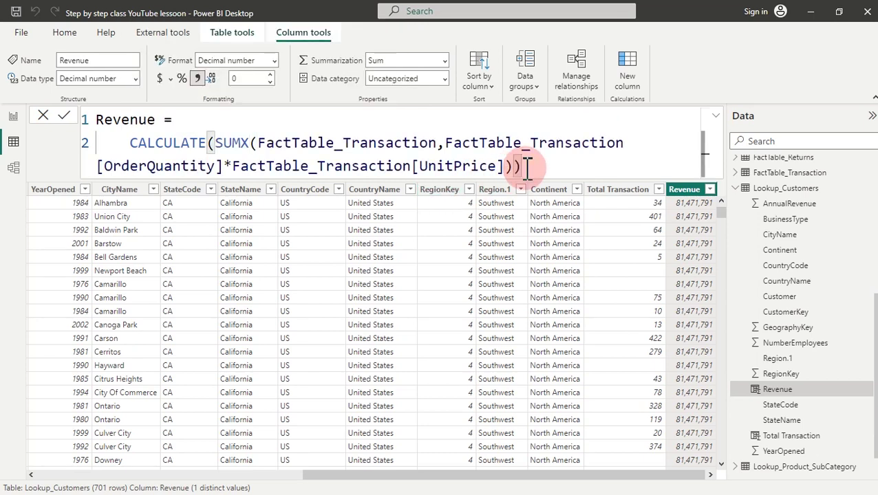
key(Return)
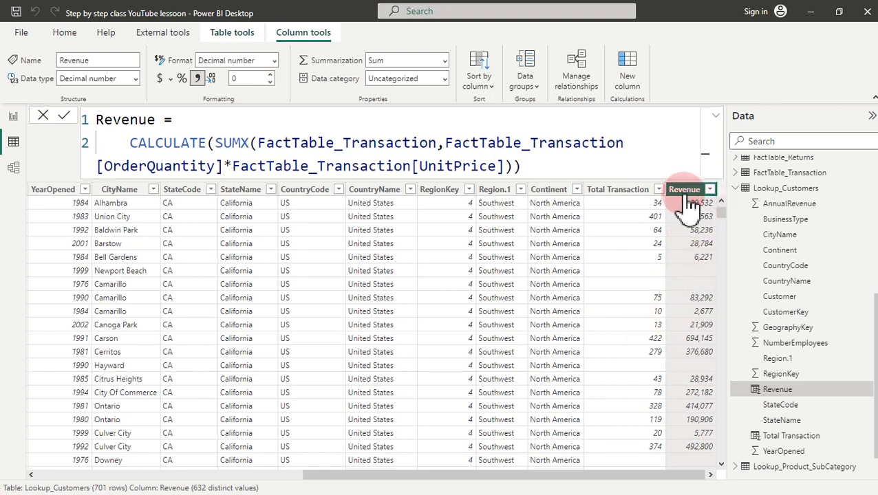
Compare the formulas of the Total Transaction and Revenue columns in Lookup_Customers, highlighting the Revenue column's full CALCULATE expression
click(607, 191)
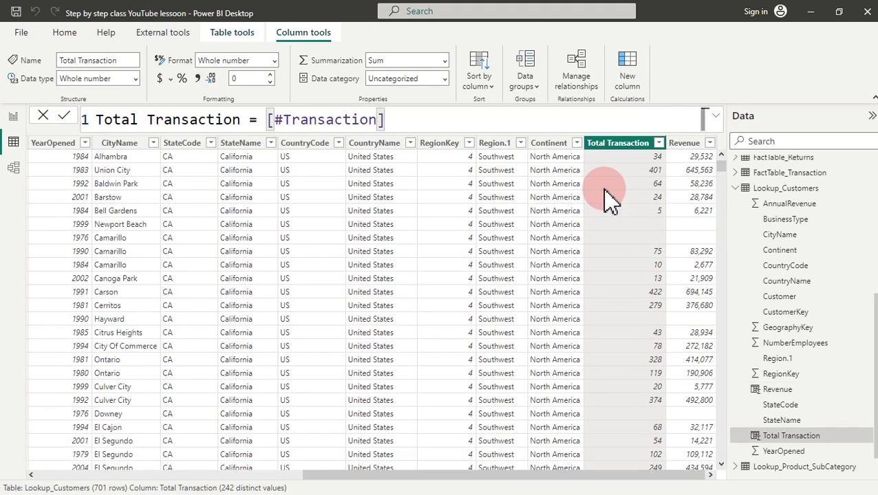
click(696, 148)
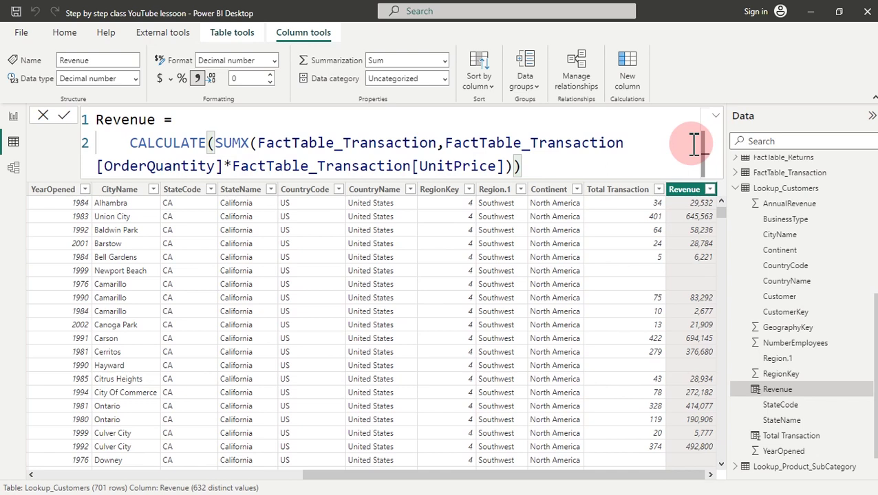
drag(522, 165, 131, 143)
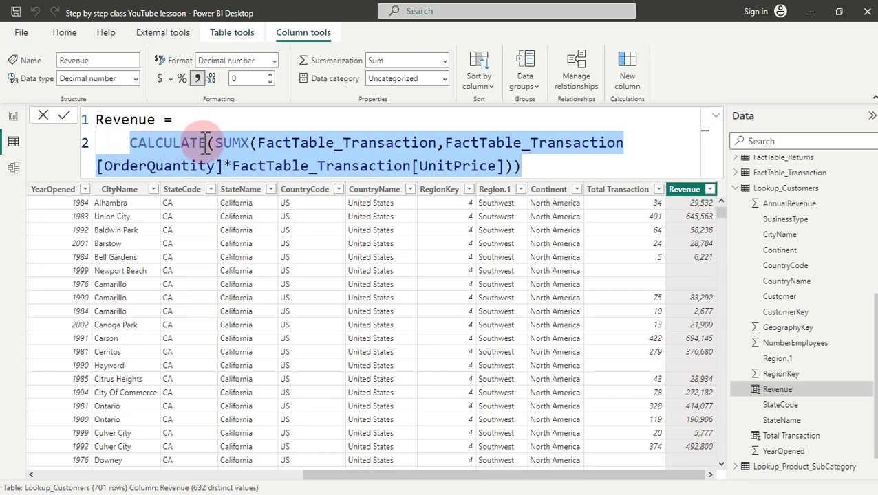
click(631, 196)
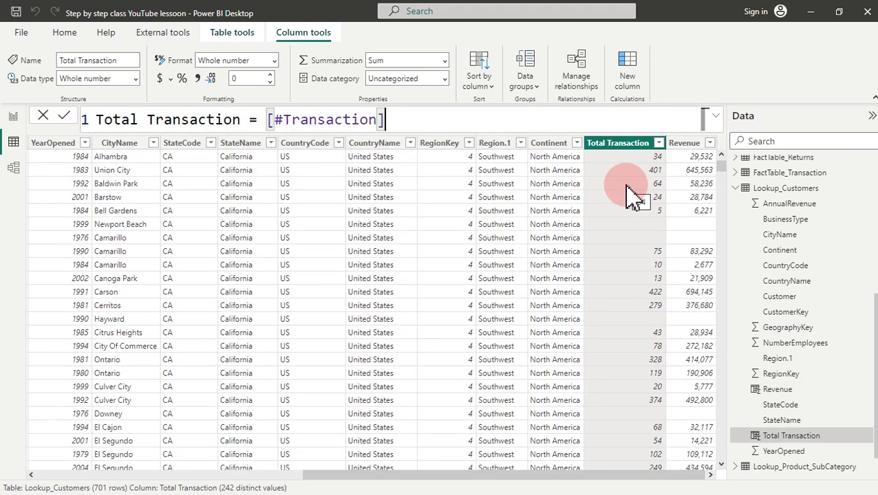
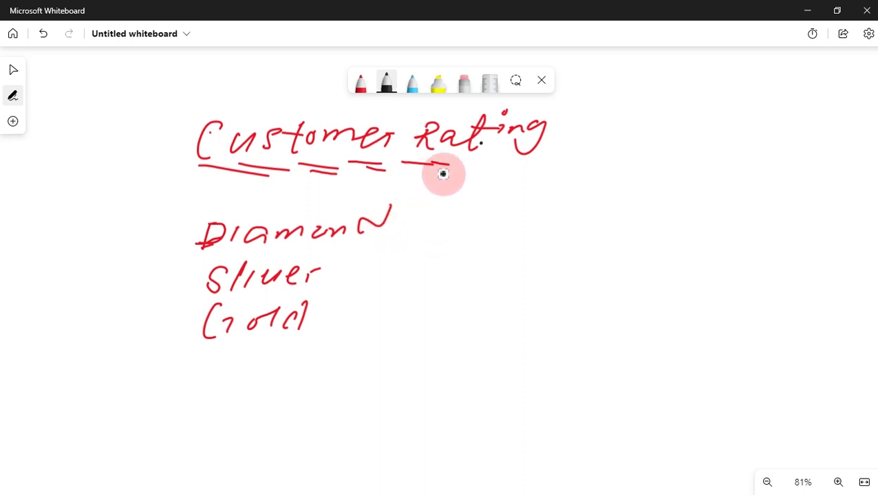
In Microsoft Whiteboard, extend the underline beneath the handwritten "Customer Rating" heading with the black pen
drag(439, 171, 496, 169)
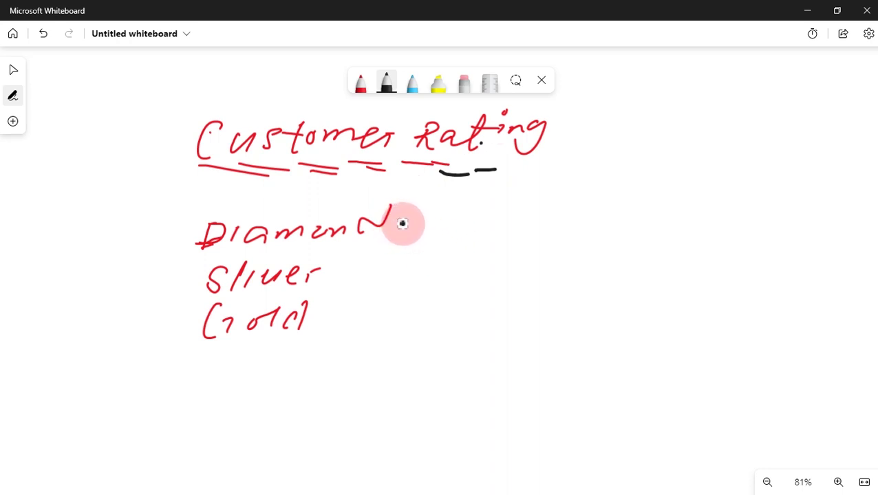
Handwrite the black thresholds >200 beside Diamond and >100 beside Silver, marking both ratings and linking the two thresholds
mouse_move(426, 215)
mouse_down()
mouse_move(443, 220)
mouse_move(420, 225)
mouse_move(487, 225)
mouse_move(522, 212)
mouse_up()
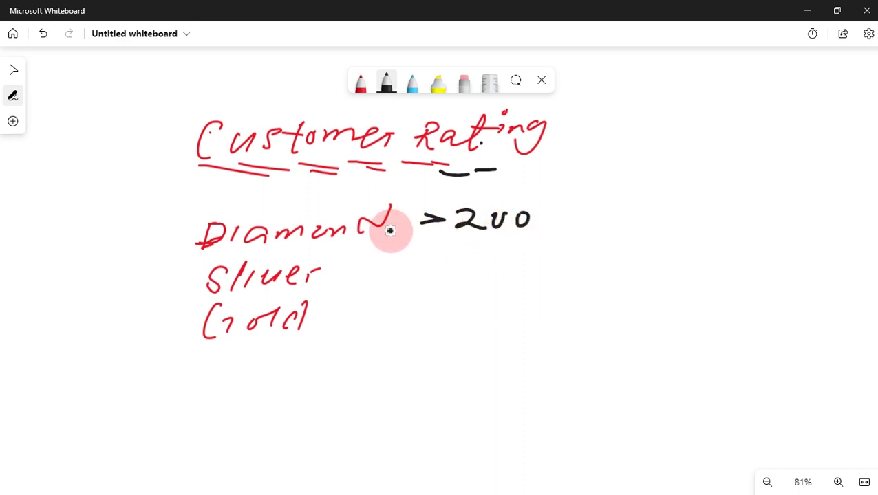
mouse_move(377, 229)
mouse_down()
mouse_move(396, 231)
mouse_move(372, 236)
mouse_up()
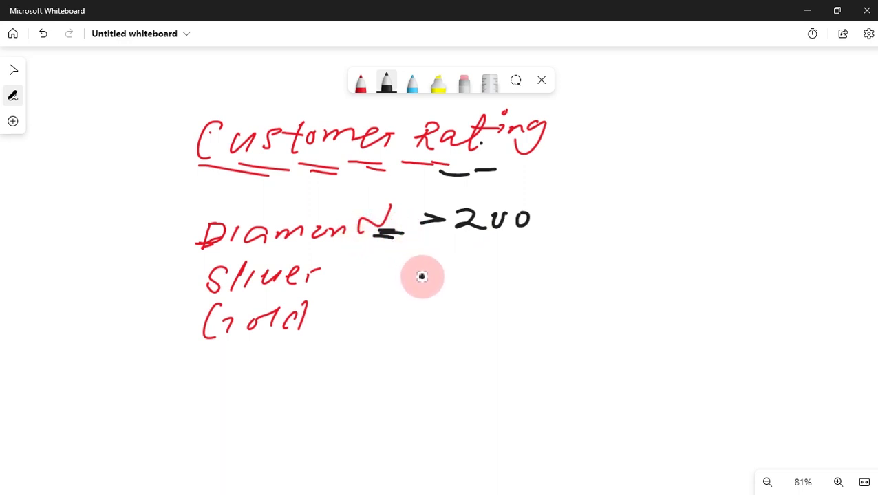
mouse_move(421, 255)
mouse_down()
mouse_move(439, 260)
mouse_move(416, 272)
mouse_up()
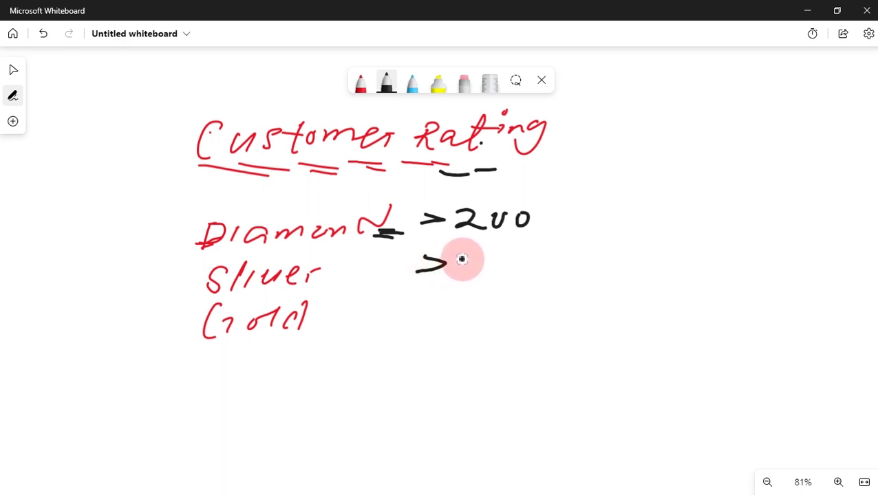
mouse_move(458, 253)
mouse_down()
mouse_move(455, 270)
mouse_move(475, 256)
mouse_move(503, 256)
mouse_up()
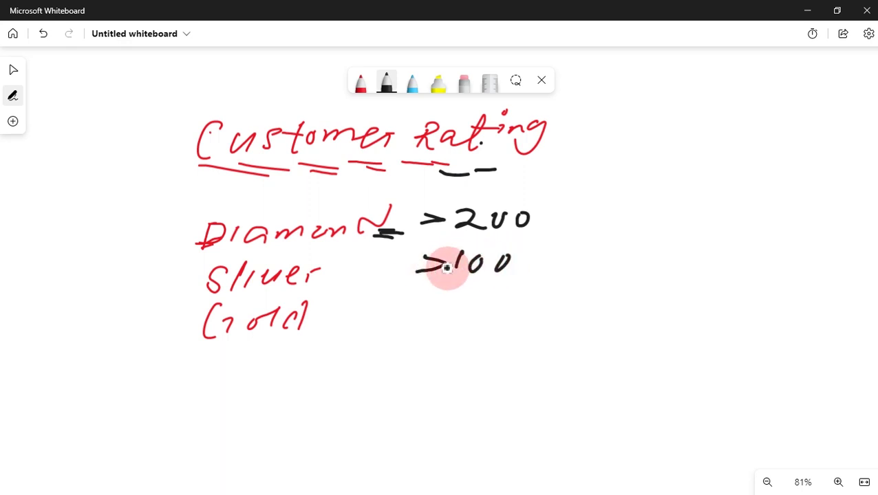
mouse_move(378, 271)
mouse_down()
mouse_move(341, 272)
mouse_move(359, 280)
mouse_up()
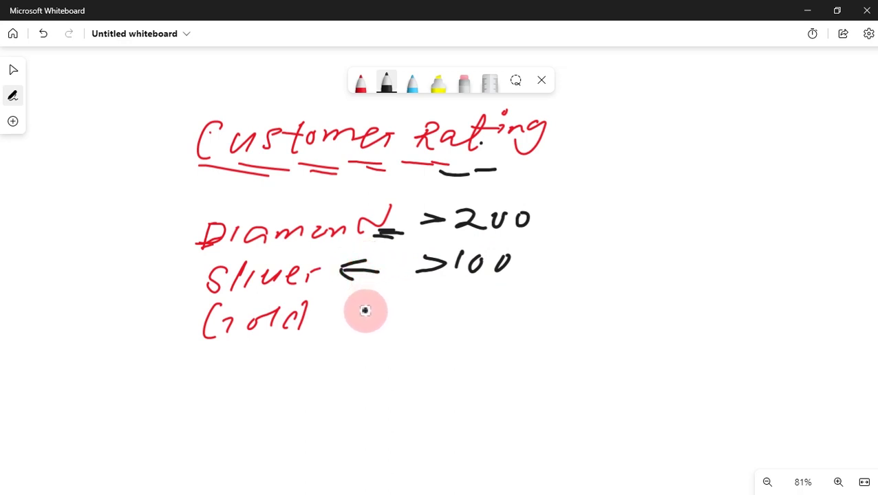
mouse_move(534, 221)
mouse_down()
mouse_move(549, 221)
mouse_move(515, 262)
mouse_up()
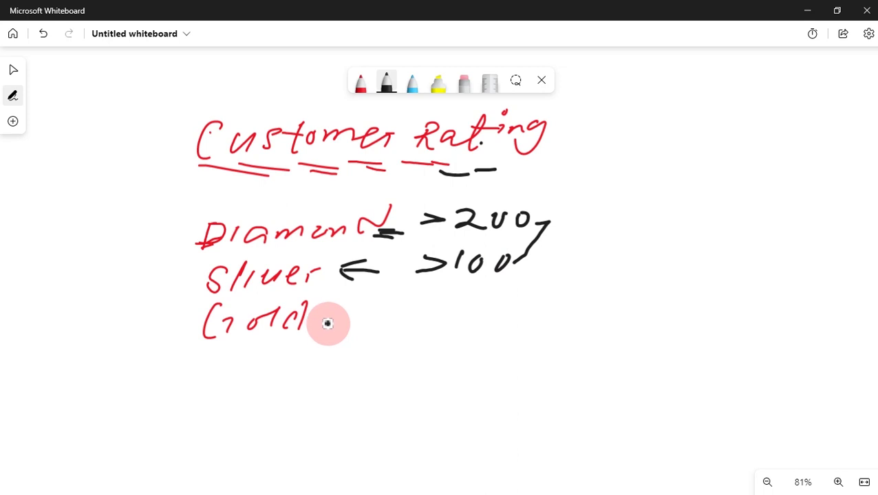
Double-underline Gold in black ink and handwrite Empty beneath it as a fourth customer rating
drag(327, 330, 294, 344)
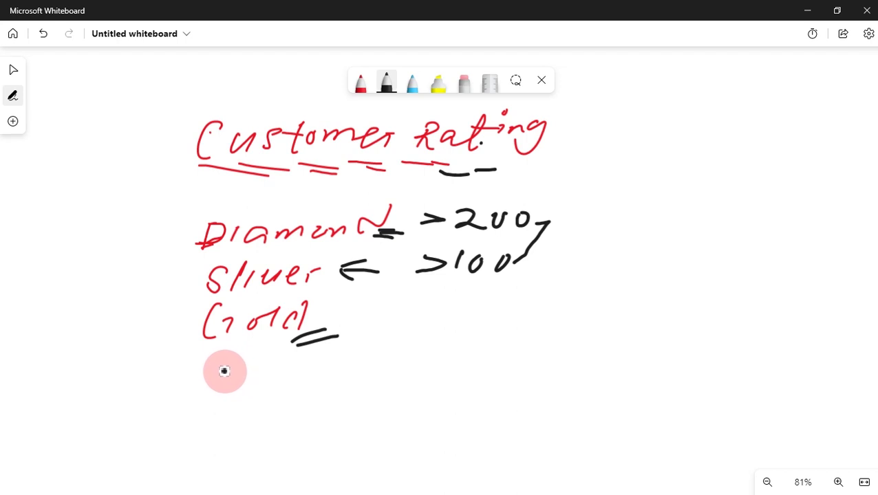
mouse_move(233, 368)
mouse_down()
mouse_move(218, 402)
mouse_move(268, 399)
mouse_move(297, 372)
mouse_move(307, 392)
mouse_move(332, 379)
mouse_move(317, 430)
mouse_up()
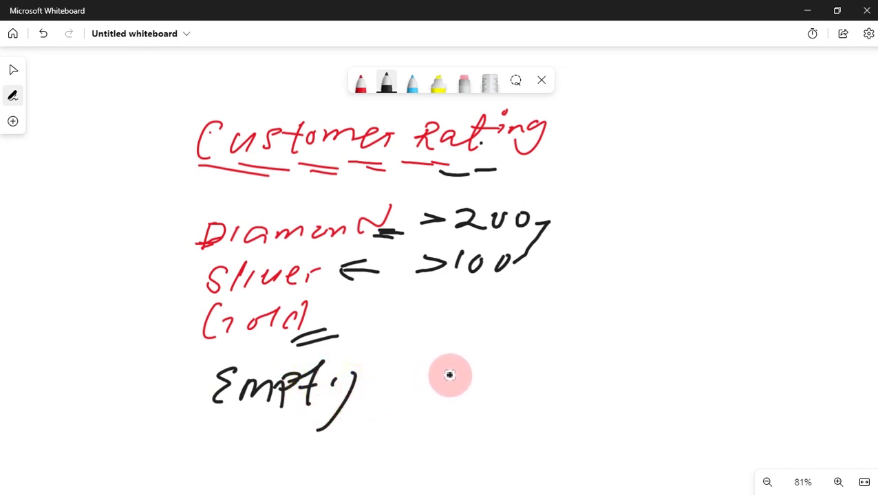
mouse_move(441, 389)
mouse_down()
mouse_move(476, 374)
mouse_move(558, 372)
mouse_move(636, 379)
mouse_move(654, 393)
mouse_move(744, 374)
mouse_move(751, 401)
mouse_move(764, 403)
mouse_up()
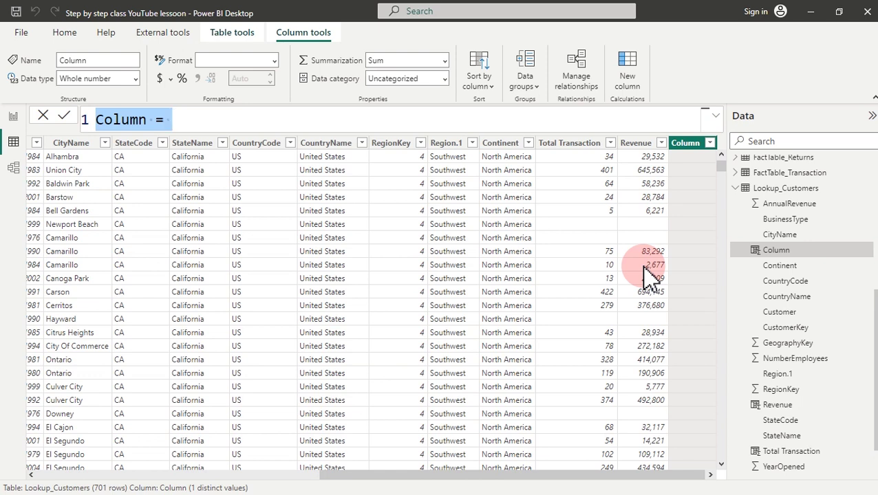
In Power BI Desktop, name the new Lookup_Customers calculated column "Customer ranting" and begin a second formula line
text(C)
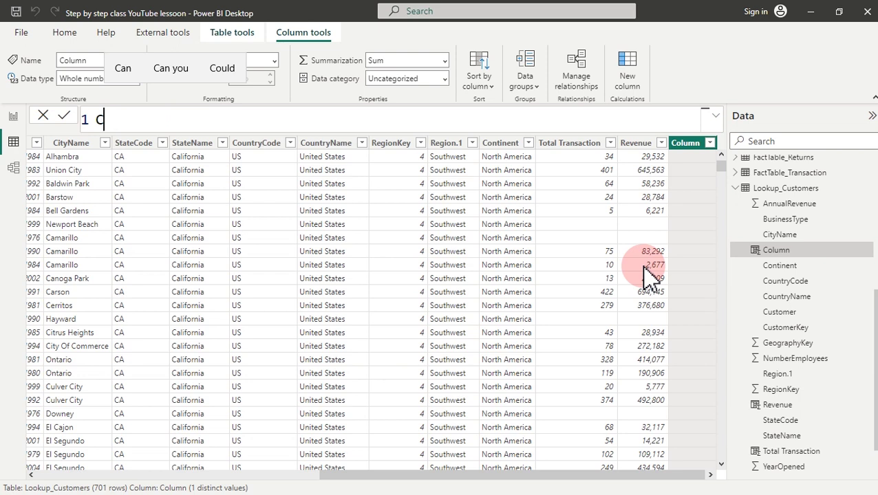
text(ustom)
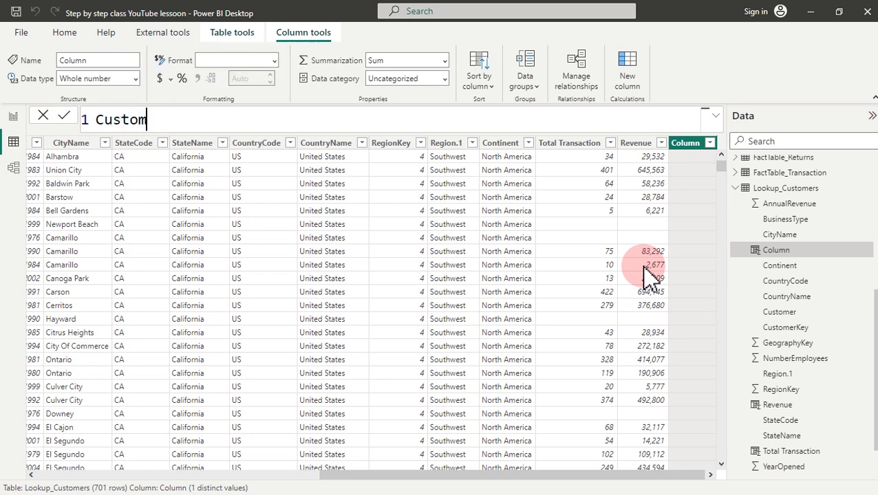
text(er rant)
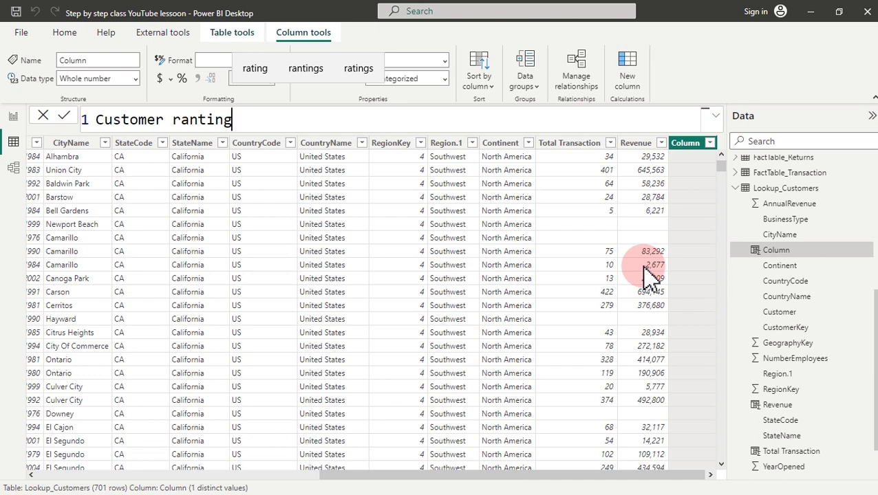
text(ing=)
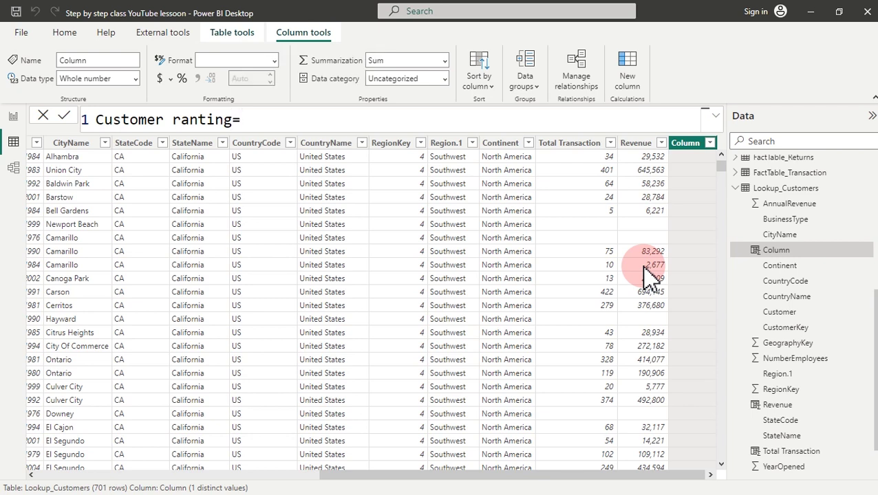
key(shift+Return)
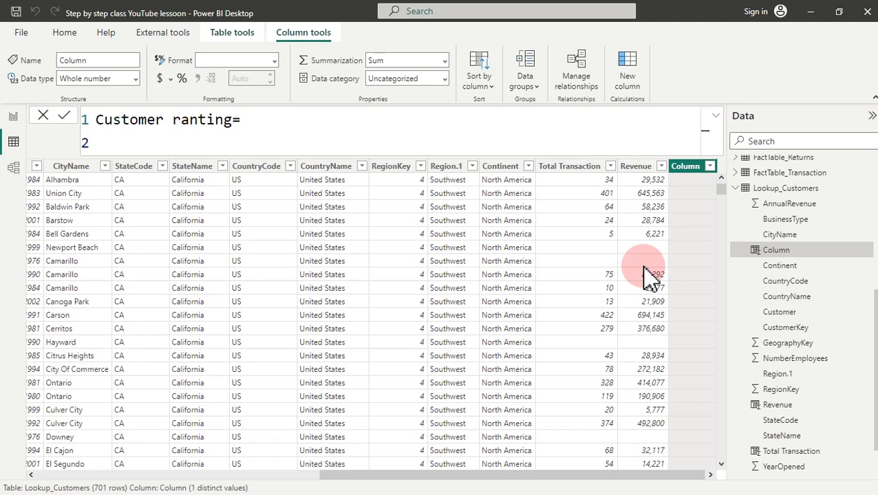
text(sw)
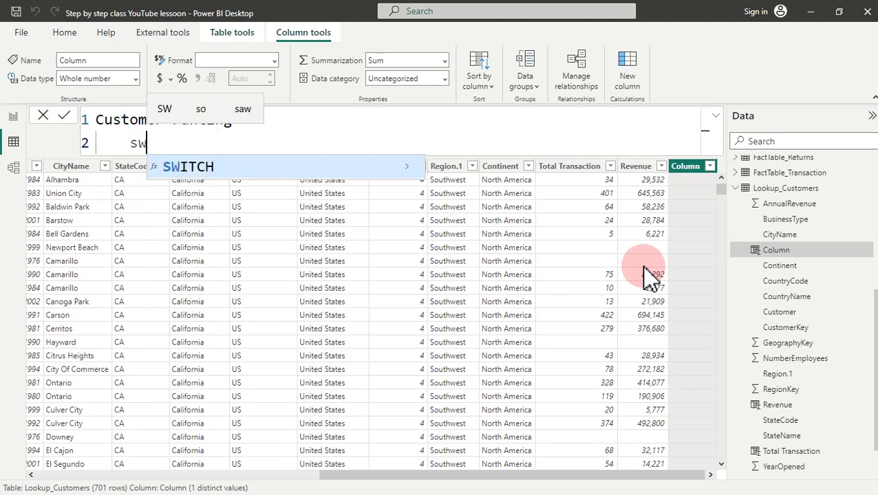
key(BackSpace)
key(BackSpace)
key(BackSpace)
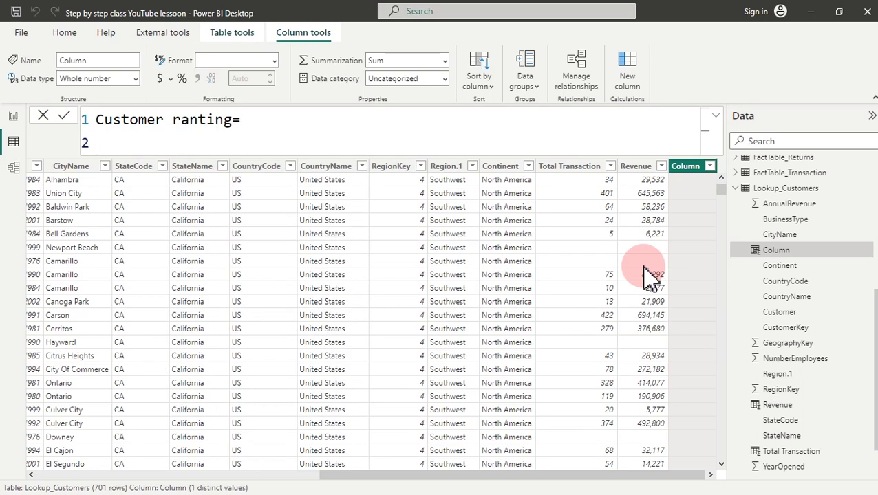
Declare a variable named Transaction with VAR on the formula's indented second line
key(Tab)
text(VAR )
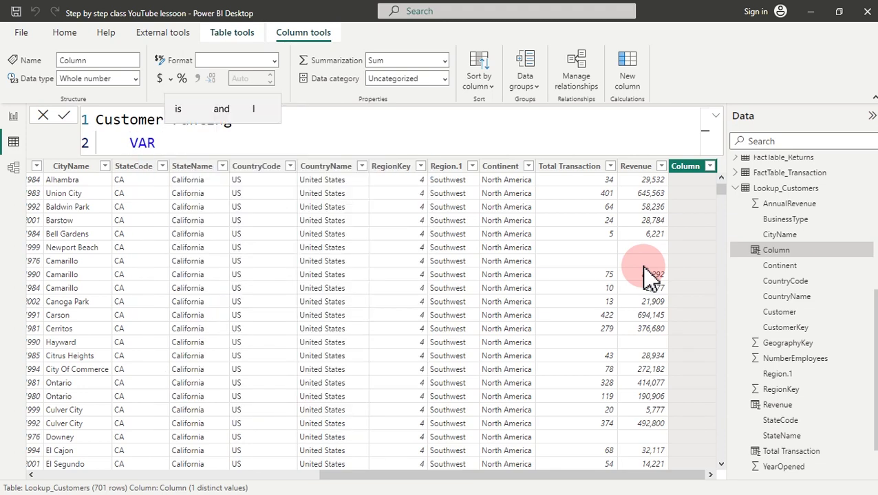
text(TRNA)
key(BackSpace)
key(BackSpace)
key(BackSpace)
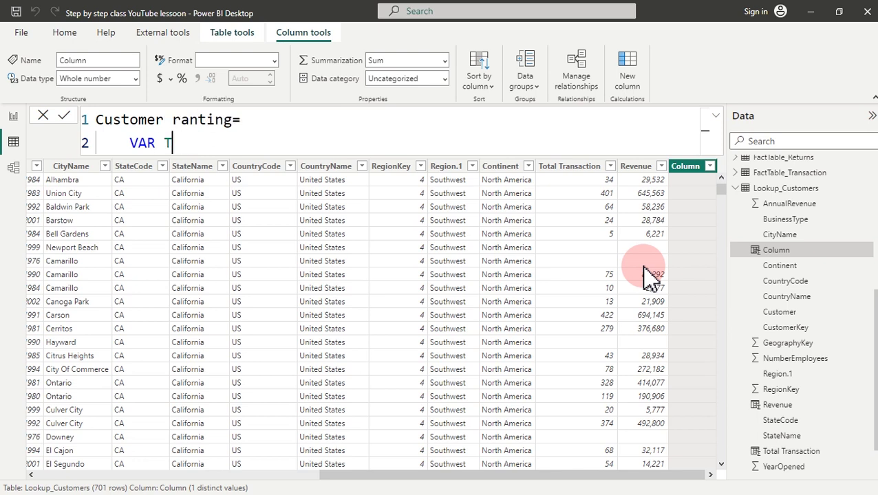
text(ransaction)
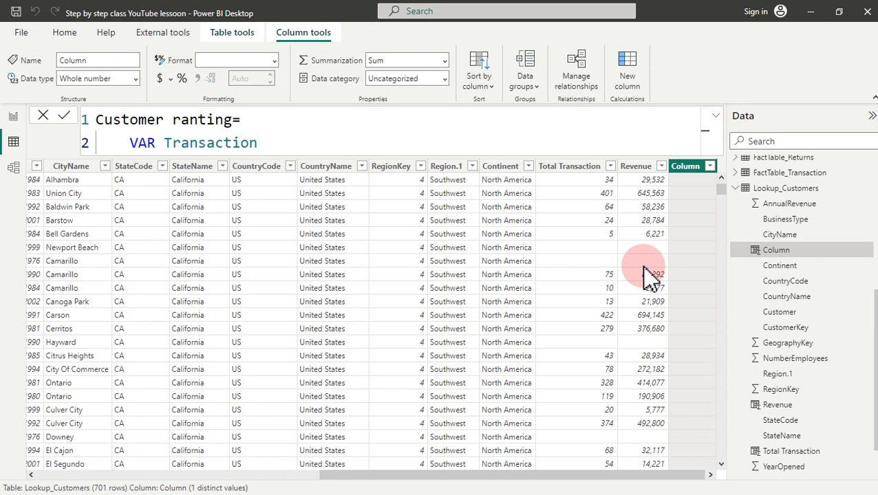
text(_)
key(BackSpace)
key(BackSpace)
text(=)
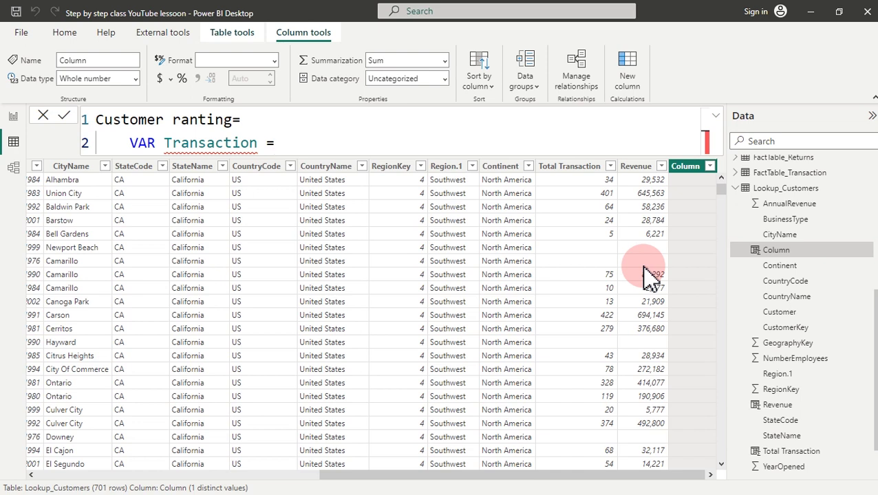
key(BackSpace)
key(BackSpace)
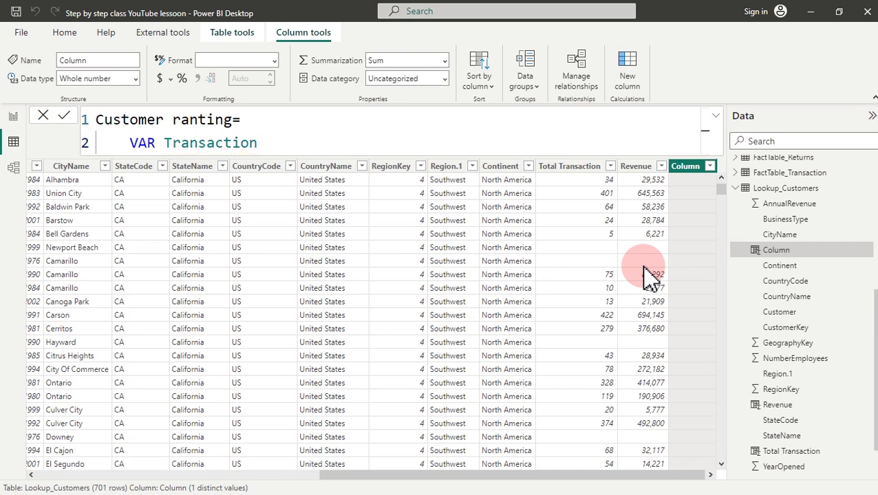
Complete the variable name as Transaction_ and assign it Lookup_Customers[Total Transaction]
text(_ =tot)
key(Down)
key(Down)
key(Down)
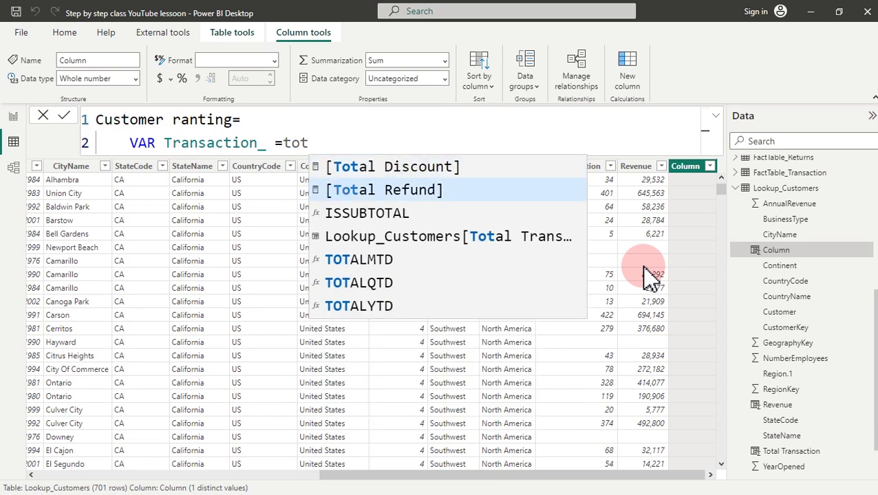
key(Tab)
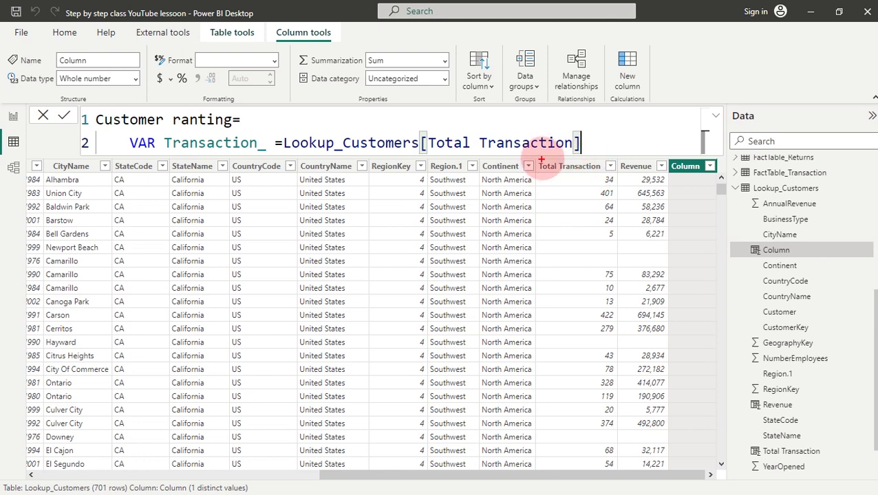
Mark the Total Transaction column and the Transaction_ variable with red ink, and clear the markings
drag(536, 161, 616, 160)
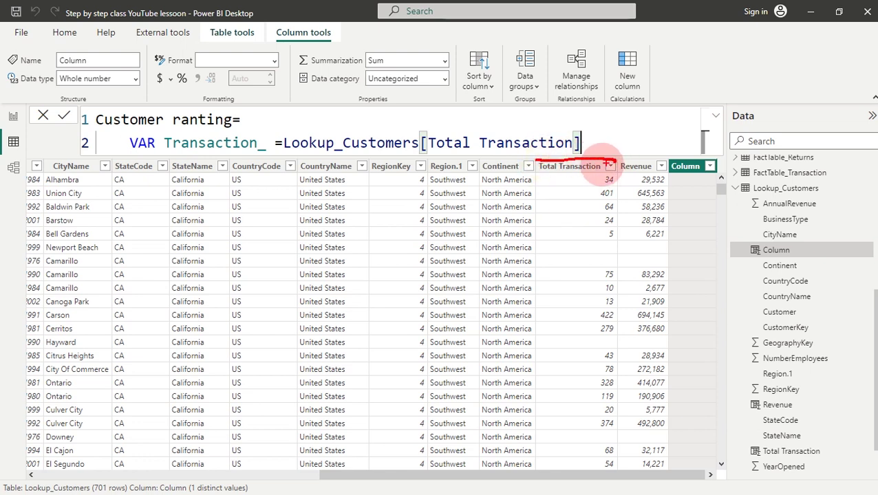
mouse_move(570, 176)
mouse_down()
mouse_move(539, 388)
mouse_move(561, 464)
mouse_up()
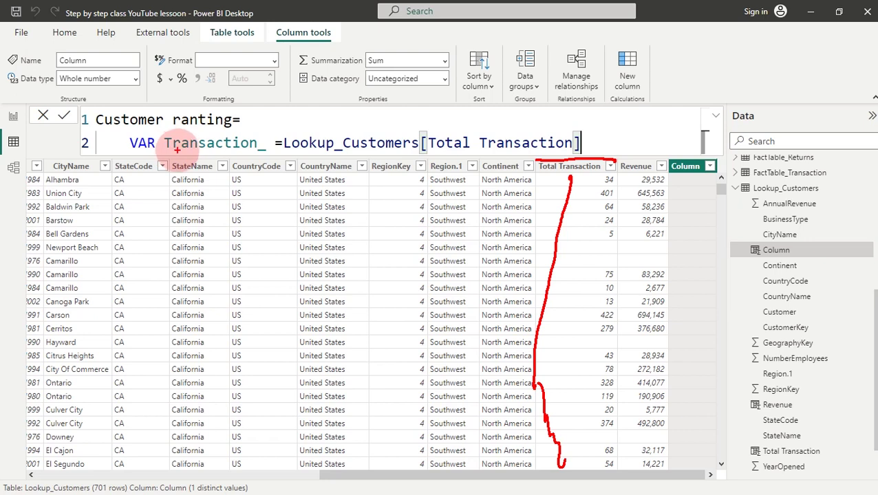
mouse_move(163, 151)
mouse_down()
mouse_move(249, 148)
mouse_move(216, 146)
mouse_up()
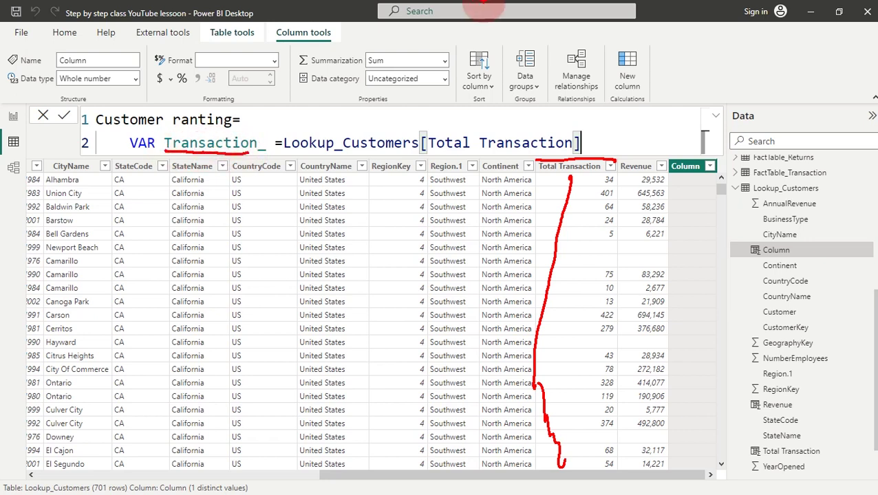
key(Escape)
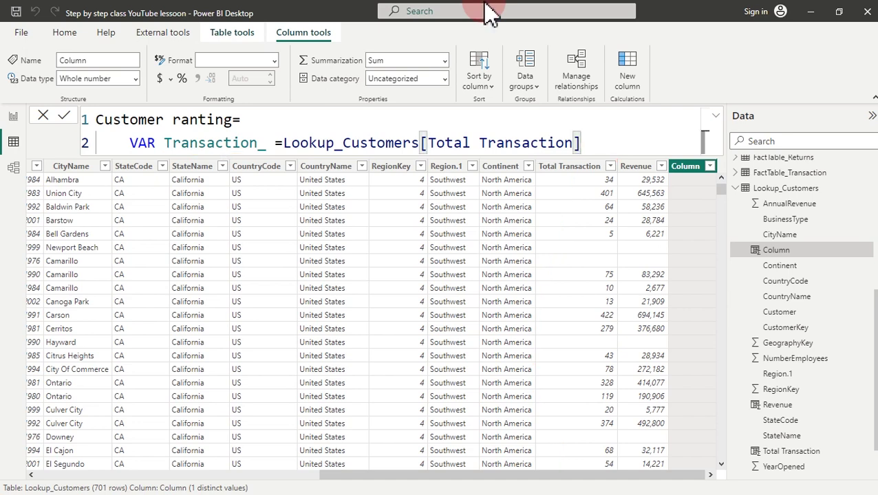
Declare a second variable named Result with VAR, leaving one blank line below the Transaction_ variable
key(shift+Return)
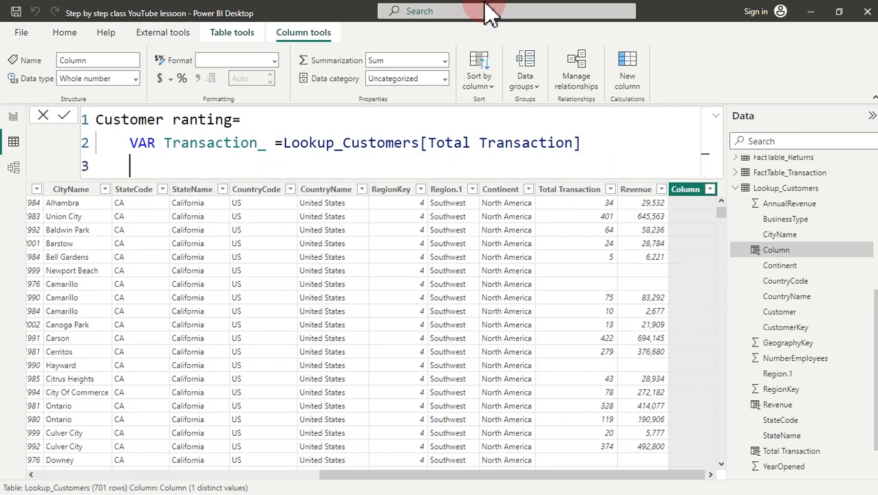
key(shift+Return)
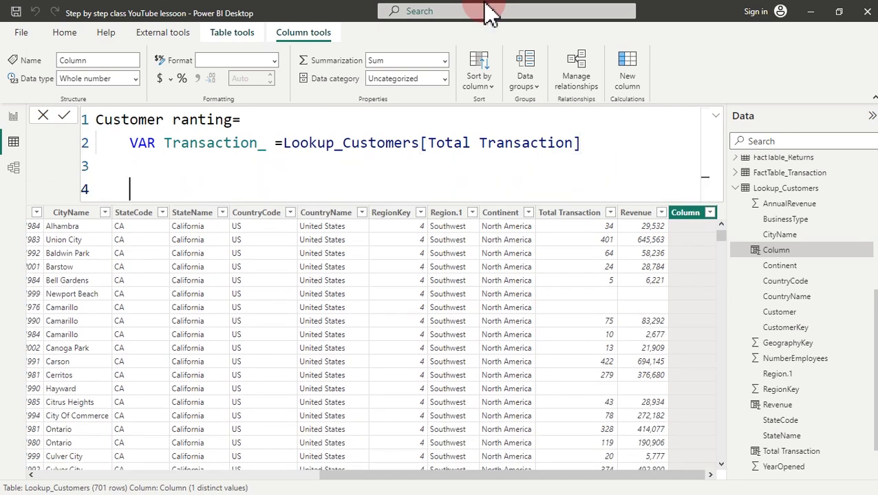
text(VAR)
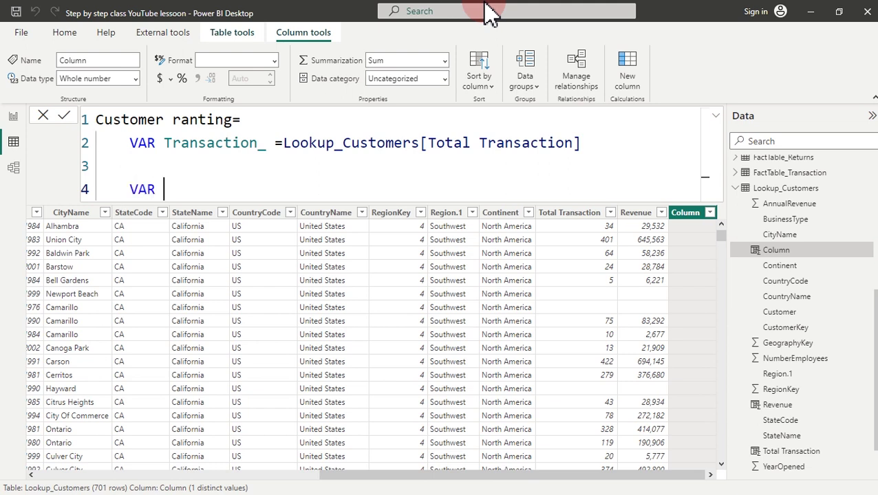
text( Result)
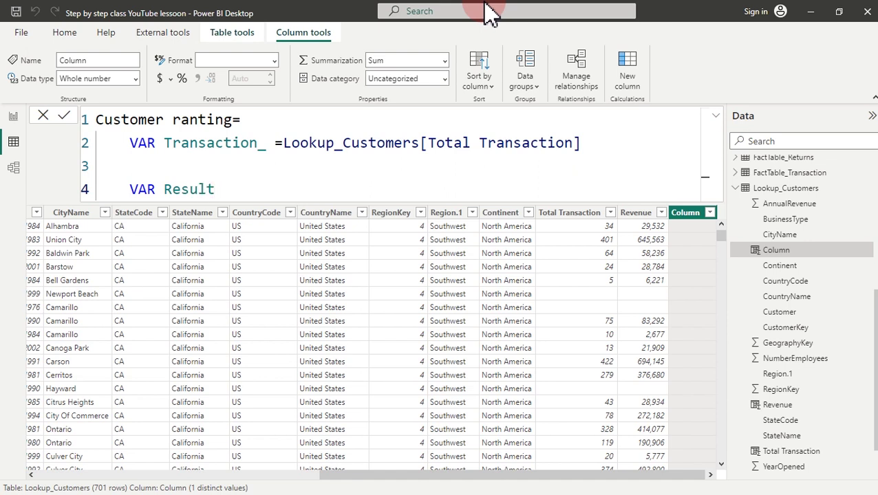
Assign a SWITCH function to the Result variable on an indented line below it, and open a line for its arguments
key(shift+Return)
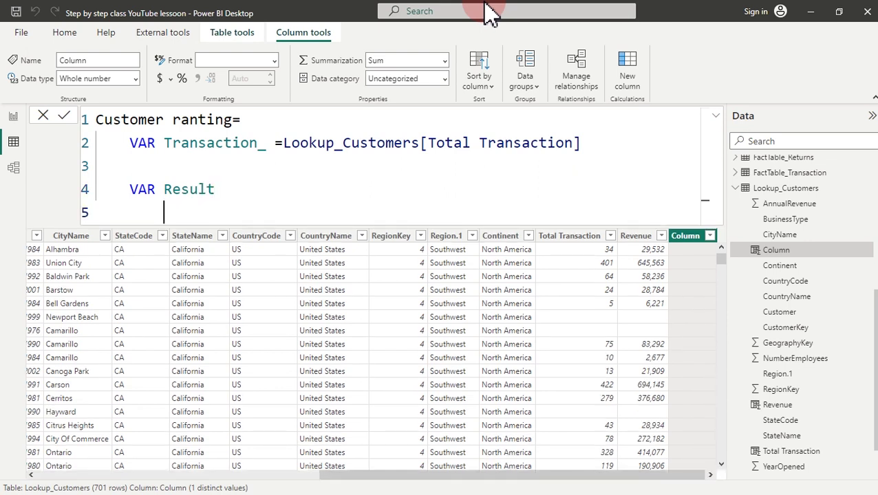
text(s)
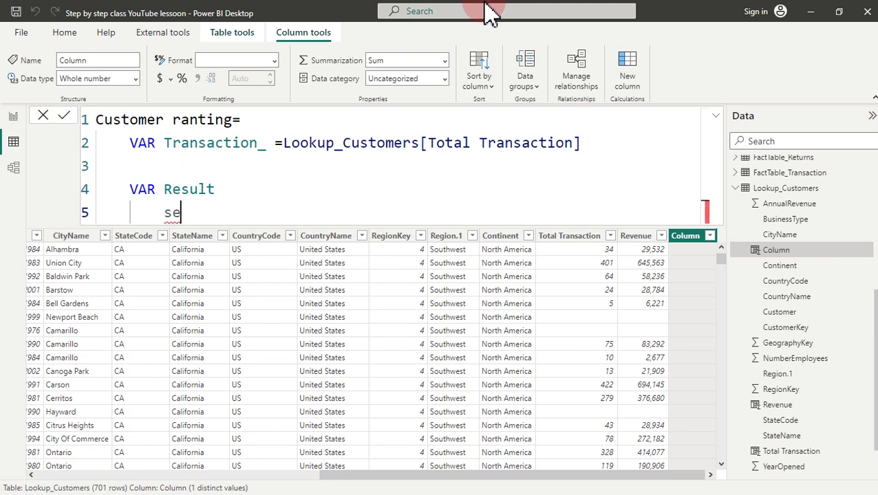
key(BackSpace)
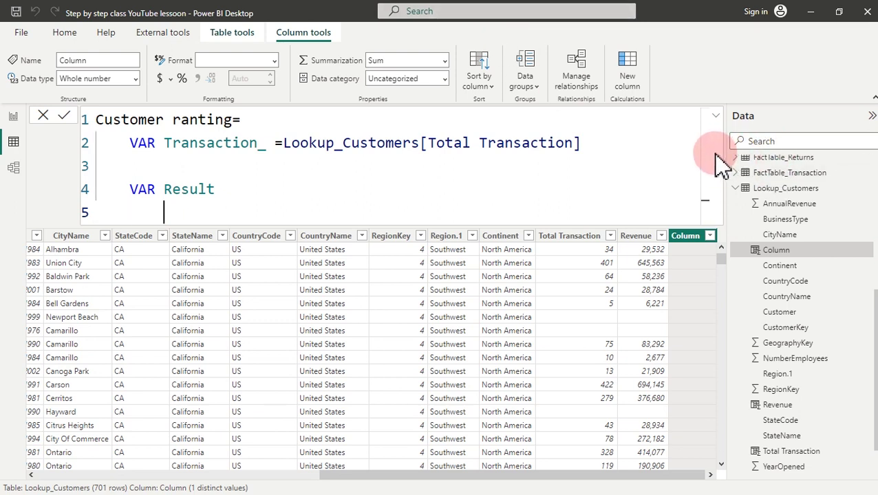
text(= sw)
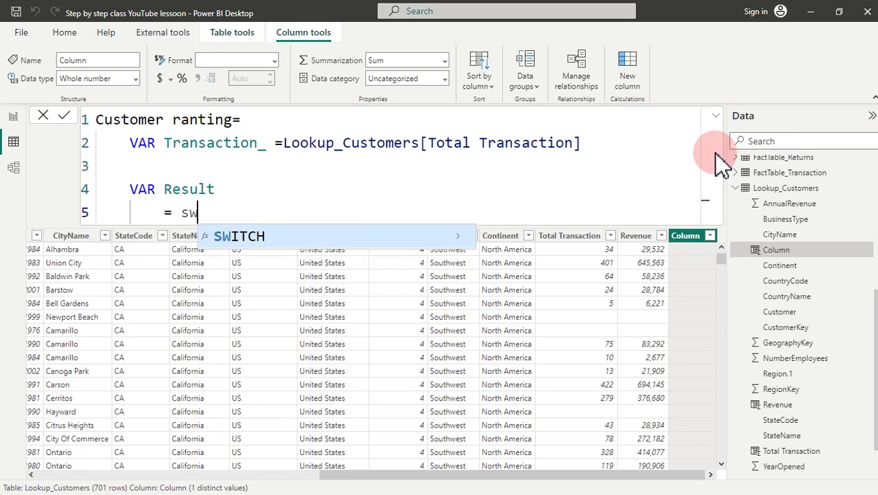
key(Tab)
key(shift+Return)
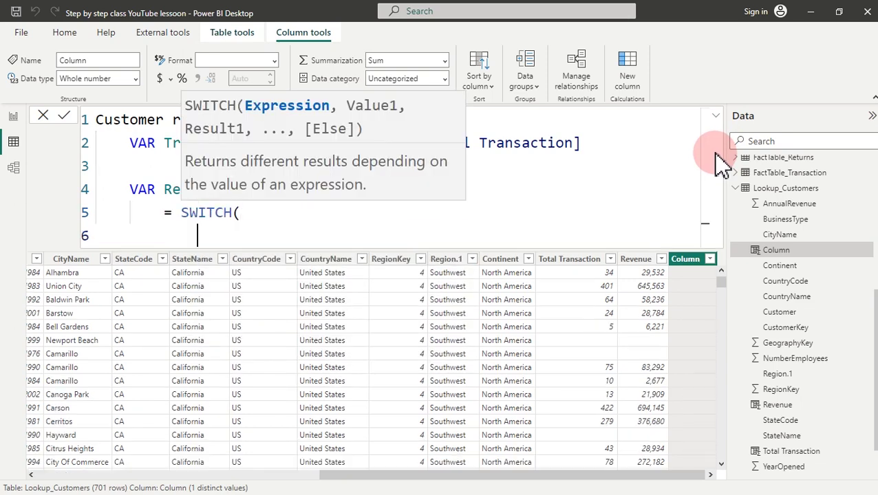
Enter TRUE() as the SWITCH expression, followed by a comma and a new line
text(tru)
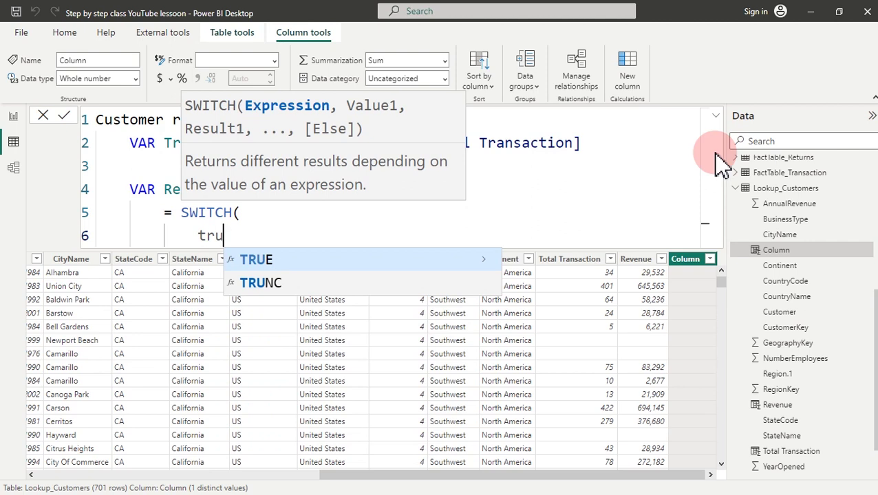
key(Tab)
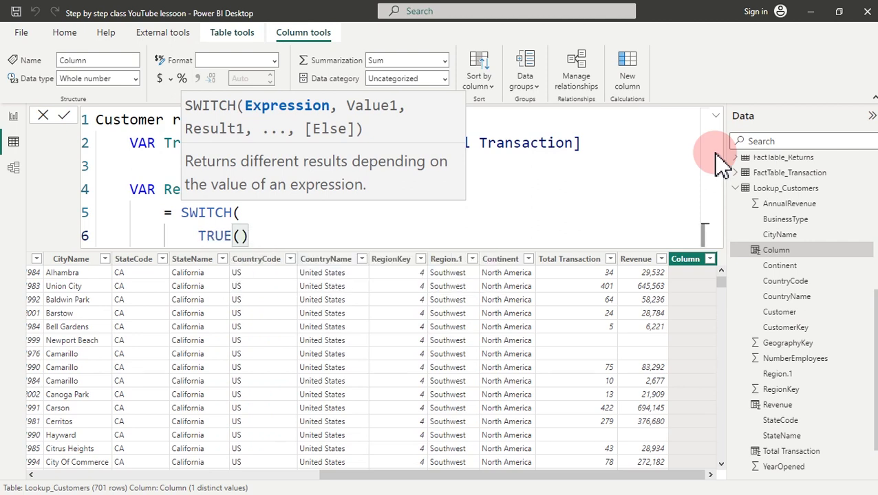
text(,)
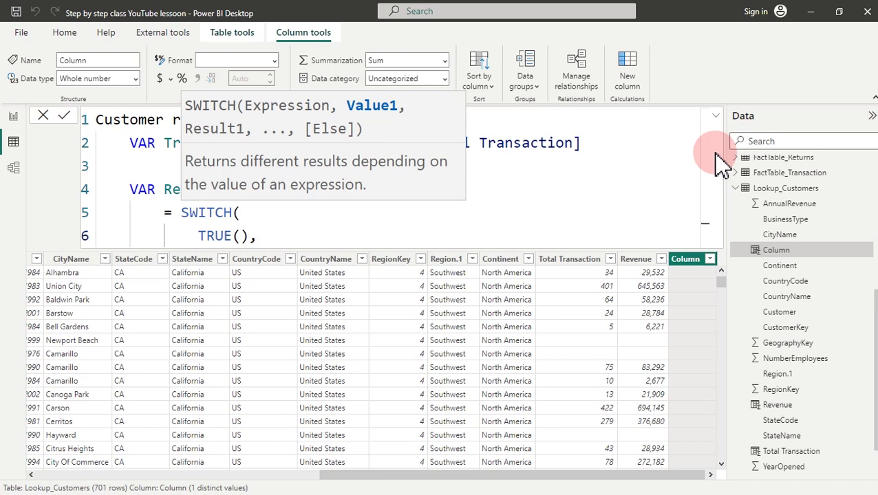
key(shift+Return)
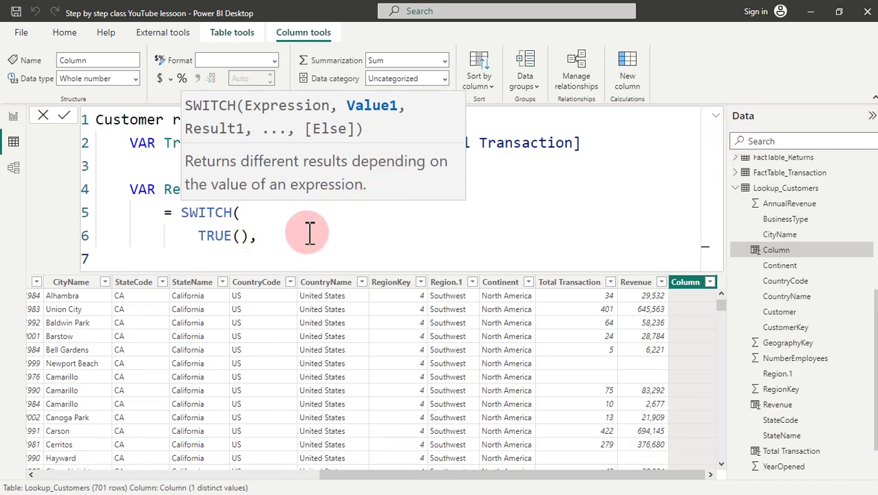
Add the first SWITCH condition, returning "Diamond" when Transaction_ is greater than 200
click(526, 164)
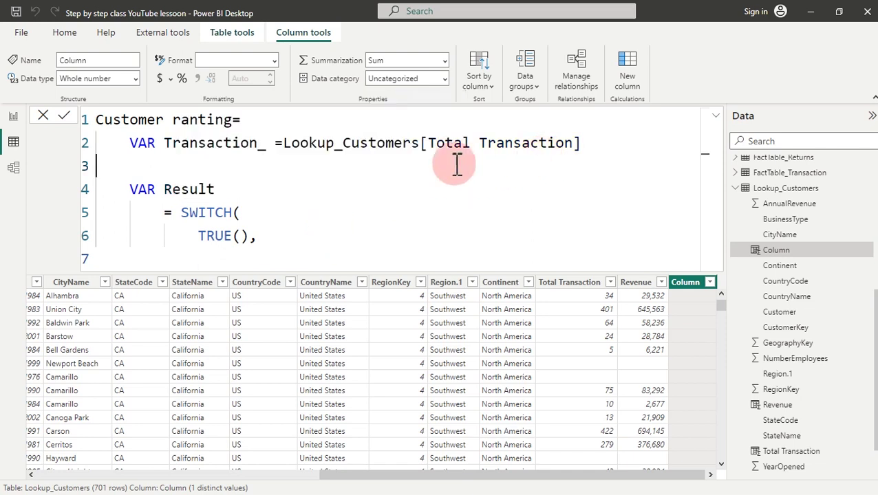
drag(267, 143, 163, 143)
click(197, 240)
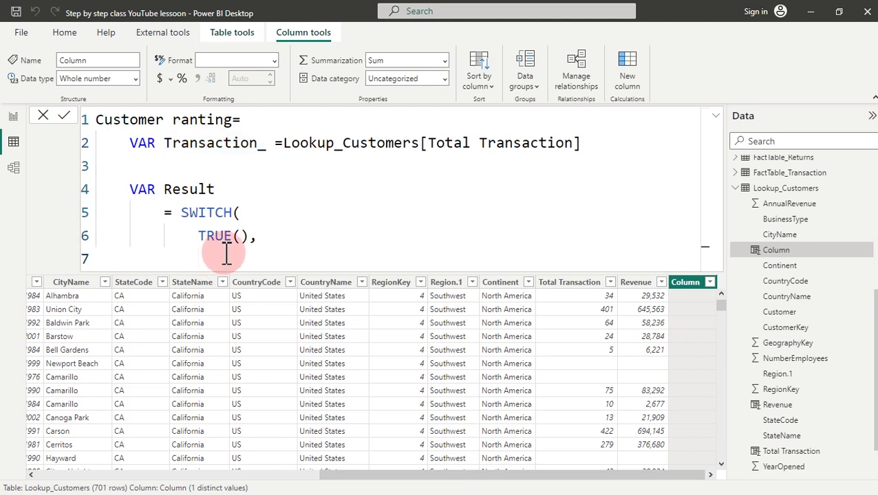
text(tr)
key(Tab)
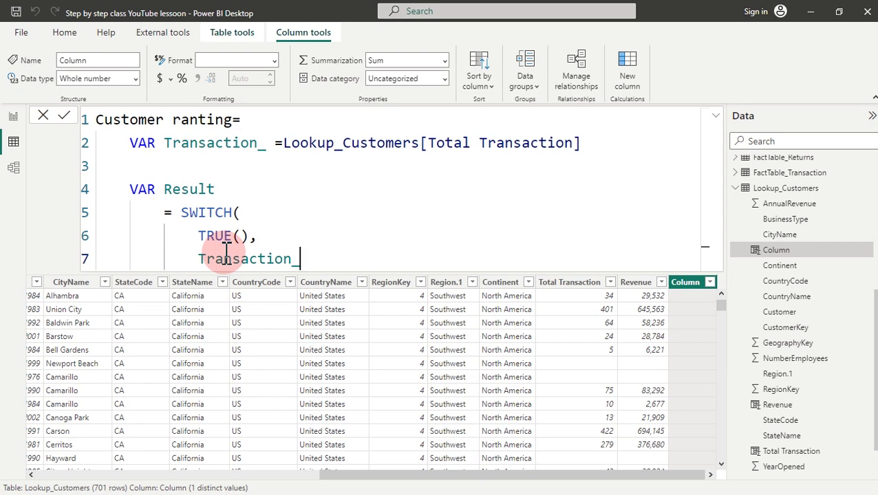
text(>200,")
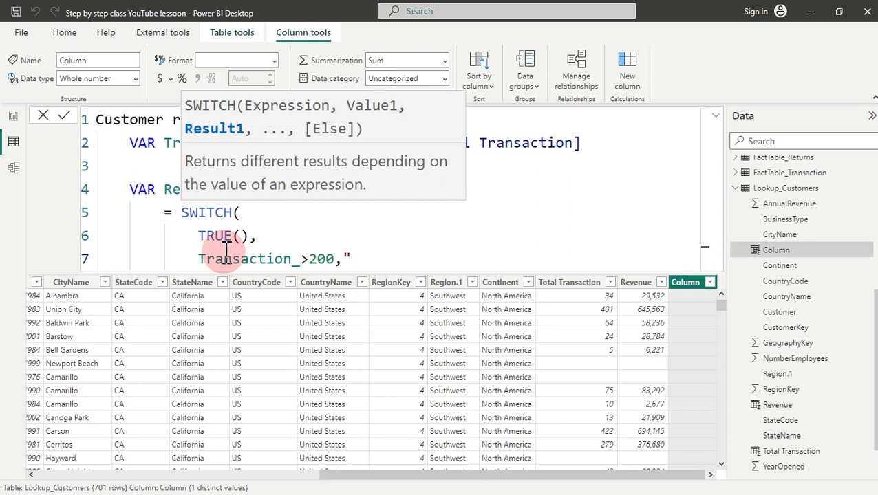
text(Diamond)
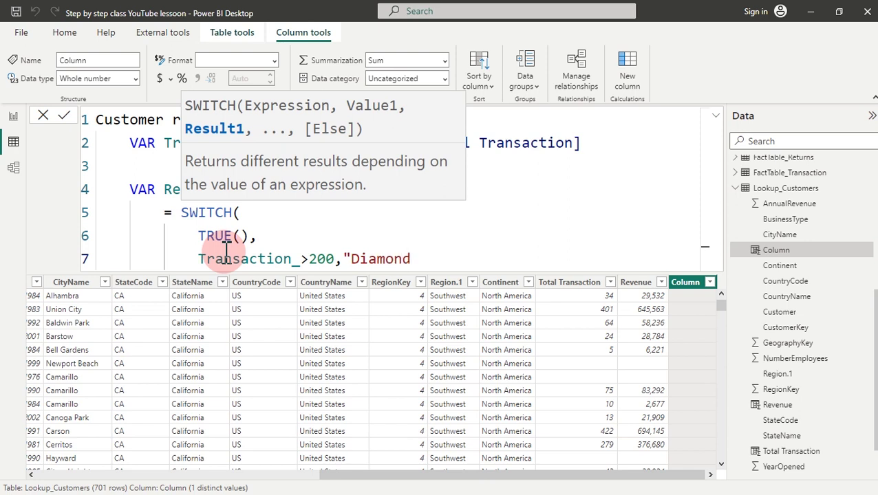
text(",)
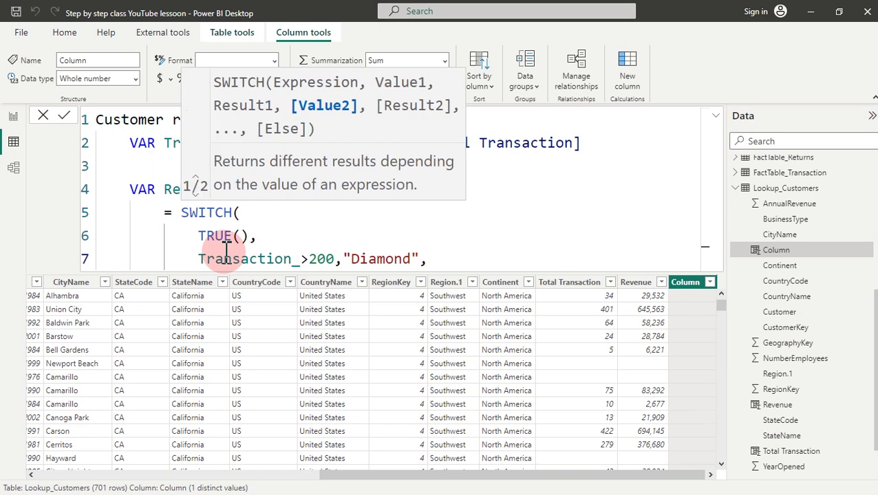
Add a second SWITCH condition on a new line, returning "Sliver" when Transaction_ is greater than 100
key(shift+Return)
text(trna)
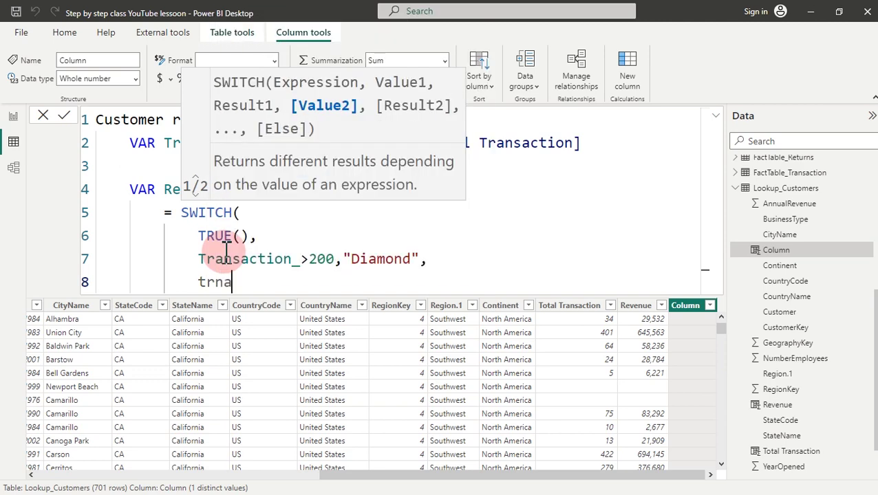
key(BackSpace)
key(BackSpace)
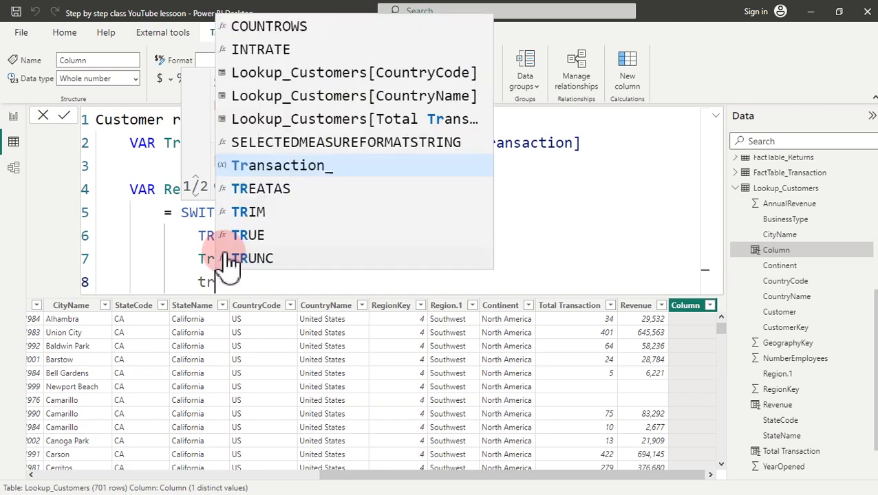
key(Tab)
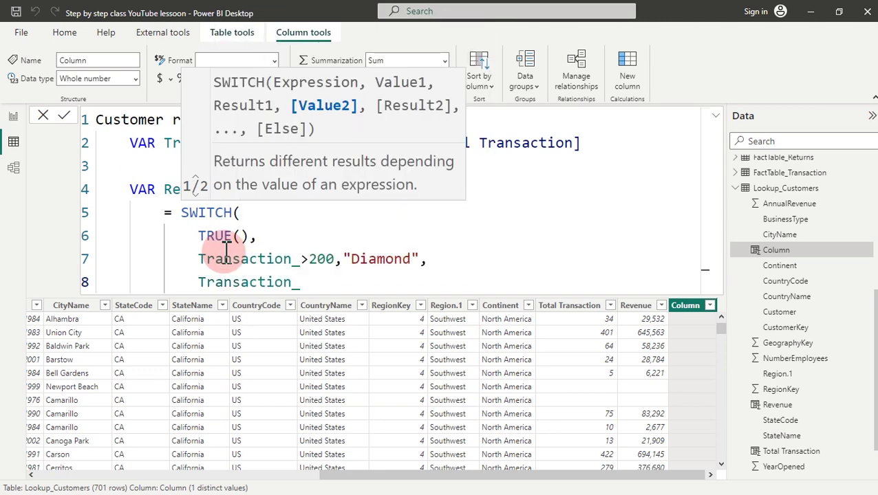
text(>100,")
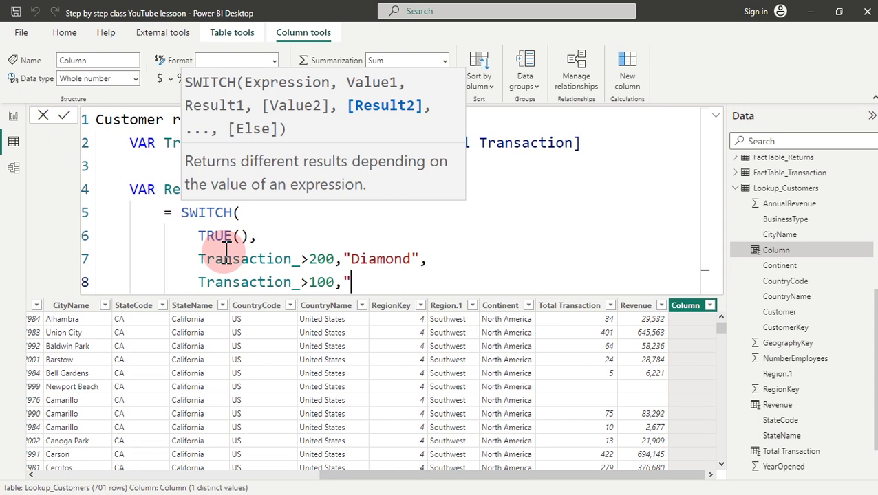
text(Sliver")
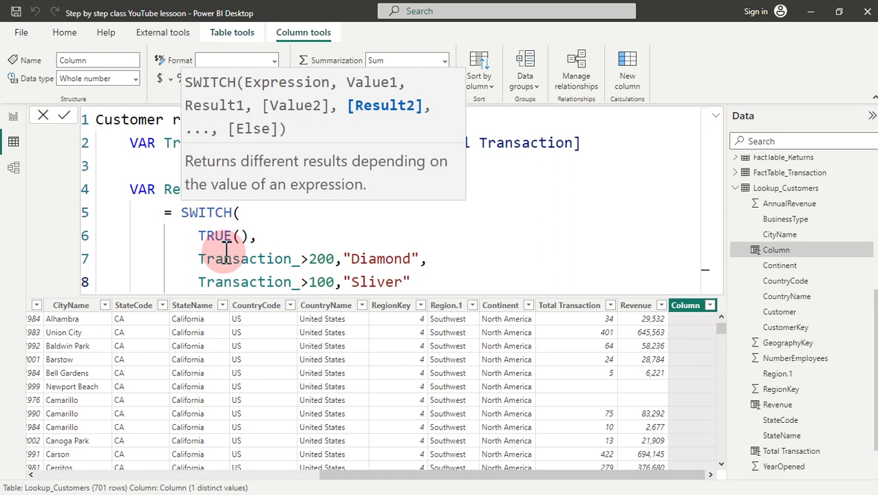
text(,)
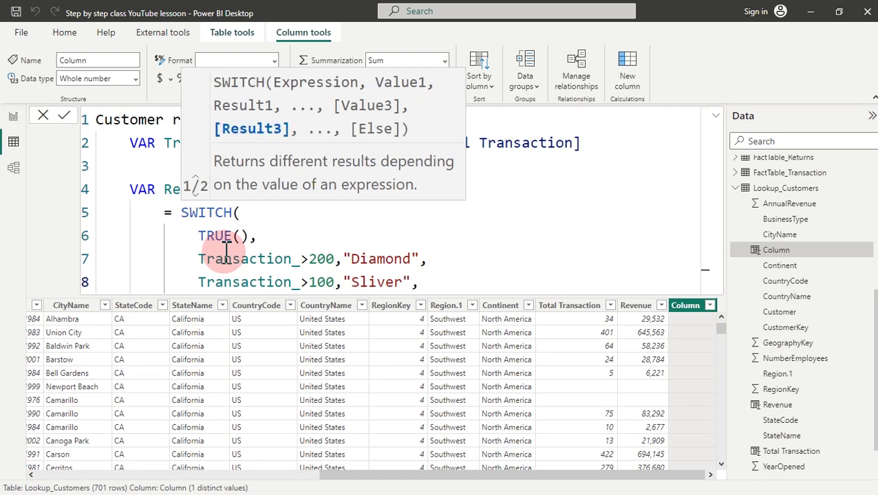
Add "Gold" as the SWITCH default result, close the function on its own line and commit the column formula
key(shift+Return)
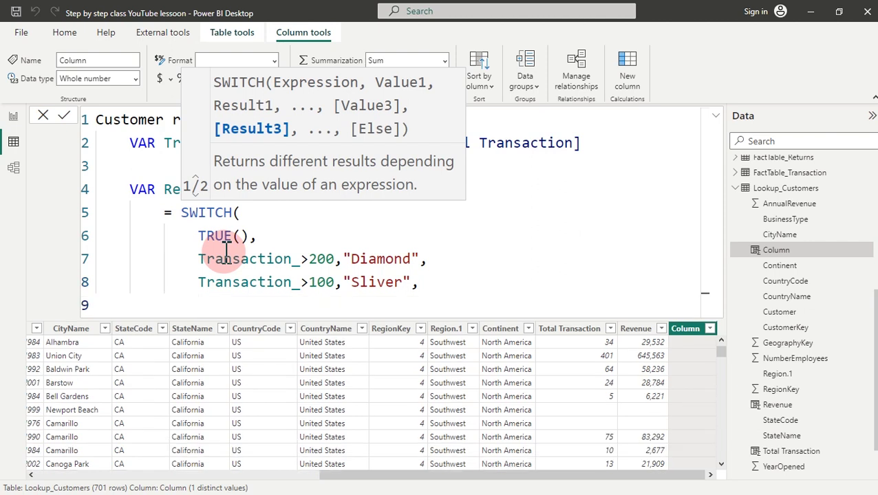
text("God)
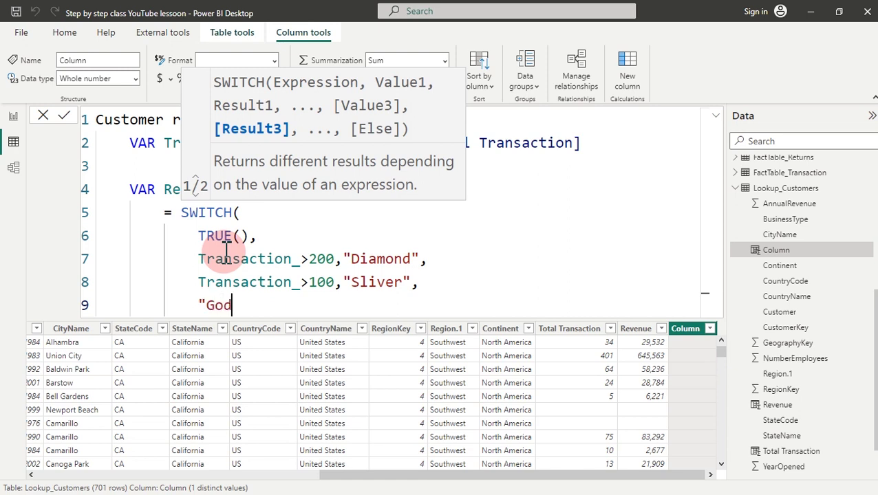
key(BackSpace)
text(=)
key(BackSpace)
text(ld")
key(shift+Return)
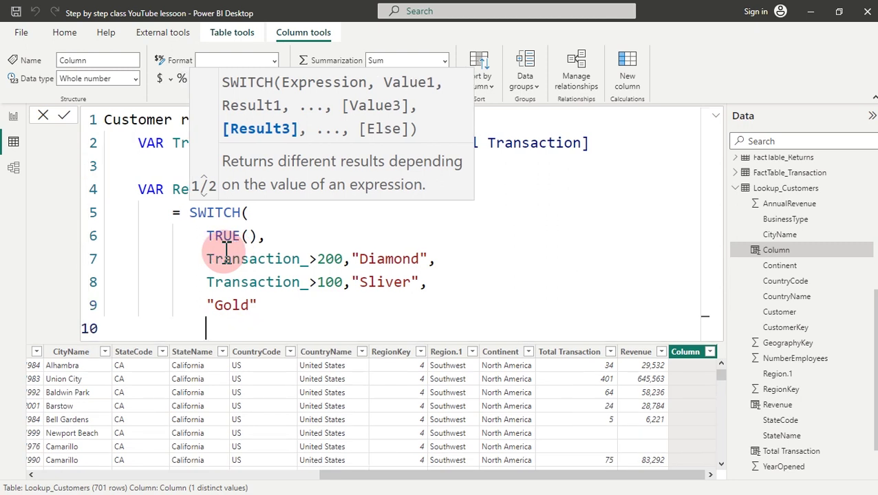
text())
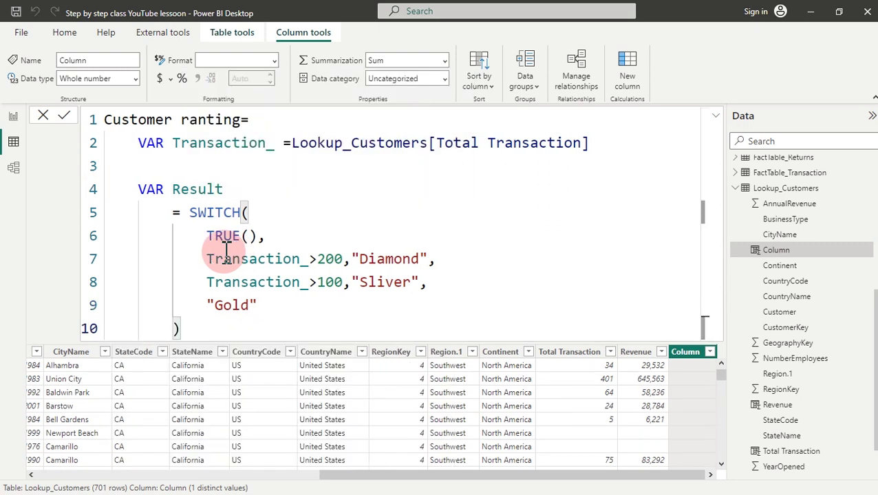
click(224, 253)
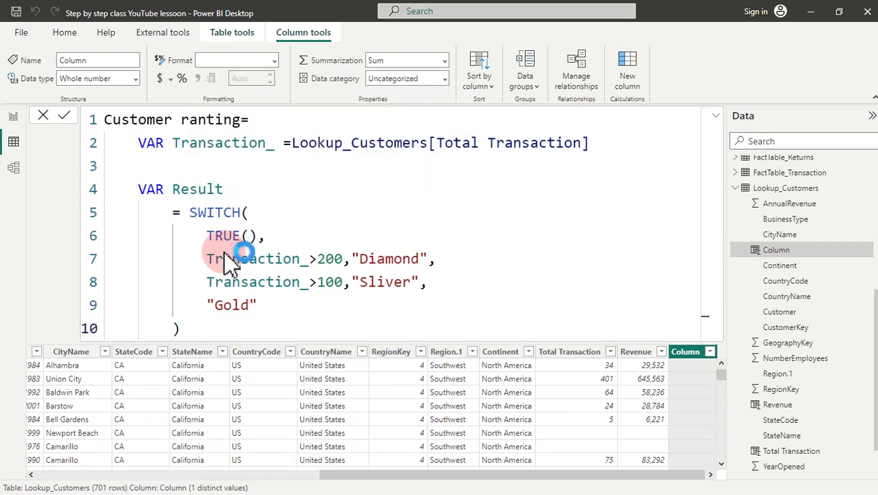
key(Return)
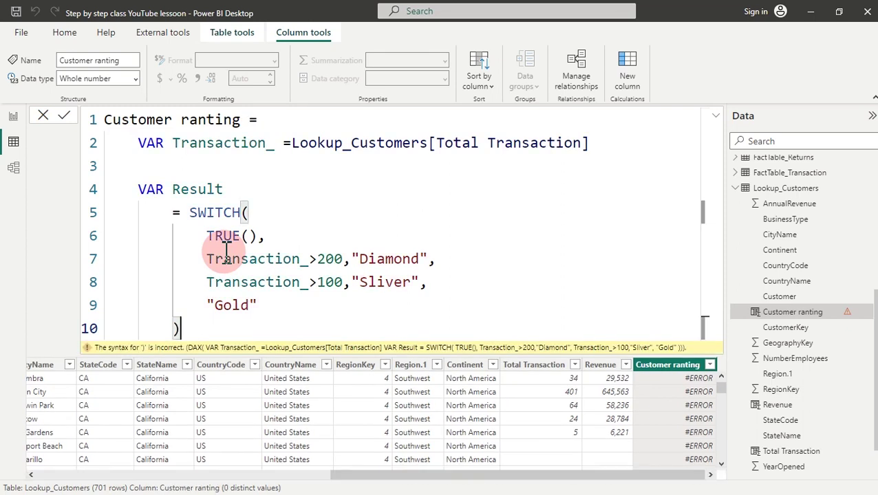
Add a RETURN statement below the SWITCH function that returns the Result variable
key(shift+Return)
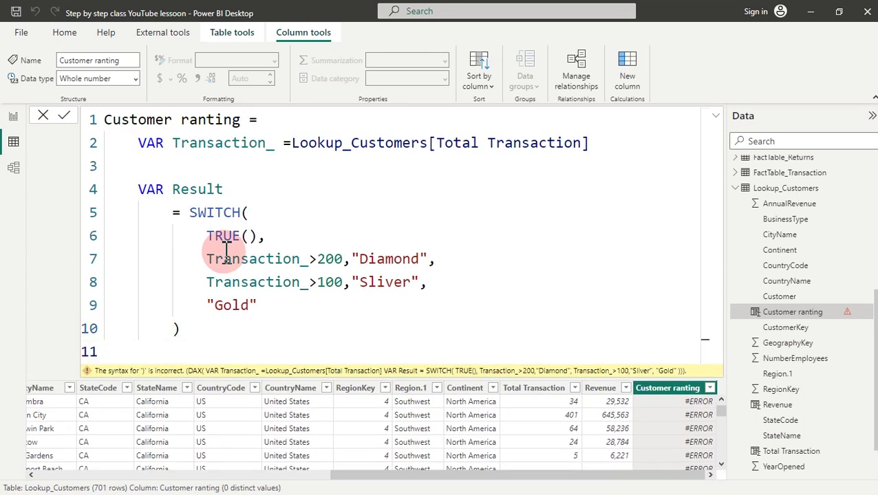
text(RETURN)
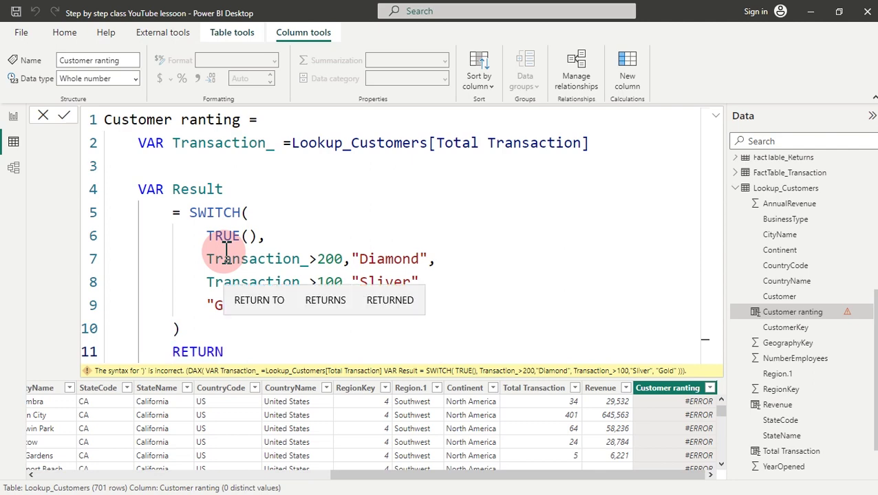
key(shift+Return)
text(es)
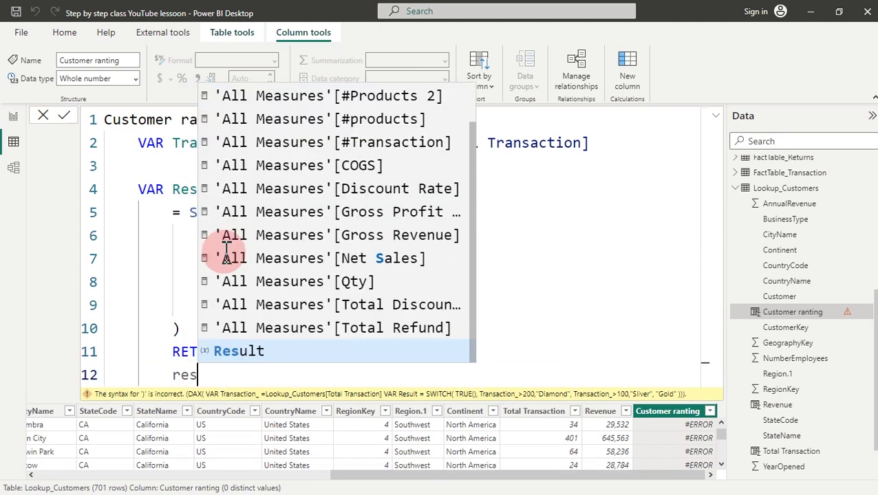
key(Tab)
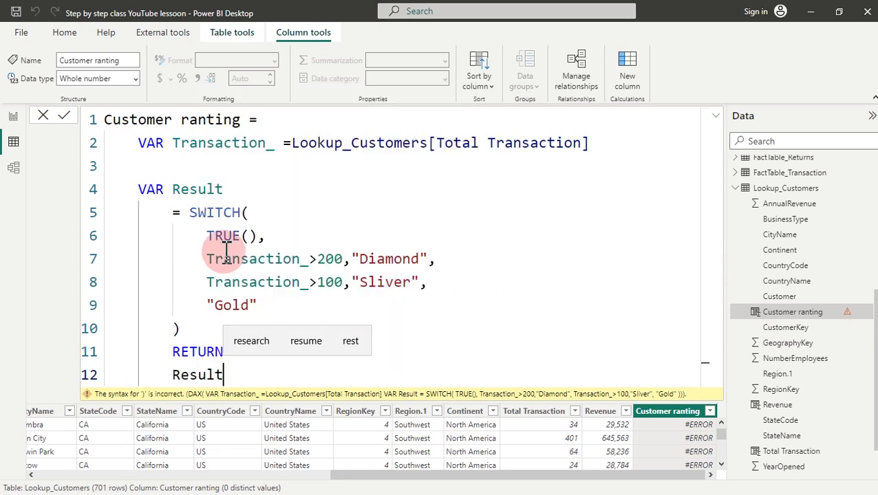
Commit the Customer ranting formula and review the ratings it gives in the Lookup_Customers table
key(Return)
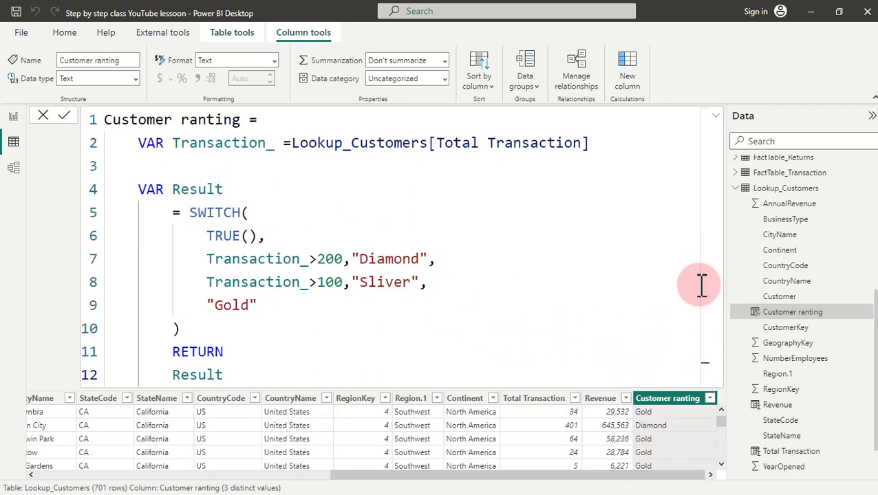
click(716, 117)
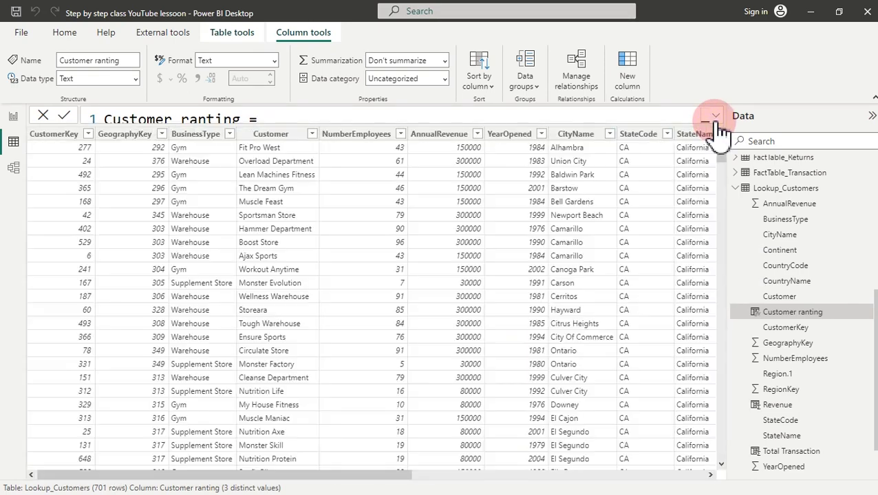
drag(409, 475, 741, 474)
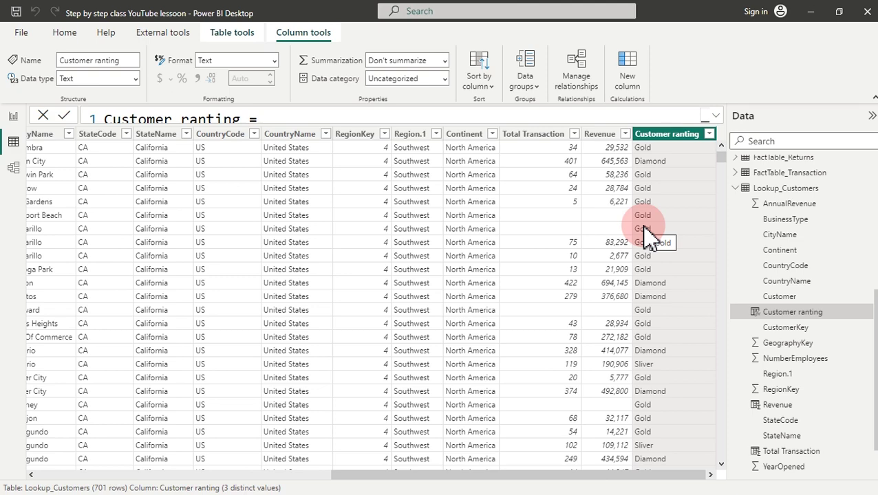
Insert a new condition line below TRUE() in the SWITCH function, testing whether Transaction_ equals BLANK()
click(717, 118)
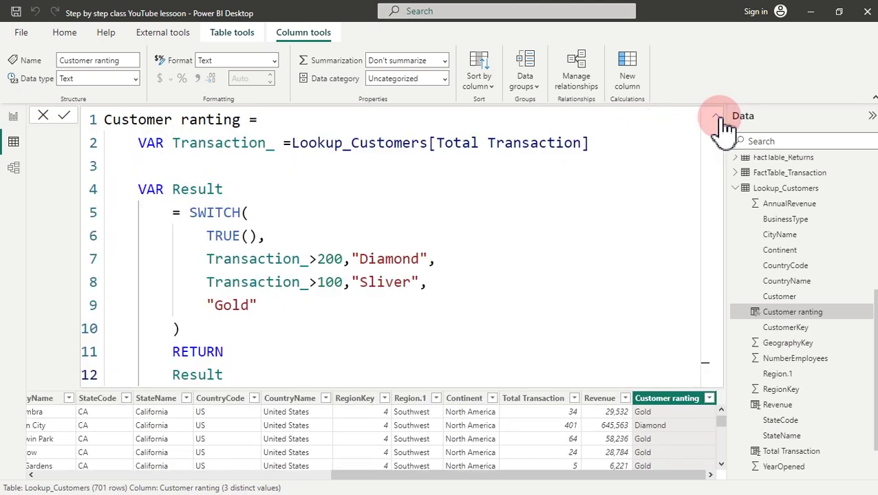
click(279, 236)
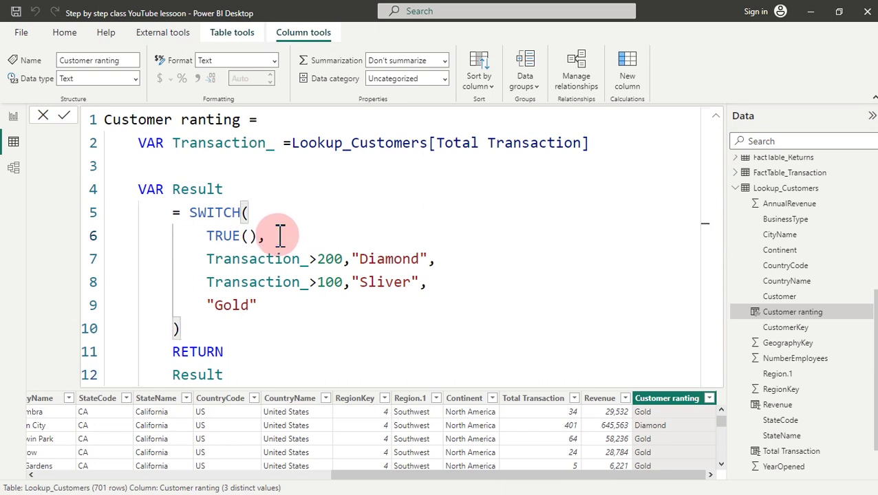
key(Return)
text(tr)
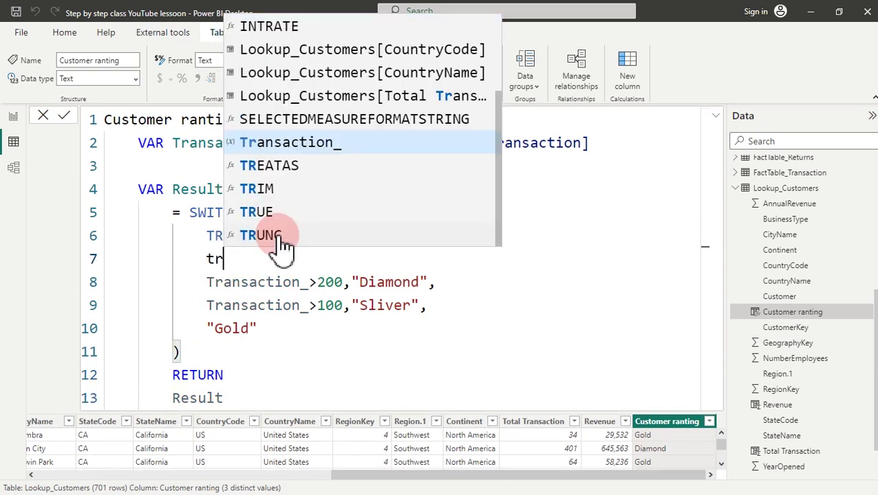
key(Tab)
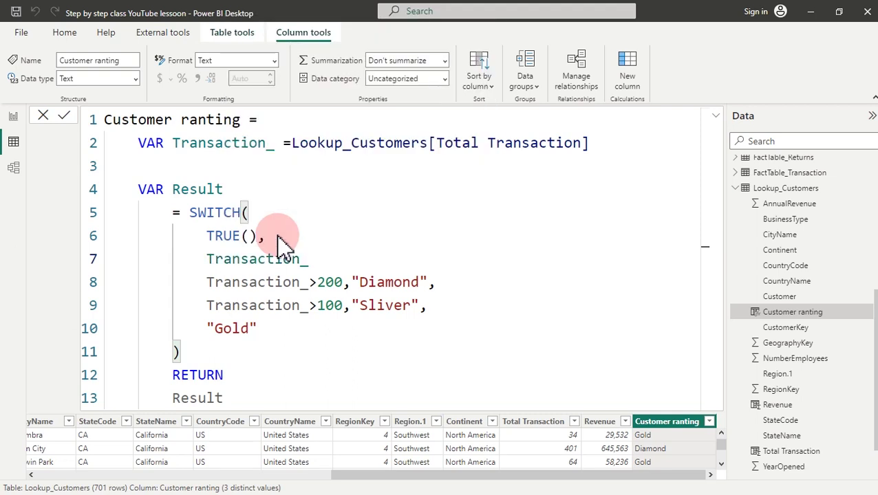
text(=bl)
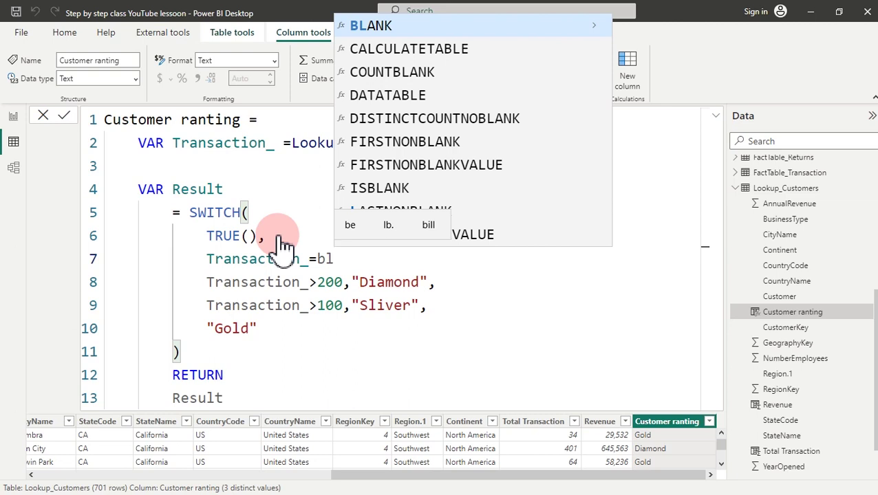
key(Tab)
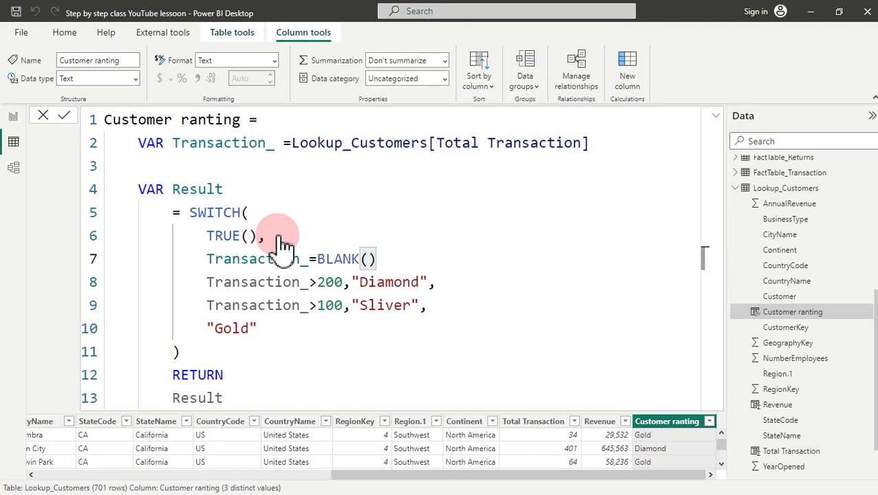
Return "No Transaction" for the blank condition, commit the formula and review the Customer ranting column in the table
text(,")
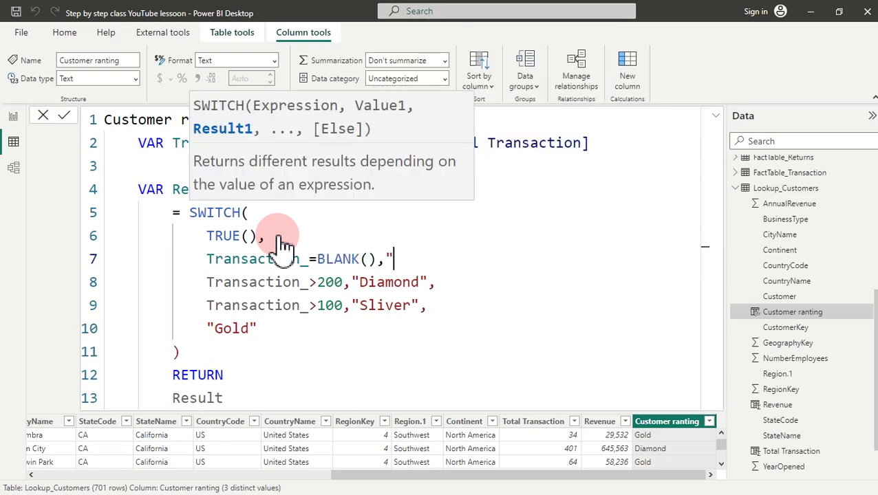
key(BackSpace)
text(No Transa)
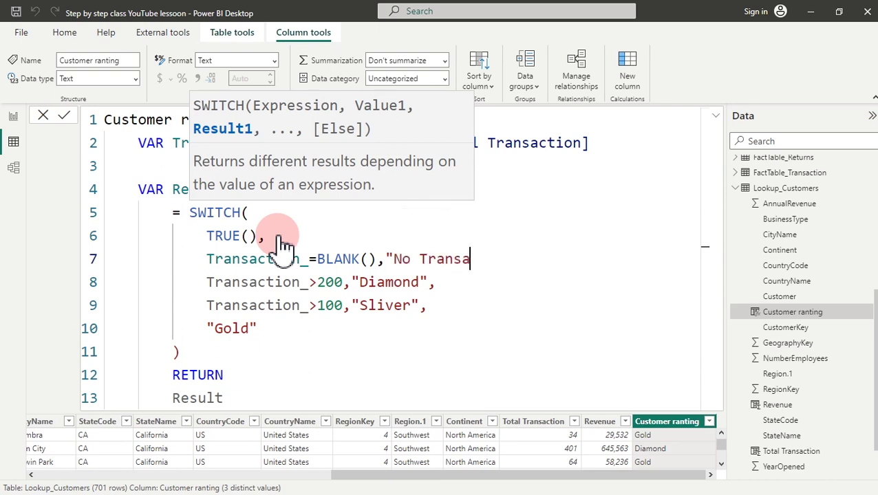
text(ction",)
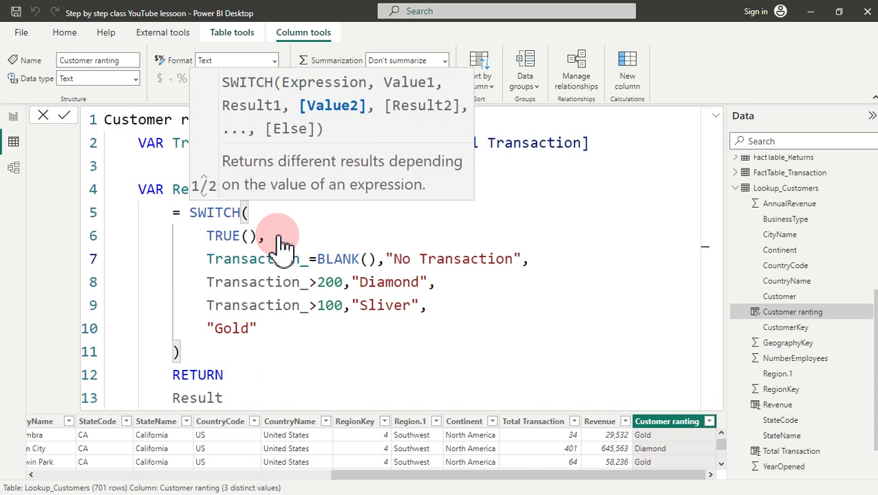
click(283, 244)
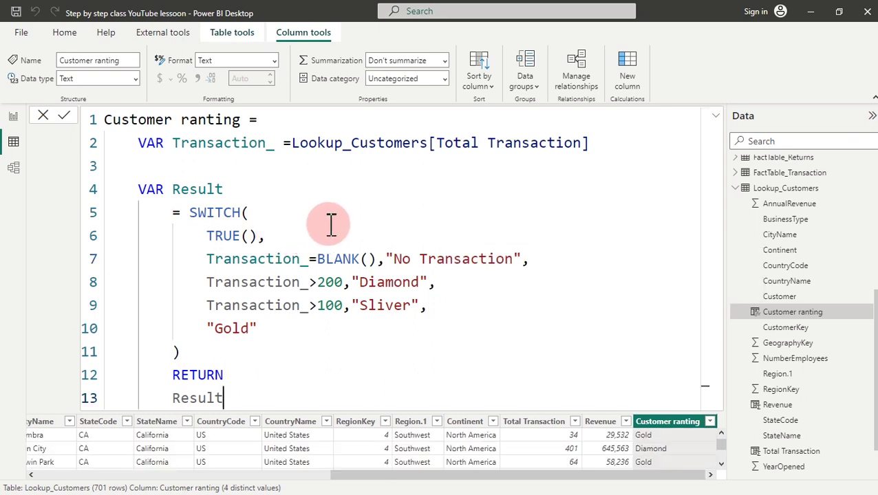
click(614, 450)
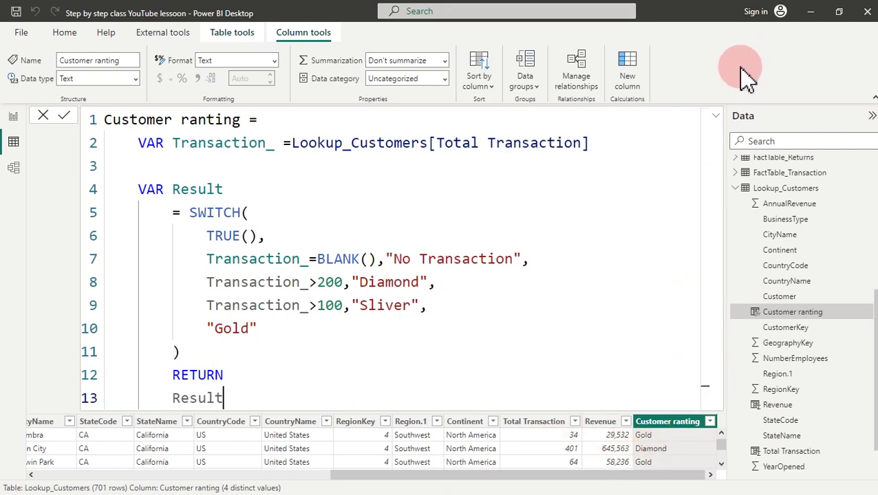
click(714, 121)
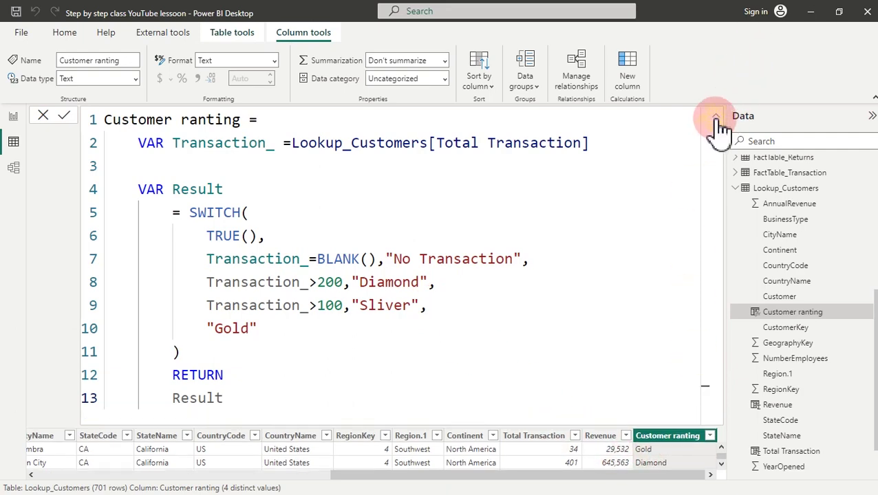
click(716, 122)
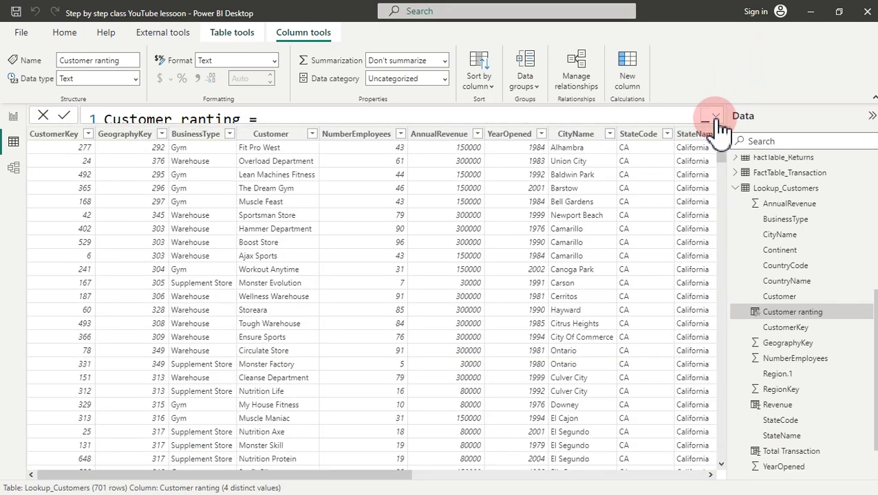
click(584, 474)
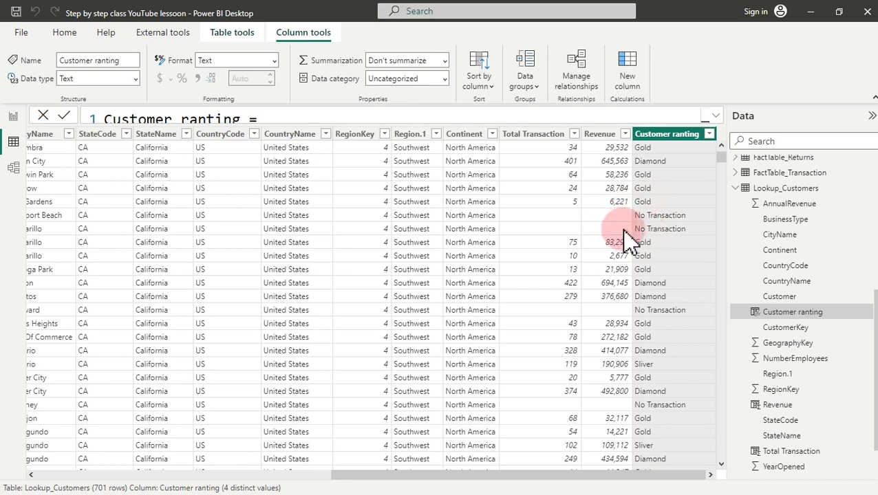
Add a new visual to the report page with the Customer ranting field from Lookup_Customers
click(15, 117)
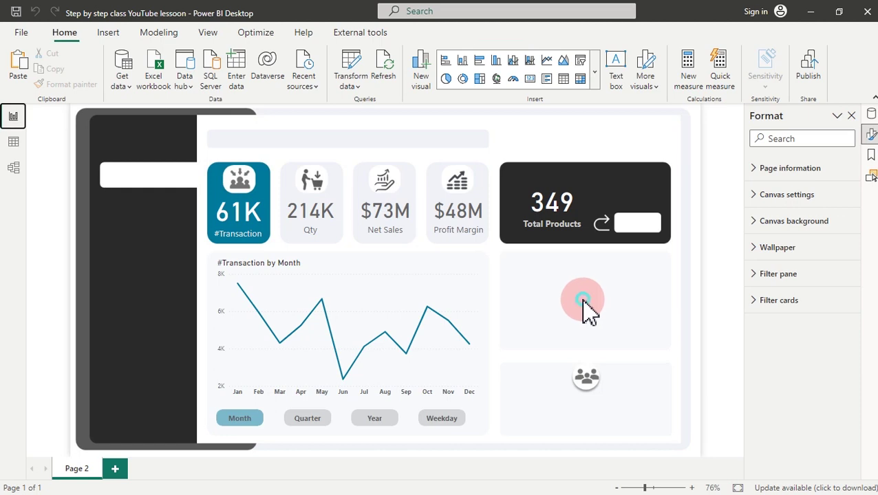
right_click(582, 306)
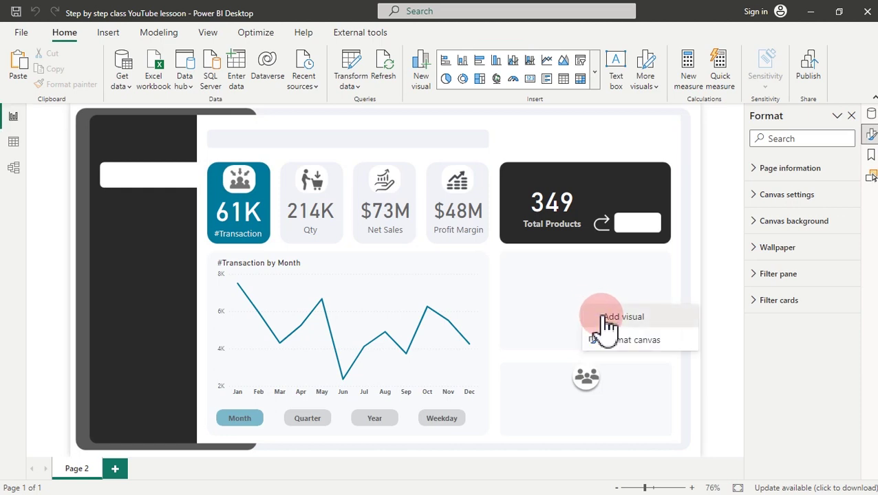
click(608, 317)
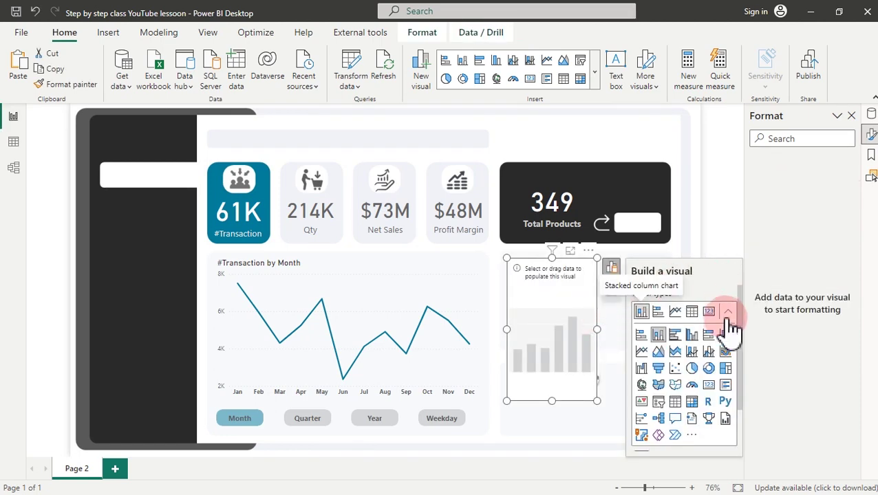
scroll(744, 313, down, 2)
click(708, 441)
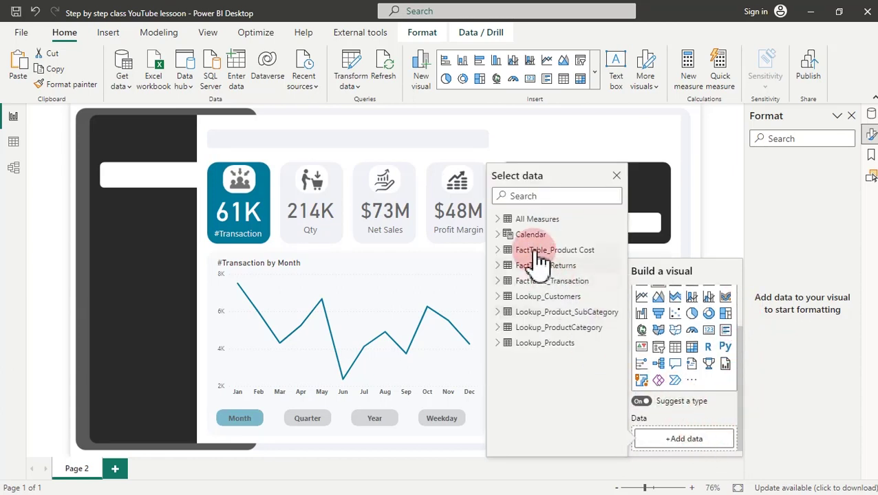
click(508, 301)
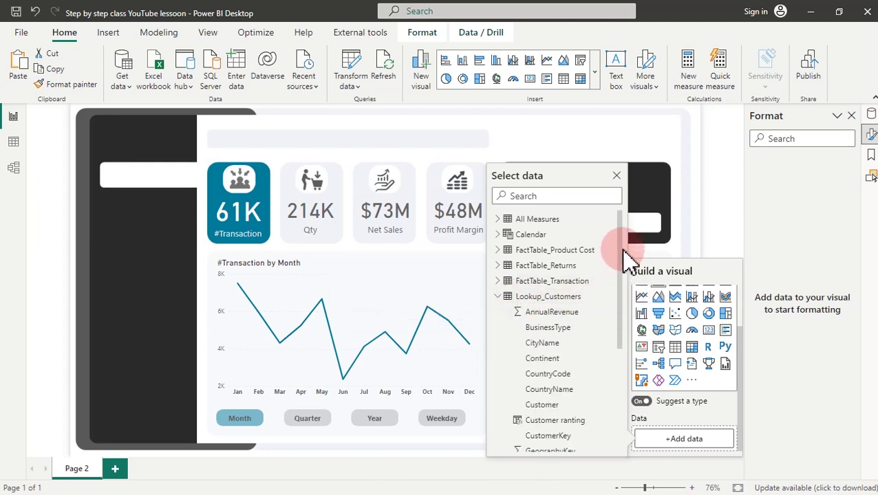
click(562, 430)
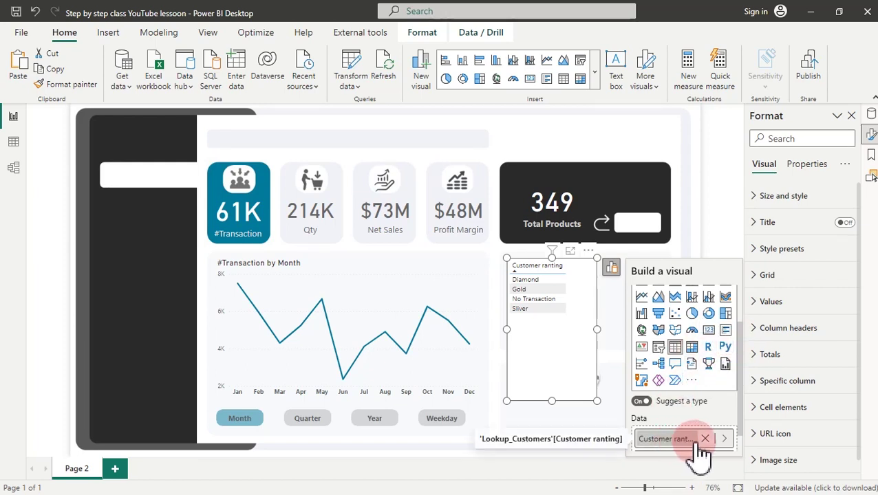
Add the #Transaction measure from All Measures to the Customer ranting visual
scroll(726, 416, down, 1)
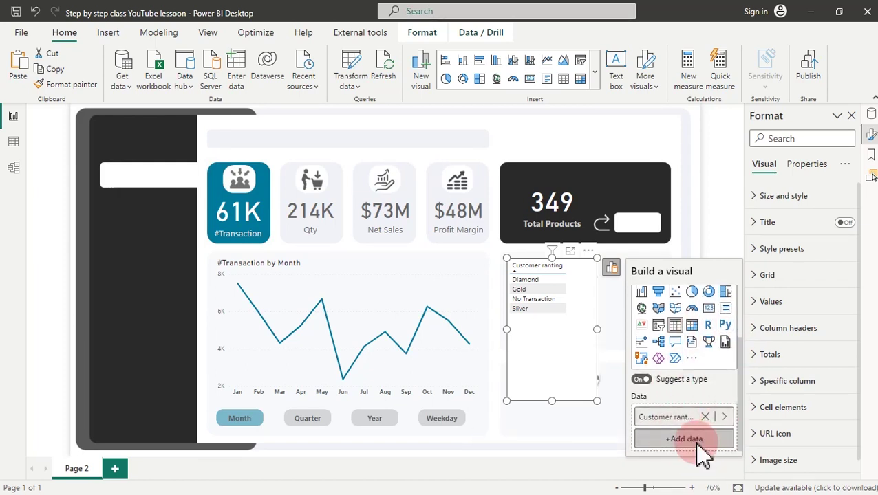
click(696, 442)
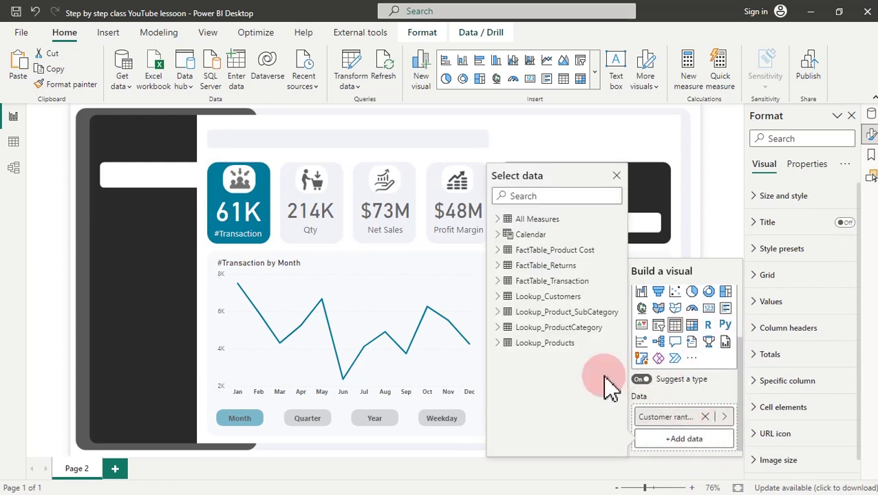
click(499, 219)
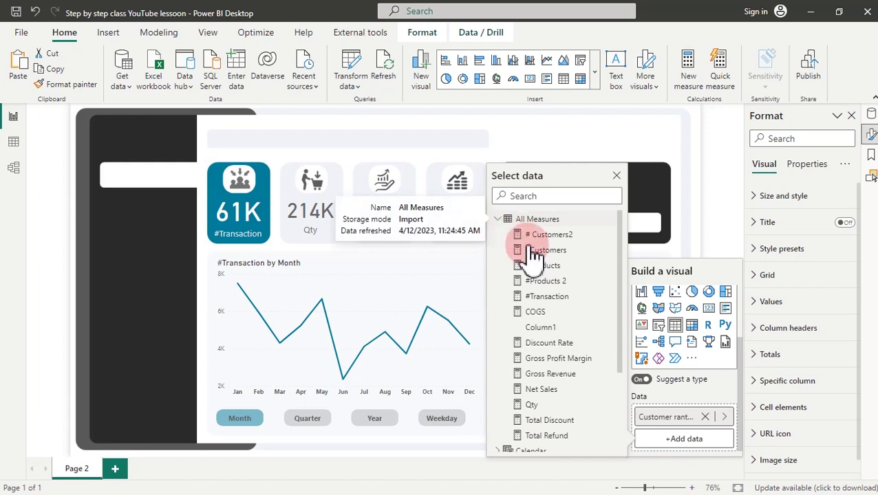
click(547, 297)
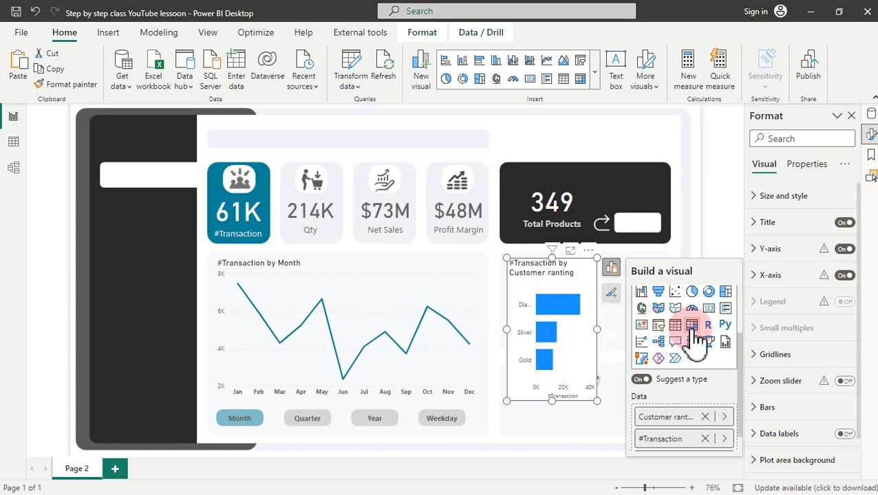
Change the visual to a treemap and resize it to fill the empty panel below the Total Products card
click(727, 292)
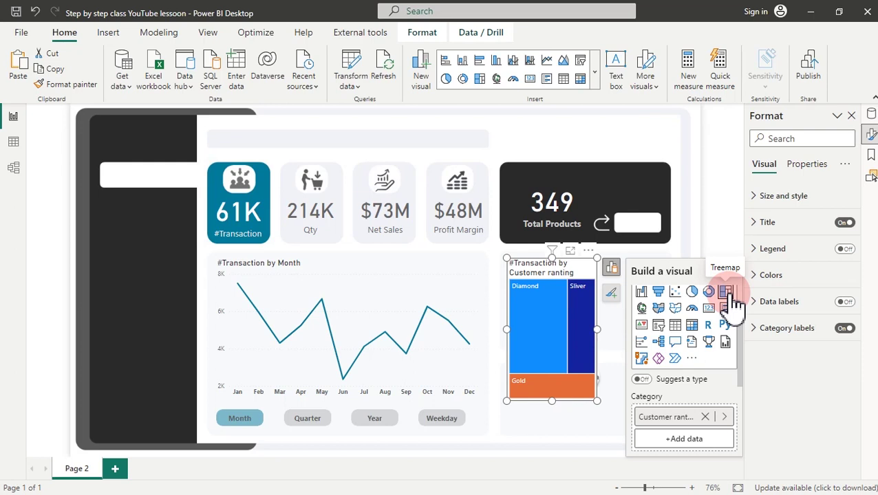
drag(594, 397, 664, 358)
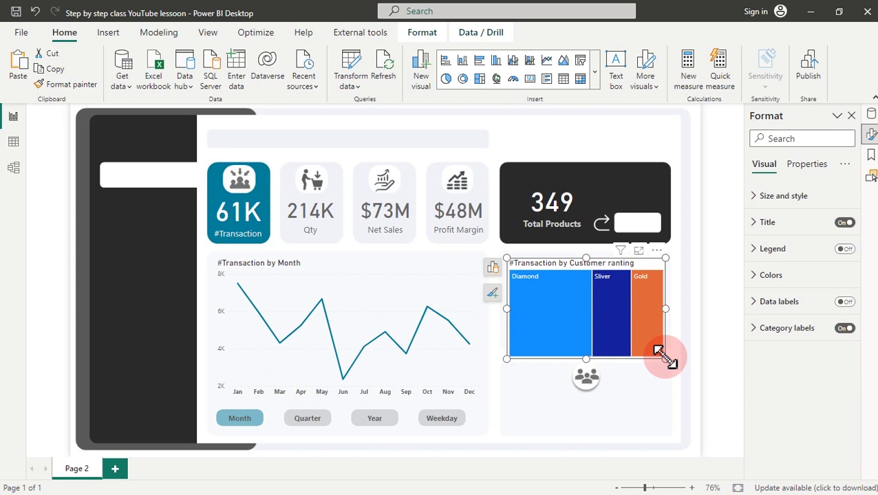
mouse_move(646, 317)
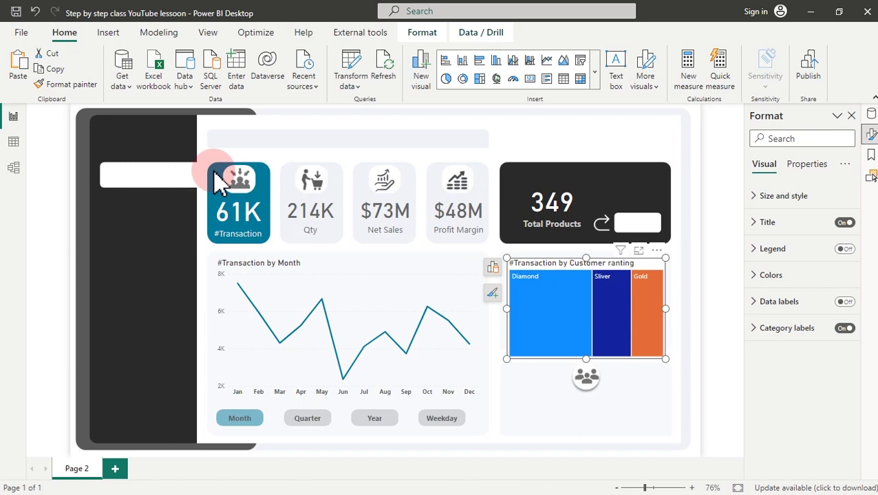
Set the treemap's Diamond color to the recently used teal and its Sliver color to a darker shade of the theme's light blue
click(791, 276)
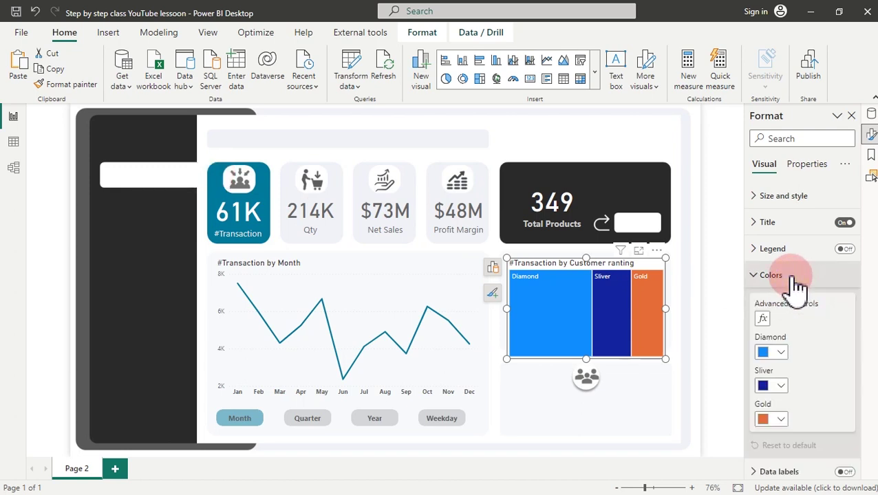
click(781, 354)
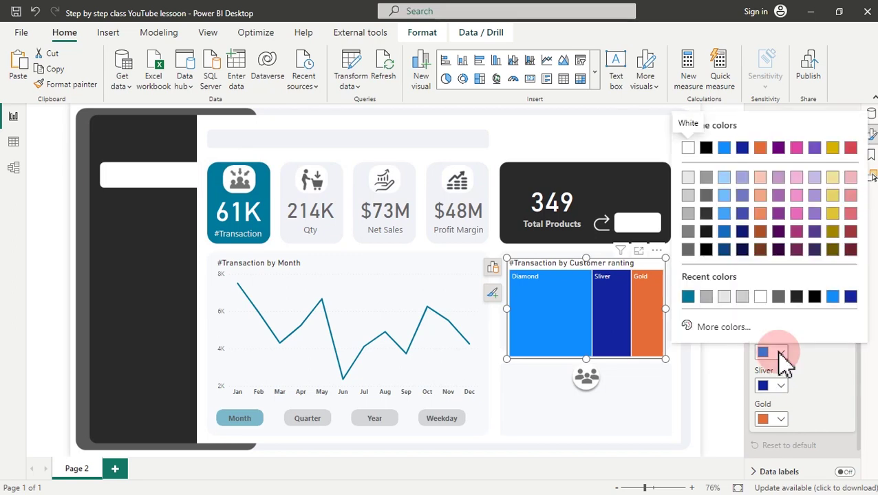
click(689, 297)
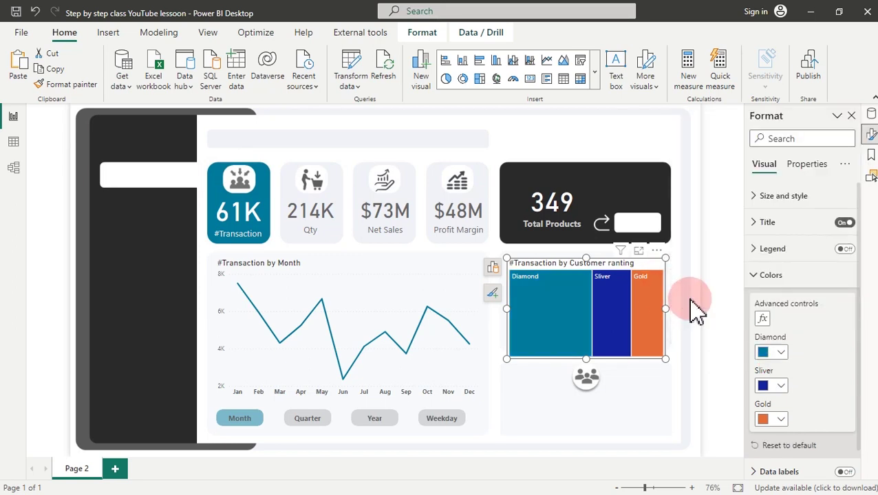
click(776, 386)
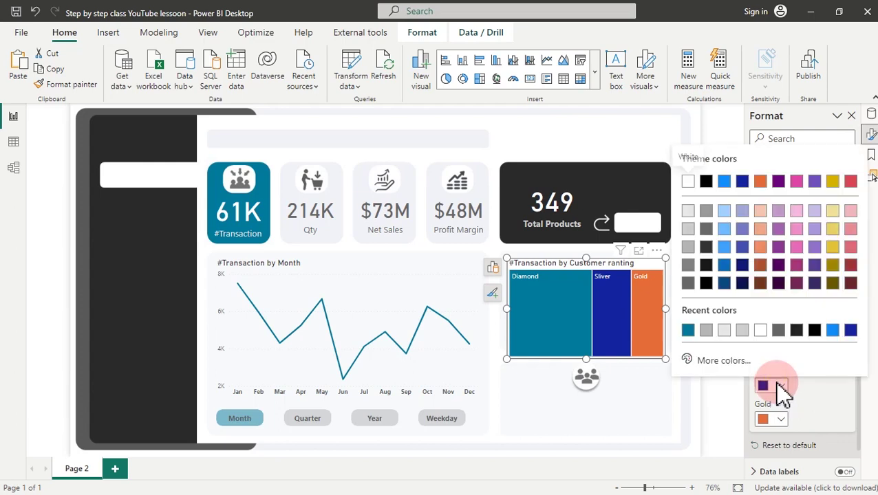
click(724, 266)
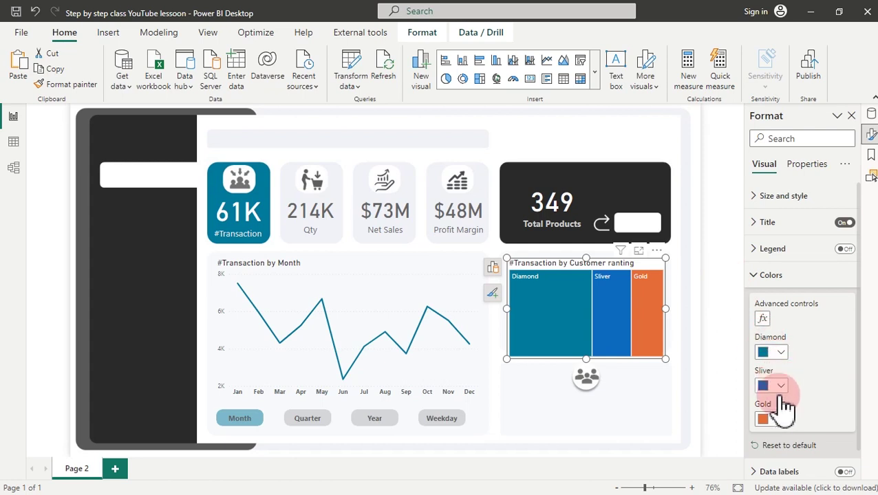
Set the treemap's Gold color to the lightest tint of the theme's dark blue
click(780, 423)
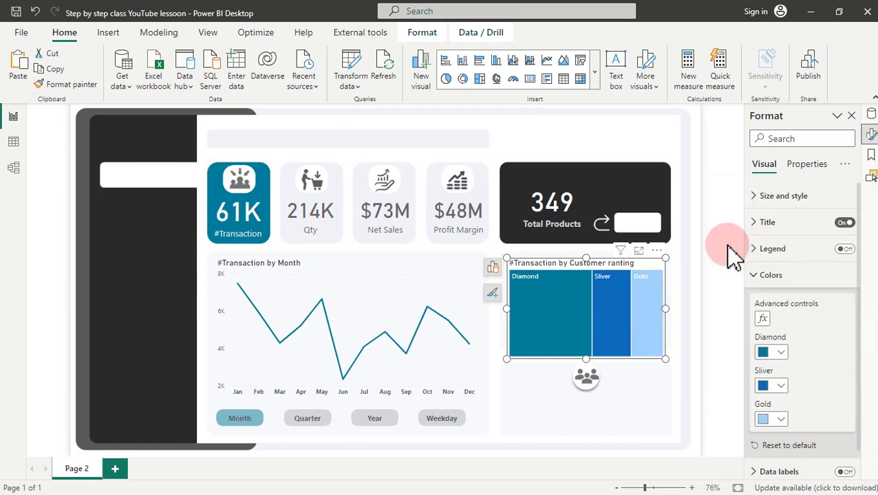
click(780, 421)
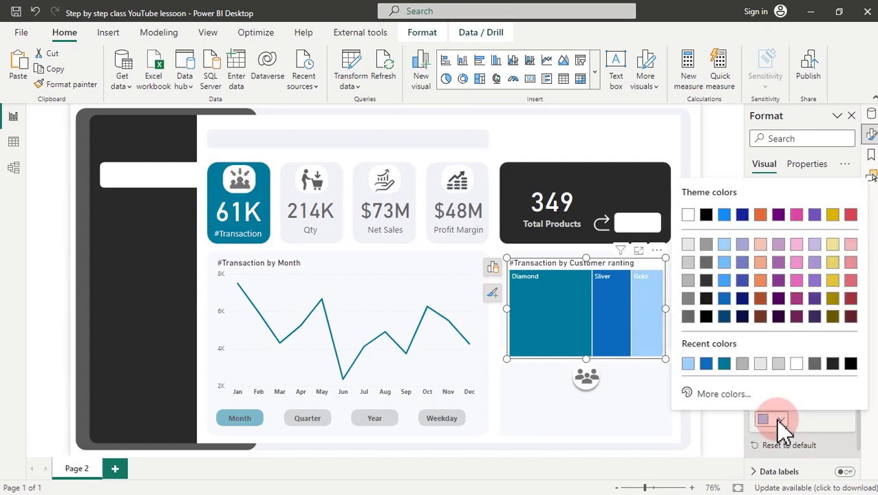
click(743, 246)
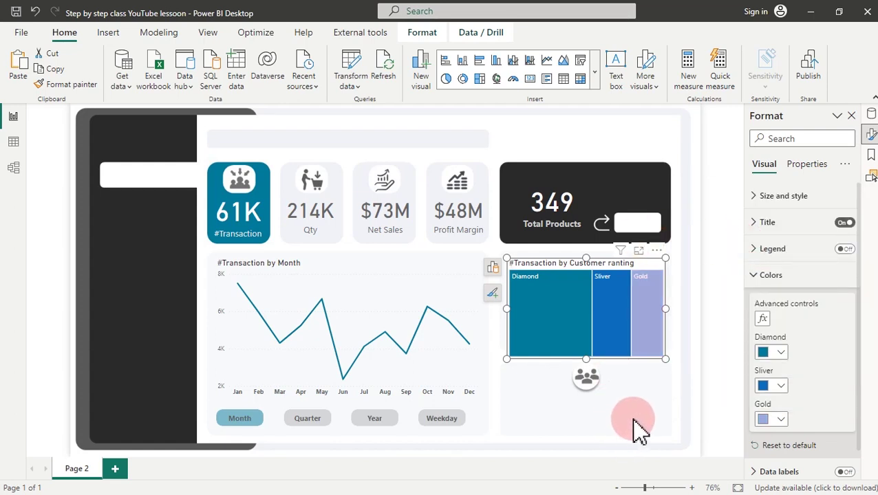
Turn off the background of the #Transaction by Customer ranting treemap
click(800, 198)
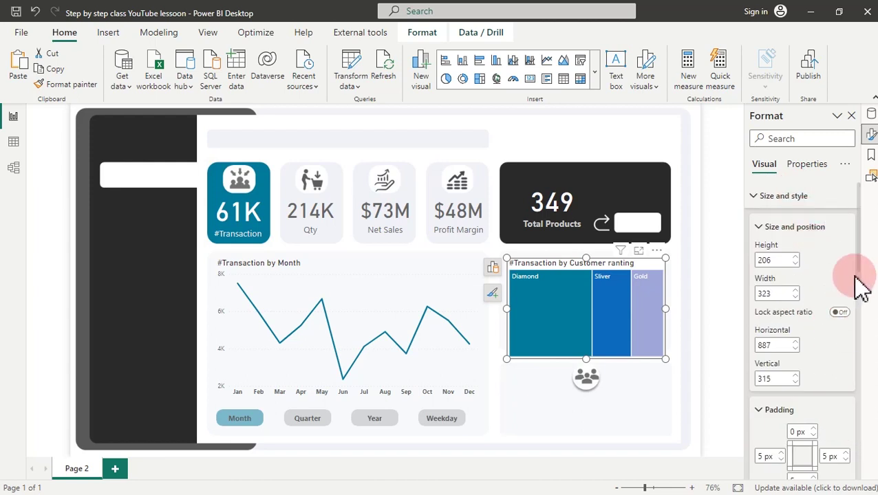
scroll(861, 283, down, 3)
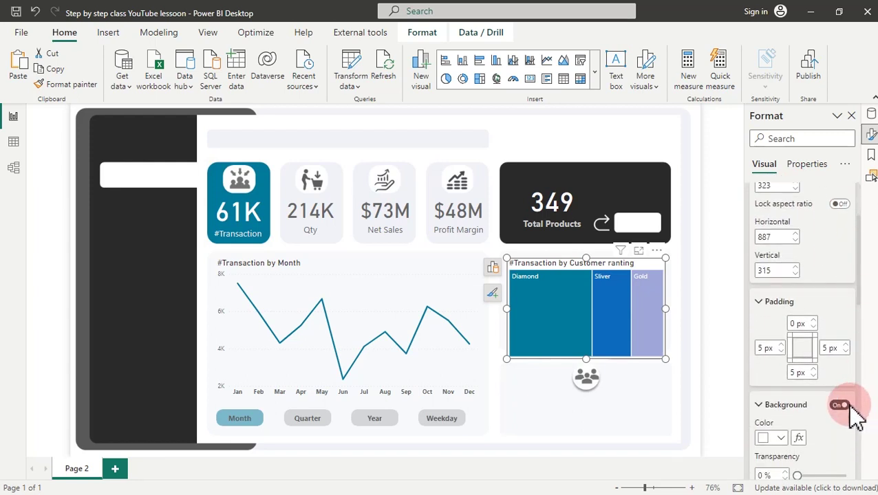
click(846, 409)
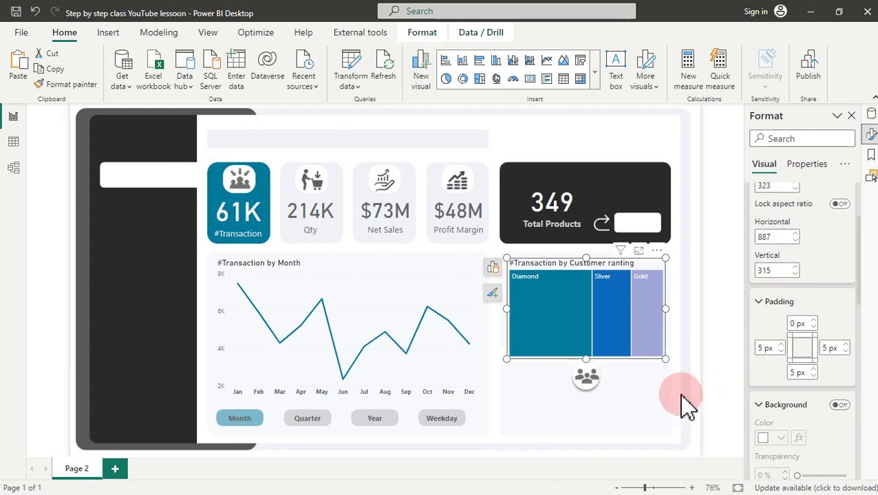
click(639, 396)
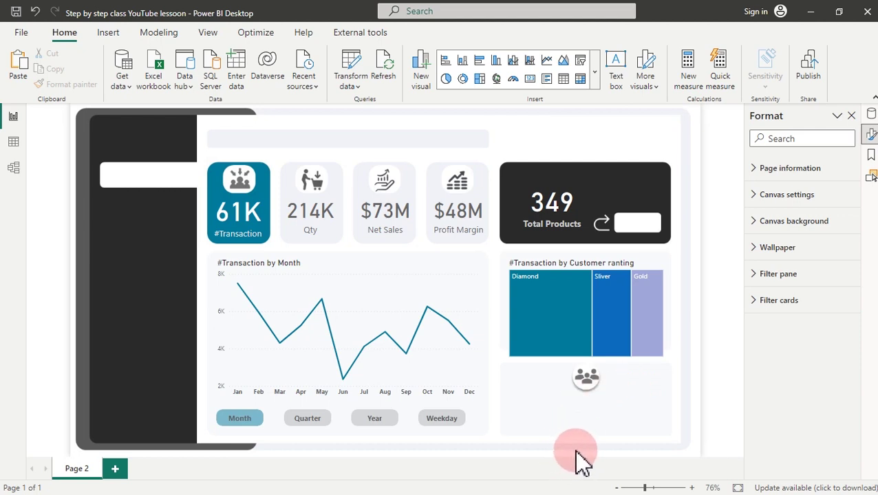
Duplicate the Total Products card and place the copy in the empty panel below the treemap
click(563, 219)
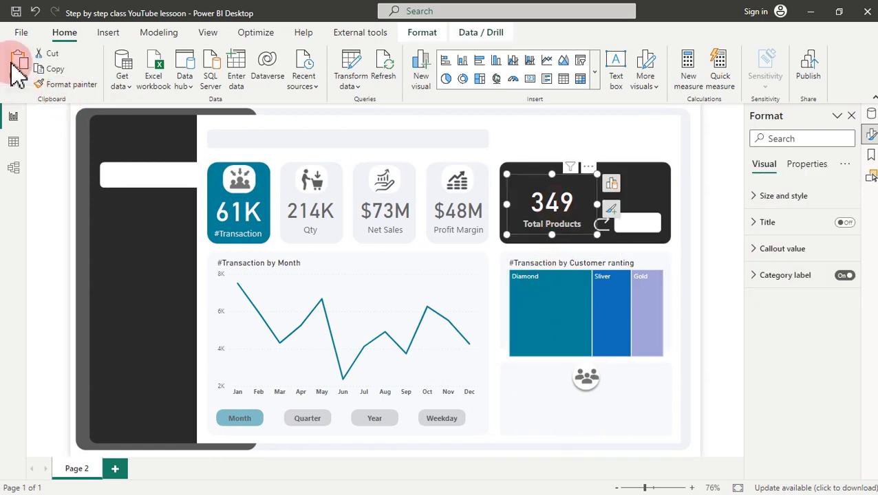
click(41, 66)
click(645, 249)
drag(568, 206, 606, 411)
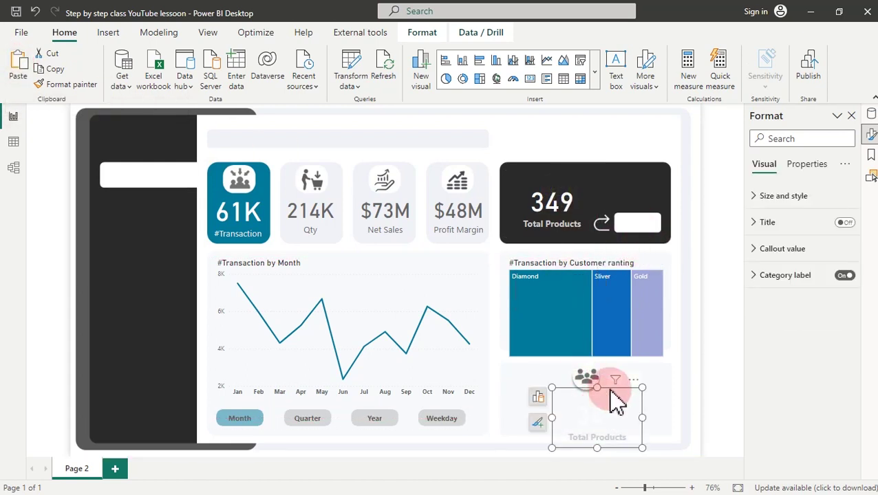
Set the copied card's category label color to the lightest gray shade of the theme's black
click(798, 288)
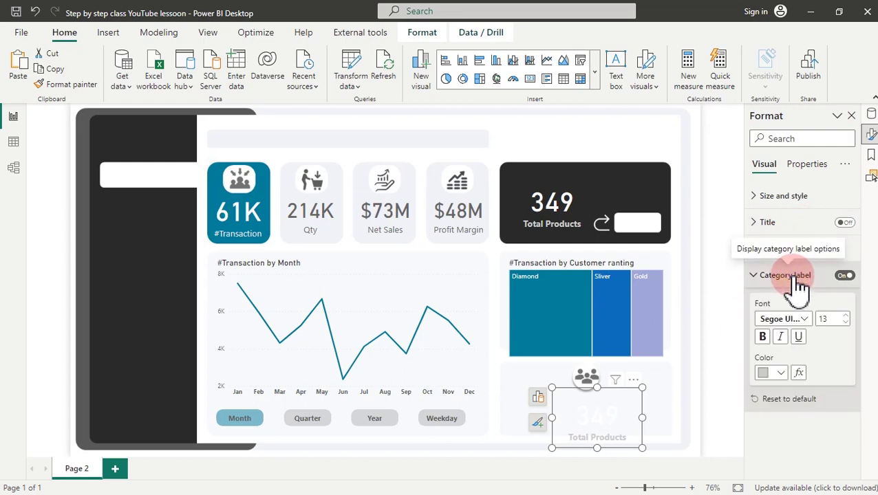
click(782, 375)
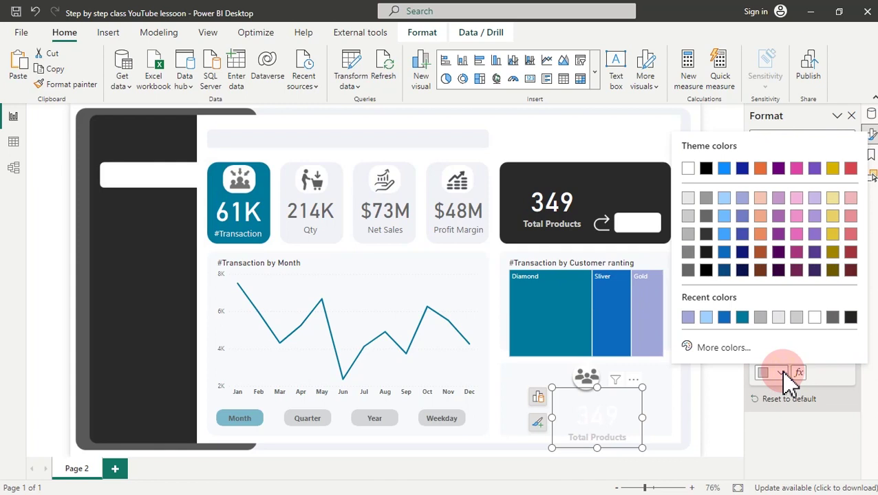
click(740, 318)
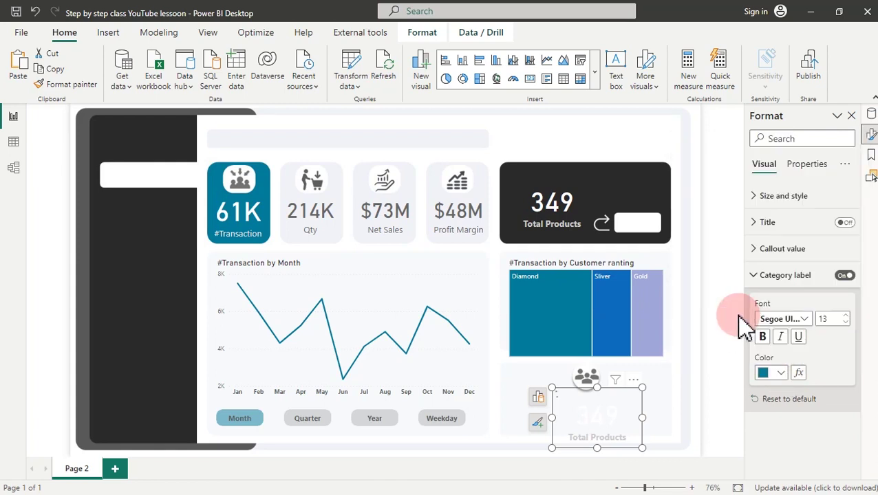
click(780, 373)
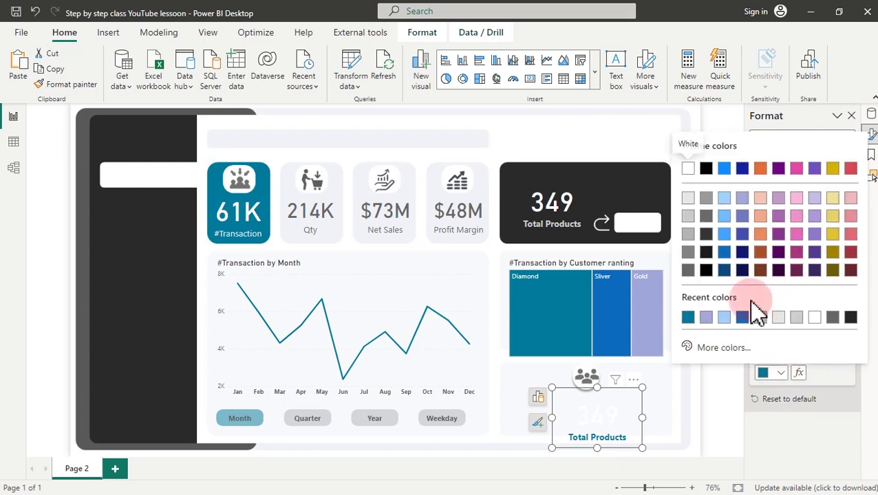
click(706, 198)
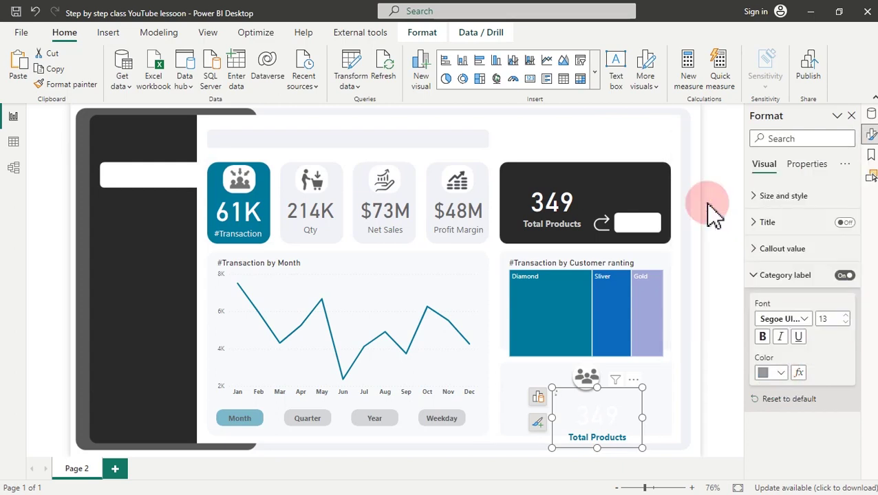
Set the copied card's callout value color to the second-lightest gray shade of the theme's black
click(791, 250)
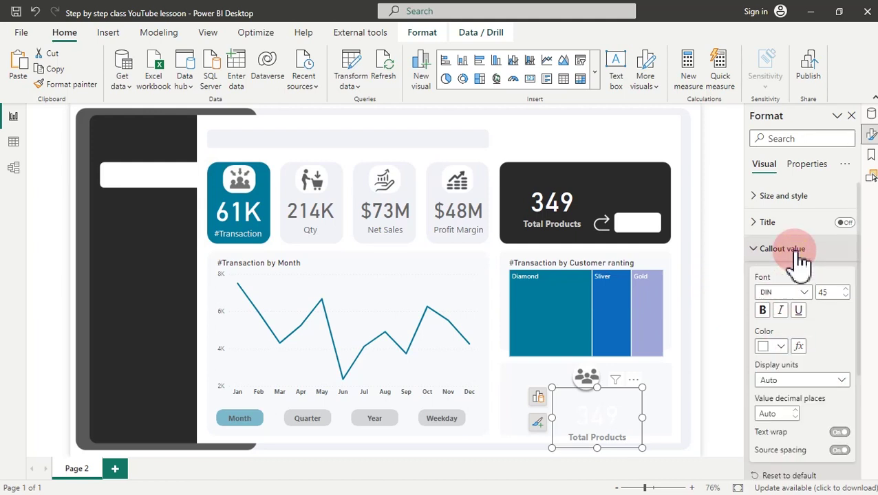
click(781, 348)
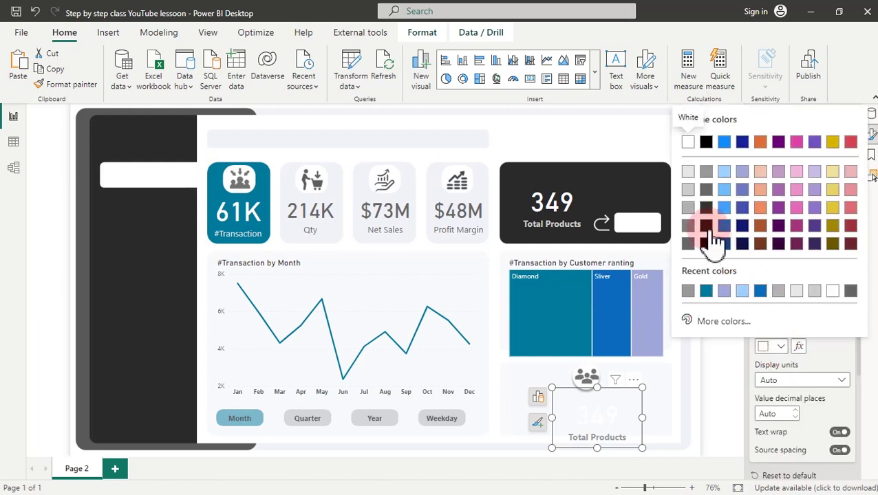
click(708, 190)
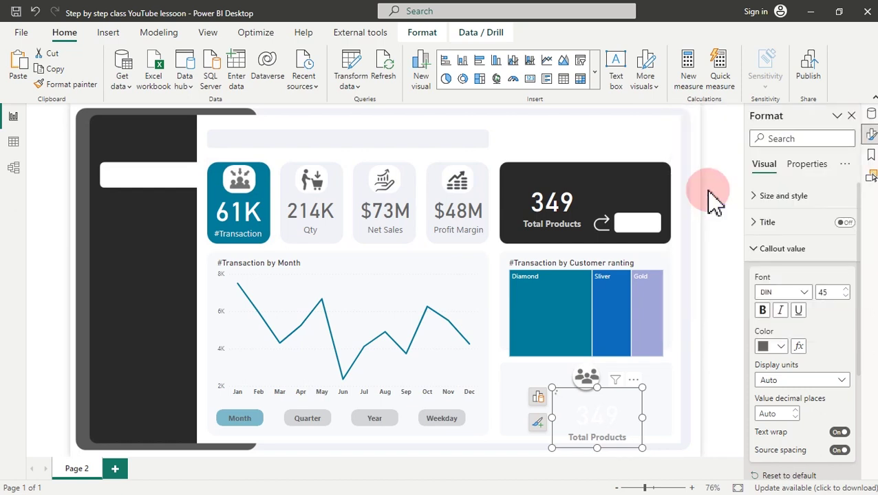
Replace the copied card's Total Products field with the #Customers measure from All Measures
click(539, 397)
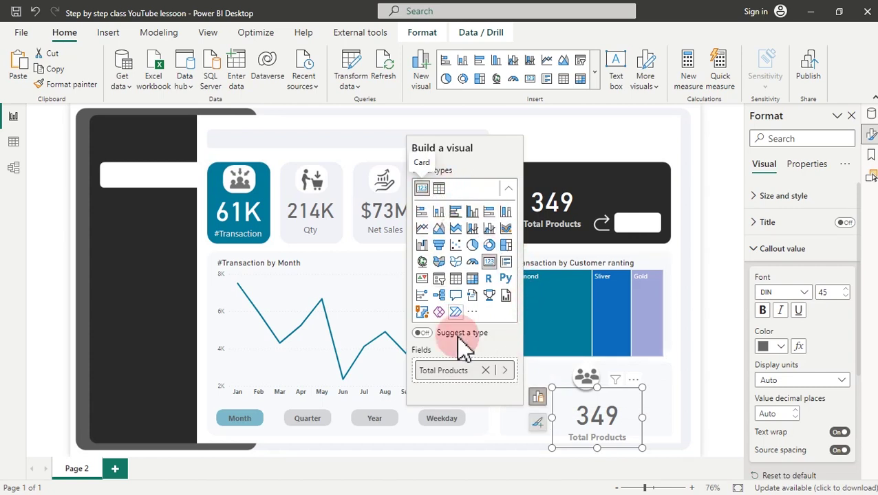
click(508, 374)
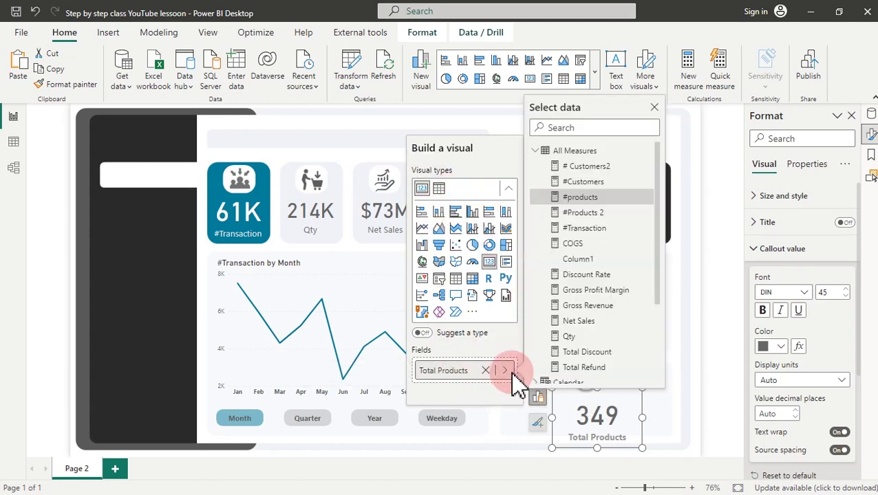
click(582, 183)
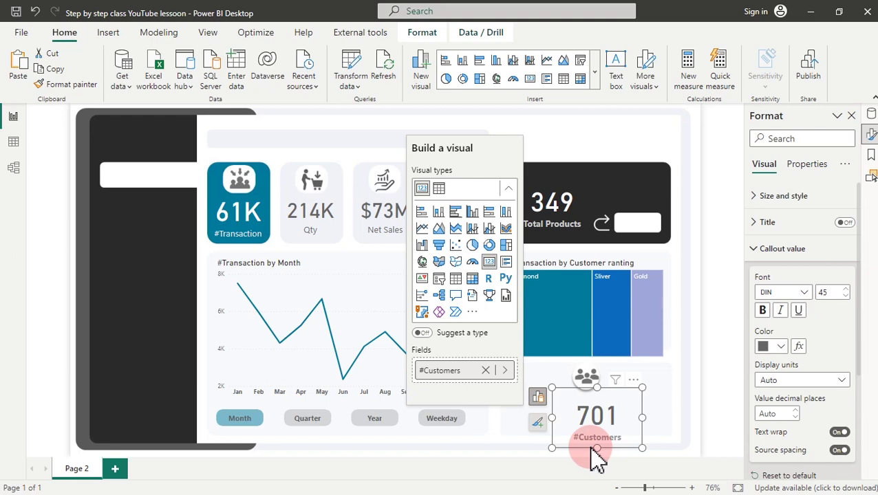
Widen the #Customers card on both sides and adjust its height so its value and label fit beneath the customers icon
drag(594, 447, 597, 431)
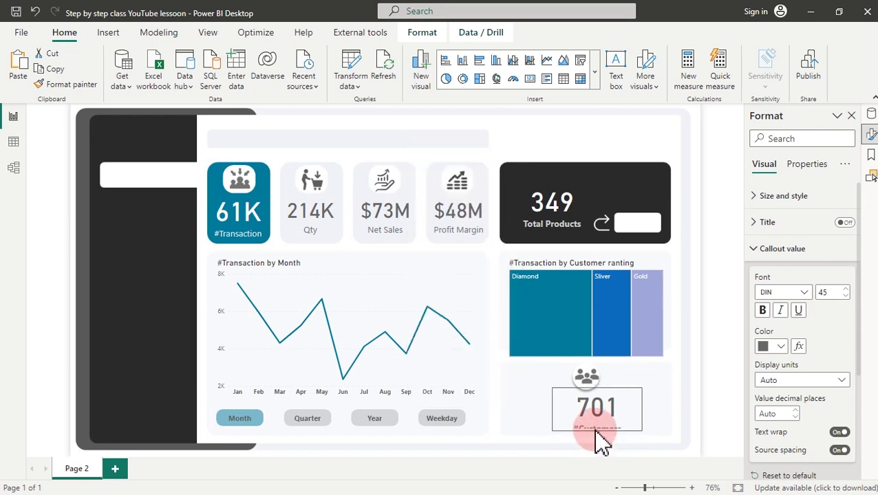
click(557, 412)
drag(552, 407, 523, 426)
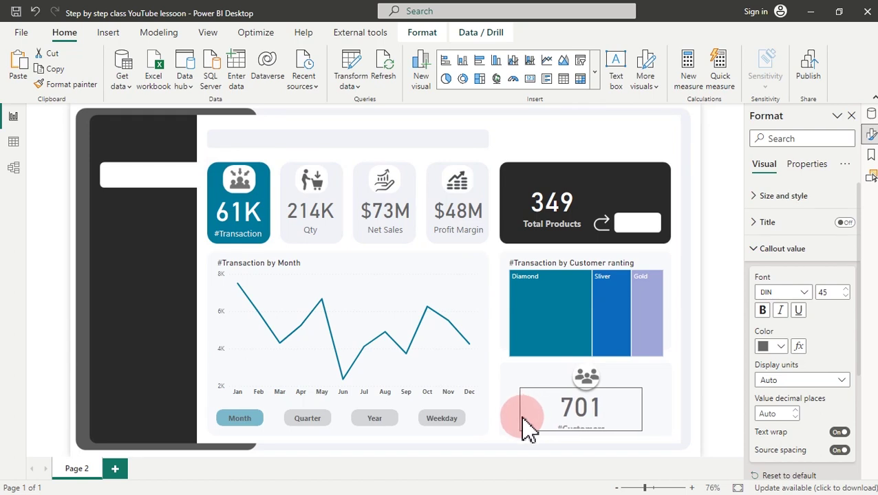
drag(641, 409, 658, 411)
drag(590, 431, 593, 454)
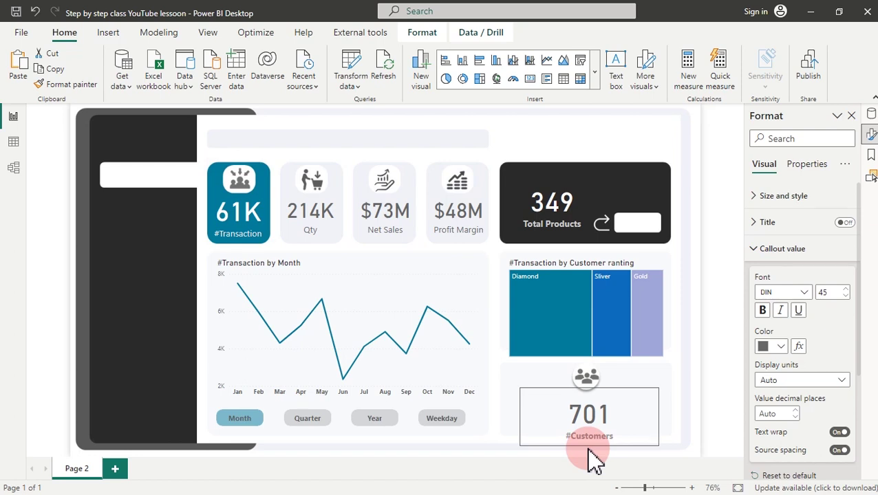
drag(590, 450, 590, 449)
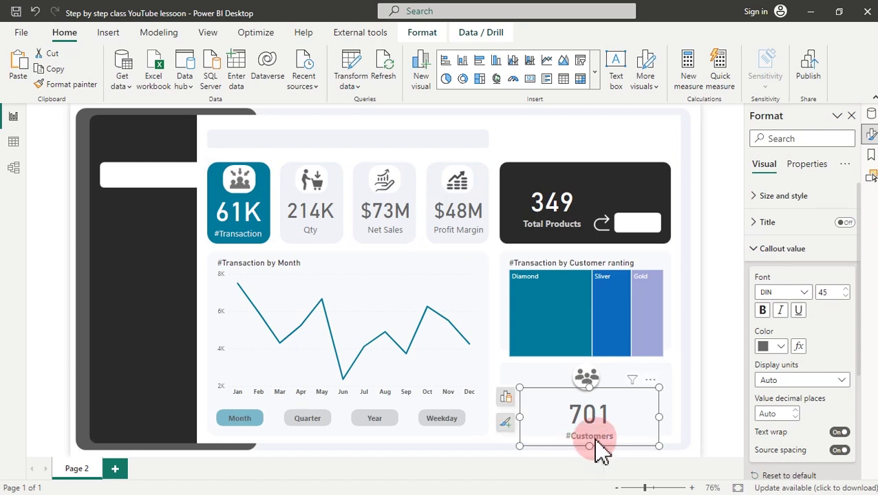
Change the #Customers card's callout value font to Arial Black
click(813, 291)
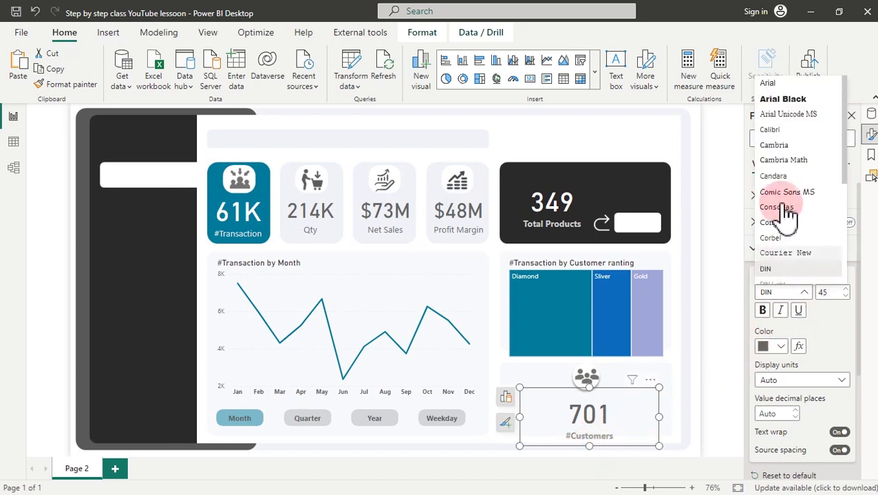
click(784, 100)
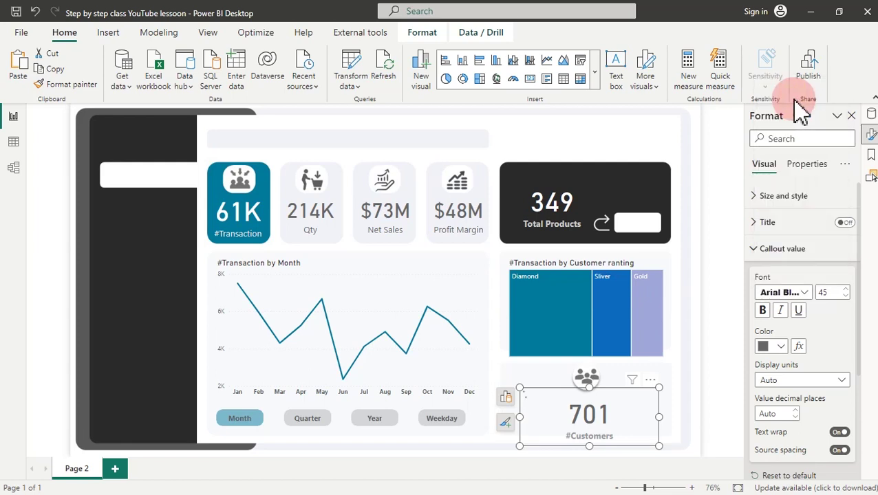
click(698, 356)
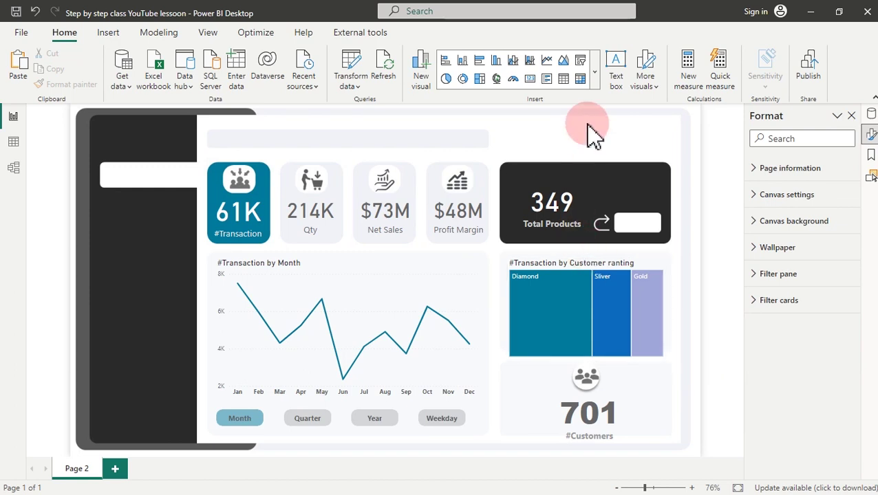
Insert a text box above the Total Products card reading "Transaction Details" and set its font size to 12
click(108, 34)
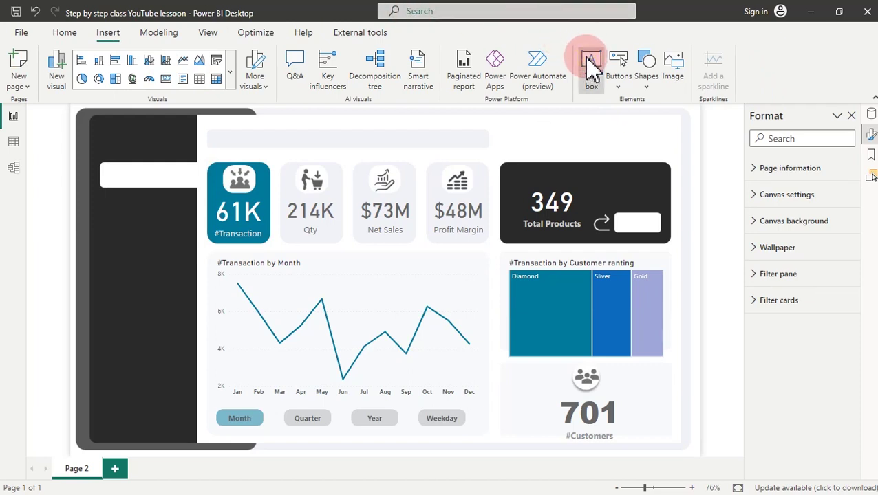
click(591, 65)
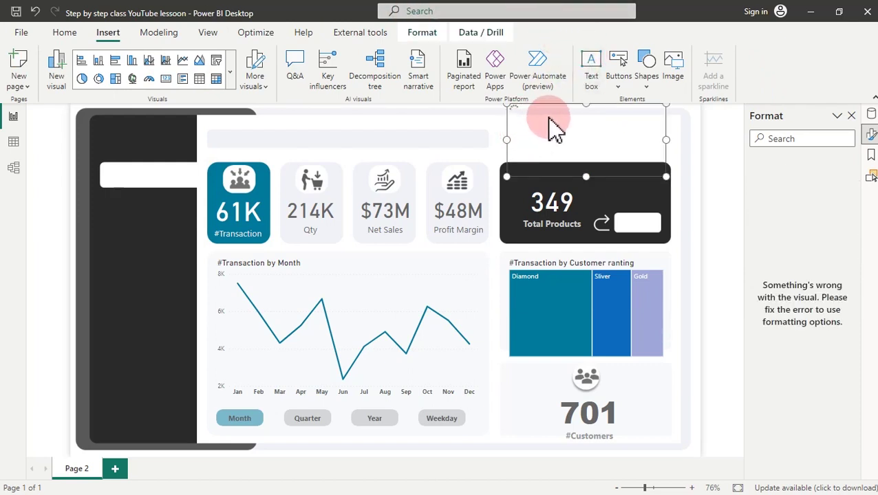
click(592, 144)
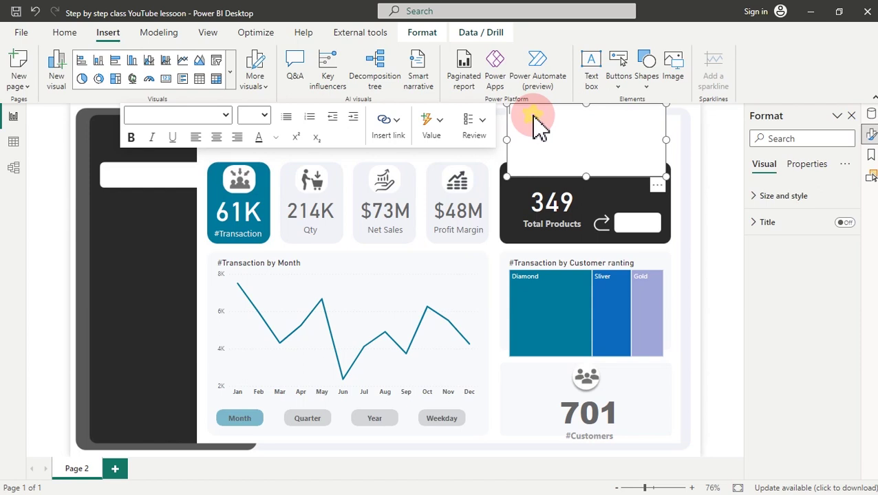
text(Transaction)
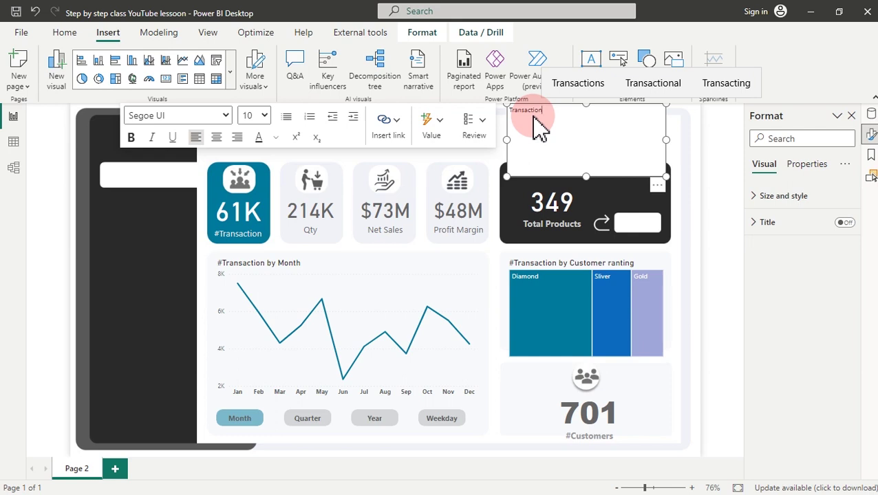
text( Detai)
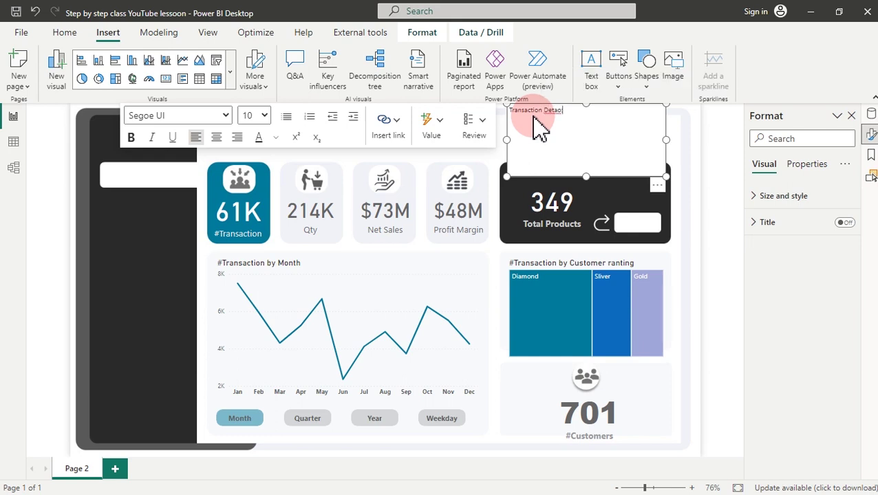
text(l)
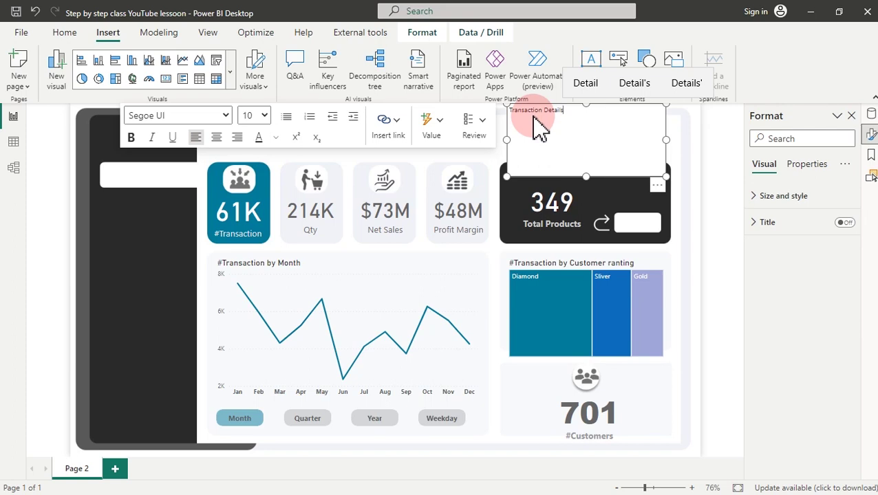
text(s)
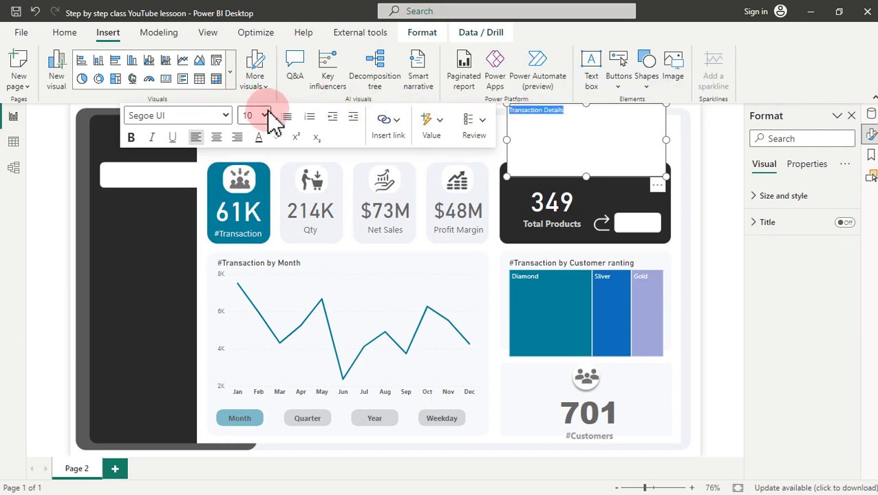
click(265, 115)
click(260, 199)
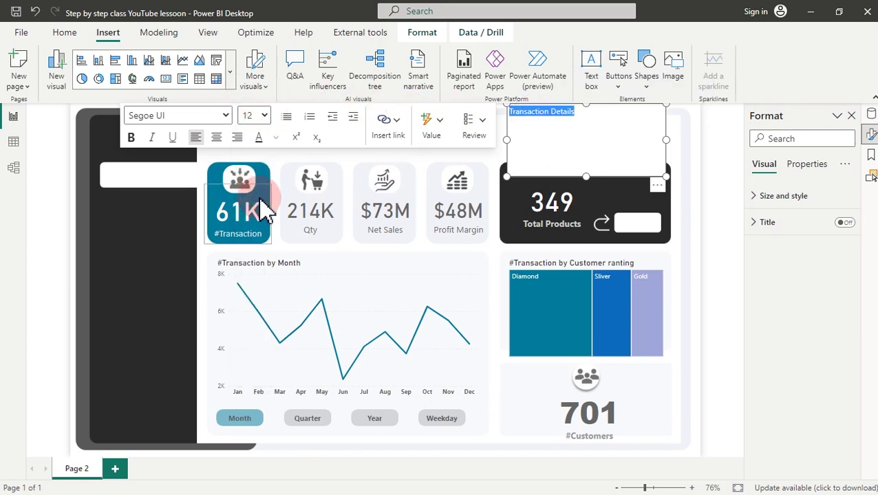
Set the "Transaction Details" heading's font size to 16 and change the word "Transaction" to the Segoe (Bold) font
click(264, 116)
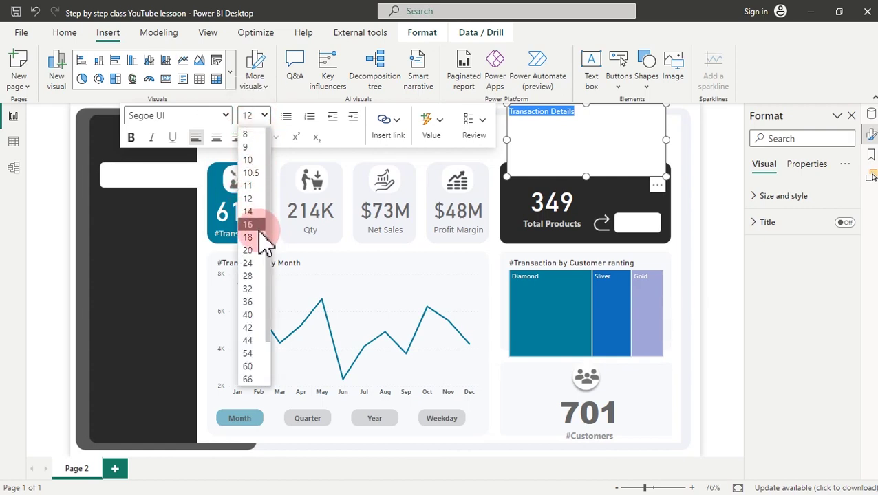
click(259, 225)
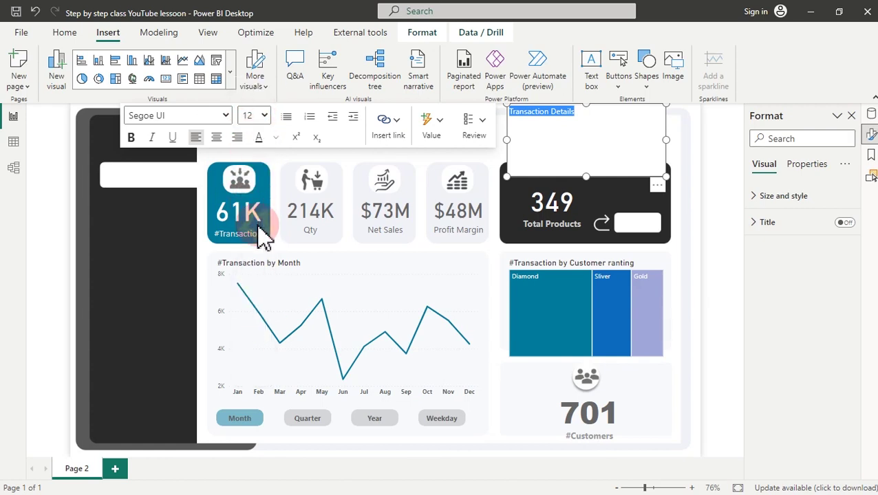
click(565, 119)
drag(559, 115, 516, 134)
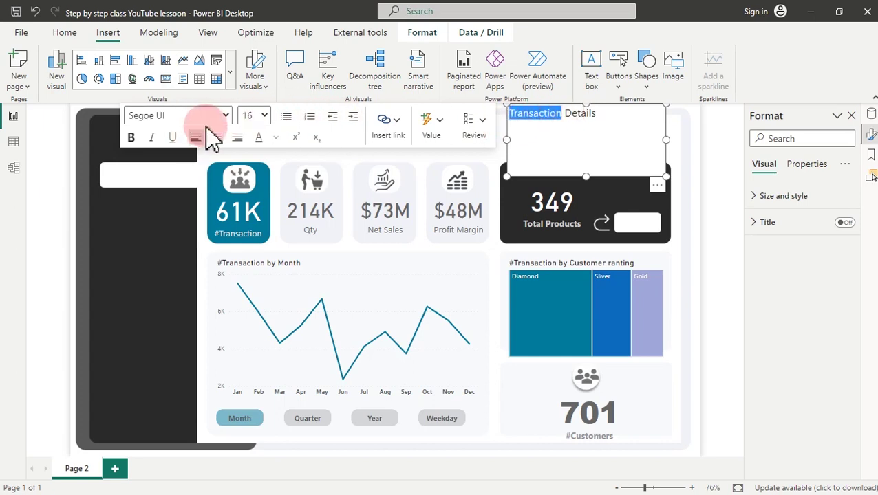
click(226, 115)
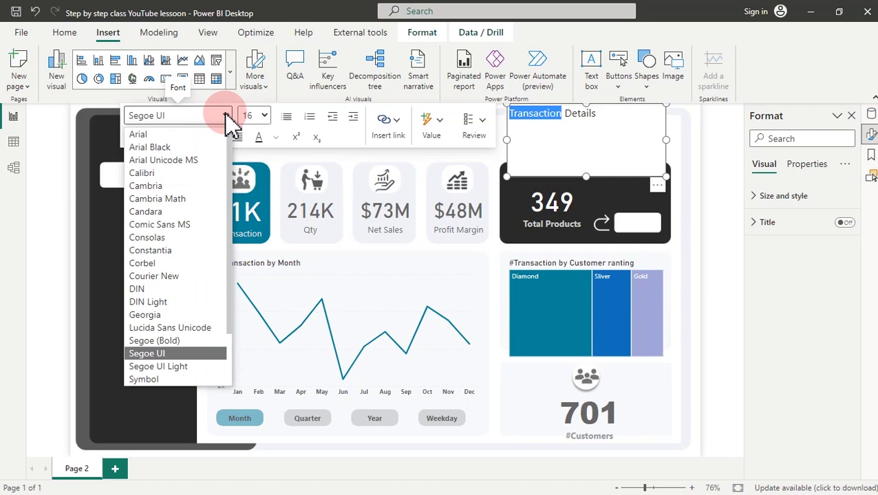
scroll(165, 278, down, 2)
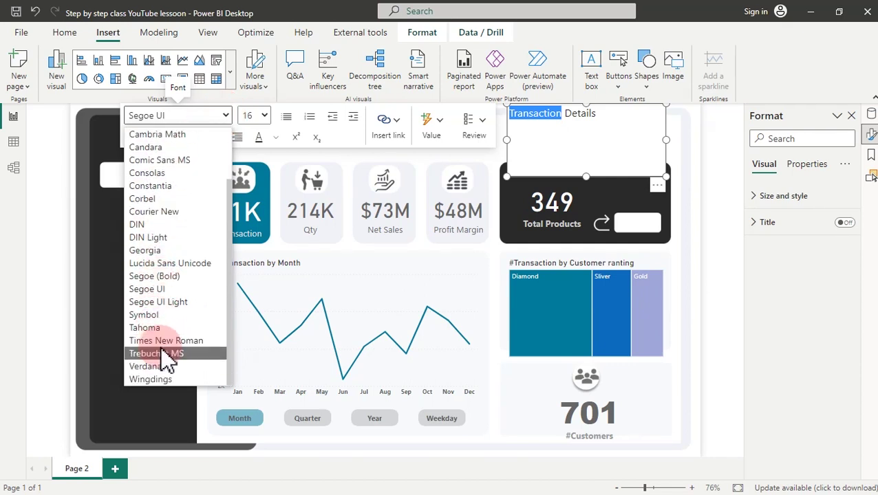
click(165, 277)
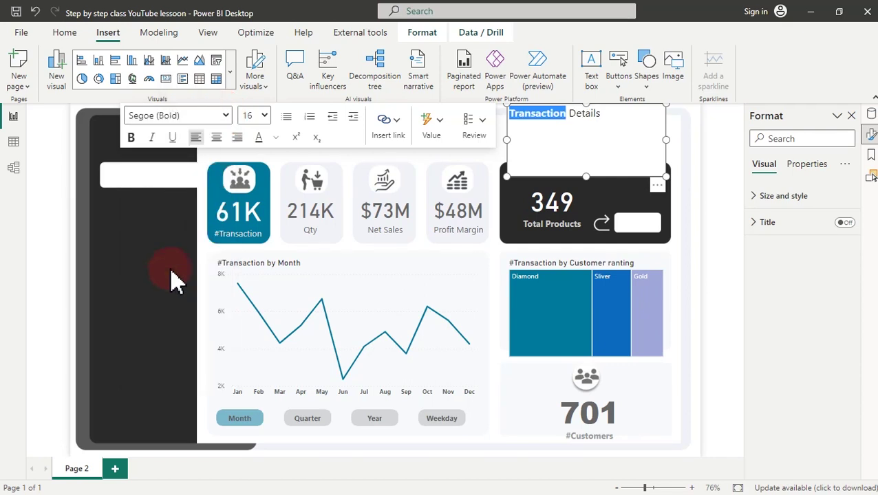
Shrink the heading's text box onto the light bar above the KPI cards and turn off its background
drag(665, 176, 324, 172)
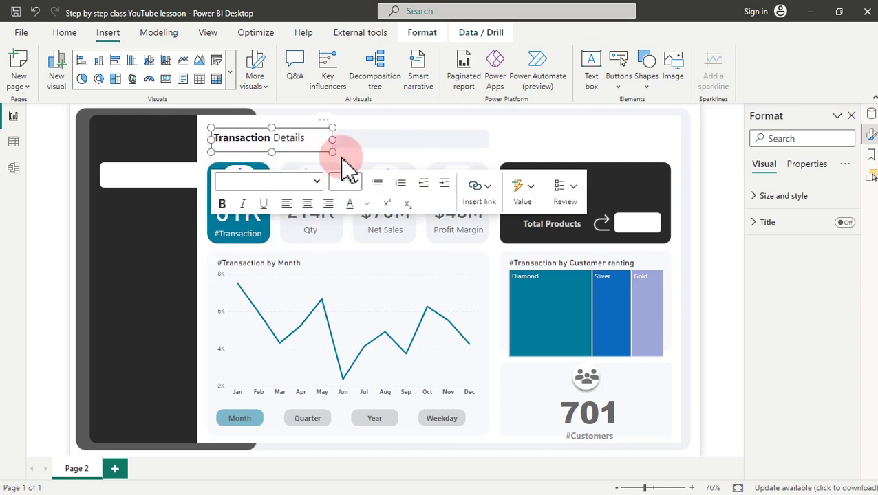
click(798, 198)
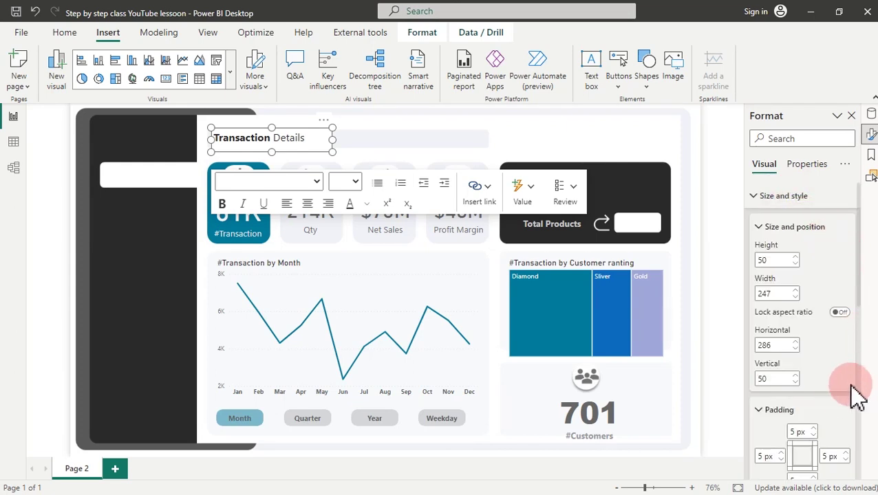
scroll(850, 393, down, 5)
scroll(850, 397, down, 3)
scroll(855, 268, up, 5)
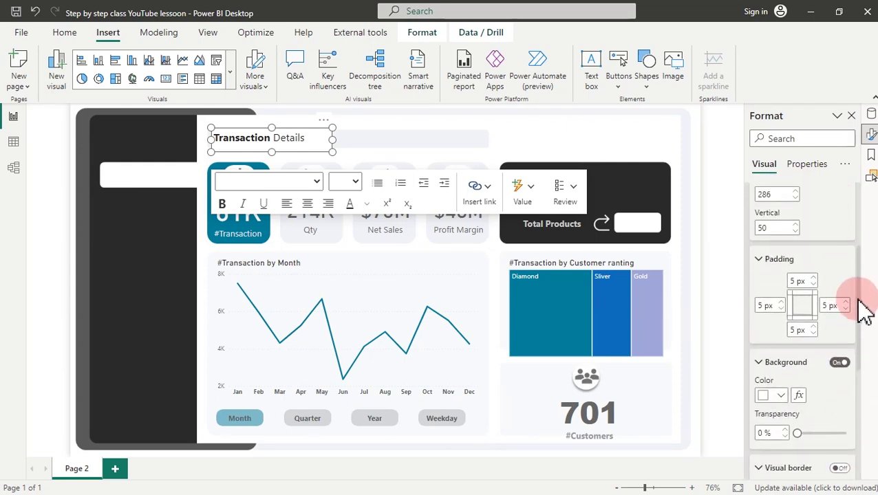
click(839, 363)
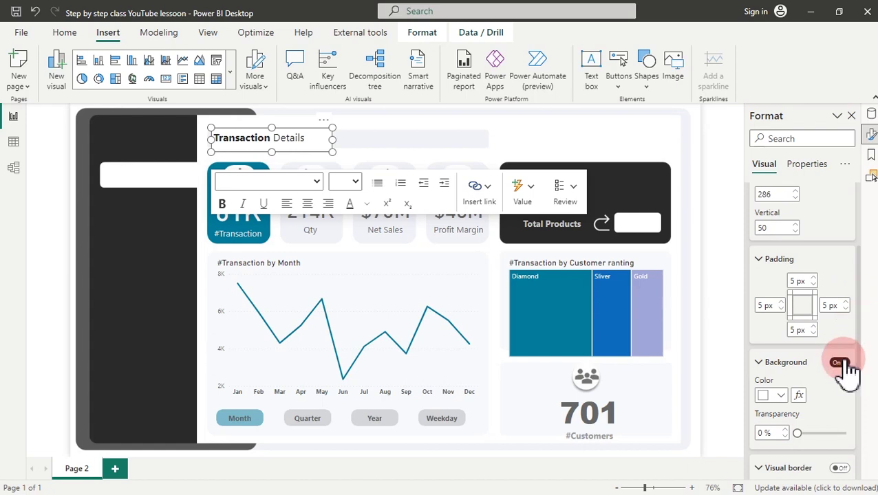
click(388, 138)
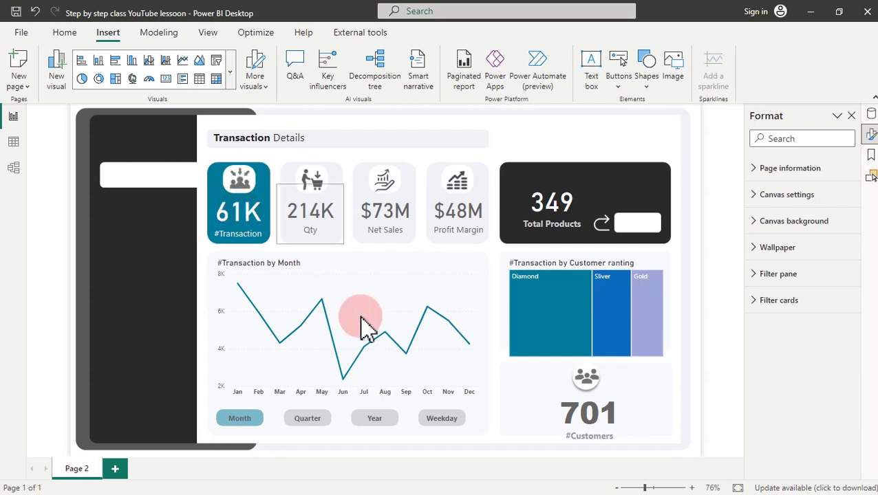
Duplicate the Quarter button and place the copy over the white tab in the dark sidebar, resized to cover it
click(308, 420)
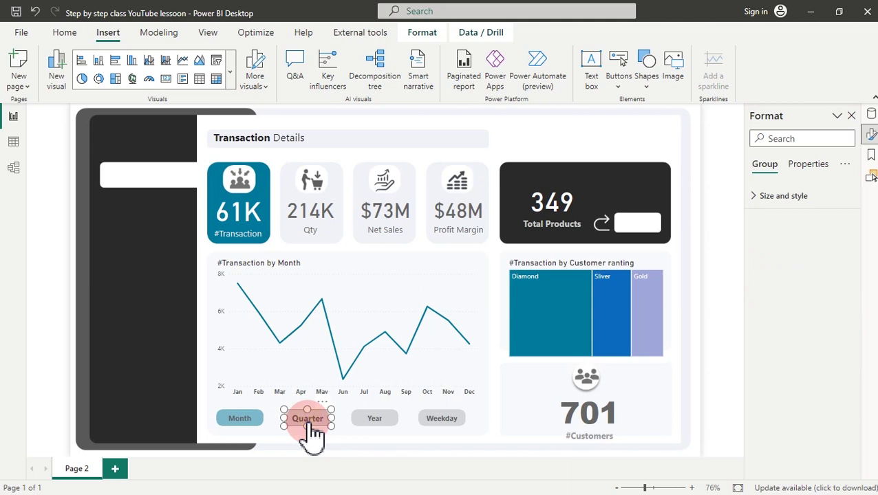
click(309, 423)
click(317, 423)
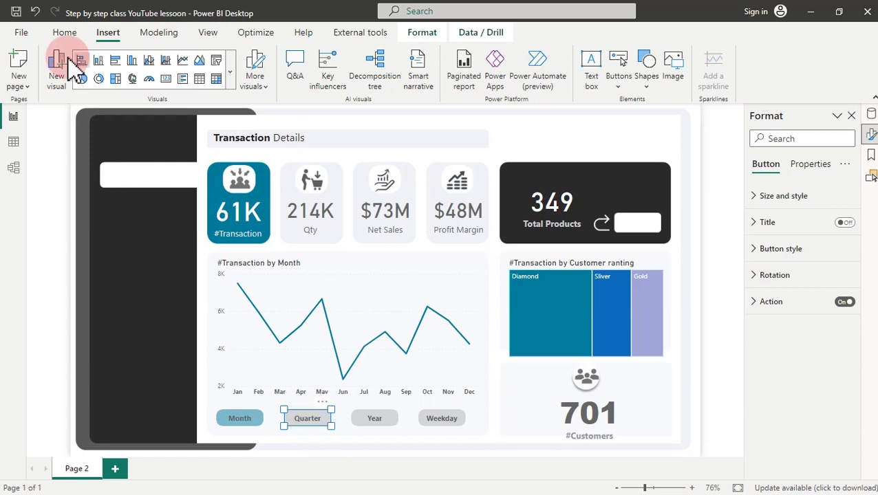
click(62, 33)
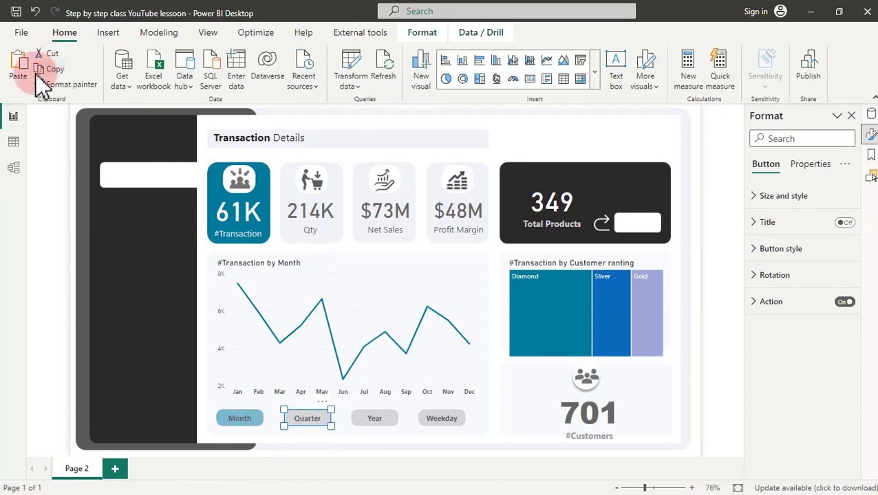
click(20, 76)
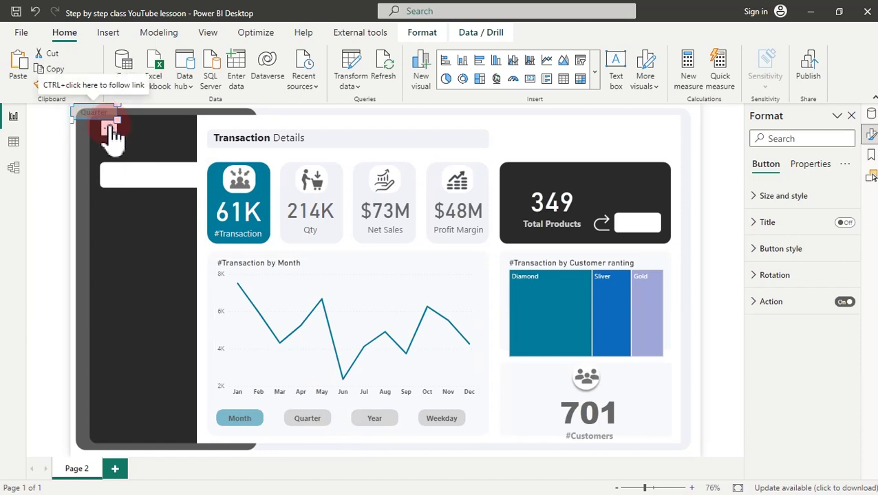
drag(117, 142, 146, 196)
mouse_move(161, 172)
mouse_down()
mouse_move(157, 163)
mouse_move(164, 186)
mouse_up()
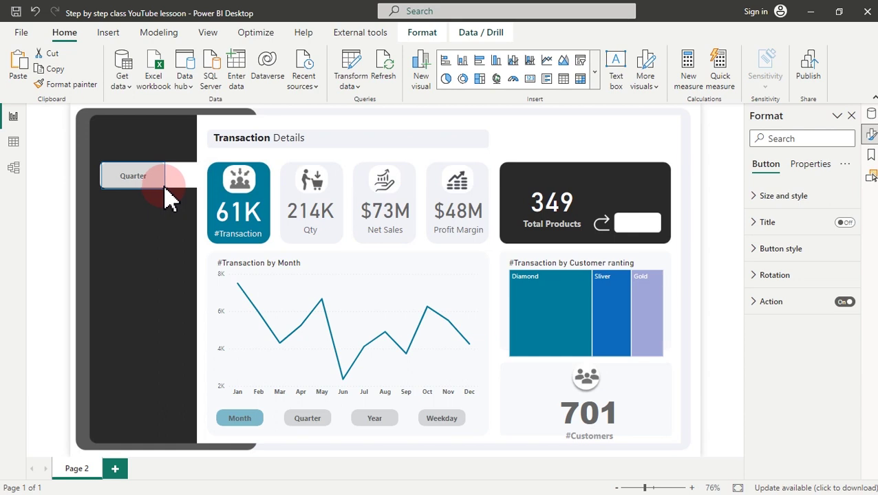
drag(170, 199, 191, 187)
click(157, 215)
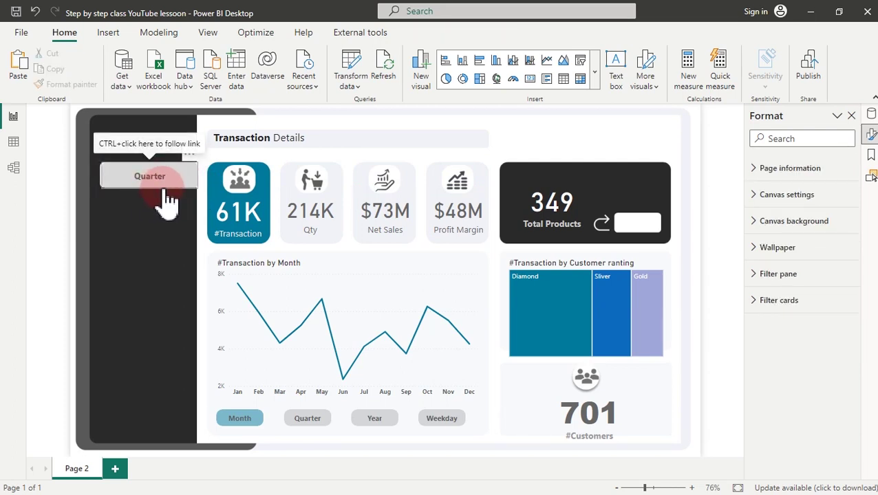
Turn off the fill of the Quarter button copy in the sidebar
click(165, 194)
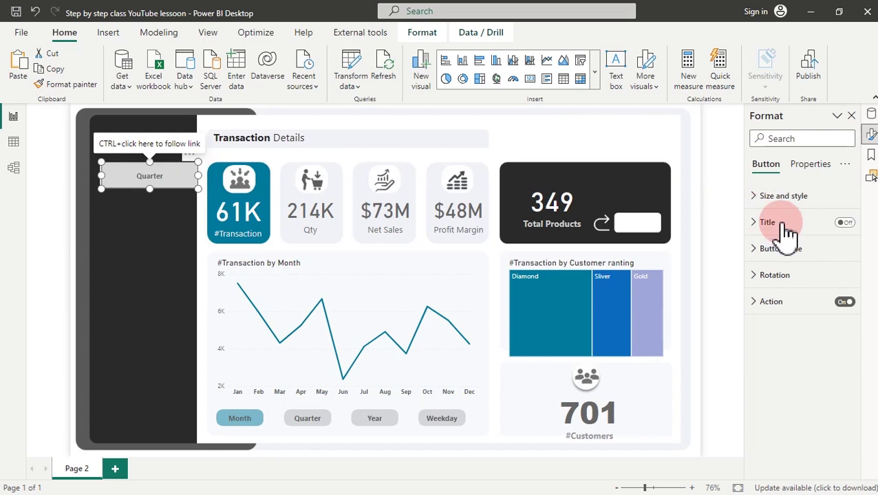
click(841, 260)
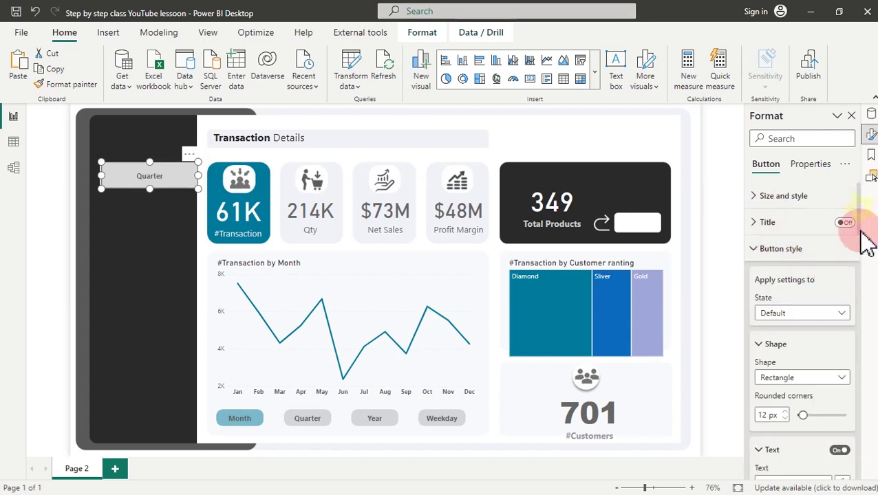
click(855, 279)
drag(858, 289, 843, 364)
click(840, 335)
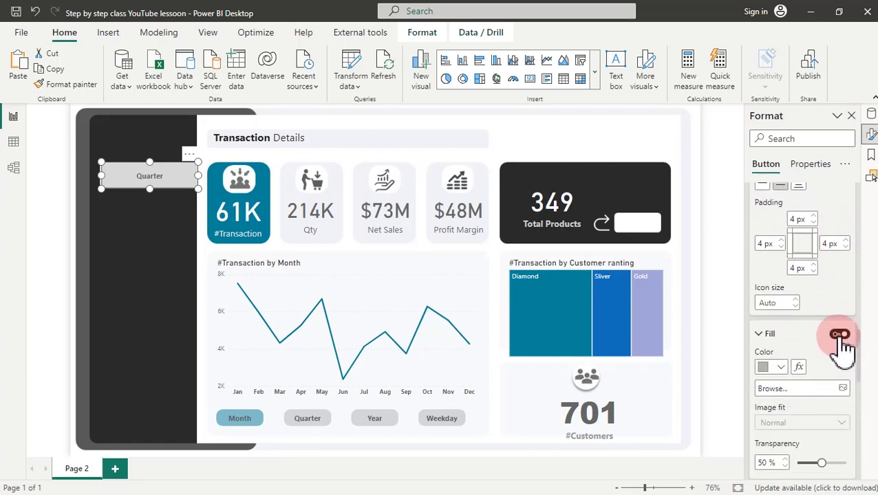
click(840, 335)
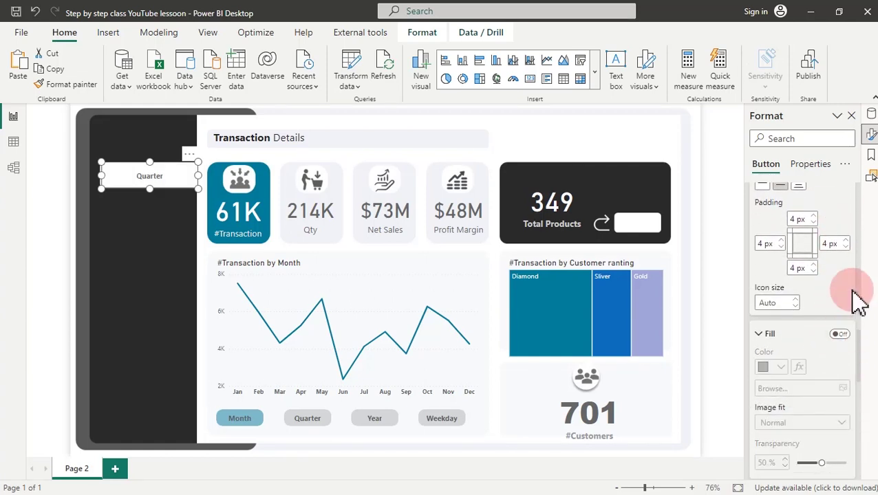
Change the sidebar button's text to "Detail Analysis", with font size 13 and centered horizontal alignment
drag(860, 348, 856, 229)
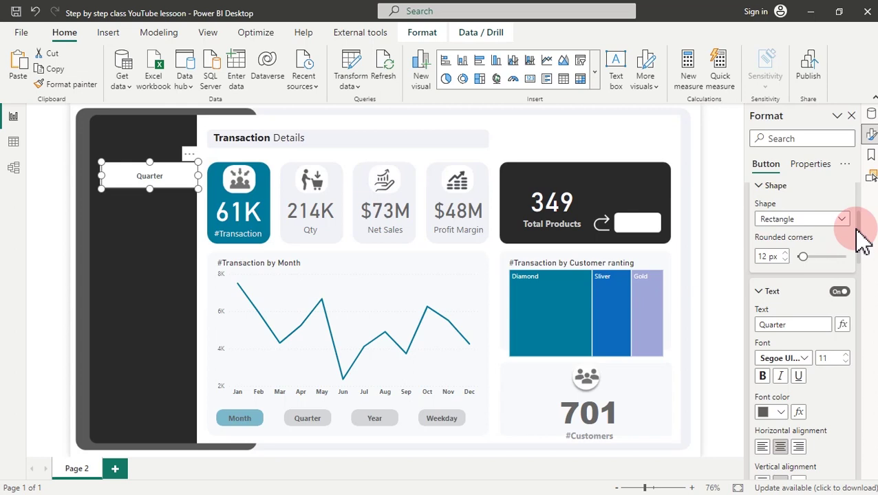
double_click(794, 325)
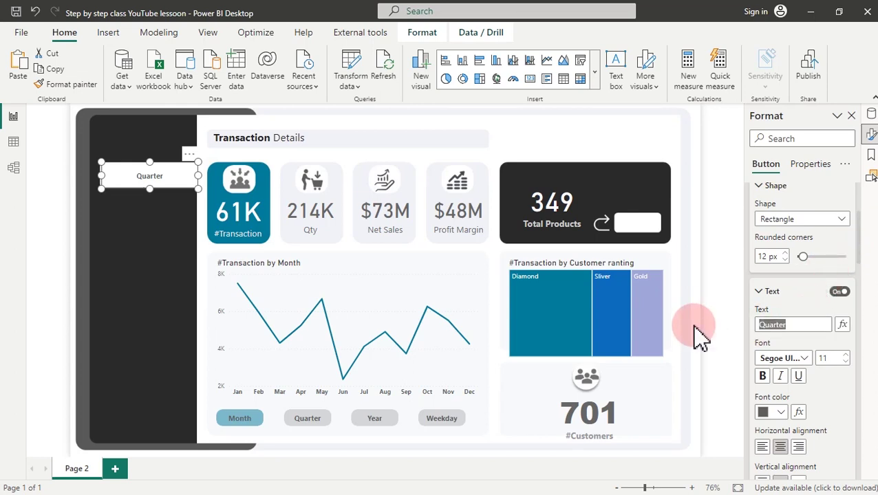
text(Detail Analysis)
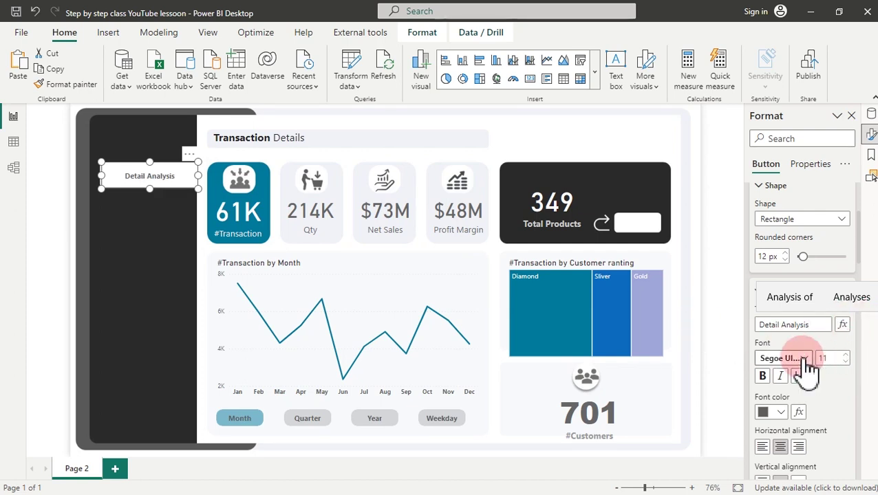
click(846, 355)
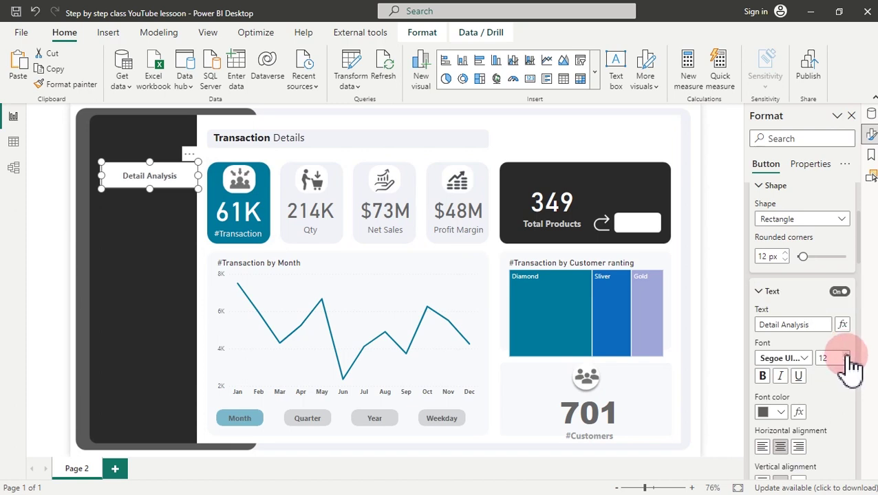
click(765, 447)
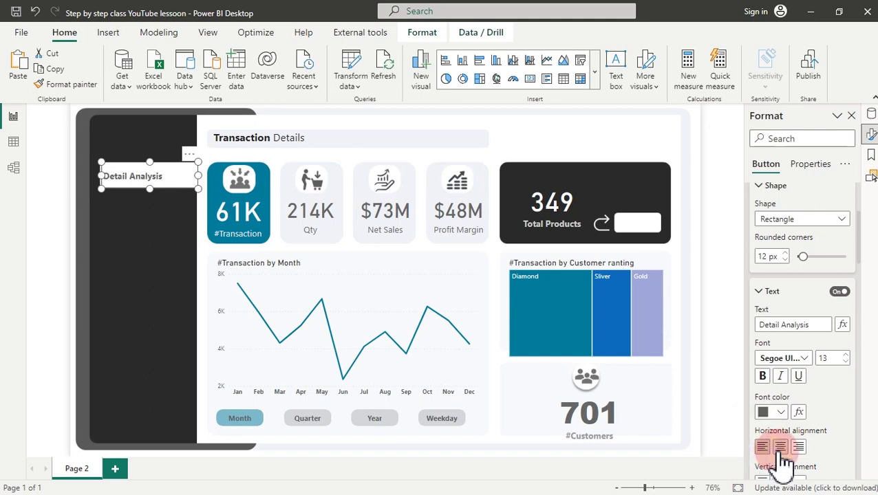
click(780, 447)
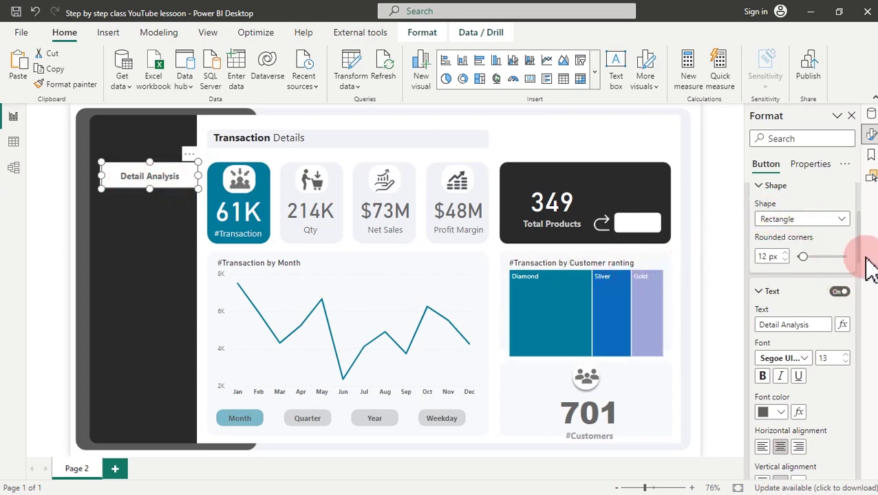
Set the Detail Analysis button's text size to 17 for its On hover state
scroll(866, 262, down, 3)
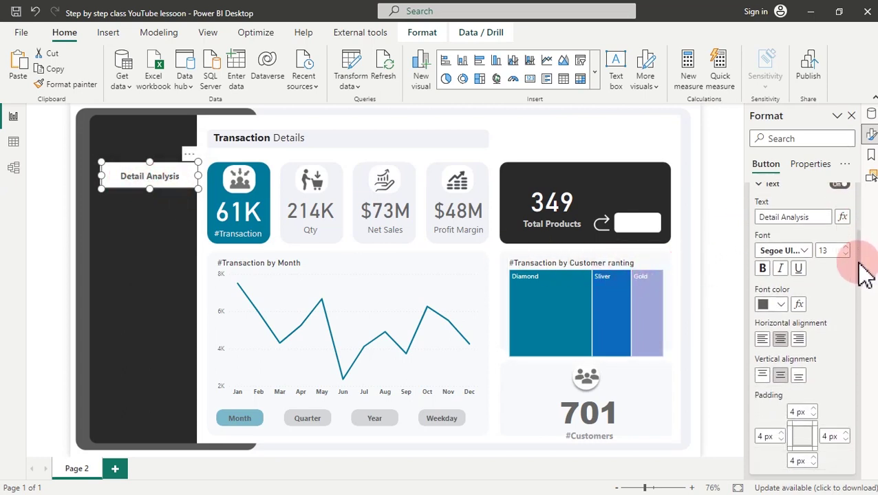
scroll(862, 289, down, 8)
scroll(856, 309, up, 13)
scroll(853, 227, up, 2)
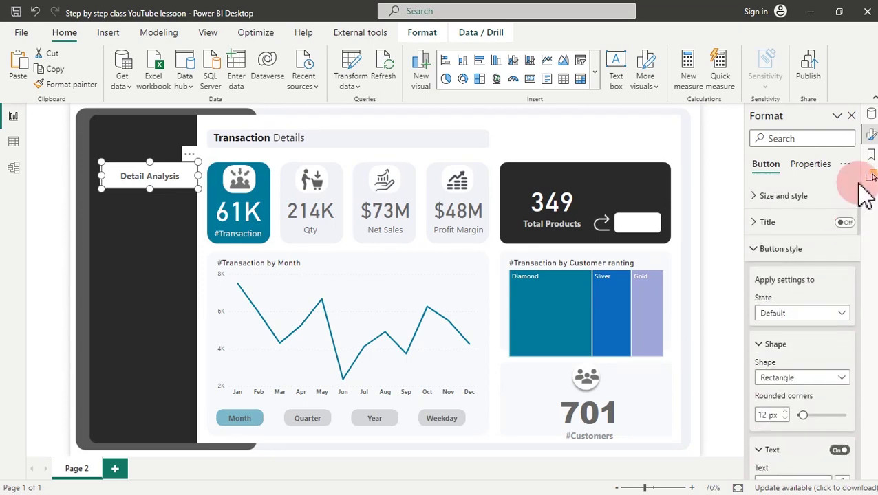
click(836, 314)
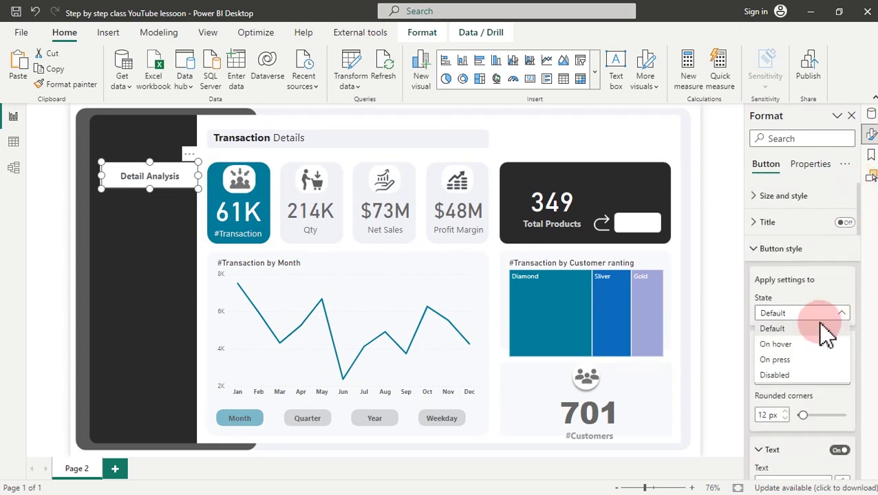
click(791, 344)
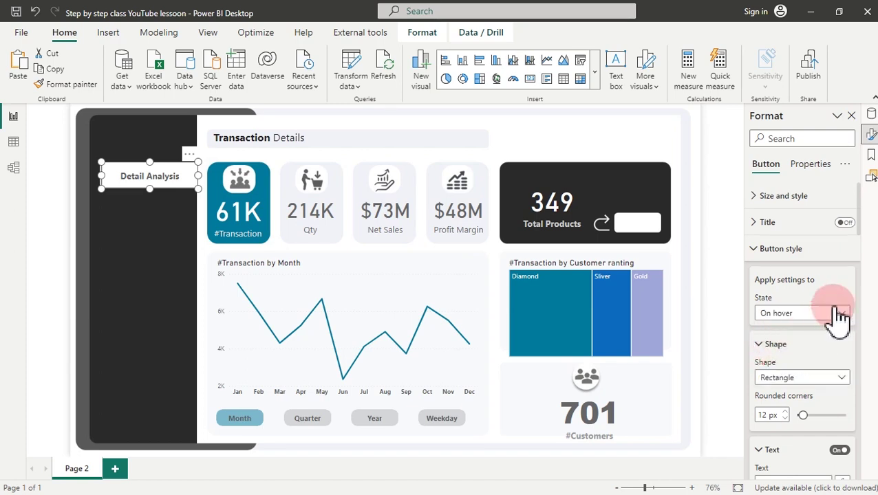
drag(866, 223, 863, 262)
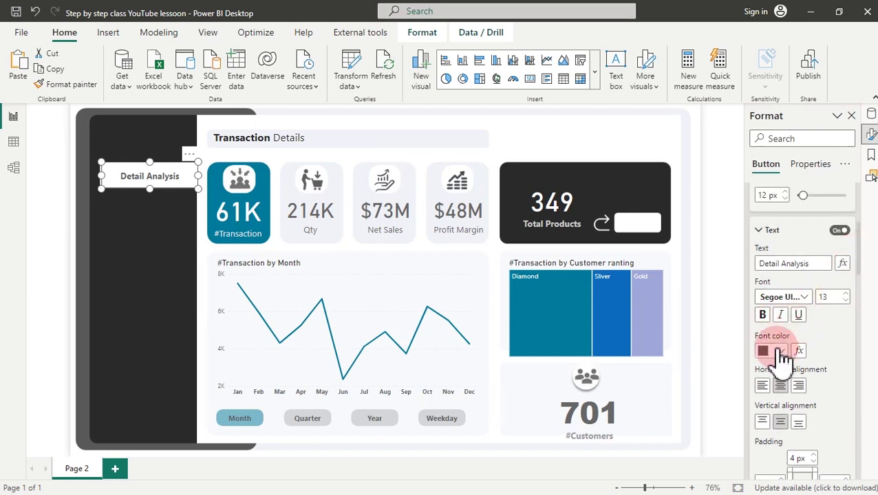
click(845, 293)
click(845, 293)
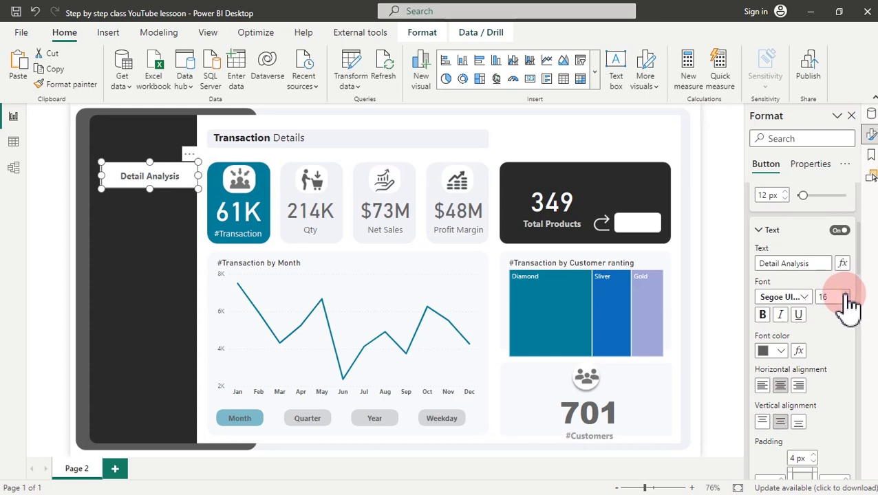
click(845, 293)
click(845, 293)
click(127, 180)
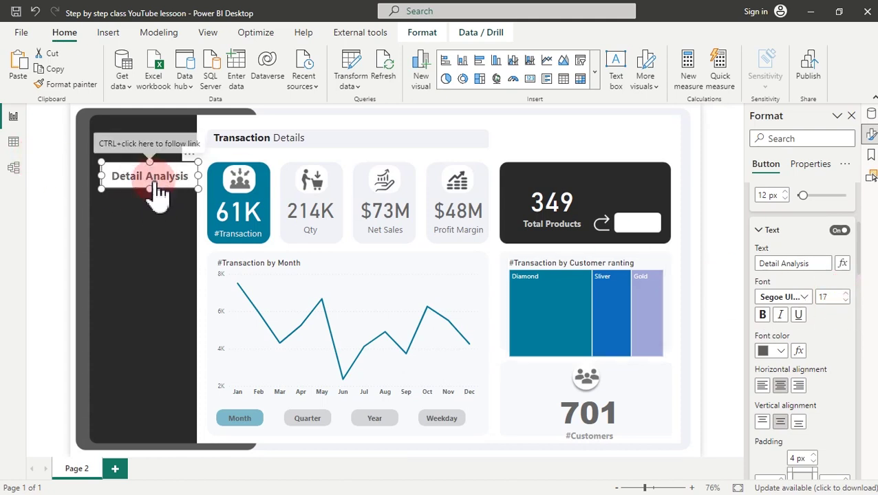
Set the Detail Analysis button's font color to the recently used teal for its On hover state
click(776, 352)
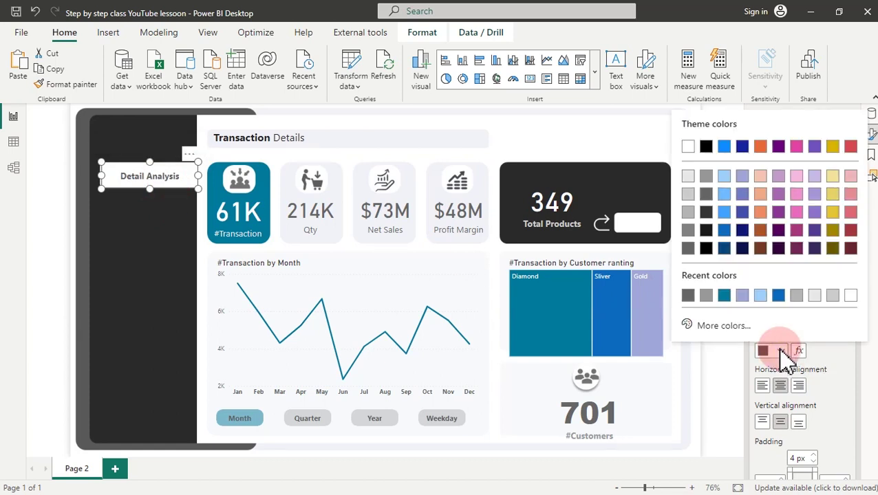
click(724, 296)
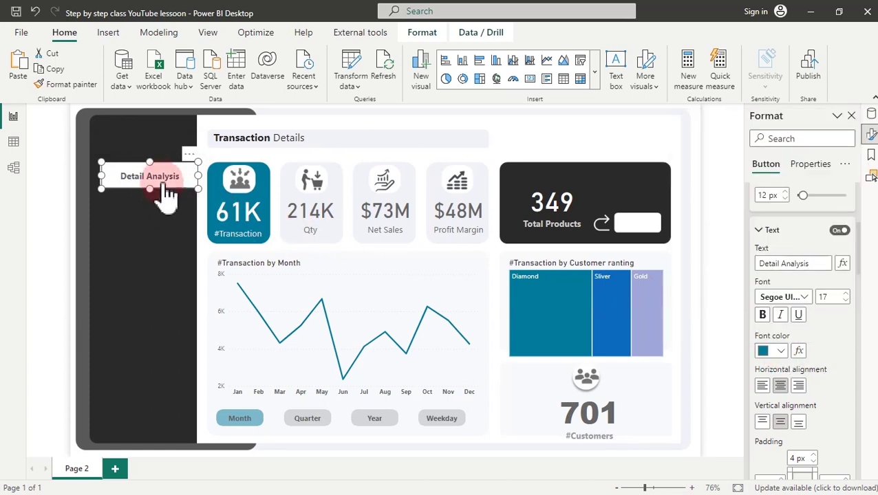
click(148, 183)
click(148, 235)
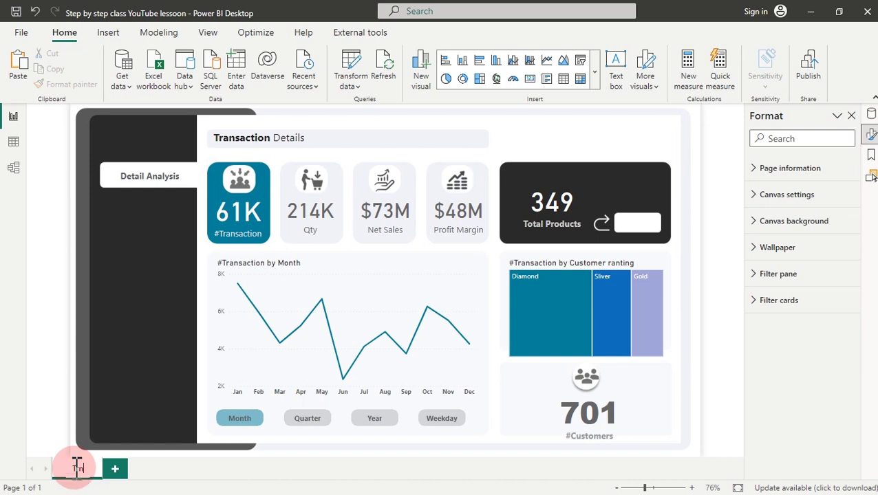
Rename the report page as "Transaction"
text(ans)
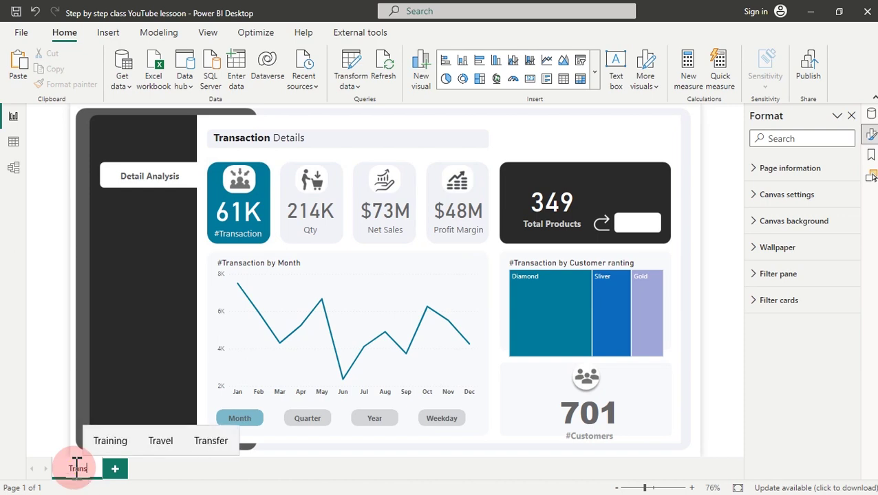
text(action)
key(Return)
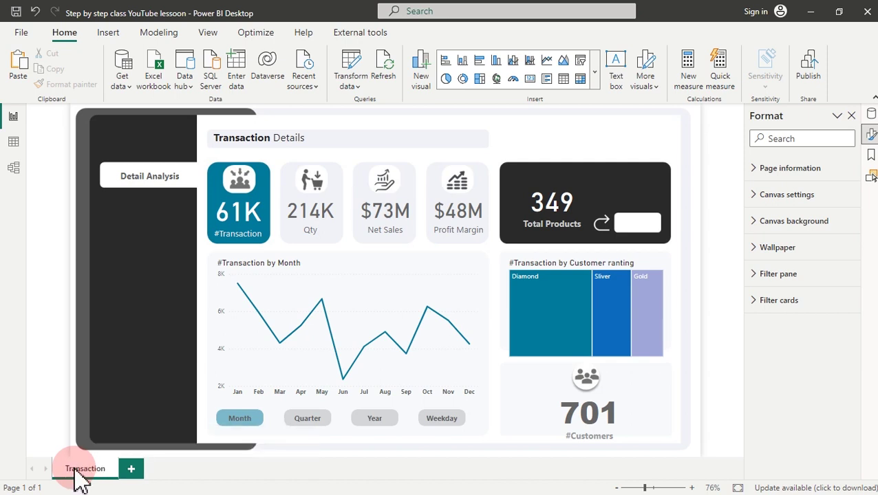
click(133, 472)
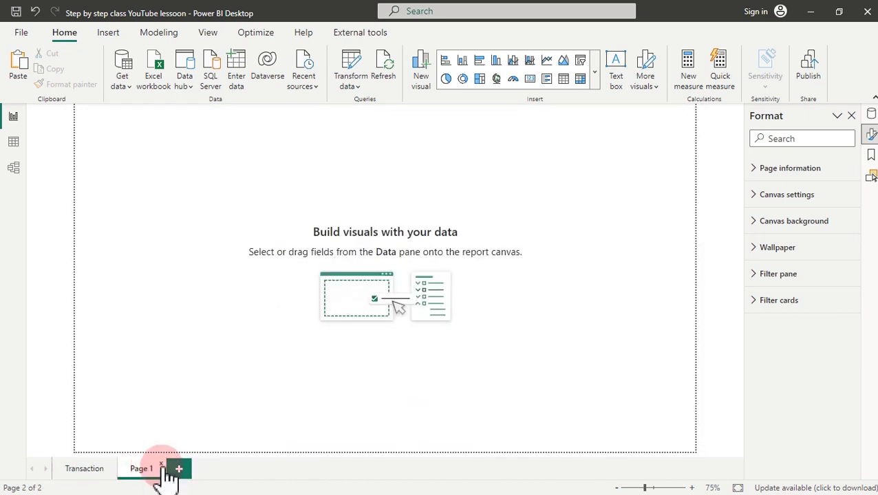
click(163, 468)
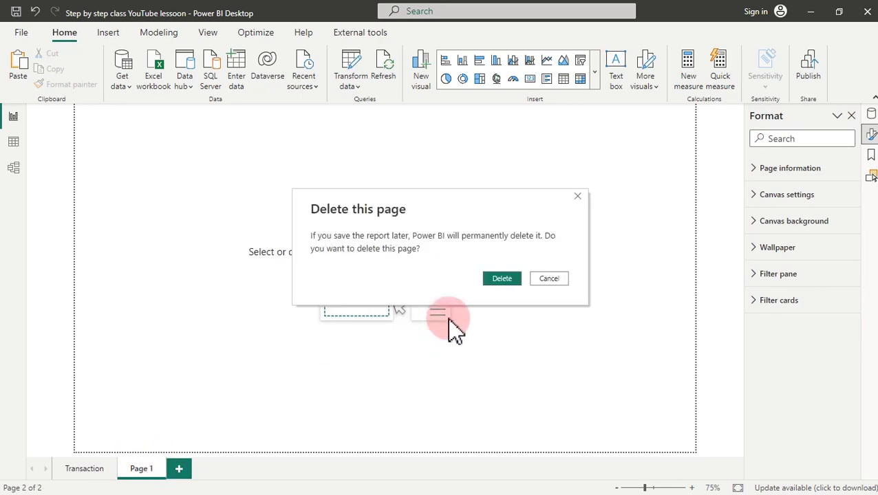
click(500, 278)
Duplicate the Transaction page
click(86, 468)
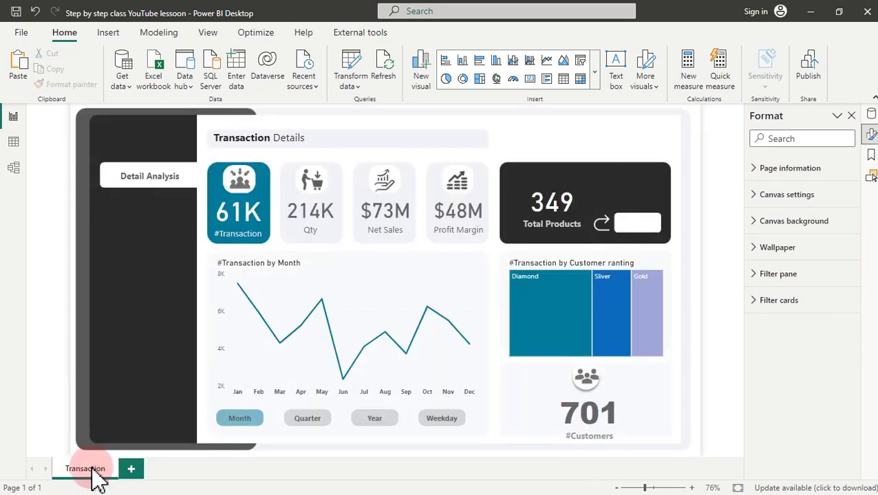
right_click(92, 475)
click(127, 444)
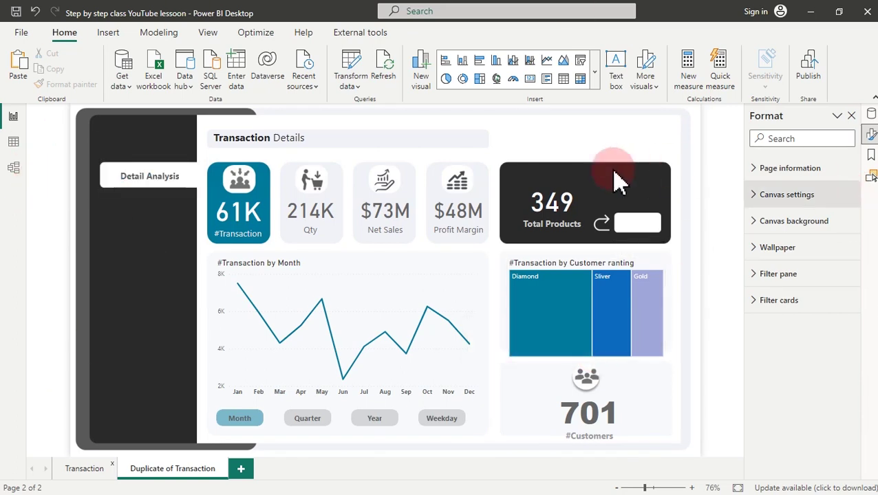
Replace the duplicated page's canvas background image with the "Qty ordered" picture from the Themes folder
click(784, 222)
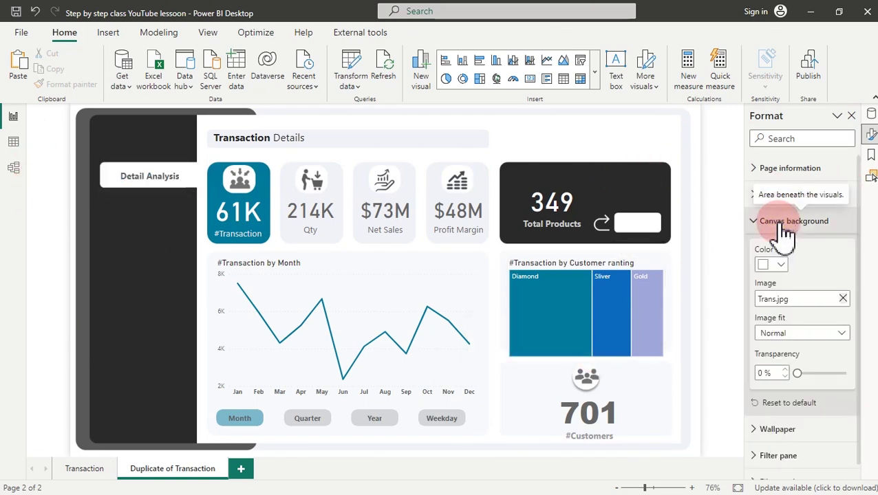
click(842, 299)
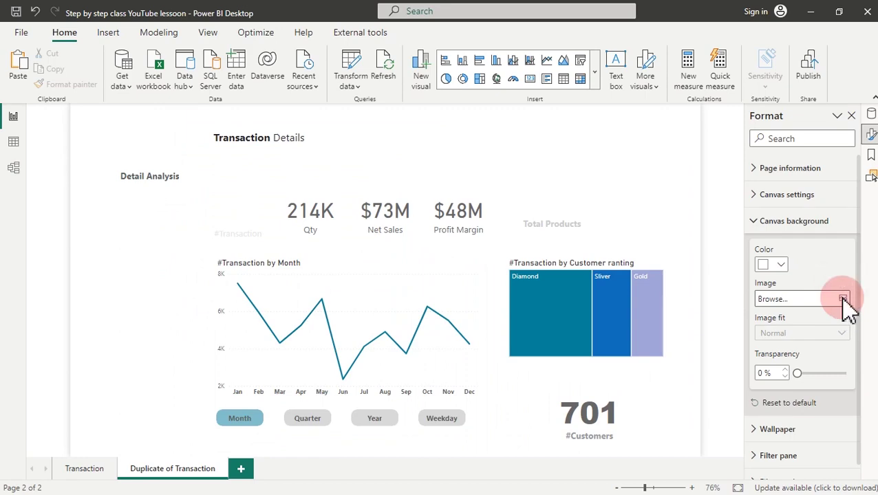
click(843, 300)
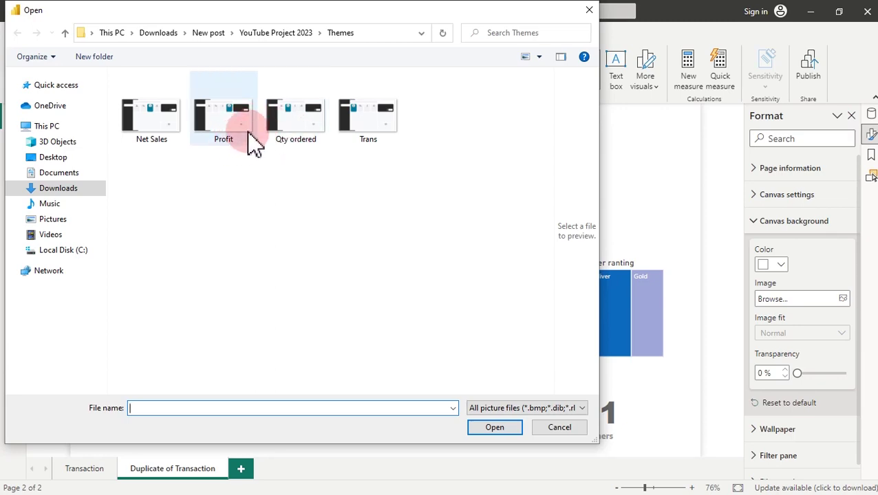
double_click(288, 124)
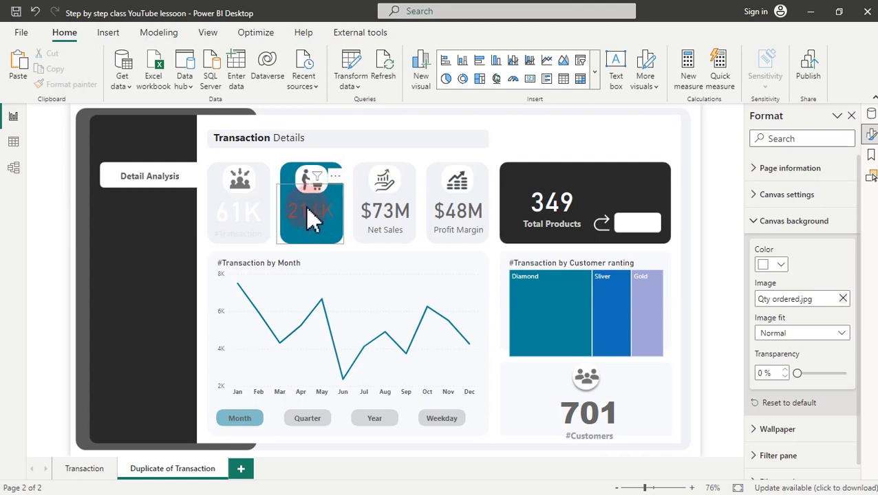
Set the Qty card's callout value color to white and its category label color to light gray
click(249, 225)
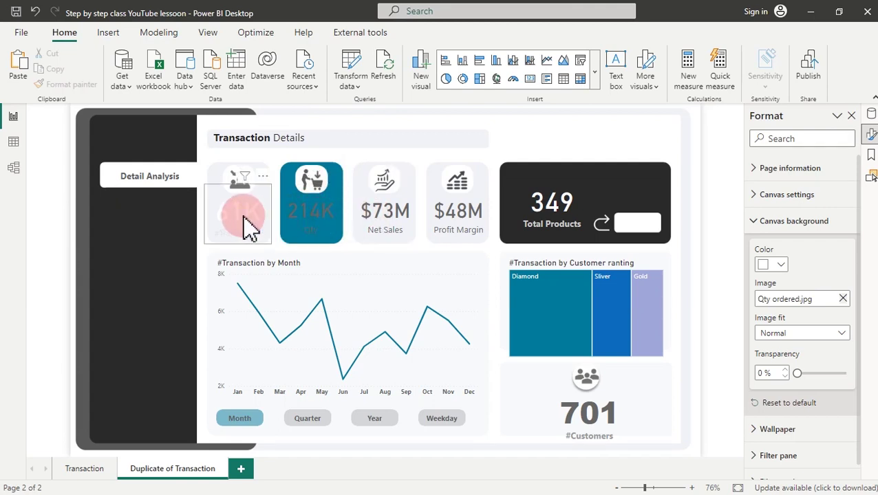
click(303, 217)
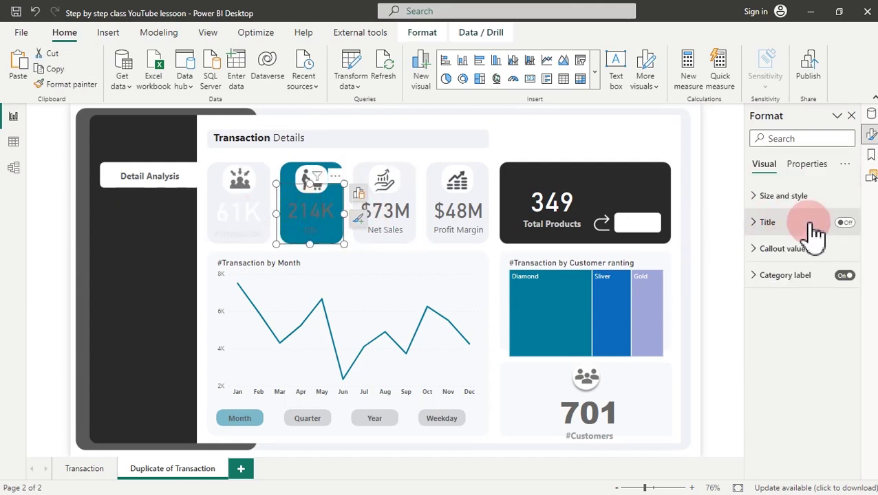
click(799, 256)
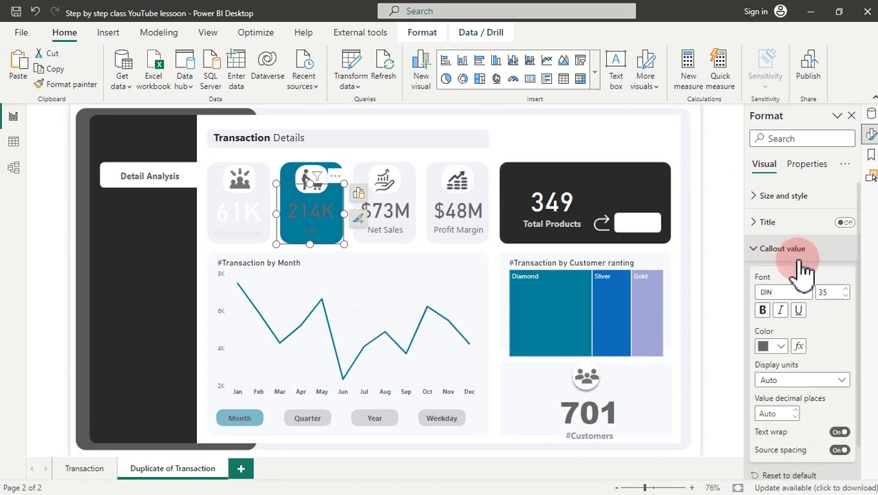
click(782, 346)
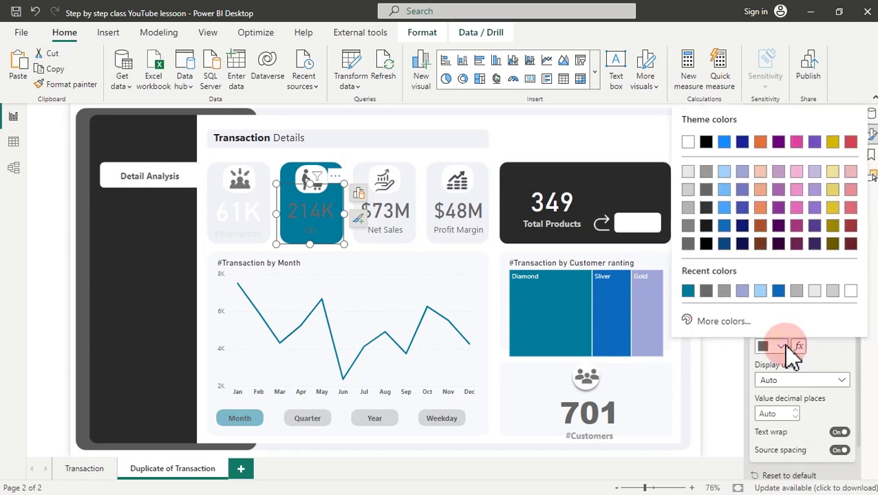
click(687, 142)
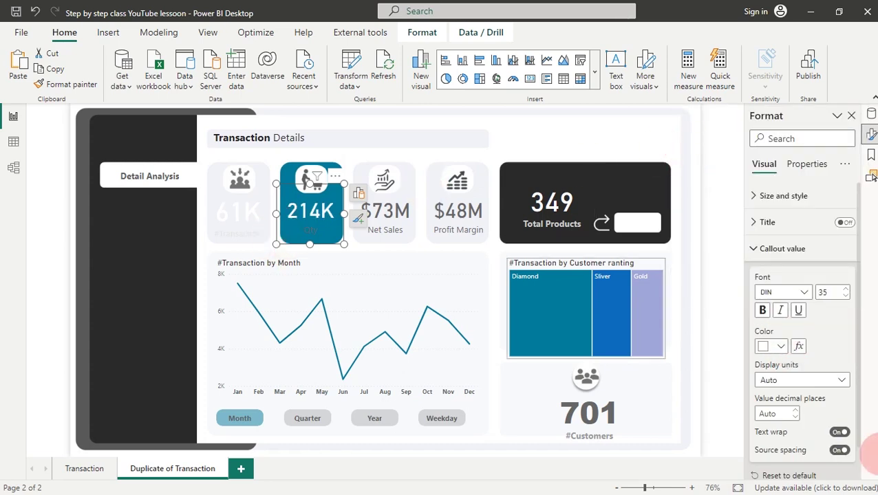
click(801, 258)
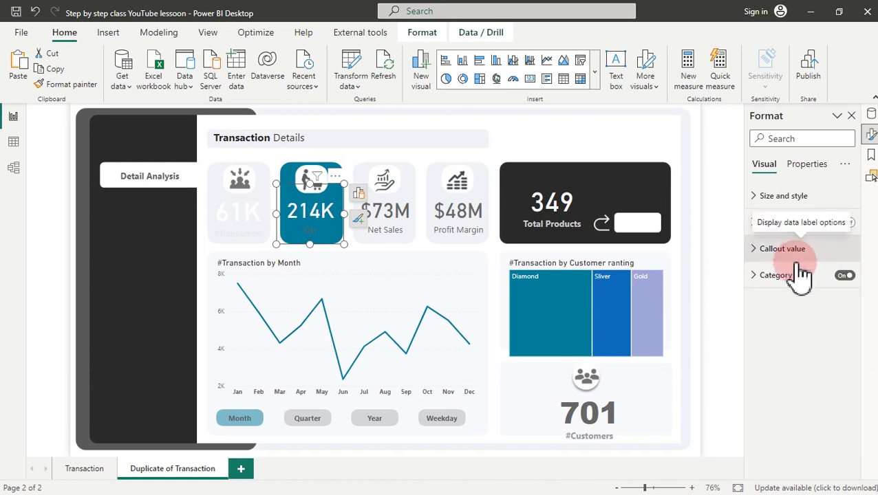
click(794, 276)
click(771, 372)
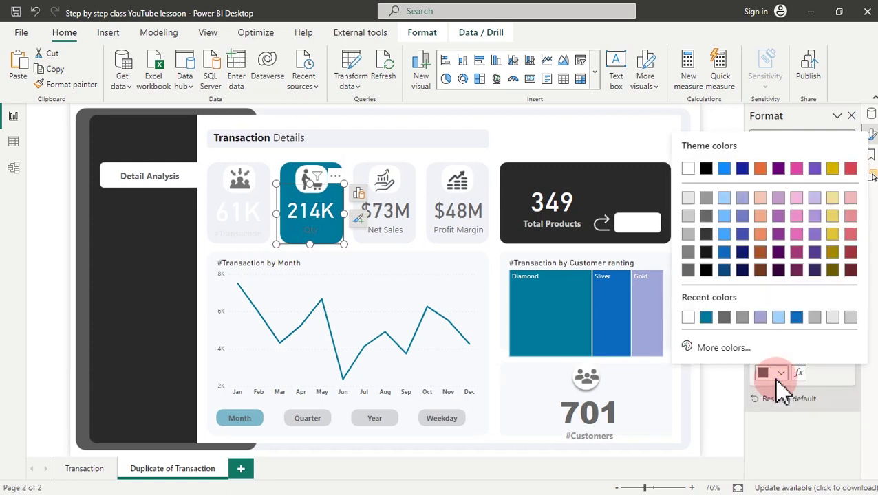
click(688, 200)
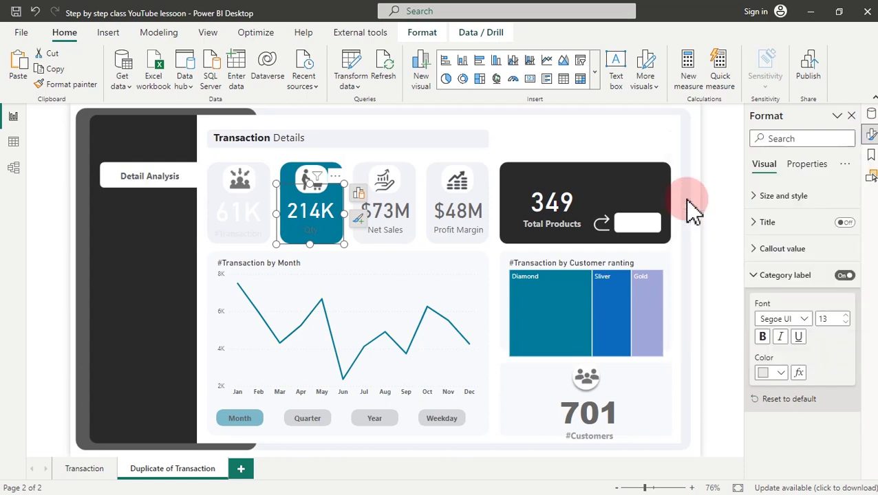
Set the #Transaction card's category label and callout value colors to dark gray
click(253, 219)
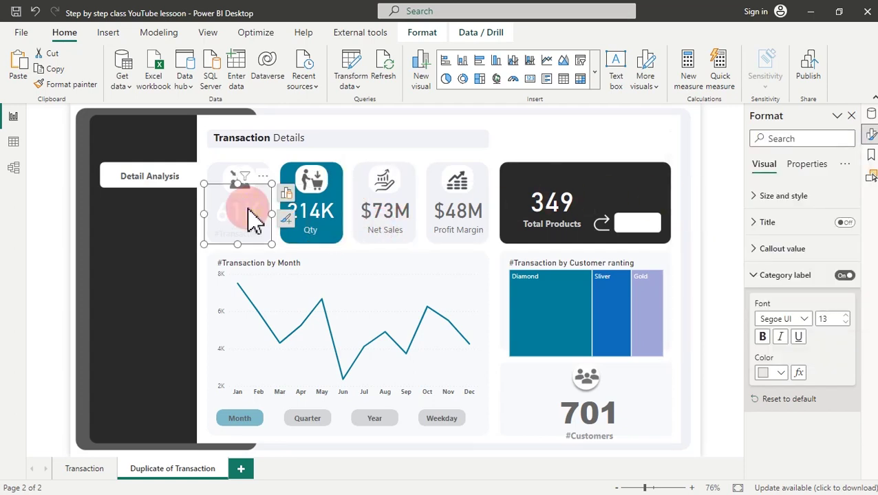
click(782, 374)
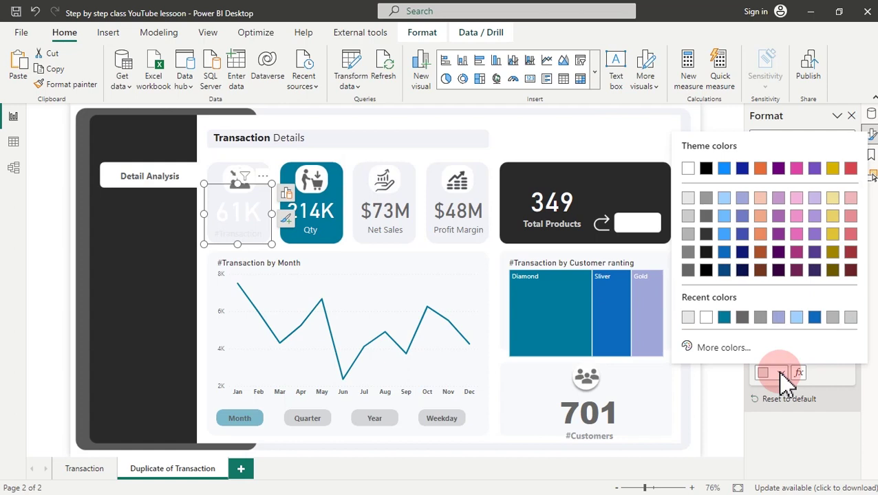
click(690, 216)
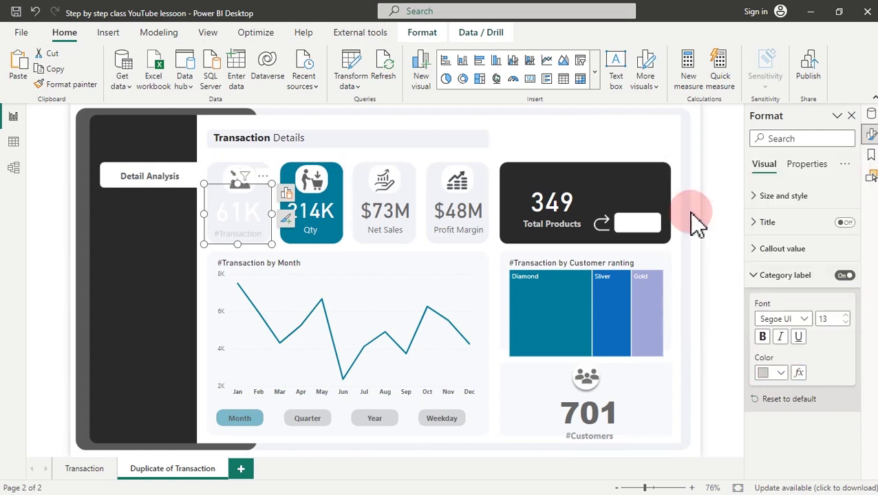
click(780, 375)
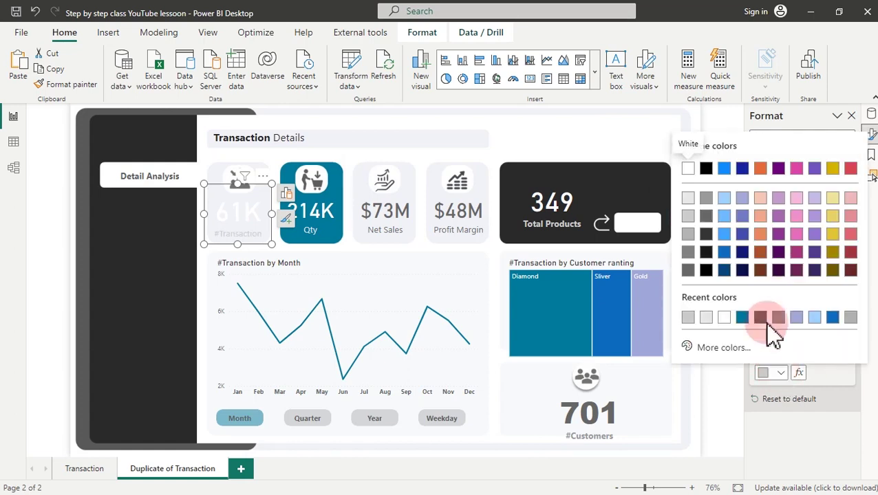
click(707, 216)
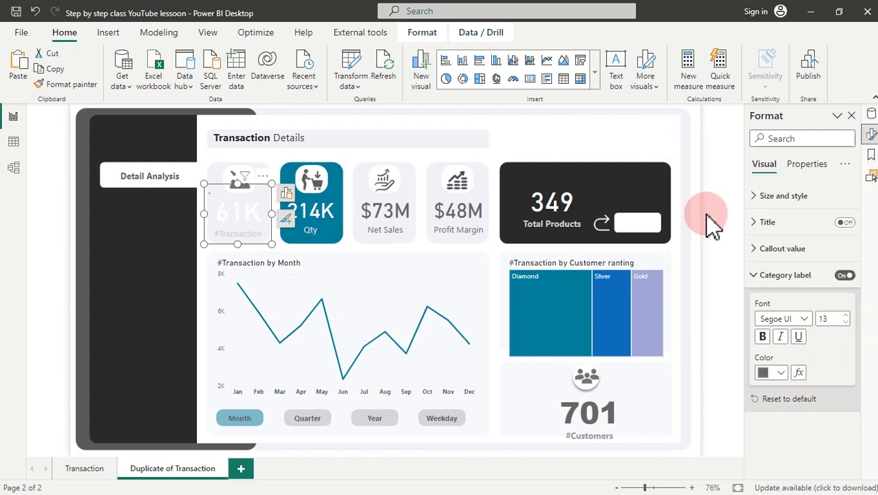
click(779, 277)
click(780, 249)
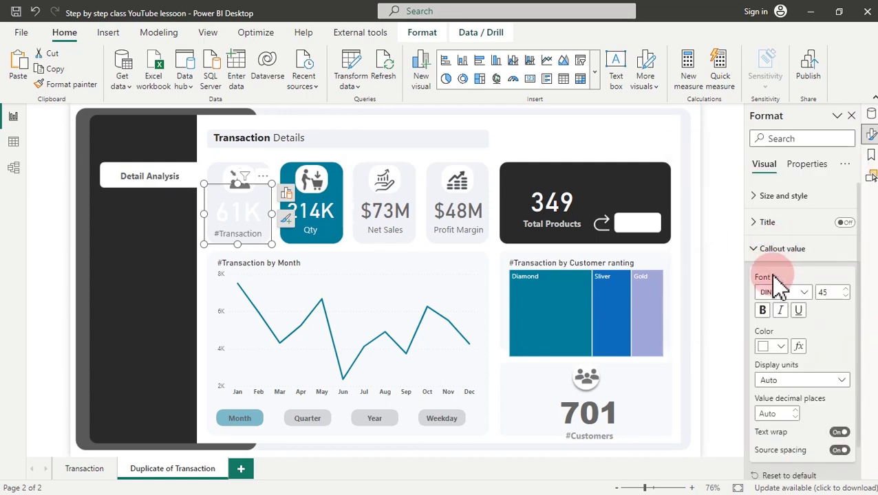
click(784, 347)
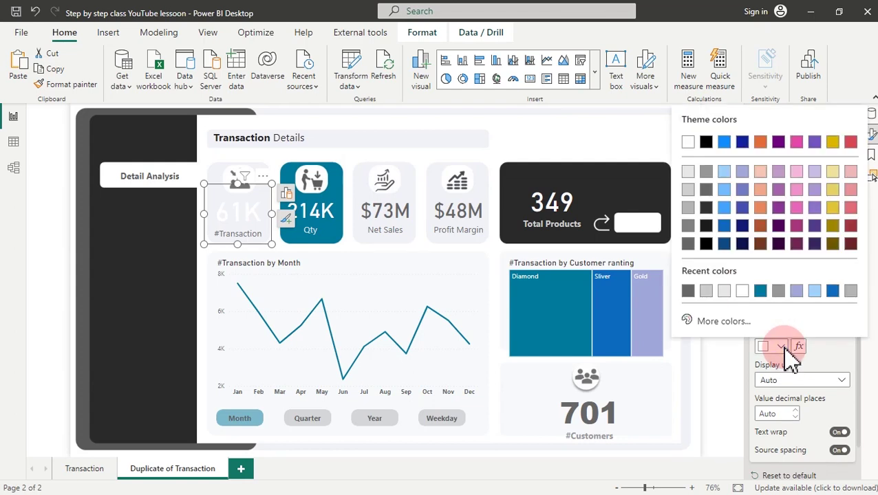
click(707, 192)
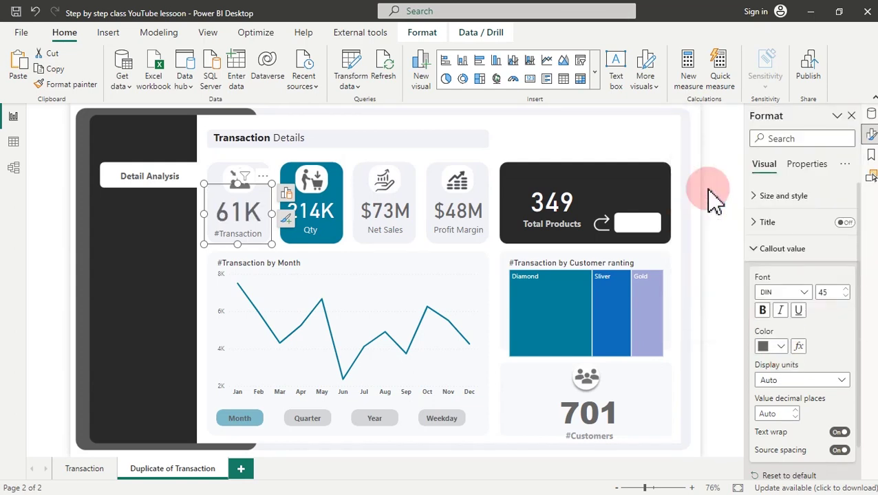
click(596, 123)
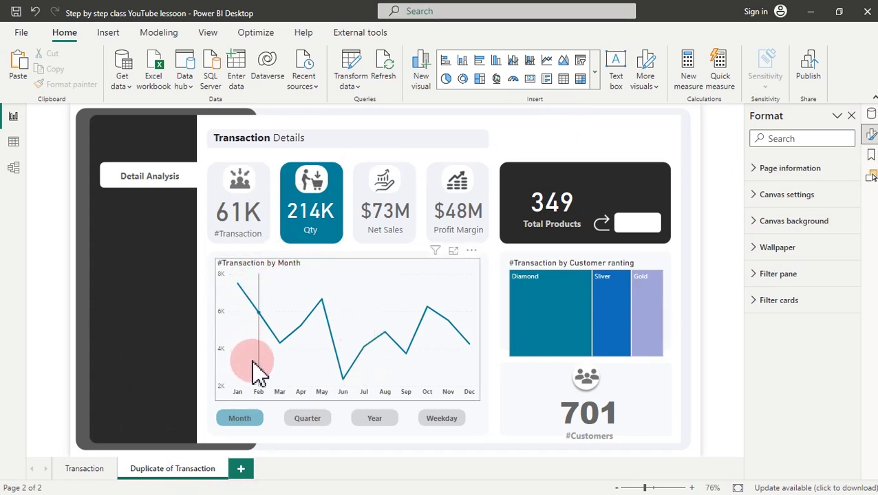
Rename the duplicated page as "Qty Ordered"
mouse_move(258, 372)
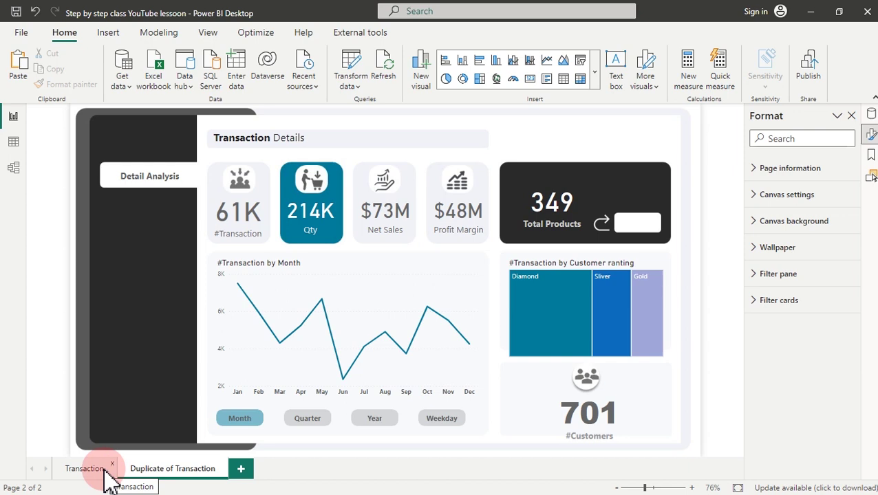
double_click(142, 468)
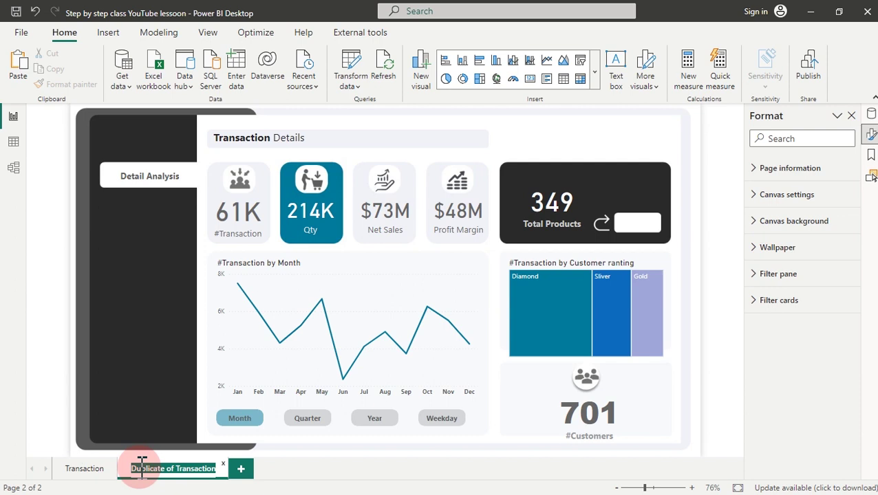
text(Qty)
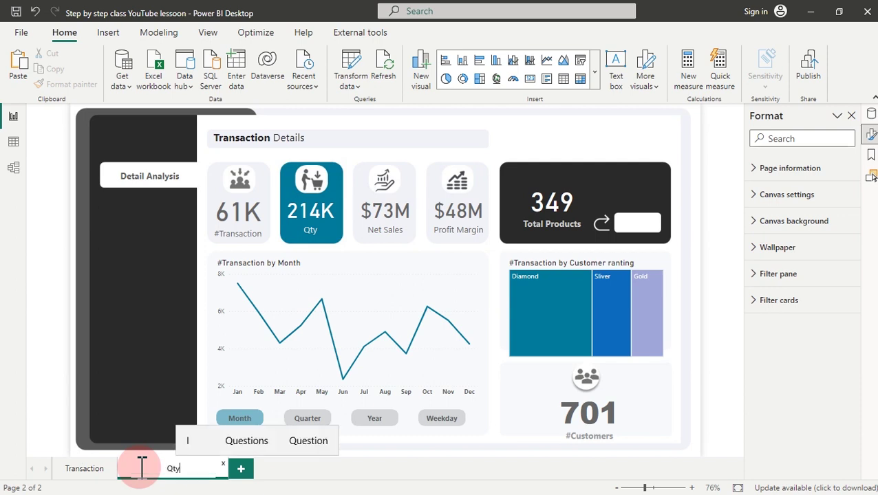
text( Ordere)
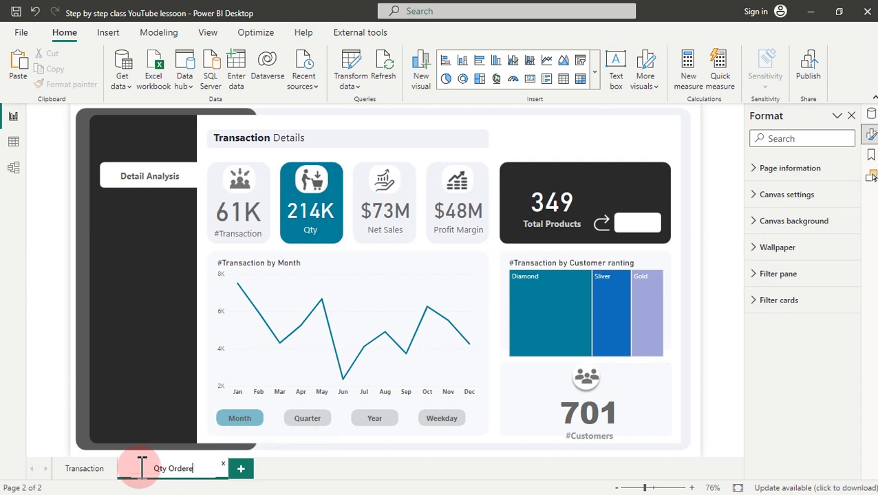
text(dd)
key(Return)
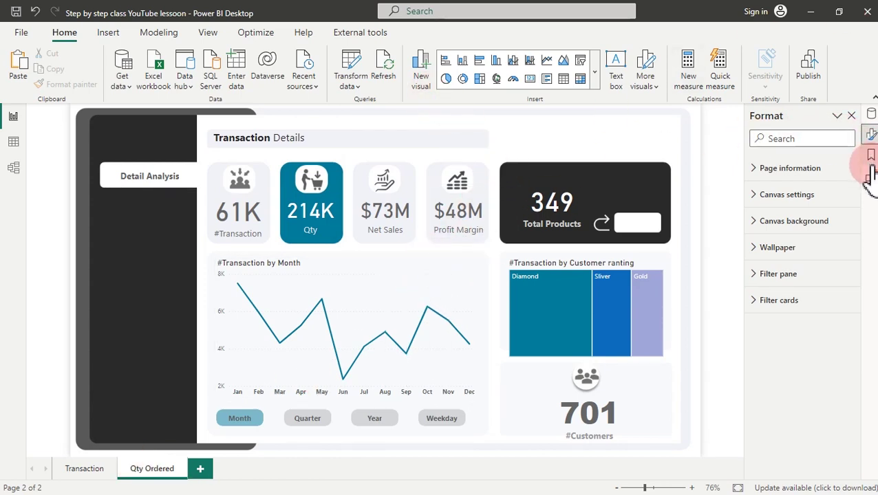
Test the Active T Qtr bookmark from the Qty Ordered page and compare which chart the Transaction and Qty Ordered pages display
click(870, 176)
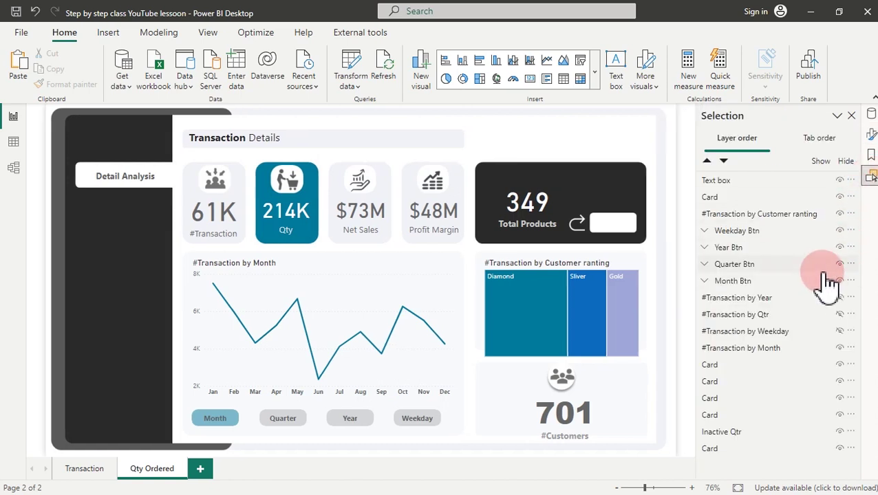
click(406, 266)
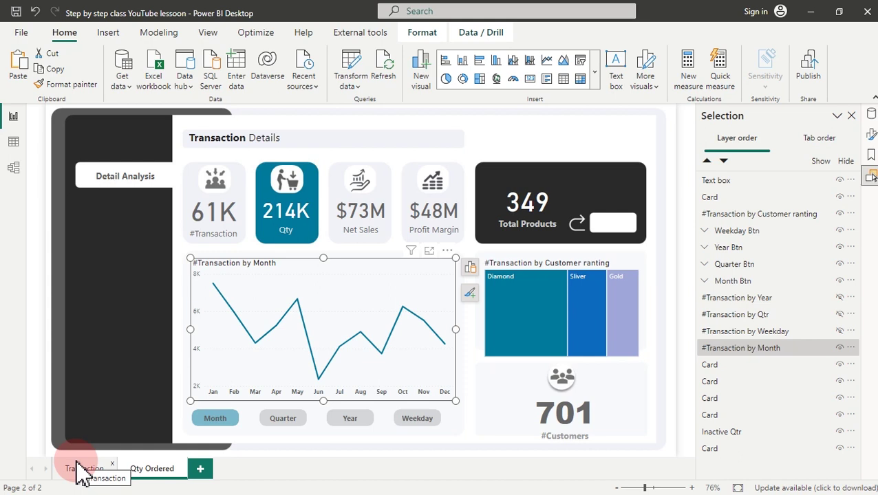
click(316, 480)
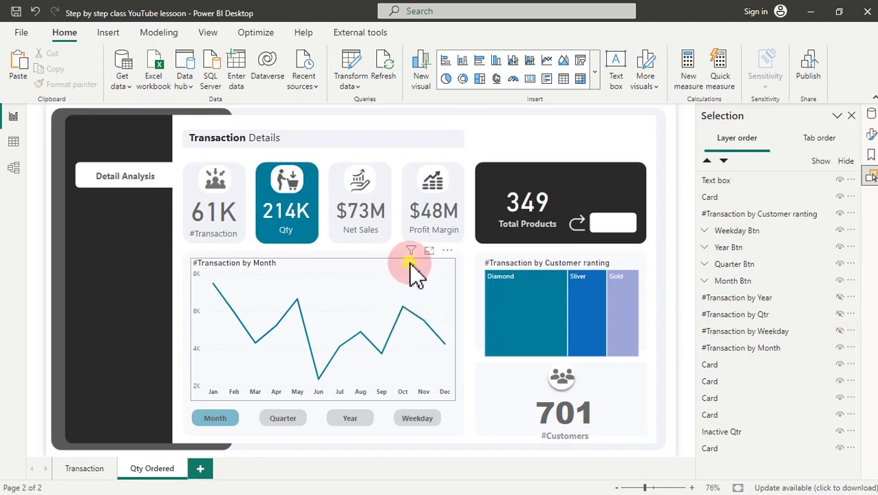
click(412, 272)
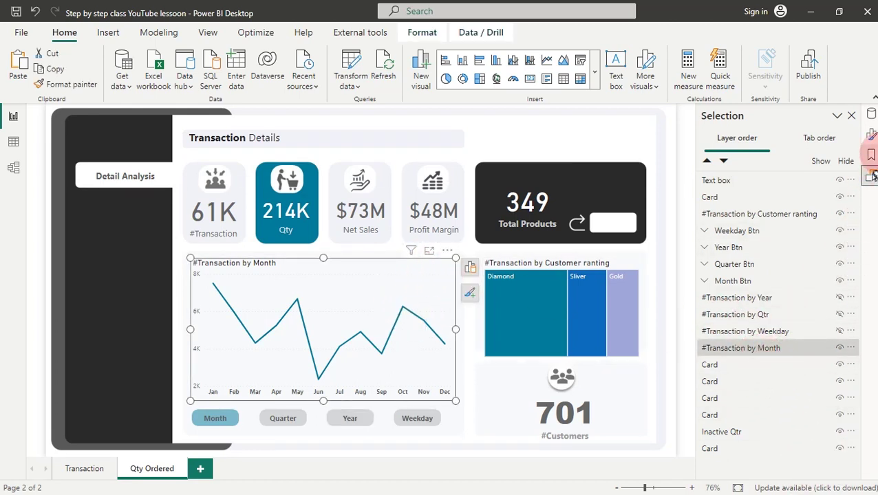
click(870, 156)
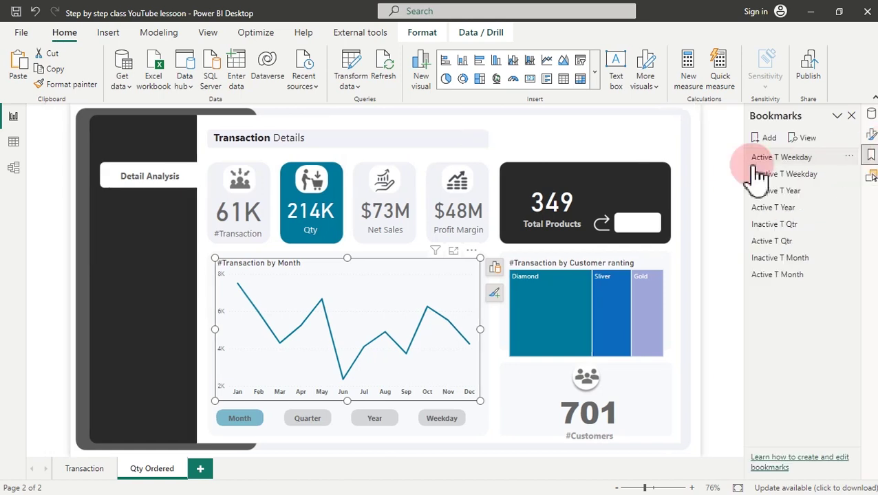
click(774, 241)
click(85, 469)
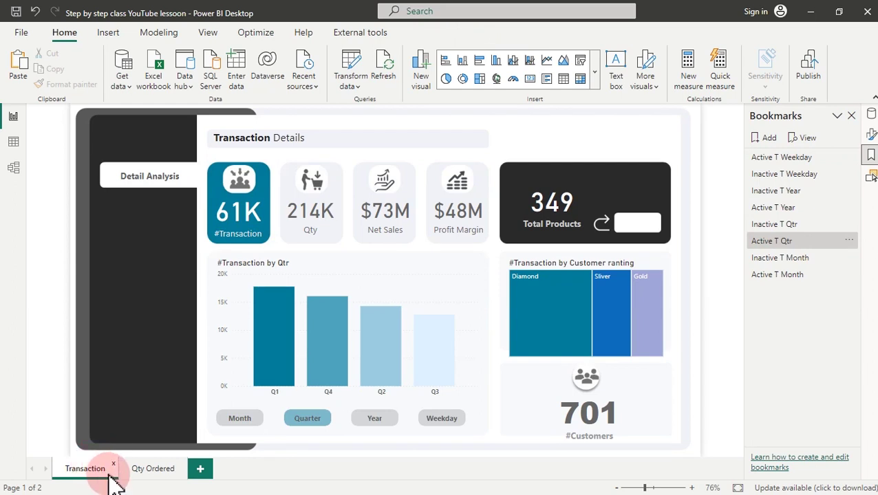
click(134, 470)
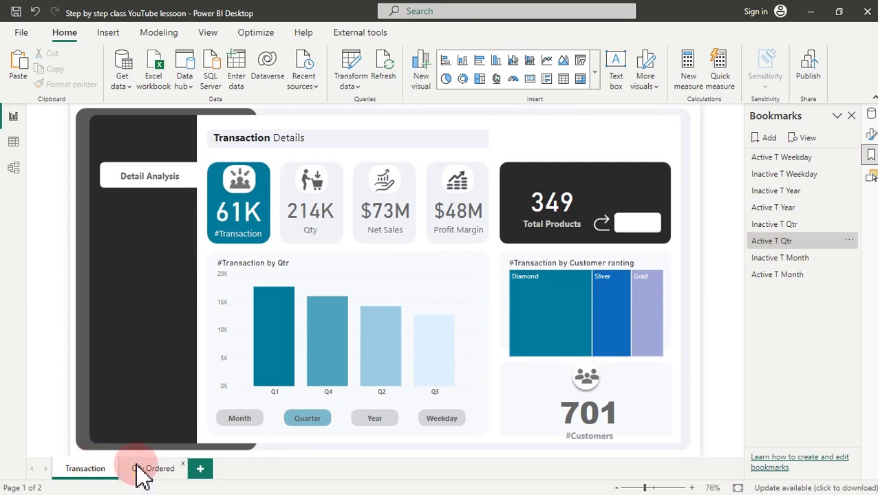
click(140, 474)
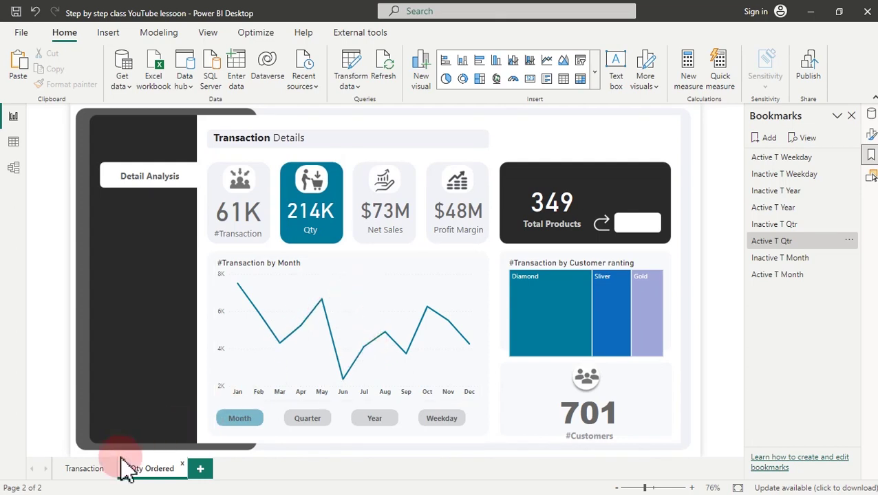
click(87, 469)
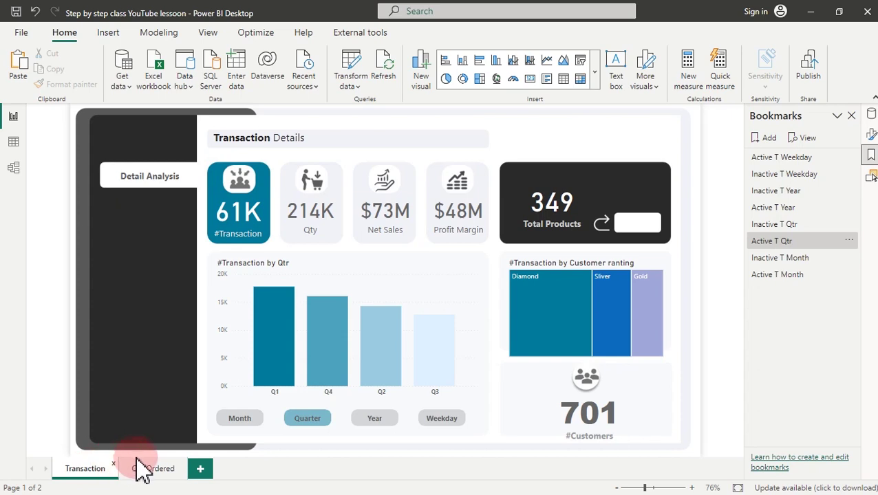
click(152, 475)
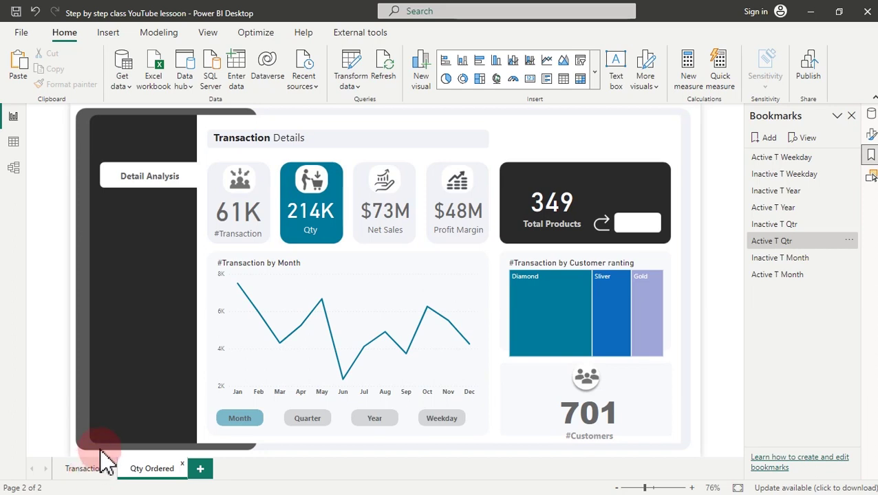
Add a bookmark on the Qty Ordered page with the #Transaction by Month chart and the Month Btn group selected
click(413, 271)
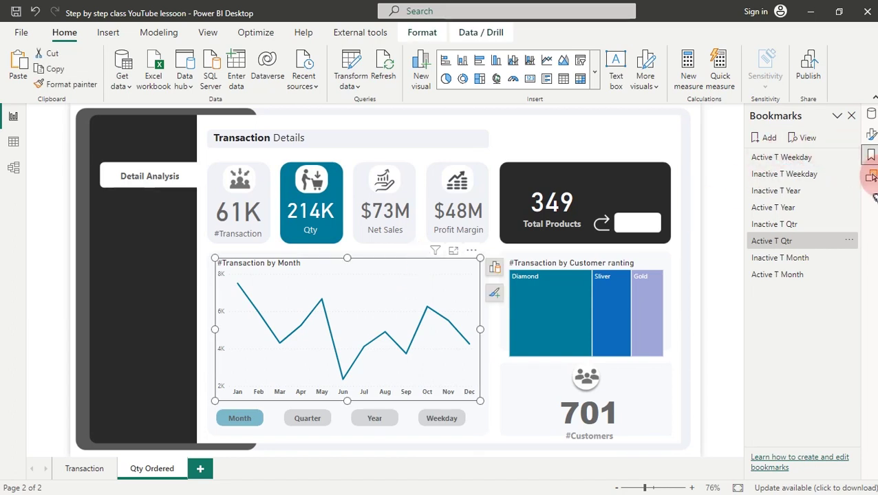
click(871, 177)
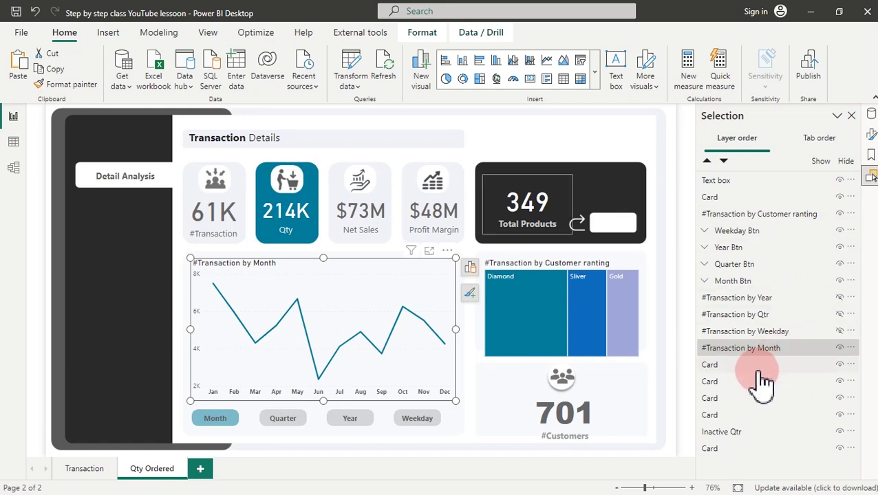
click(707, 280)
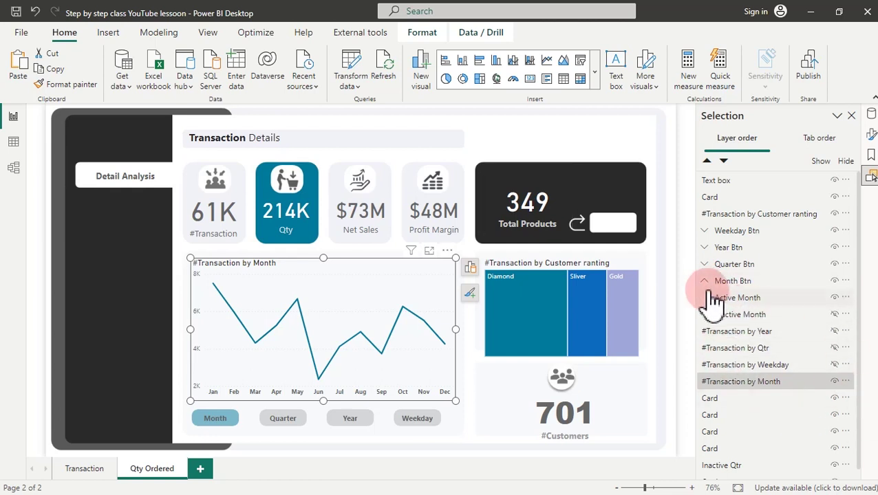
ctrl+click(748, 288)
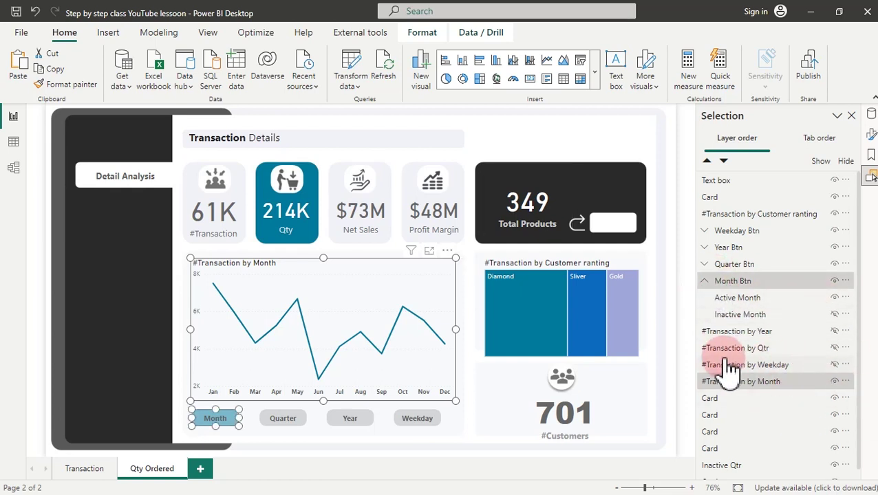
click(784, 482)
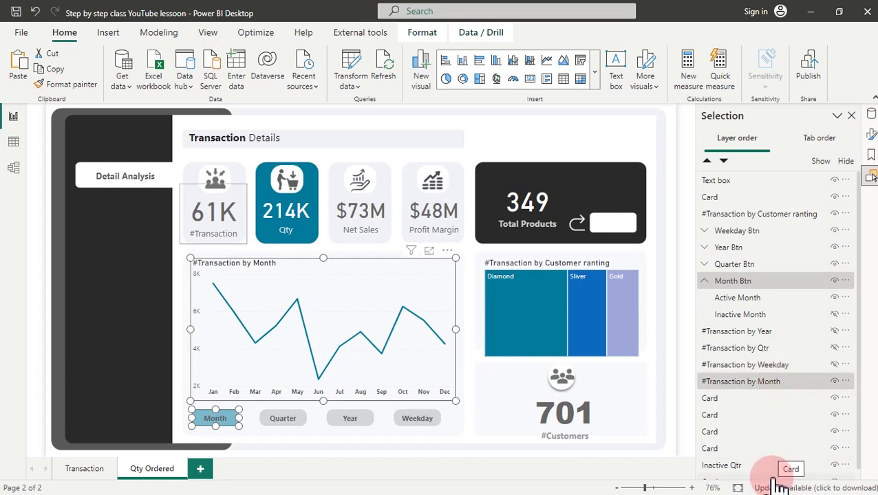
click(870, 157)
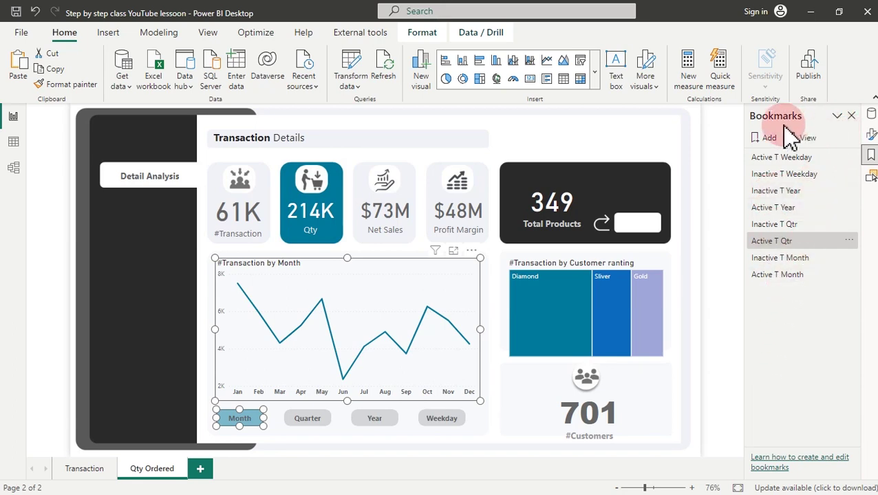
click(768, 141)
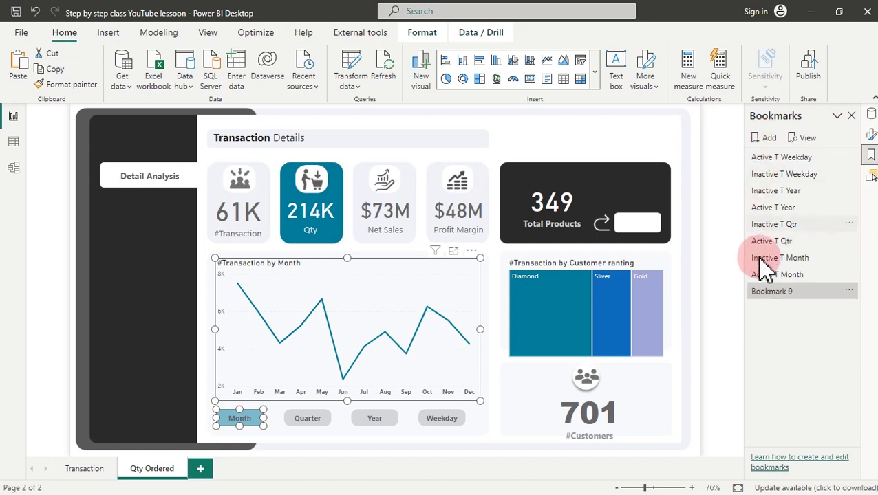
Rename the newly added bookmark as "Active Q Month"
double_click(760, 291)
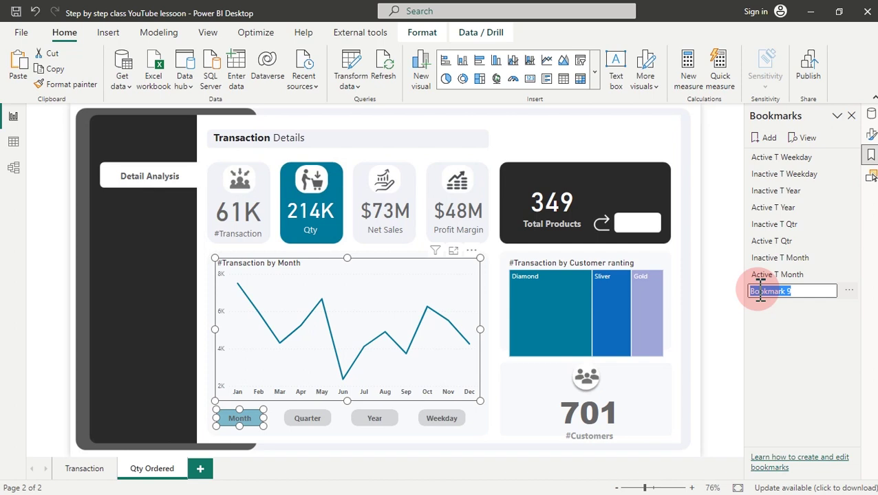
text(Act)
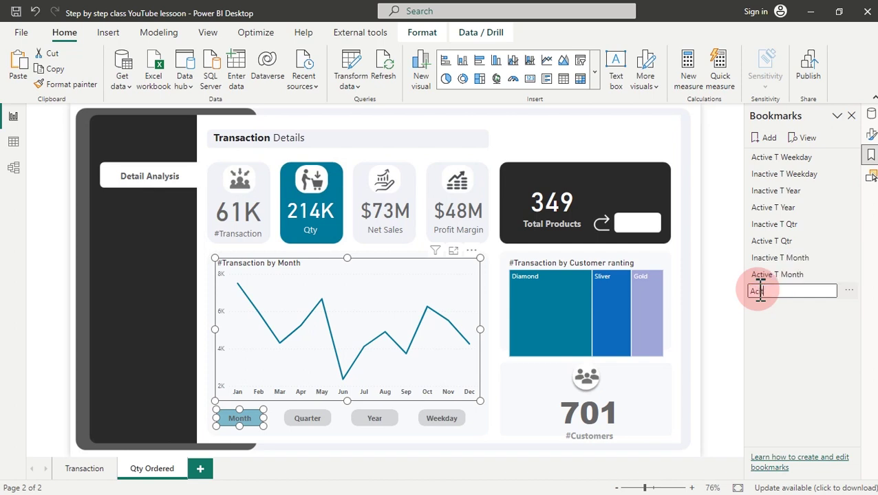
text(ve)
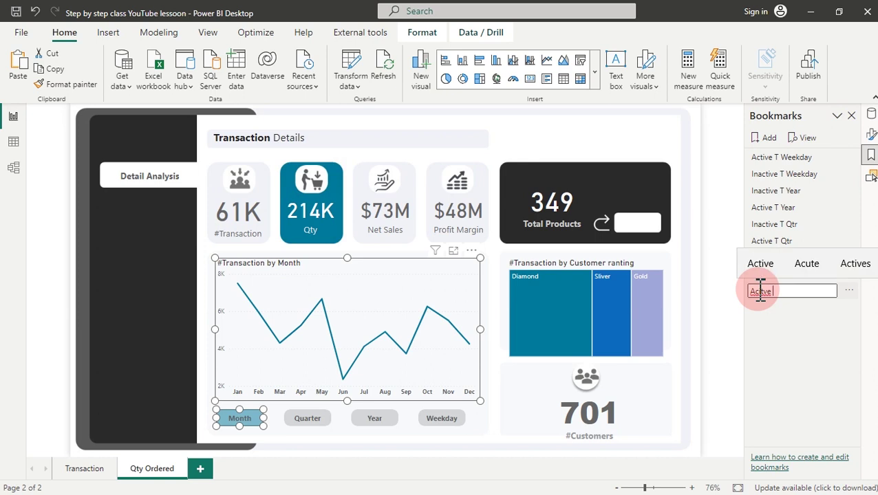
key(BackSpace)
key(BackSpace)
key(BackSpace)
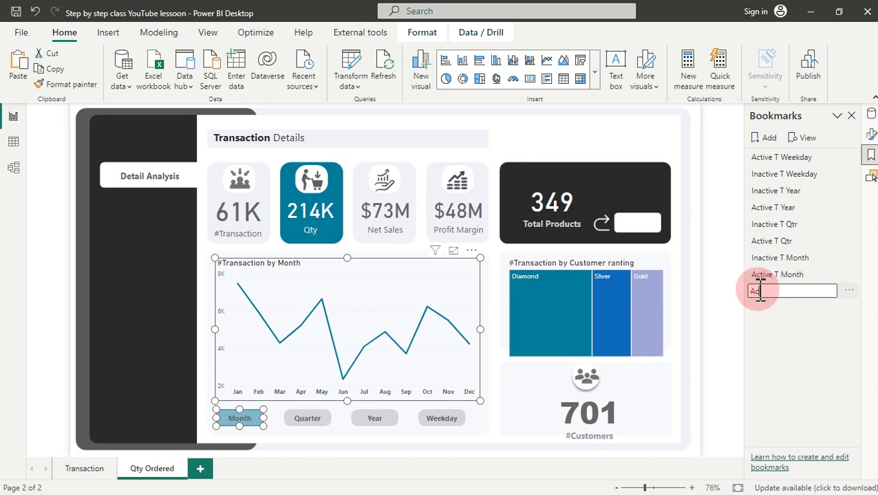
text(Q Mot)
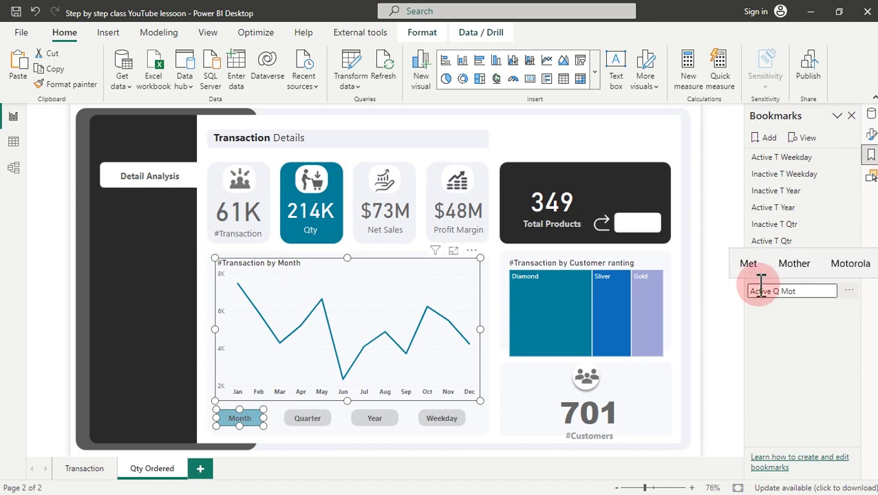
text(th)
key(Return)
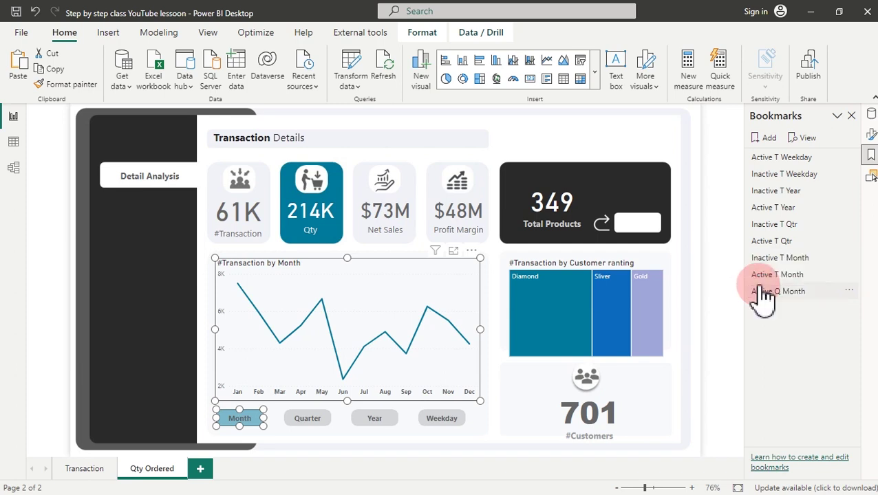
Exclude Data from what the Active Q Month bookmark captures, and update the bookmark
click(850, 292)
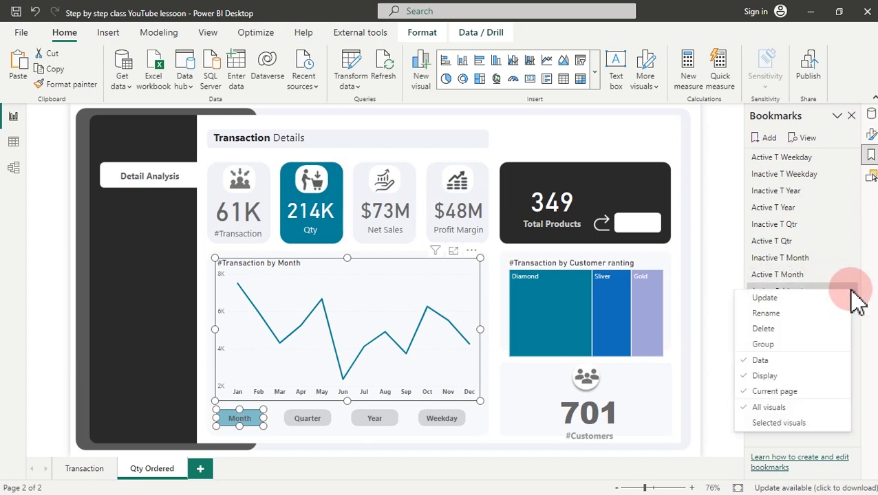
click(761, 361)
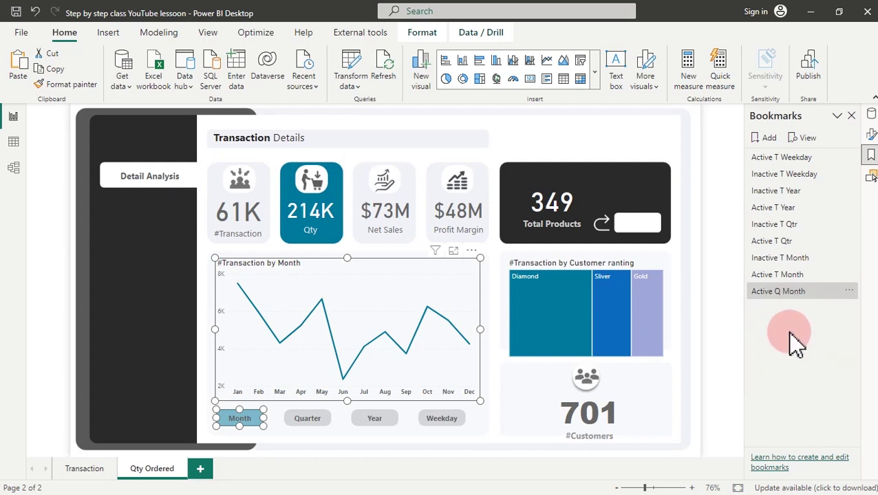
click(849, 292)
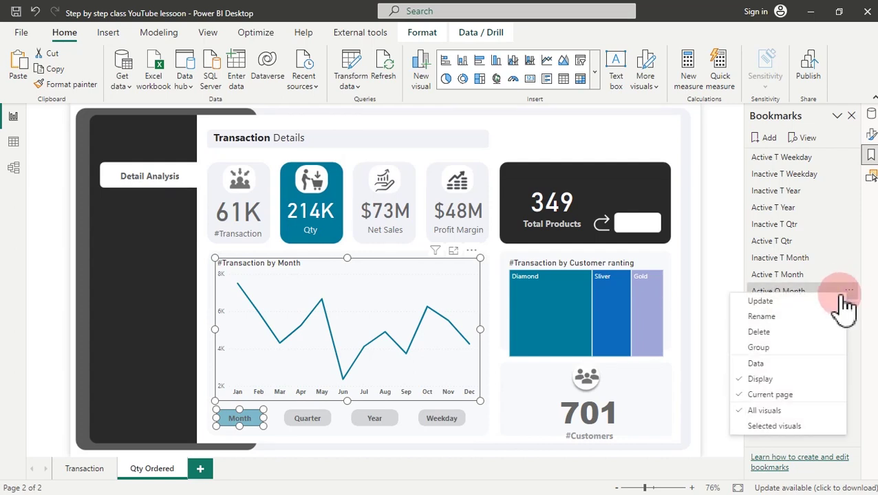
click(761, 301)
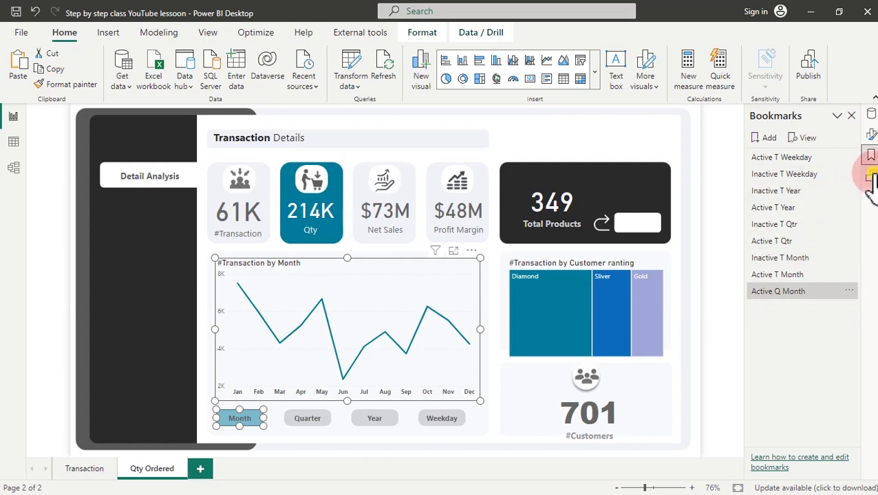
Hide the #Transaction by Month chart and Active Month button, show the Inactive Month button, and keep the chart selected with the Month Btn group
click(871, 178)
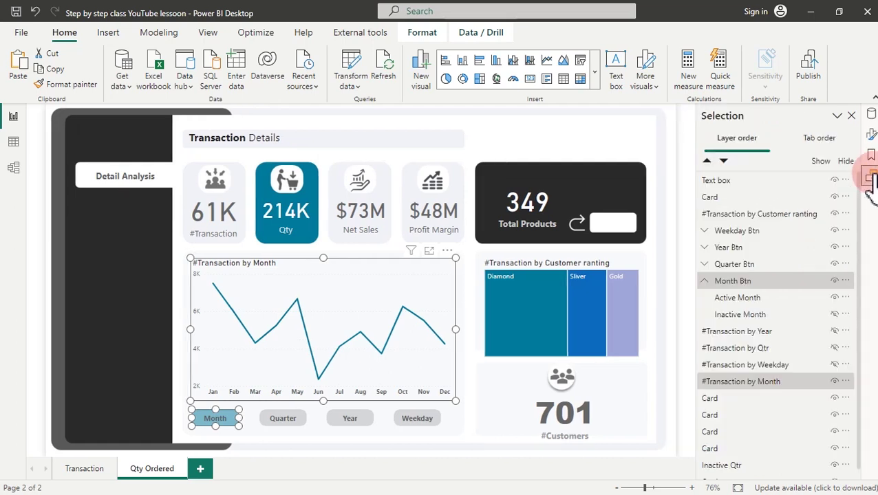
click(835, 382)
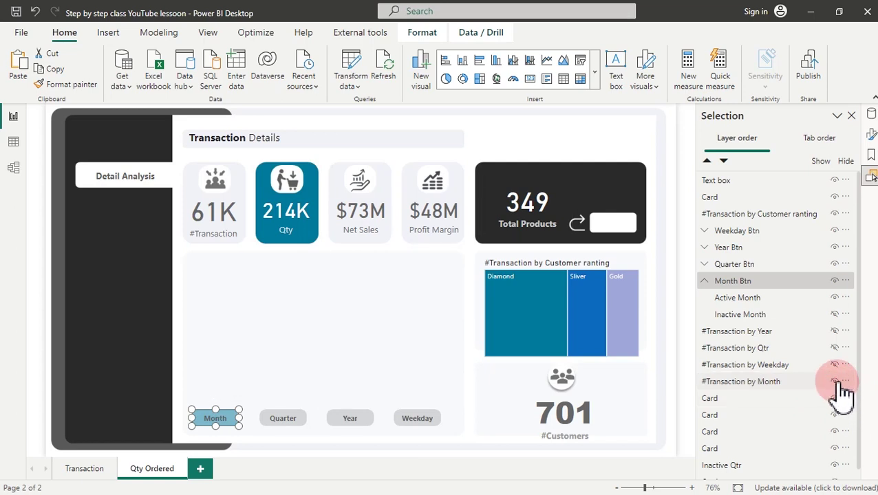
click(834, 297)
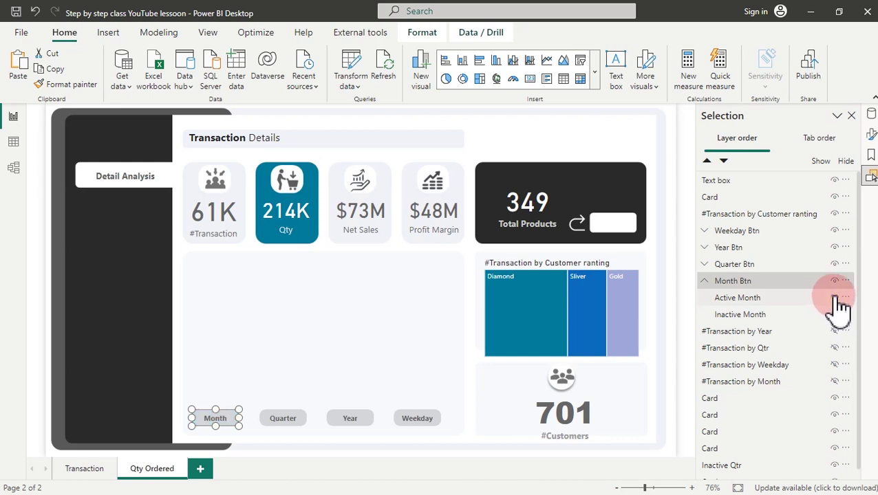
click(791, 382)
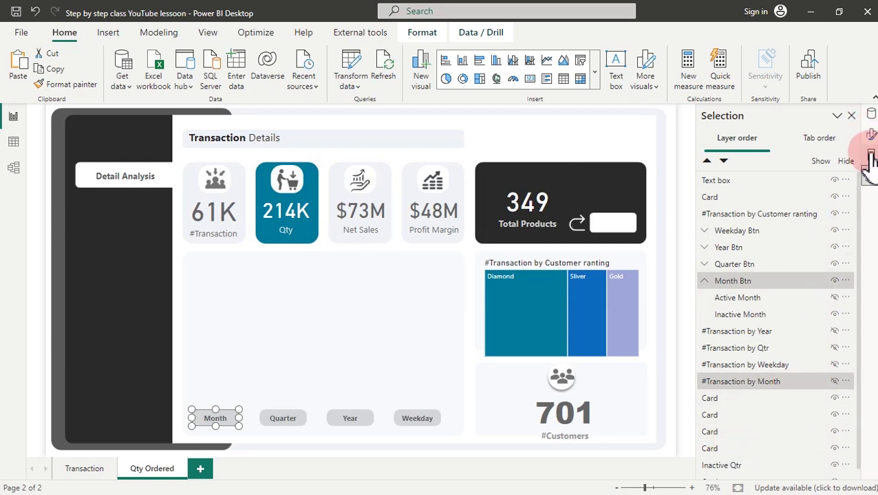
Add a bookmark of the hidden monthly chart state and name it "Inactive Q Month"
click(870, 156)
click(769, 141)
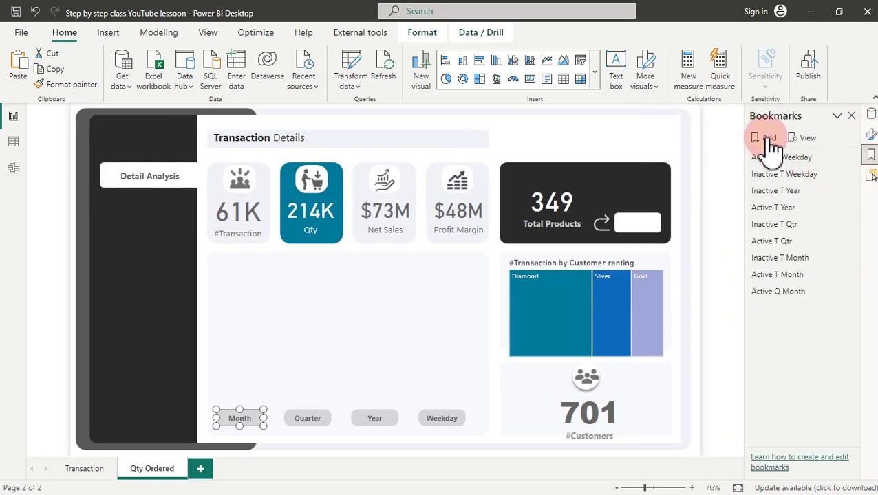
click(775, 310)
double_click(777, 310)
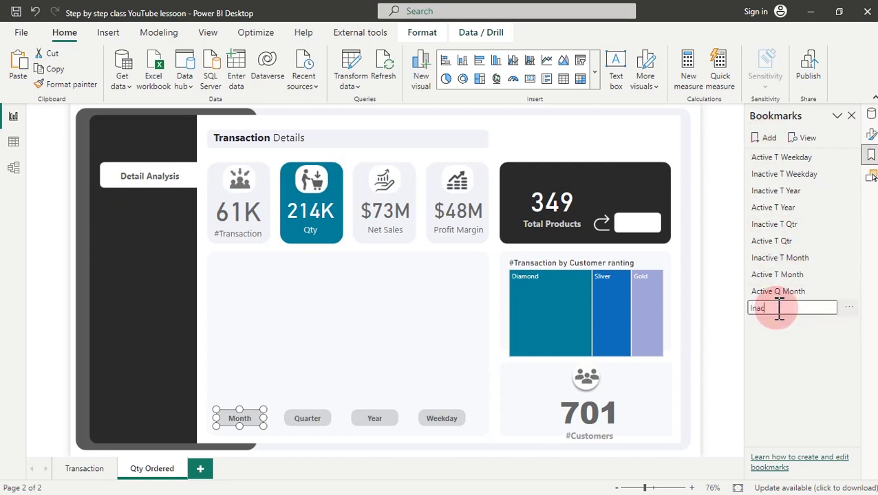
text(Inactive Q Month)
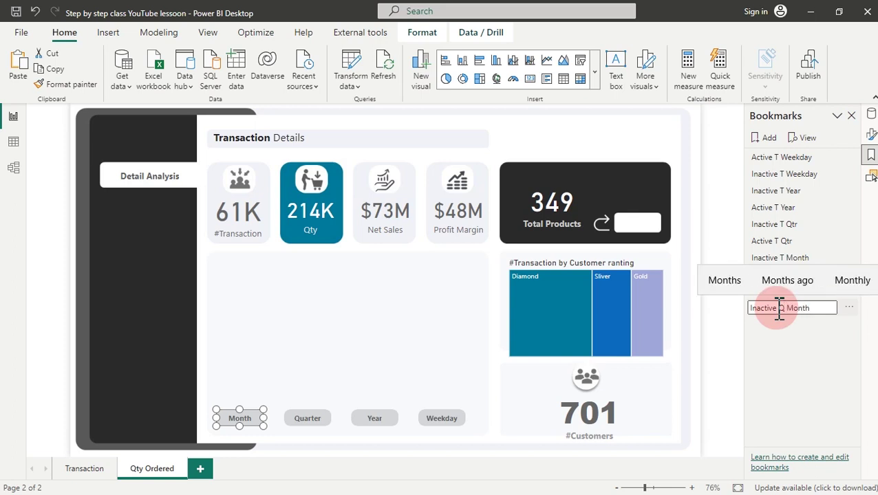
key(Return)
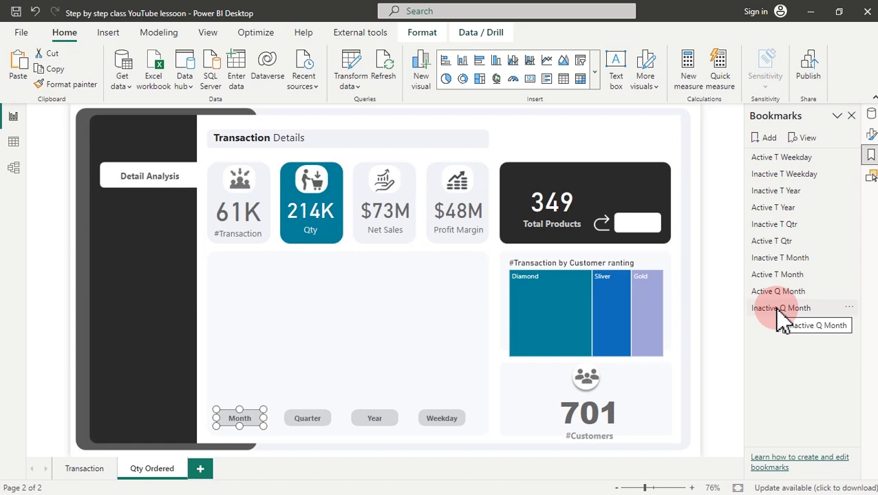
Exclude Data from what the Inactive Q Month bookmark captures, and update the bookmark
click(850, 310)
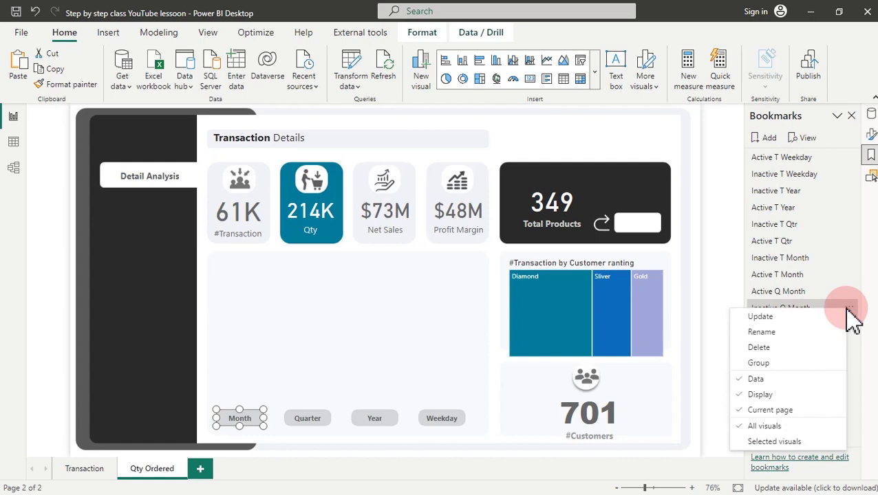
click(756, 382)
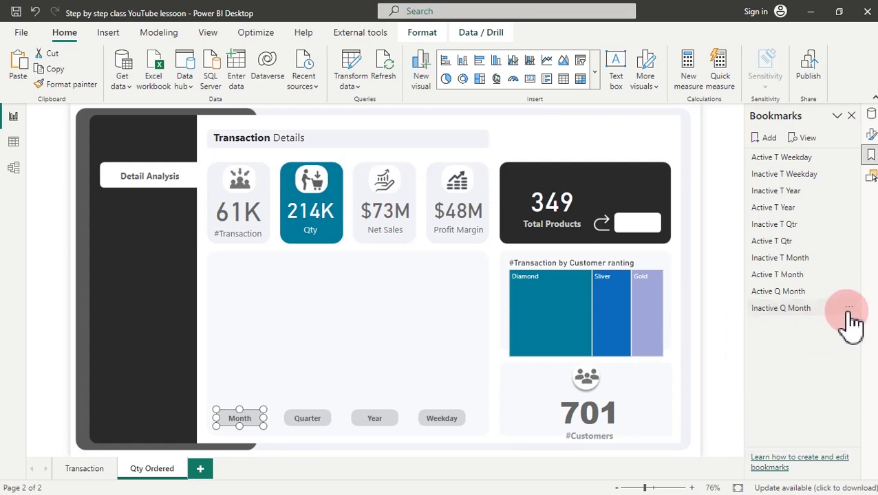
click(851, 310)
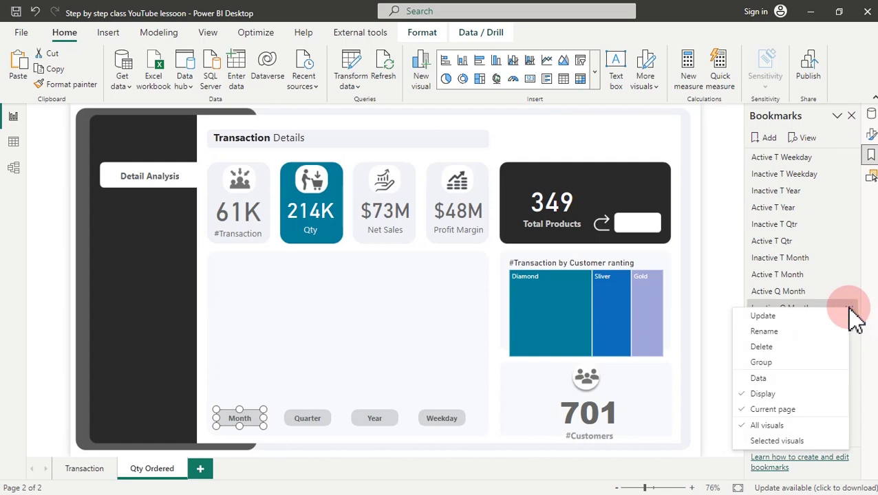
click(763, 316)
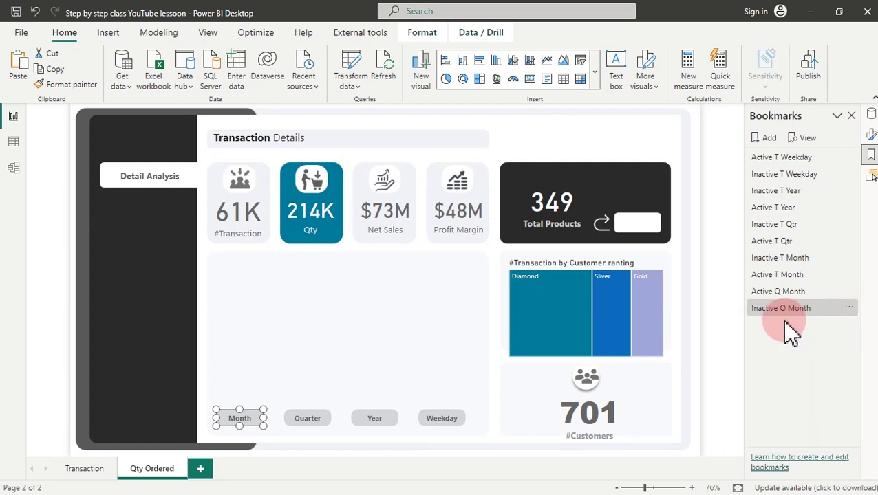
Test the Active Q Month and Inactive Q Month bookmarks by switching between them, ending on Active Q Month
click(778, 295)
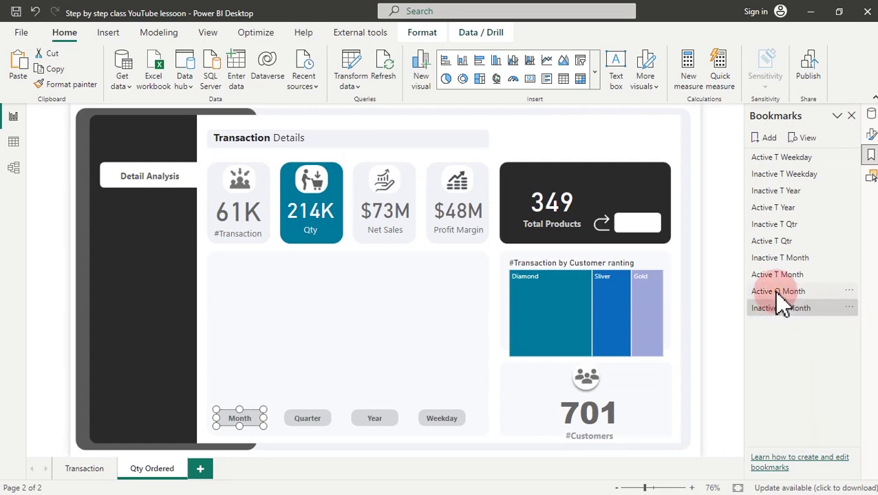
click(778, 310)
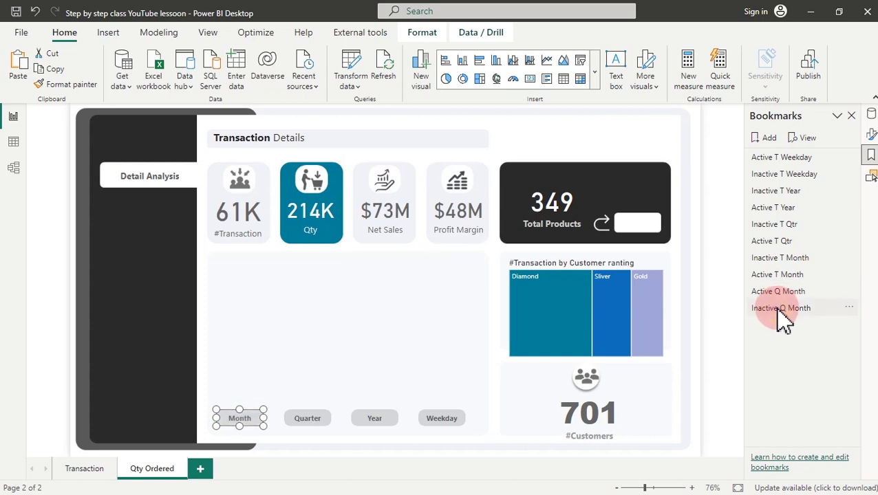
click(781, 293)
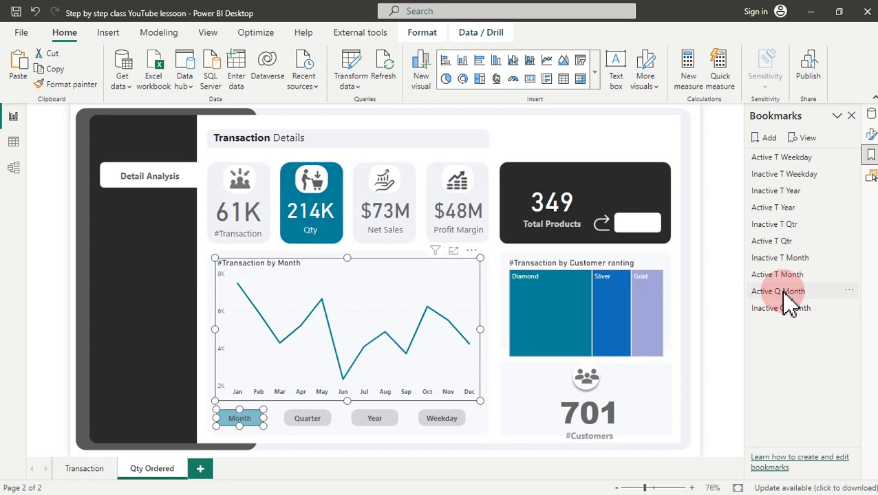
Replace #Transaction with the Qty measure on the Y-axis of the monthly line chart
click(415, 267)
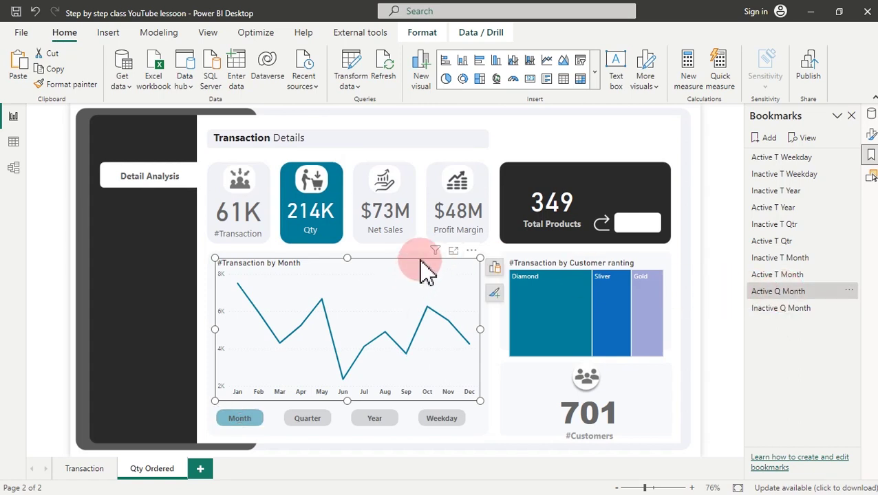
click(494, 267)
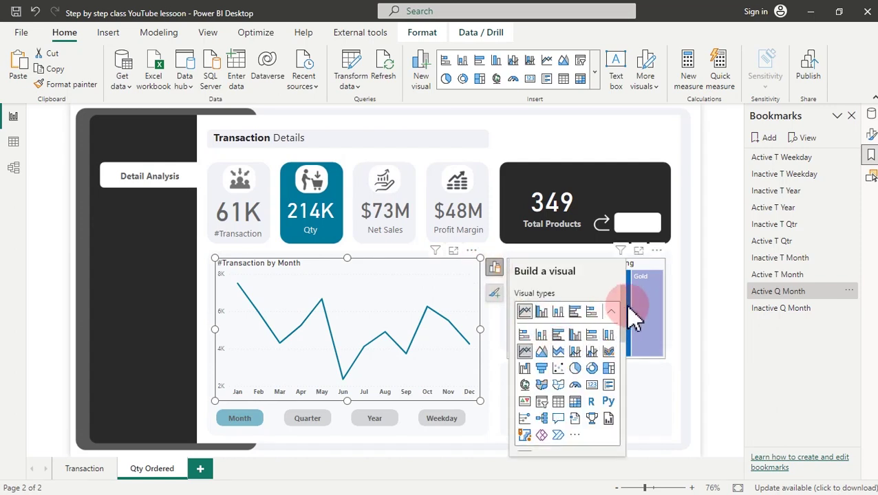
drag(626, 300, 633, 372)
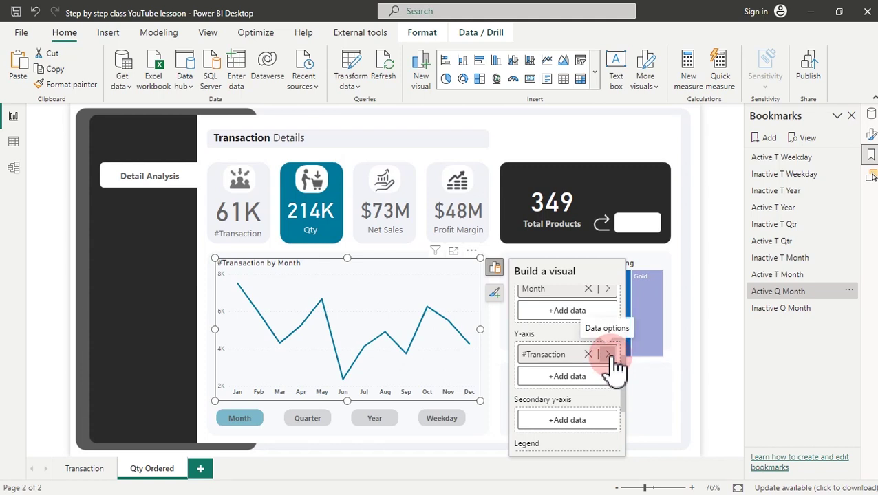
click(608, 355)
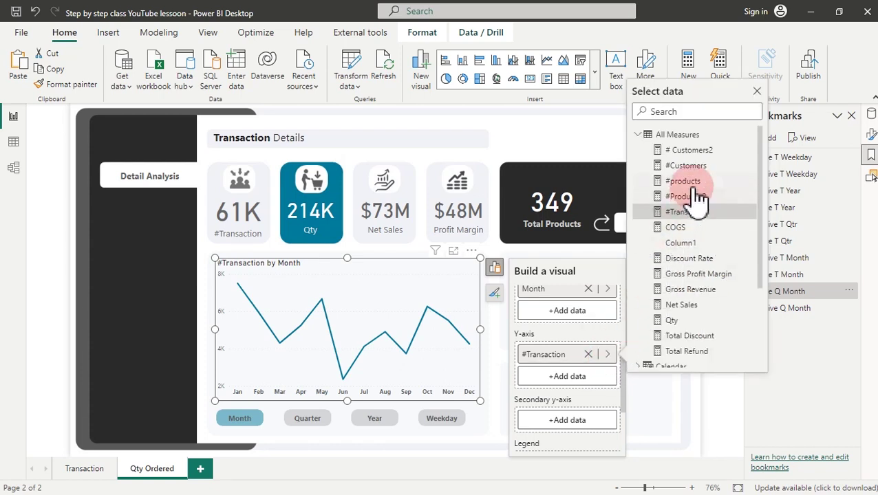
click(678, 320)
click(678, 322)
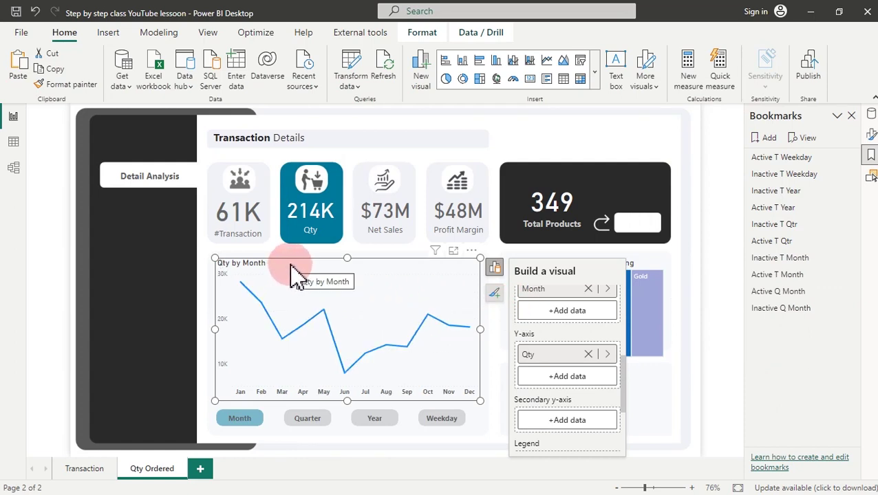
Compare the Transaction page's monthly chart with the one on the Qty Ordered page
click(77, 473)
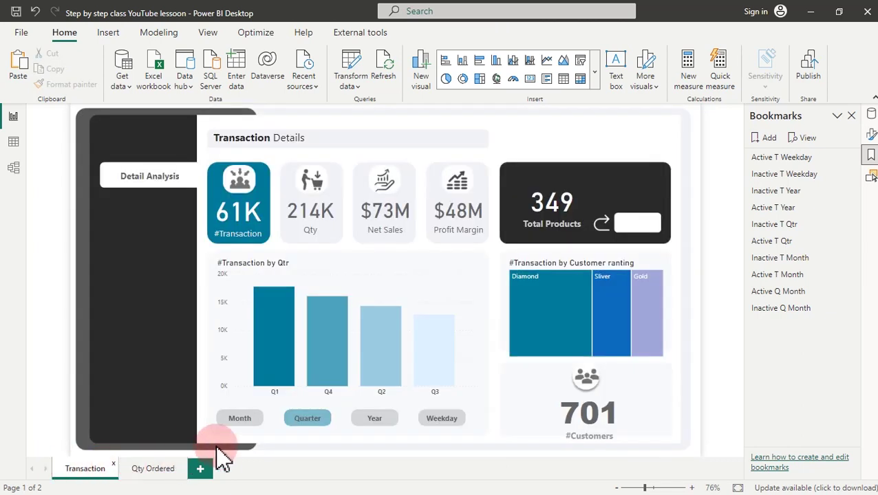
click(242, 420)
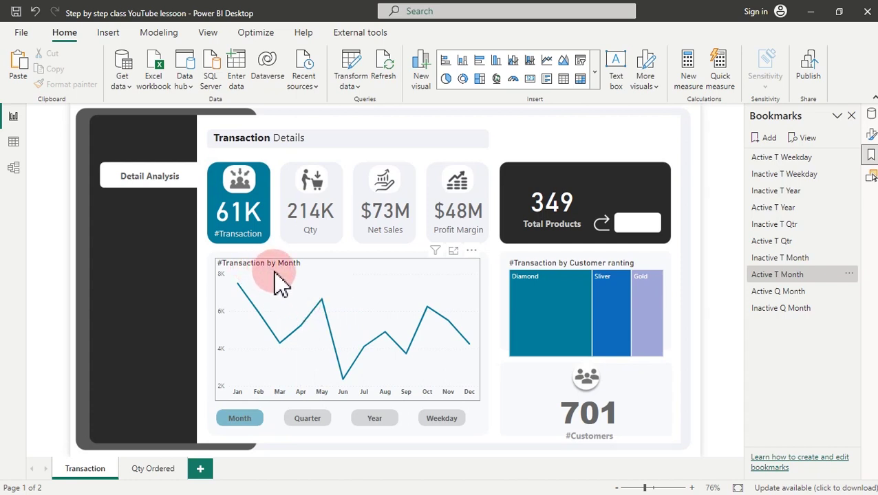
click(152, 470)
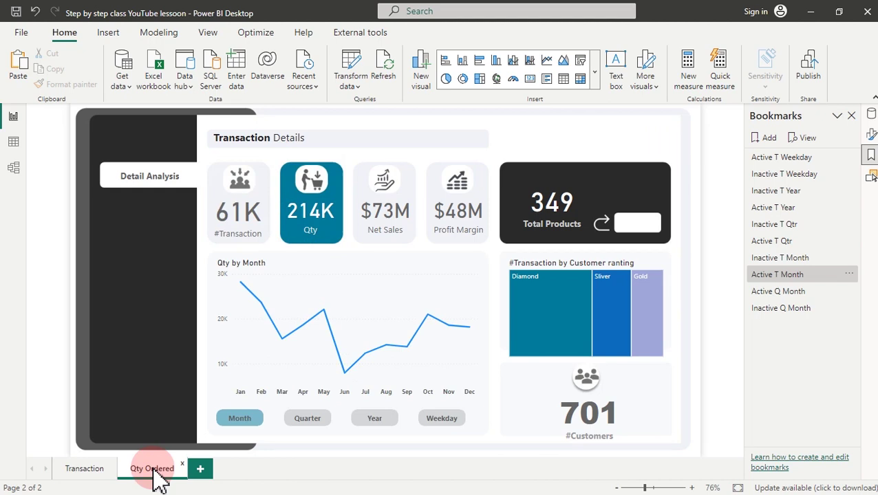
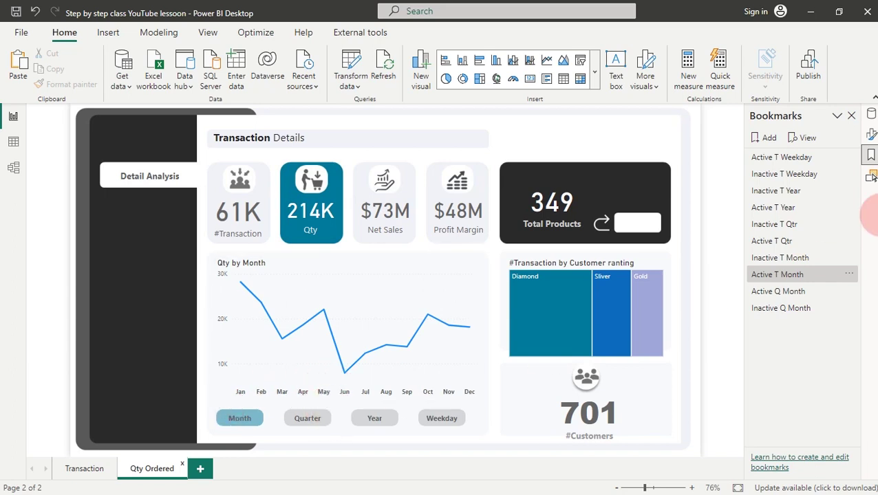
Apply the Inactive Q Month bookmark, and select the hidden #Transaction by Weekday chart together with the Weekday Btn group
click(871, 177)
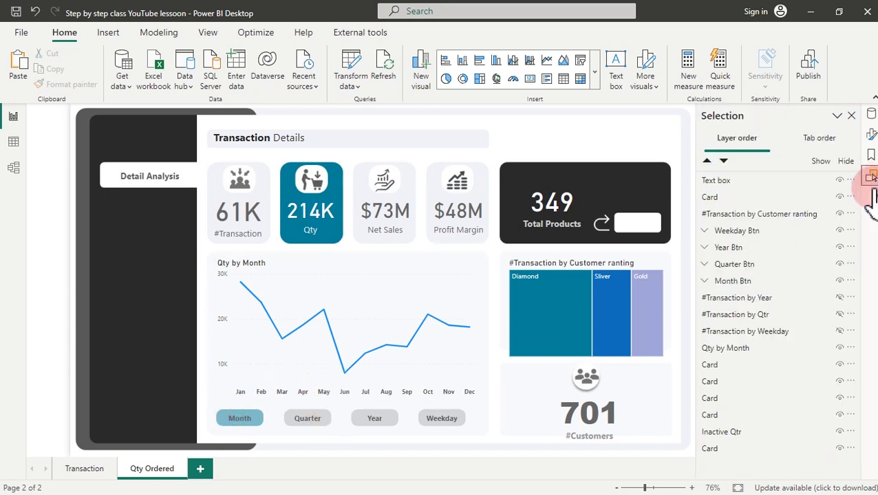
click(871, 157)
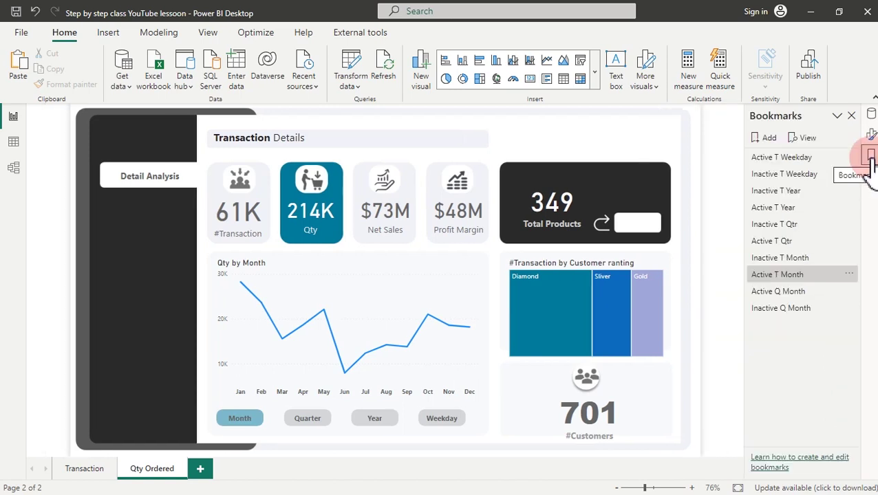
click(791, 313)
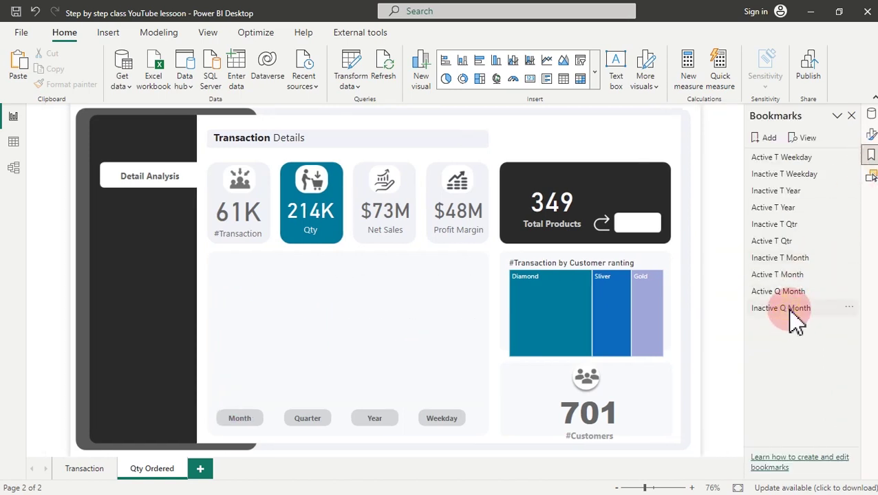
click(869, 179)
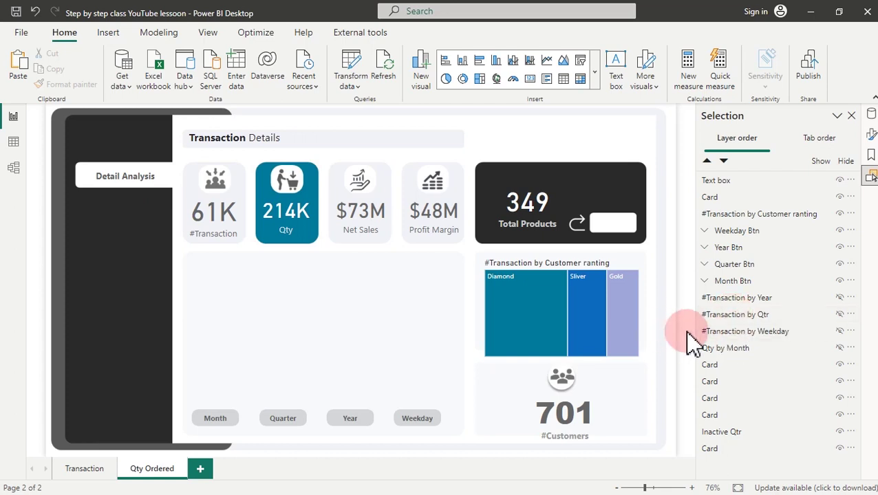
click(725, 332)
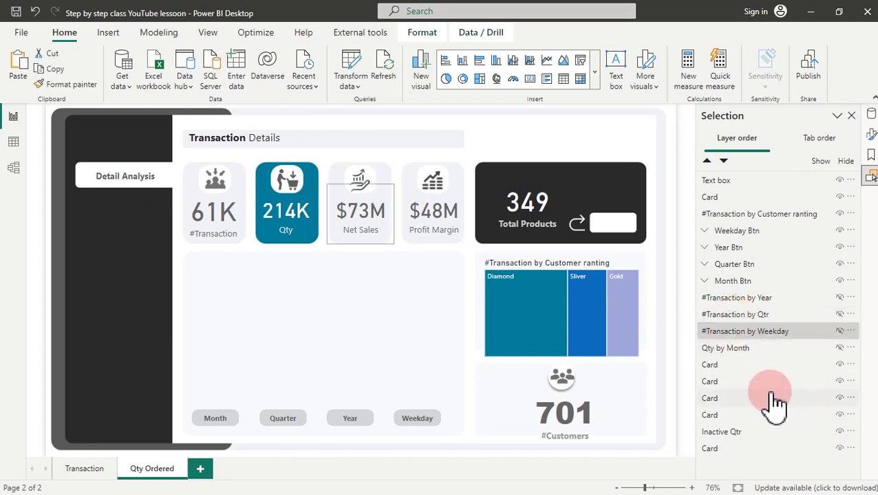
ctrl+click(744, 237)
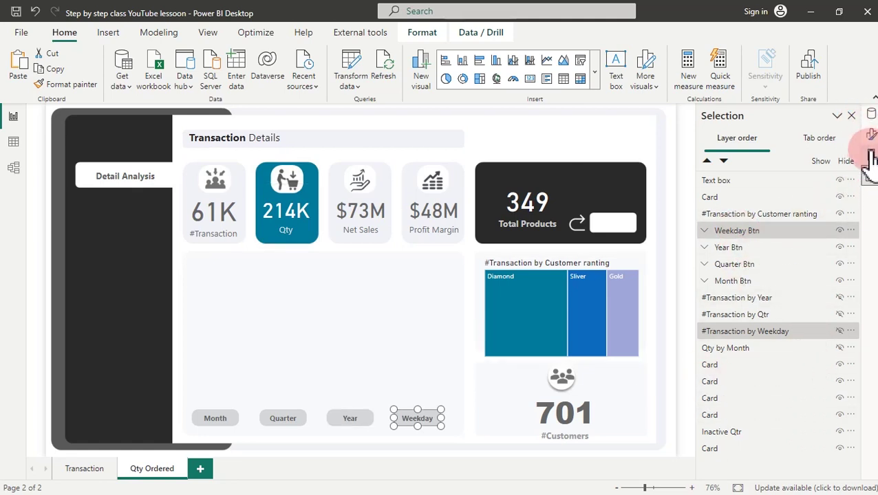
Add a bookmark of the hidden weekday chart state and name it "Inactive Q Weekday"
click(870, 155)
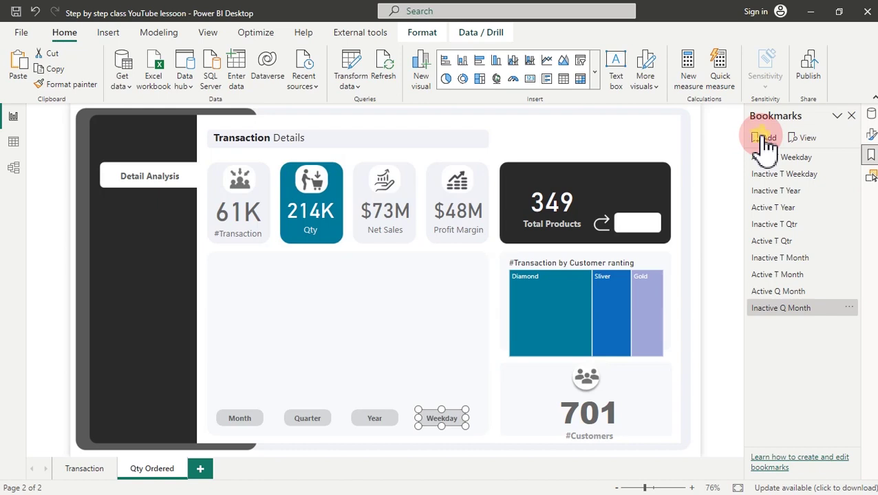
click(766, 140)
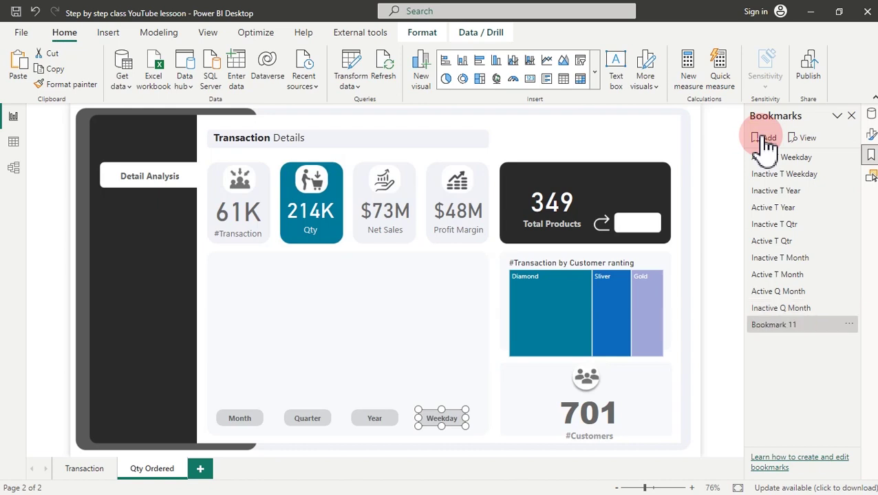
double_click(780, 326)
key(BackSpace)
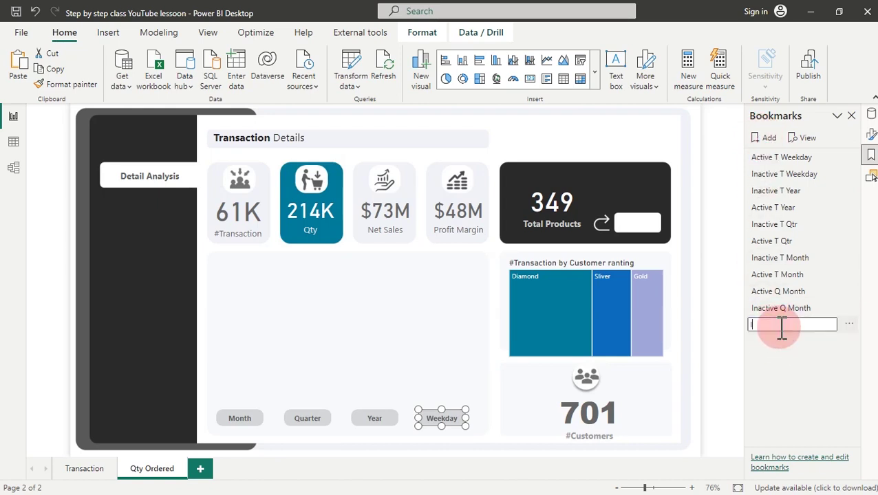
text(Inactive )
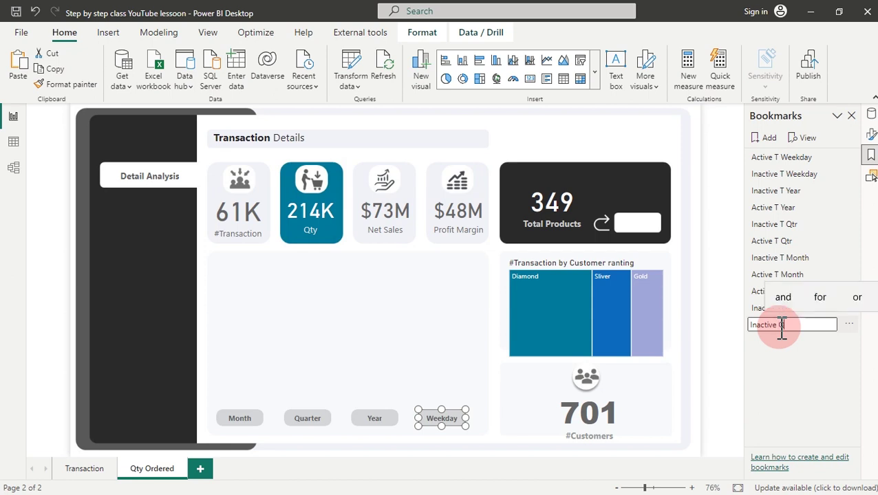
text(Q Weekday)
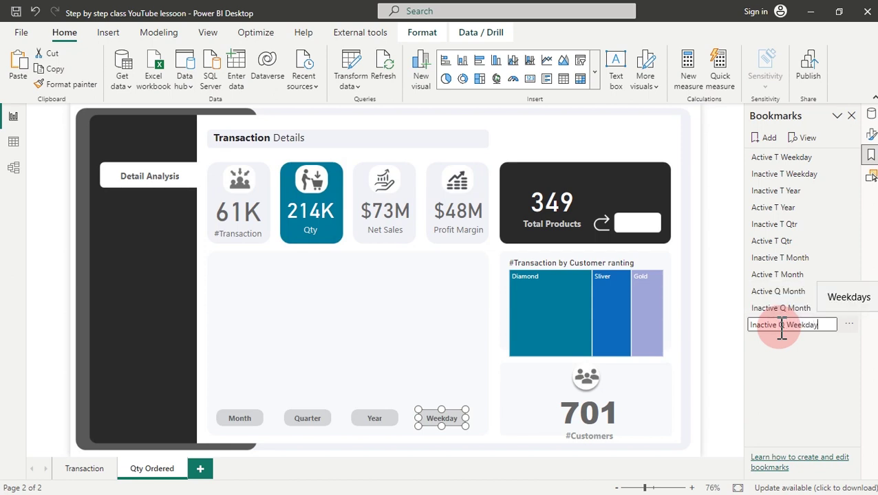
key(Return)
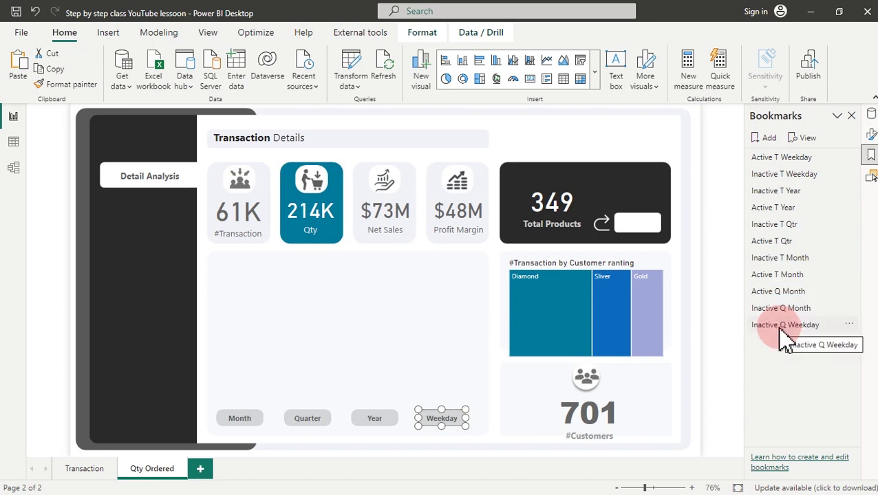
Exclude Data from what the Inactive Q Weekday bookmark captures, and update the bookmark
click(850, 326)
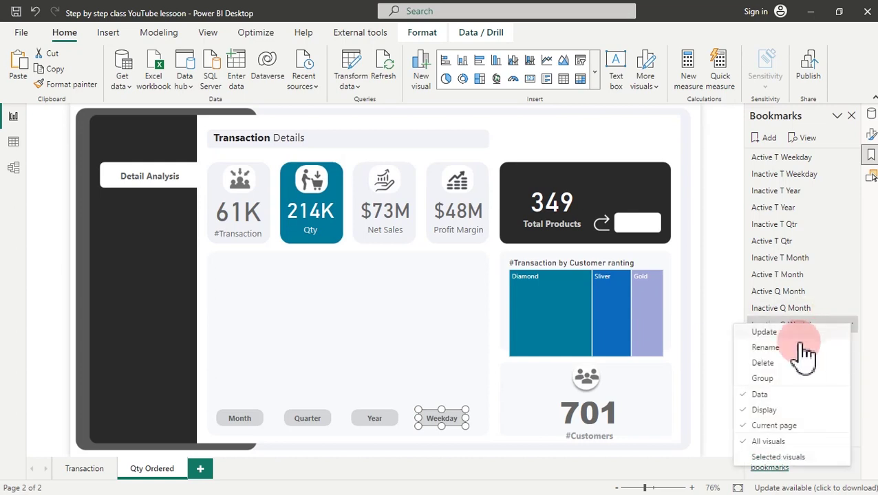
click(754, 393)
click(850, 327)
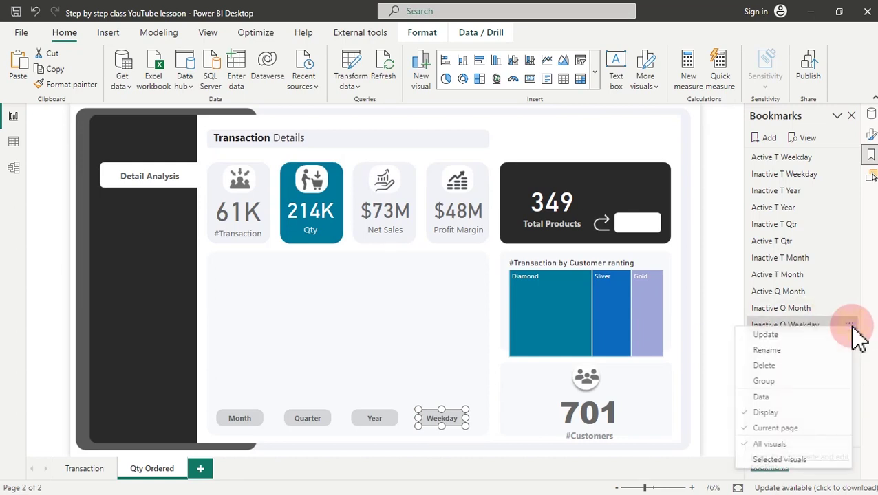
click(769, 337)
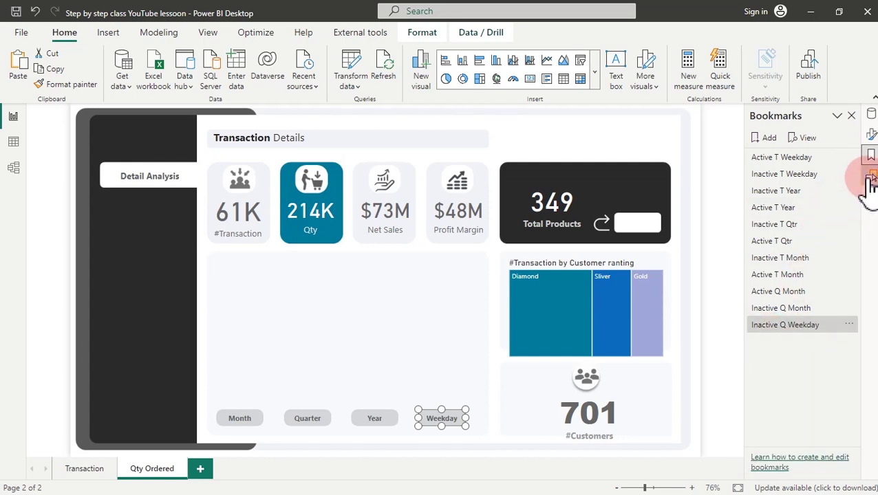
Show the #Transaction by Weekday chart and the Active Weekday button in the Weekday Btn group, and hide the Inactive Weekday button
click(870, 177)
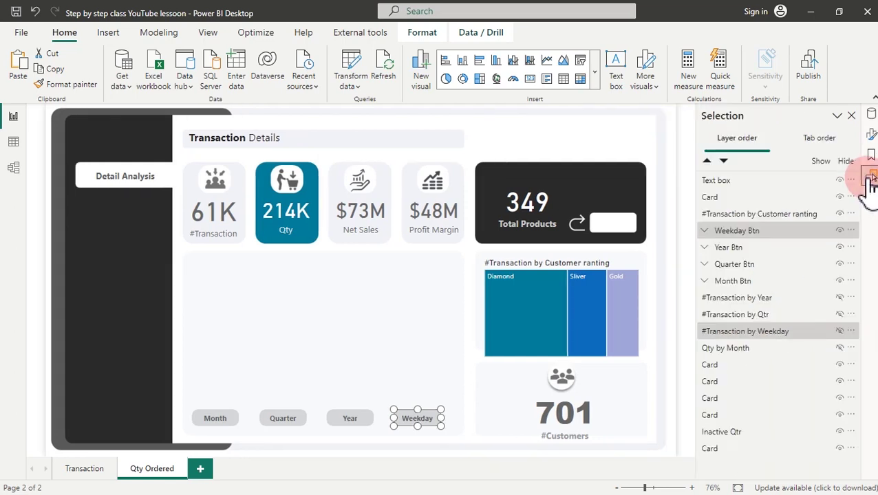
click(839, 332)
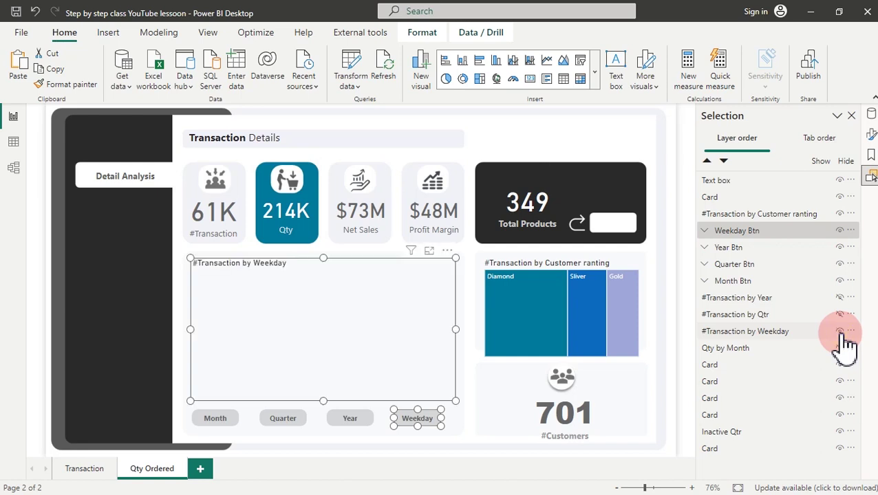
click(705, 232)
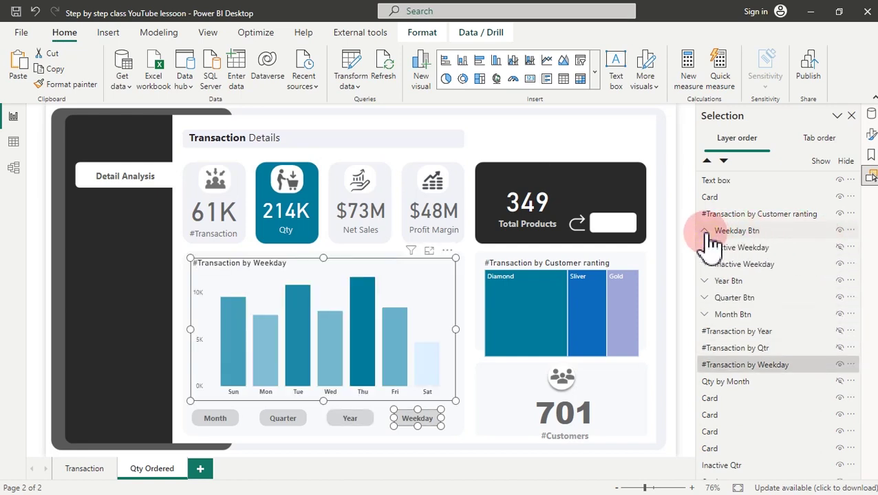
click(836, 248)
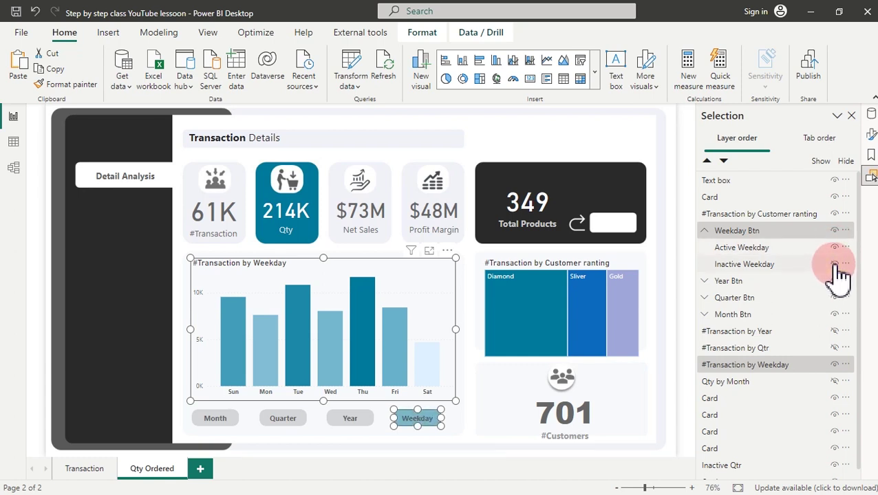
click(834, 264)
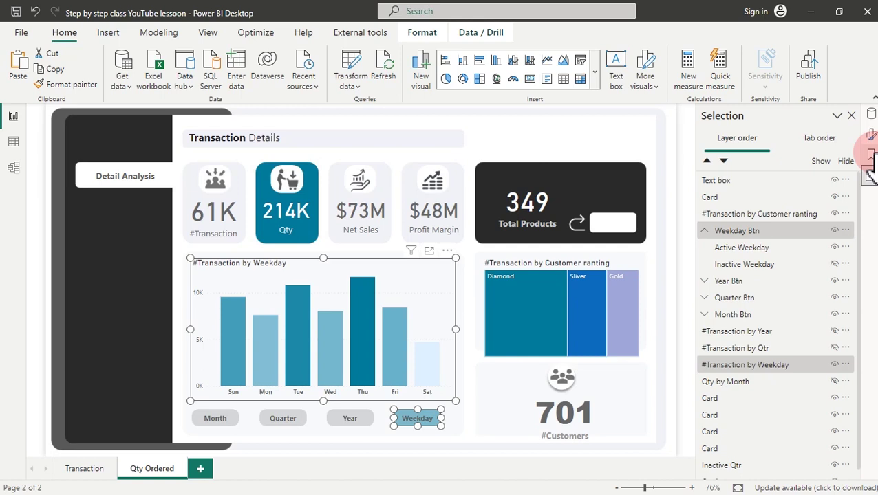
Add a bookmark of the visible weekday chart state and name it "Active Q Weekday"
click(869, 157)
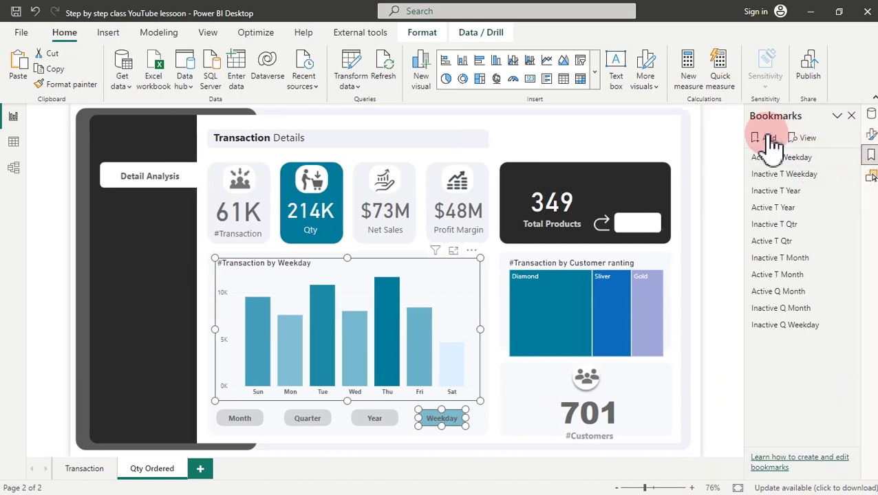
click(769, 139)
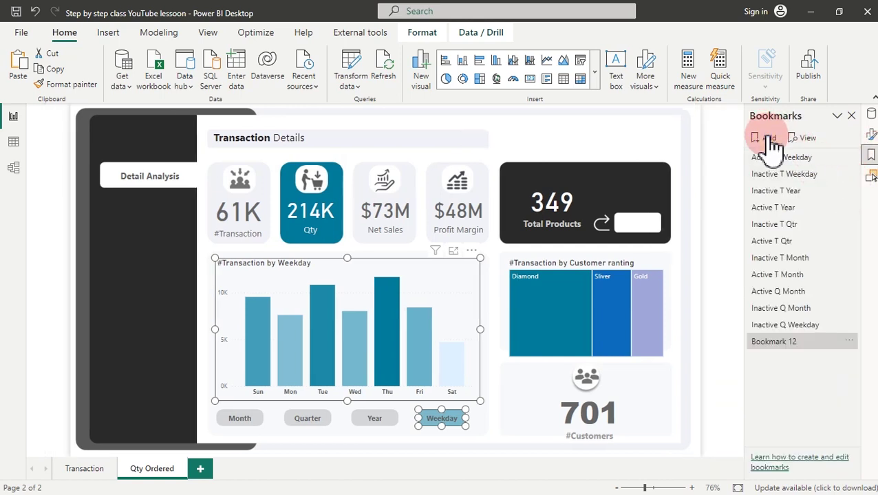
double_click(769, 342)
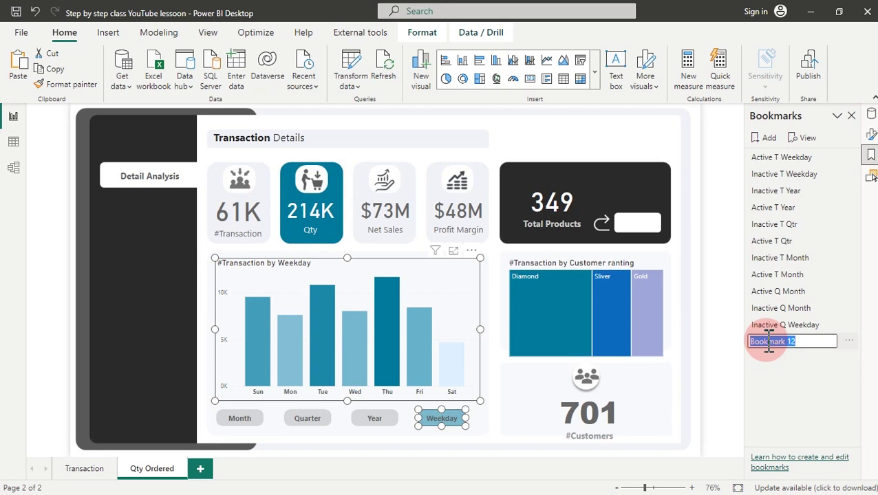
text(Acti)
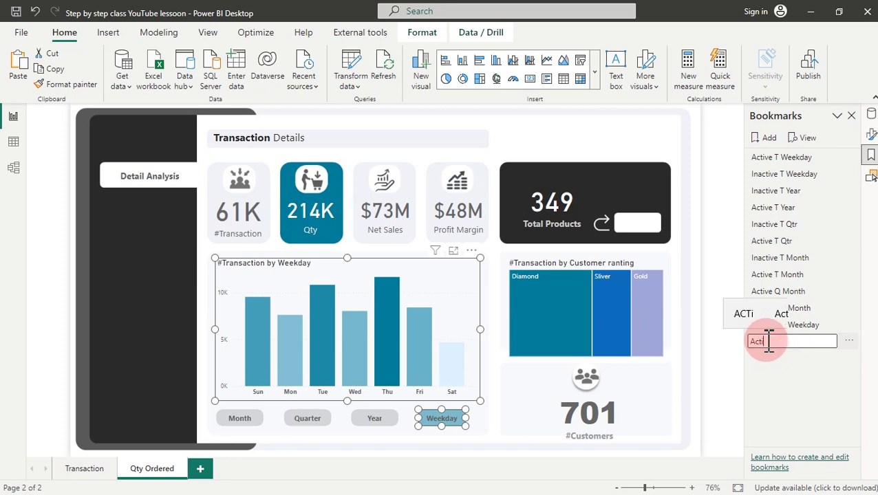
text(ve Q)
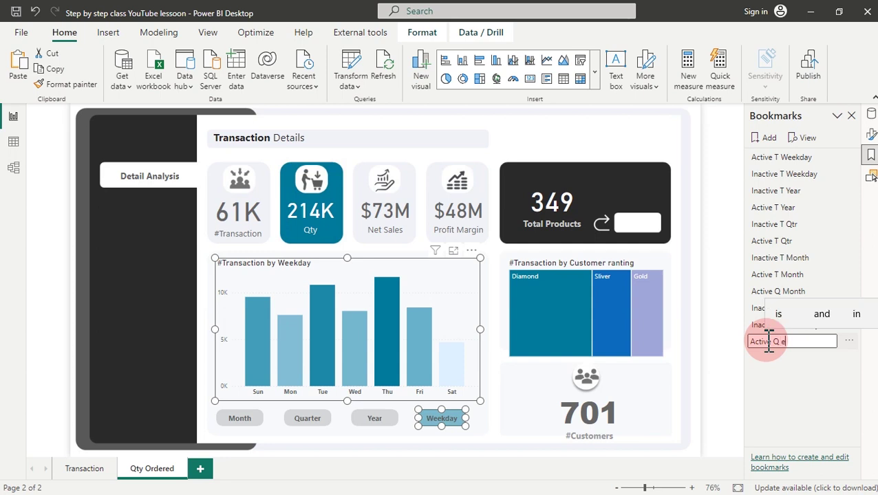
text( Wee)
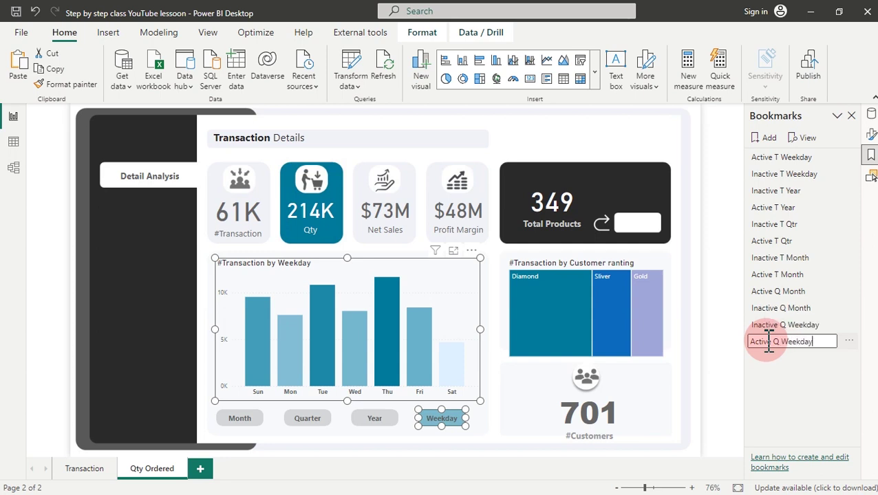
text(kday)
key(Return)
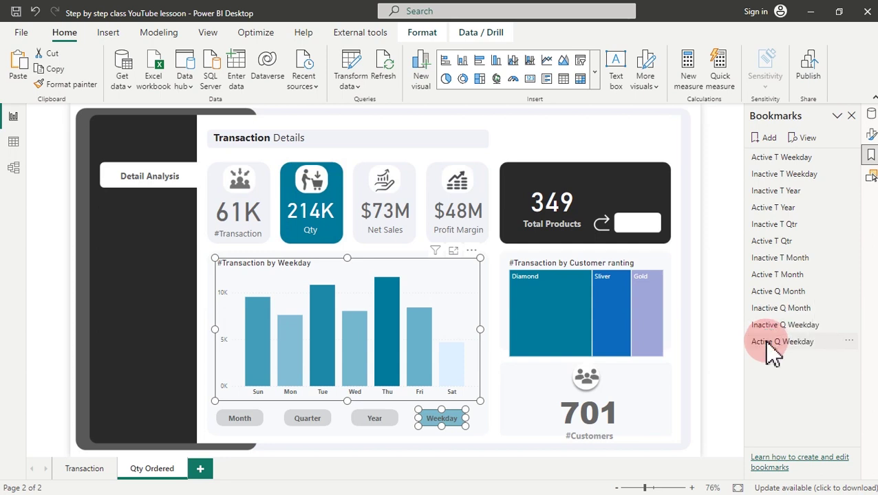
Exclude Data from what the Active Q Weekday bookmark captures, and update the bookmark
click(848, 341)
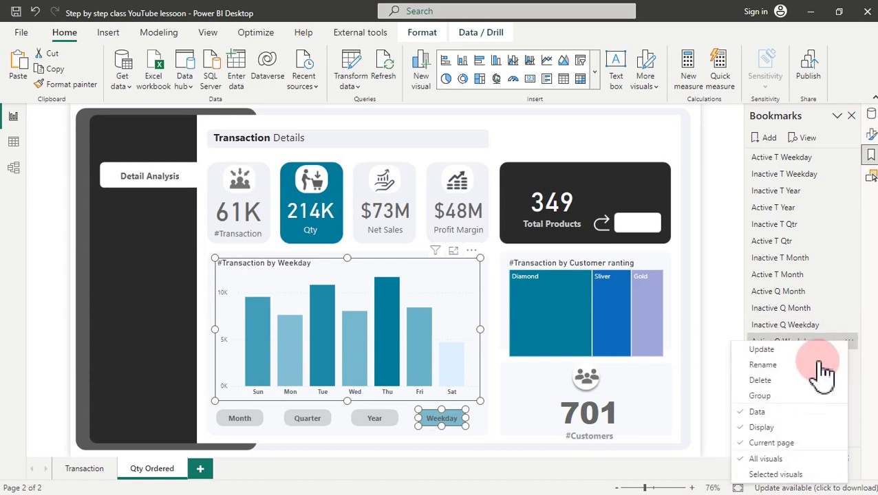
click(744, 413)
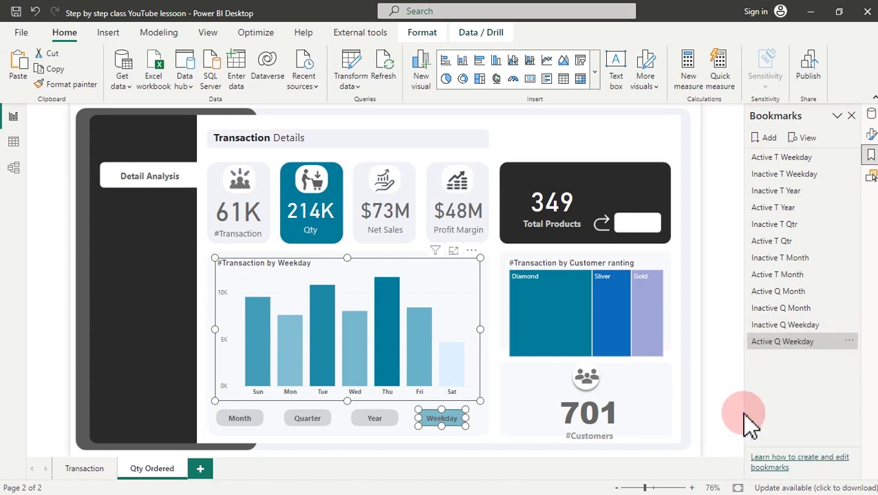
click(848, 341)
click(781, 350)
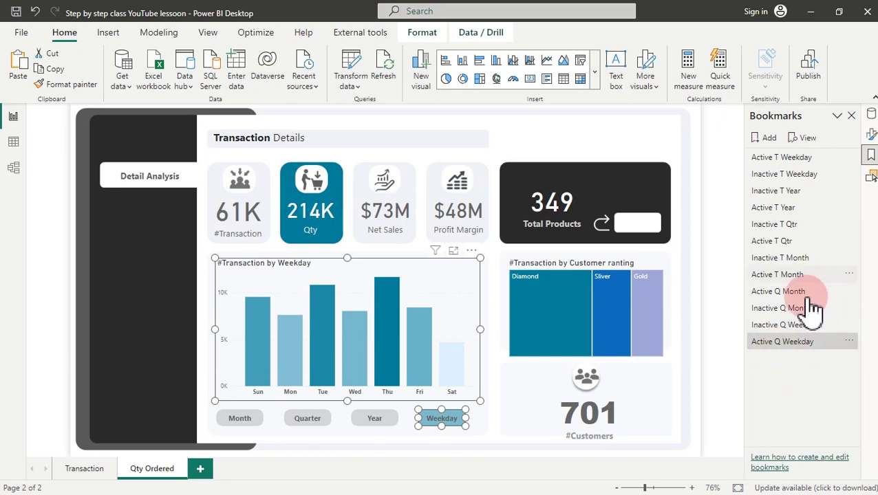
Test the weekday bookmarks by alternating between Inactive Q Weekday and Active Q Weekday, finishing on the inactive one
click(790, 328)
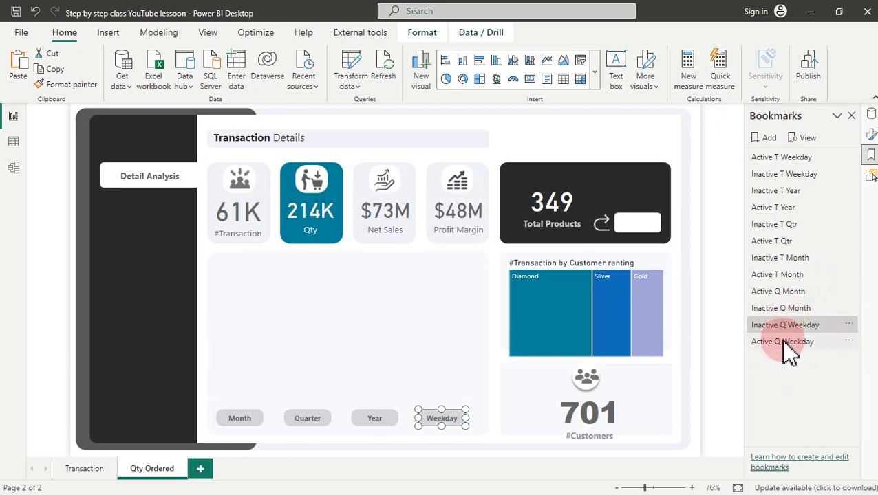
click(789, 344)
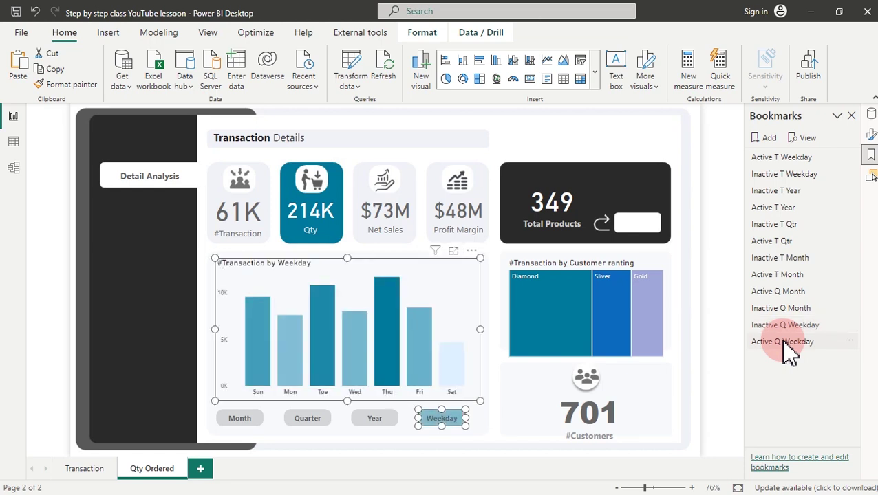
click(791, 326)
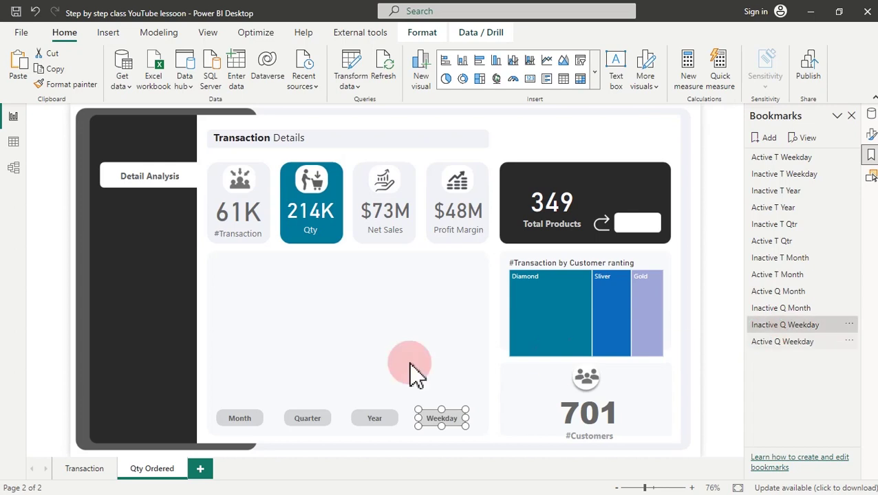
Set the Month button's action to the Active Q Month bookmark
click(233, 421)
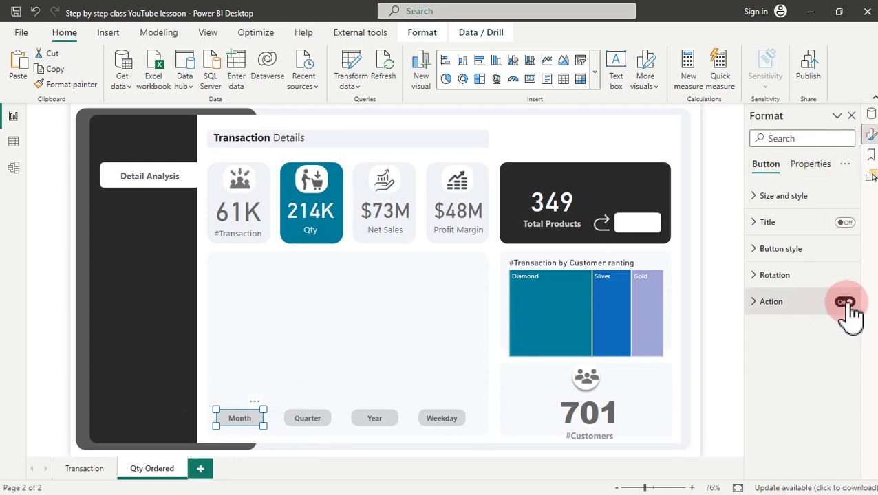
click(773, 303)
click(803, 401)
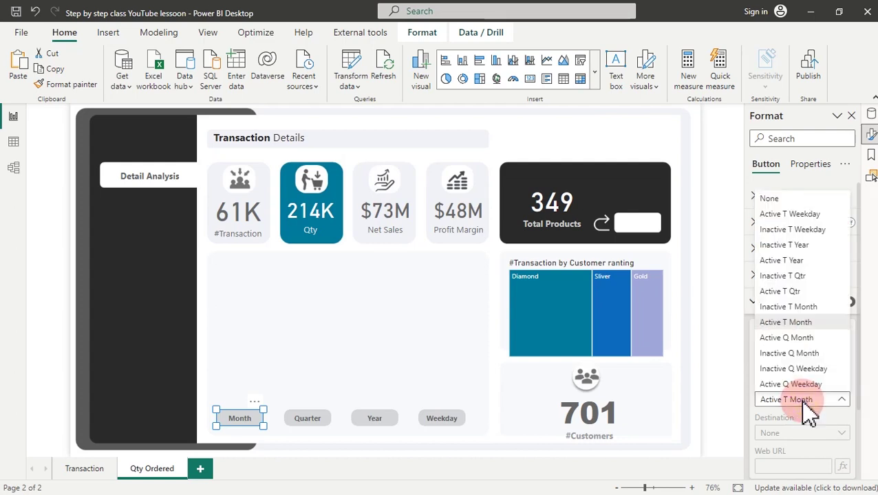
click(794, 339)
Set the inactive Weekday button's action to the Active Q Weekday bookmark, and deselect the button
click(452, 421)
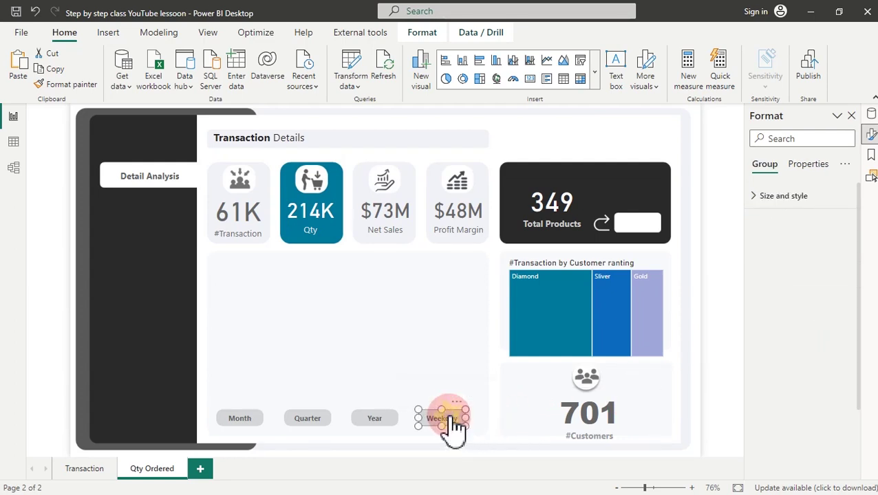
click(452, 421)
click(785, 307)
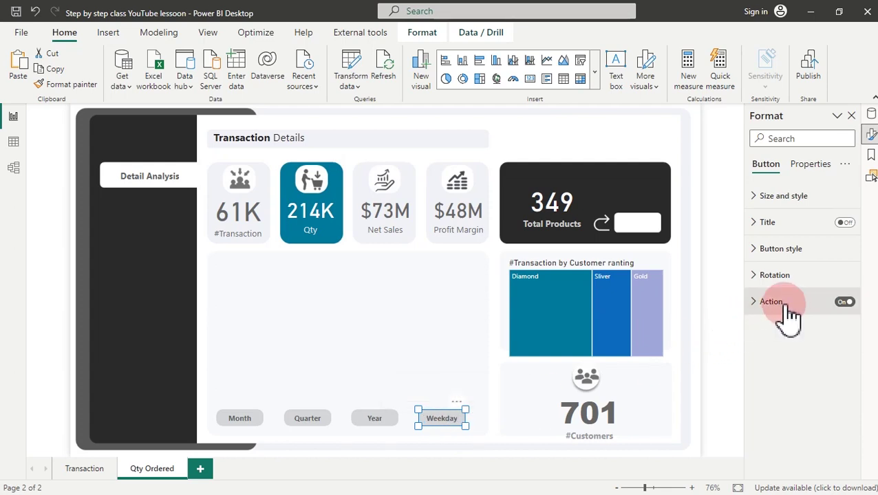
click(814, 403)
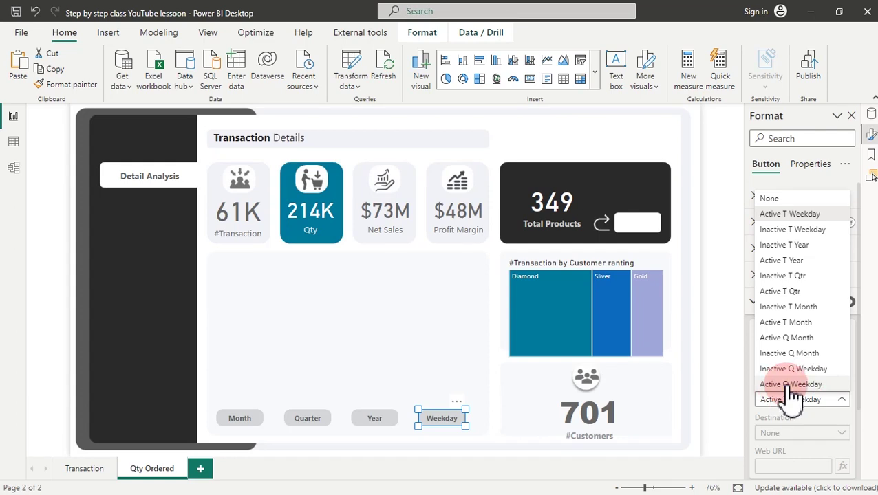
click(791, 385)
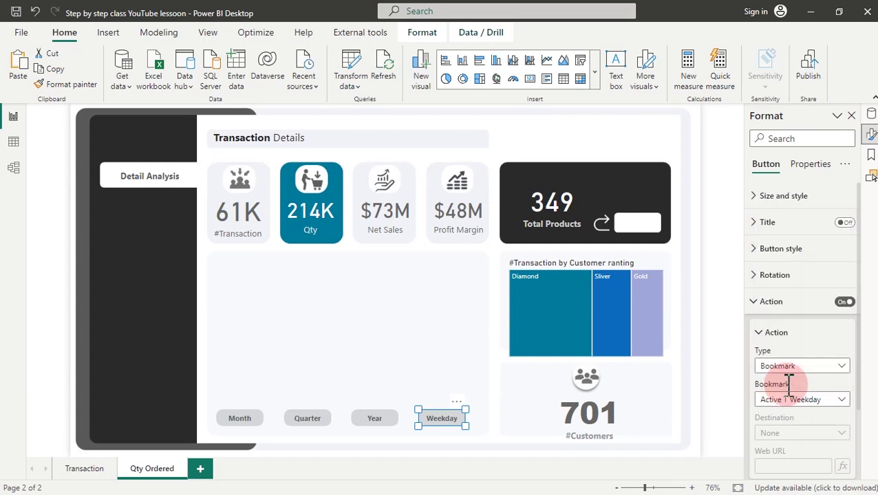
click(469, 438)
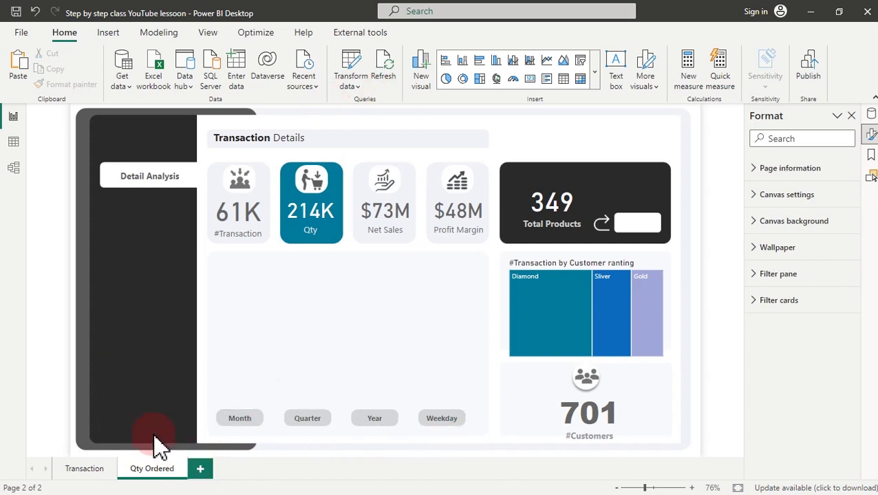
Test the Weekday, Month and Quarter buttons on the page, and return to the Qty Ordered page
click(442, 421)
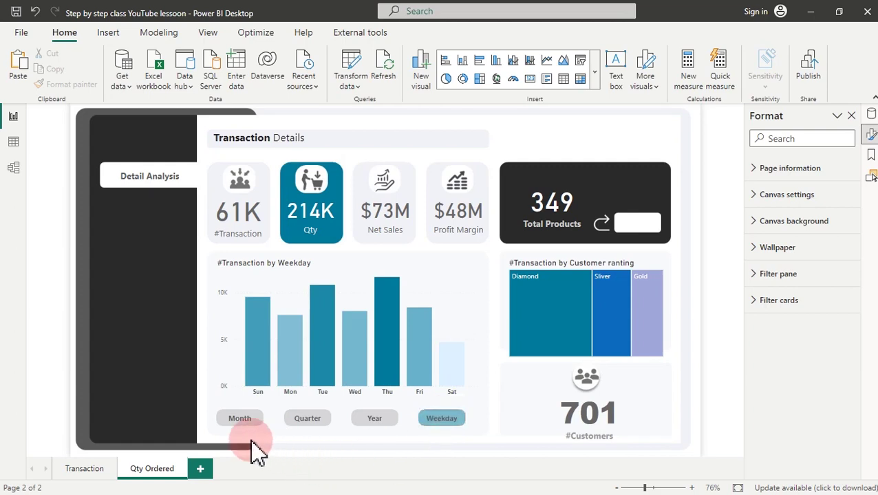
click(241, 421)
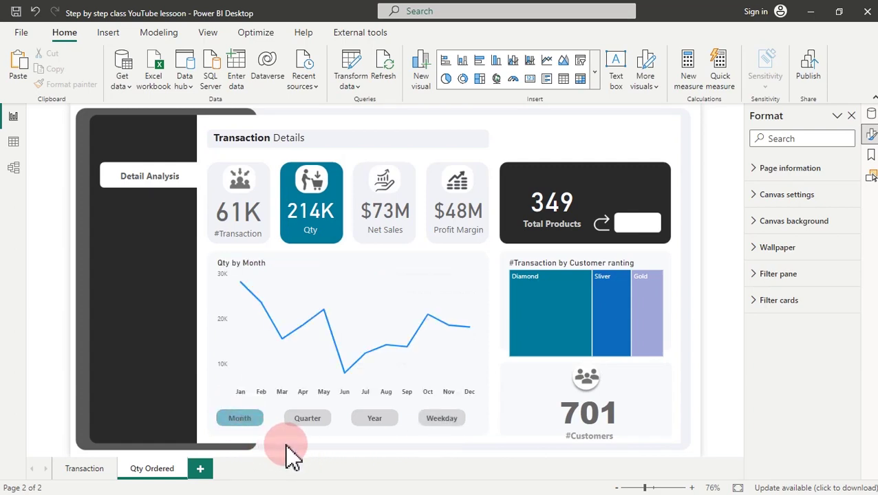
ctrl+click(314, 422)
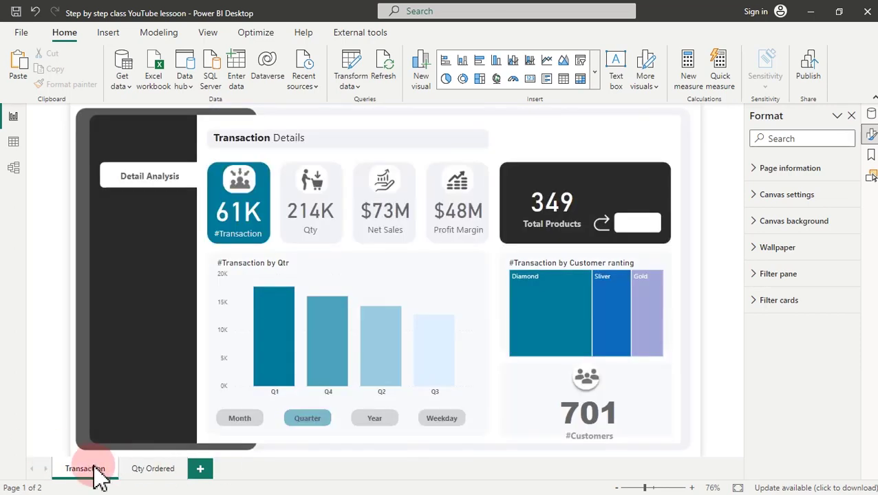
click(153, 469)
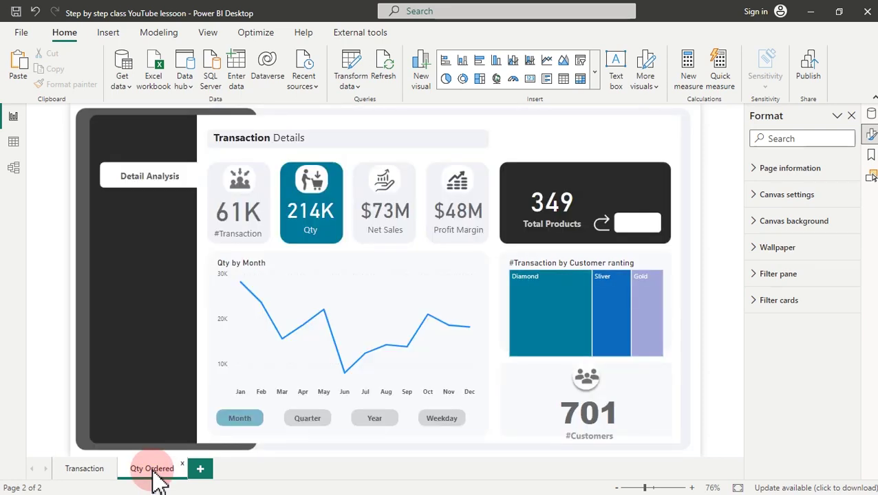
Switch to the published Full YouTube Dashboard 2023 report in Chrome, view it full screen, and show its Net Sales by Month chart
key(super)
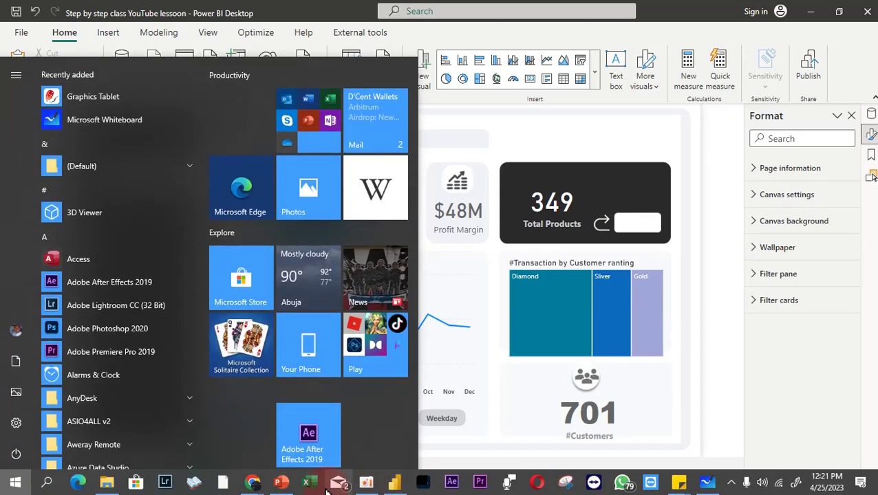
mouse_move(253, 483)
click(309, 457)
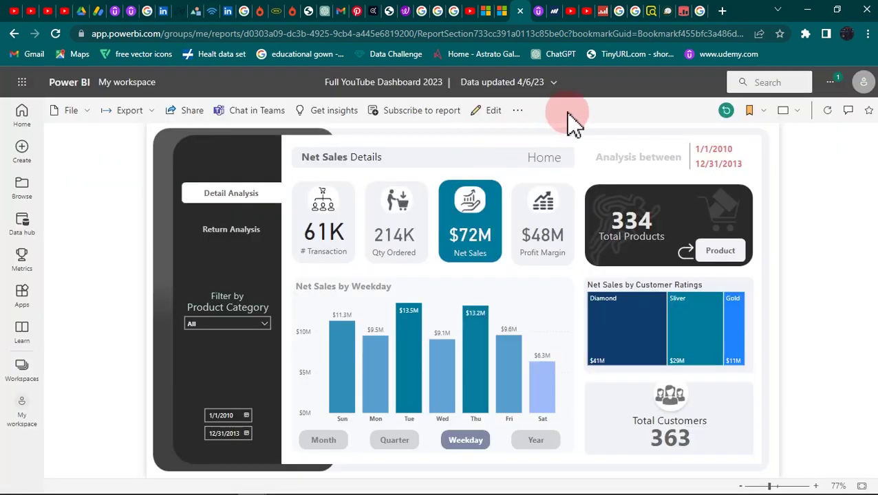
click(801, 113)
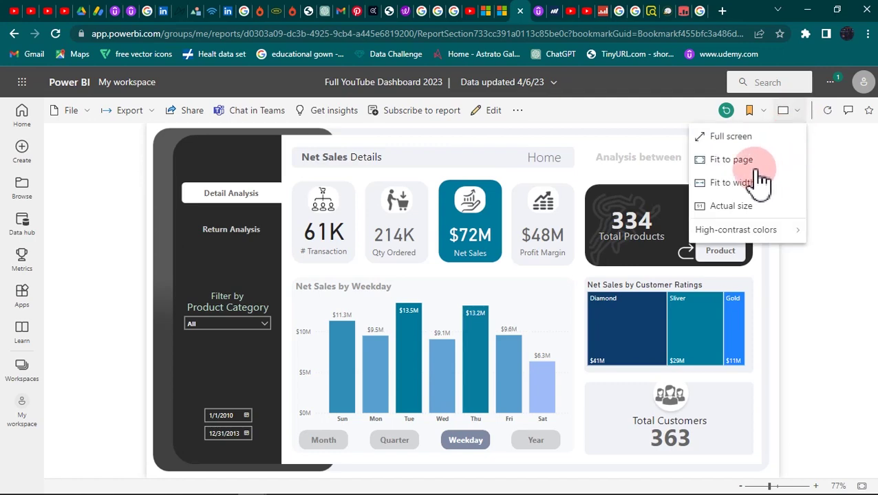
click(732, 138)
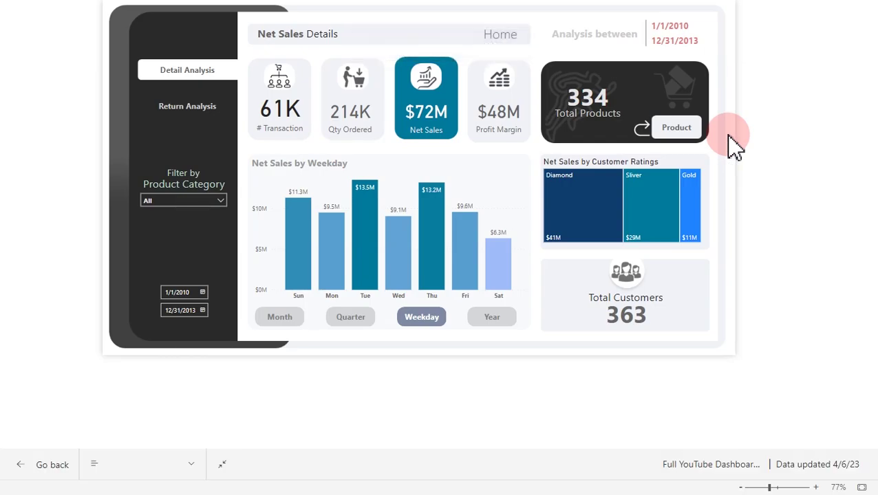
scroll(727, 136, up, 2)
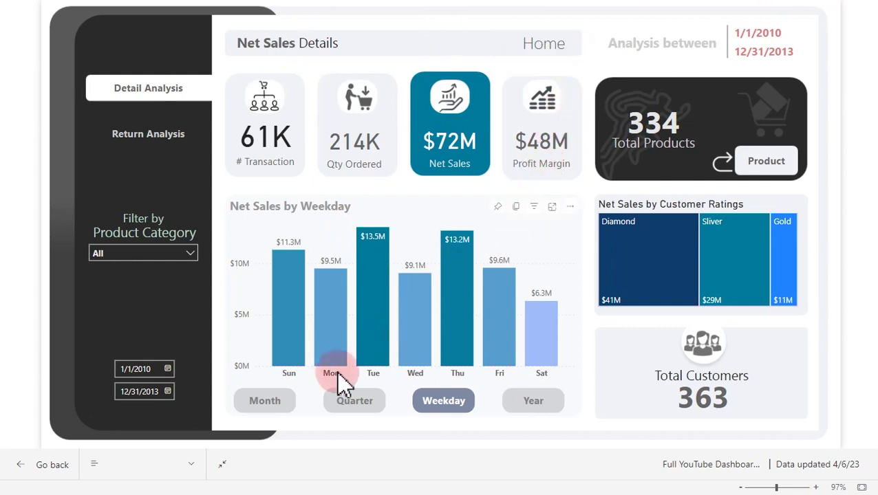
click(274, 415)
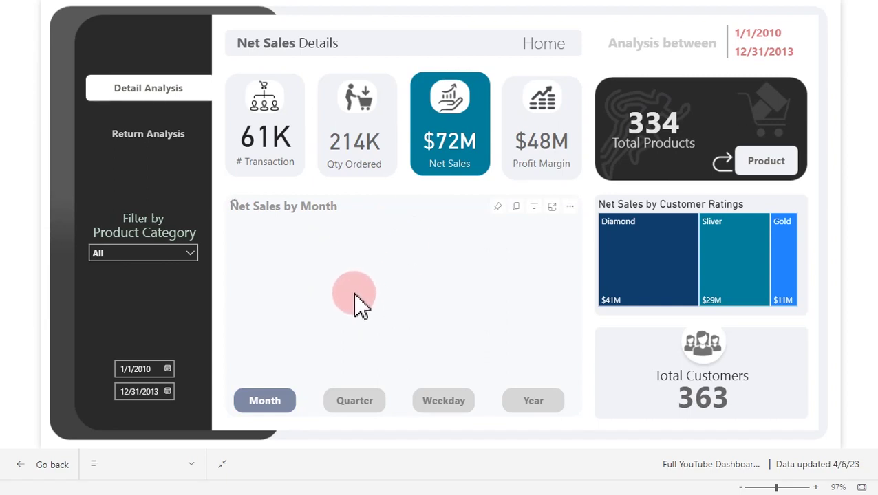
View the Quarter and Weekday charts on the published Net Sales page, exit full screen, and return to Power BI Desktop
click(363, 407)
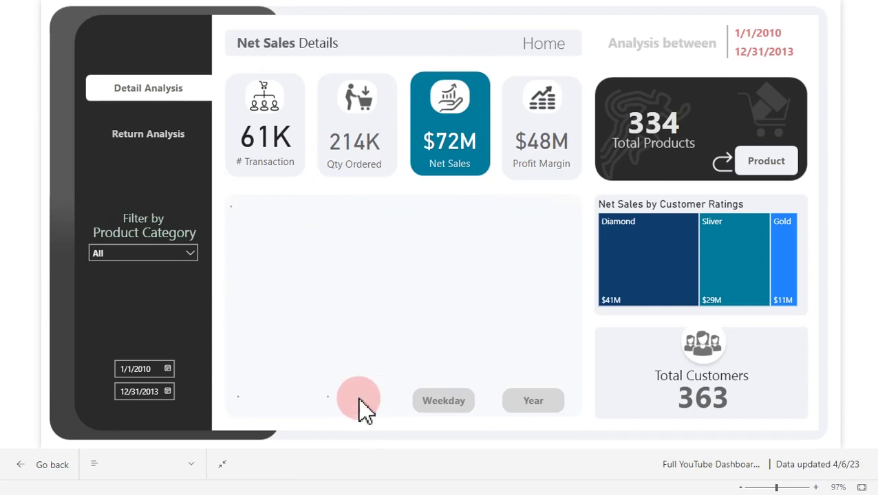
click(439, 409)
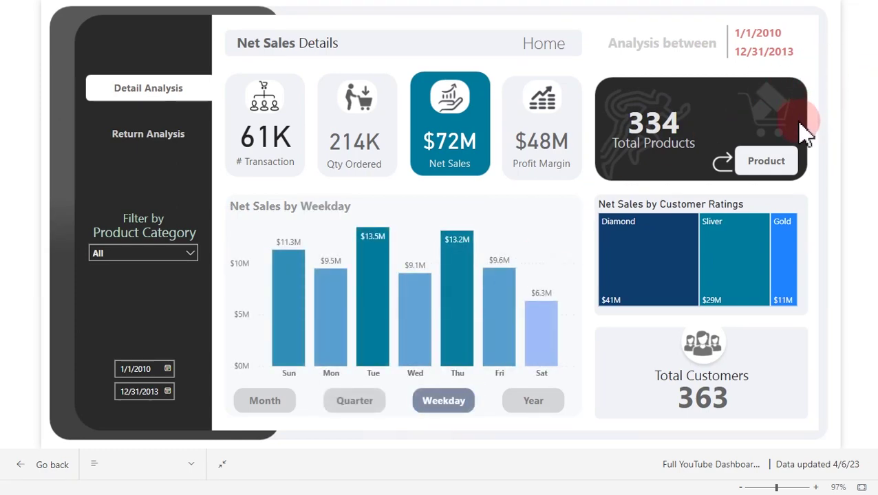
key(Escape)
click(809, 11)
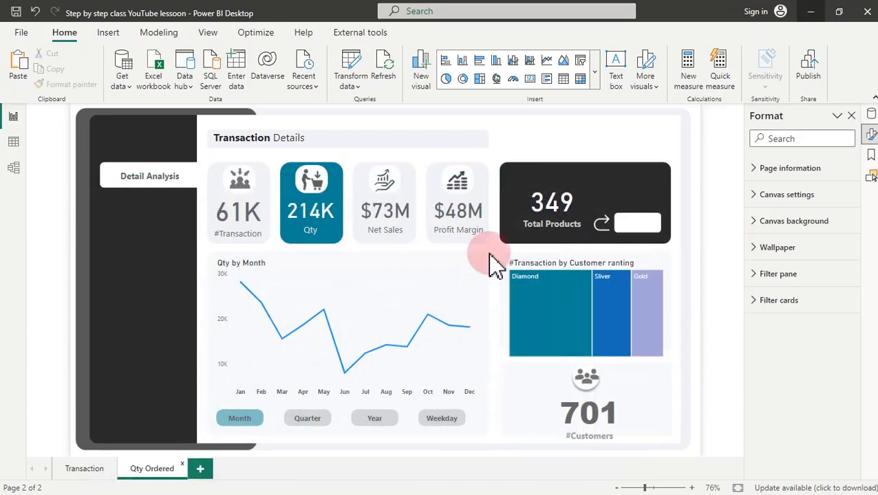
Show the Weekday chart on the Qty Ordered page and replace its Y-axis measure with Qty
click(435, 421)
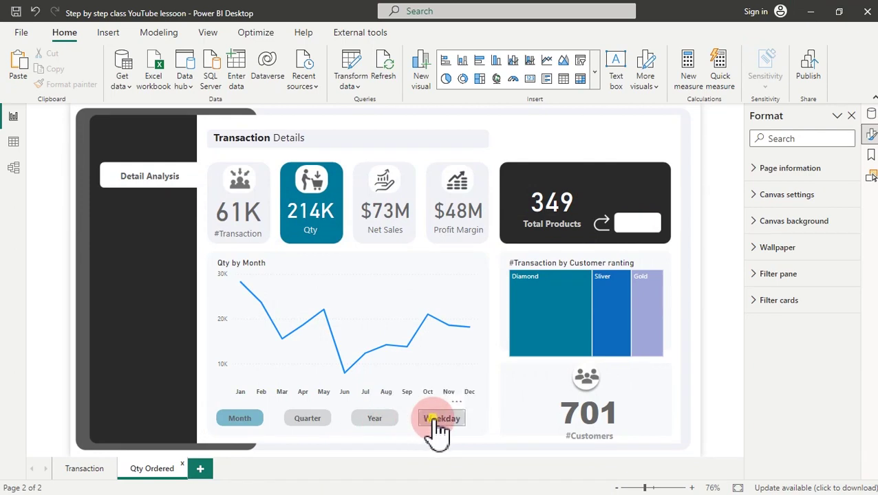
ctrl+click(434, 421)
click(280, 265)
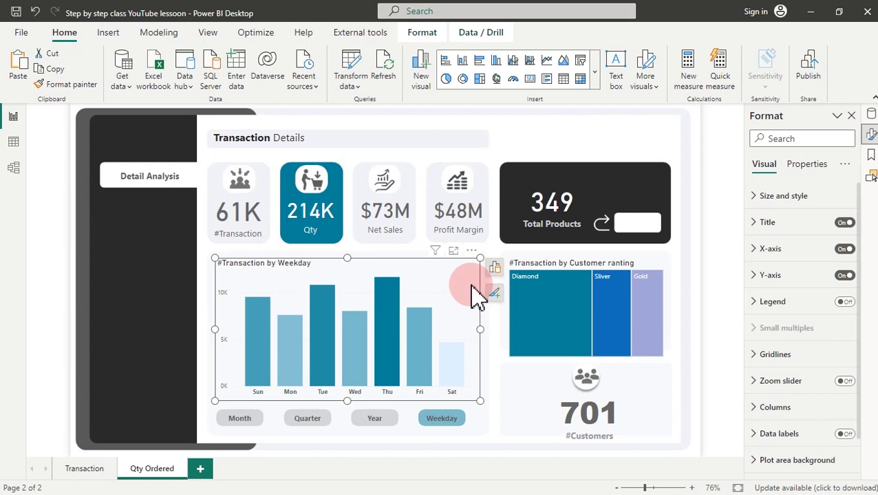
click(495, 267)
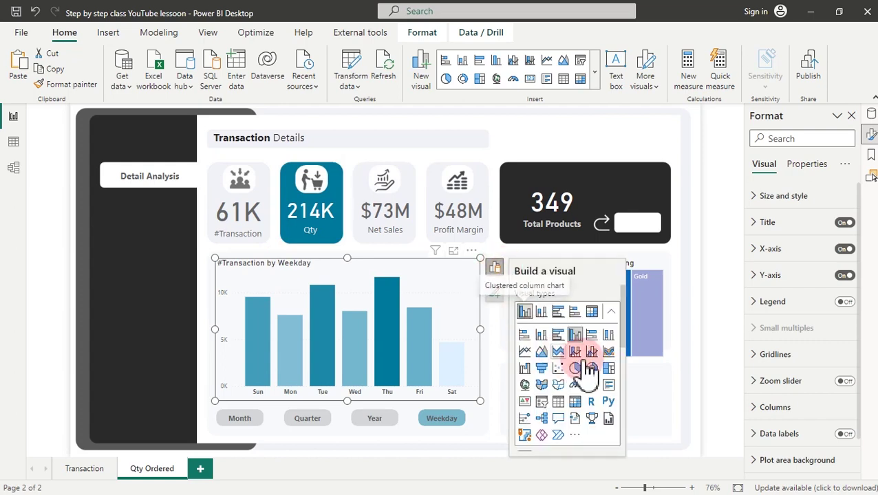
scroll(628, 341, down, 2)
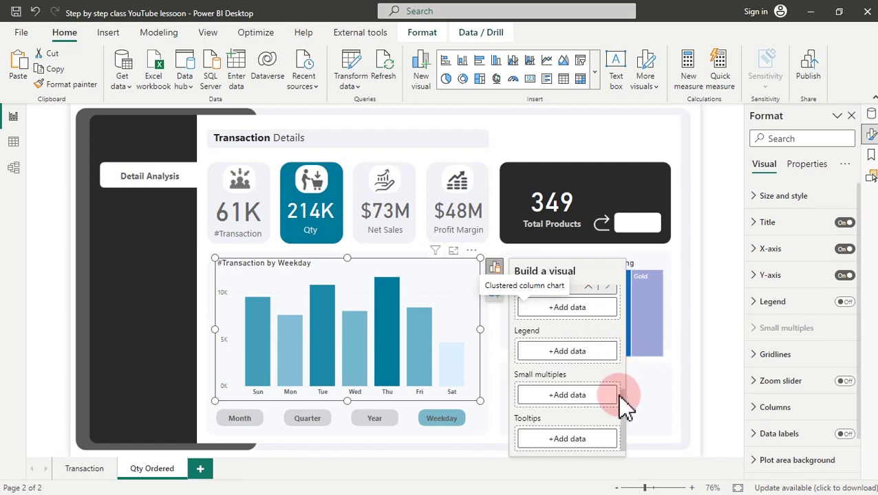
scroll(625, 402, up, 2)
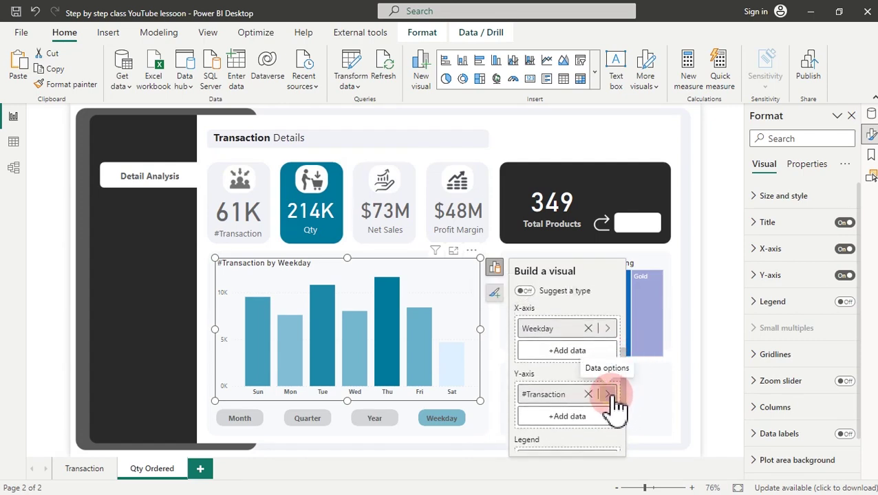
click(606, 394)
click(667, 360)
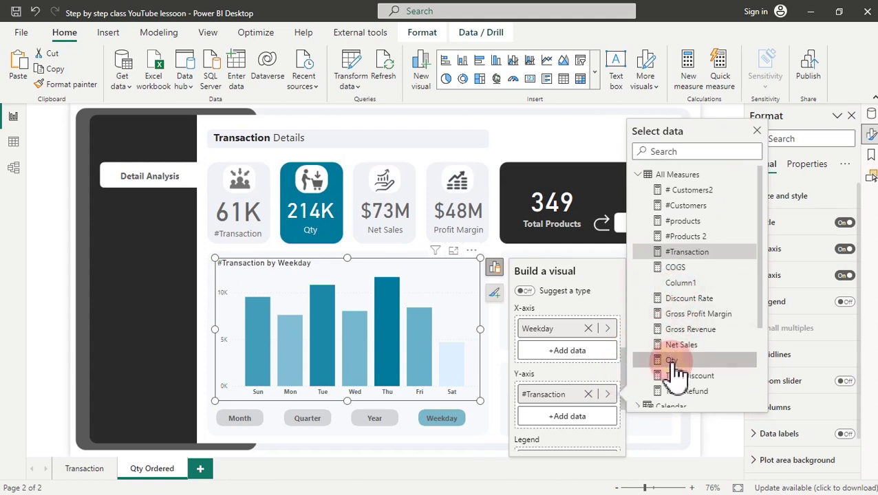
click(504, 143)
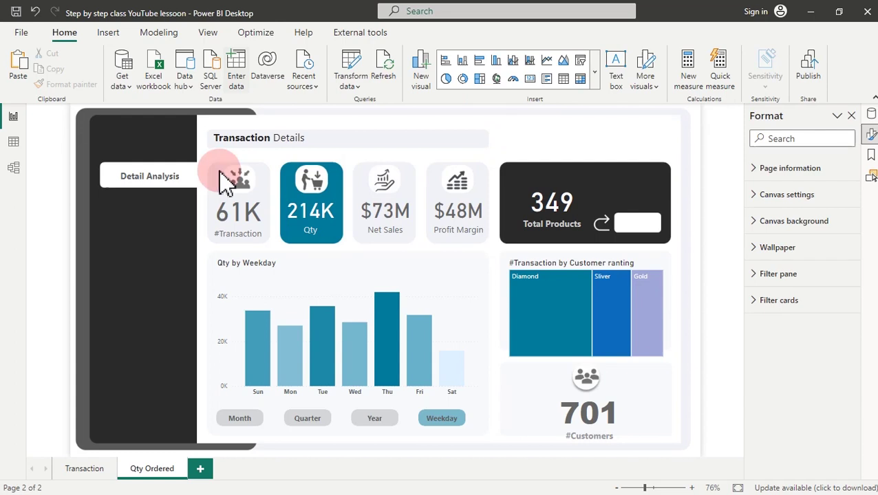
Turn on data labels and turn off the Y-axis for the Qty by Weekday chart
click(366, 293)
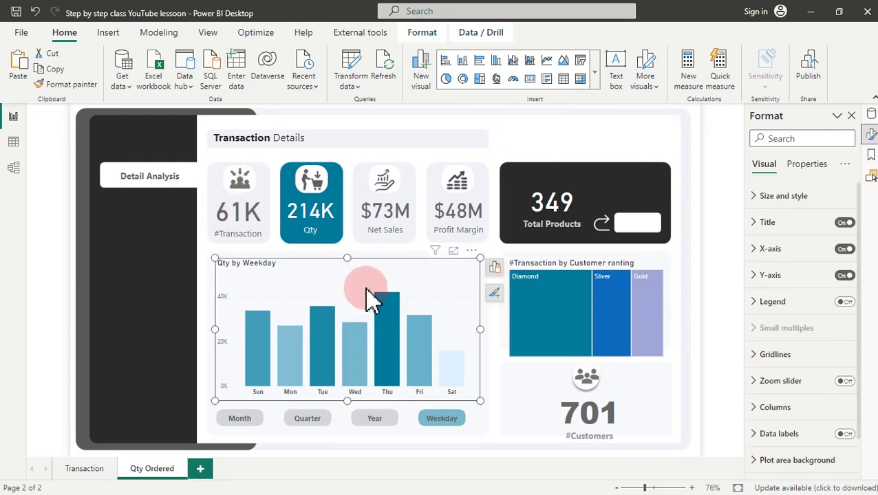
click(846, 434)
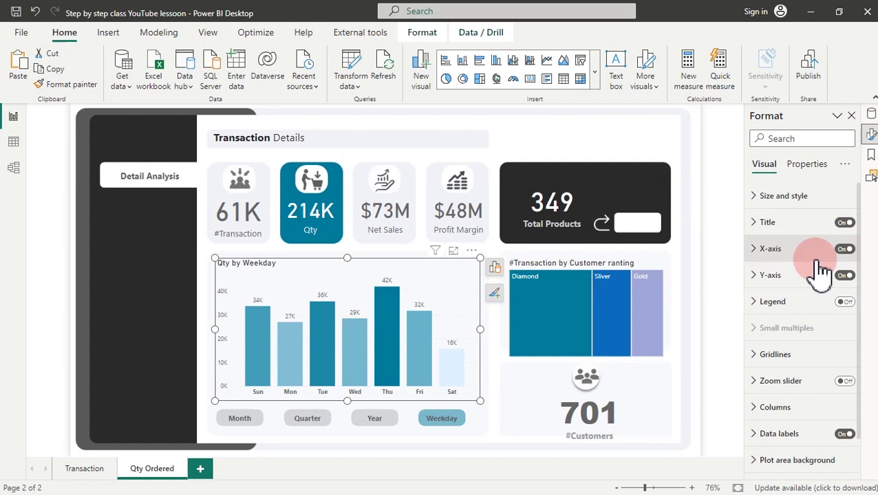
click(845, 275)
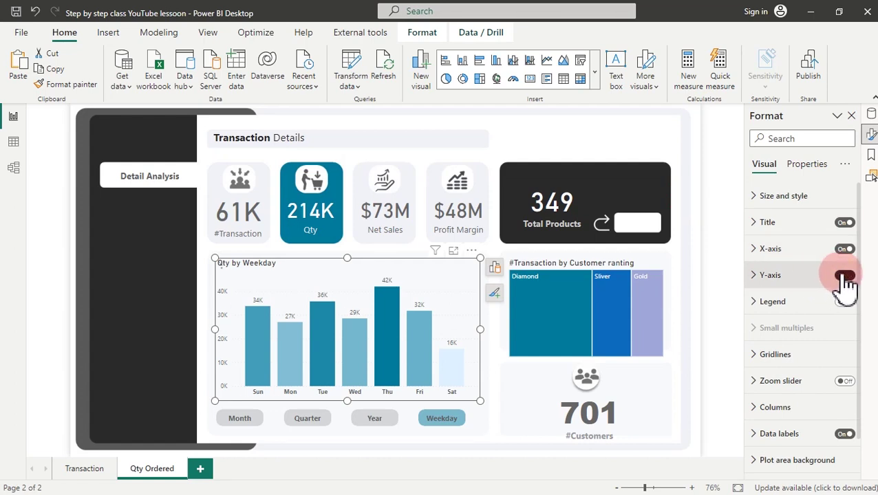
click(844, 275)
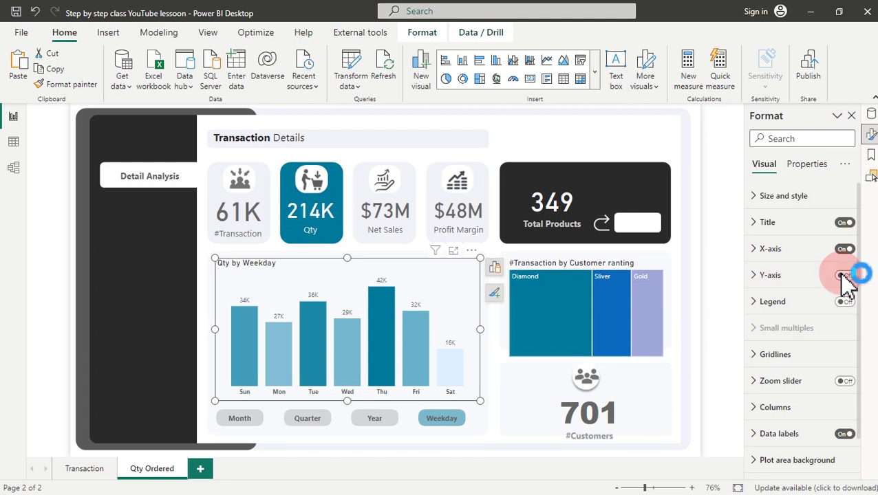
click(844, 275)
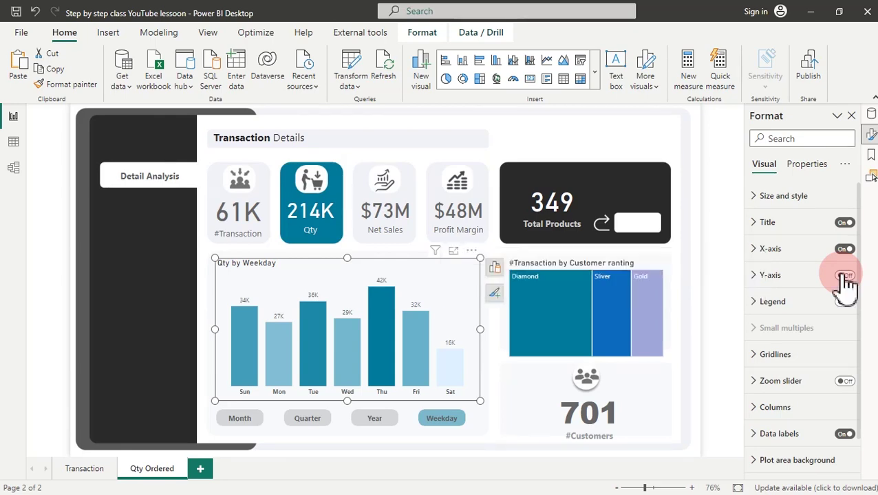
Switch to the published Full YouTube Dashboard 2023 report in Chrome and show its Return Analysis page
key(super)
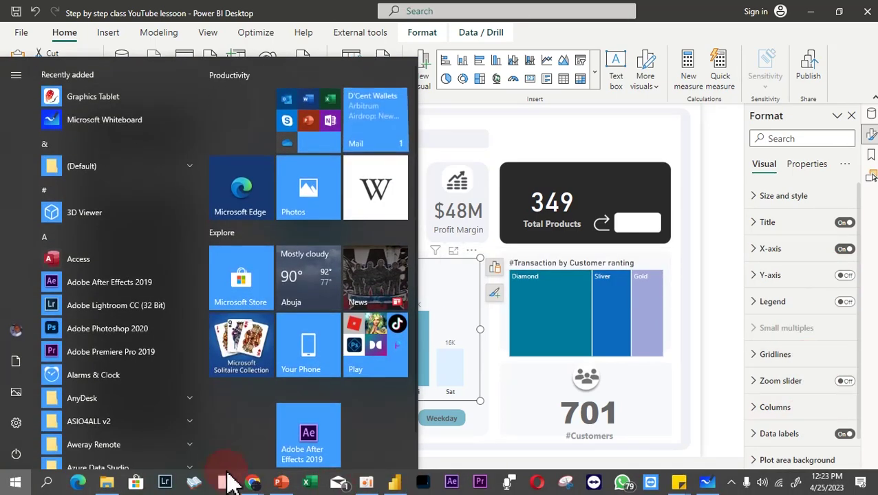
mouse_move(252, 478)
click(316, 434)
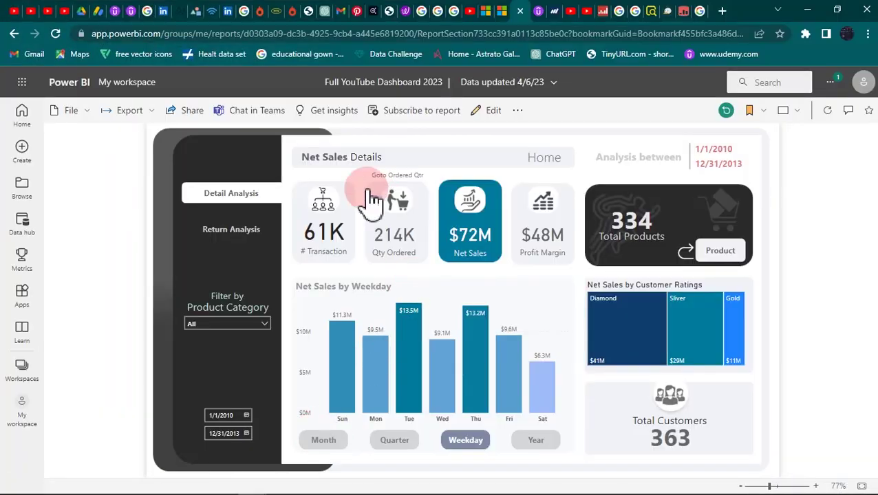
click(230, 232)
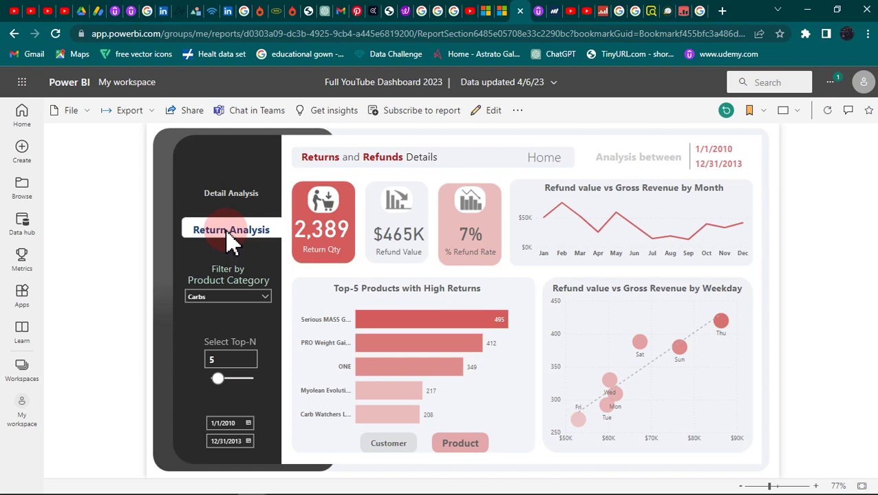
Try Top-N values of 10, 30 and 6 on the chart of products with high returns
click(218, 379)
drag(225, 380, 233, 379)
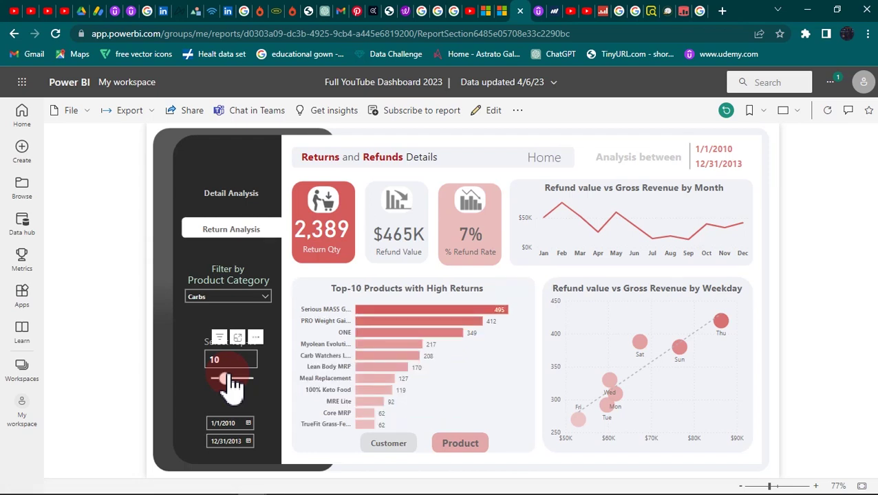
drag(229, 377, 261, 385)
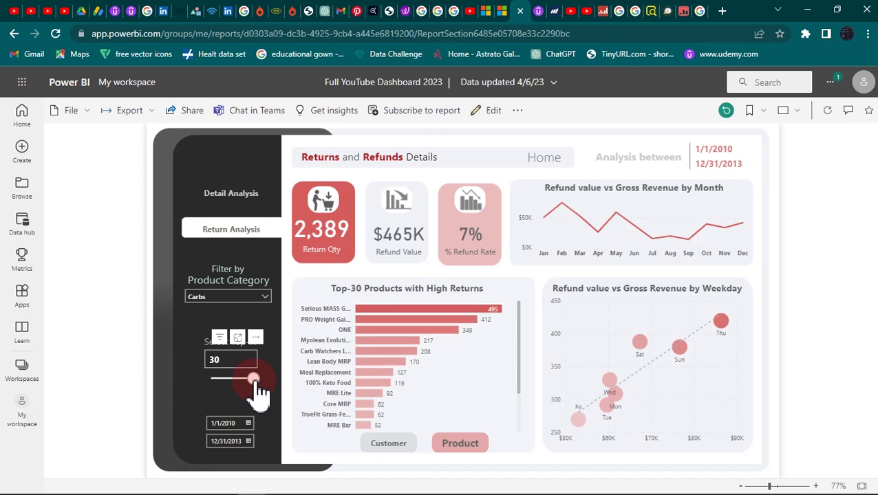
drag(254, 382, 228, 392)
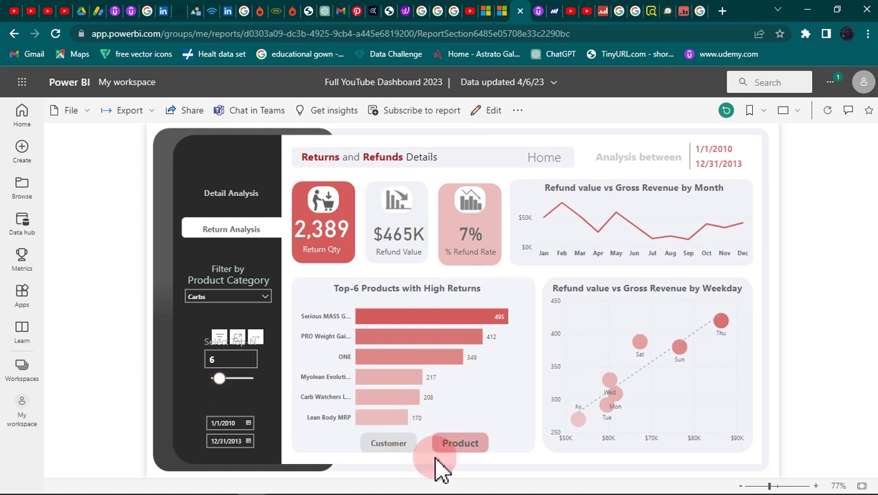
View the high-returns chart by Customer, return it to Product, and set Top-N to 3
click(402, 449)
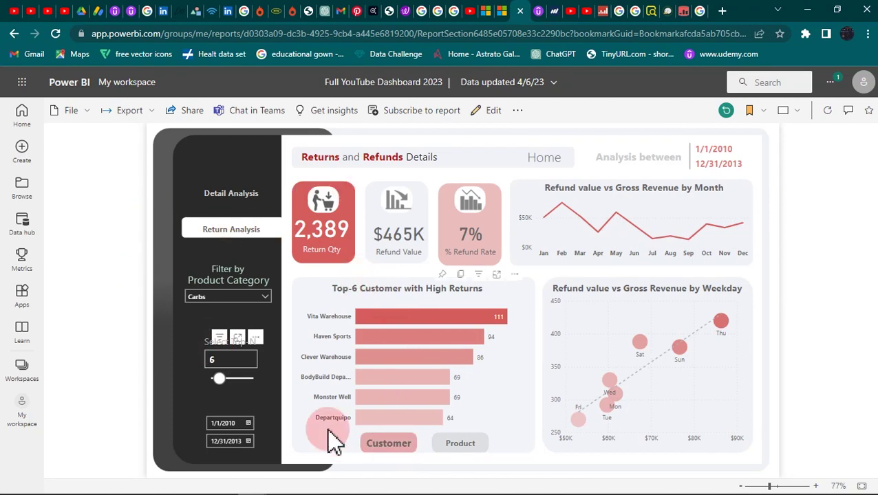
click(221, 360)
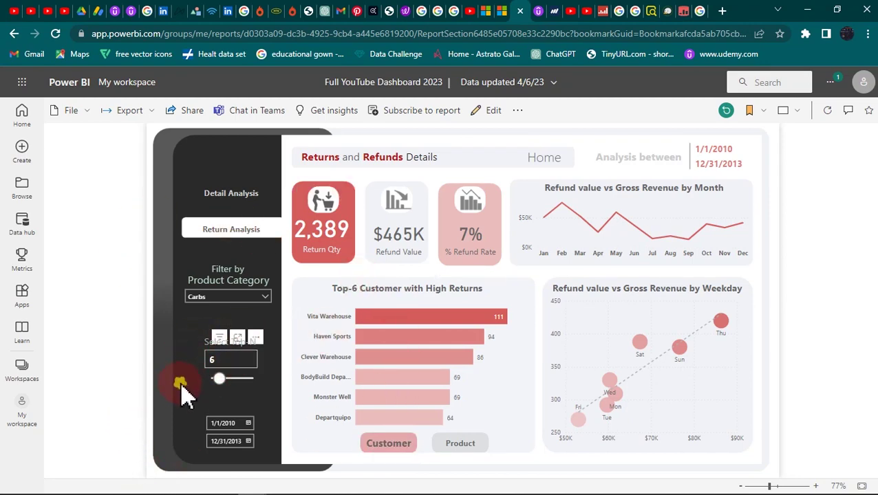
click(447, 442)
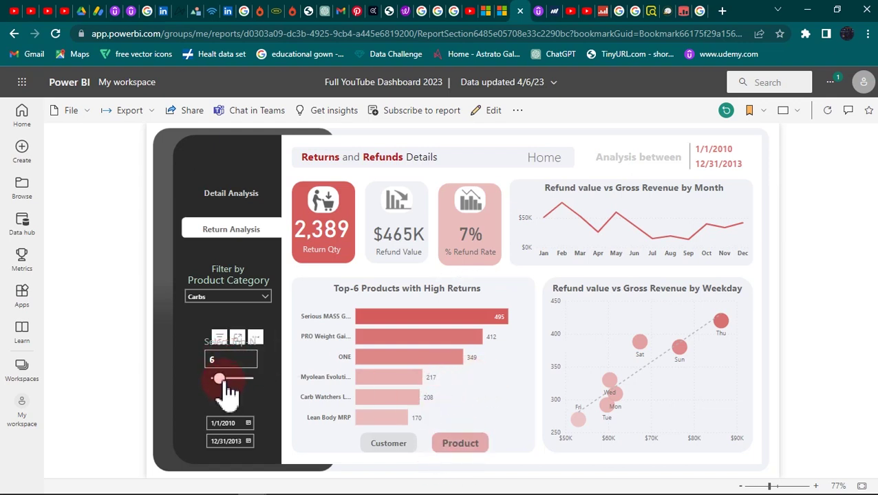
drag(226, 394, 231, 401)
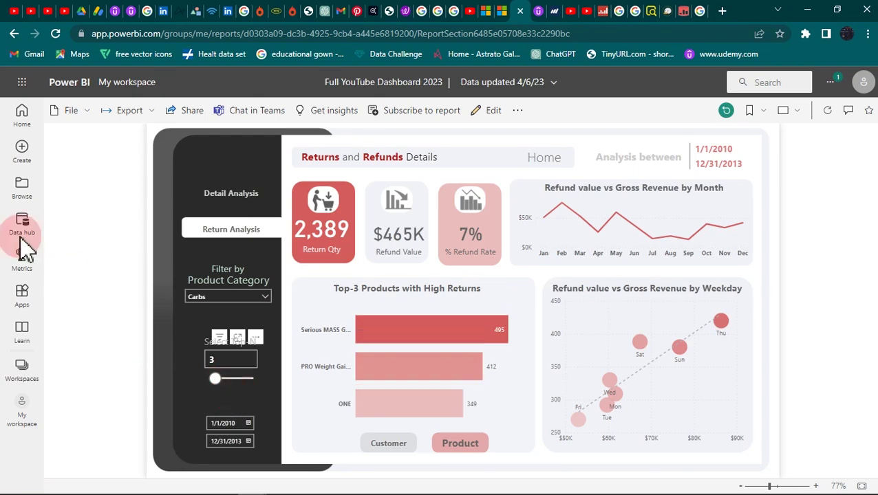
On the report's Home page, set the date range to 8/13/2010 through 7/1/2013 and view the full report
click(542, 159)
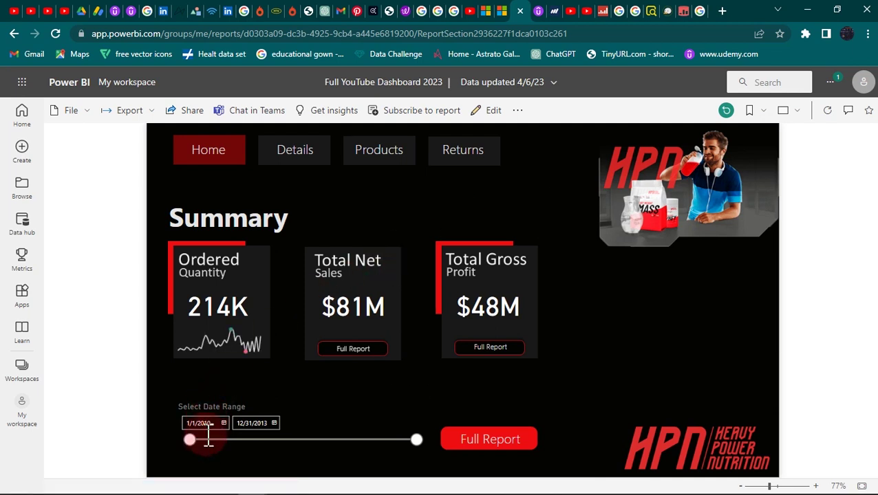
drag(191, 442, 225, 442)
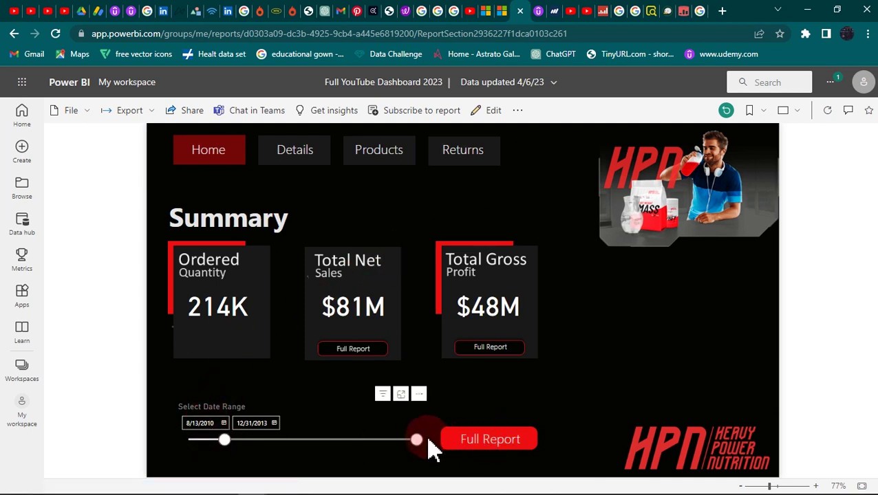
drag(416, 440, 389, 440)
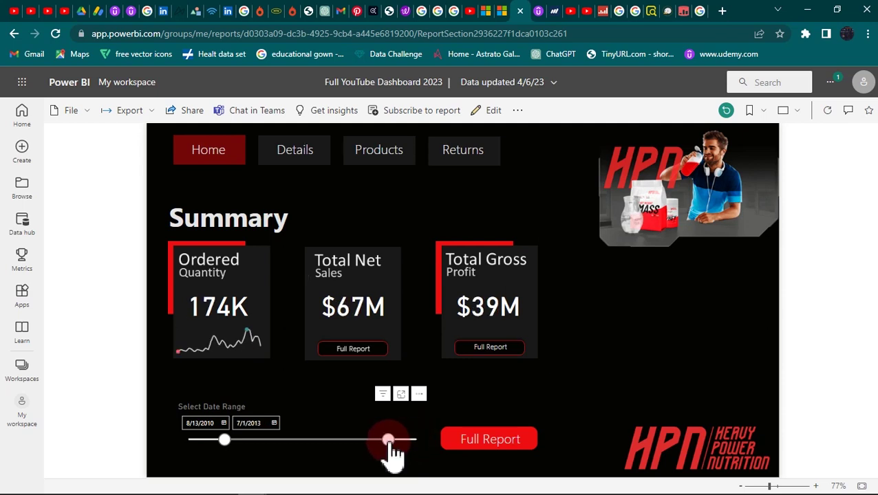
click(479, 445)
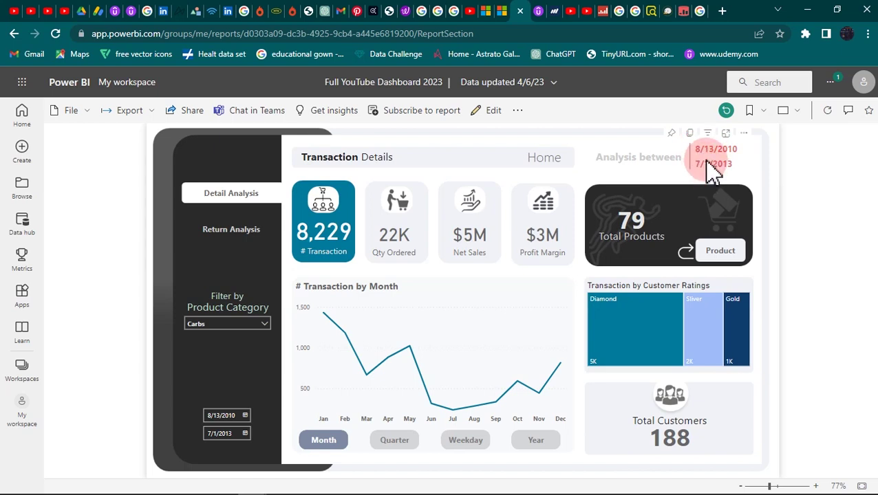
Return to the Home page, set the date range to 5/26/2010 through 9/14/2013, and view the full report again
click(560, 167)
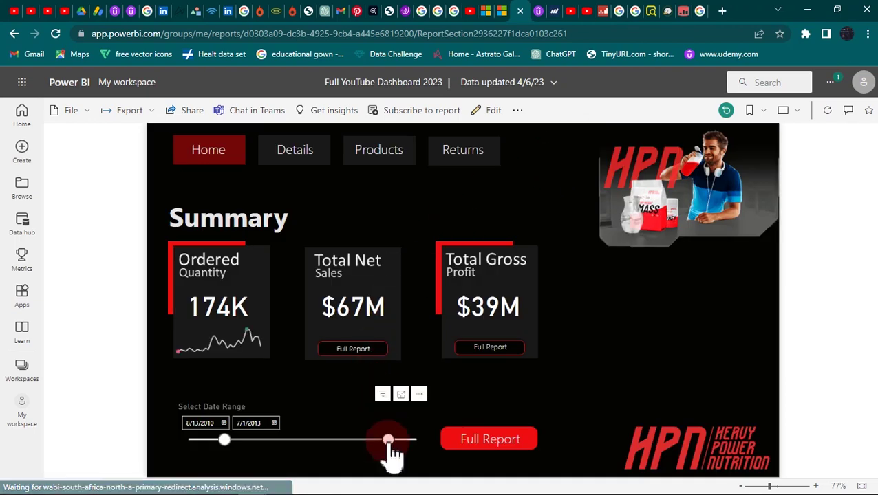
drag(392, 441, 401, 441)
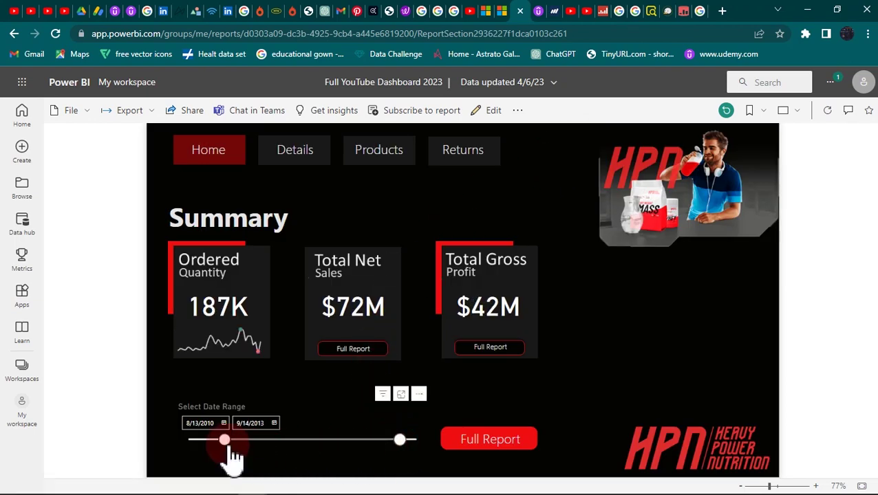
mouse_move(228, 445)
mouse_down()
mouse_move(190, 443)
mouse_move(213, 444)
mouse_up()
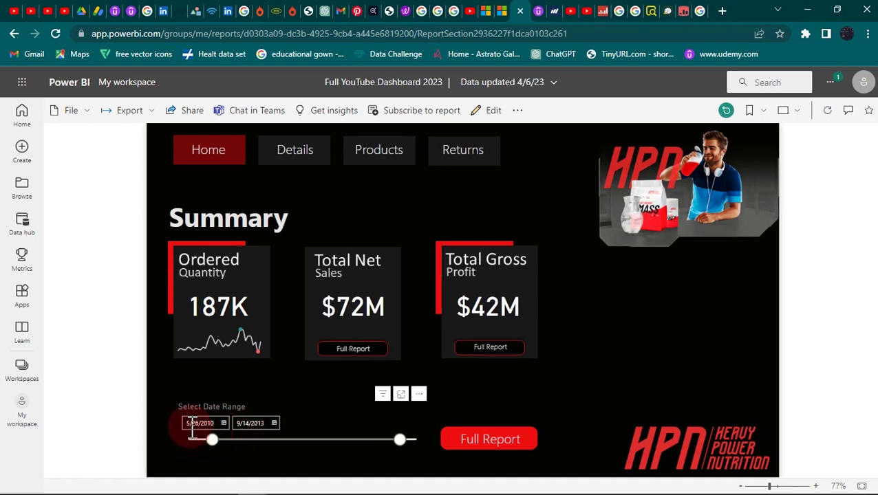
click(211, 440)
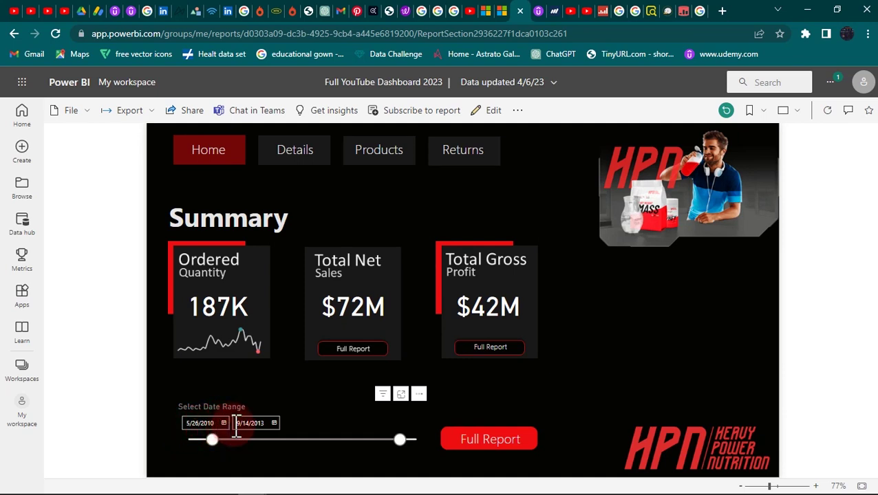
click(495, 439)
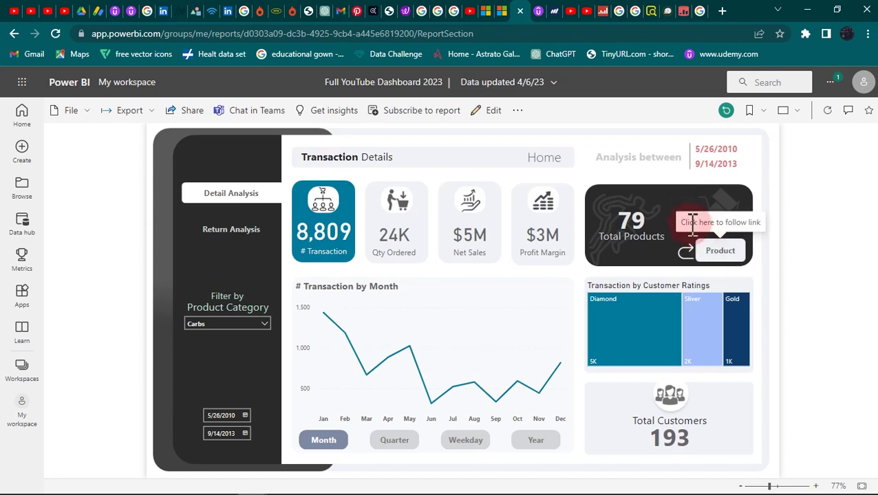
Go to the Product details page and filter its table by the Clothing category, then by Protein
click(723, 253)
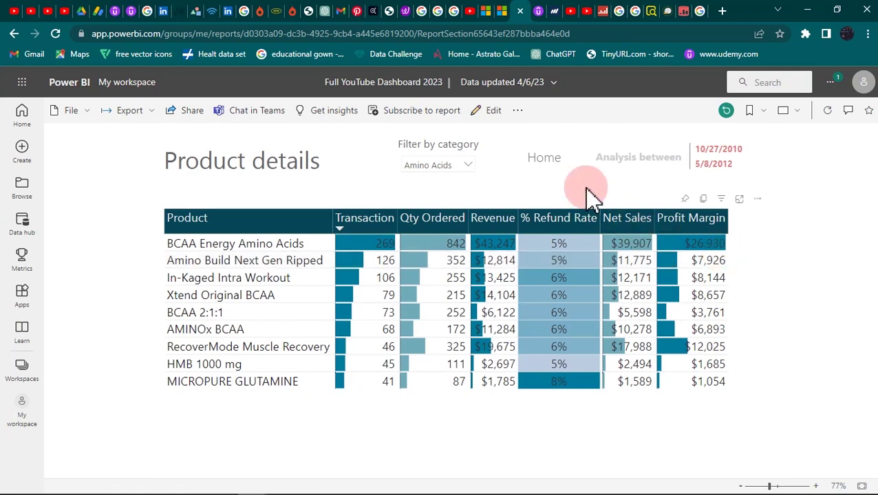
click(458, 165)
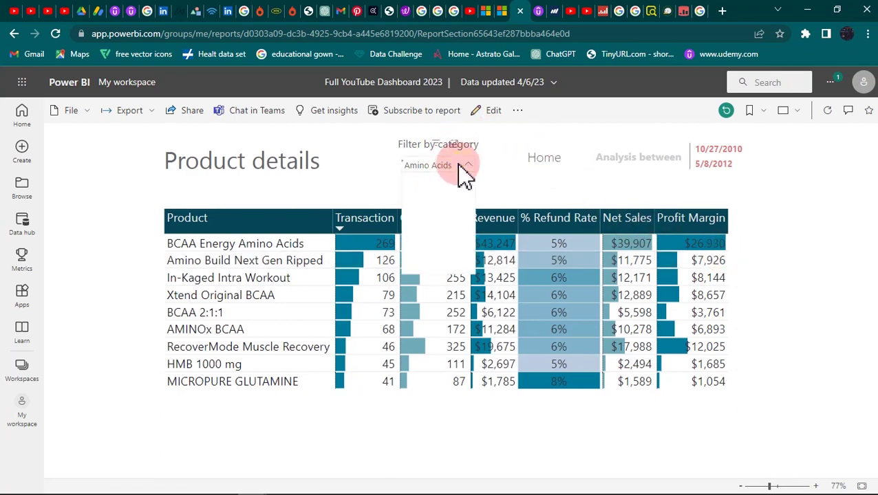
click(433, 212)
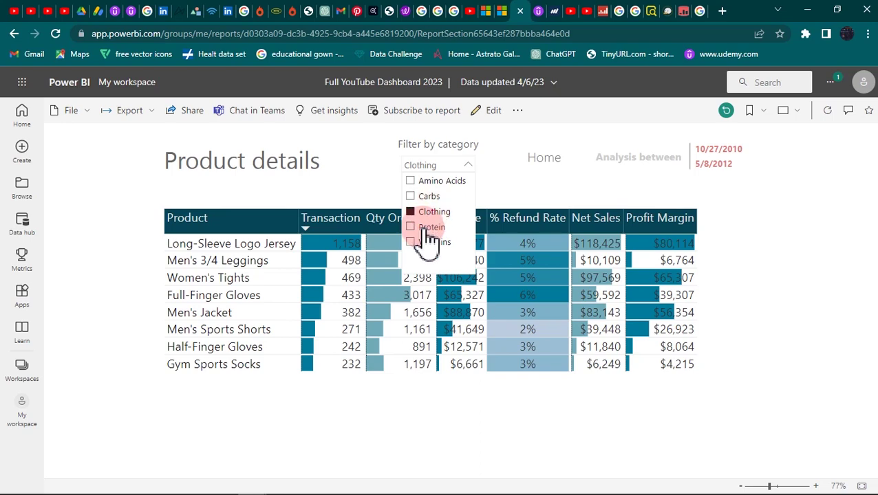
click(426, 229)
click(358, 195)
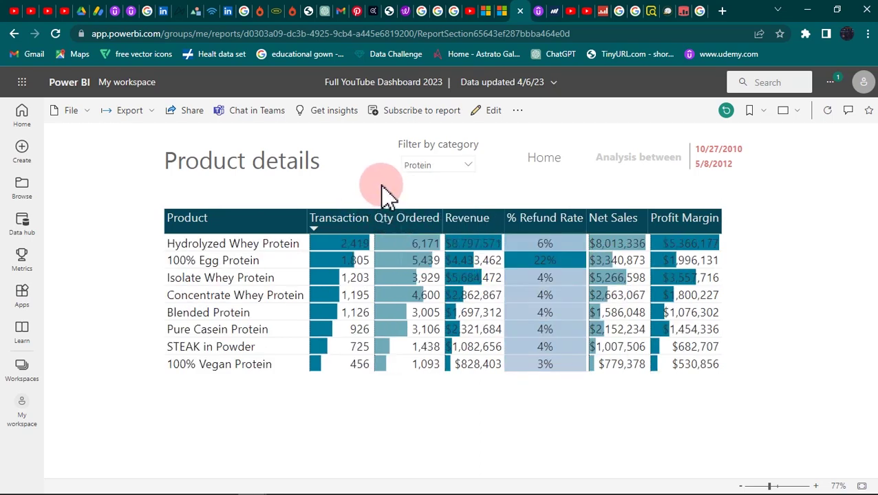